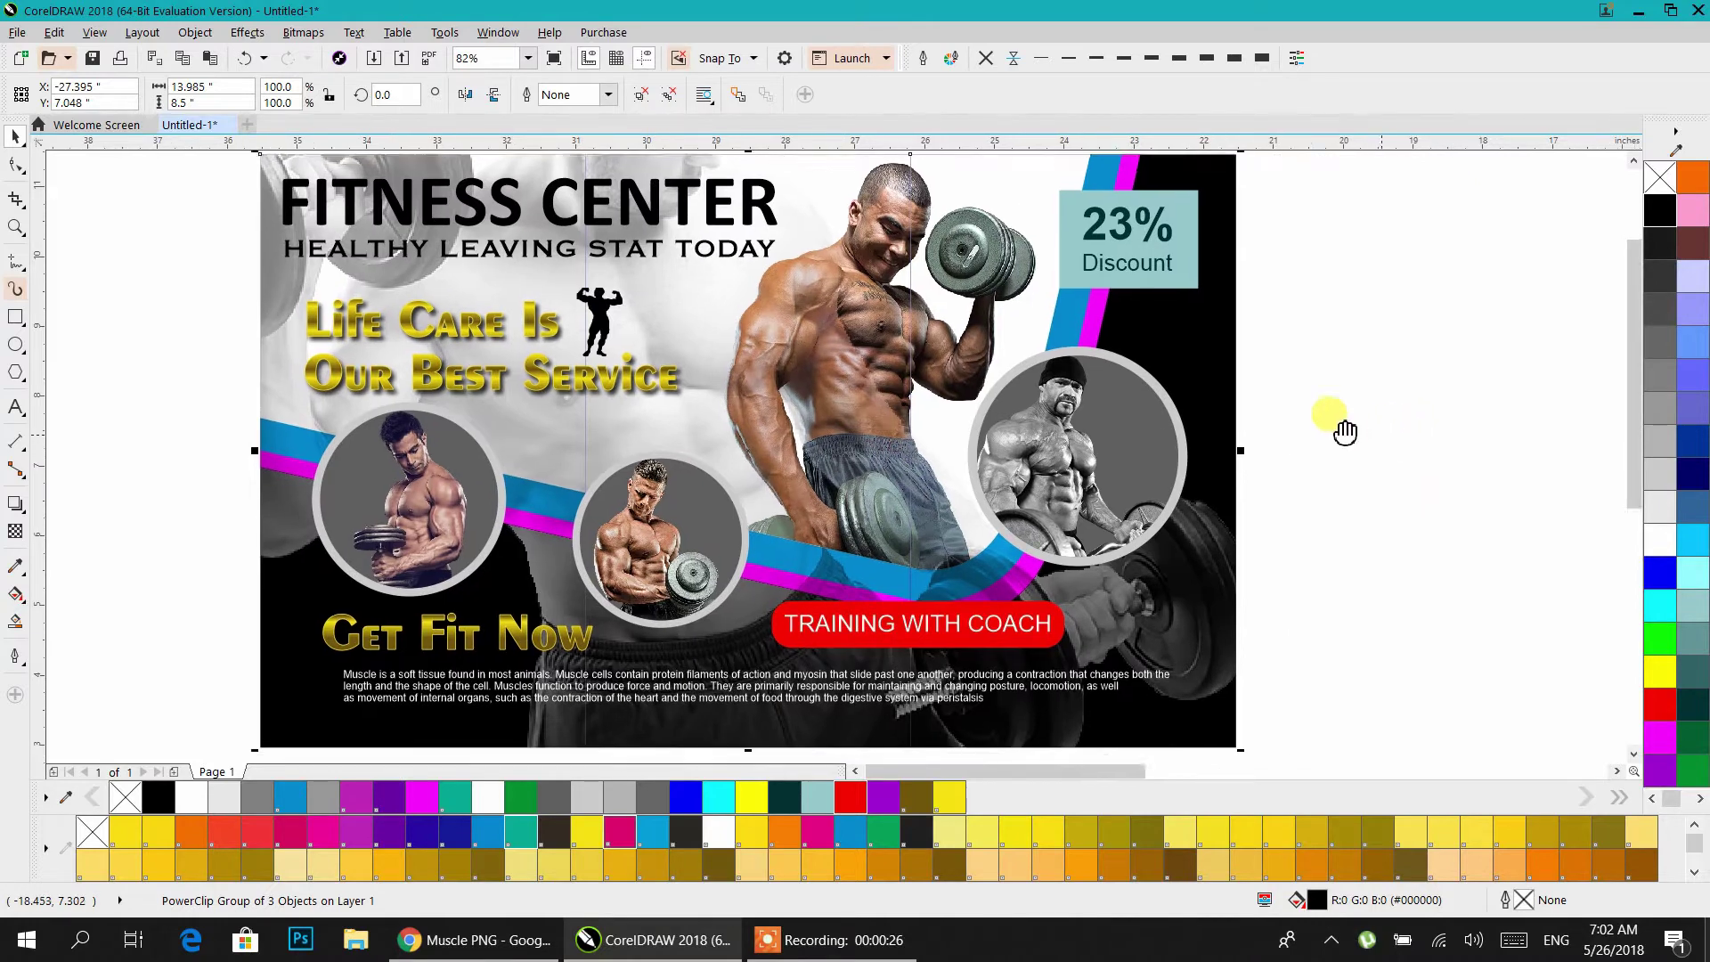
scroll(1271, 410, "down", 1)
scroll(1270, 405, "down", 1)
left_click_drag(1270, 405, 700, 406)
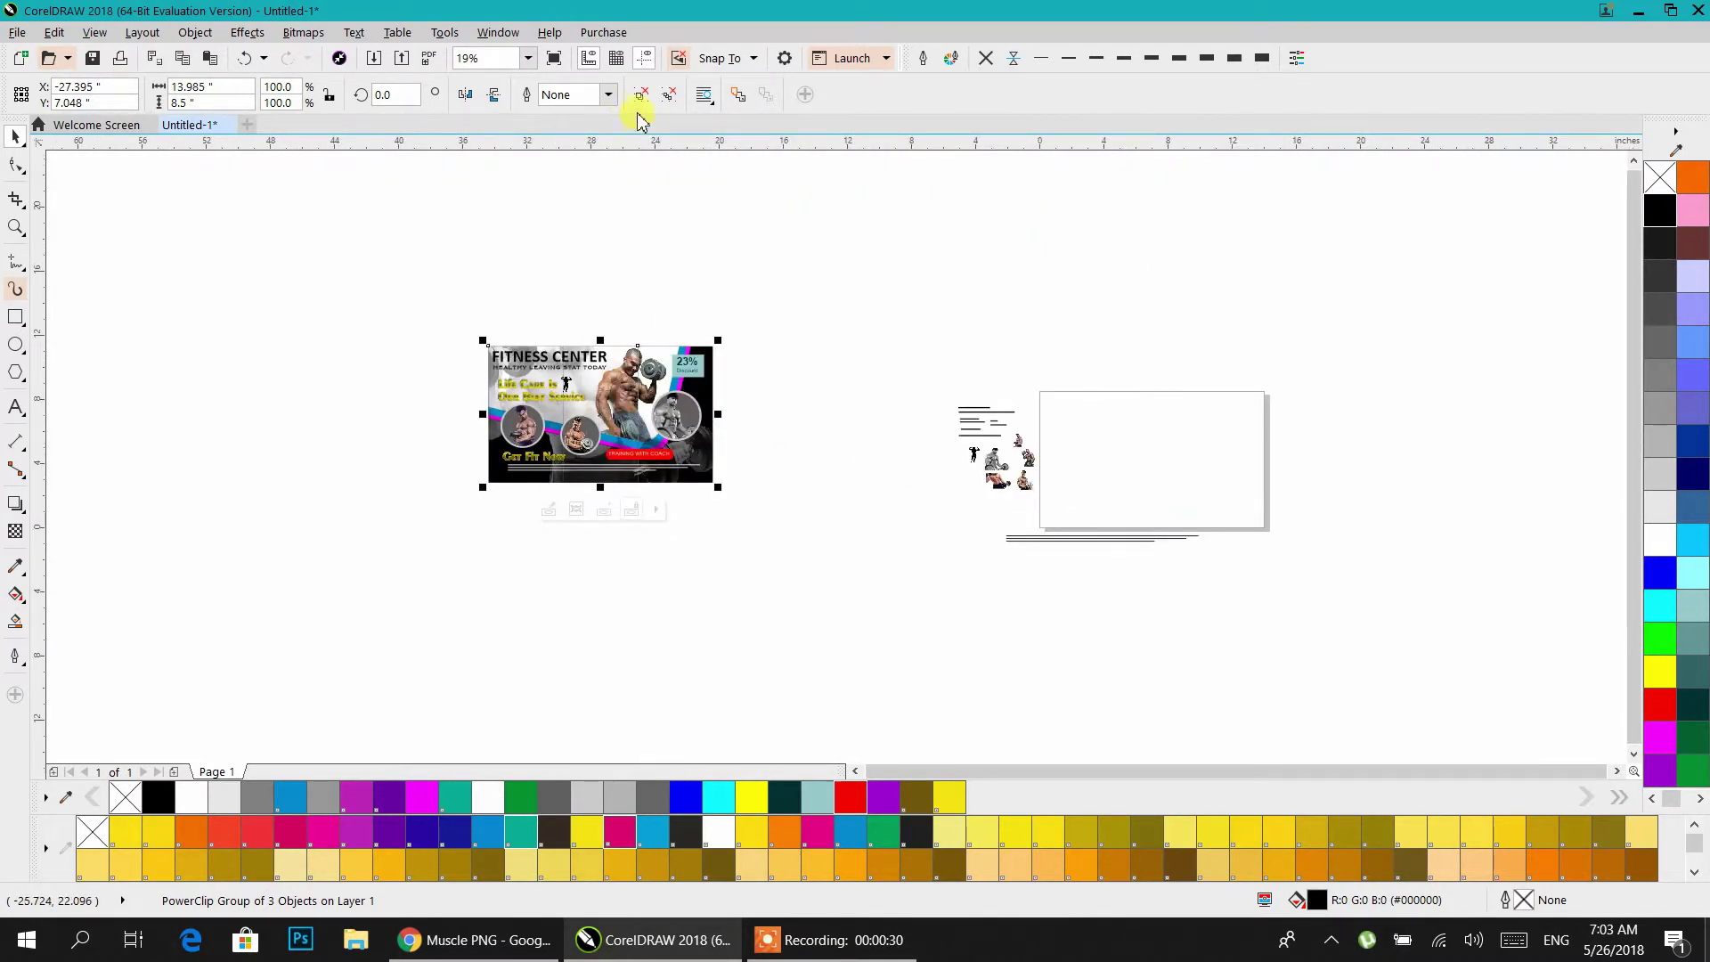
left_click(767, 282)
left_click_drag(710, 394, 833, 346)
key("ctrl+z")
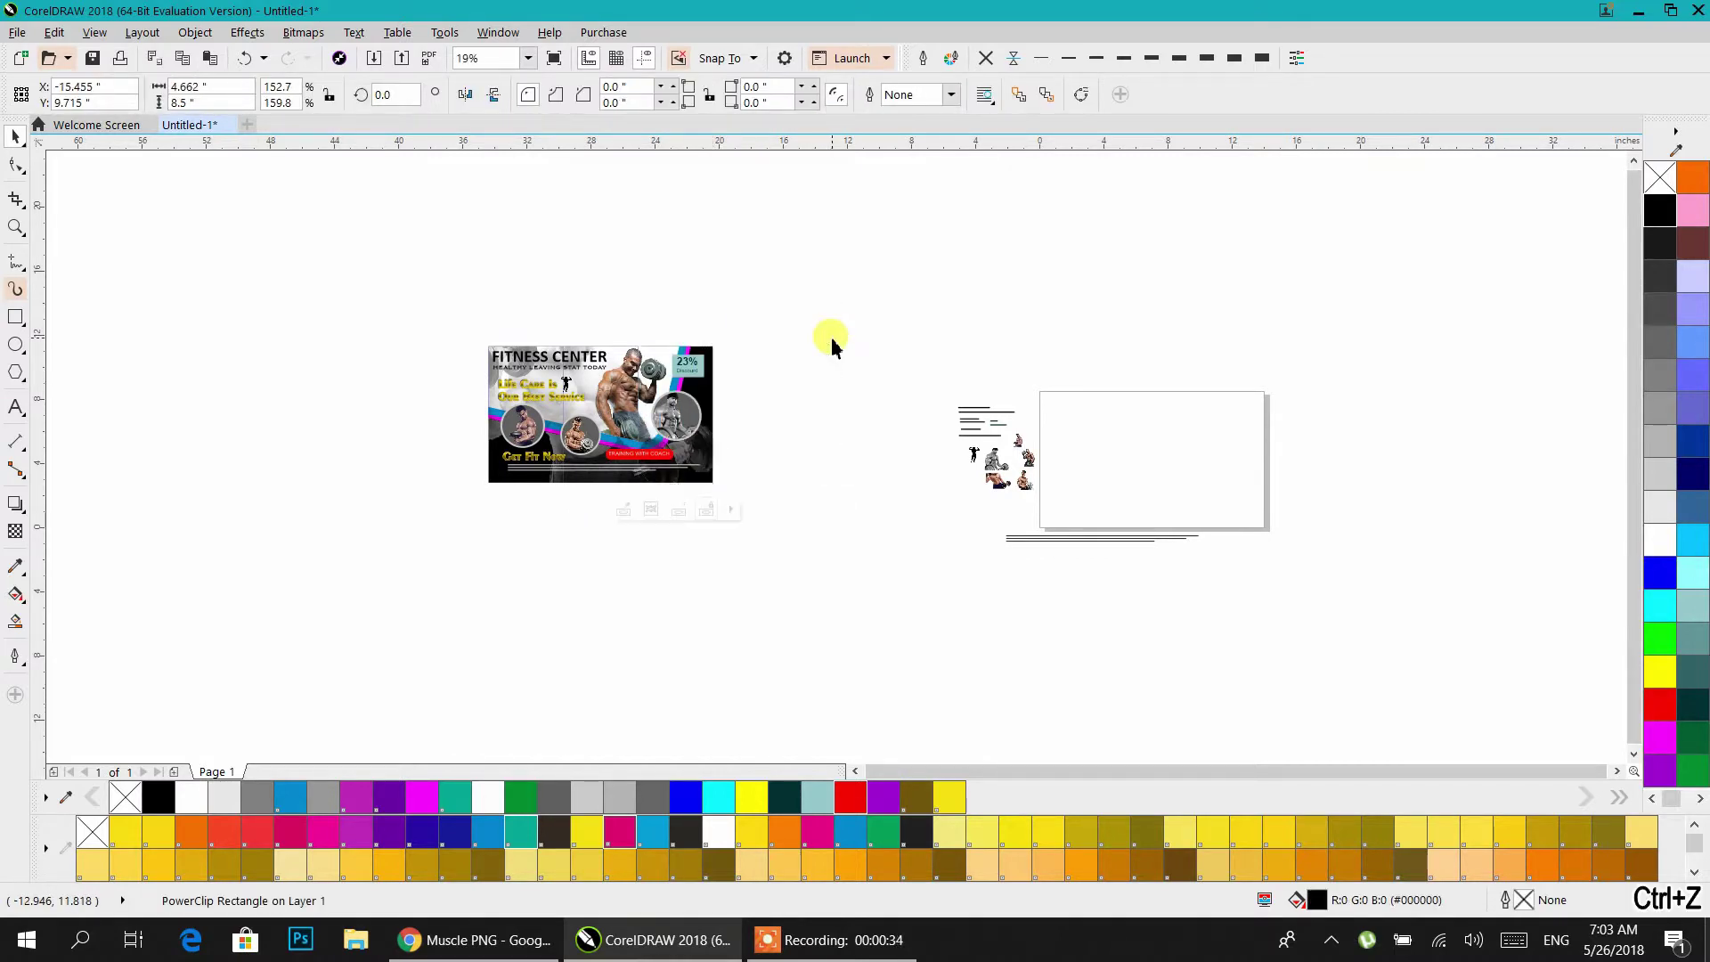
- Group the objects of the finished flyer's right, middle and left sections into separate groups
left_click(830, 338)
left_click_drag(716, 420, 621, 538)
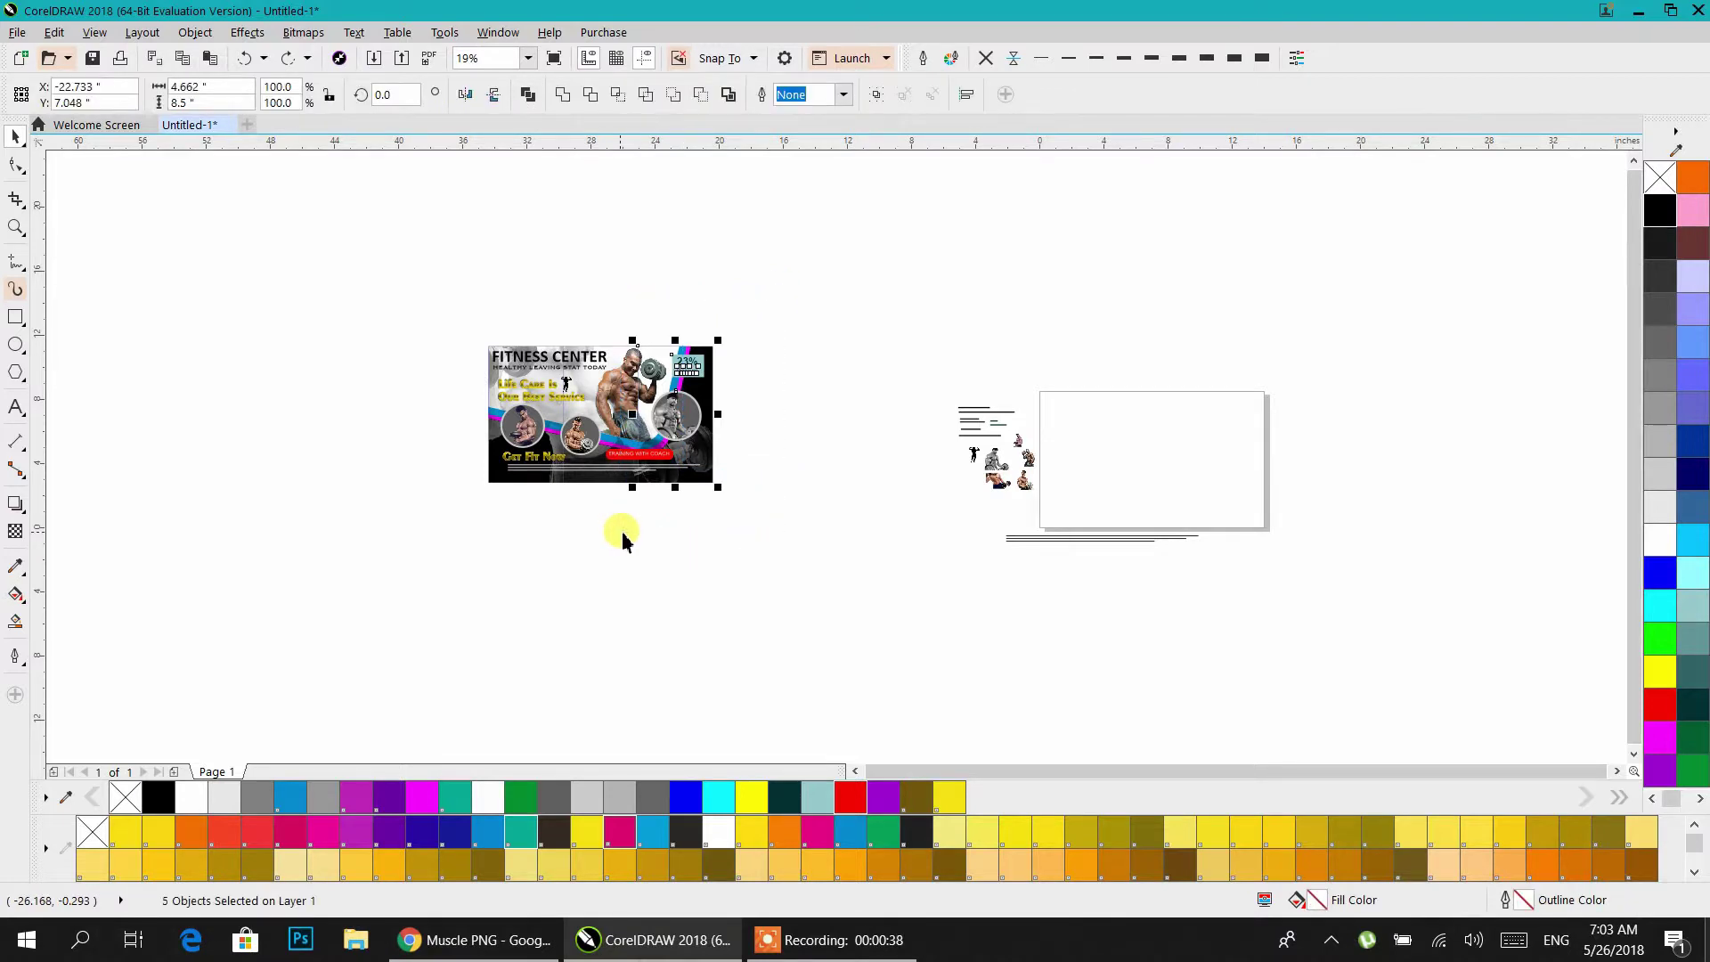
scroll(659, 392, "up", 3)
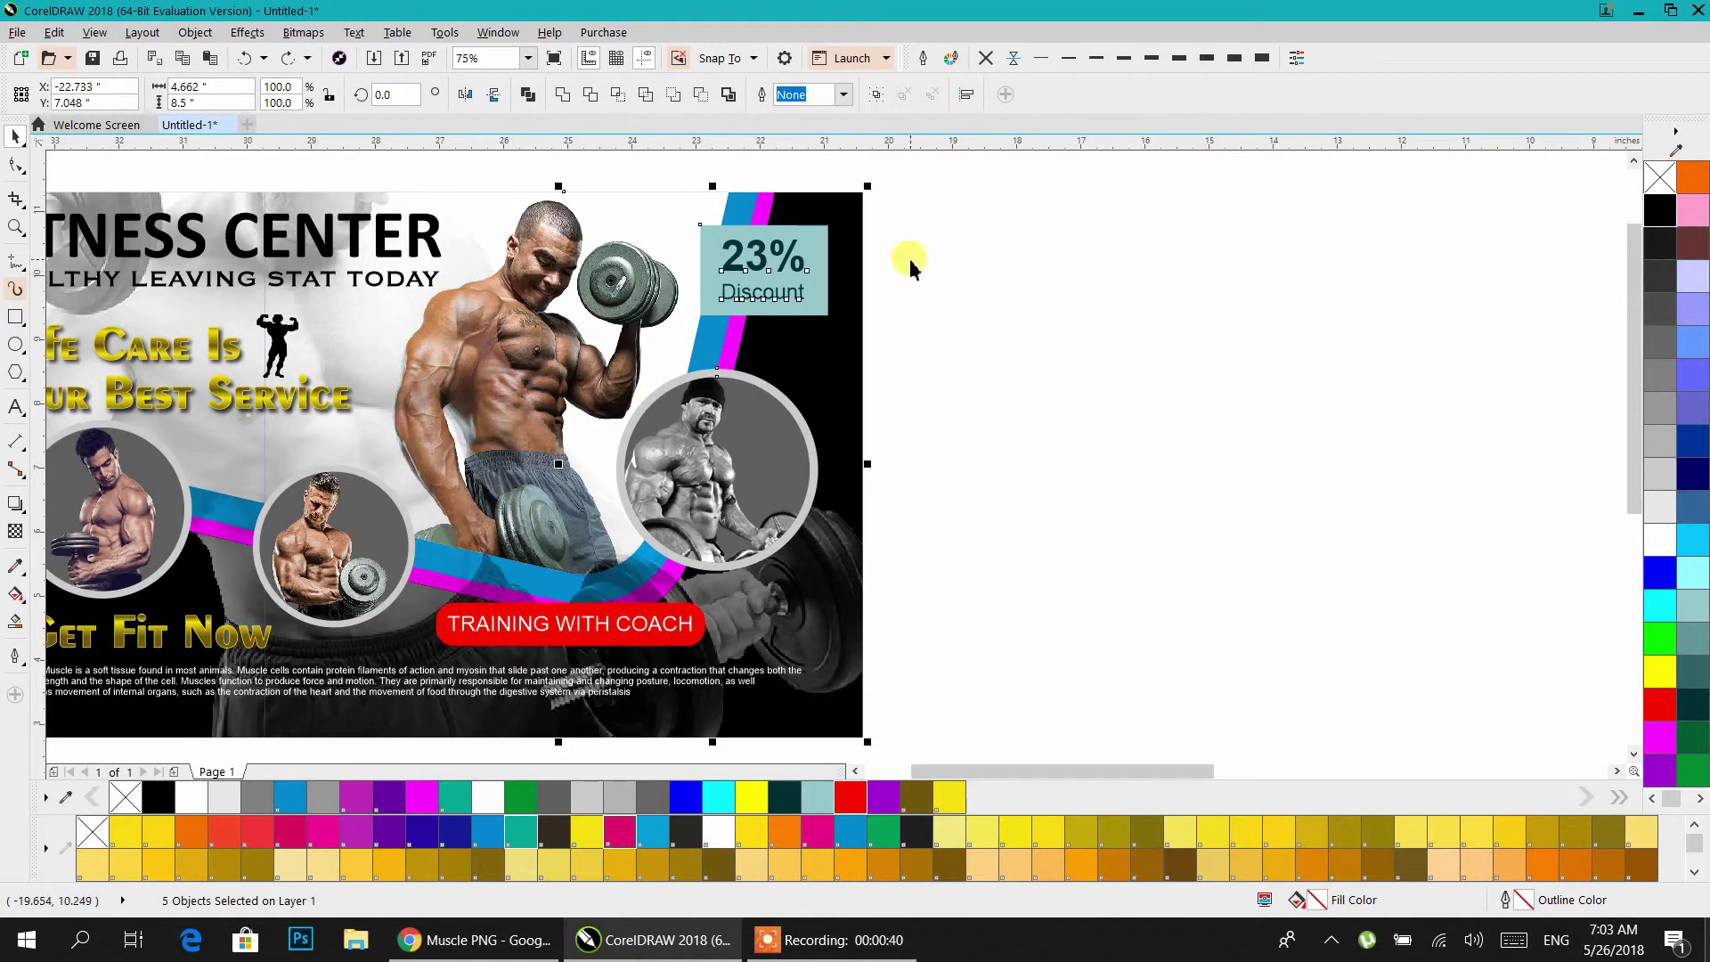
key("ctrl+g")
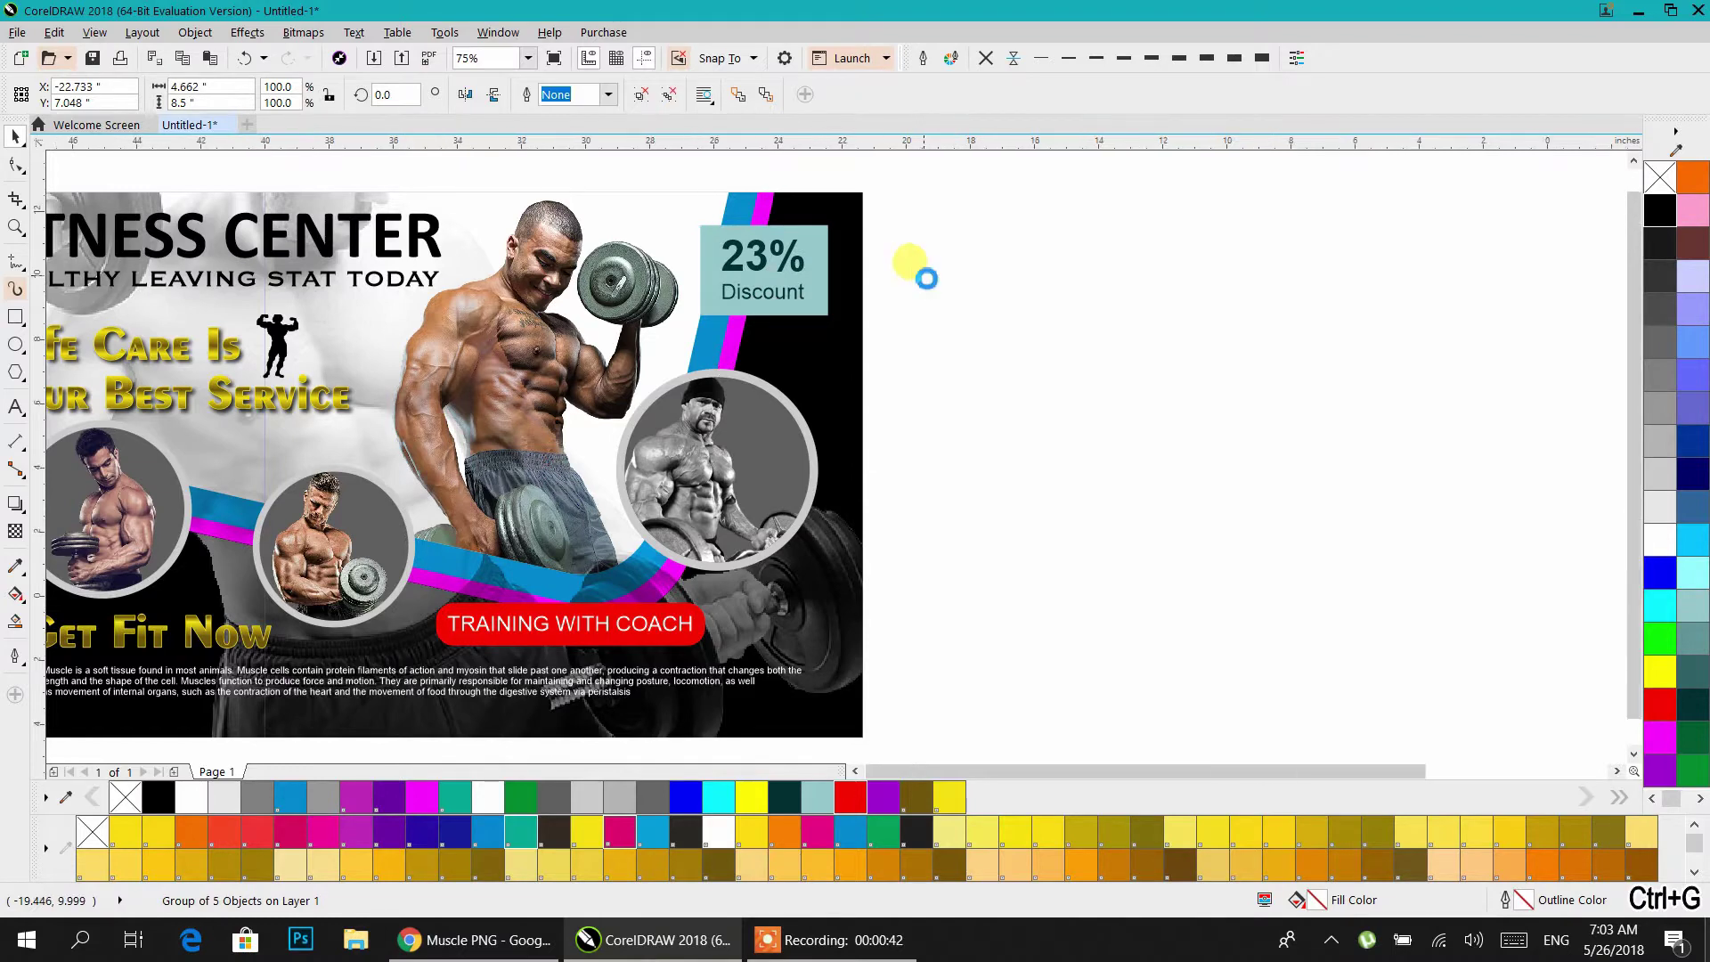
scroll(918, 269, "down", 2)
left_click_drag(611, 283, 763, 538)
key("ctrl+g")
left_click_drag(403, 212, 643, 563)
key("ctrl+g")
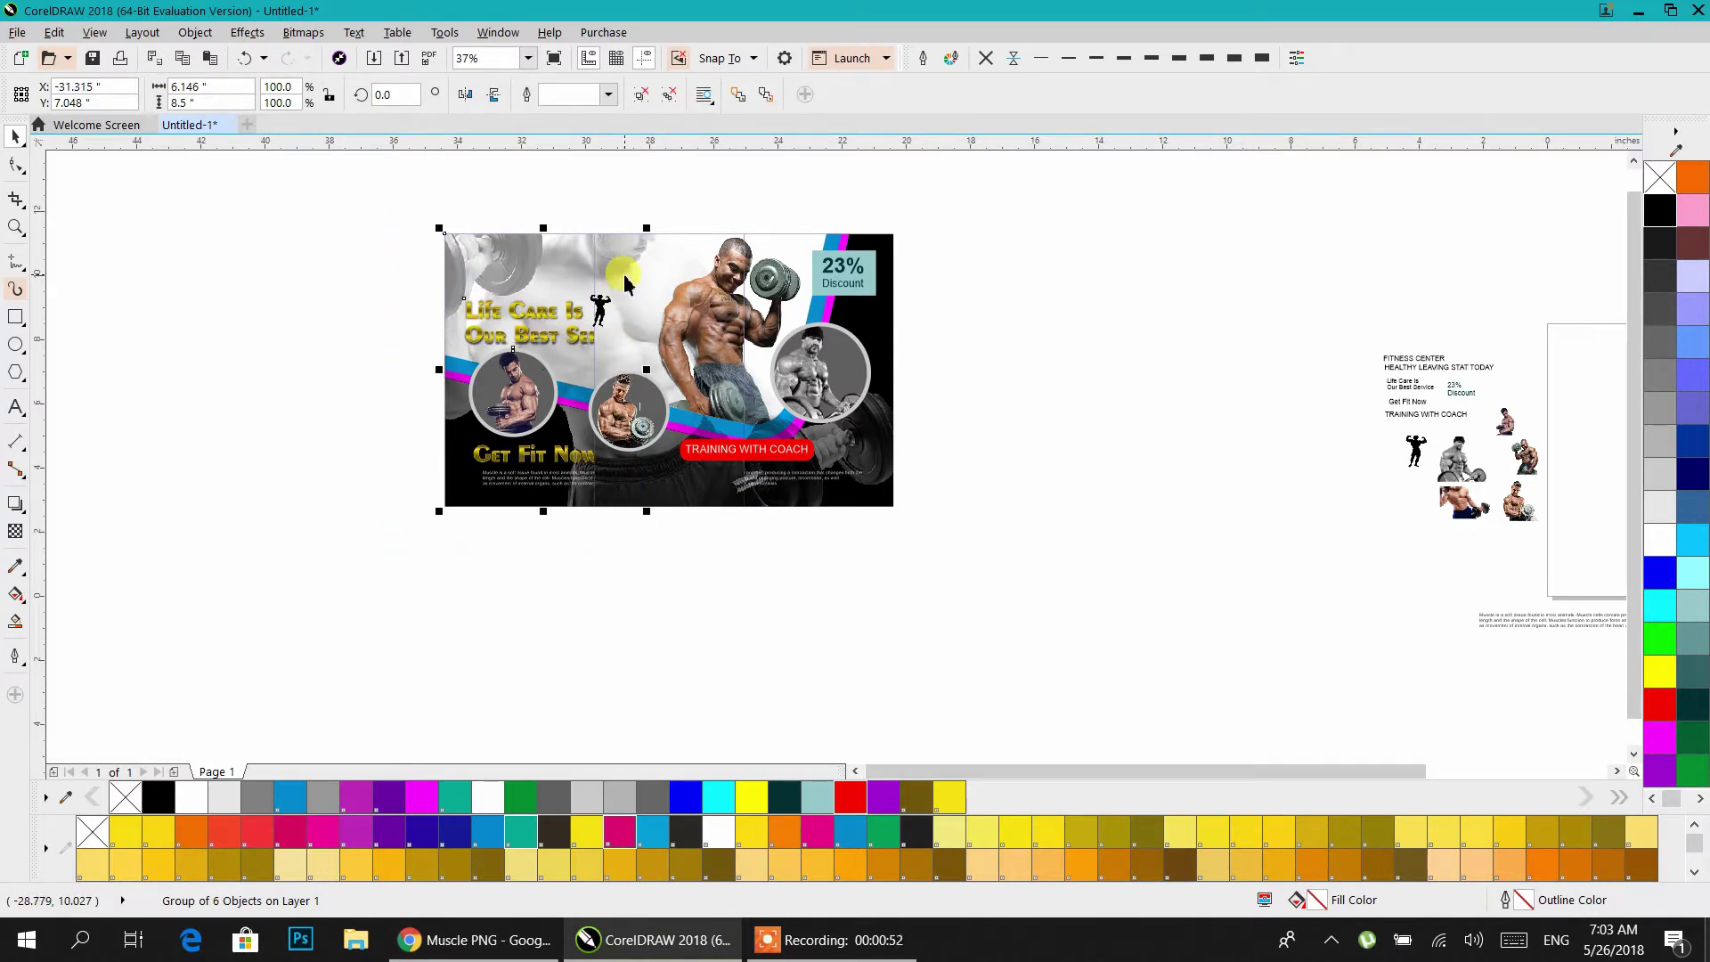
- Ungroup the flyer's left section and bring the "Life Care Is Our Best Service" text to the front
left_click(768, 252, "shift")
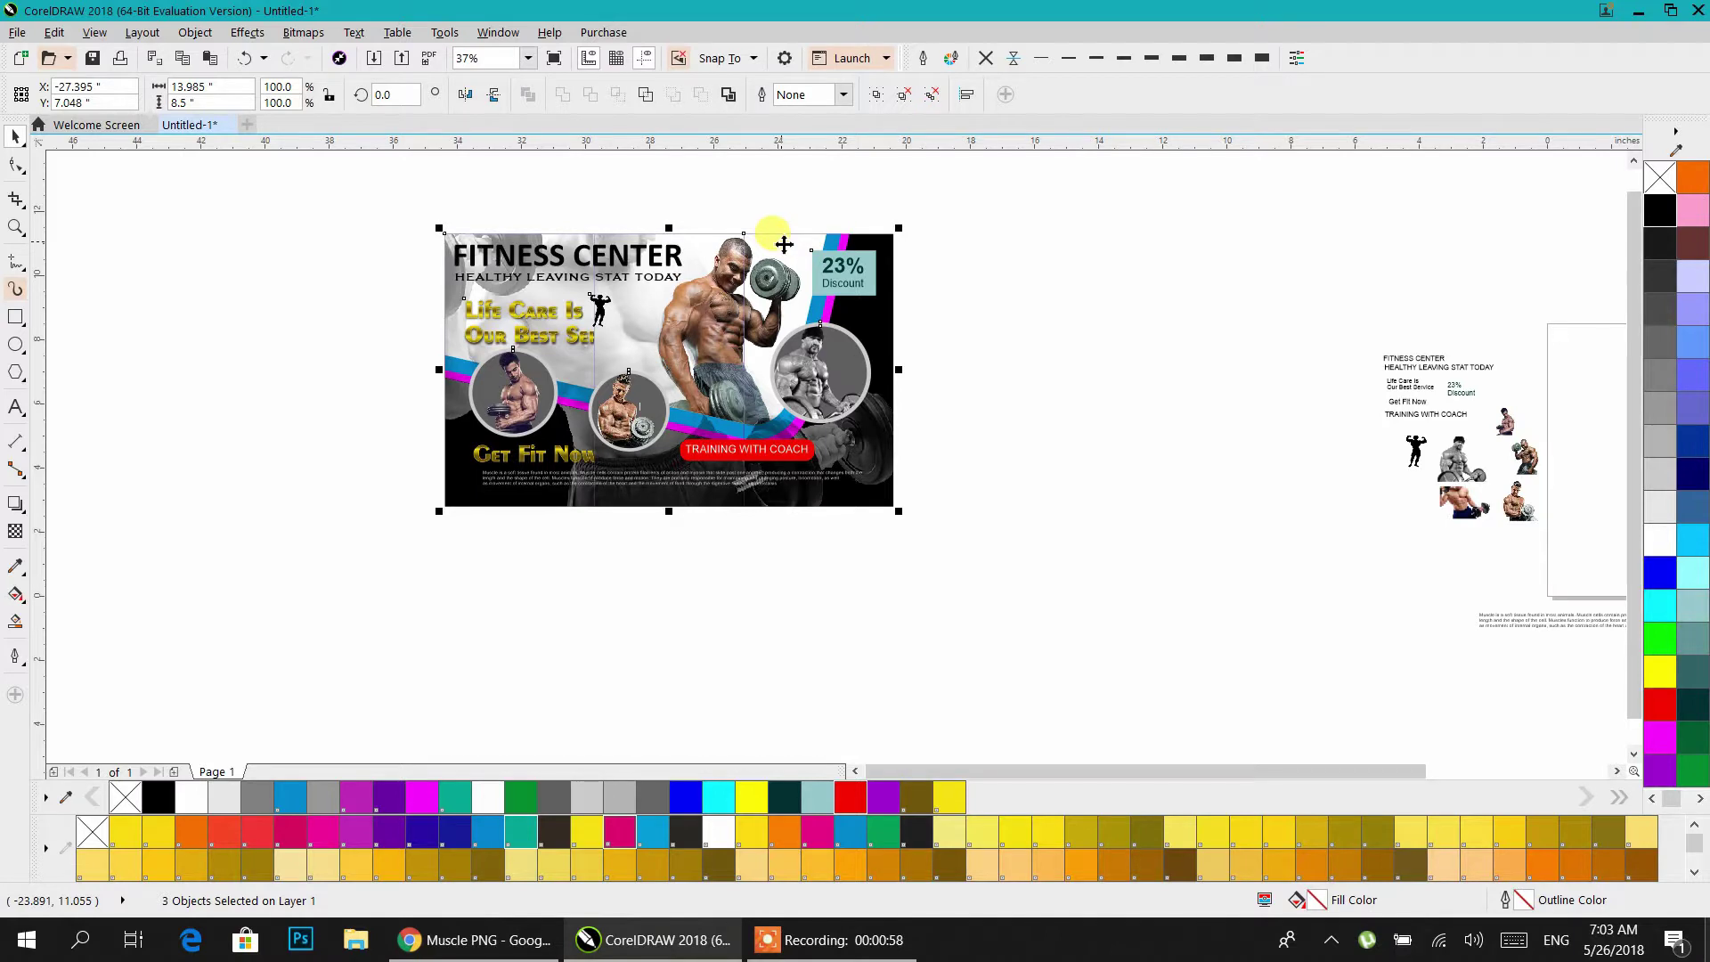
left_click(1045, 380)
scroll(527, 275, "up", 2)
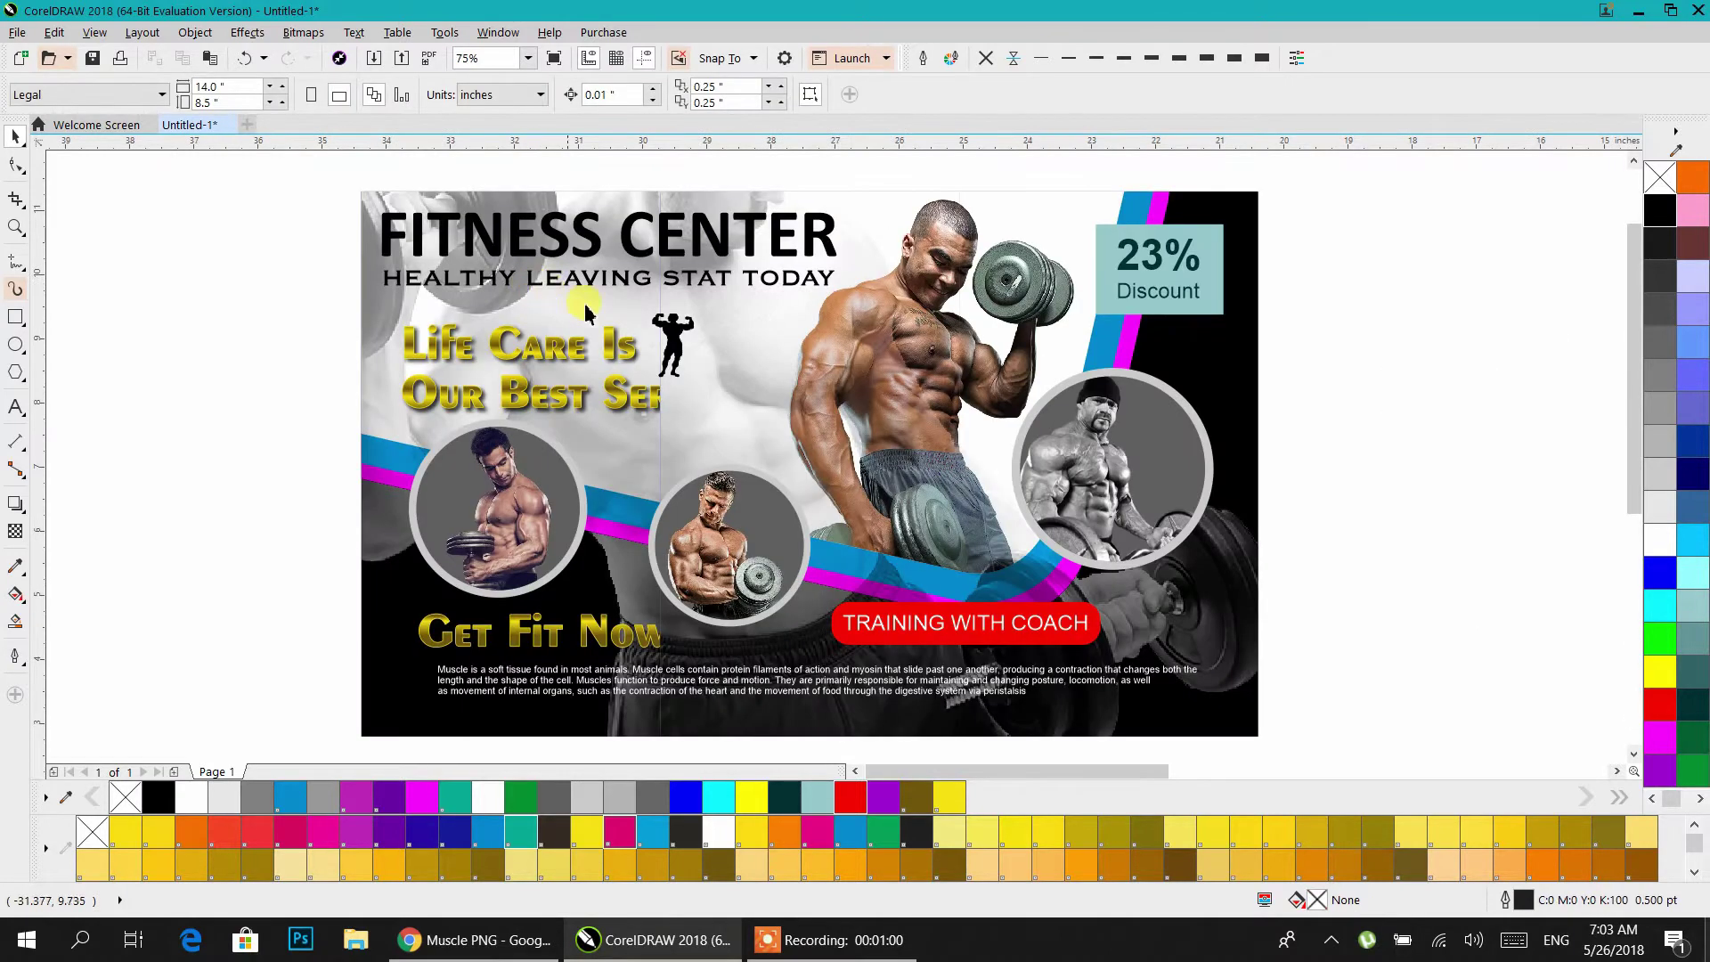
left_click(614, 416)
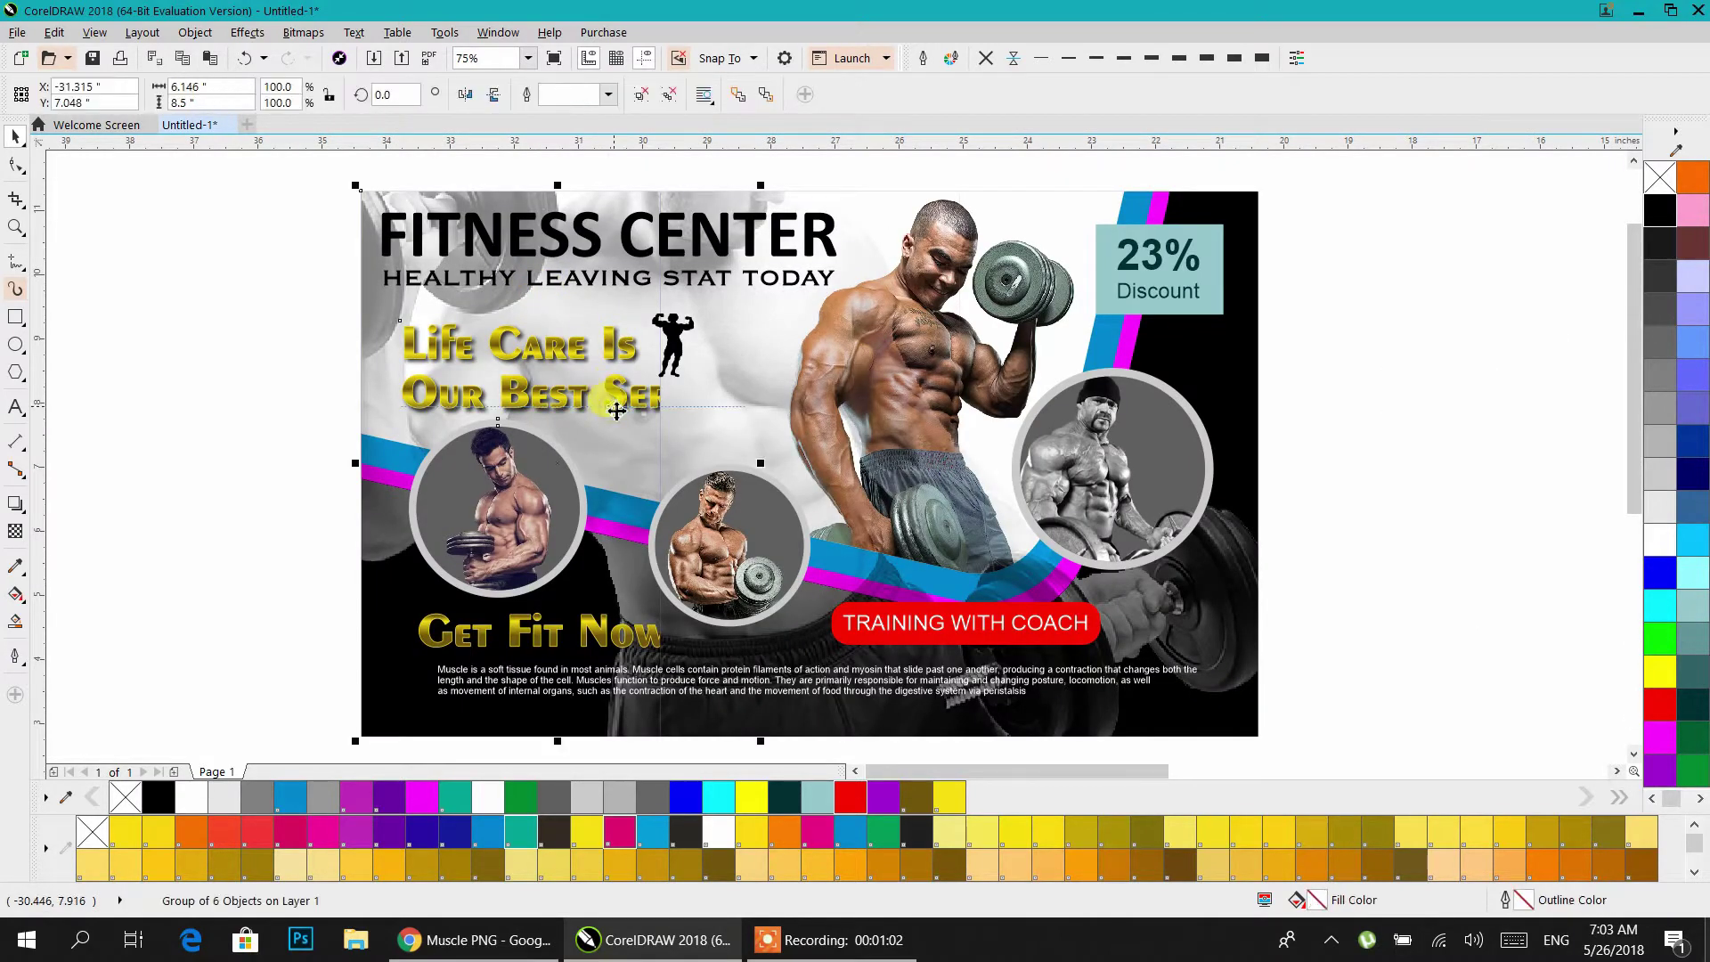
left_click(281, 347)
left_click(413, 364)
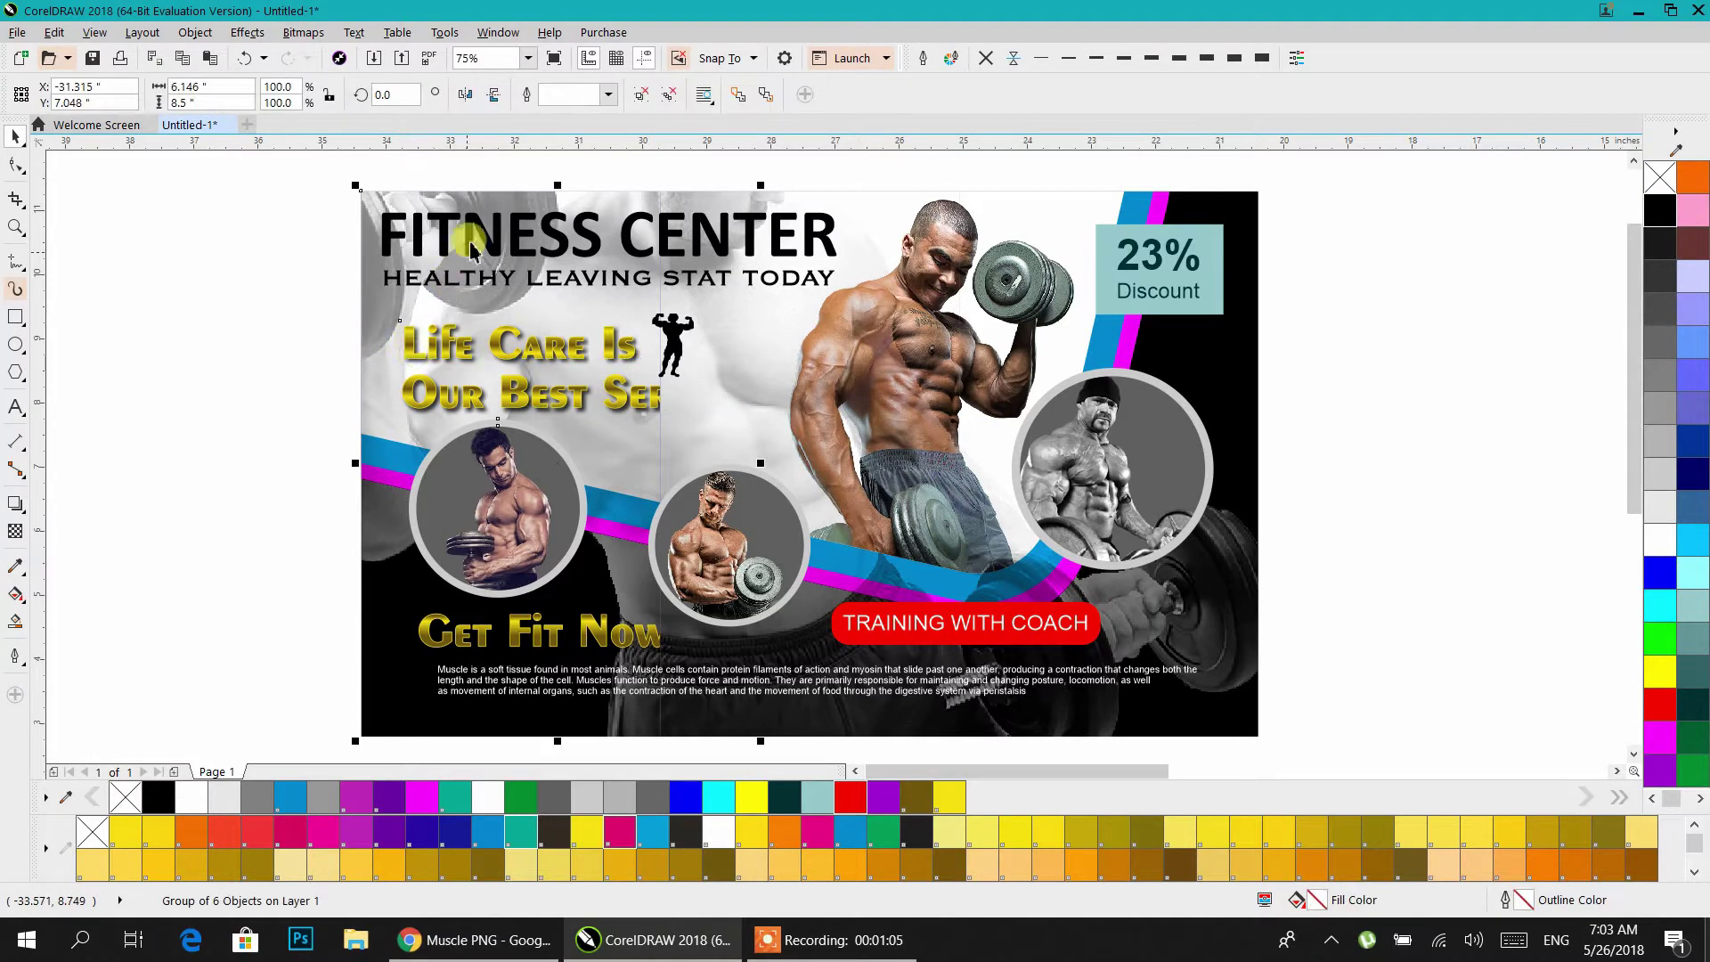
left_click(638, 95)
left_click(237, 324)
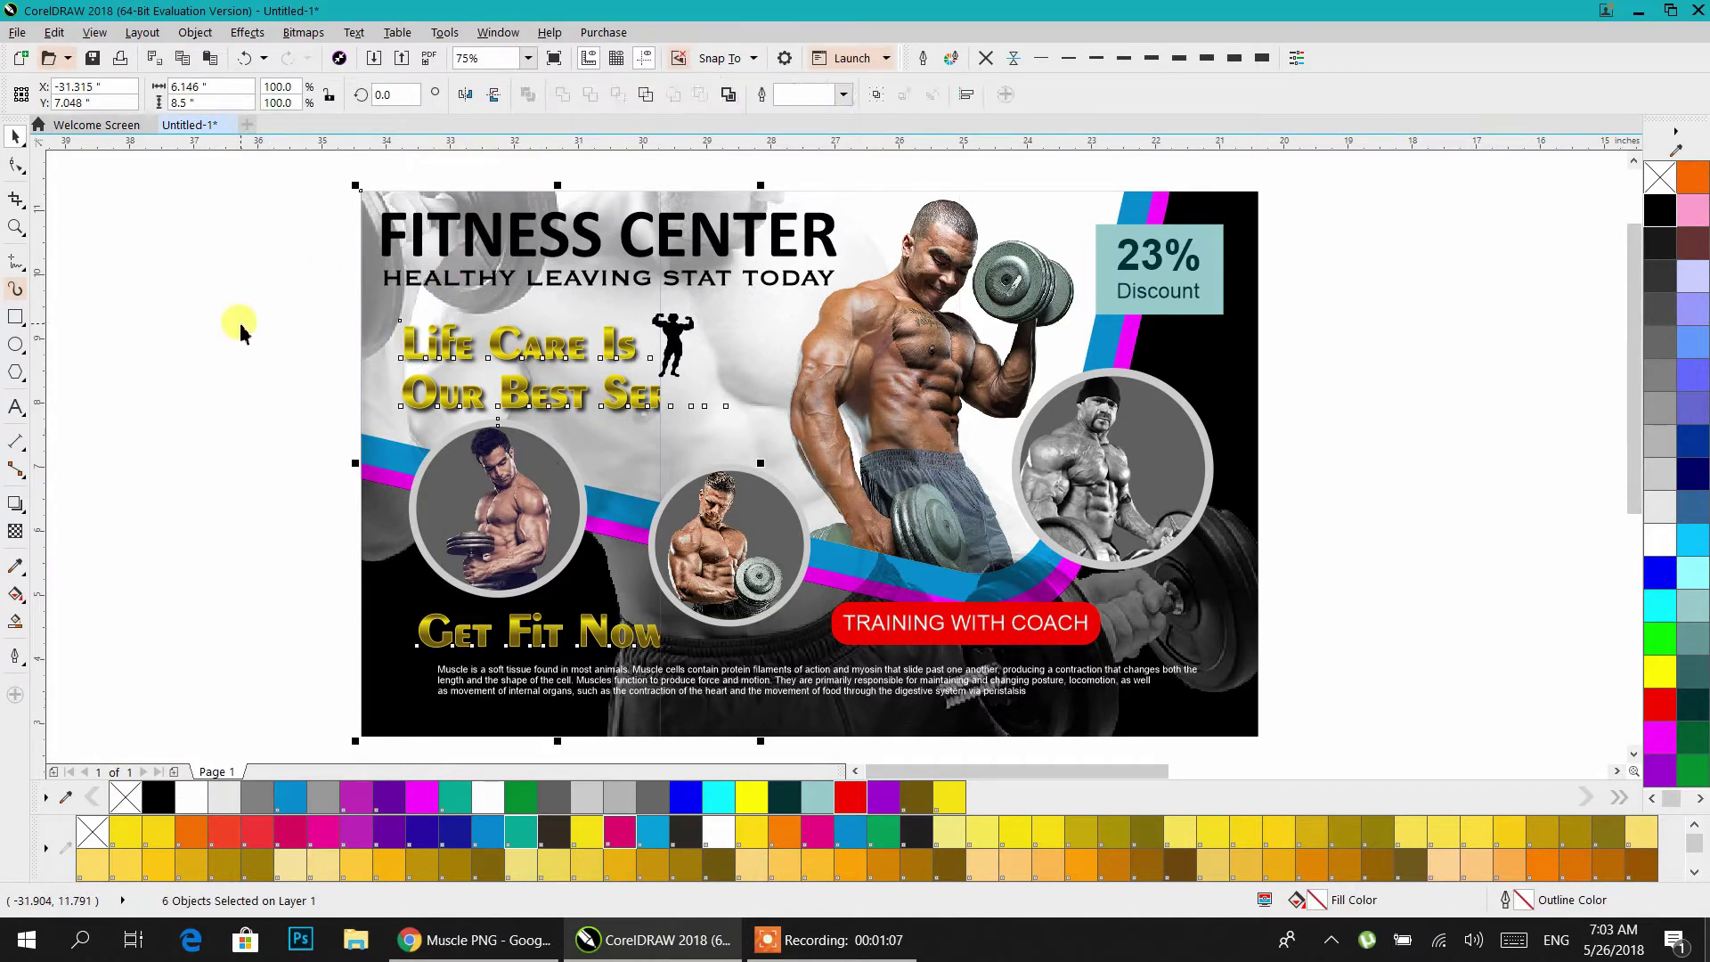
left_click(618, 403)
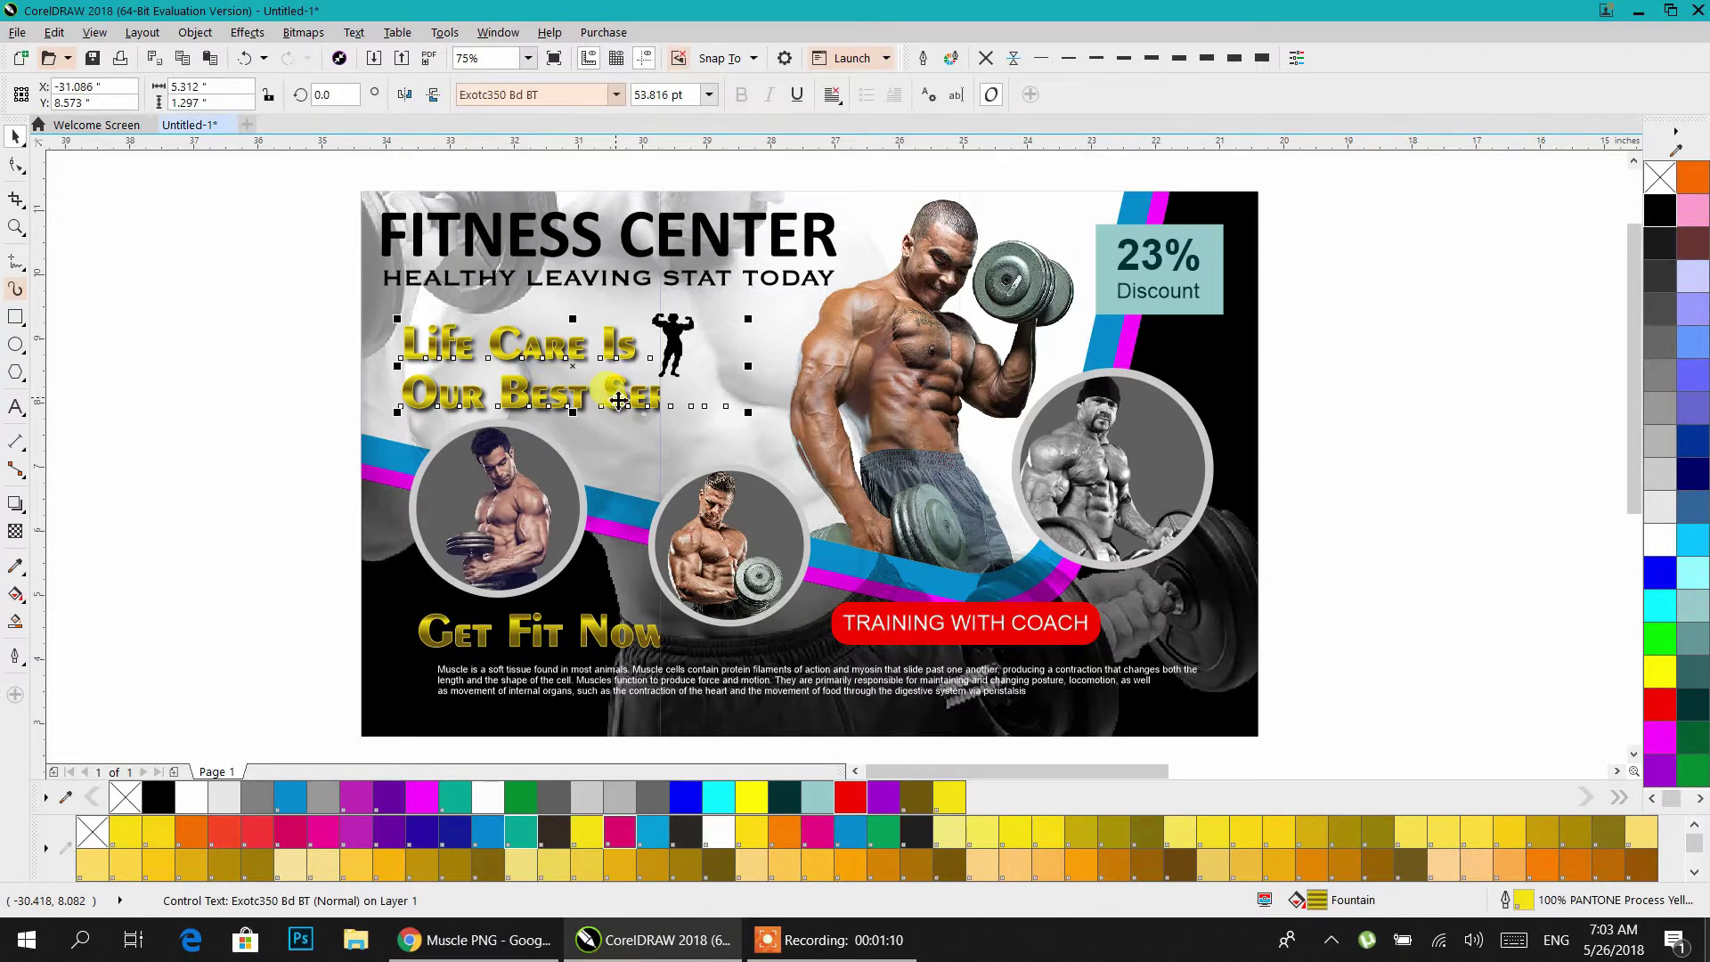
key("shift+Page_Up")
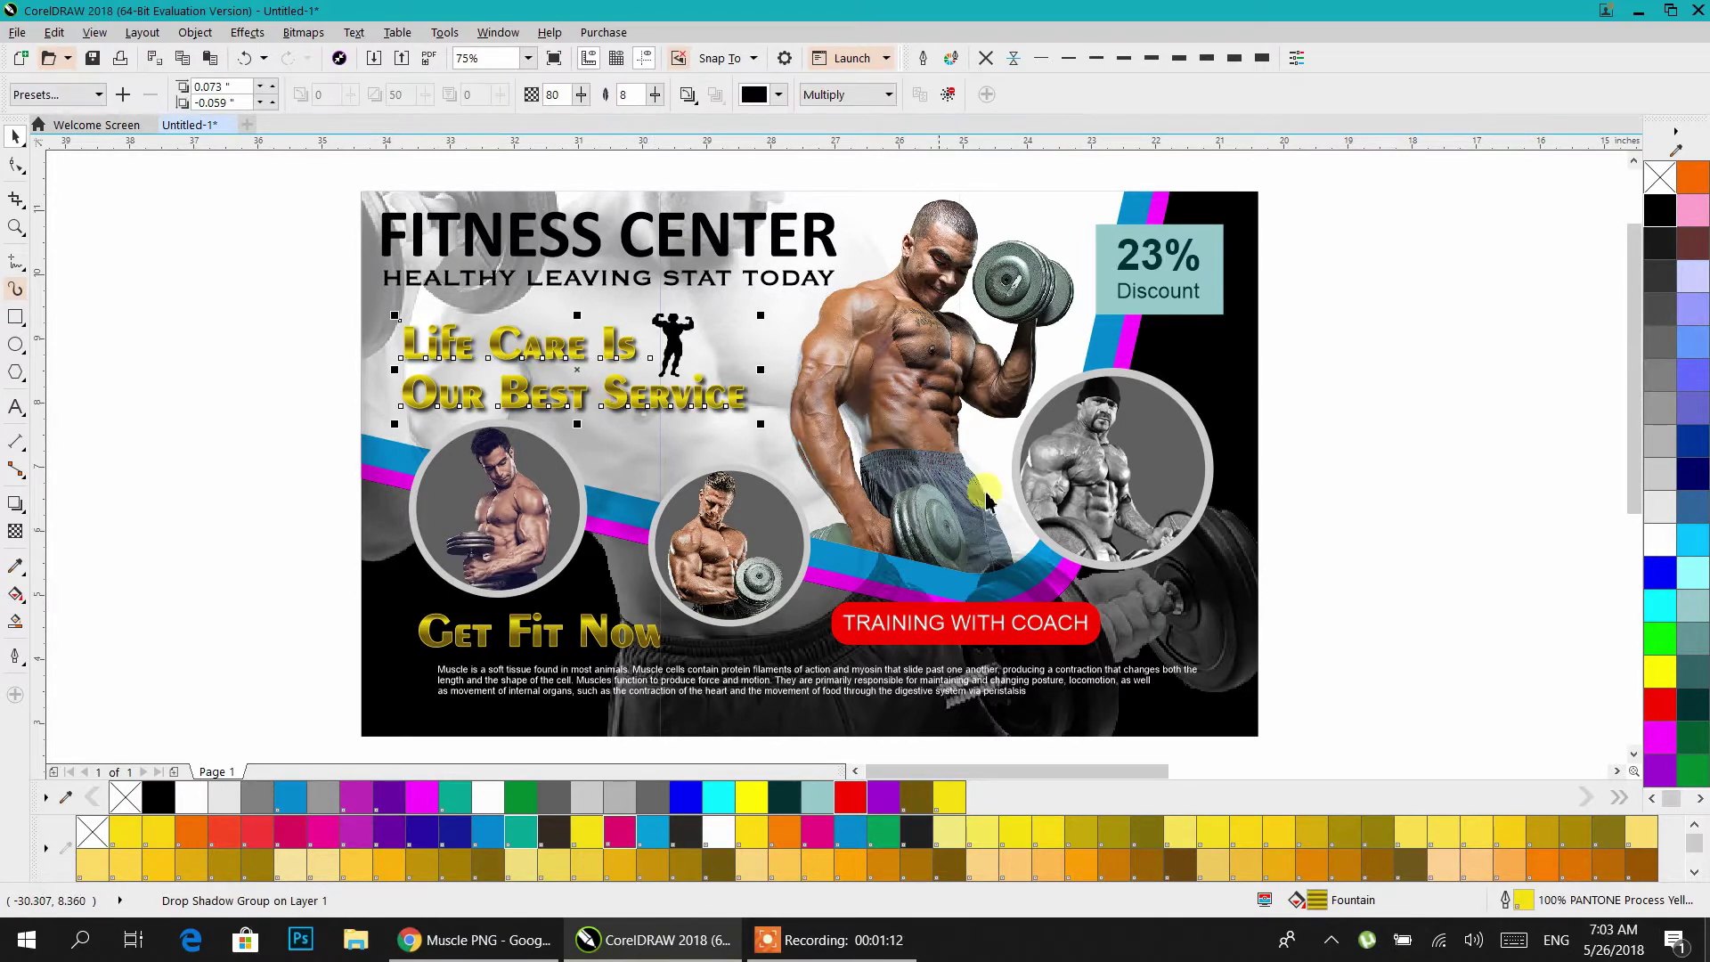
- Sketch a tall rectangle about 3.2 × 6.9 in within the left part of the blank page
scroll(1236, 489, "down", 5)
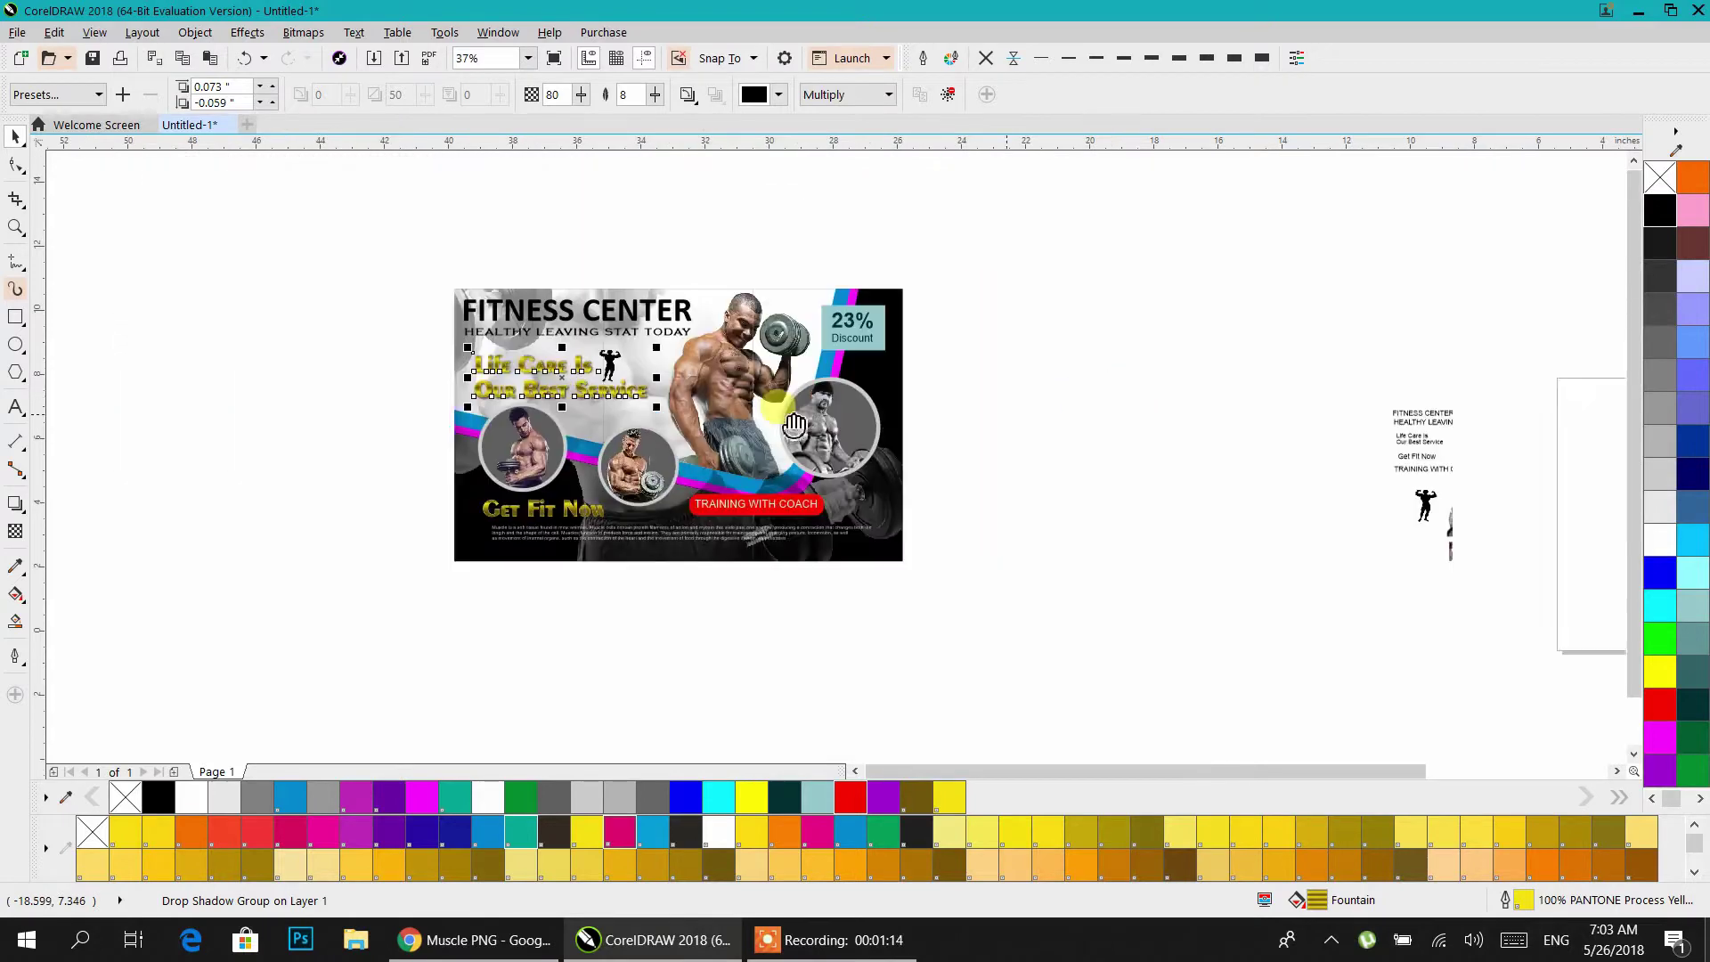
left_click_drag(691, 442, 402, 376)
left_click_drag(874, 473, 758, 505)
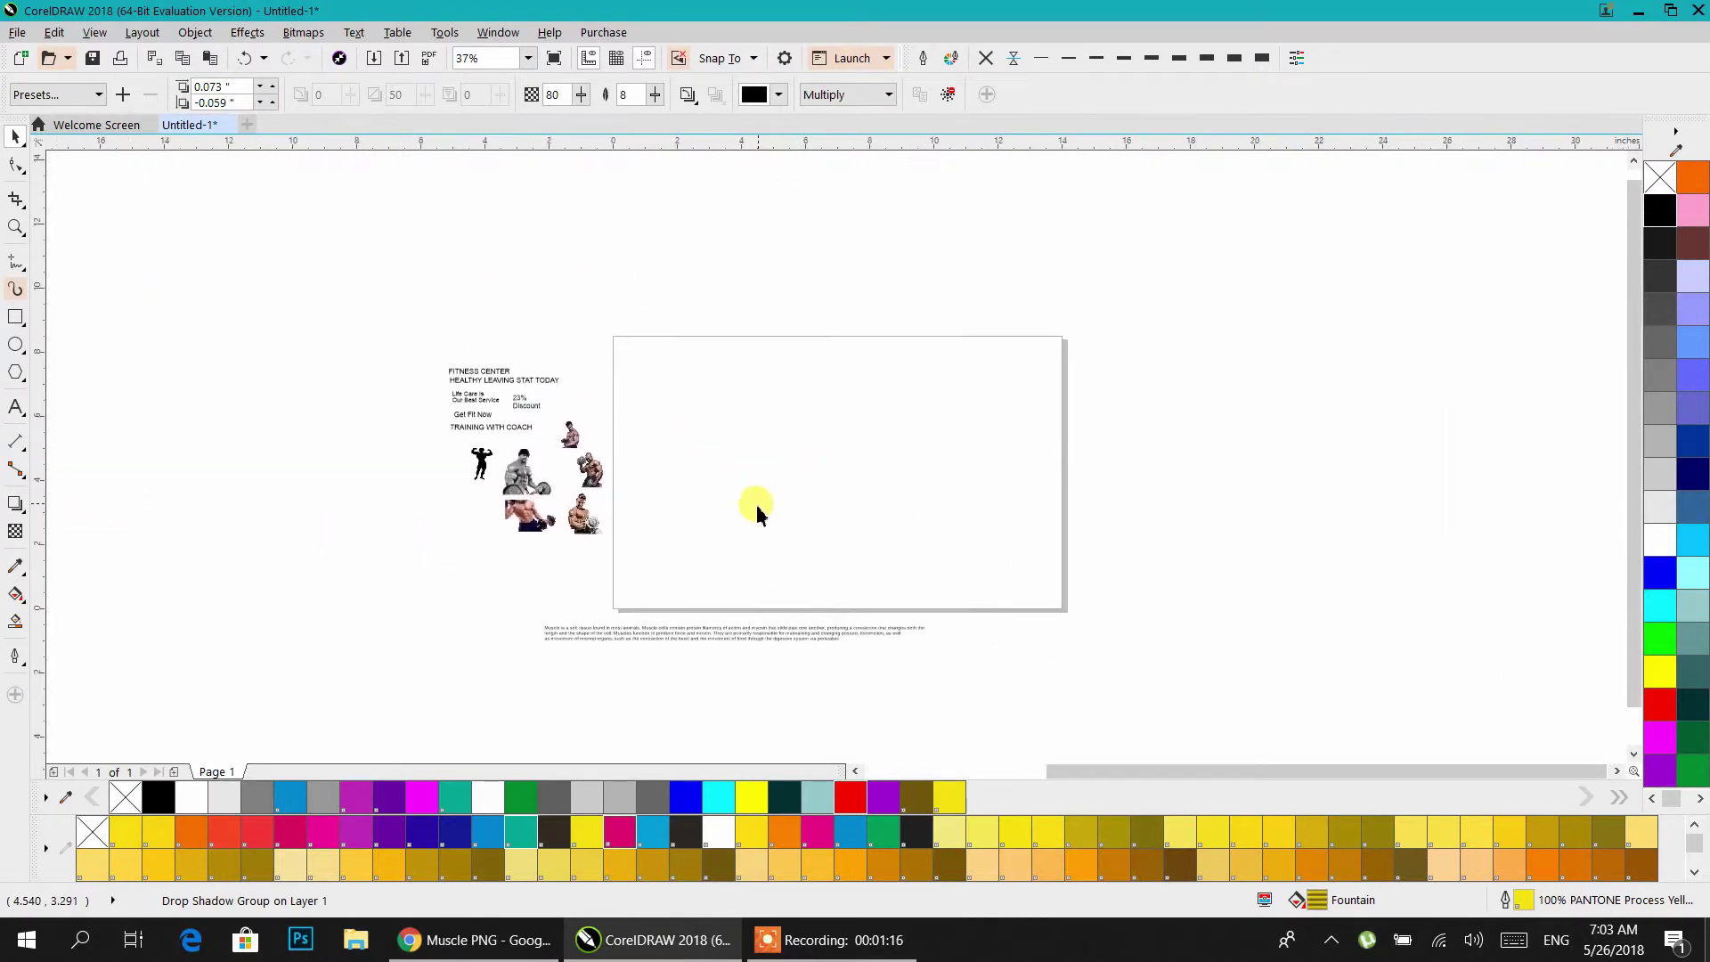
left_click_drag(634, 346, 746, 577)
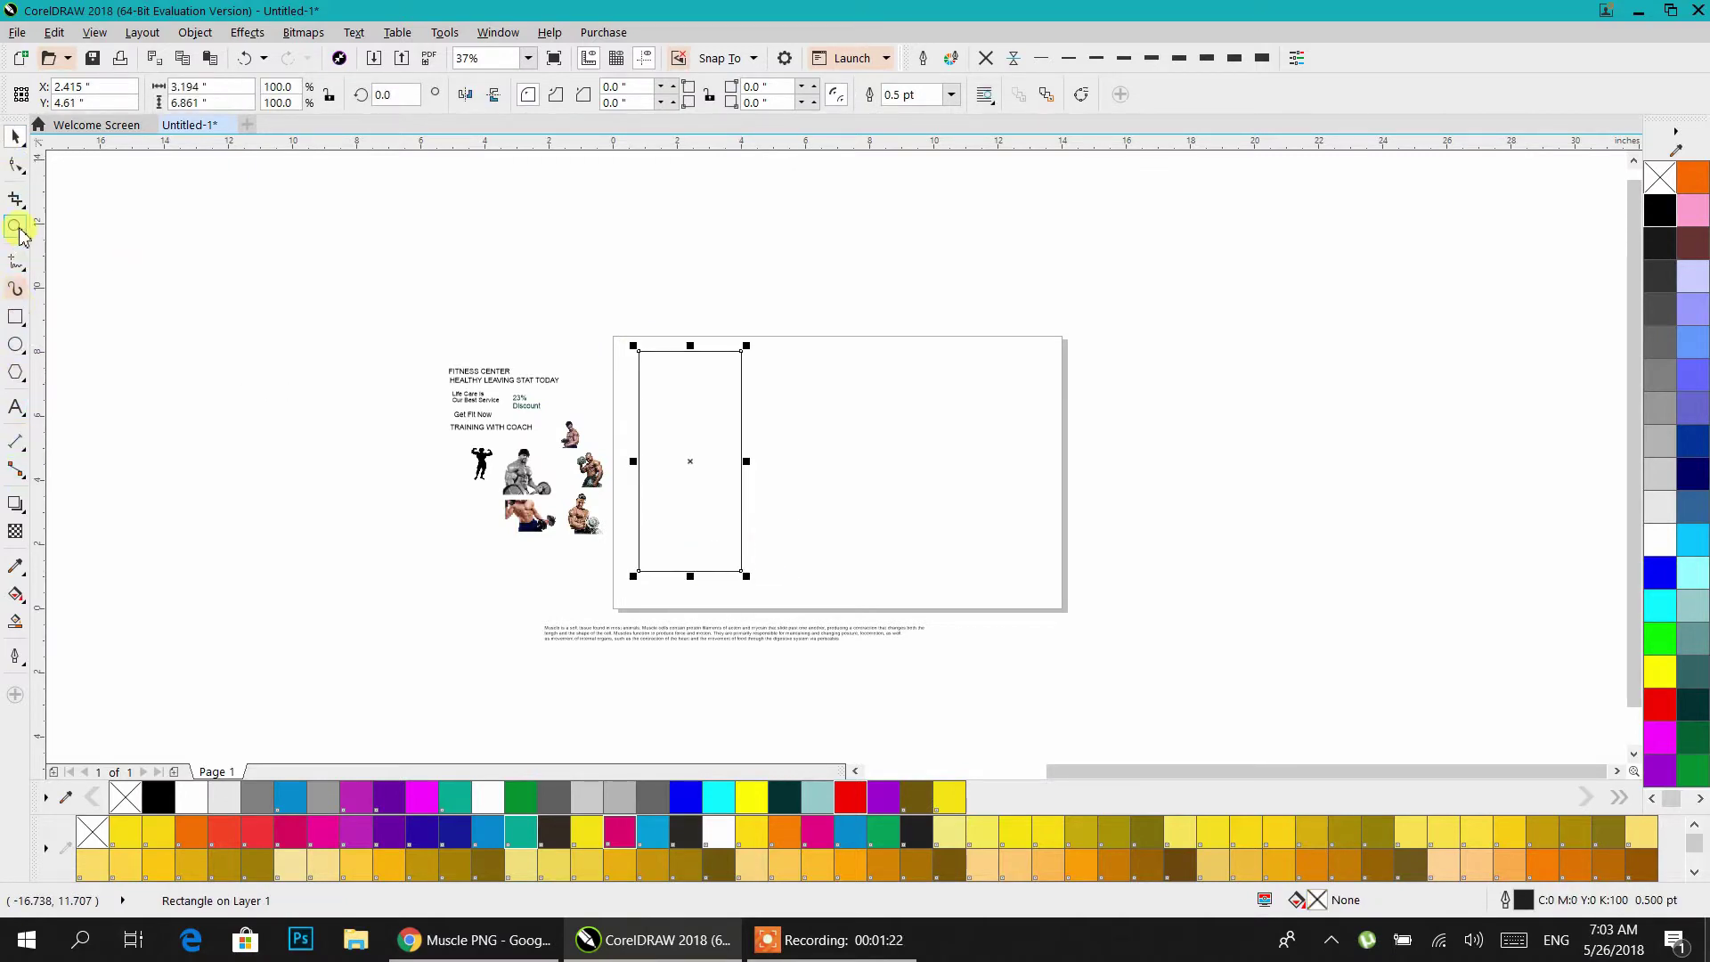
- Duplicate the rectangle twice to its right by mirroring, so three equal panels stand edge to edge
left_click(19, 230)
left_click_drag(413, 302, 1100, 676)
left_click(12, 140)
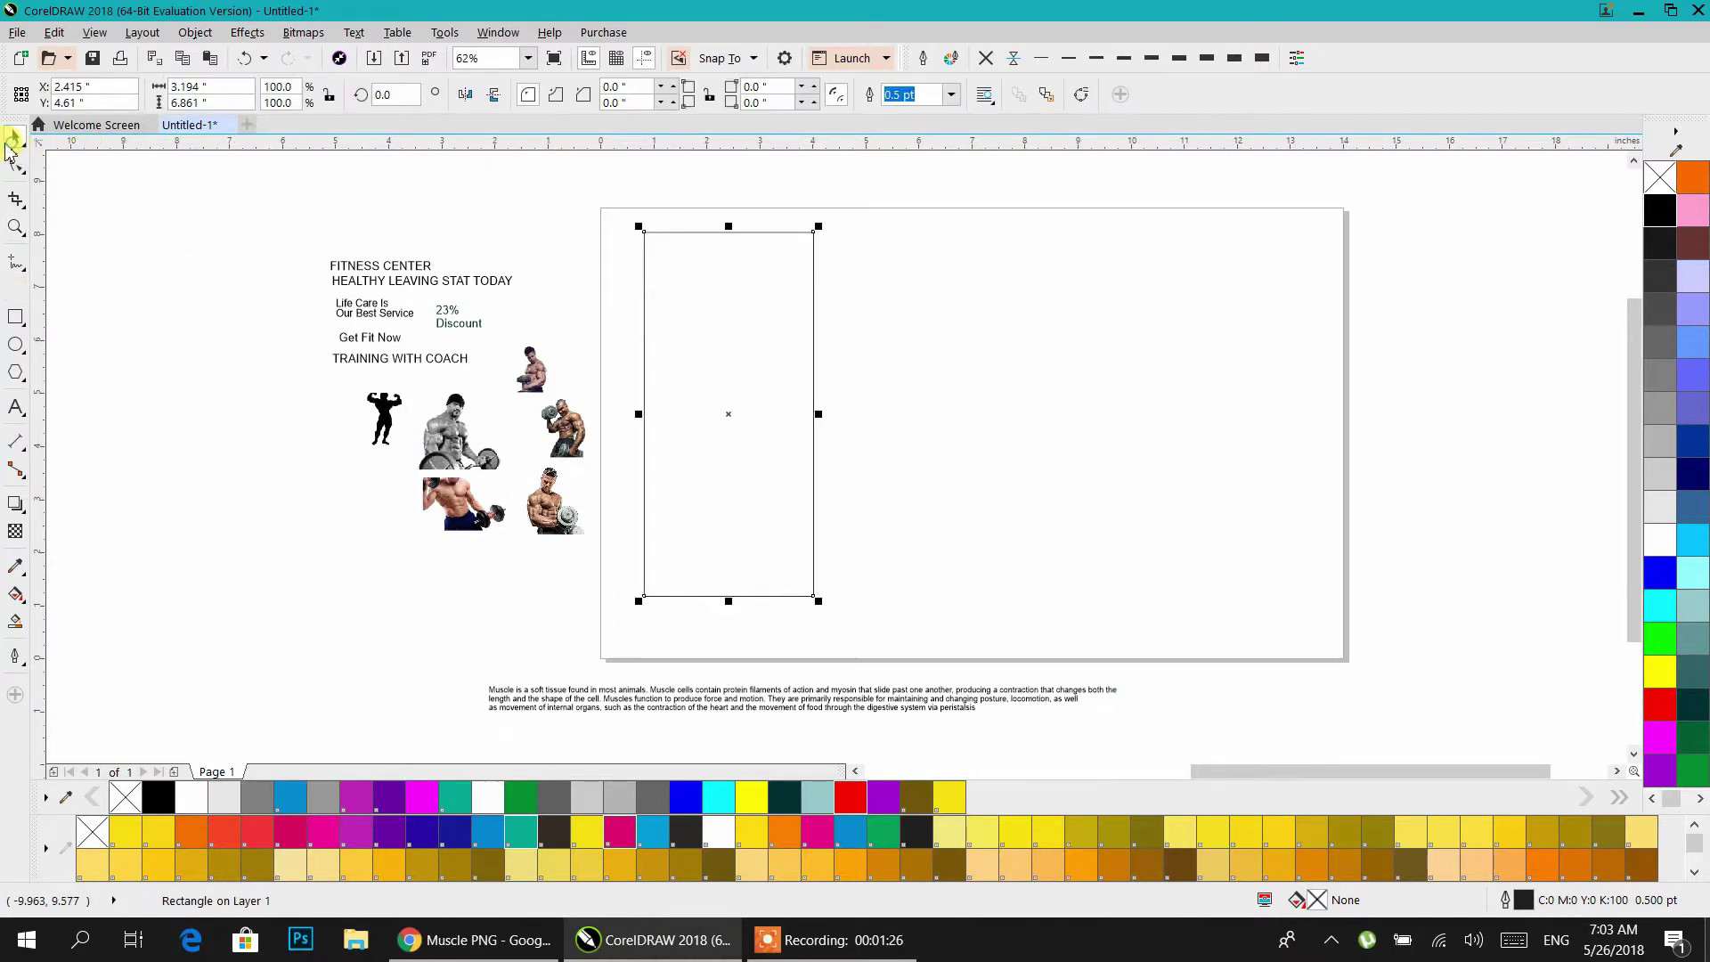
left_click_drag(638, 417, 1034, 426)
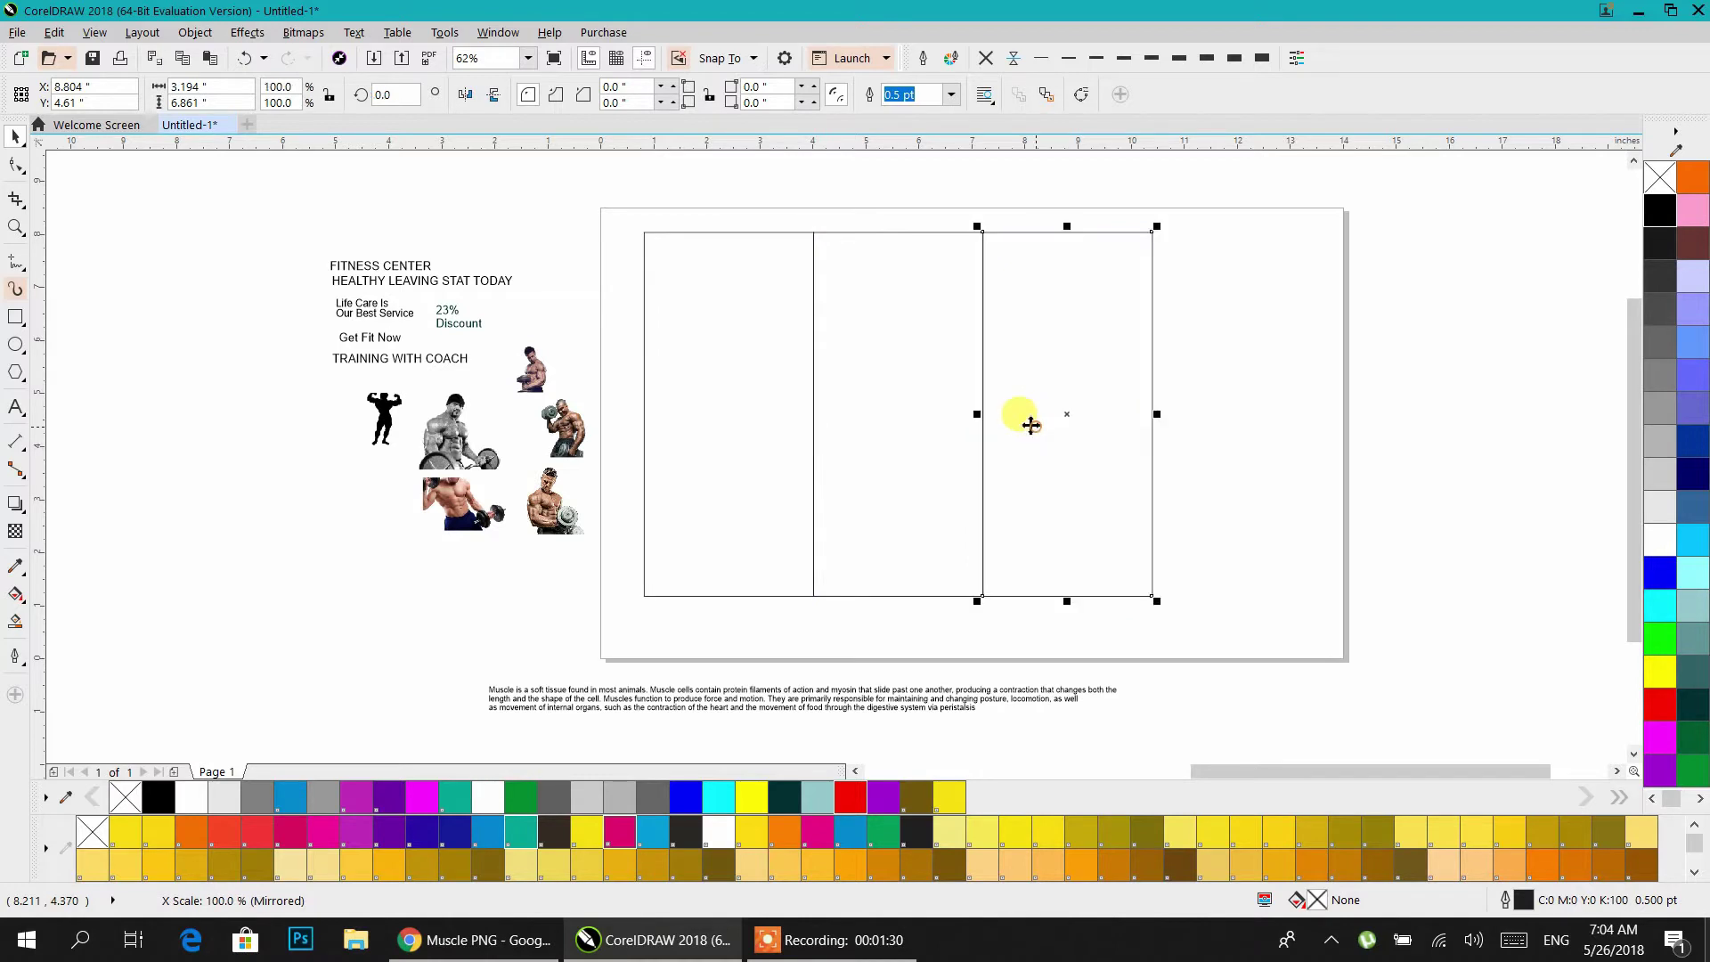
- With snapping enabled, align the three panels to the page's top-left corner and stretch them together to 14 × 8.5 in
left_click_drag(621, 190, 1094, 494)
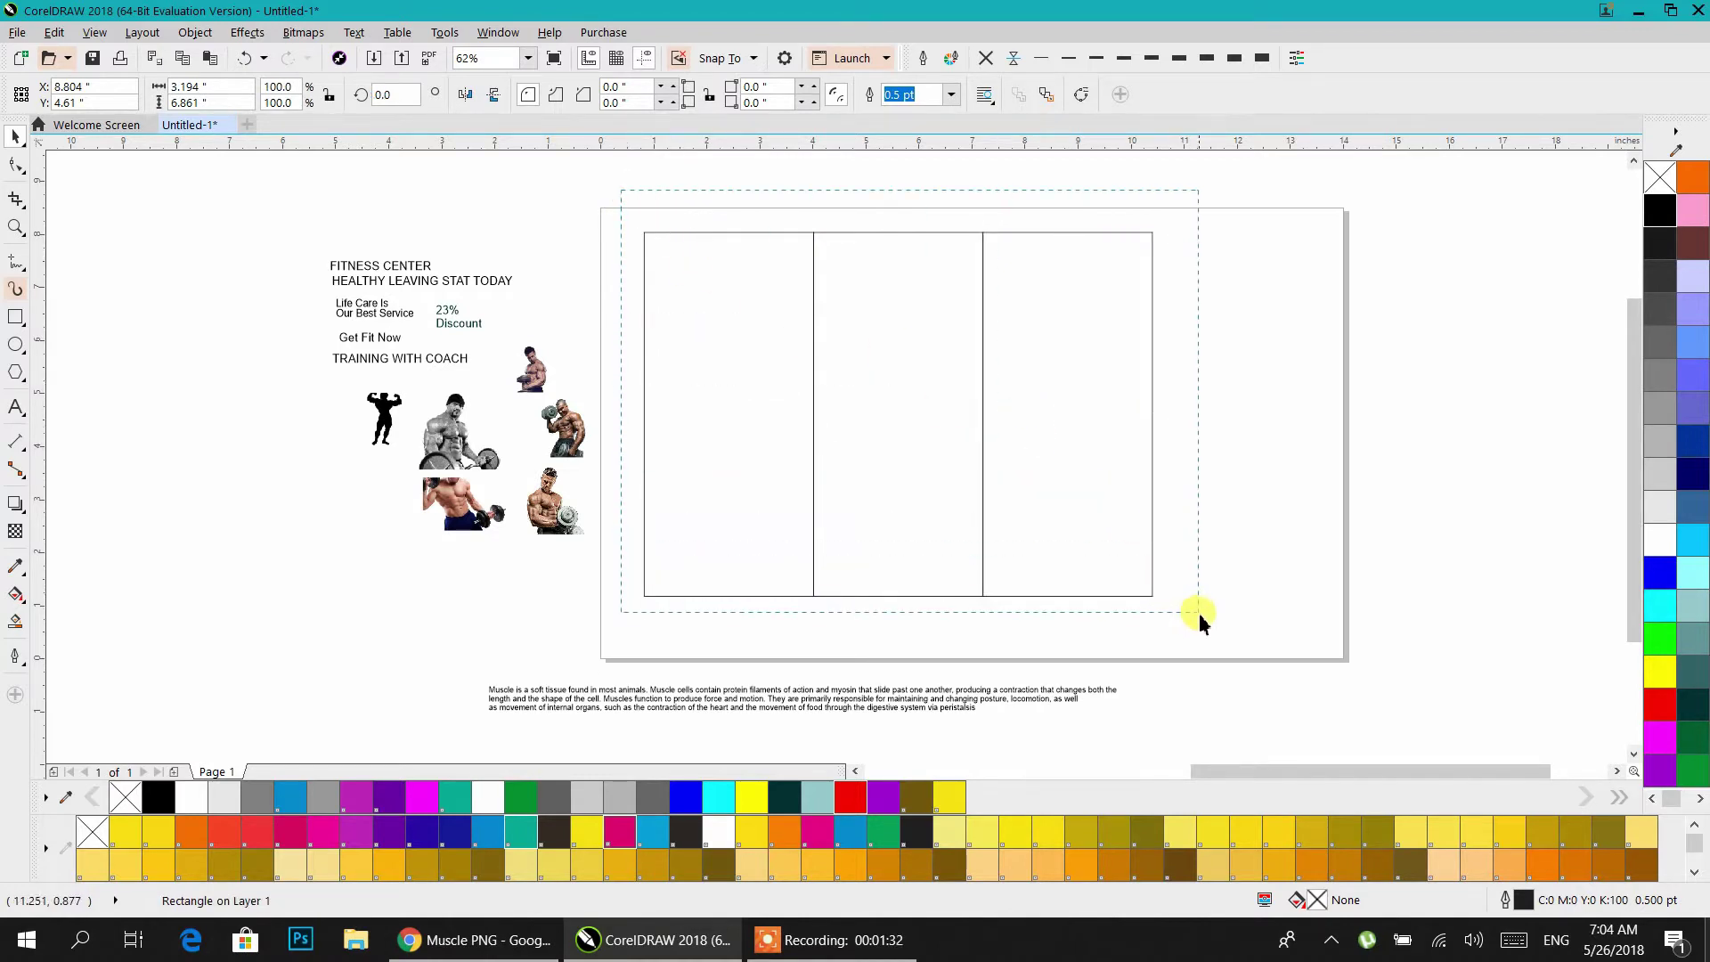
left_click_drag(1199, 613, 1200, 615)
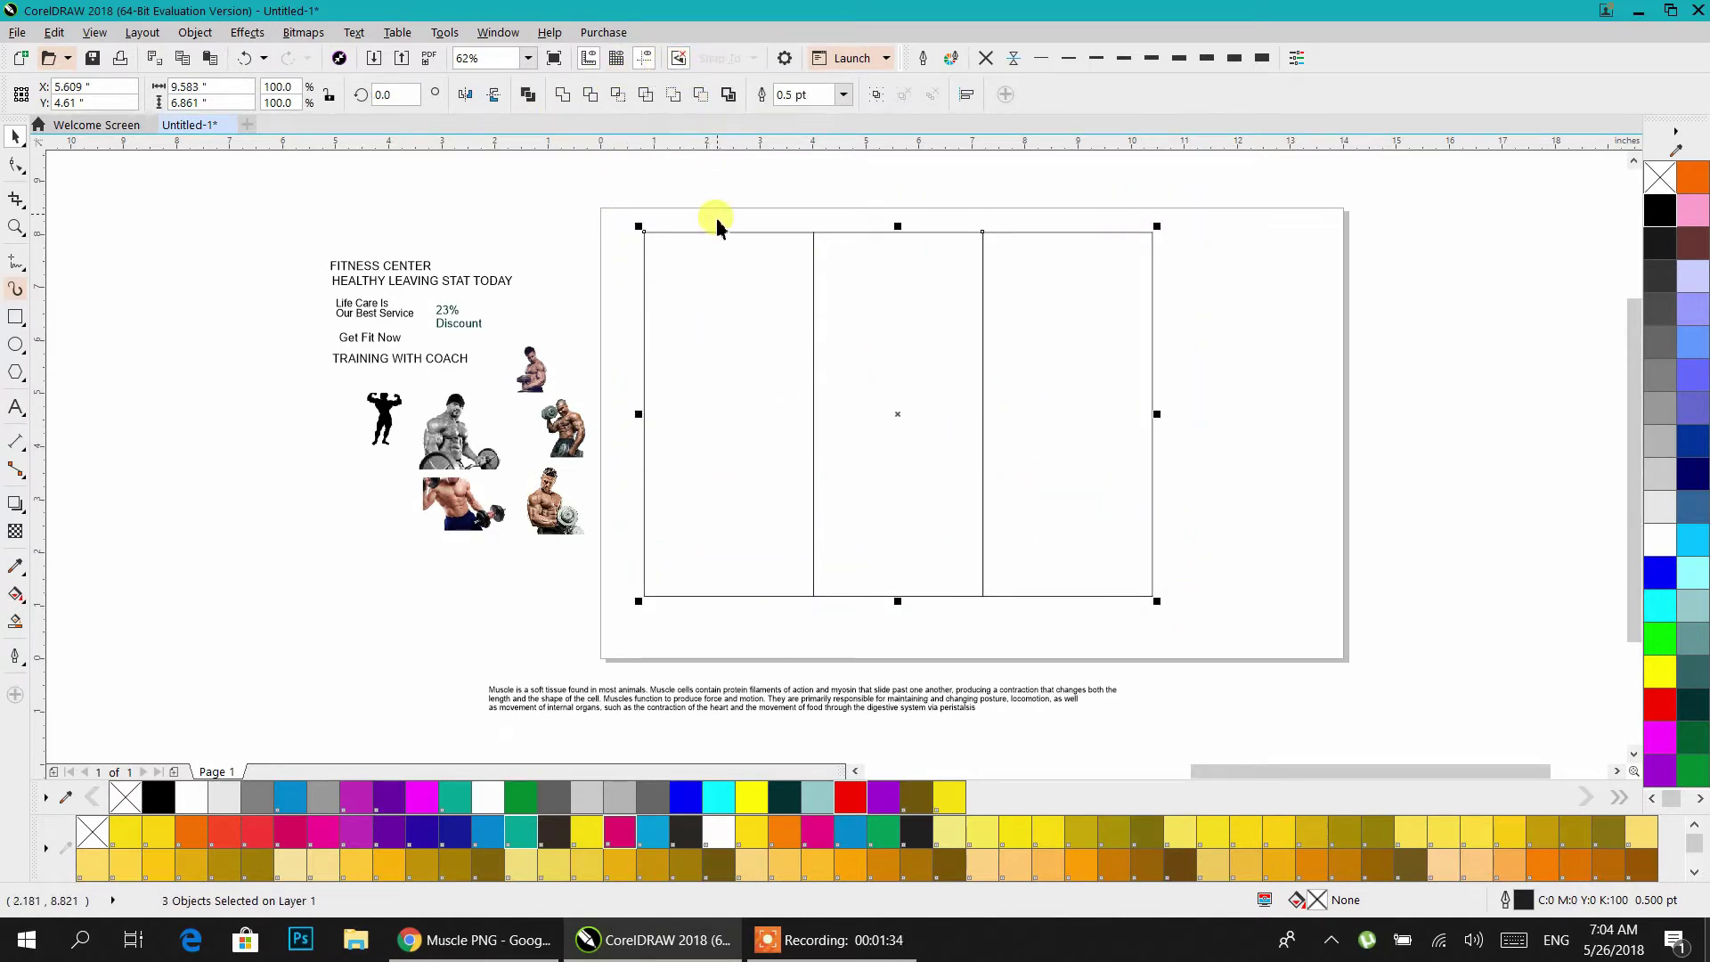
left_click(677, 61)
left_click(713, 59)
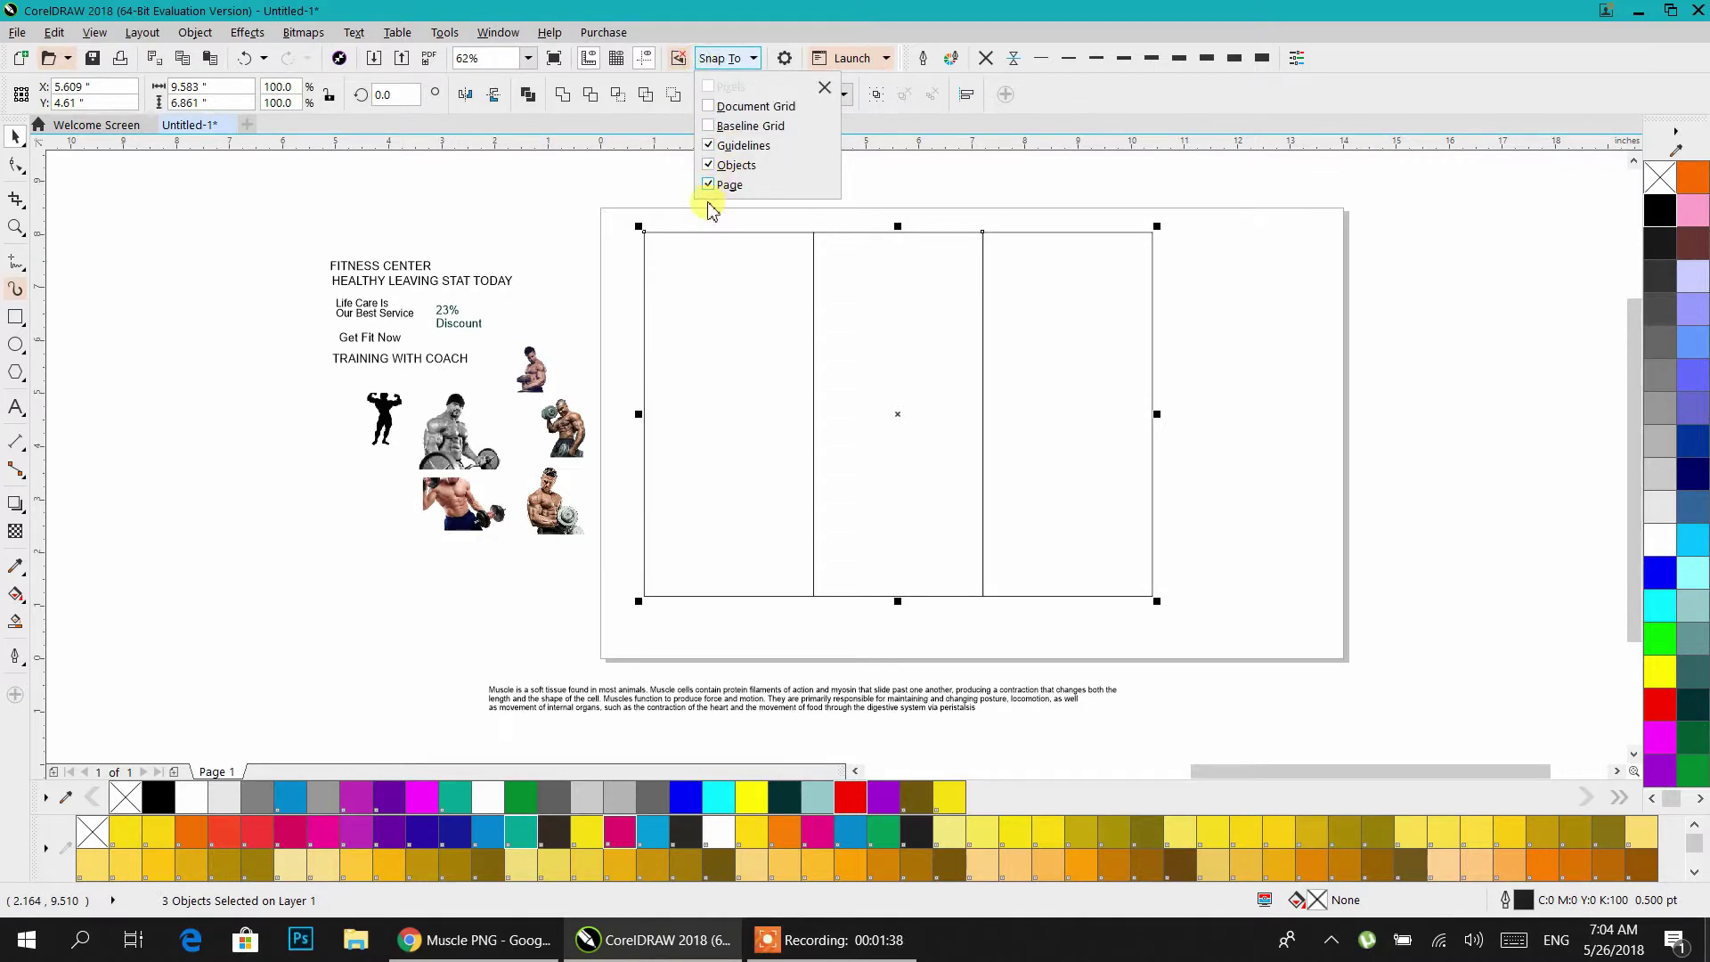
left_click(679, 236)
left_click_drag(648, 233, 603, 210)
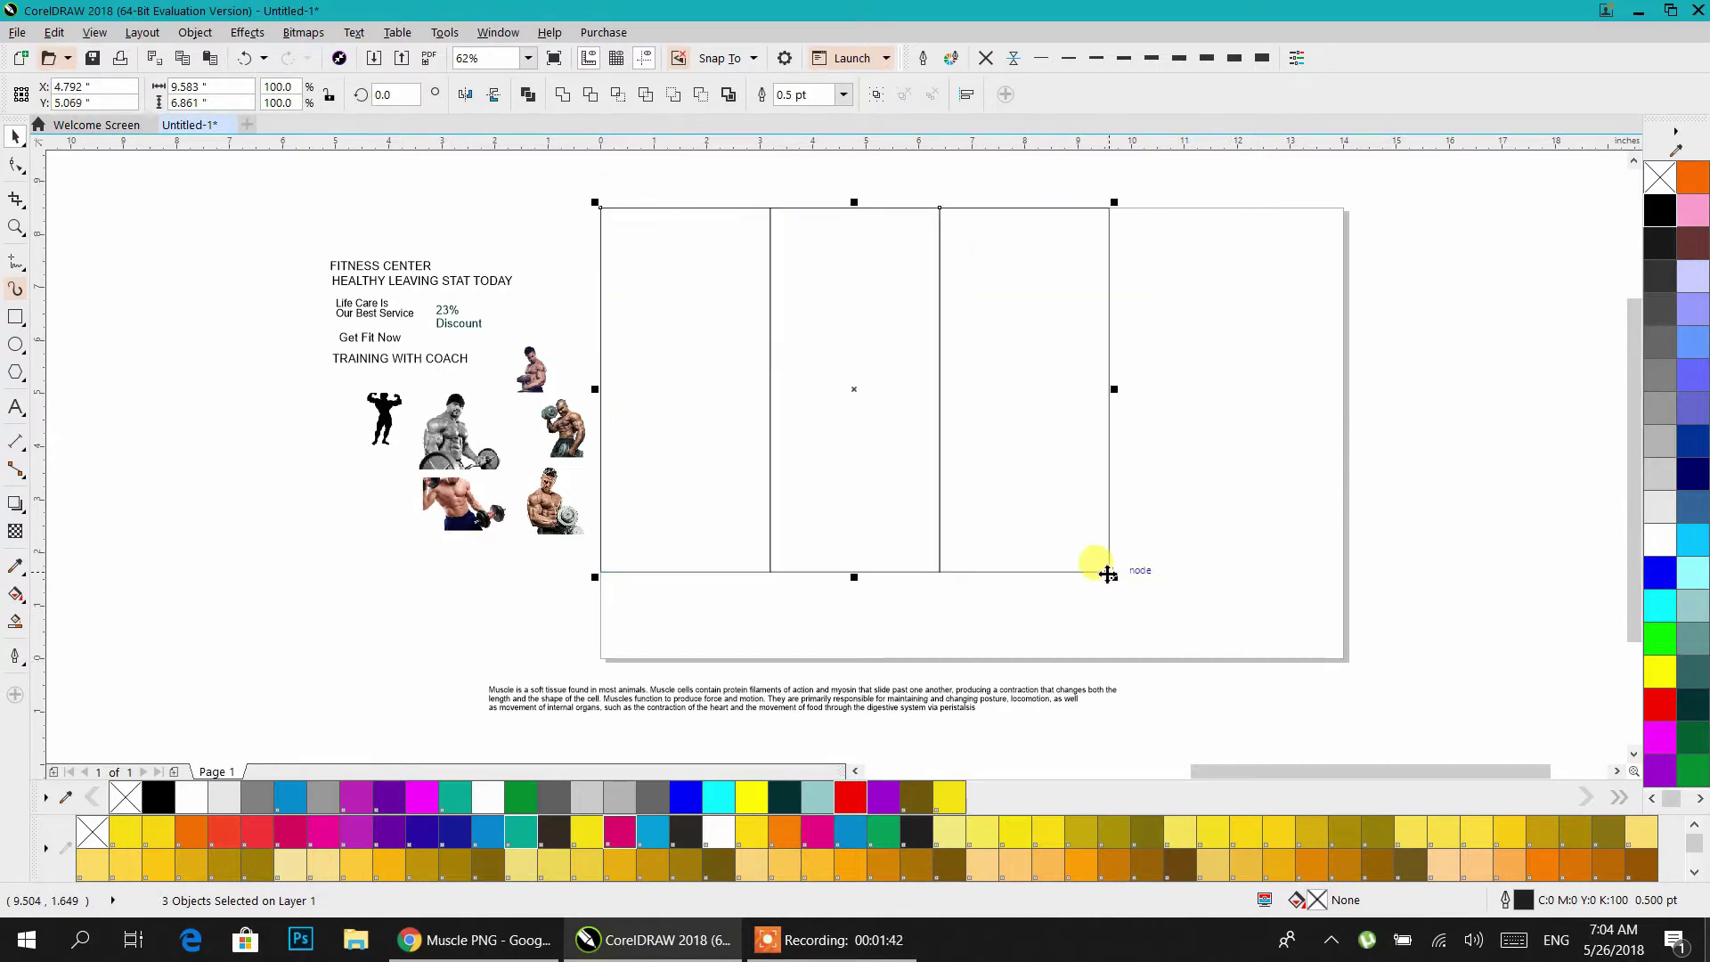
left_click_drag(1111, 574, 1234, 661)
left_click_drag(1236, 435, 1351, 433)
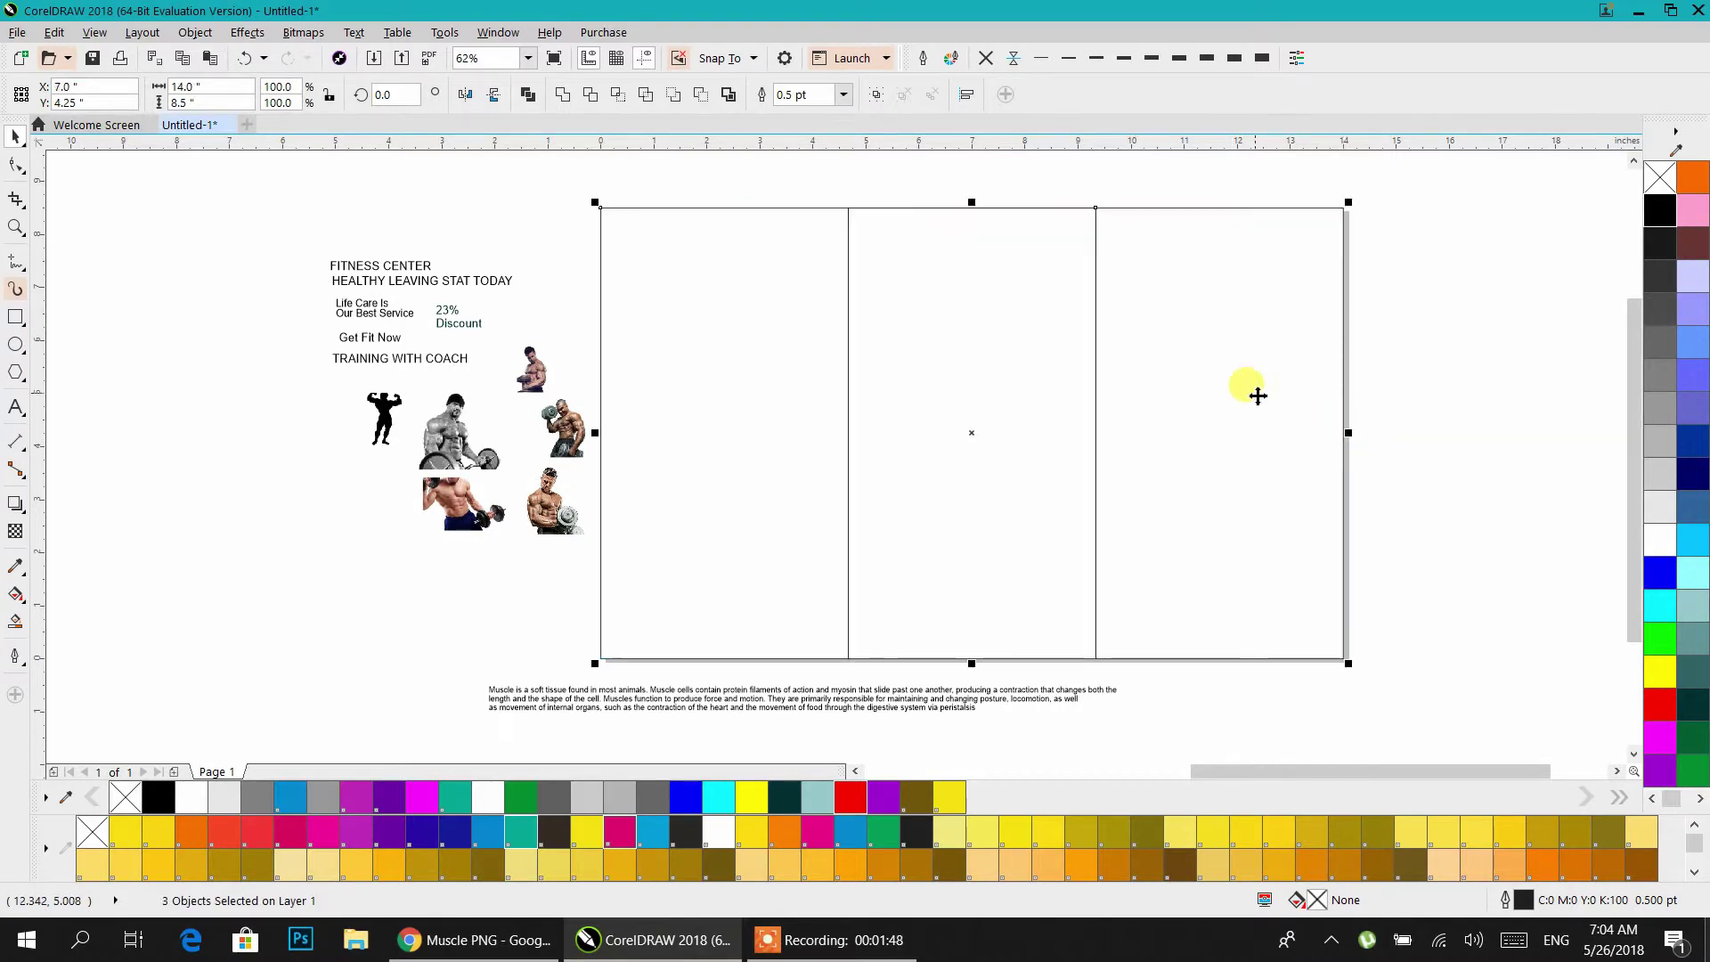
- Fill the three panels with black and give them white outlines
left_click(1662, 212)
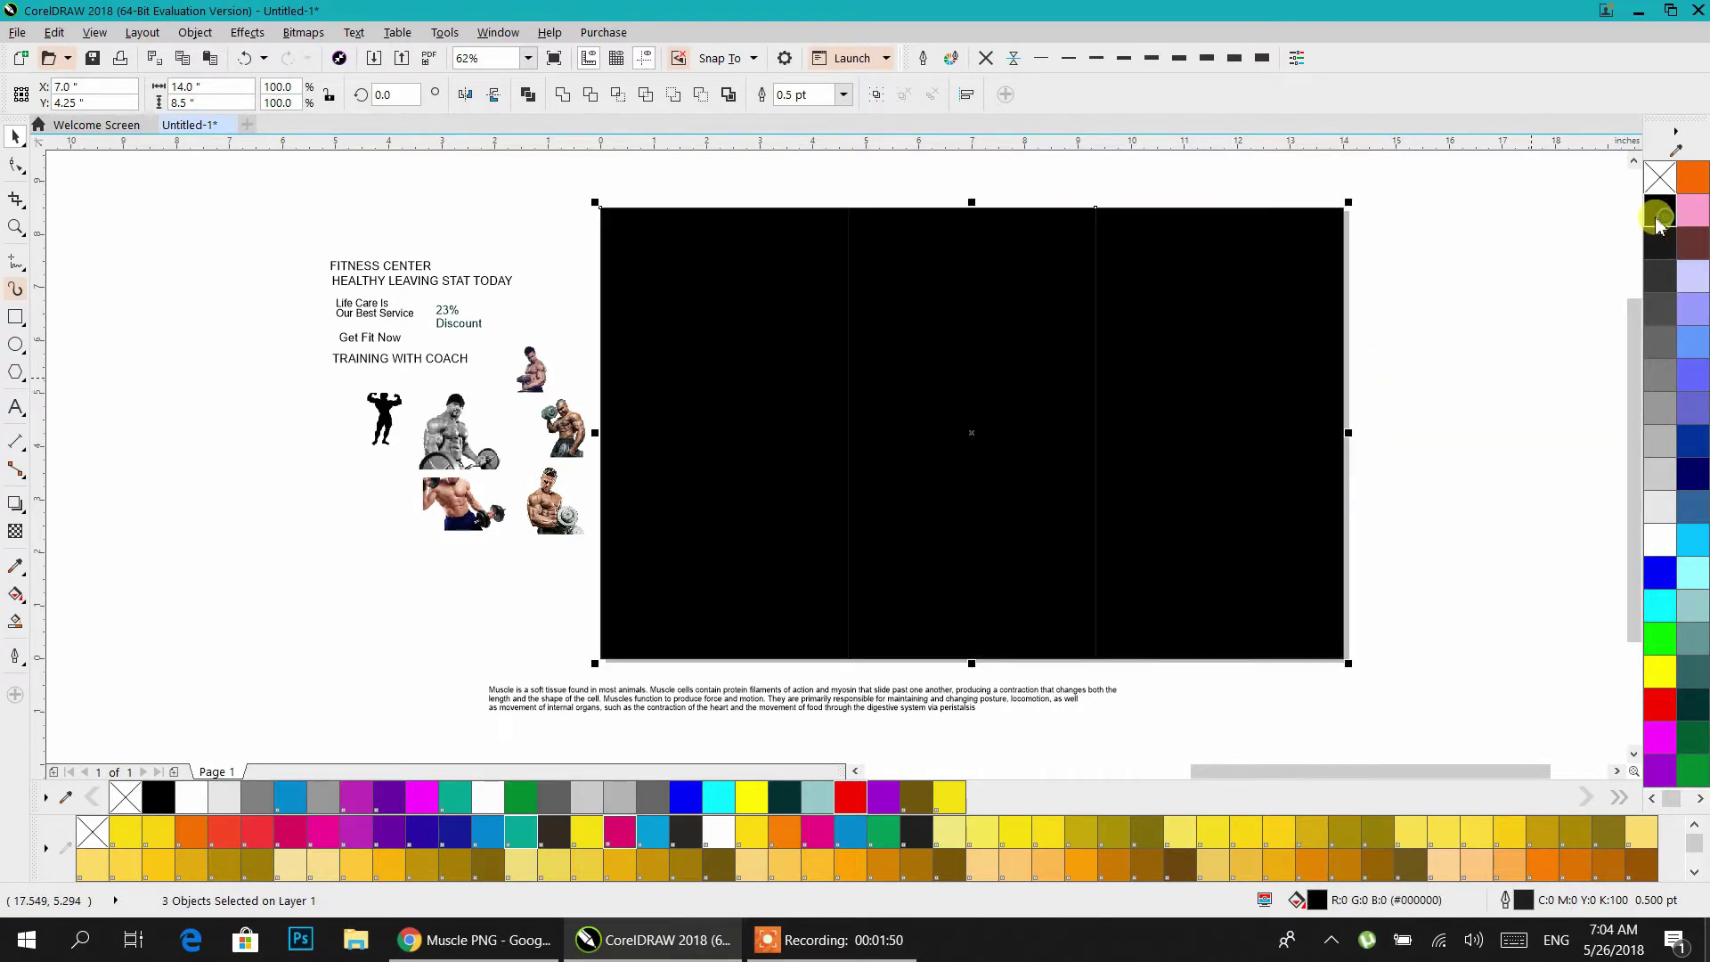
right_click(1668, 532)
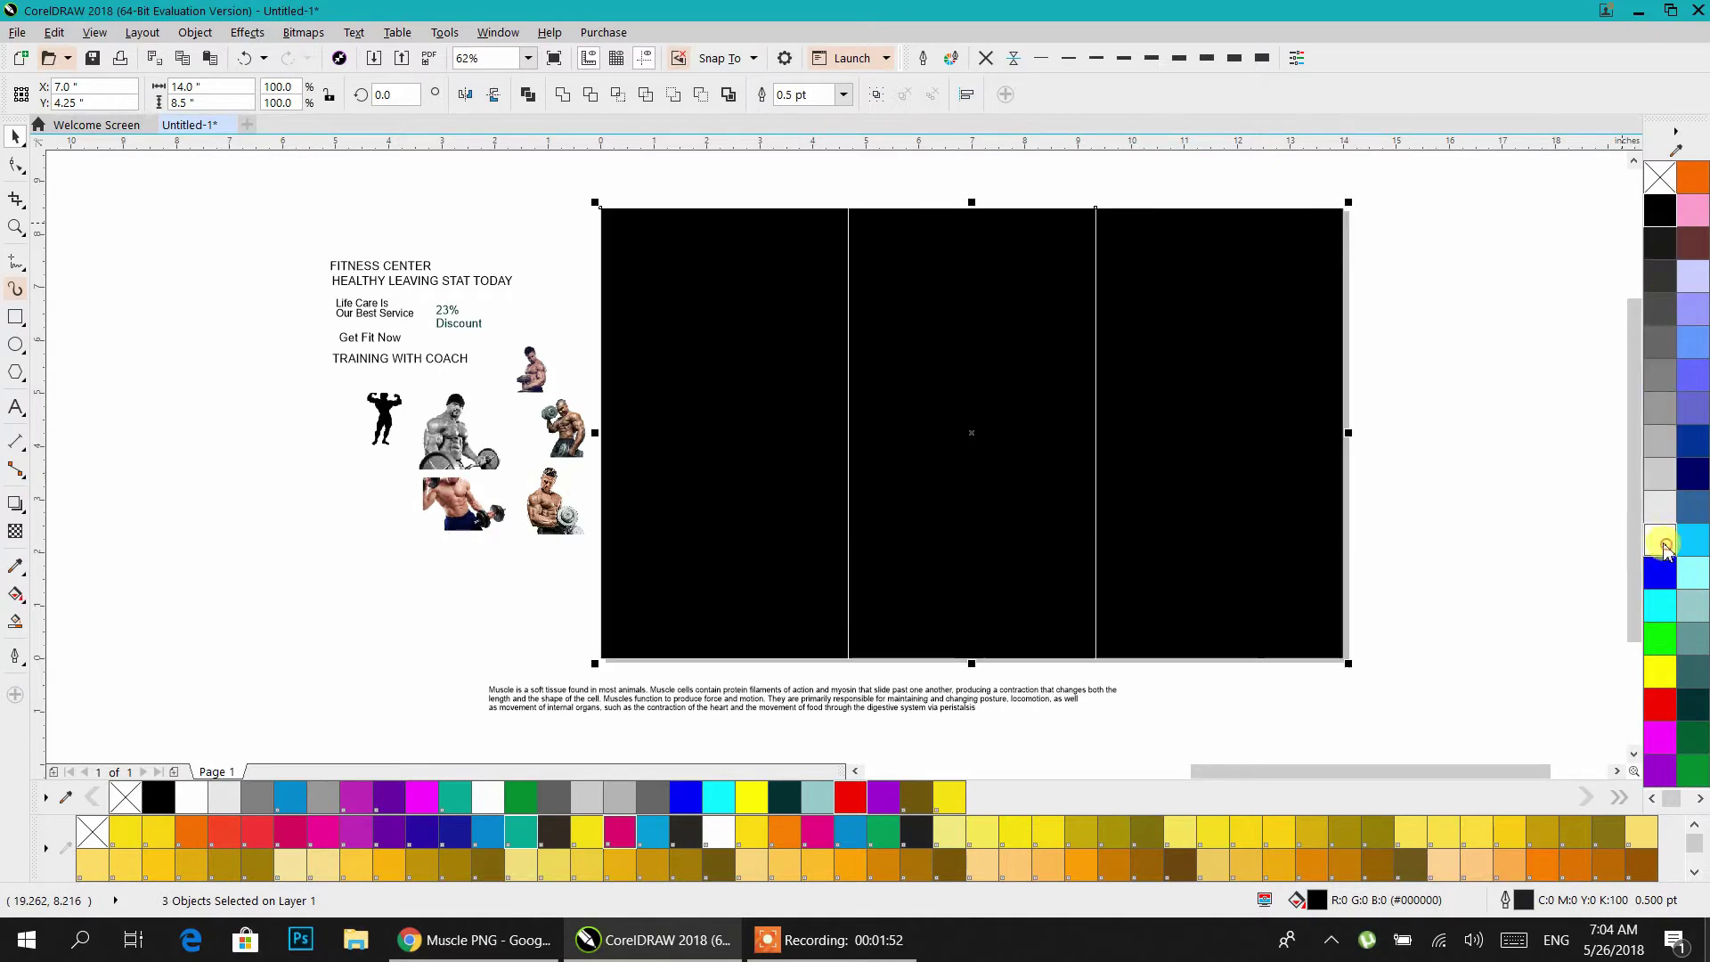
left_click(1466, 411)
- Place a copy of a black panel left of the page and rotate it to about 256°
left_click_drag(1154, 355, 389, 267)
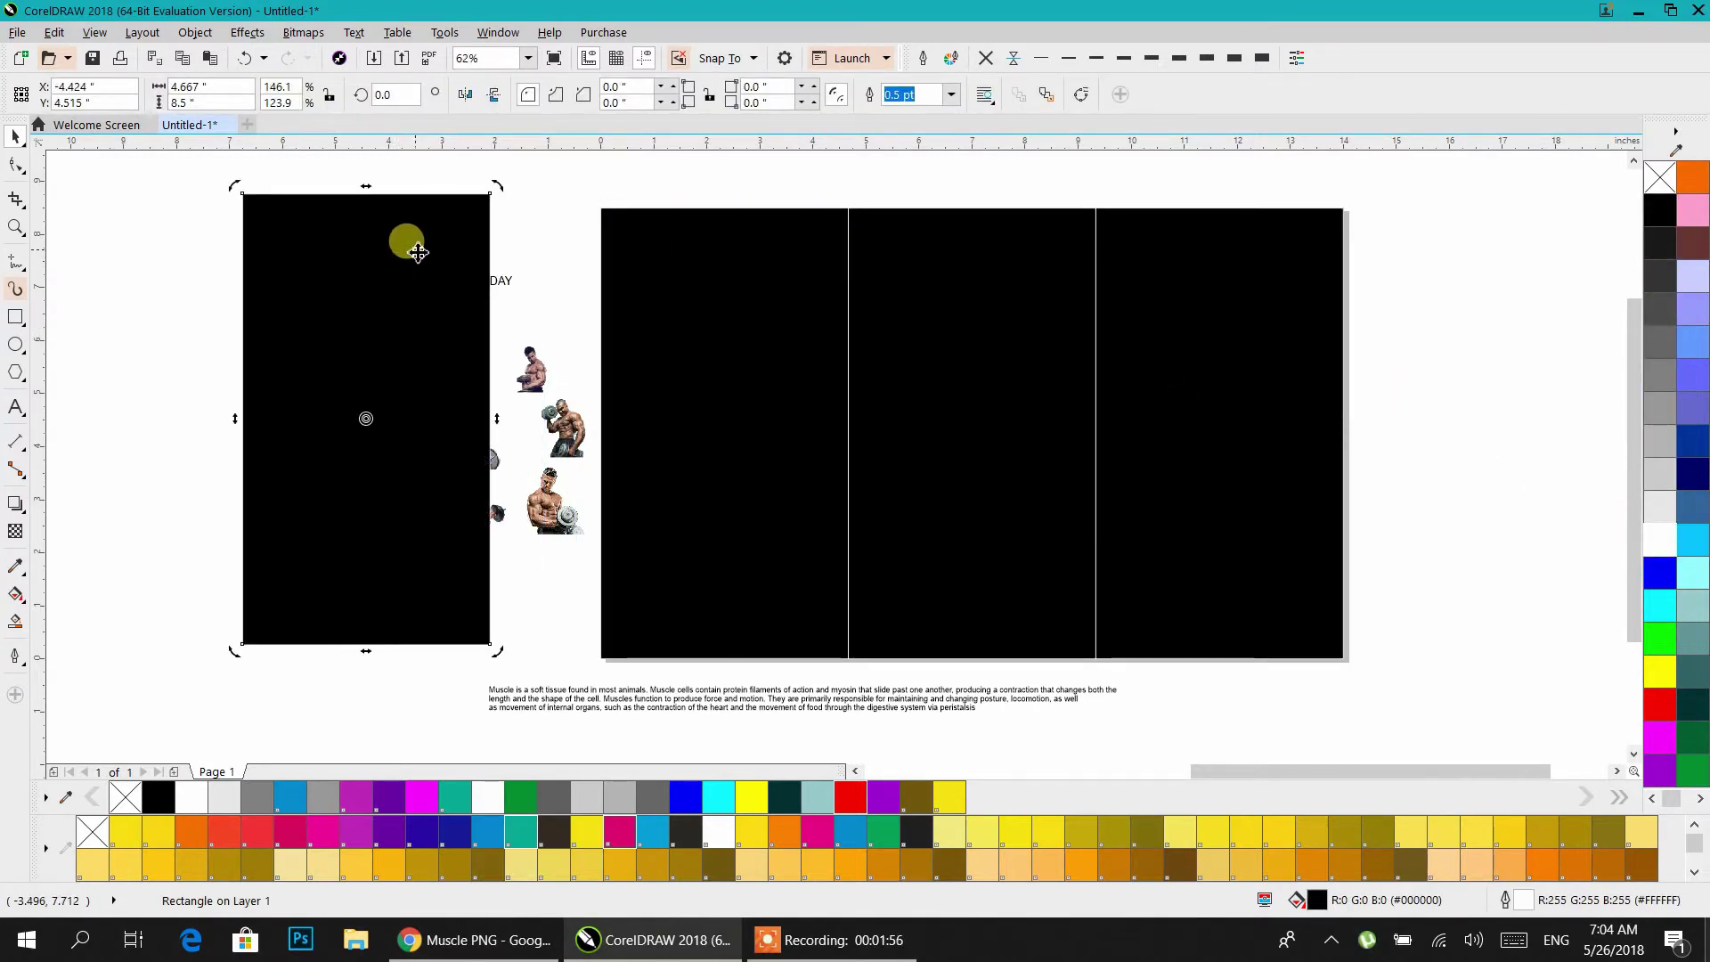
left_click_drag(497, 186, 538, 591)
left_click(428, 527)
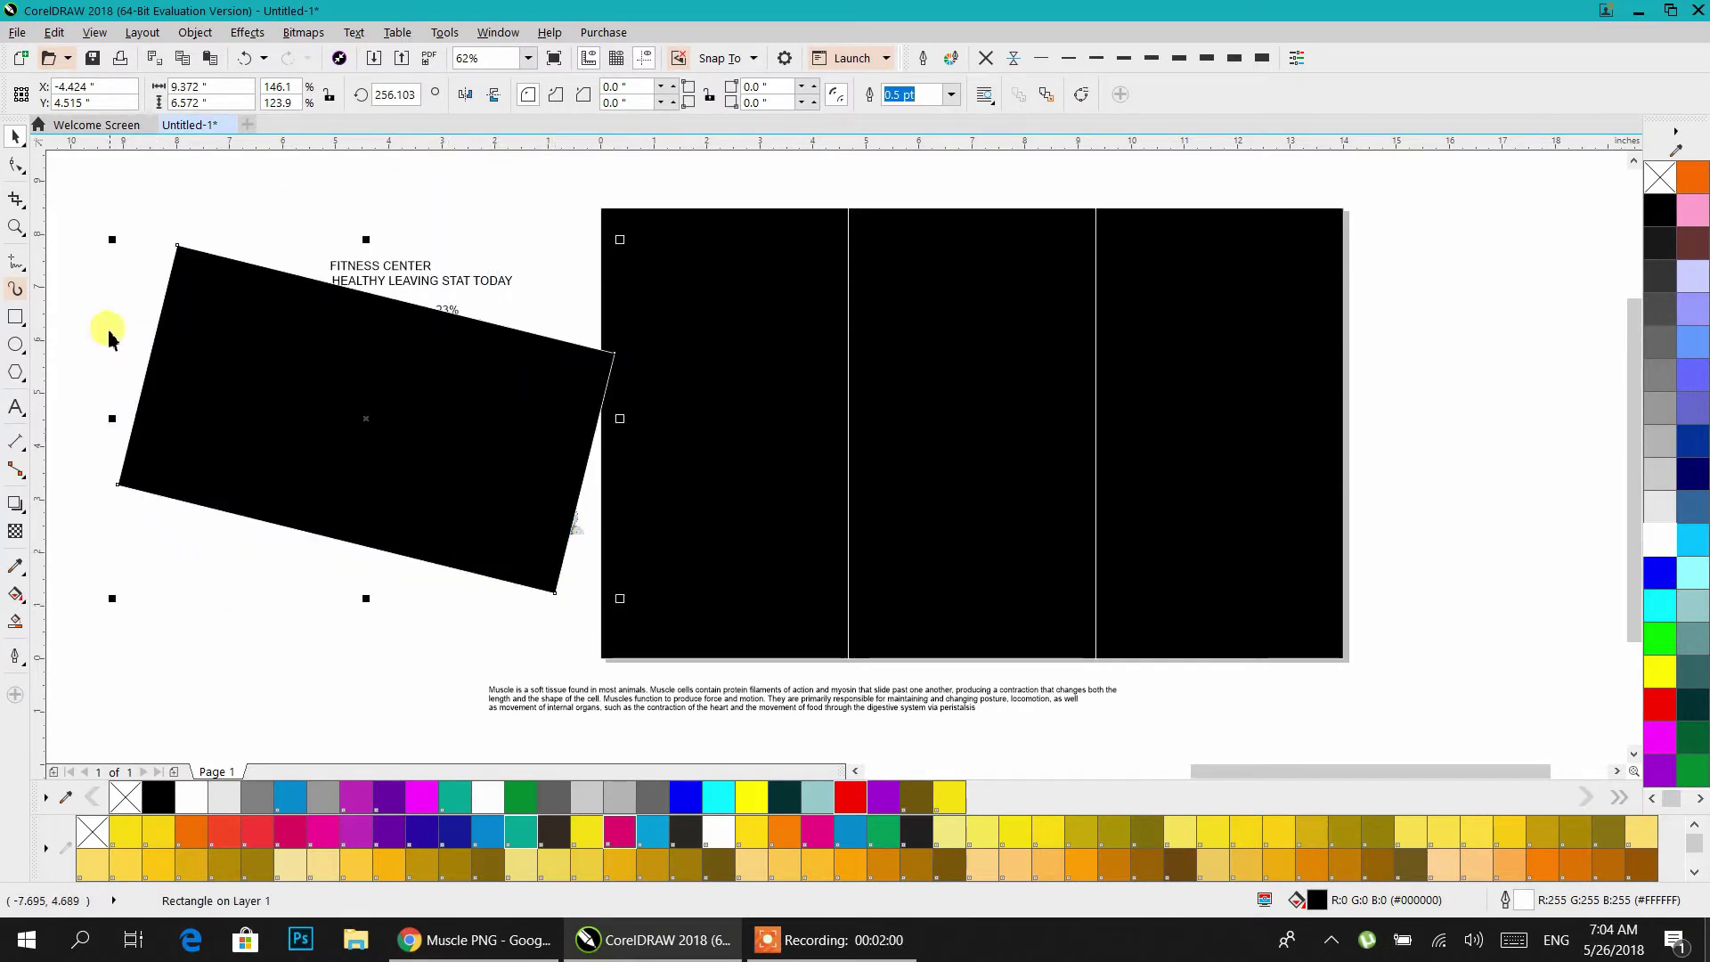
- Round all corners of the tilted black rectangle to a radius of about 0.96 in
left_click(13, 167)
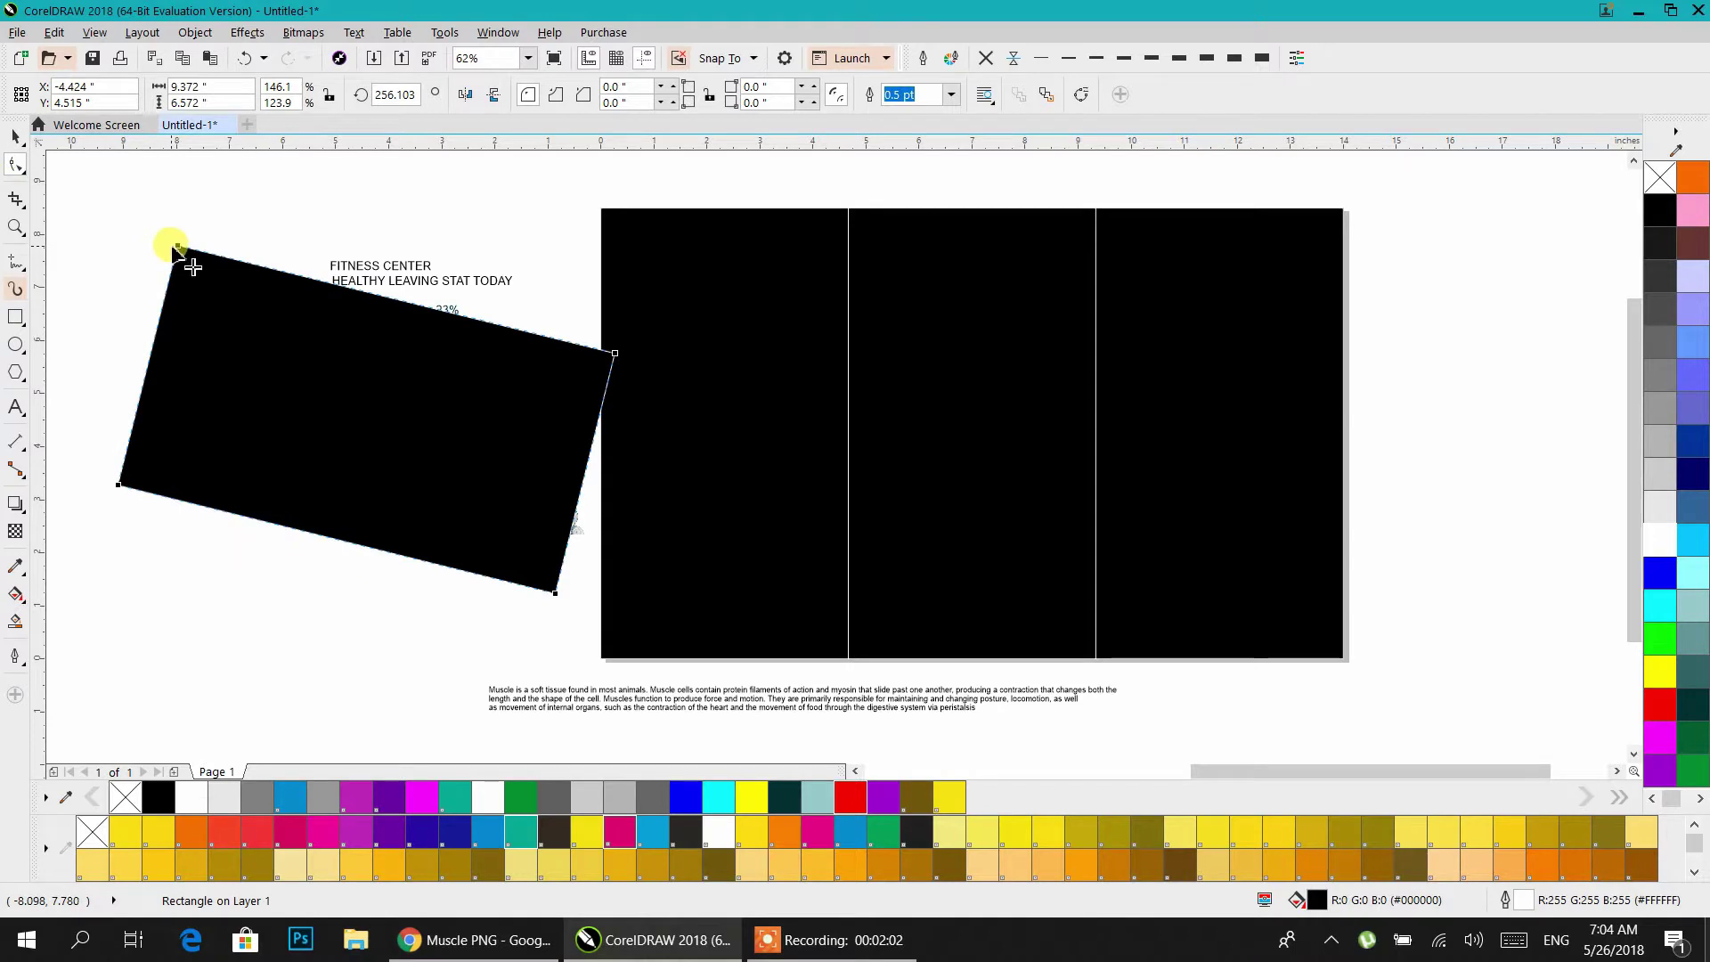
left_click_drag(176, 247, 237, 267)
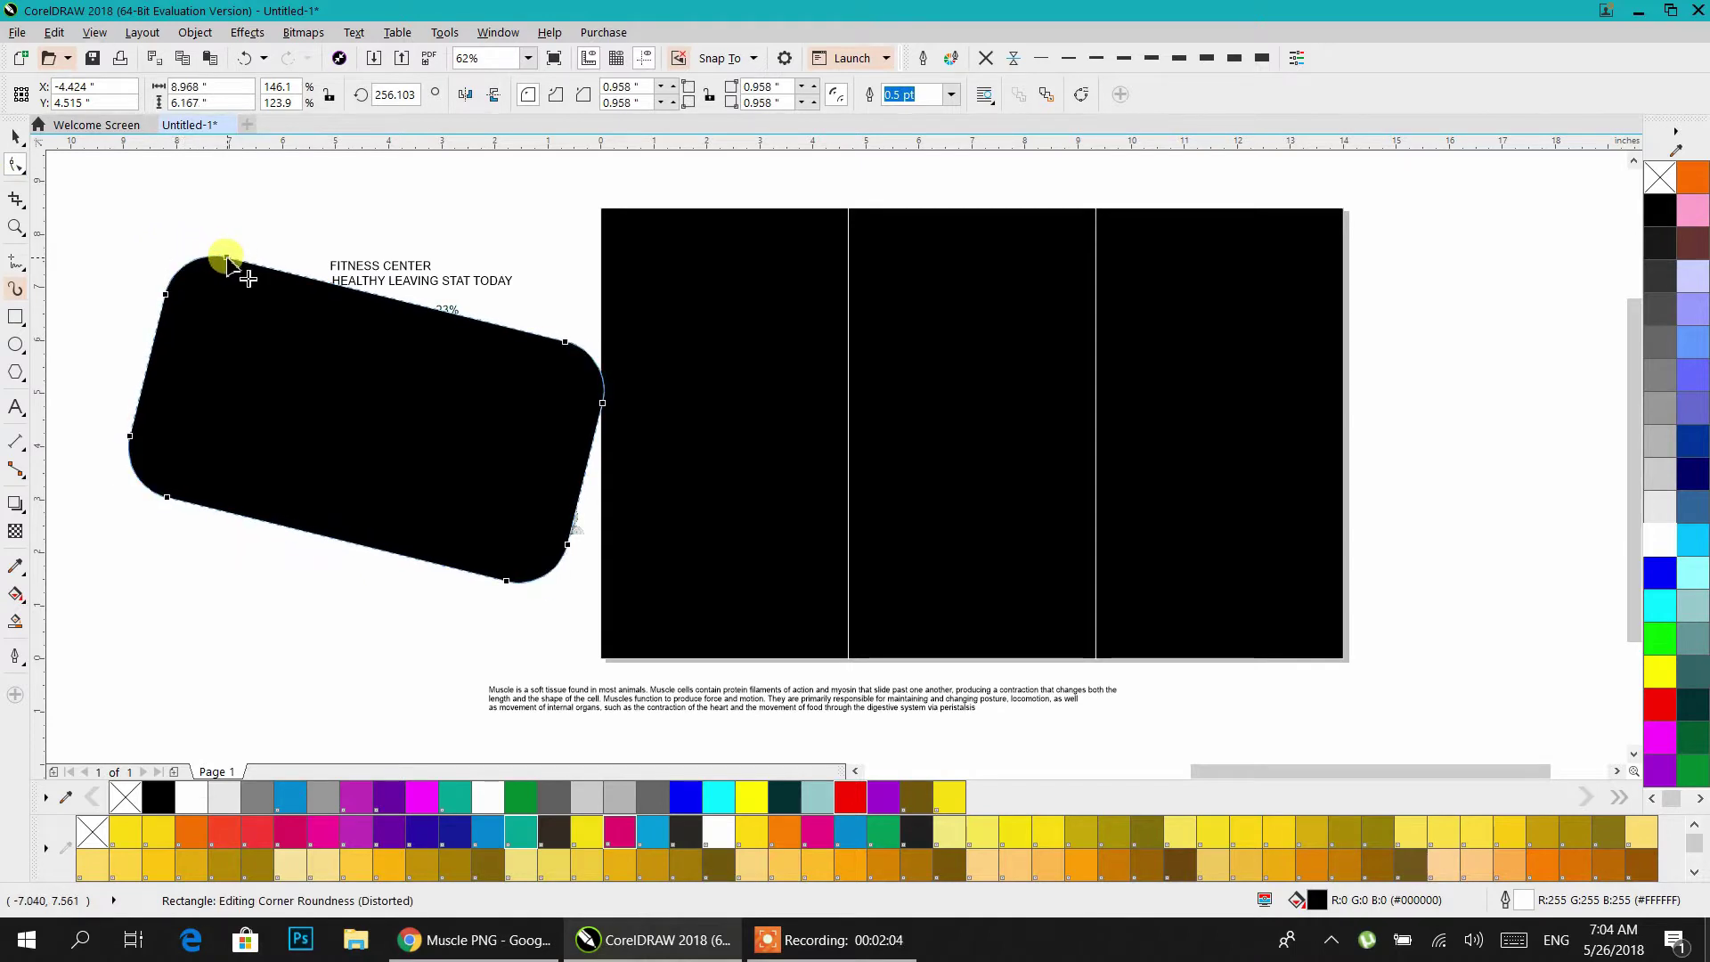
left_click(14, 139)
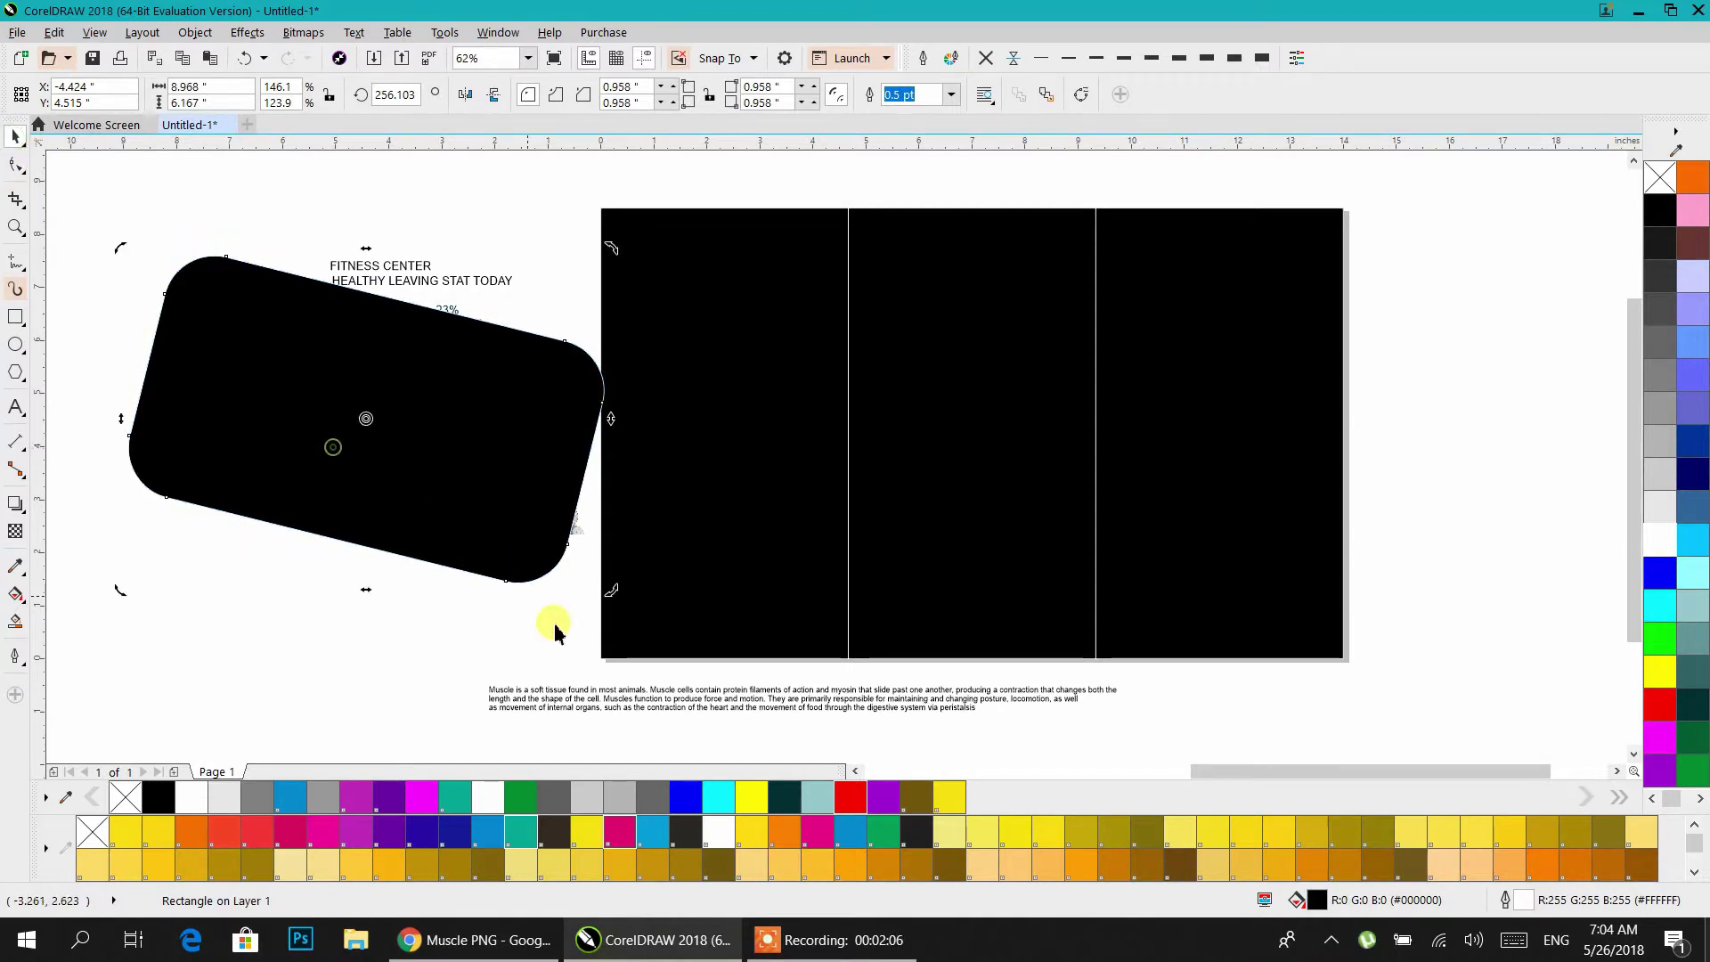
- Enlarge the tilted rounded rectangle to about 13.8 × 9.5 in and move it farther left of the page
scroll(757, 637, "down", 1)
left_click_drag(609, 587, 868, 710)
left_click_drag(722, 643, 221, 471)
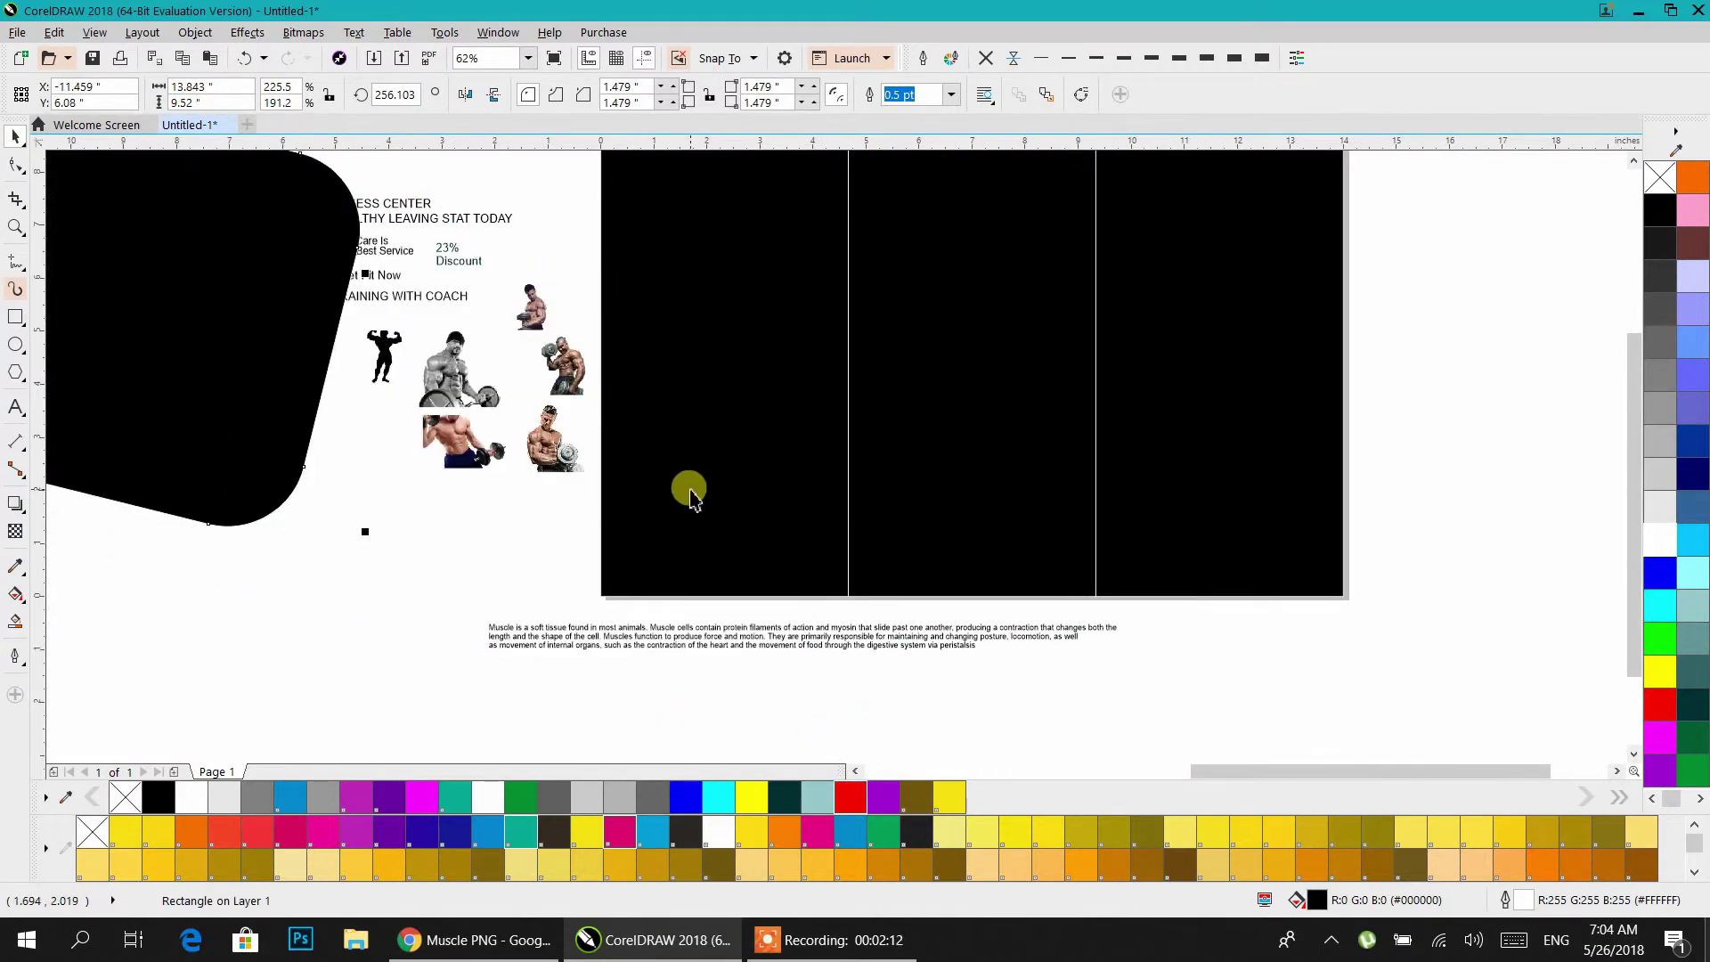
- Group the three black panels on the page
scroll(691, 493, "up", 2)
scroll(691, 493, "right", 2)
left_click_drag(454, 231, 1229, 715)
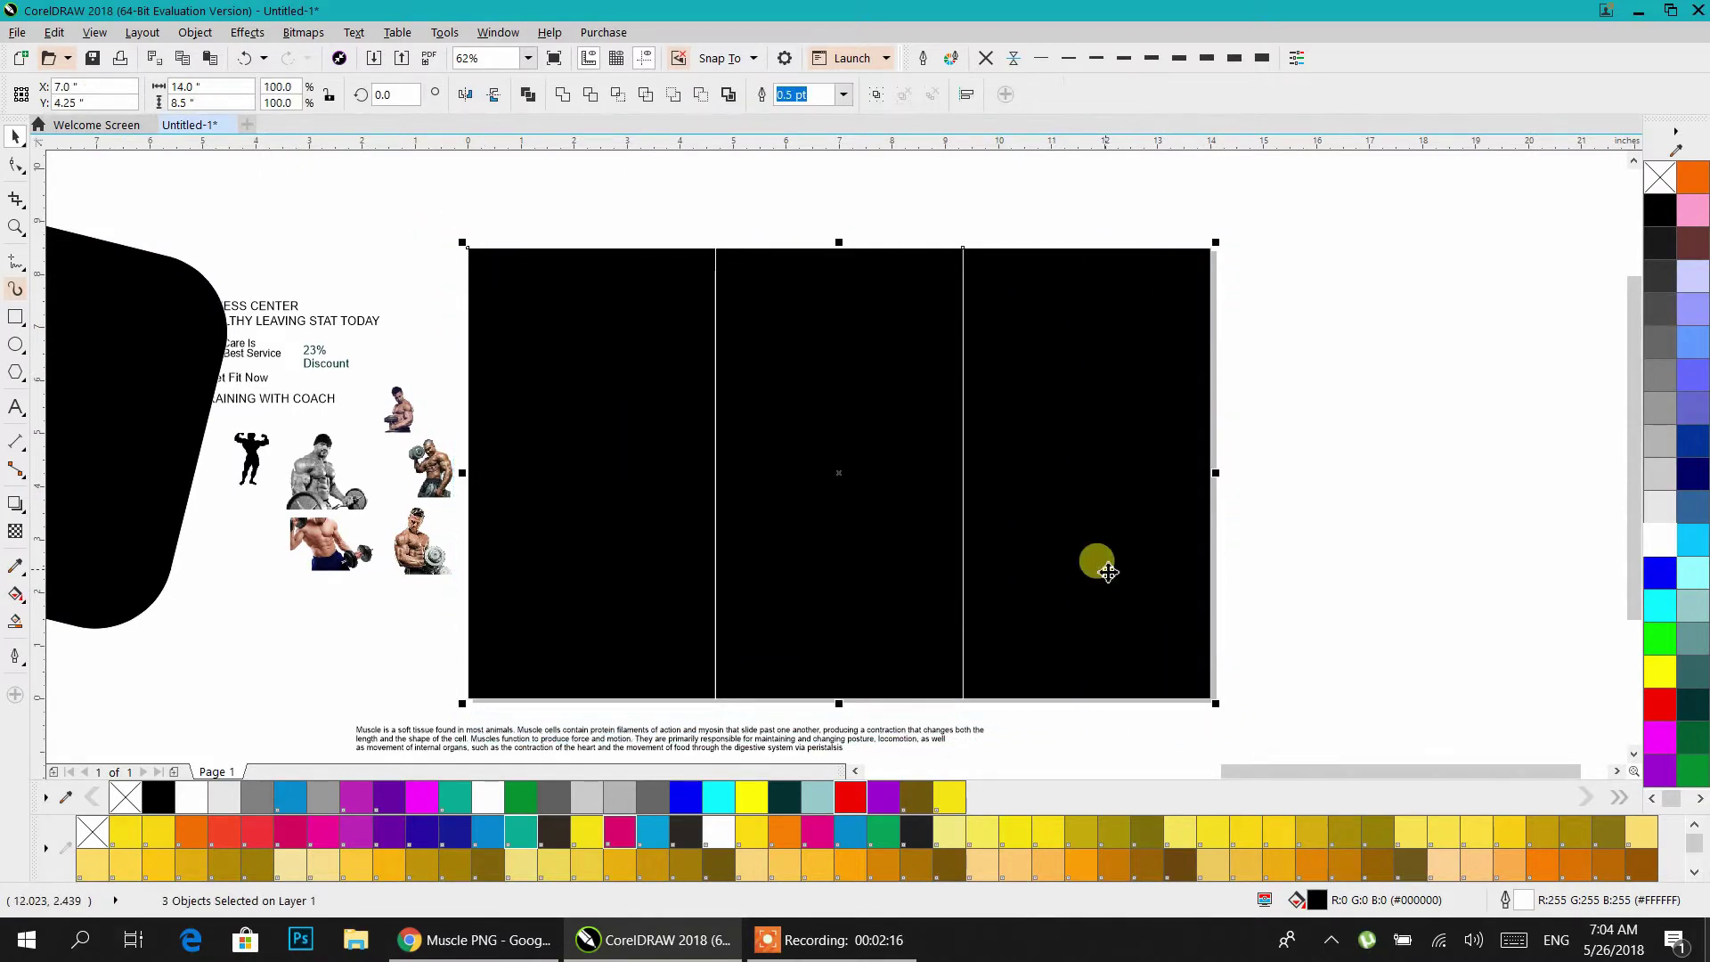
right_click(1107, 570)
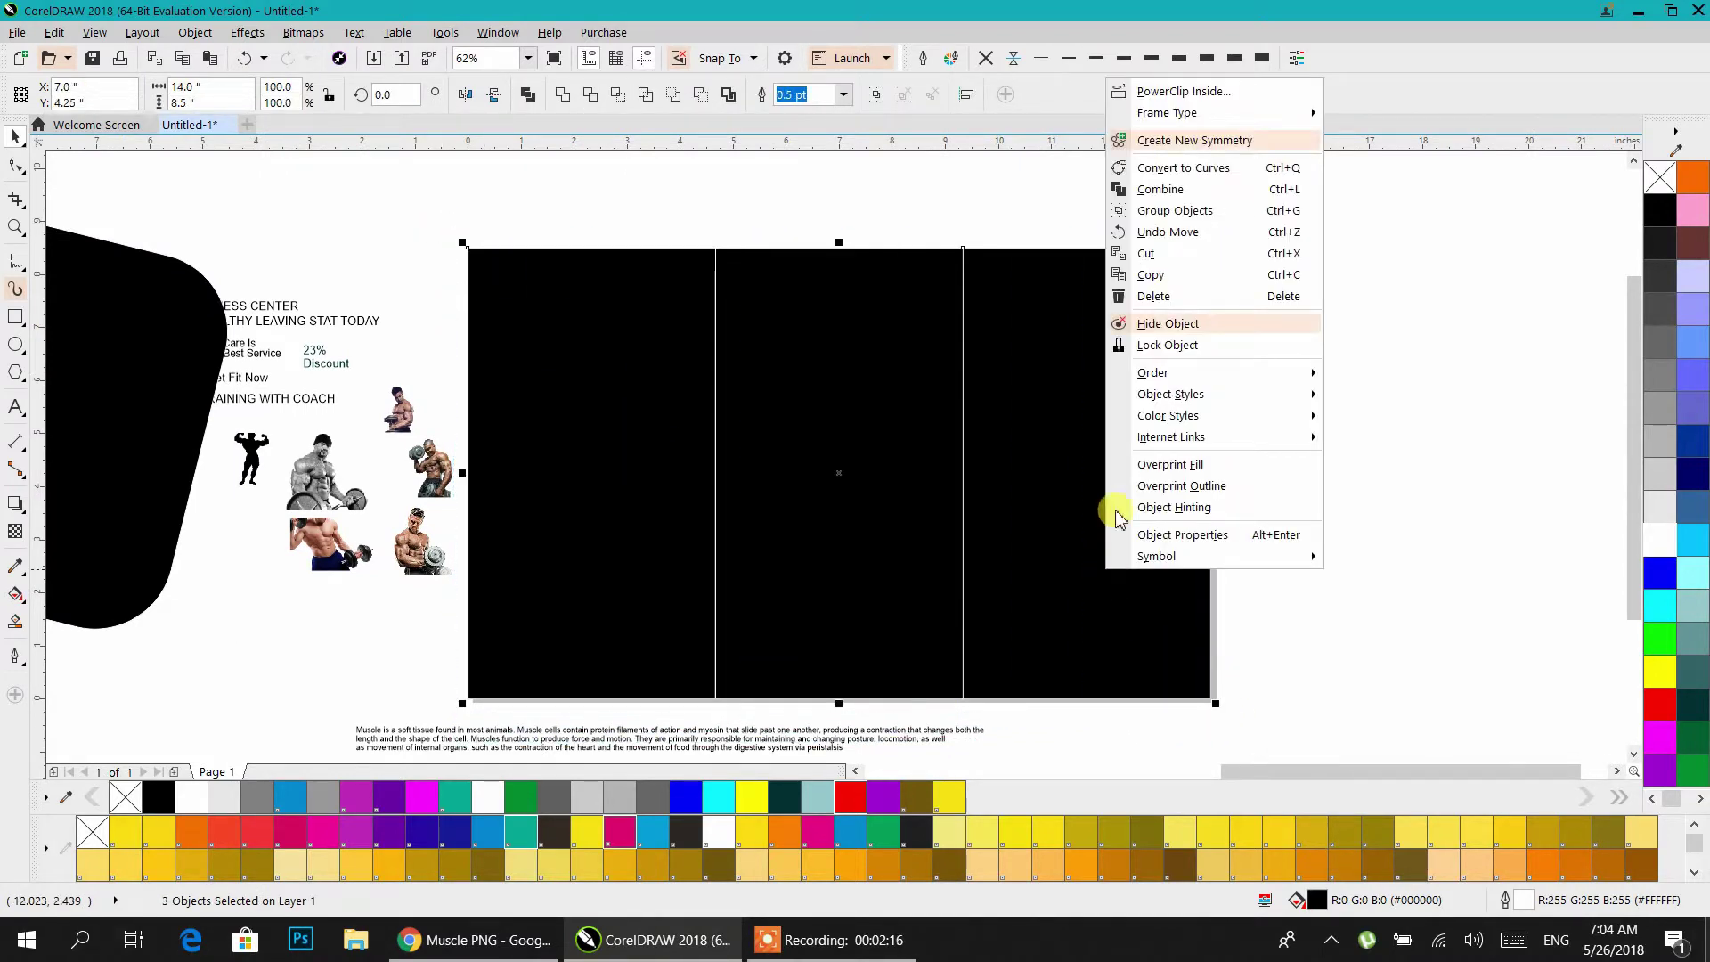
left_click(1156, 214)
- Move the tilted rounded rectangle below and right of the page, and the finished flyer farther left
scroll(508, 249, "down", 4)
left_click_drag(532, 324, 998, 529)
scroll(490, 326, "down", 3)
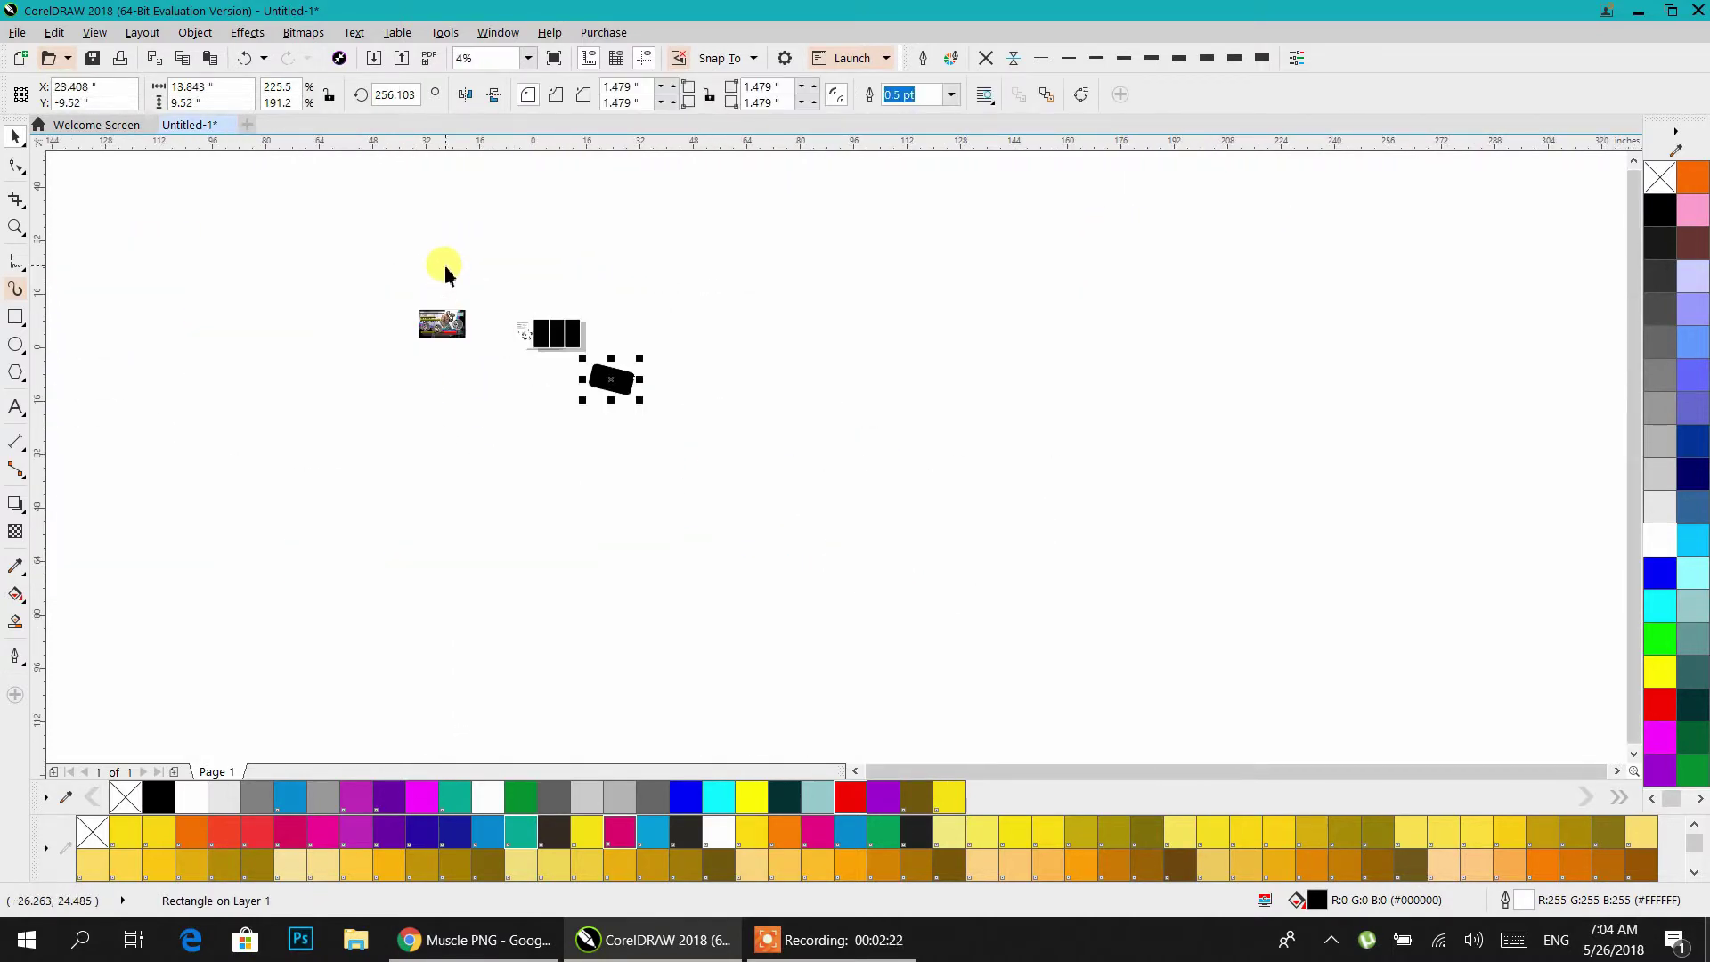
left_click_drag(379, 396, 398, 379)
left_click_drag(431, 324, 212, 327)
left_click(462, 389)
- Place the tilted rounded rectangle over the page's upper-left area and add two copies, each offset slightly up and left
scroll(561, 352, "up", 3)
left_click_drag(443, 316, 527, 412)
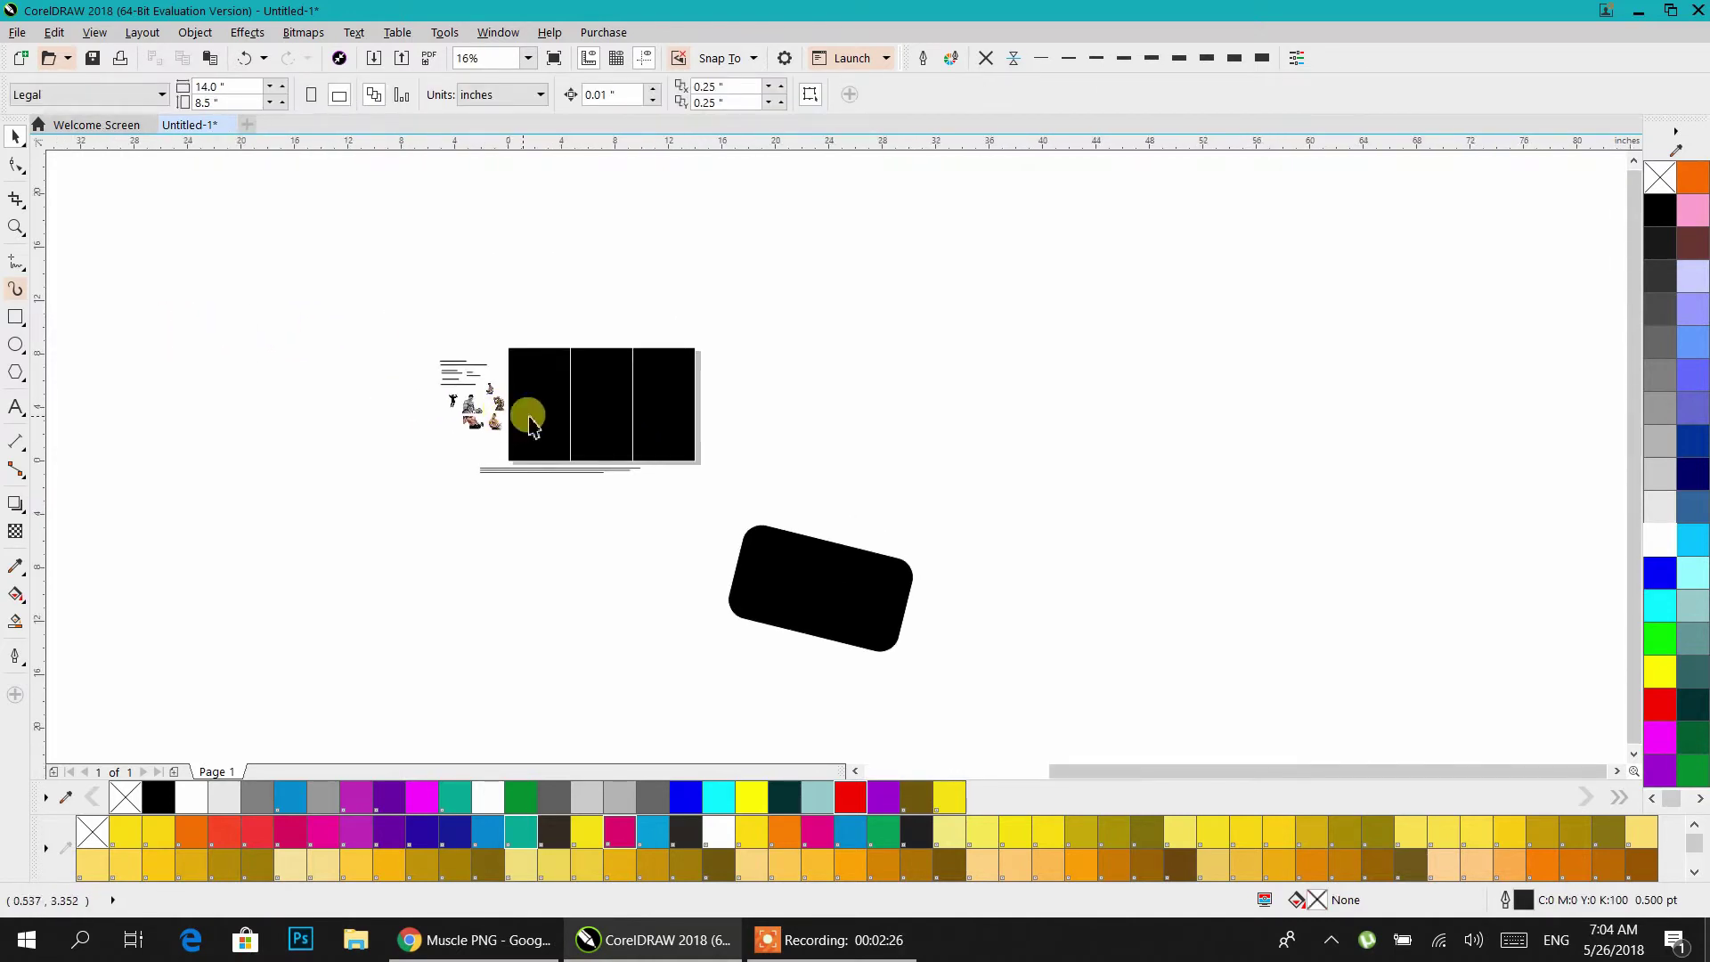
scroll(611, 409, "up", 2)
left_click_drag(864, 654, 450, 247)
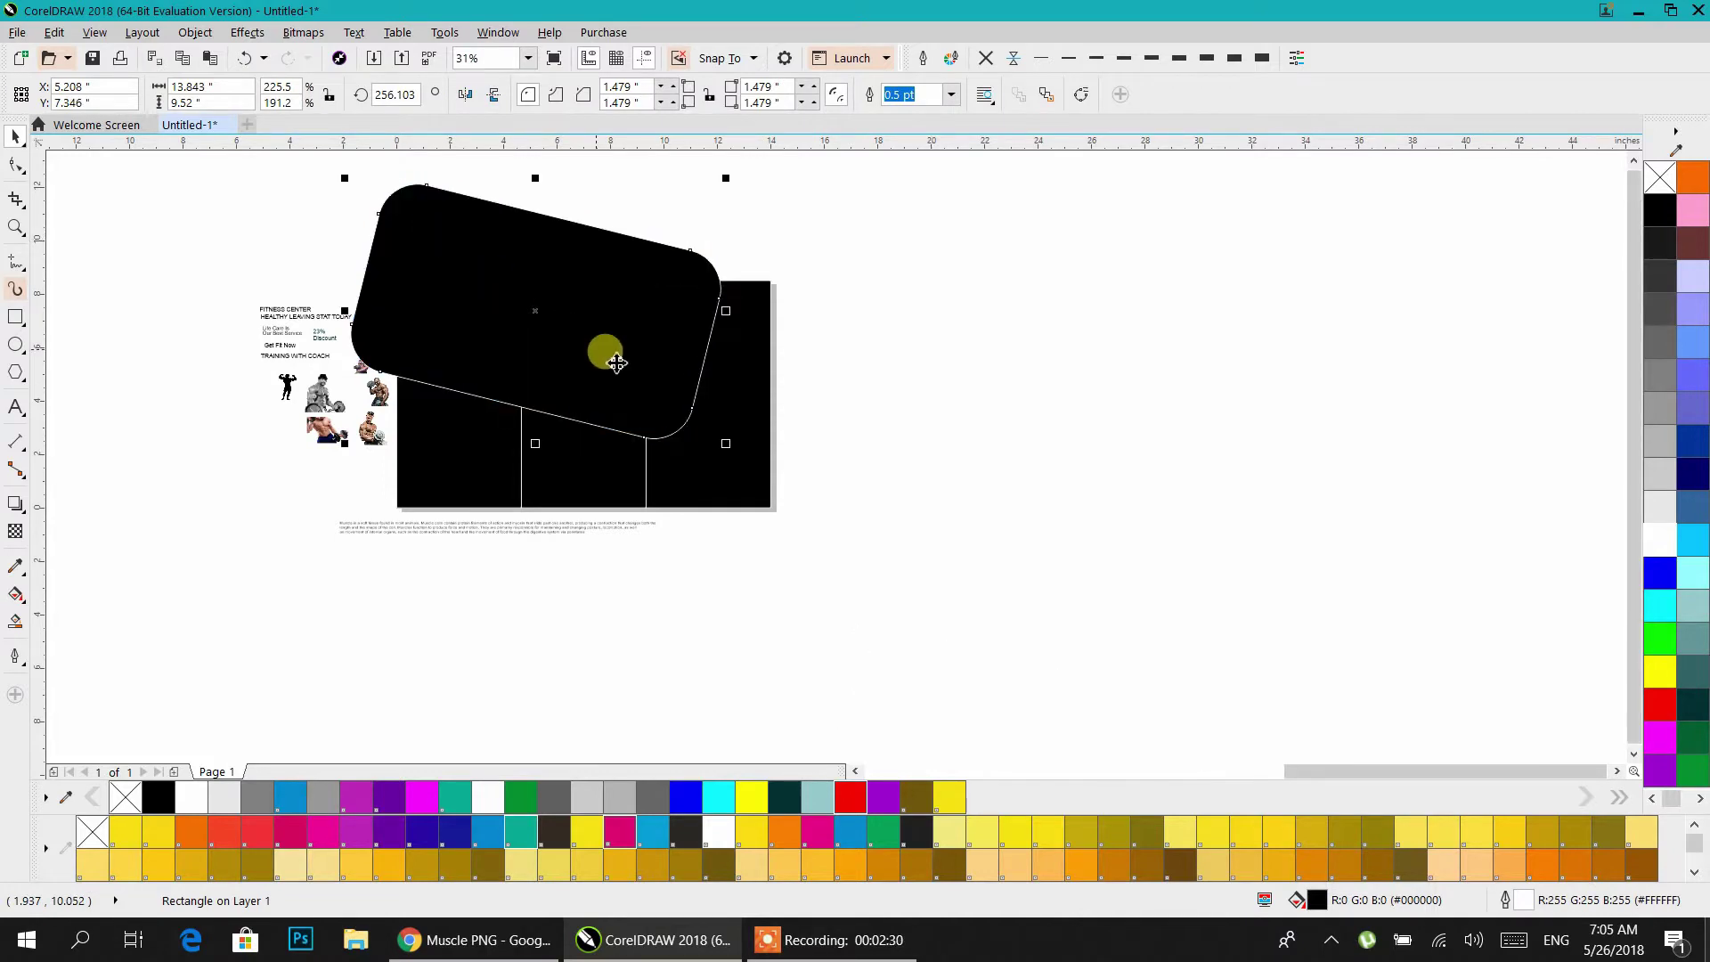
scroll(615, 412, "up", 3)
left_click_drag(755, 432, 726, 368)
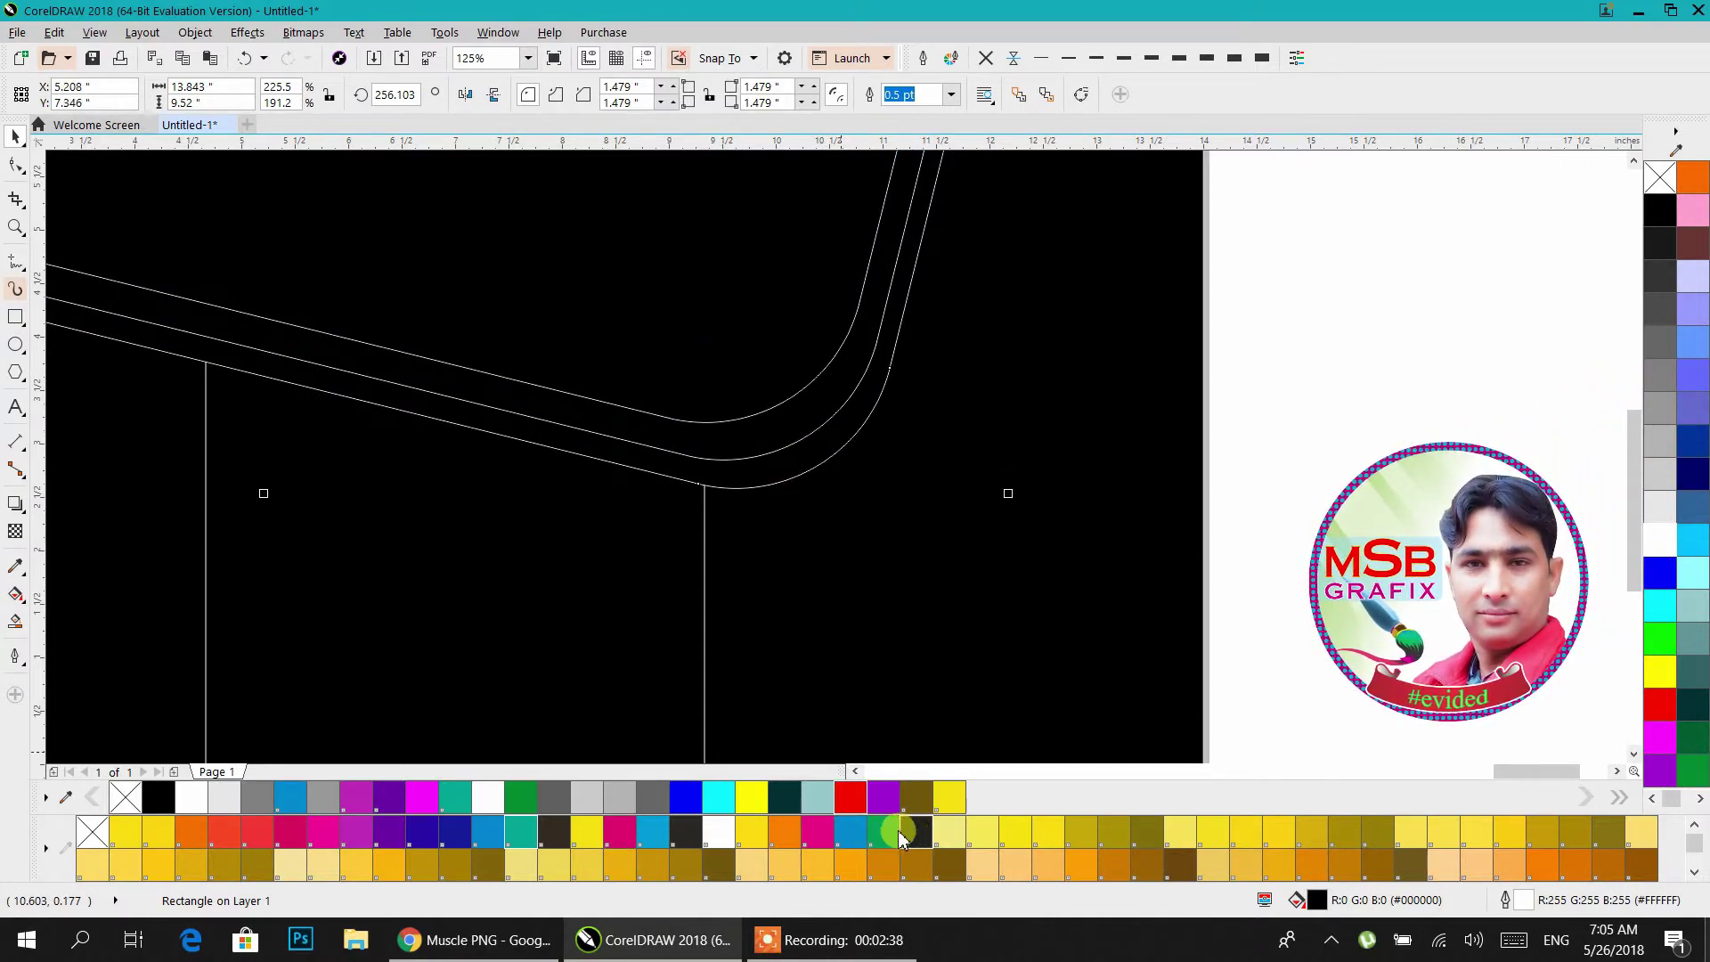
- Fill the lowest rounded rectangle with magenta, the middle one with light grey #E6E6E6 and the uppermost one with white
left_click(422, 796)
left_click(751, 444)
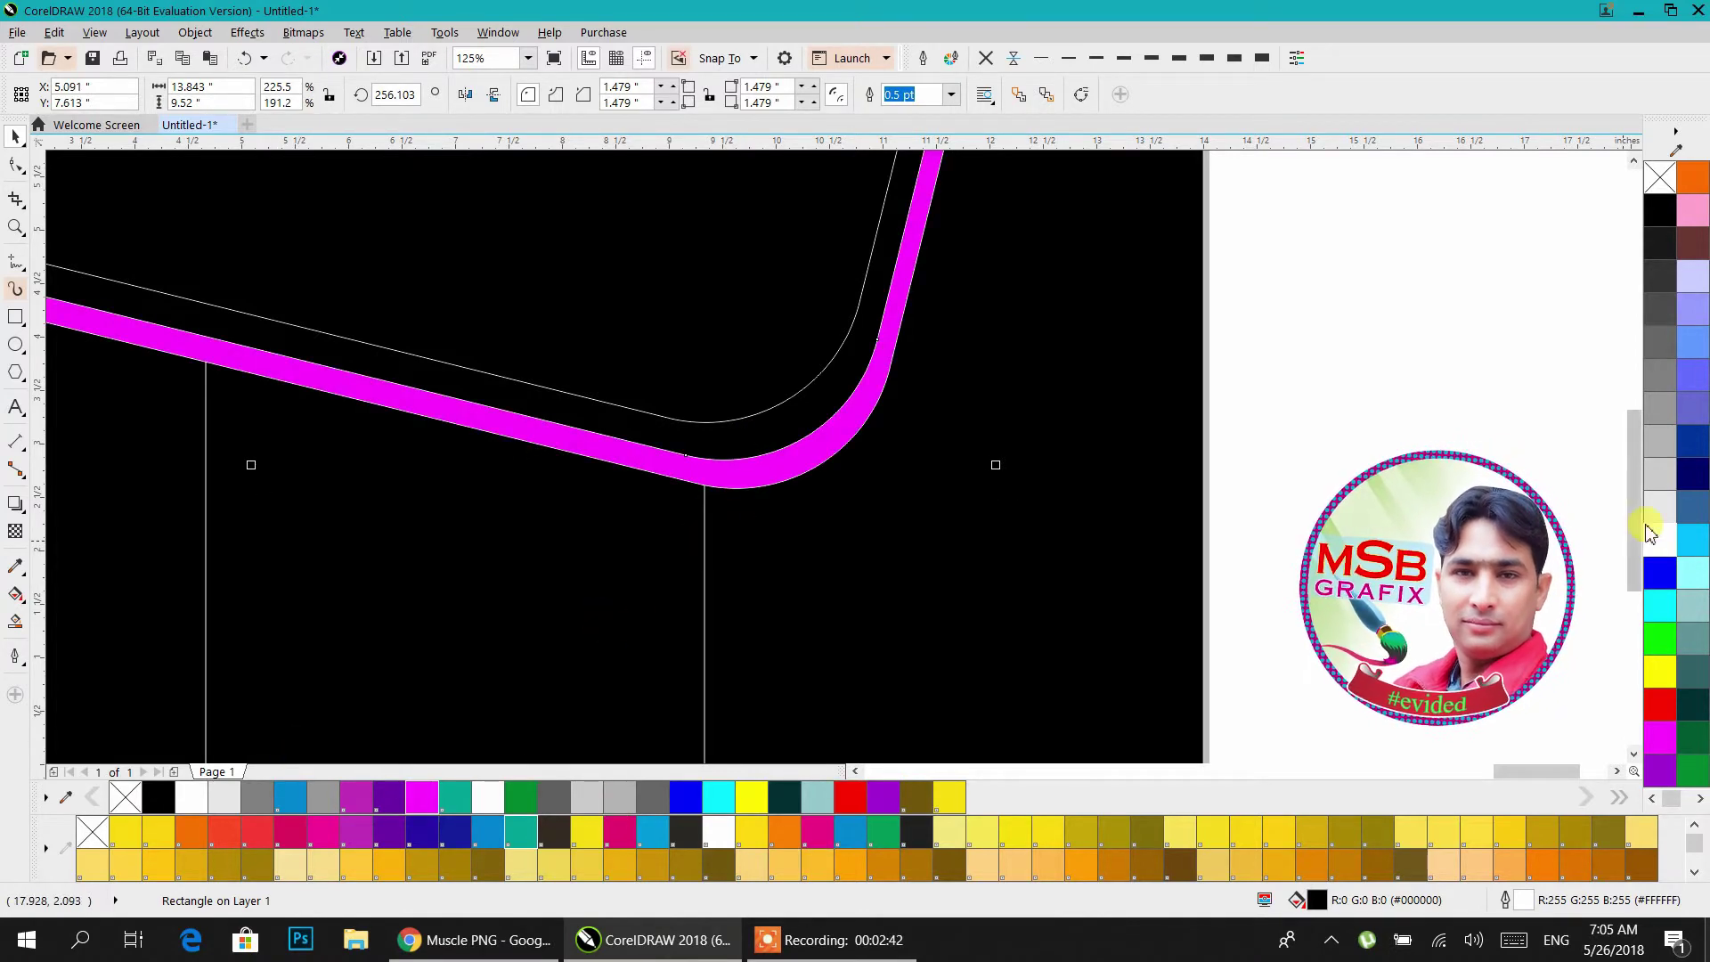
left_click(1657, 479)
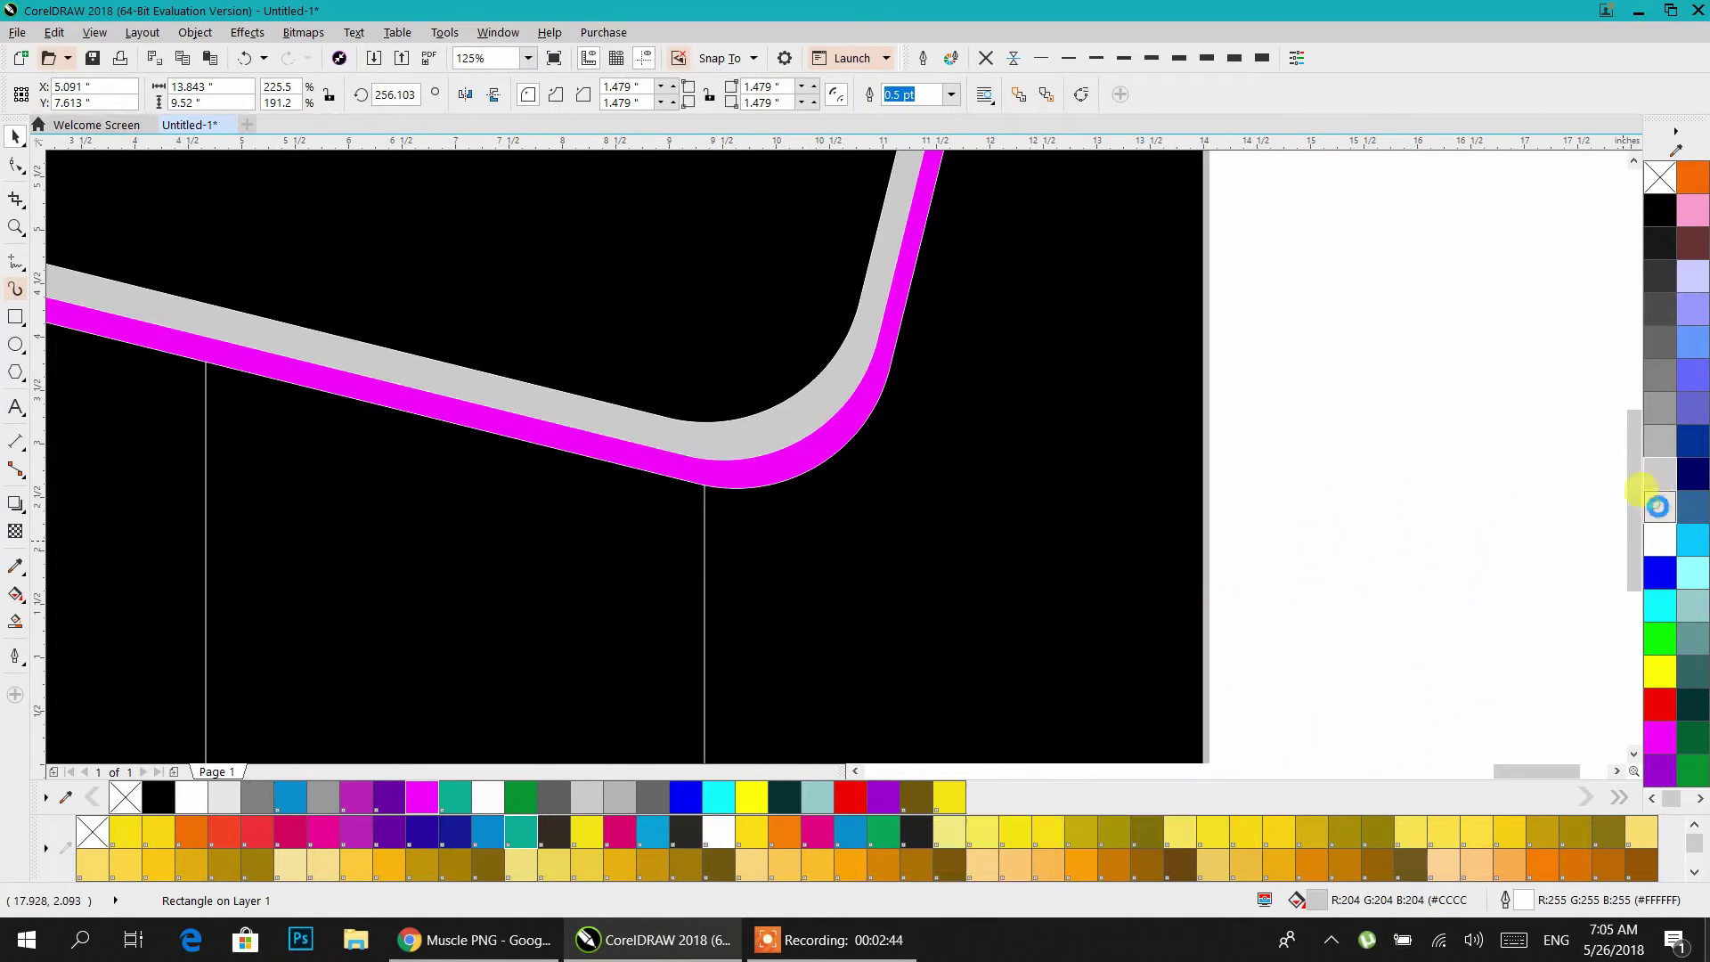
left_click(1659, 504)
left_click(720, 252)
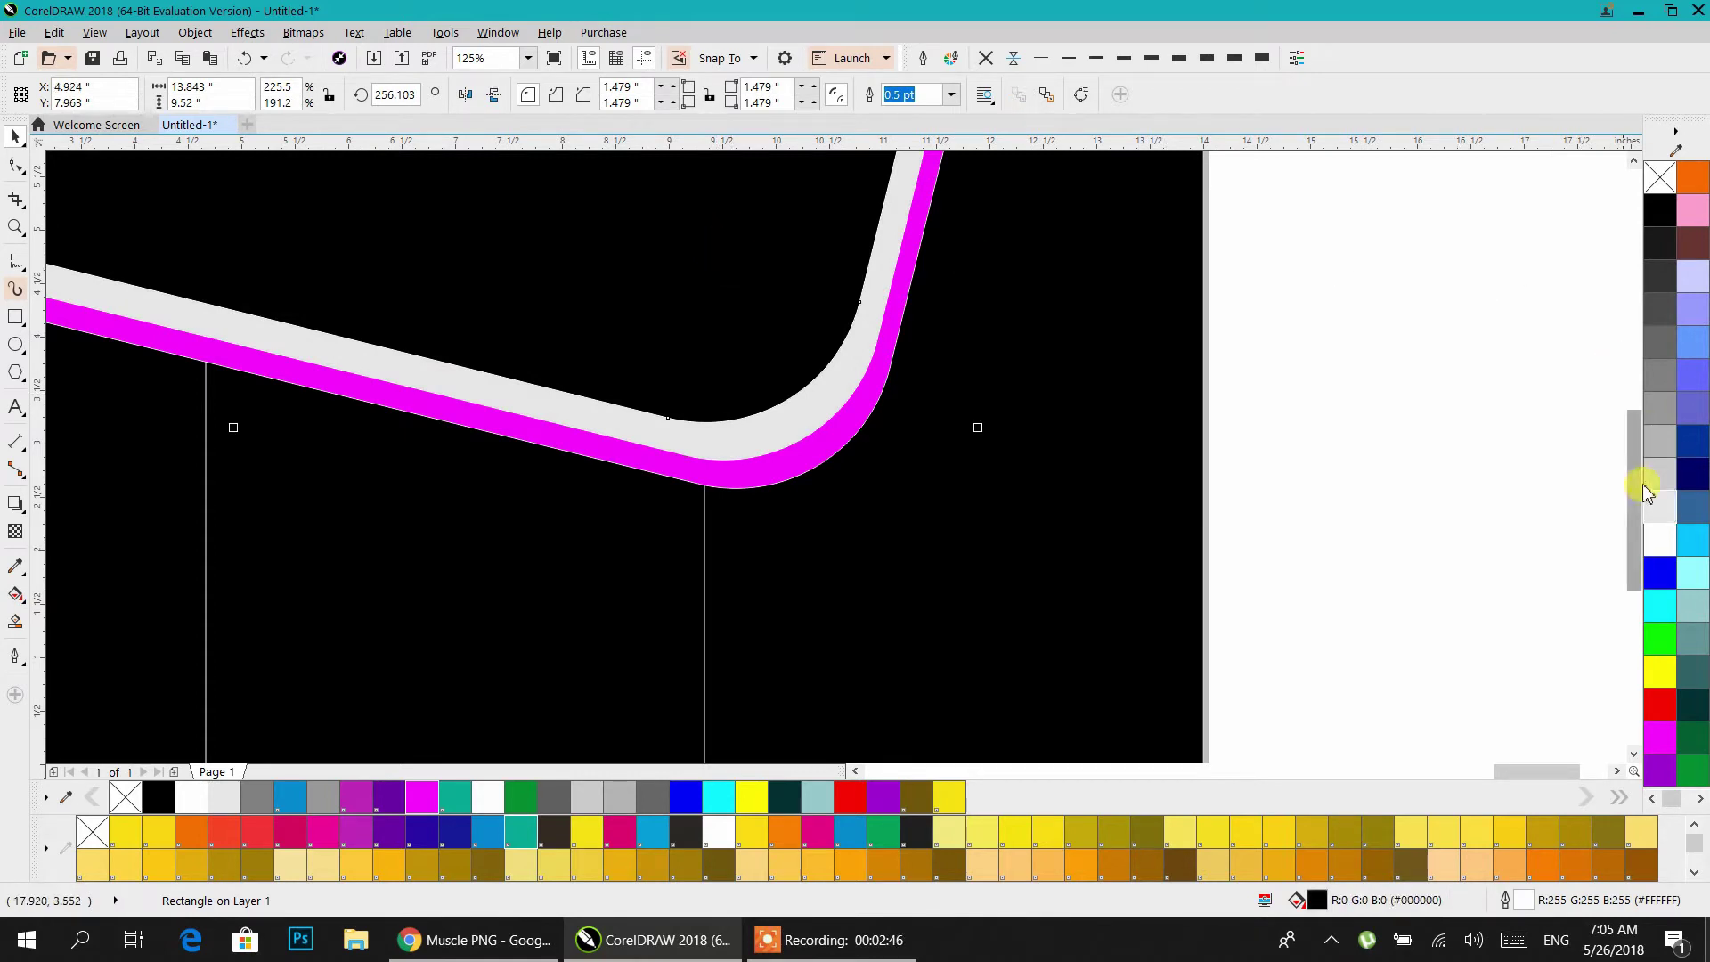
left_click(1659, 538)
left_click(1322, 372)
scroll(1322, 371, "down", 2)
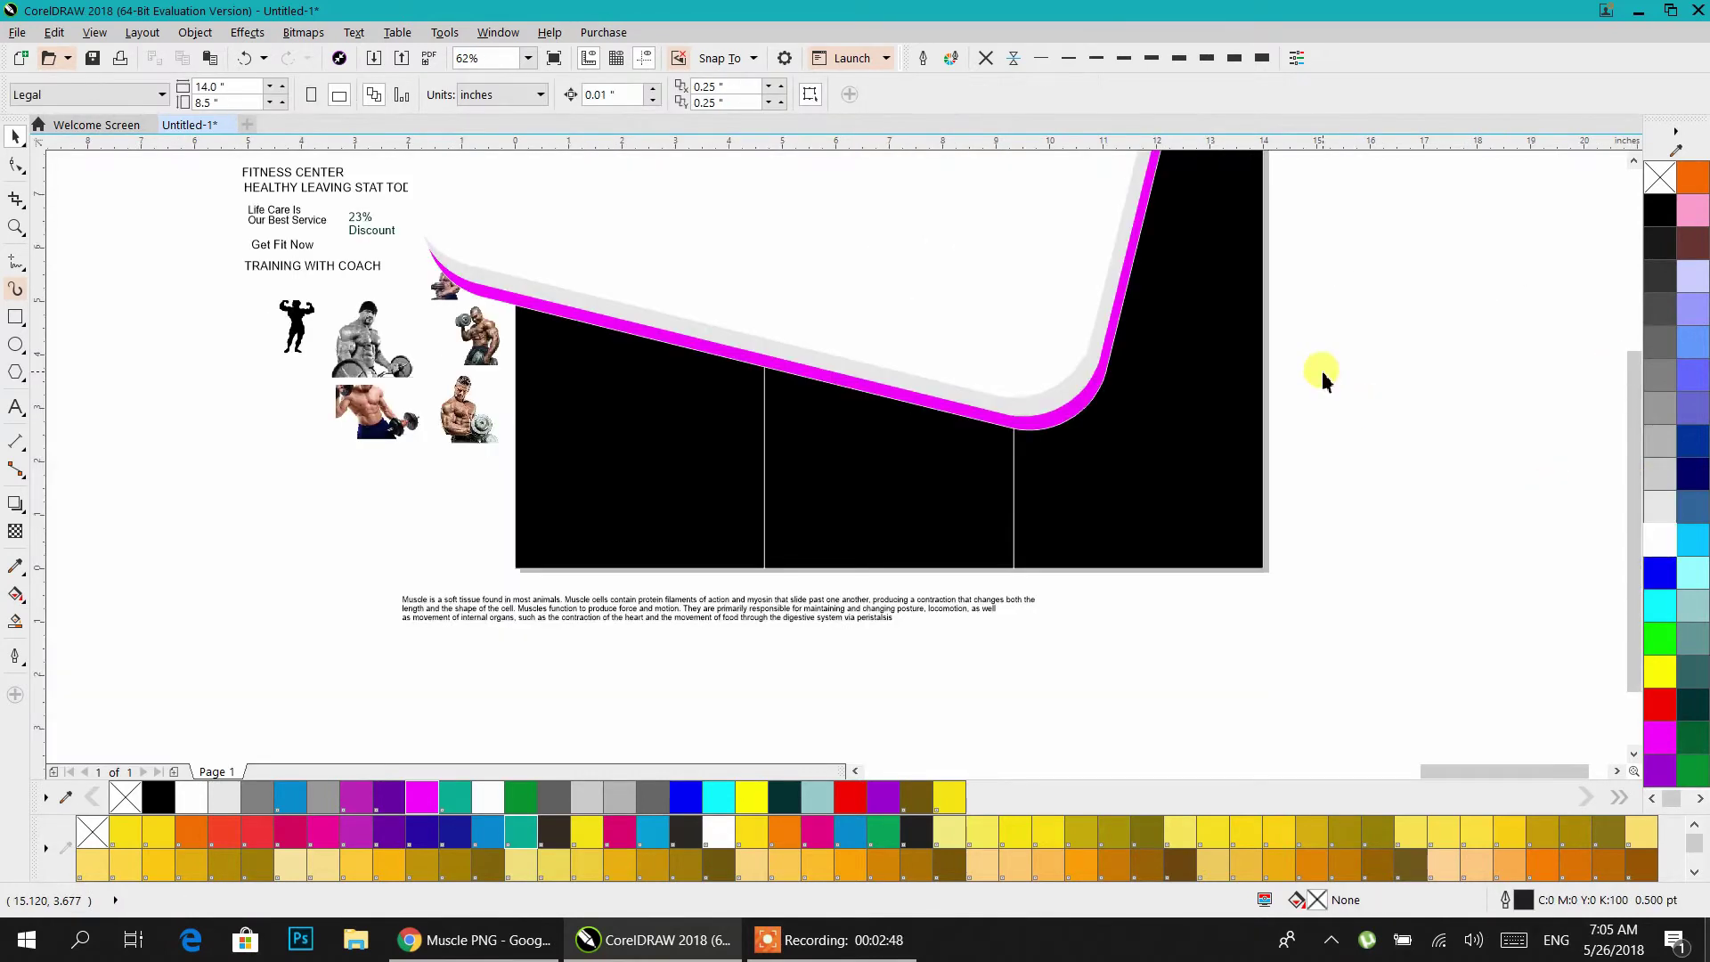
- Change the middle rounded rectangle's fill to the darker grey #999999
left_click(1063, 412)
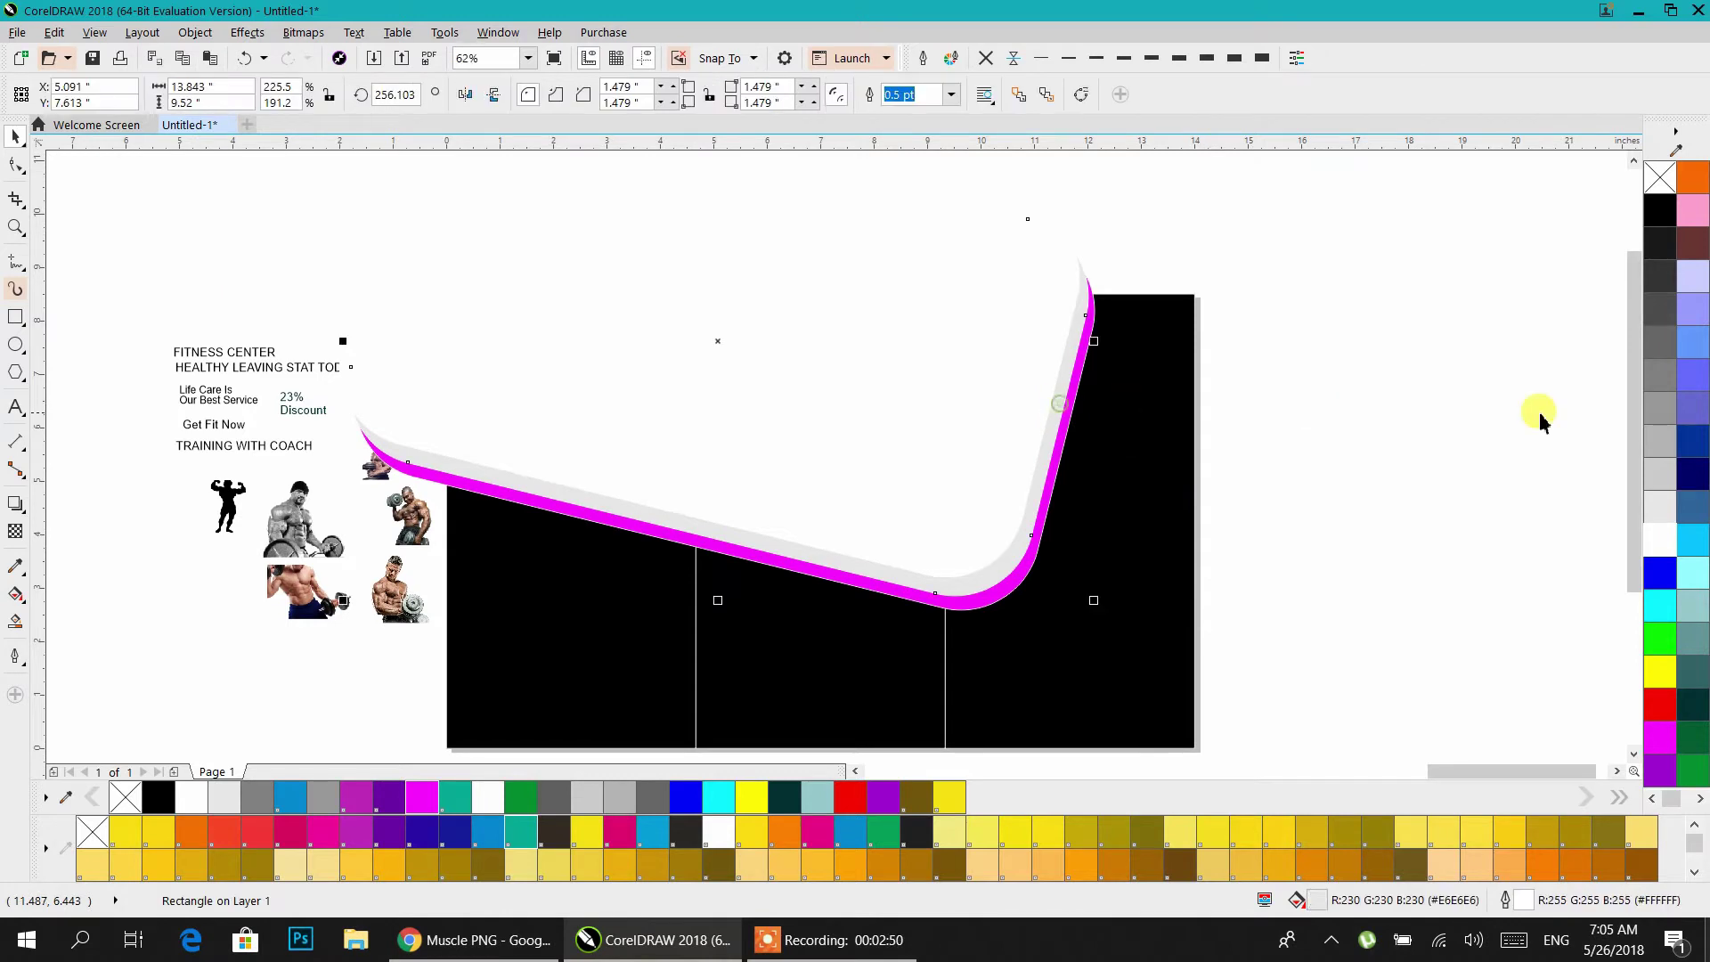
left_click(1650, 423)
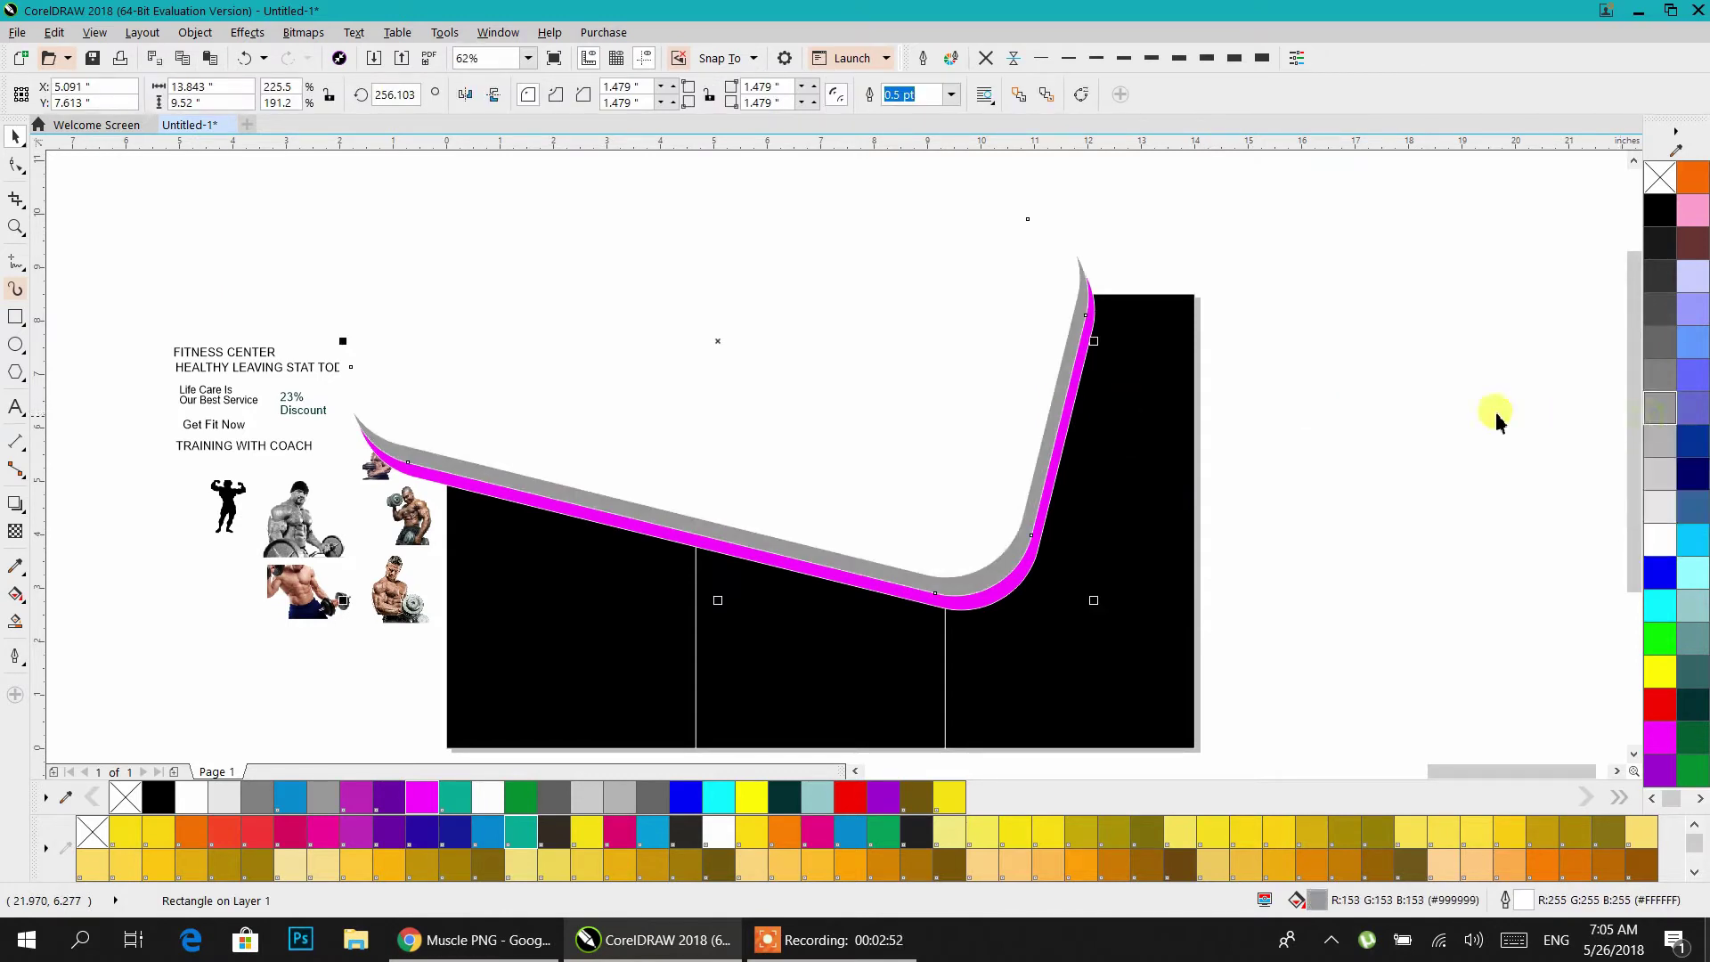
left_click(1225, 200)
scroll(1216, 214, "down", 2)
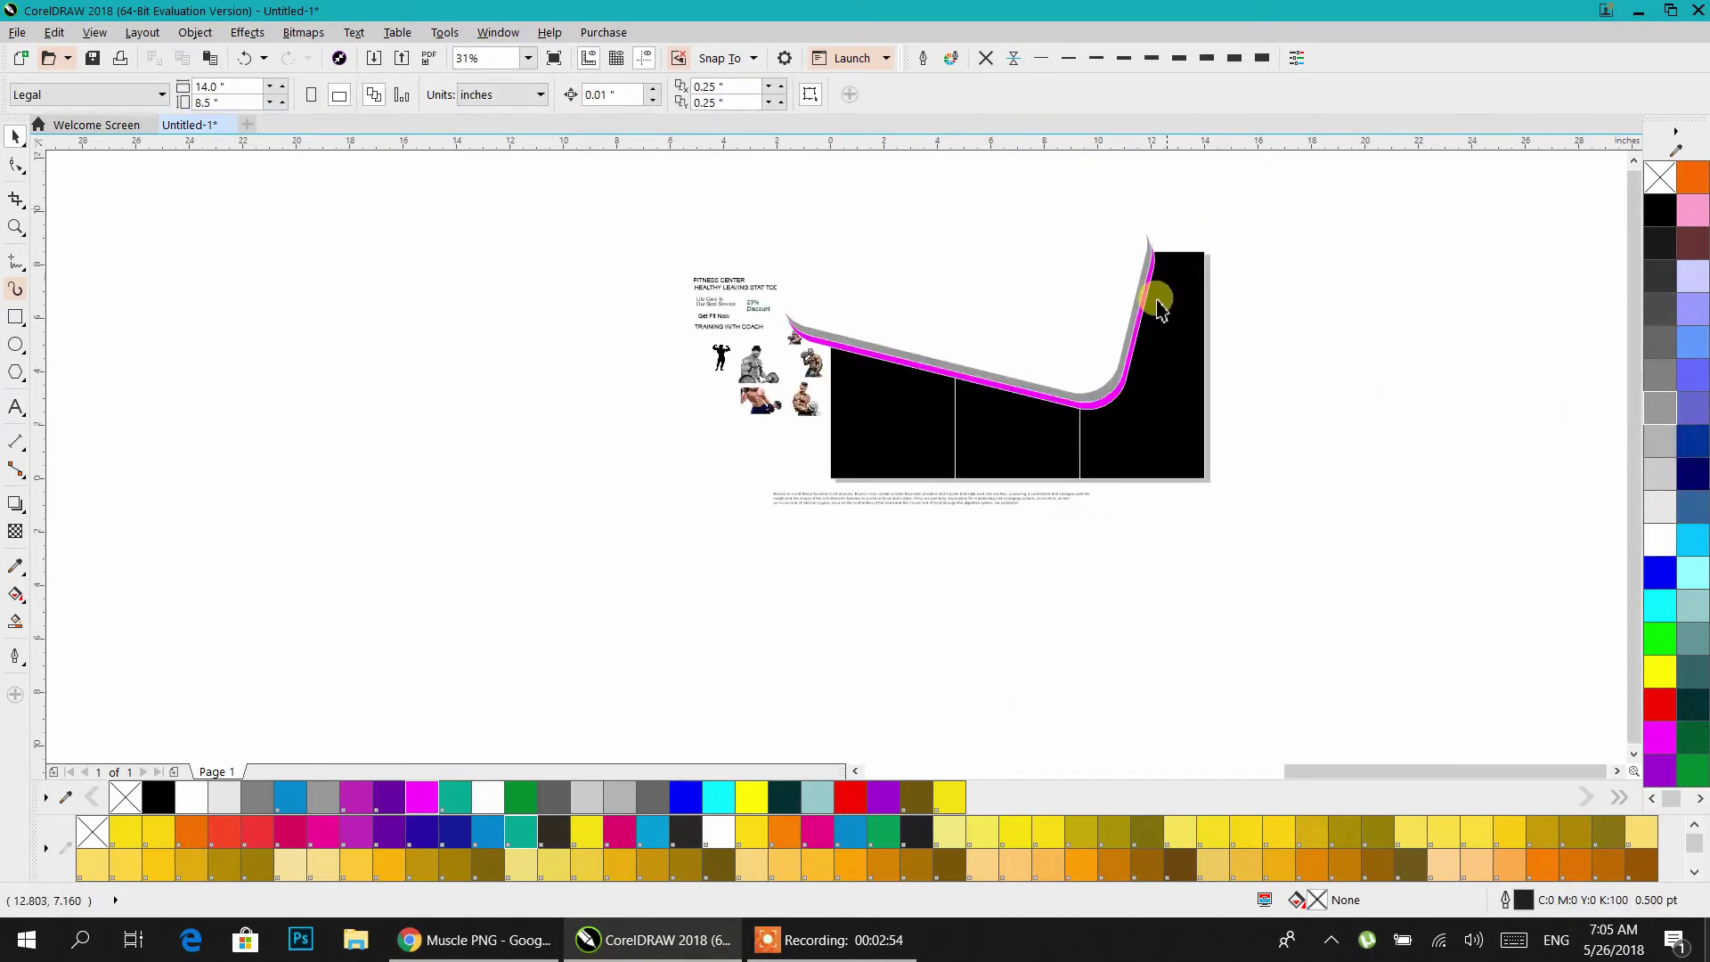
- Remove the outlines from the magenta, grey and white rounded rectangles
scroll(1113, 374, "up", 2)
left_click_drag(996, 232, 993, 472)
left_click(995, 469)
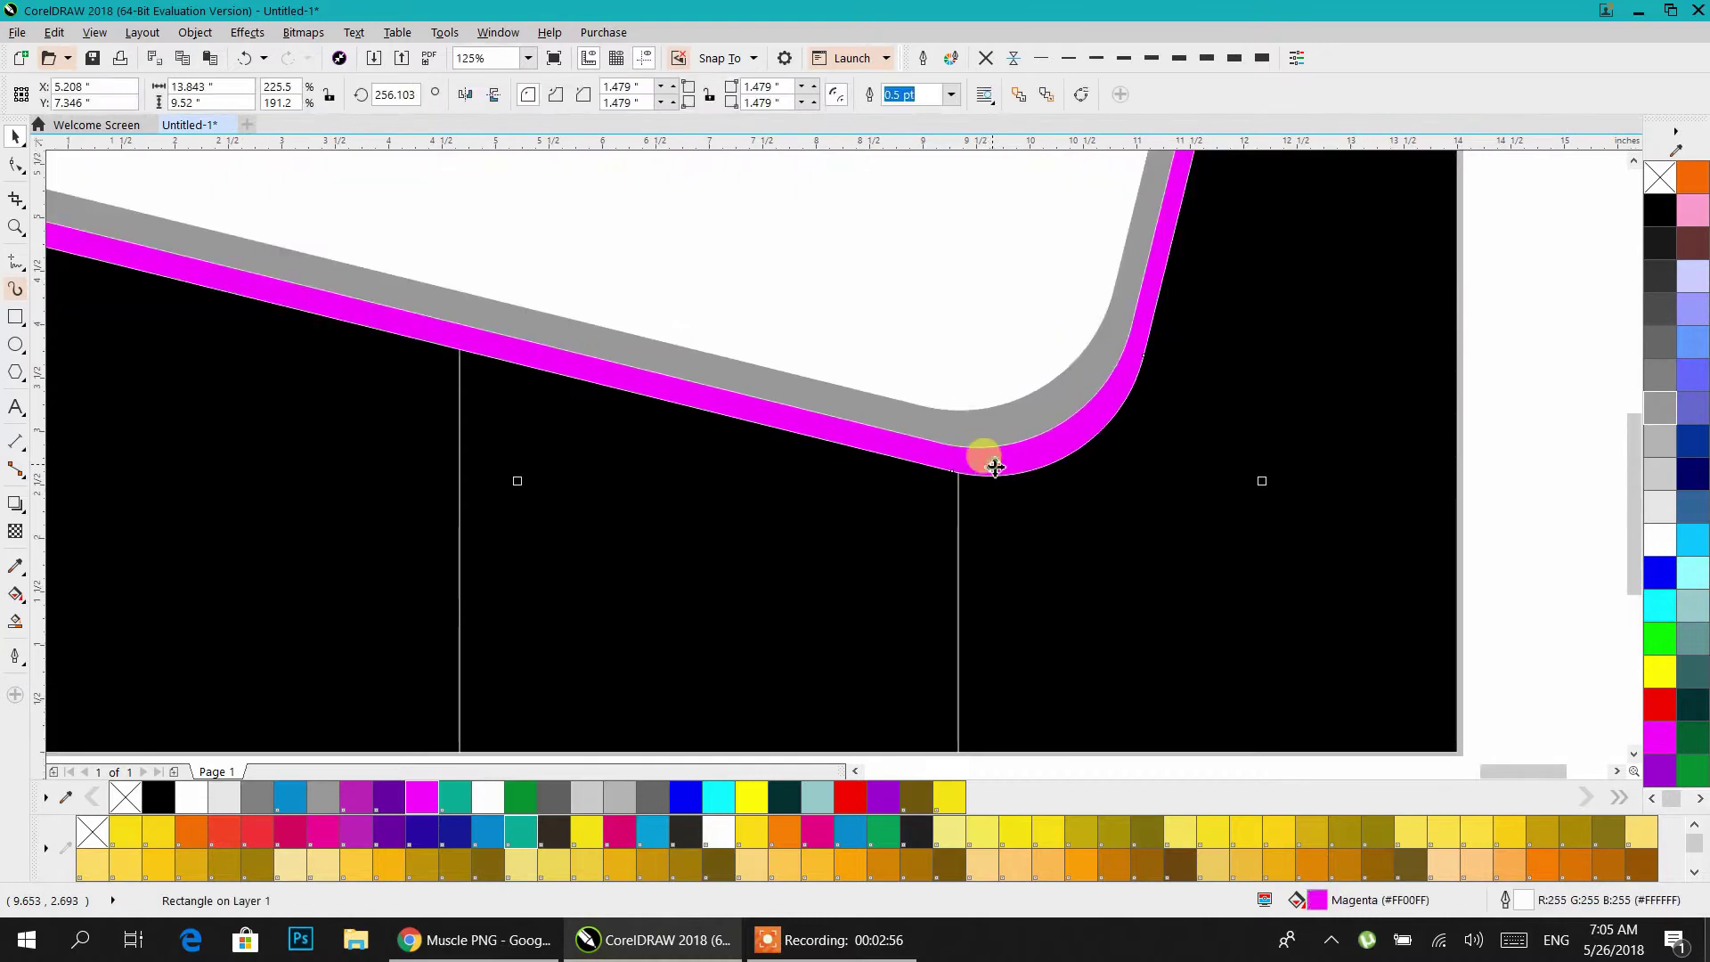
left_click(989, 414, "shift")
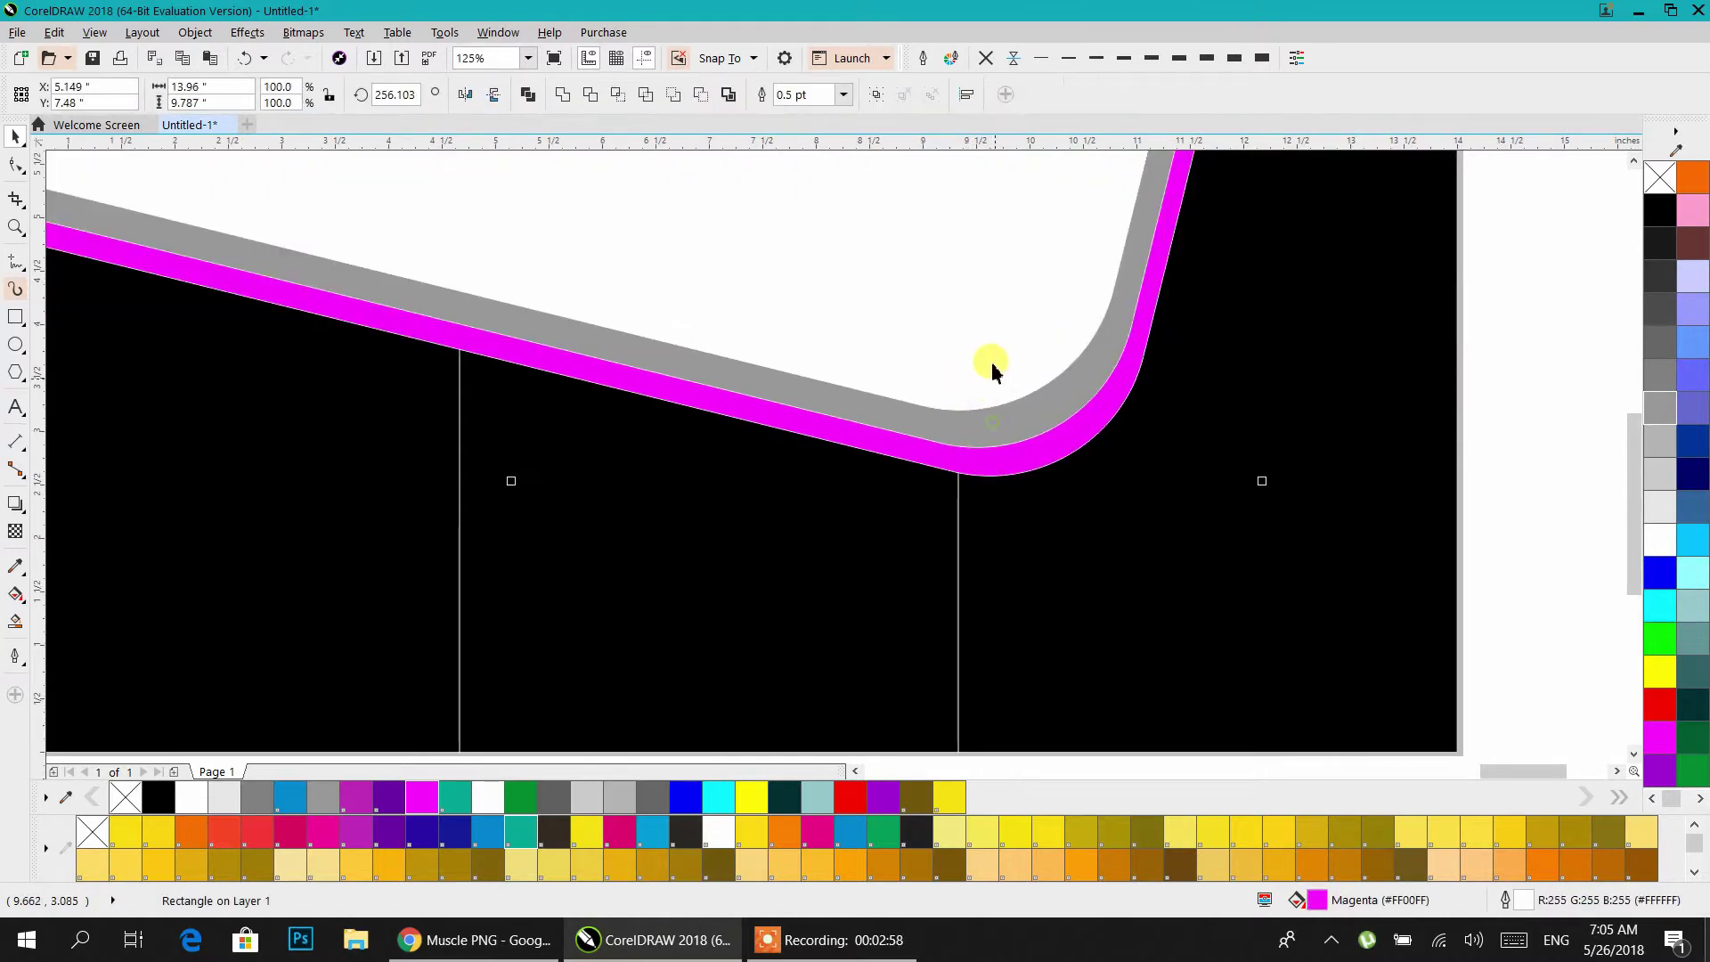
left_click(986, 58)
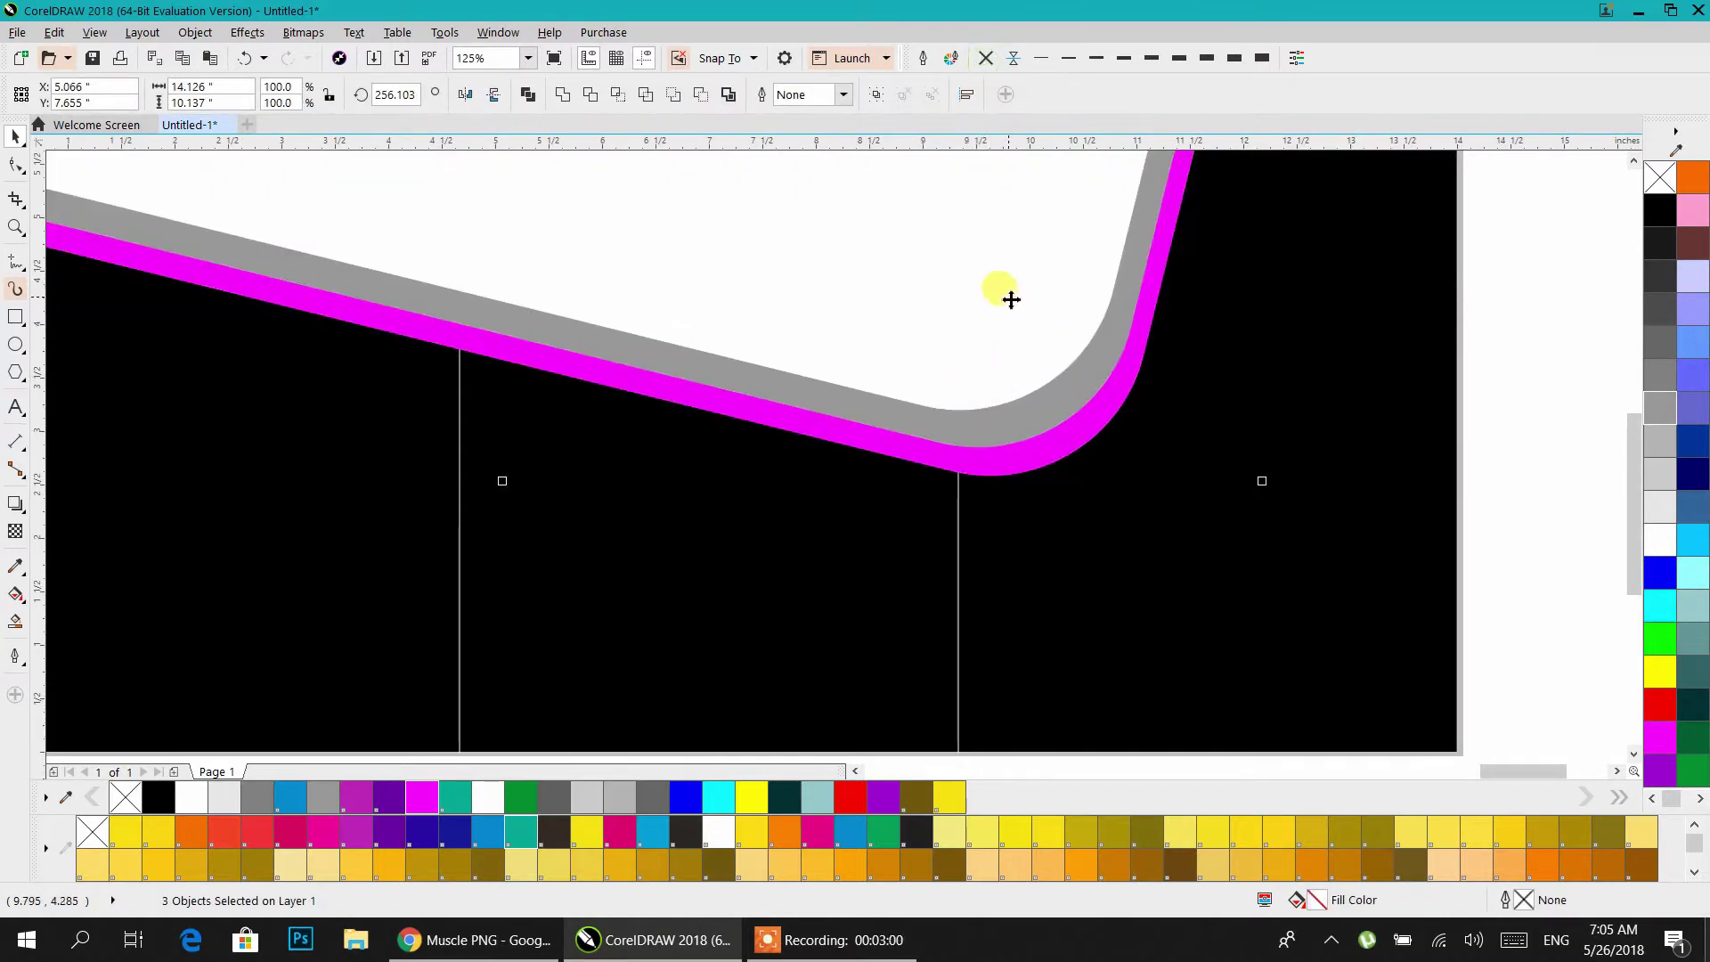
- PowerClip the three rounded rectangles inside the black panel group and give the group a black outline
scroll(1012, 305, "down", 4)
right_click(979, 368)
left_click(1034, 383)
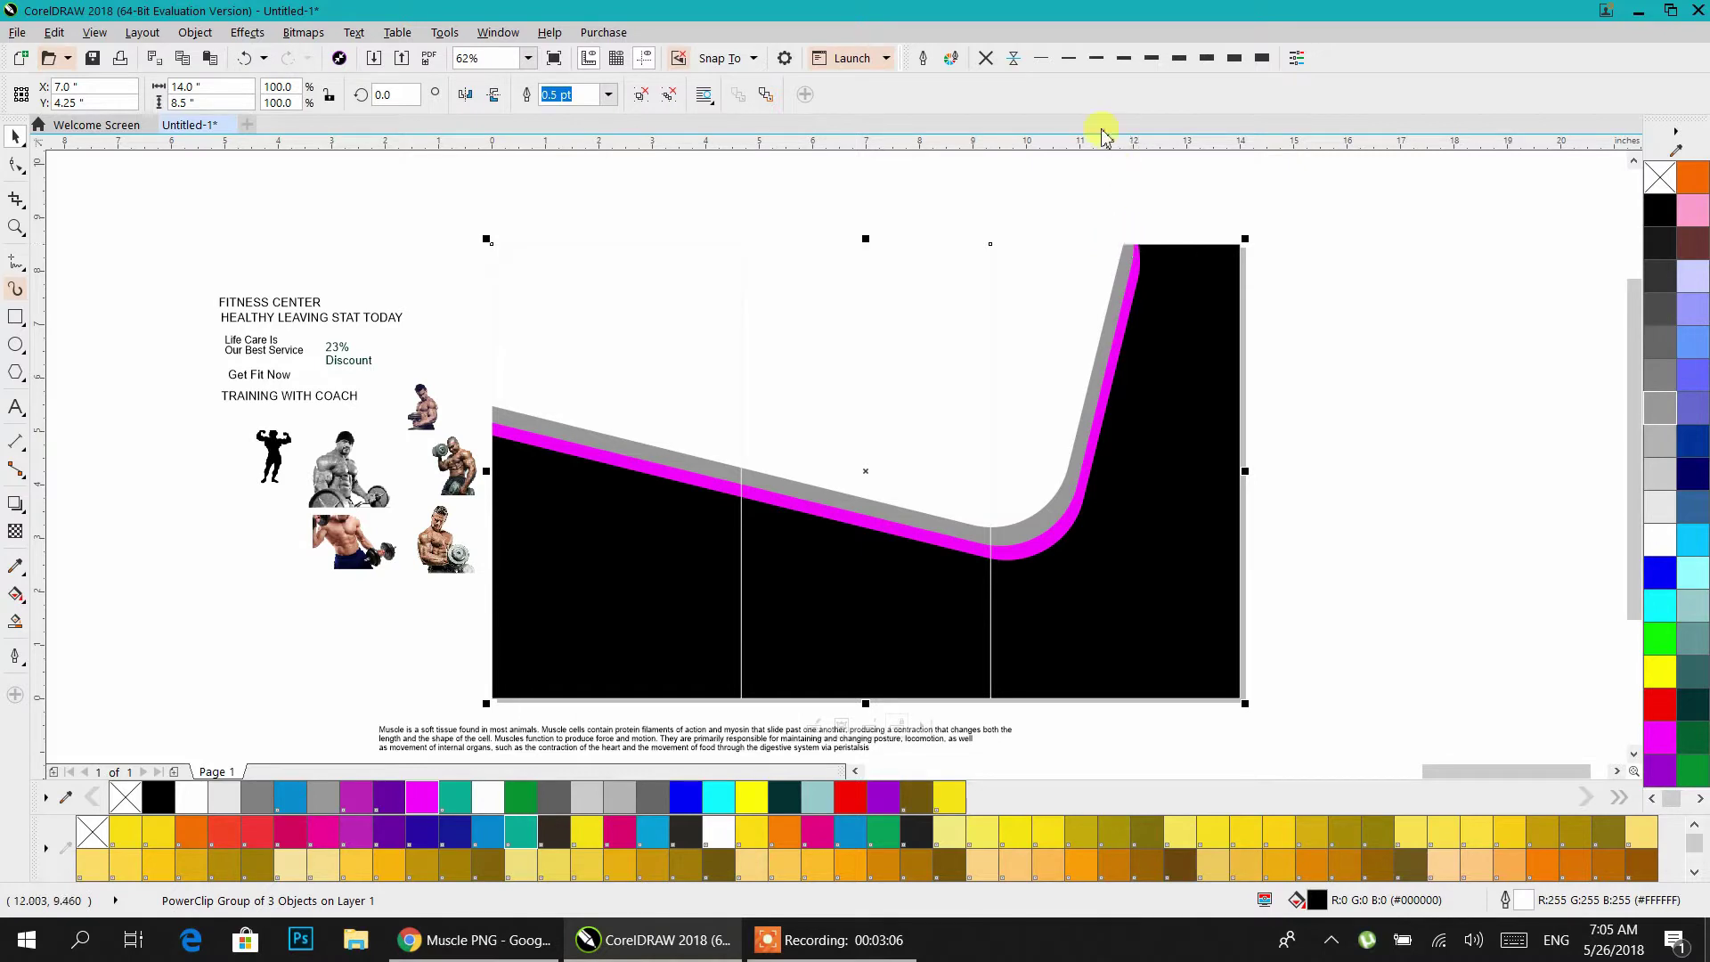
right_click(1650, 209)
left_click(1349, 275)
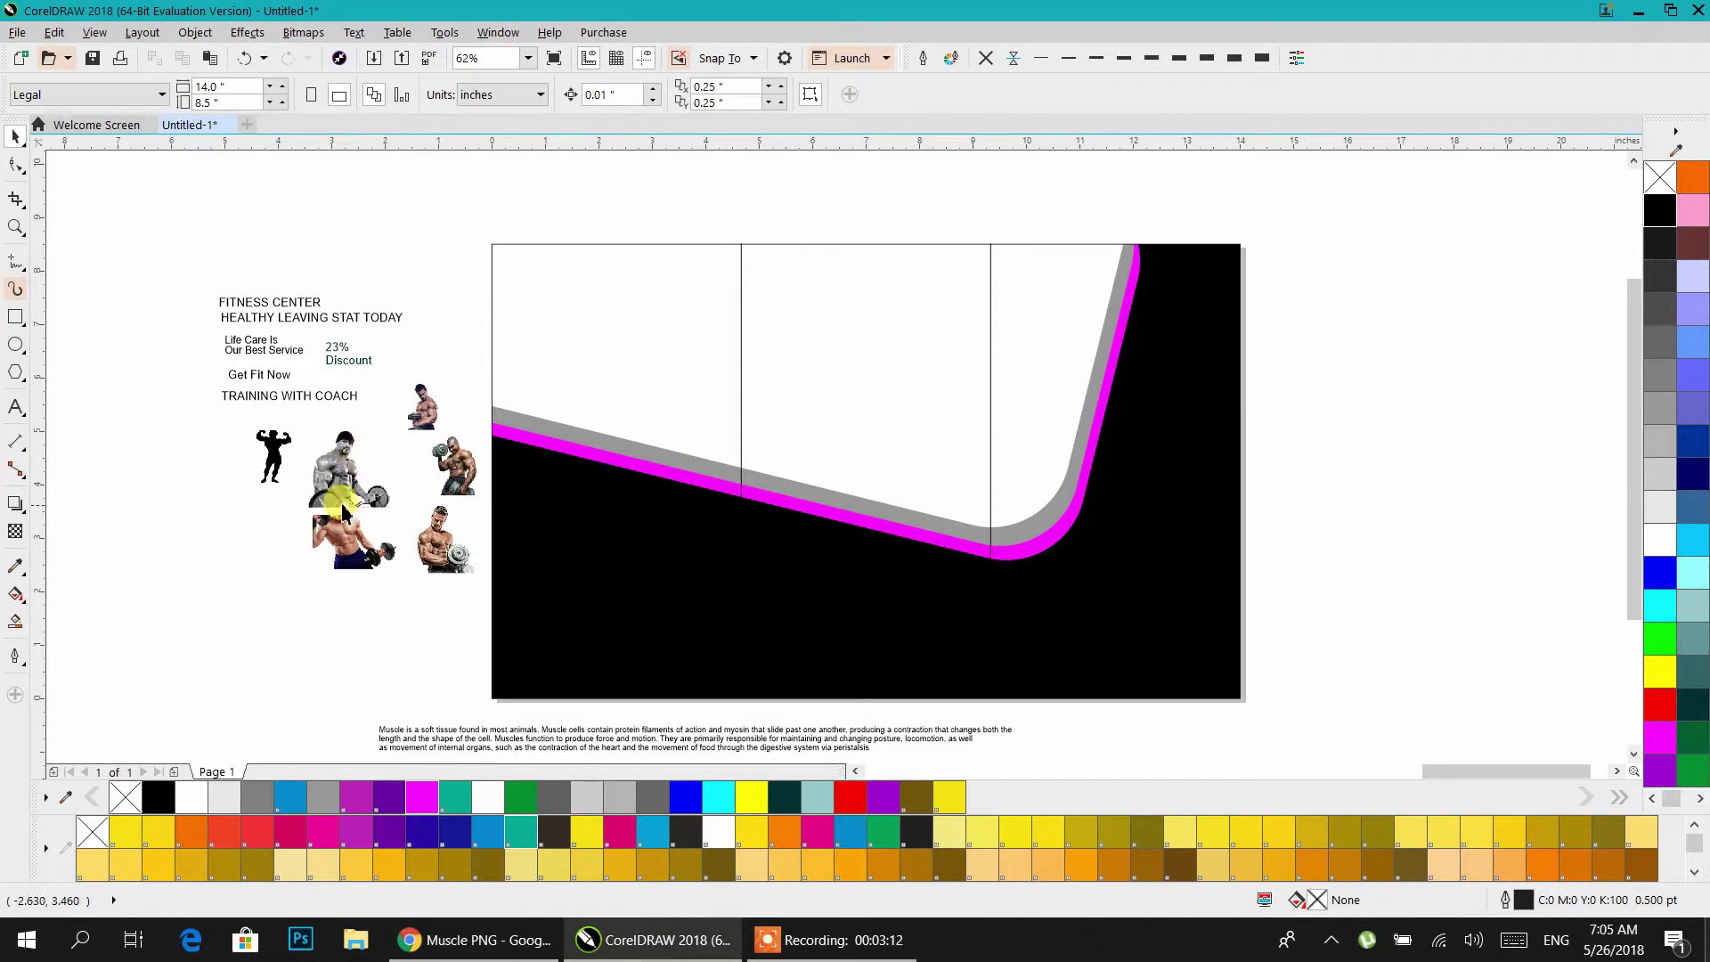
- Move the FITNESS CENTER text to the upper-left corner of the first panel and send the panel group to the back
left_click(261, 308)
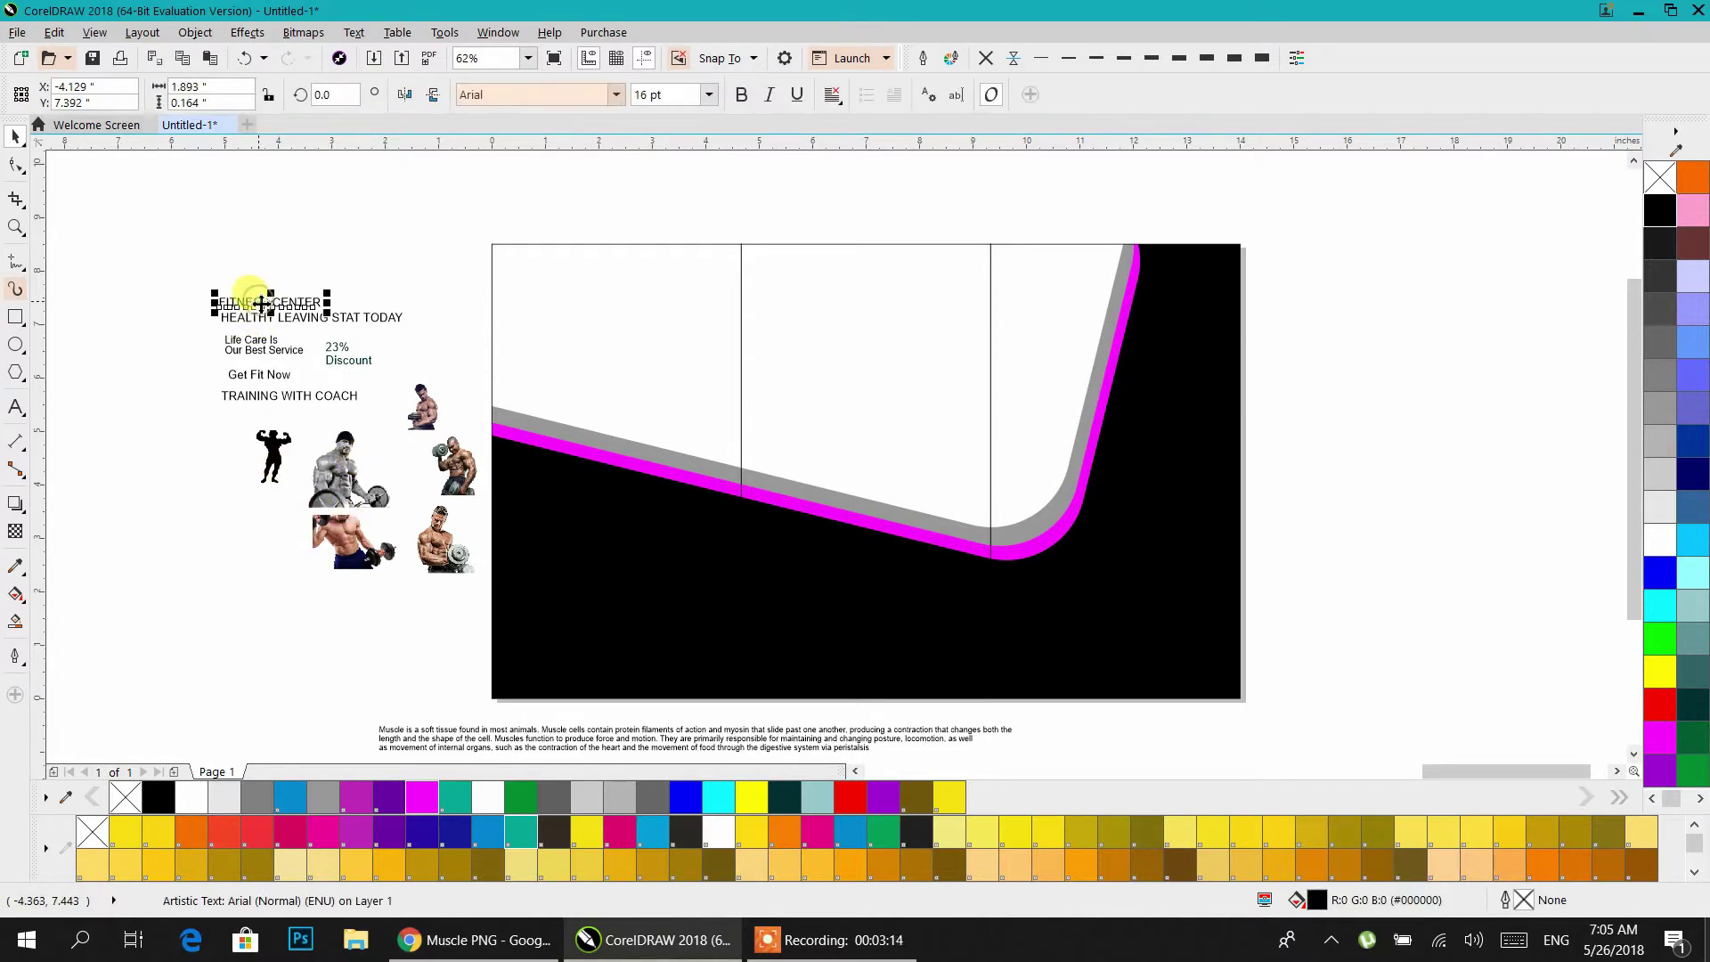
left_click_drag(255, 305, 546, 287)
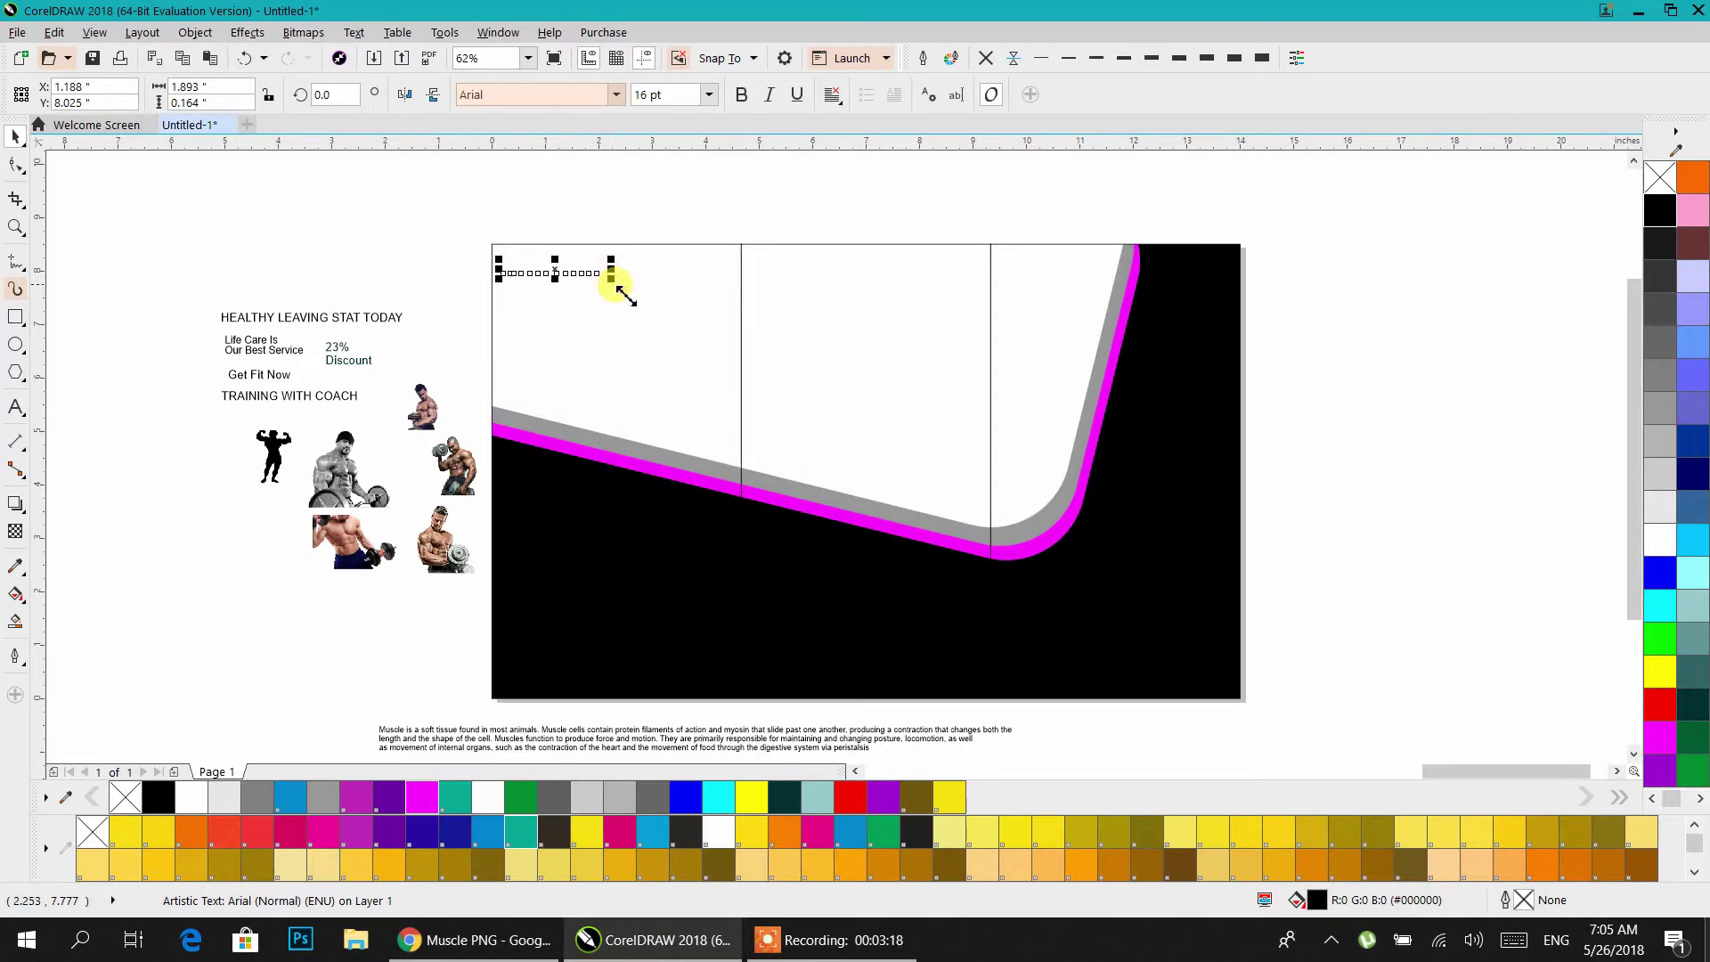
left_click(696, 379)
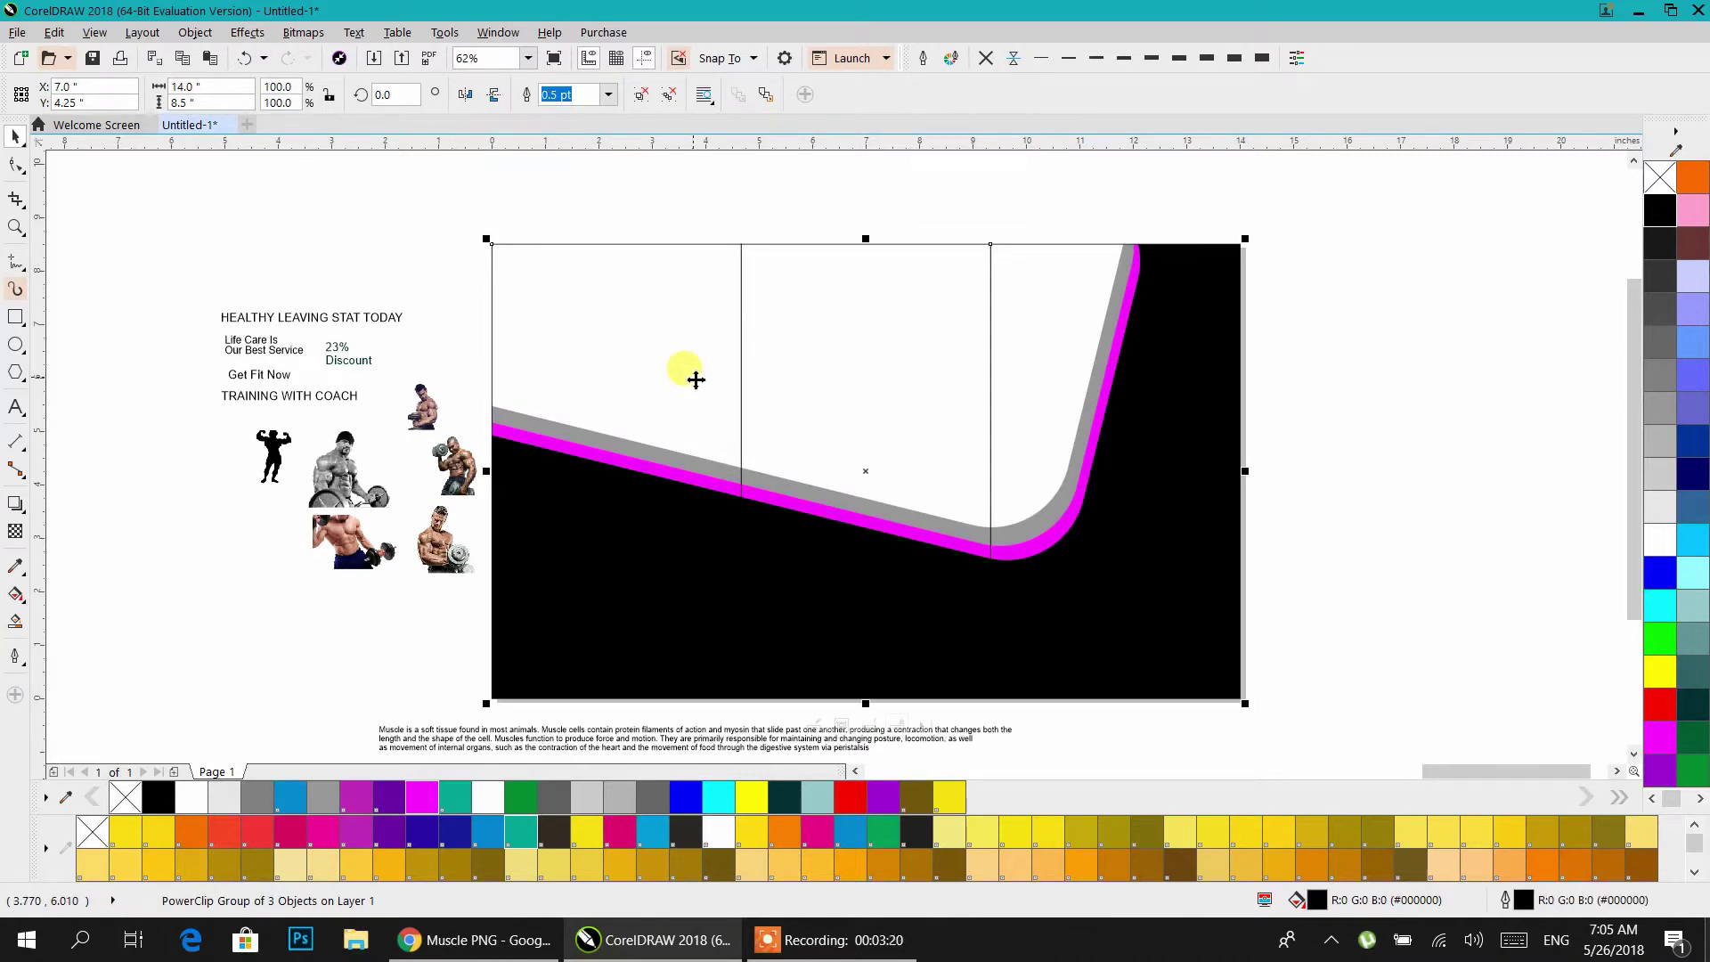
key("shift+Page_Down")
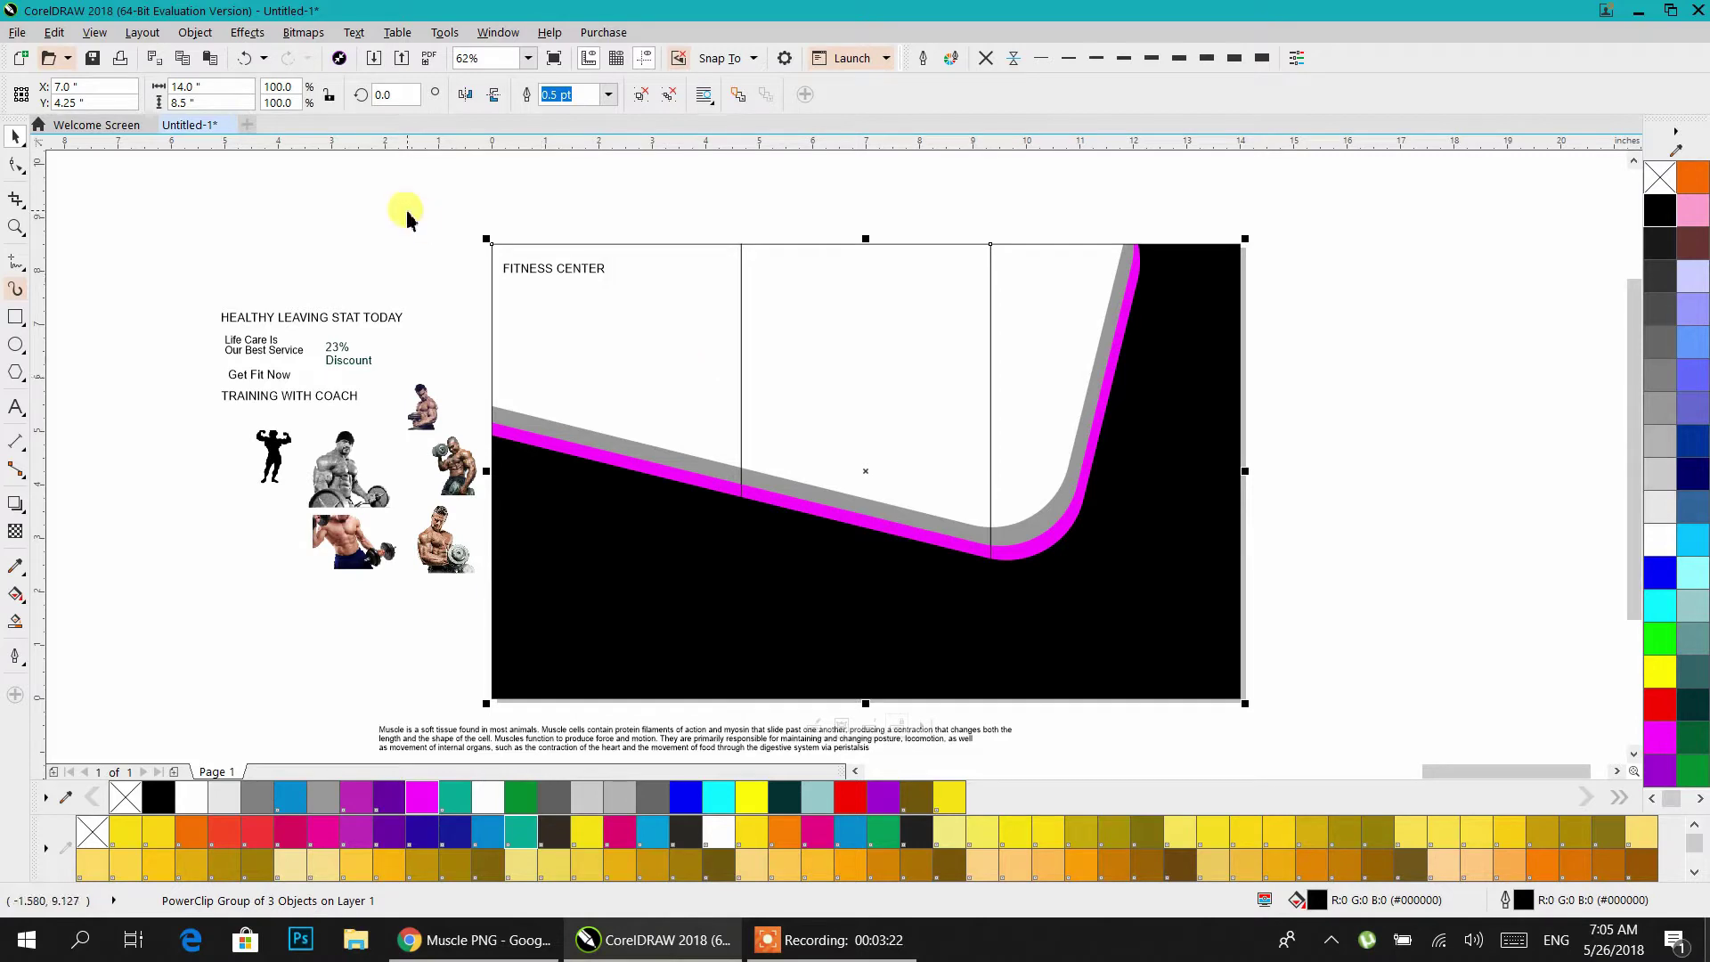
- Set the FITNESS CENTER heading in Calibri Bold and enlarge it to about 7.3 in wide
left_click_drag(470, 189, 863, 413)
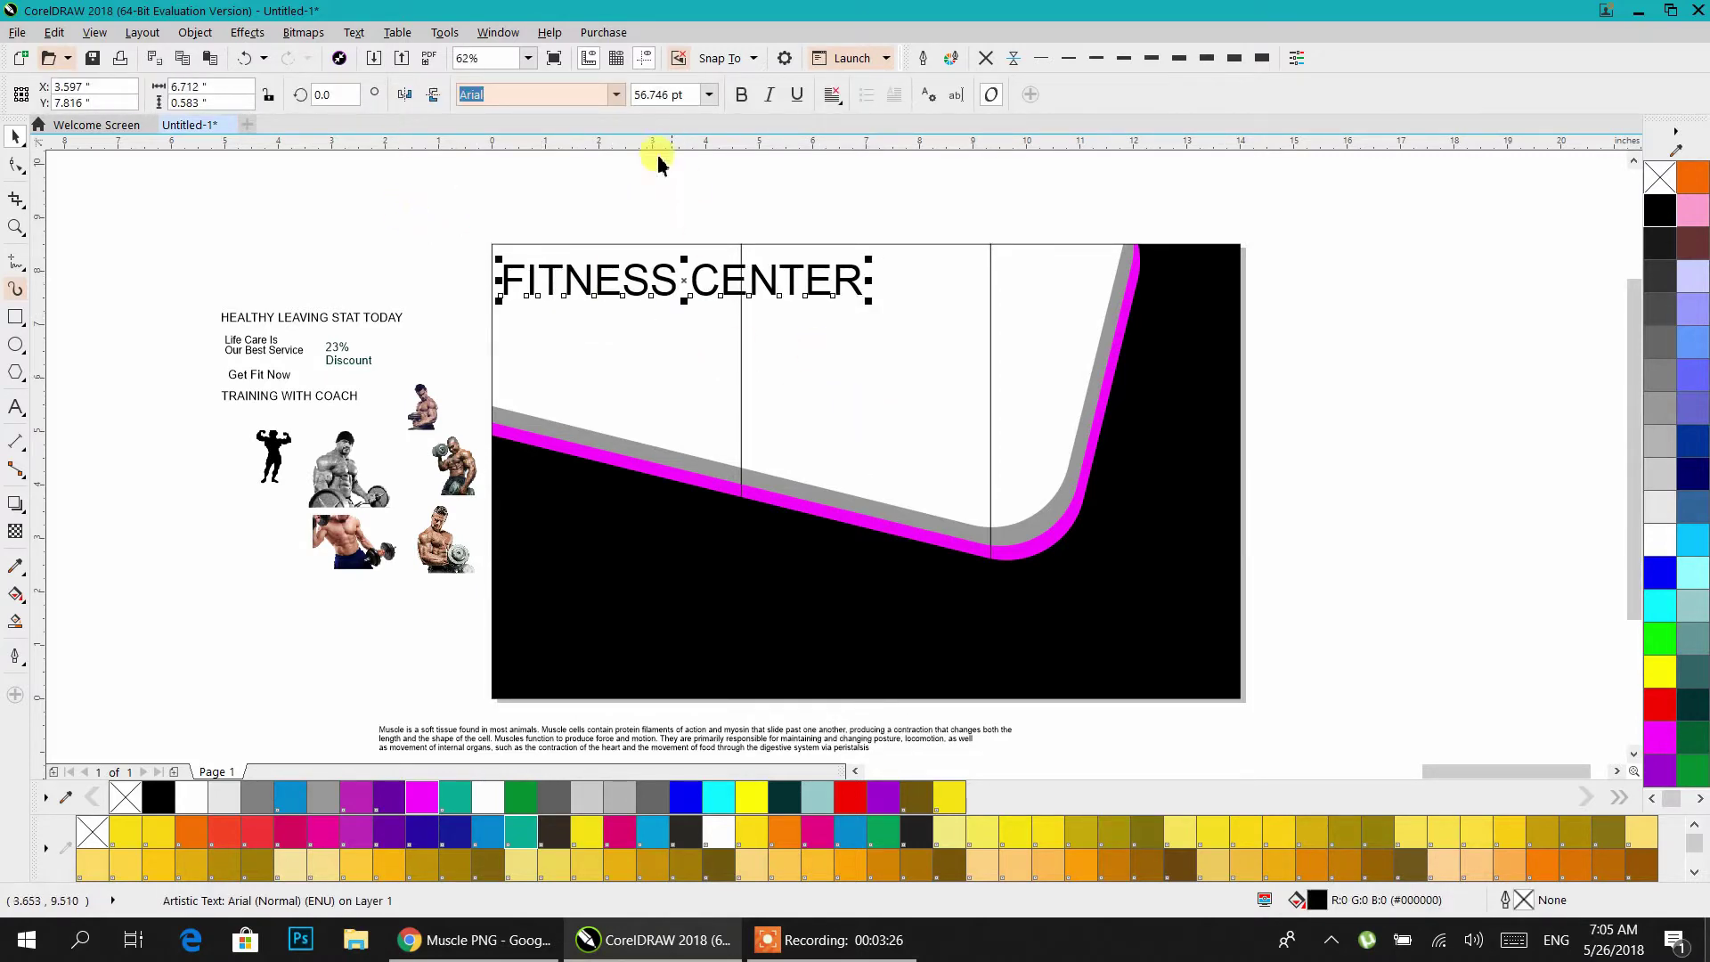
left_click(618, 95)
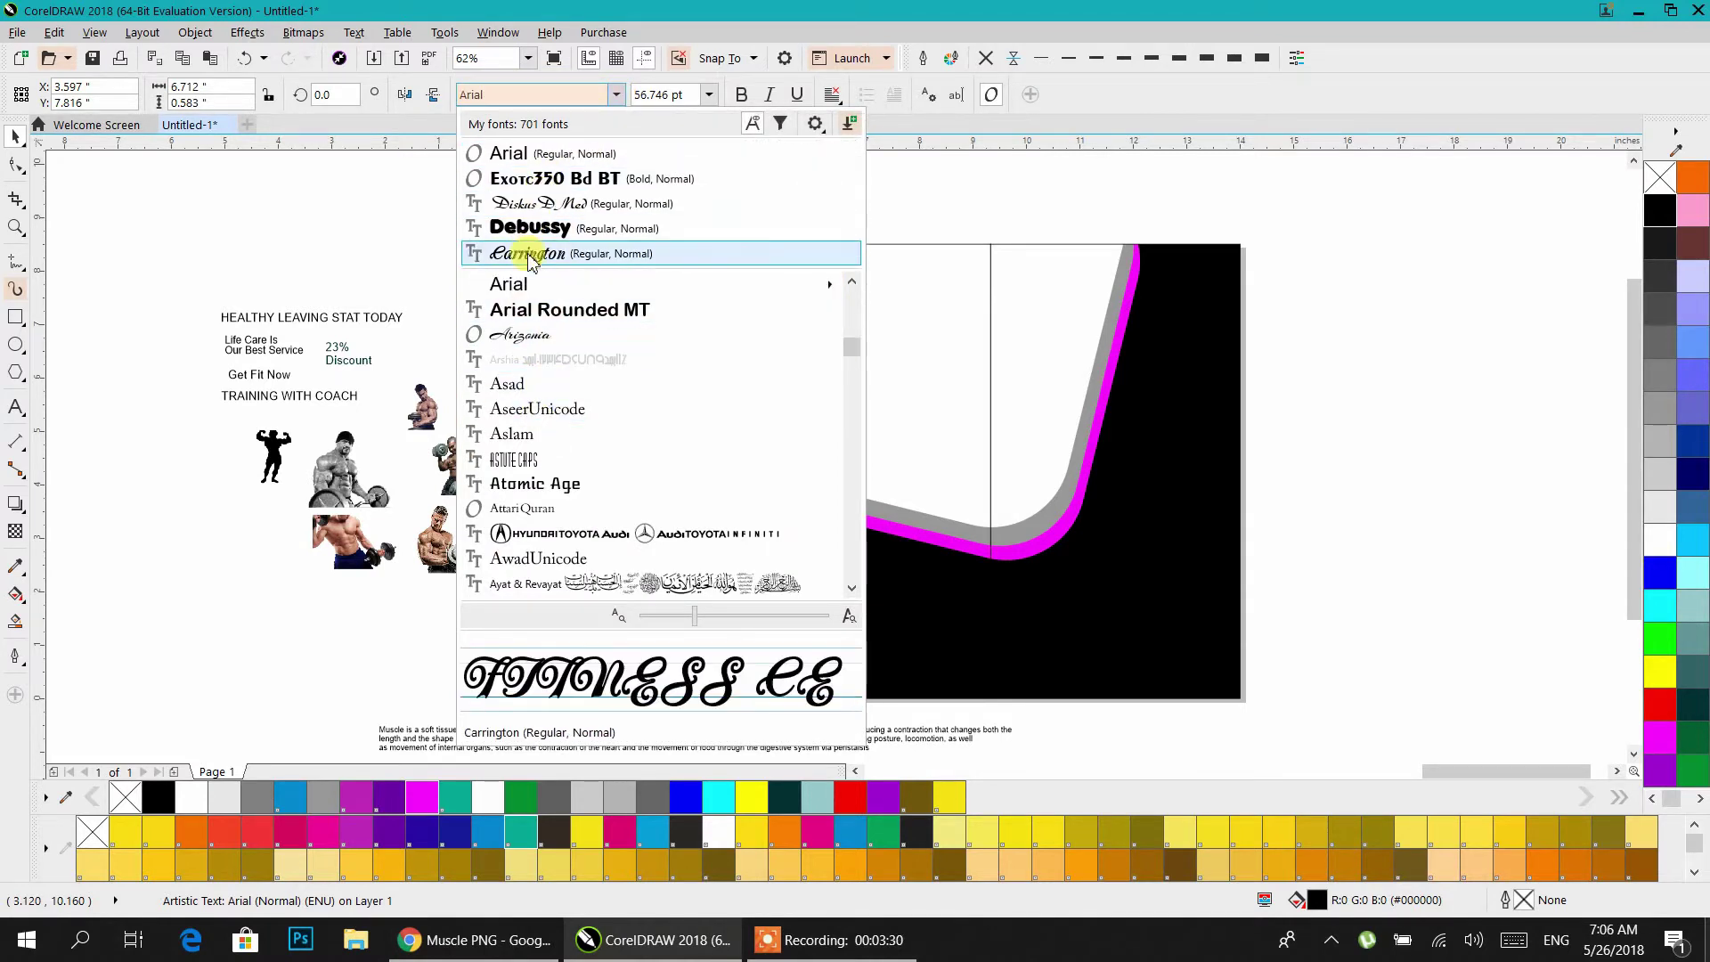
left_click(501, 96)
type("c")
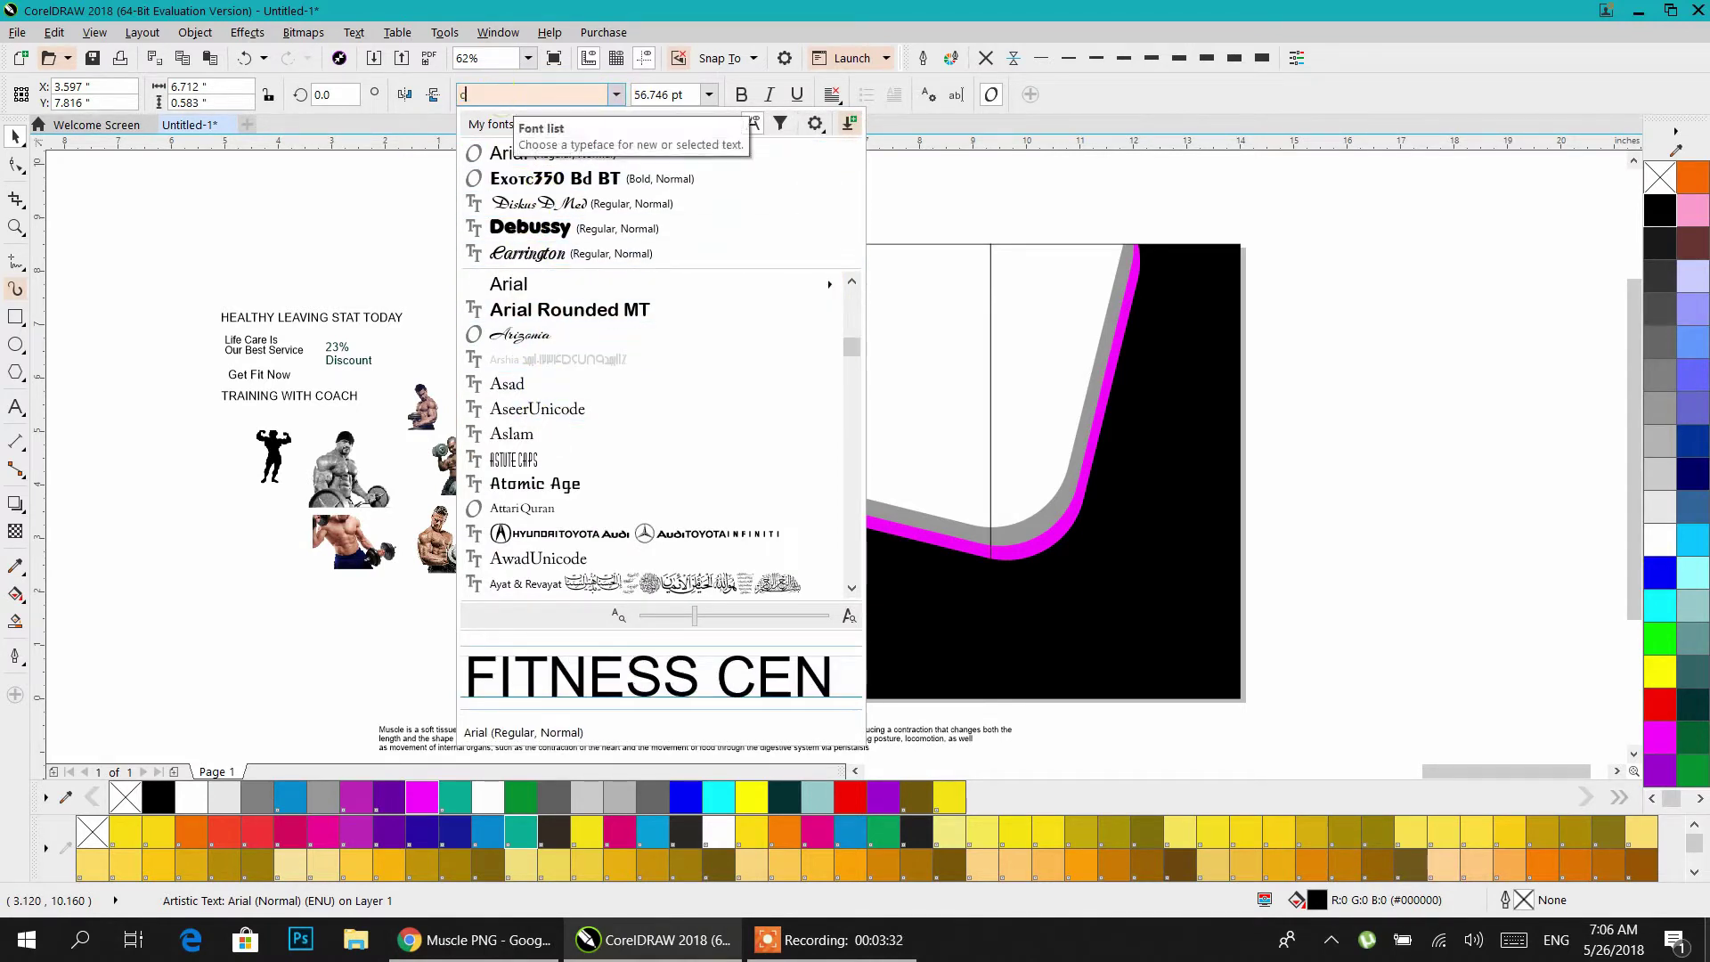
type("al")
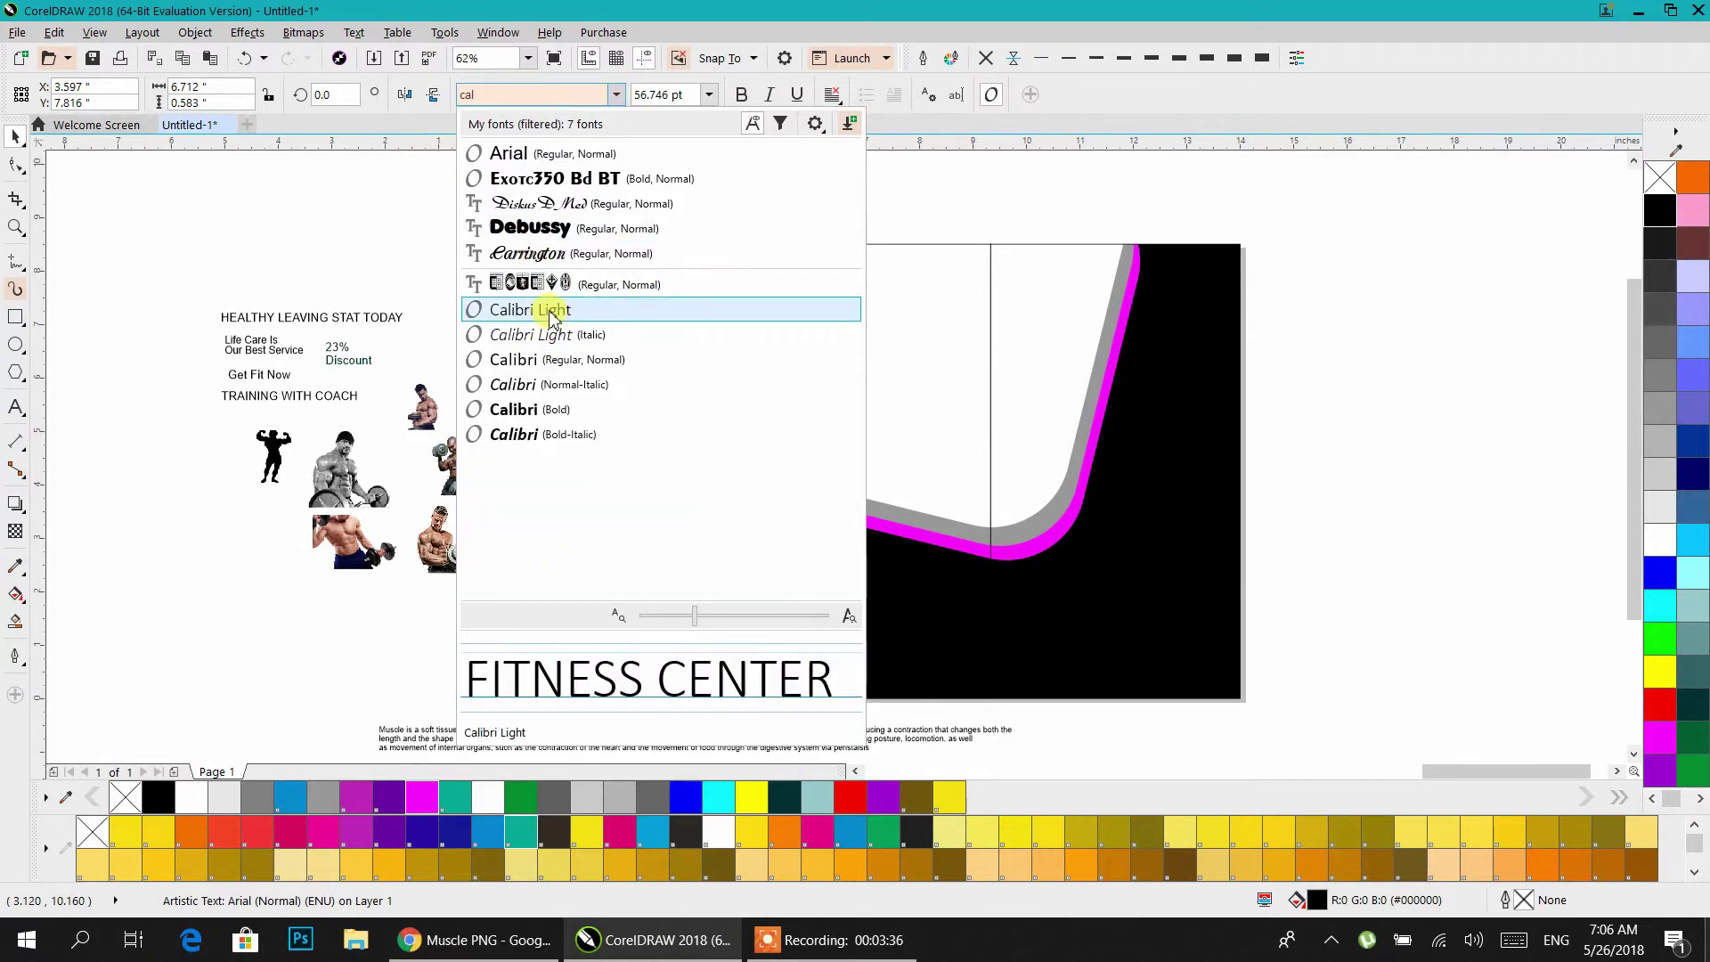
left_click(535, 422)
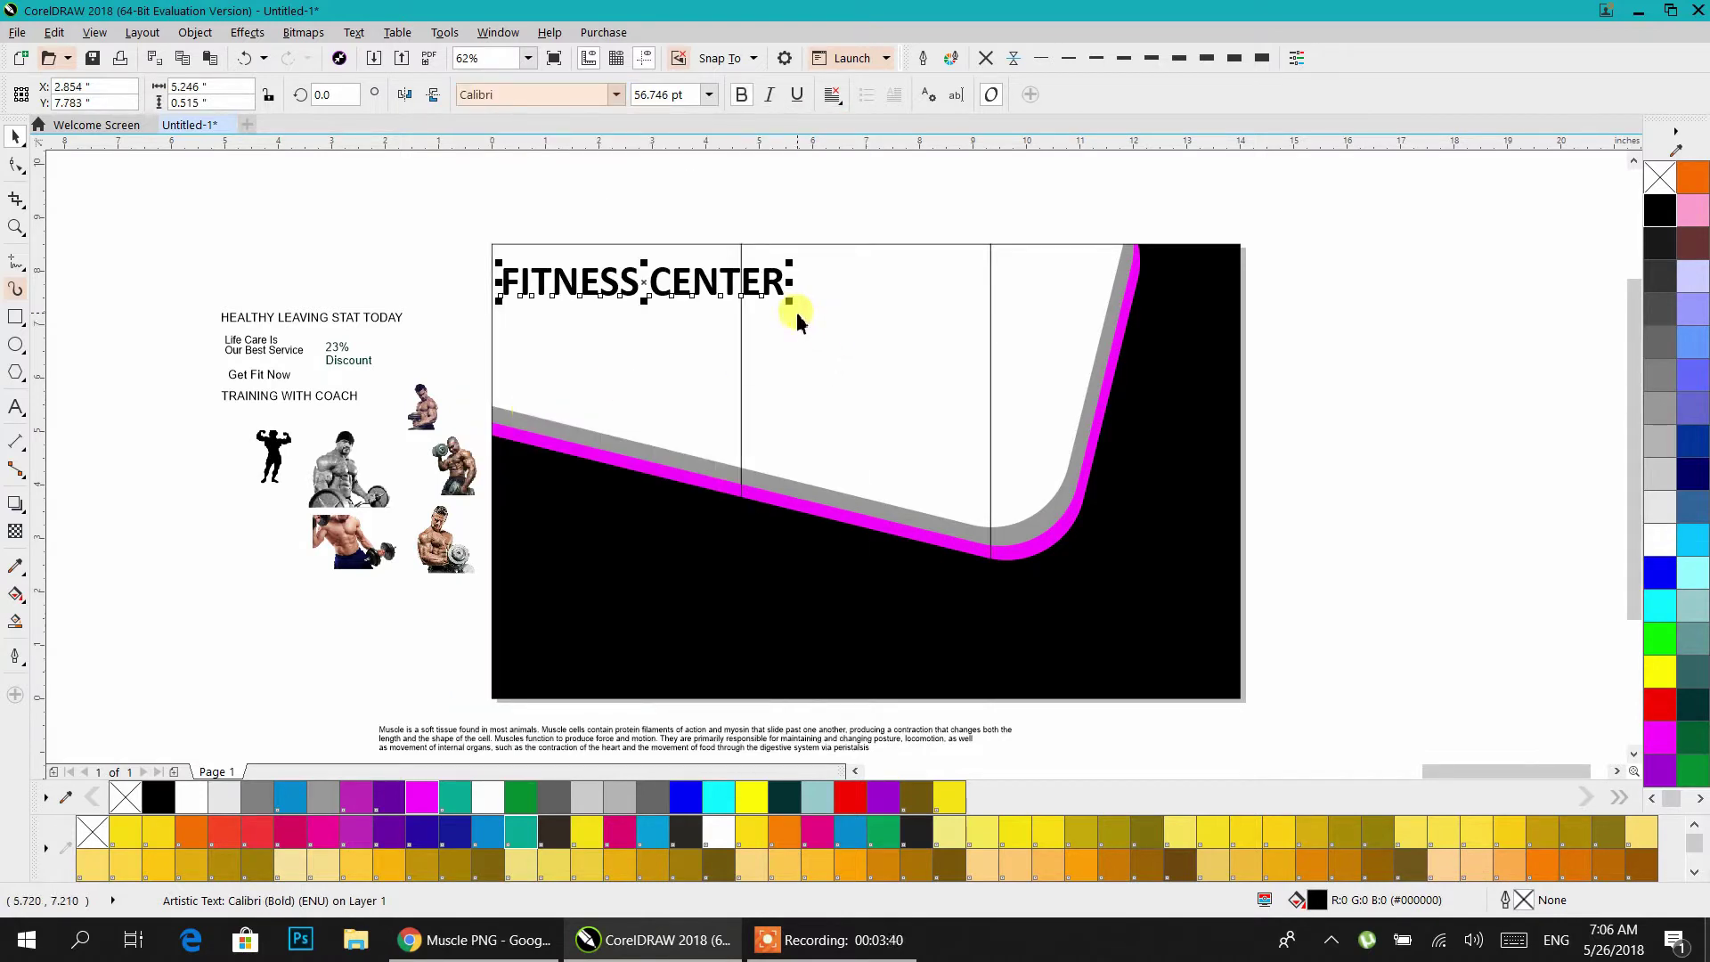
left_click_drag(790, 303, 908, 365)
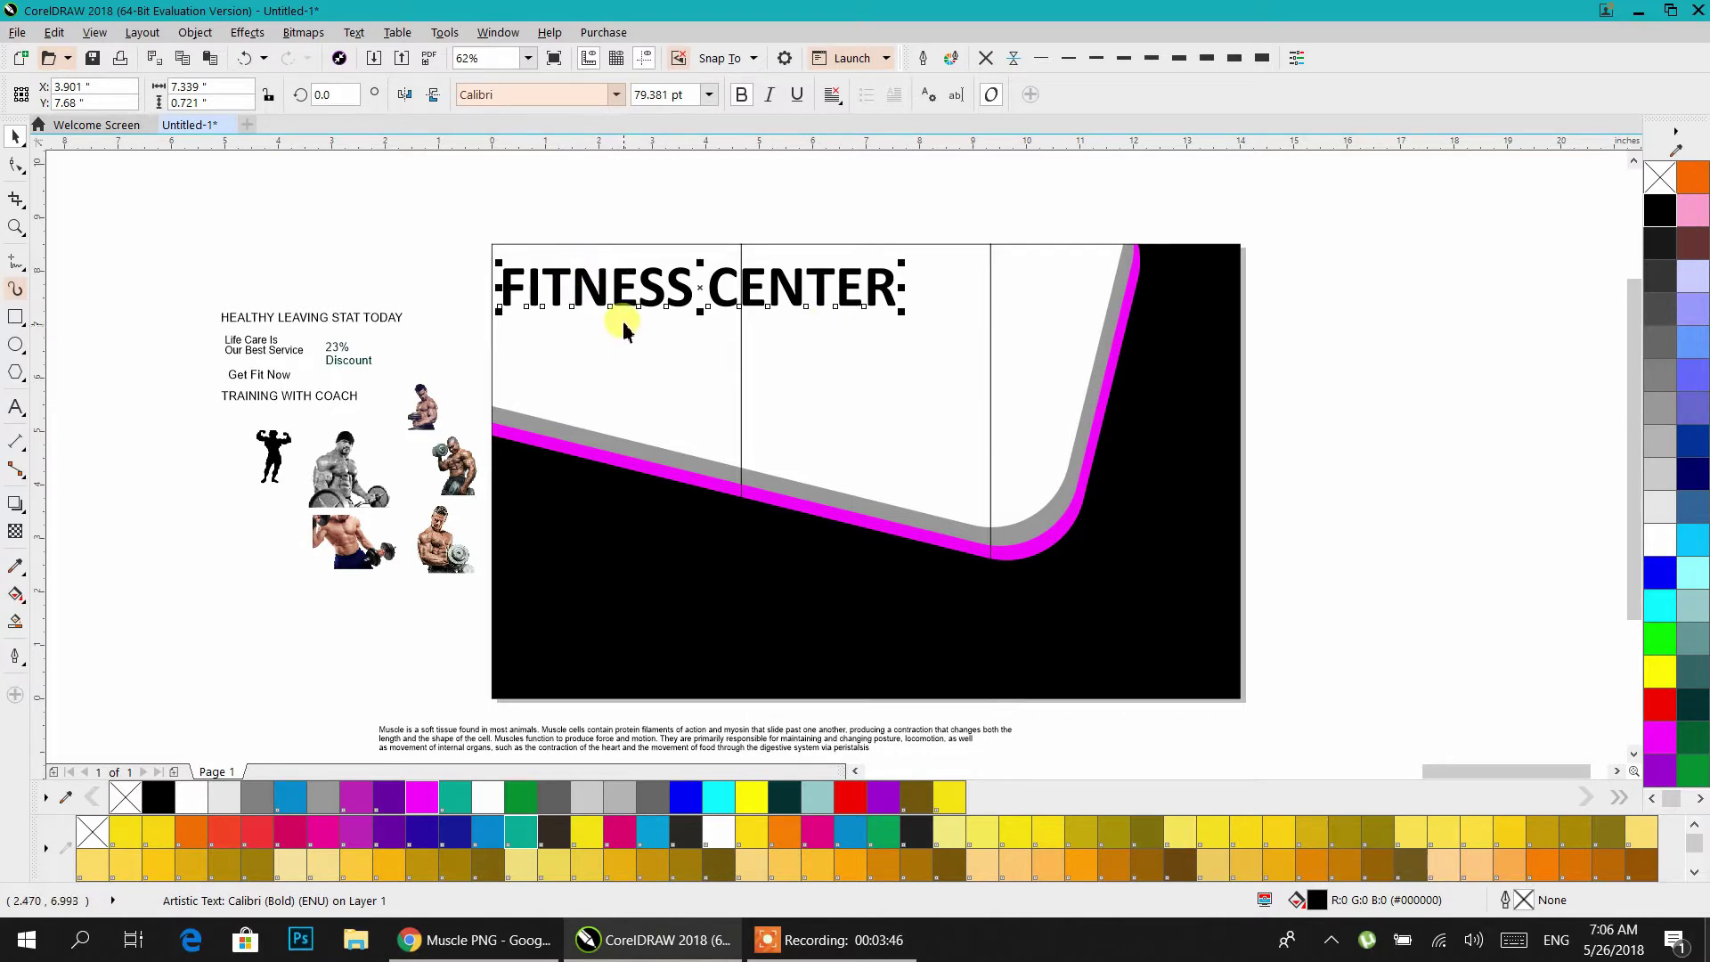
- Place the HEALTHY LEAVING STAT TODAY text under the heading, enlarge it to about heading width and set its font to CopprplGoth Bd BT
left_click(361, 312)
mouse_move(343, 321)
left_mouse_down()
mouse_move(615, 369)
mouse_move(629, 337)
mouse_move(615, 322)
mouse_move(920, 409)
mouse_move(898, 414)
left_mouse_up()
left_click(614, 96)
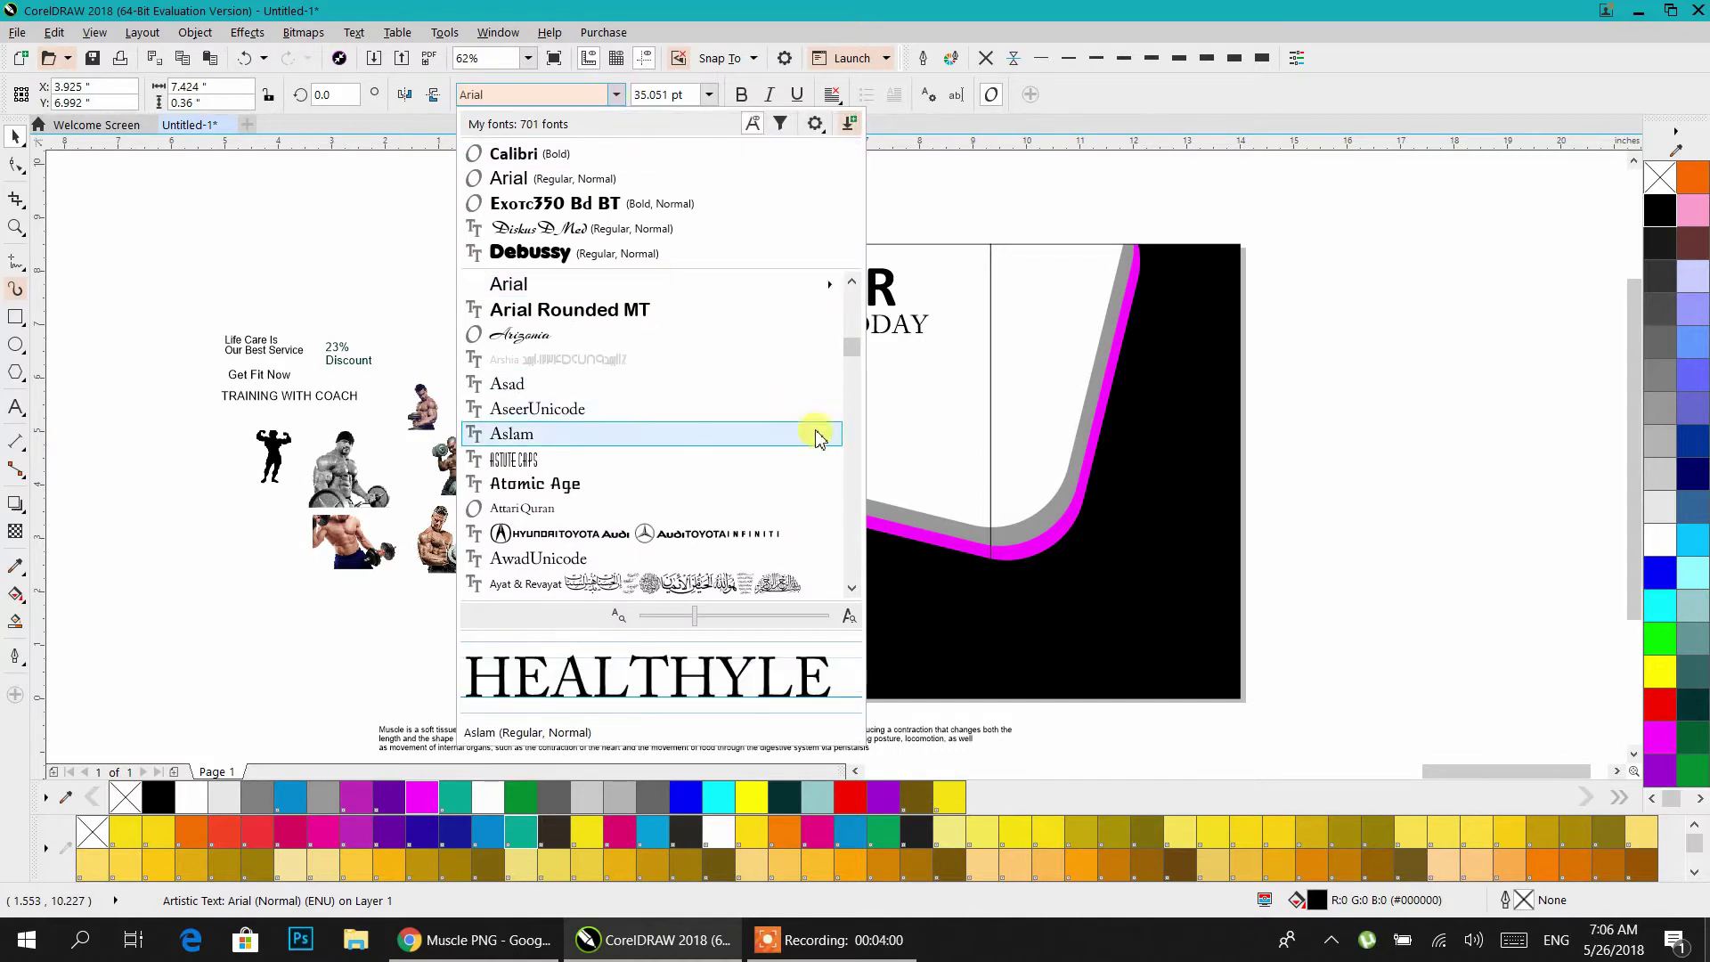
scroll(671, 374, "down", 5)
scroll(671, 374, "down", 3)
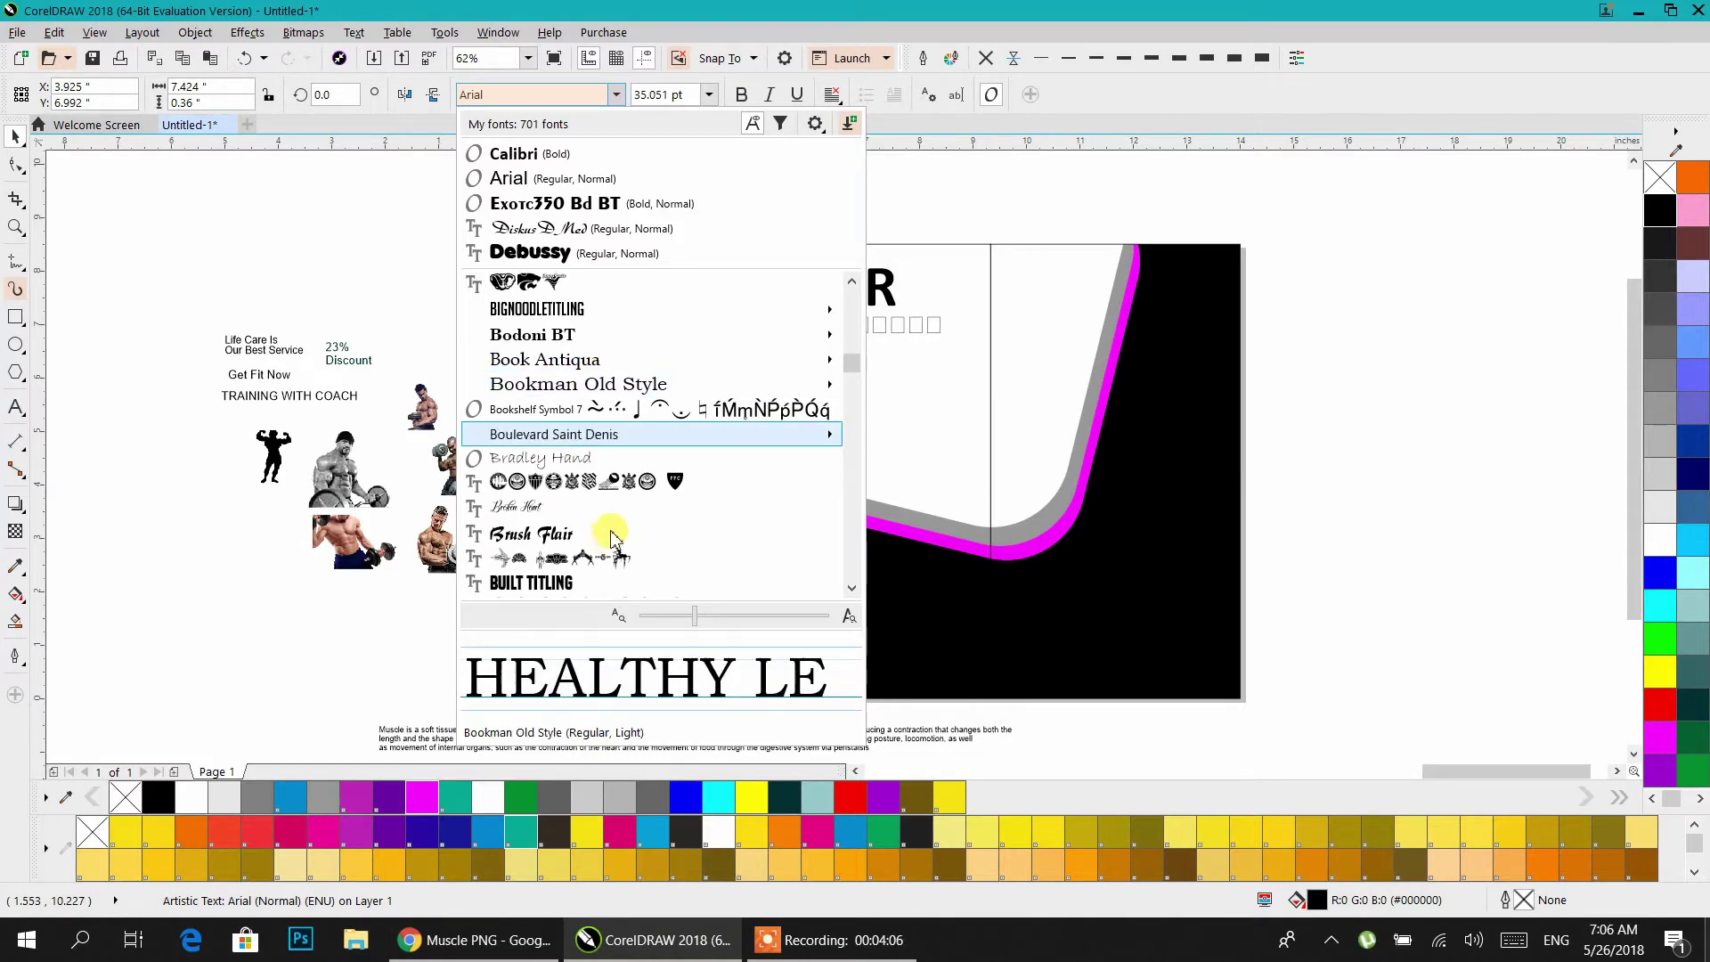
scroll(611, 535, "down", 6)
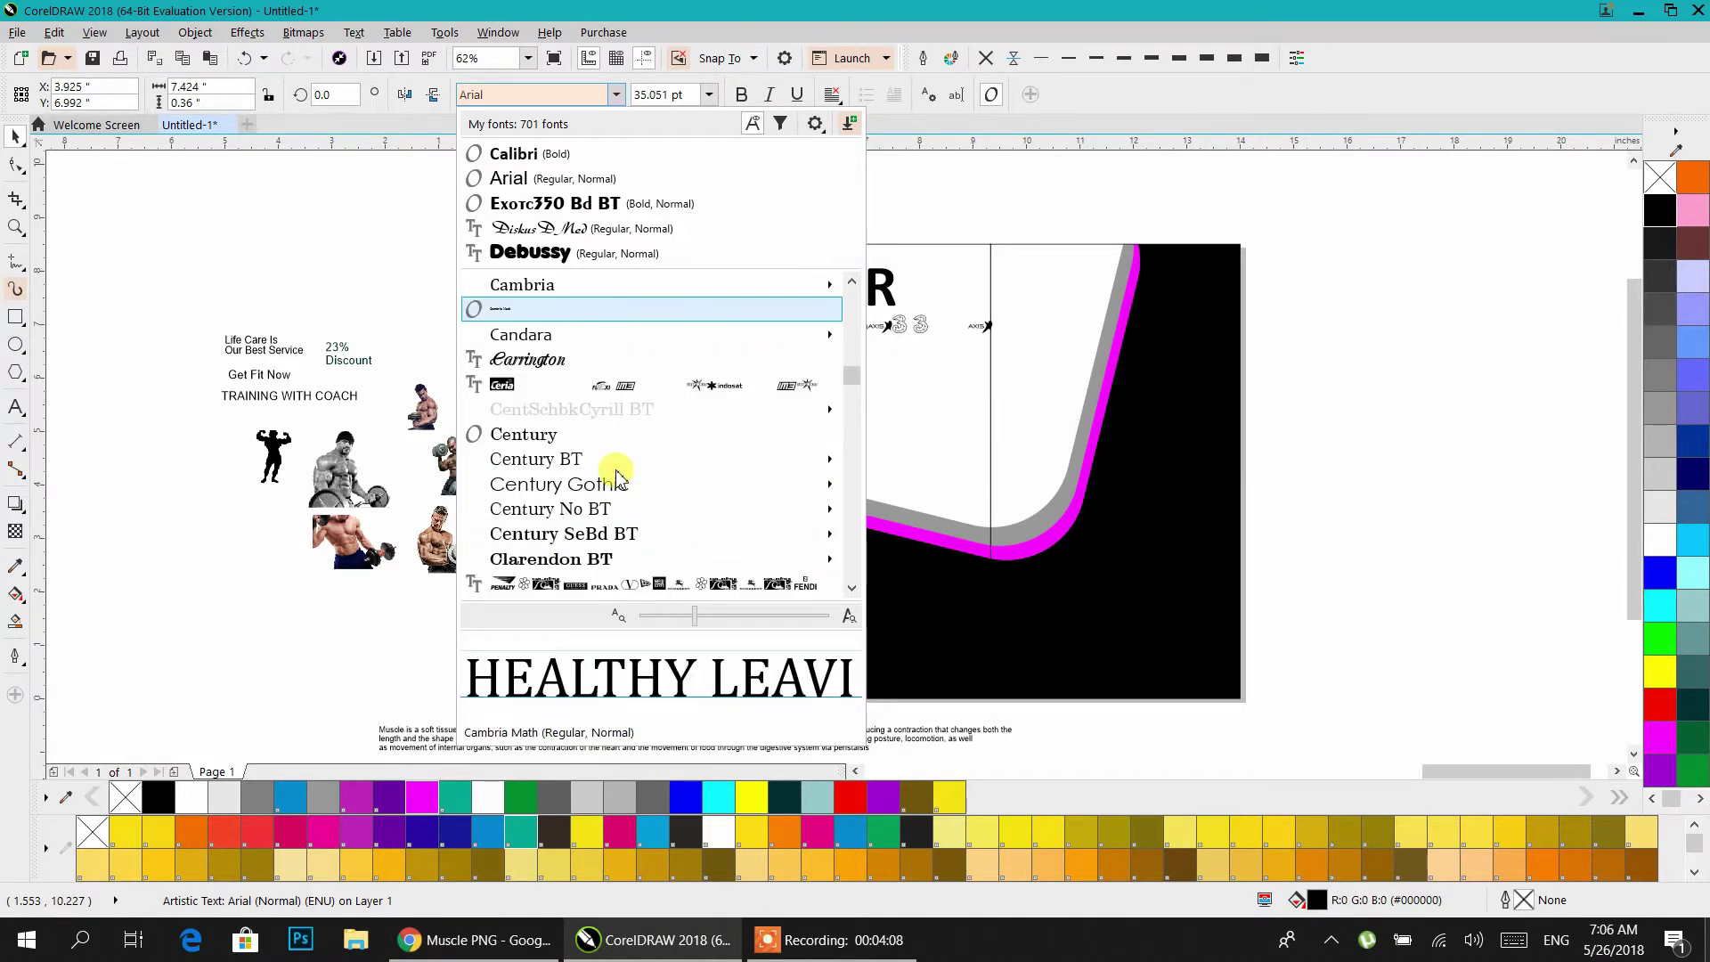
scroll(614, 463, "down", 5)
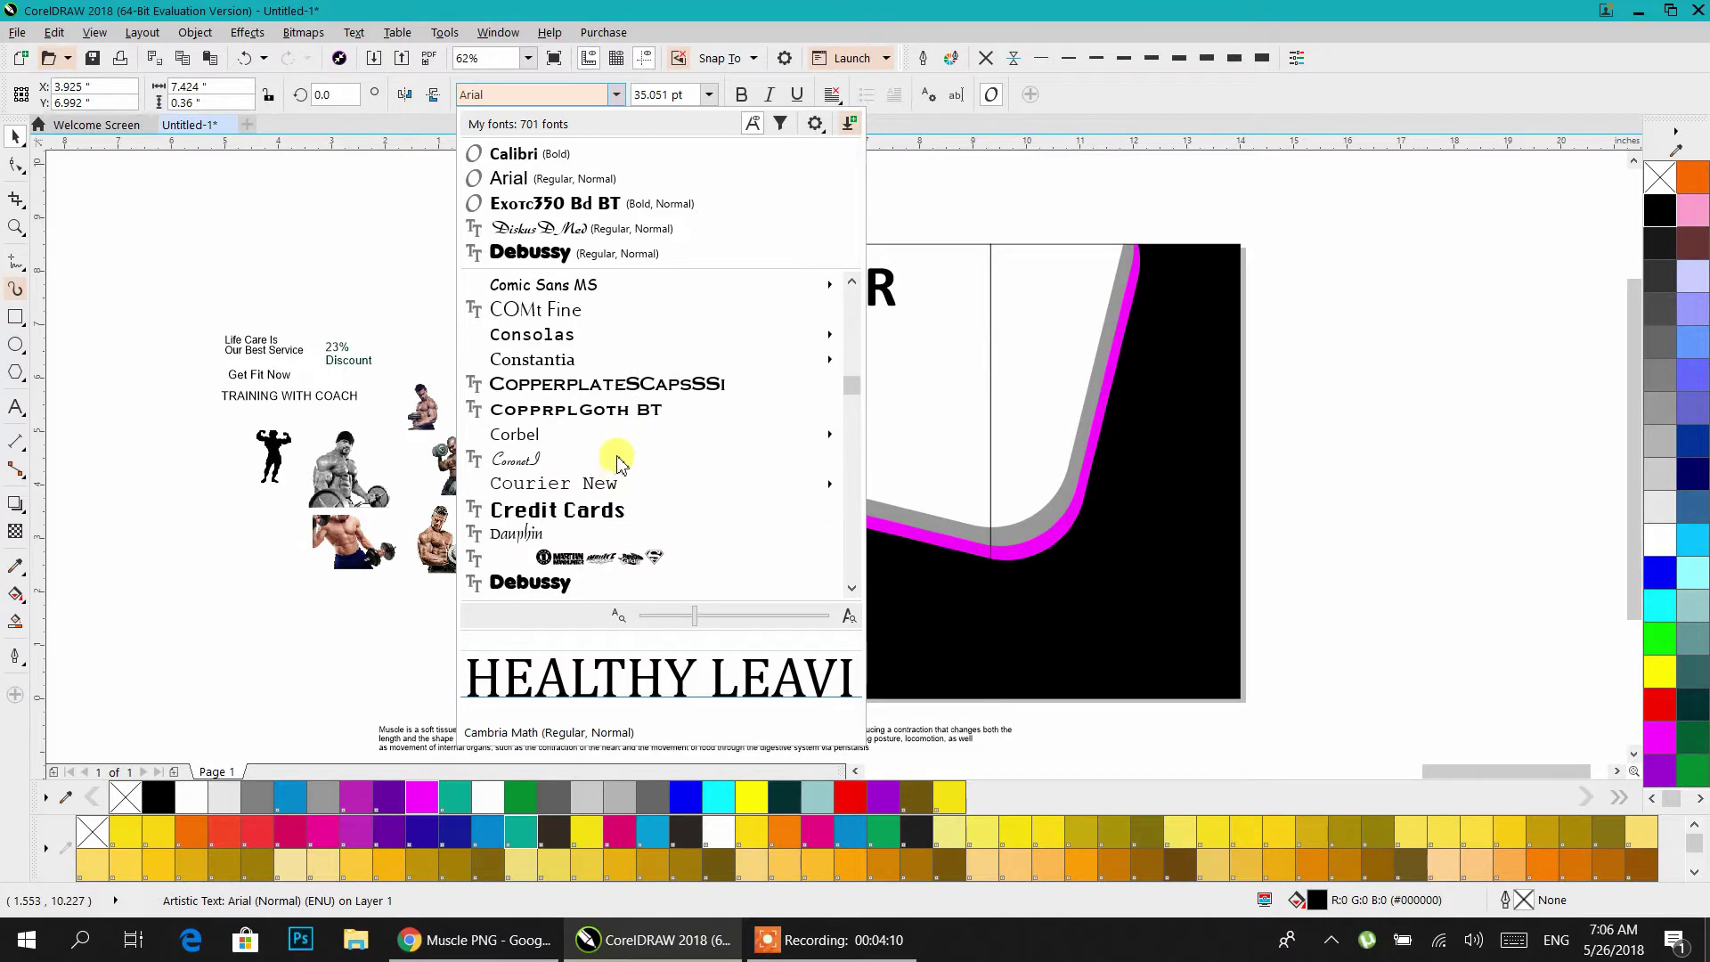
left_click(616, 413)
- Shrink the HEALTHY LEAVING STAT TODAY line to about 7.4 in wide and move it up closer beneath the heading
scroll(891, 298, "up", 3)
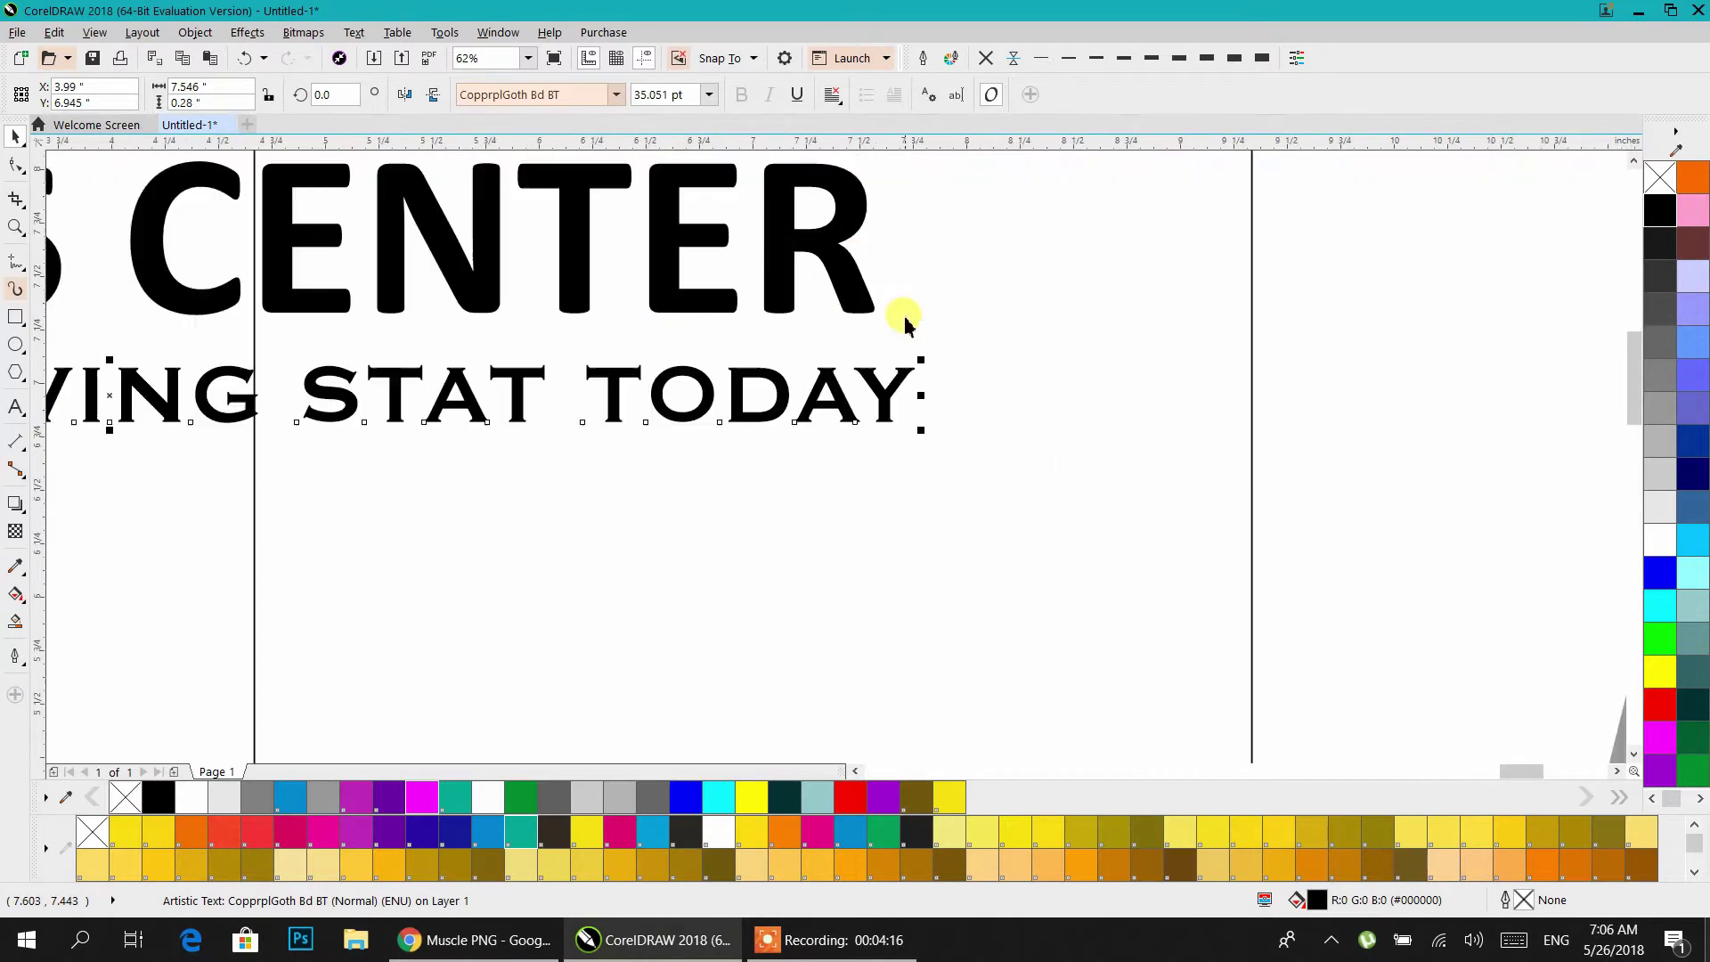
left_click_drag(926, 434, 898, 433)
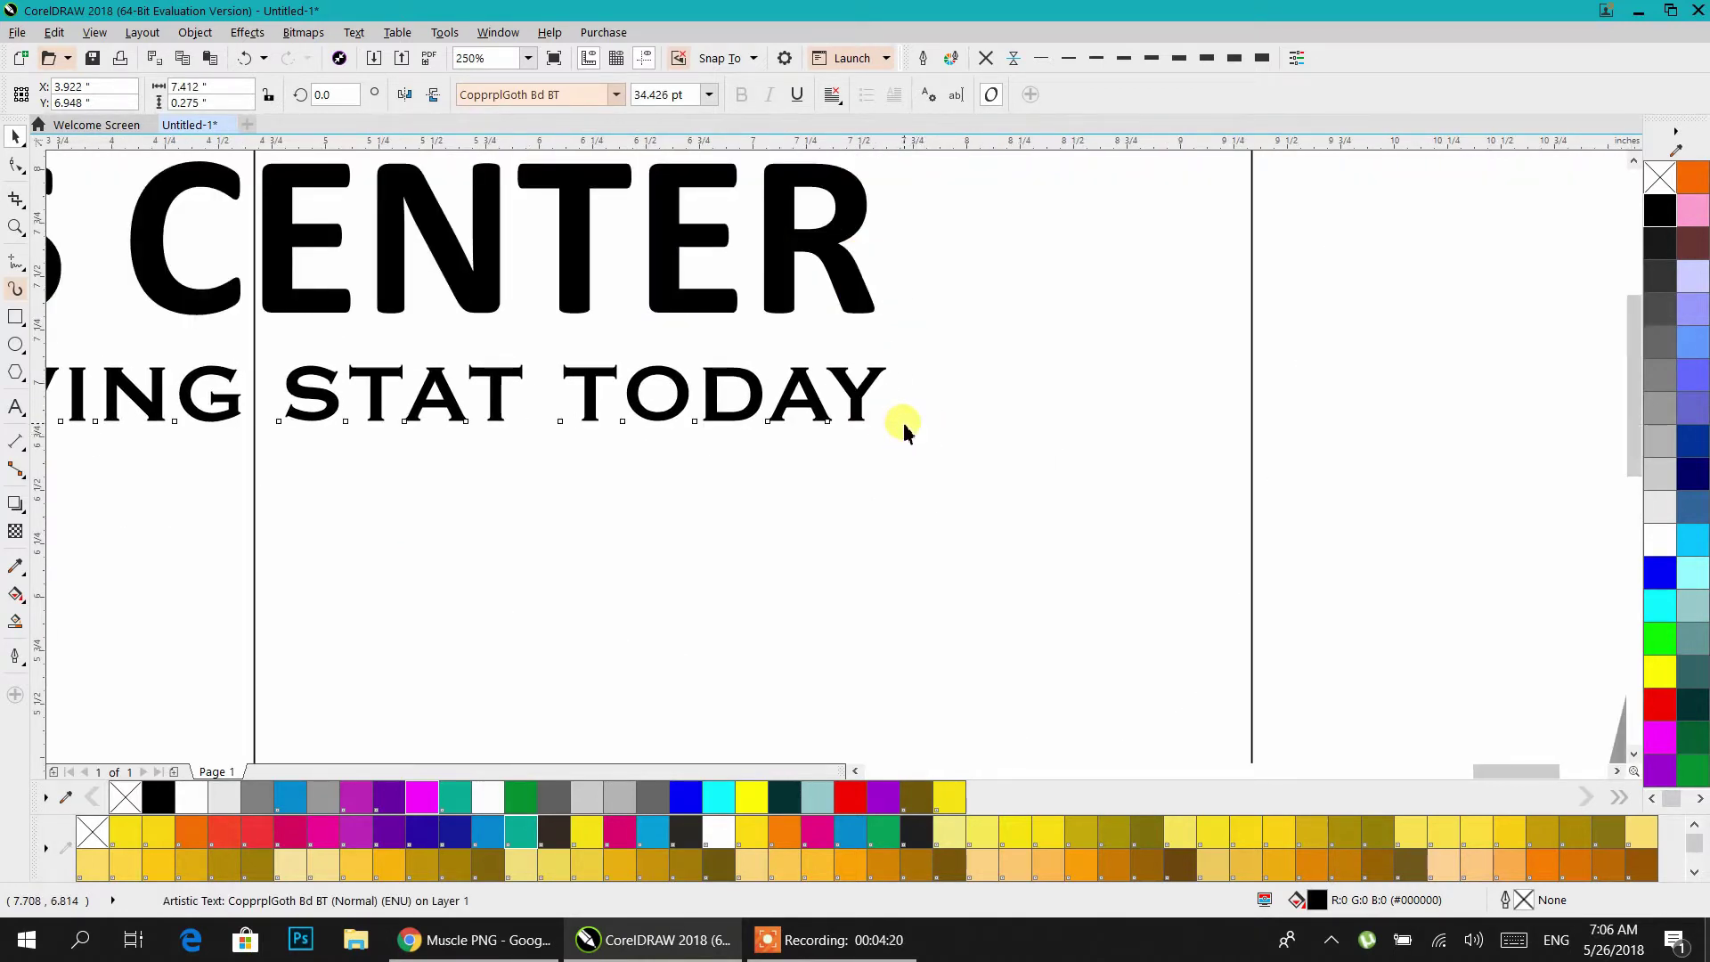
scroll(897, 434, "down", 4)
scroll(717, 472, "up", 1)
scroll(713, 475, "up", 3)
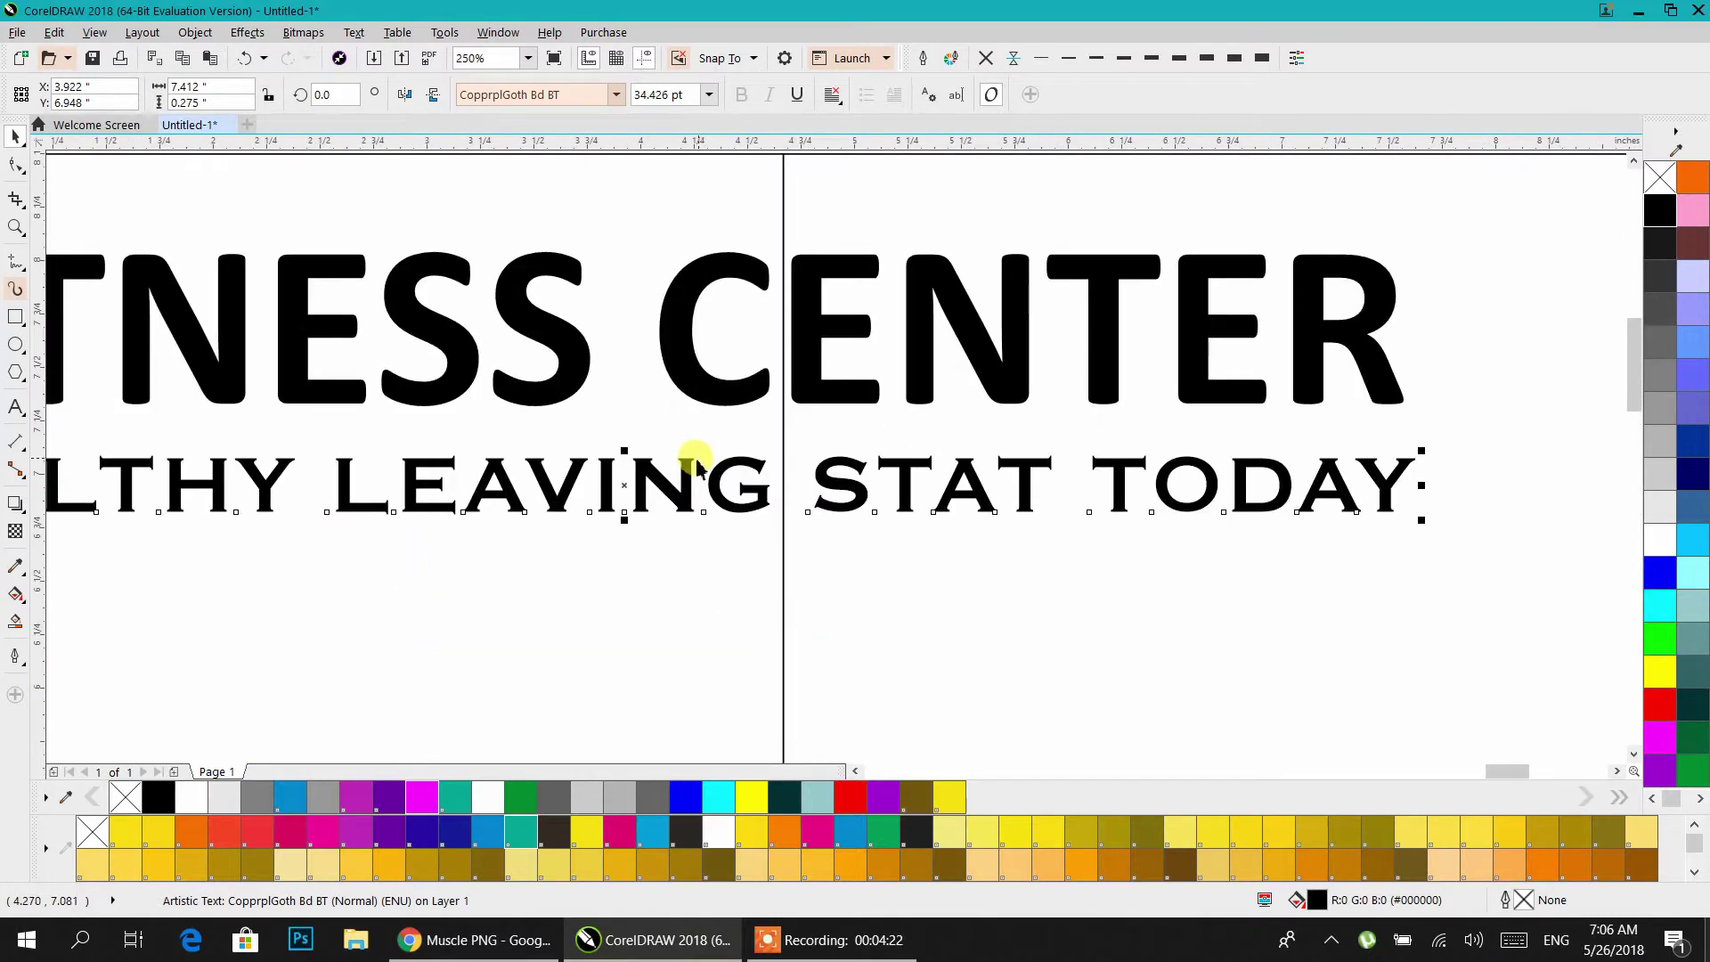
left_click_drag(686, 467, 691, 449)
scroll(691, 450, "down", 2)
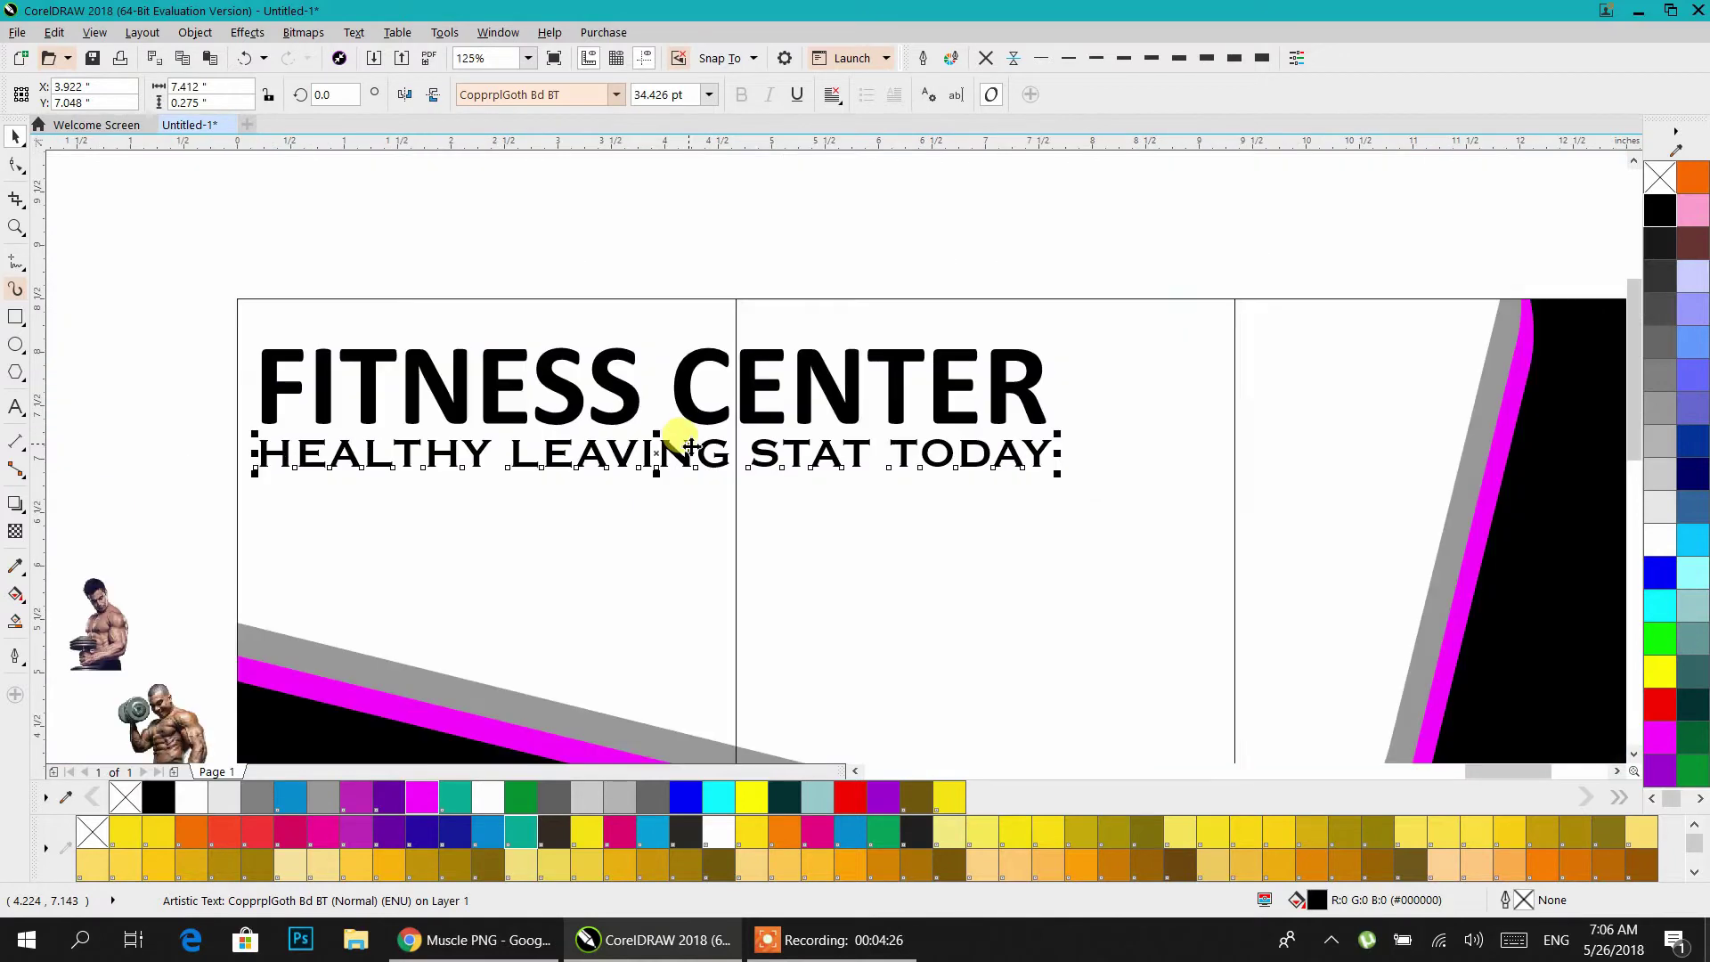
left_click(690, 241)
scroll(623, 339, "down", 2)
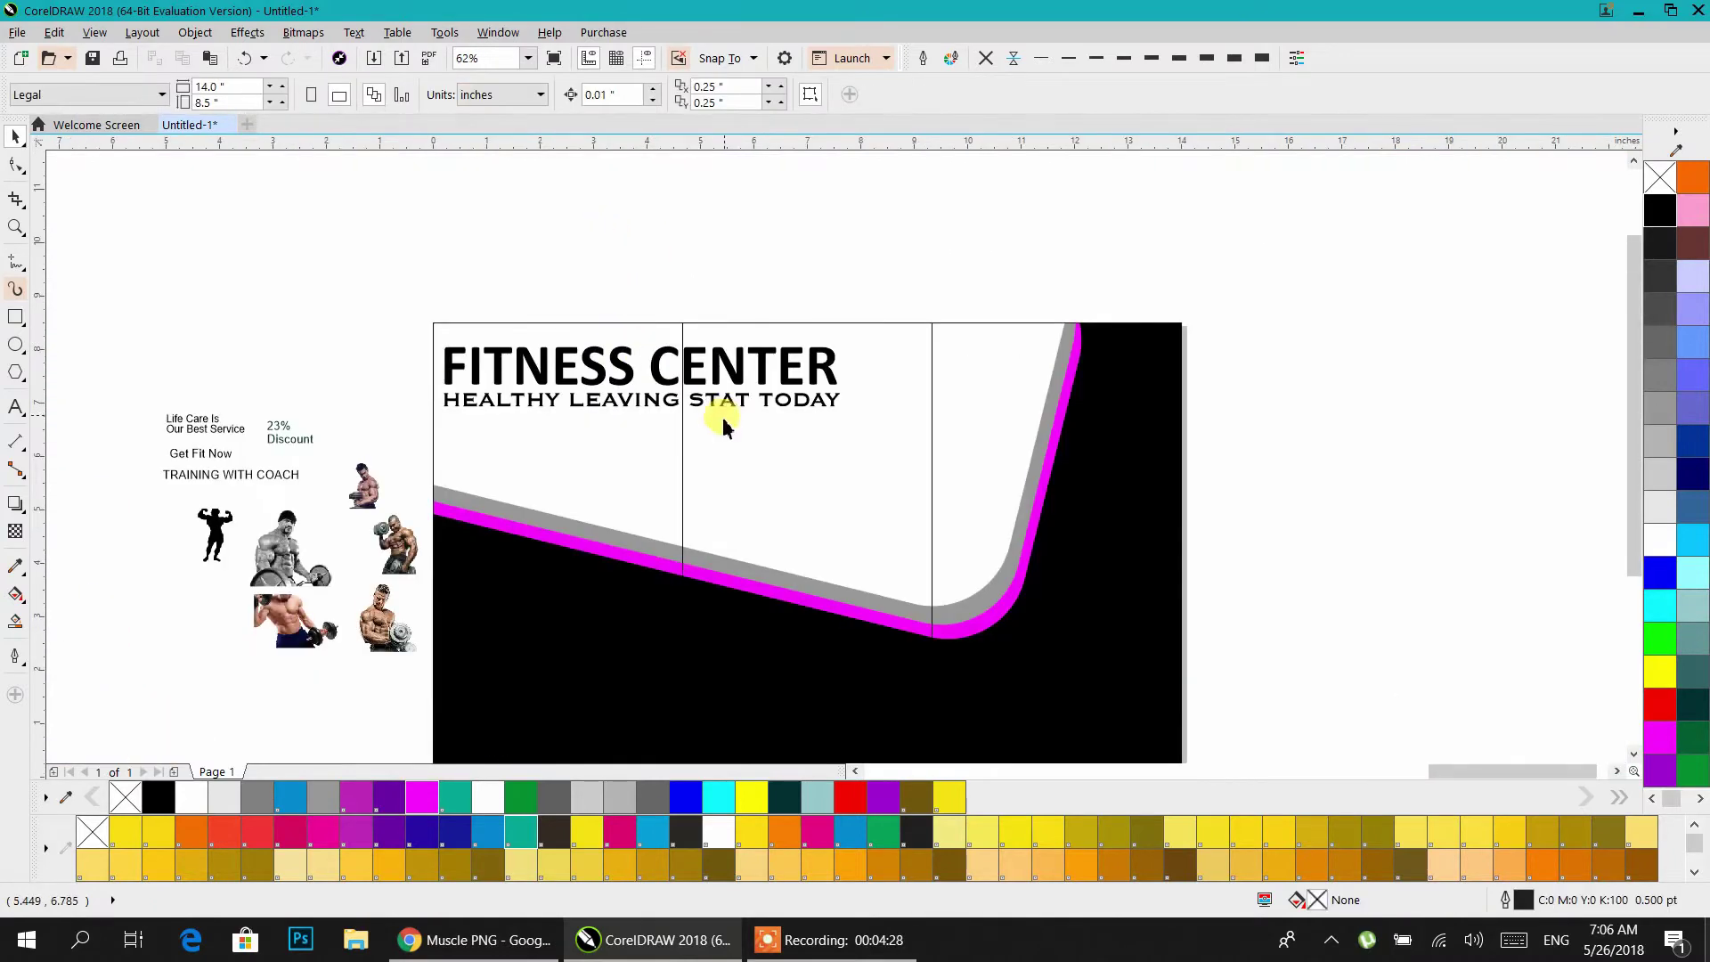
- Enlarge the bodybuilder photo with two dumbbells to about 5 × 6.1 in and PowerClip it into the page background
left_click_drag(345, 559, 1082, 535)
left_click_drag(935, 379, 1418, 440)
right_click(1416, 429)
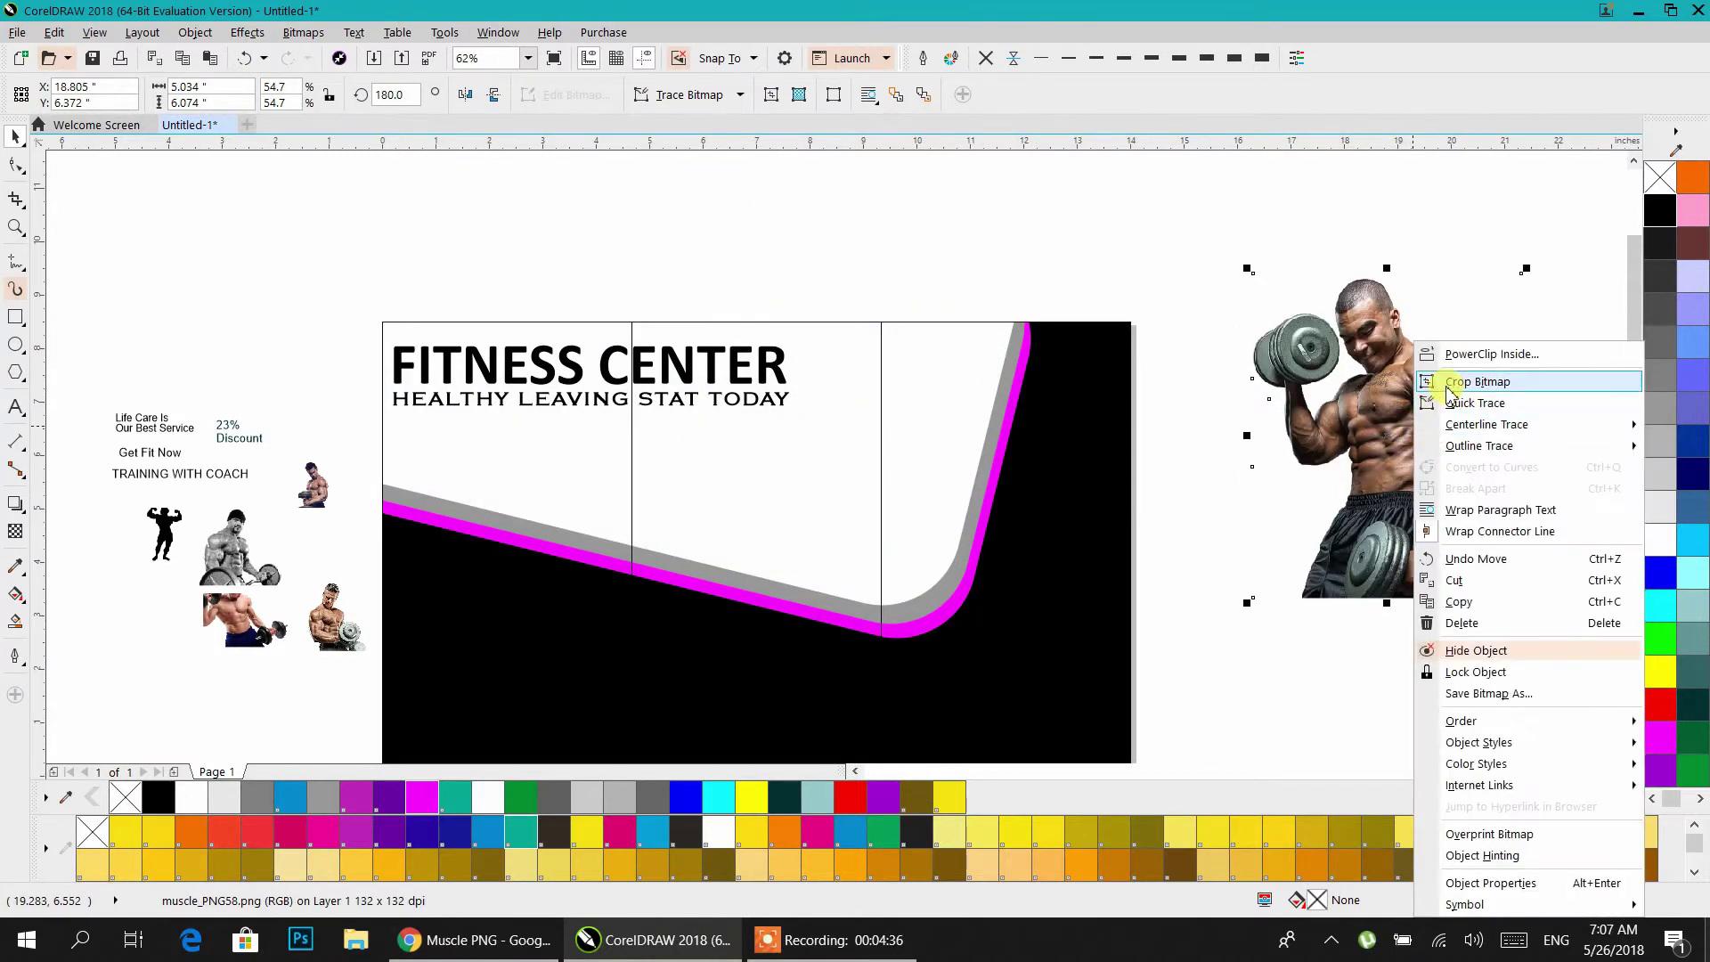
left_click(1013, 396)
left_click(887, 450)
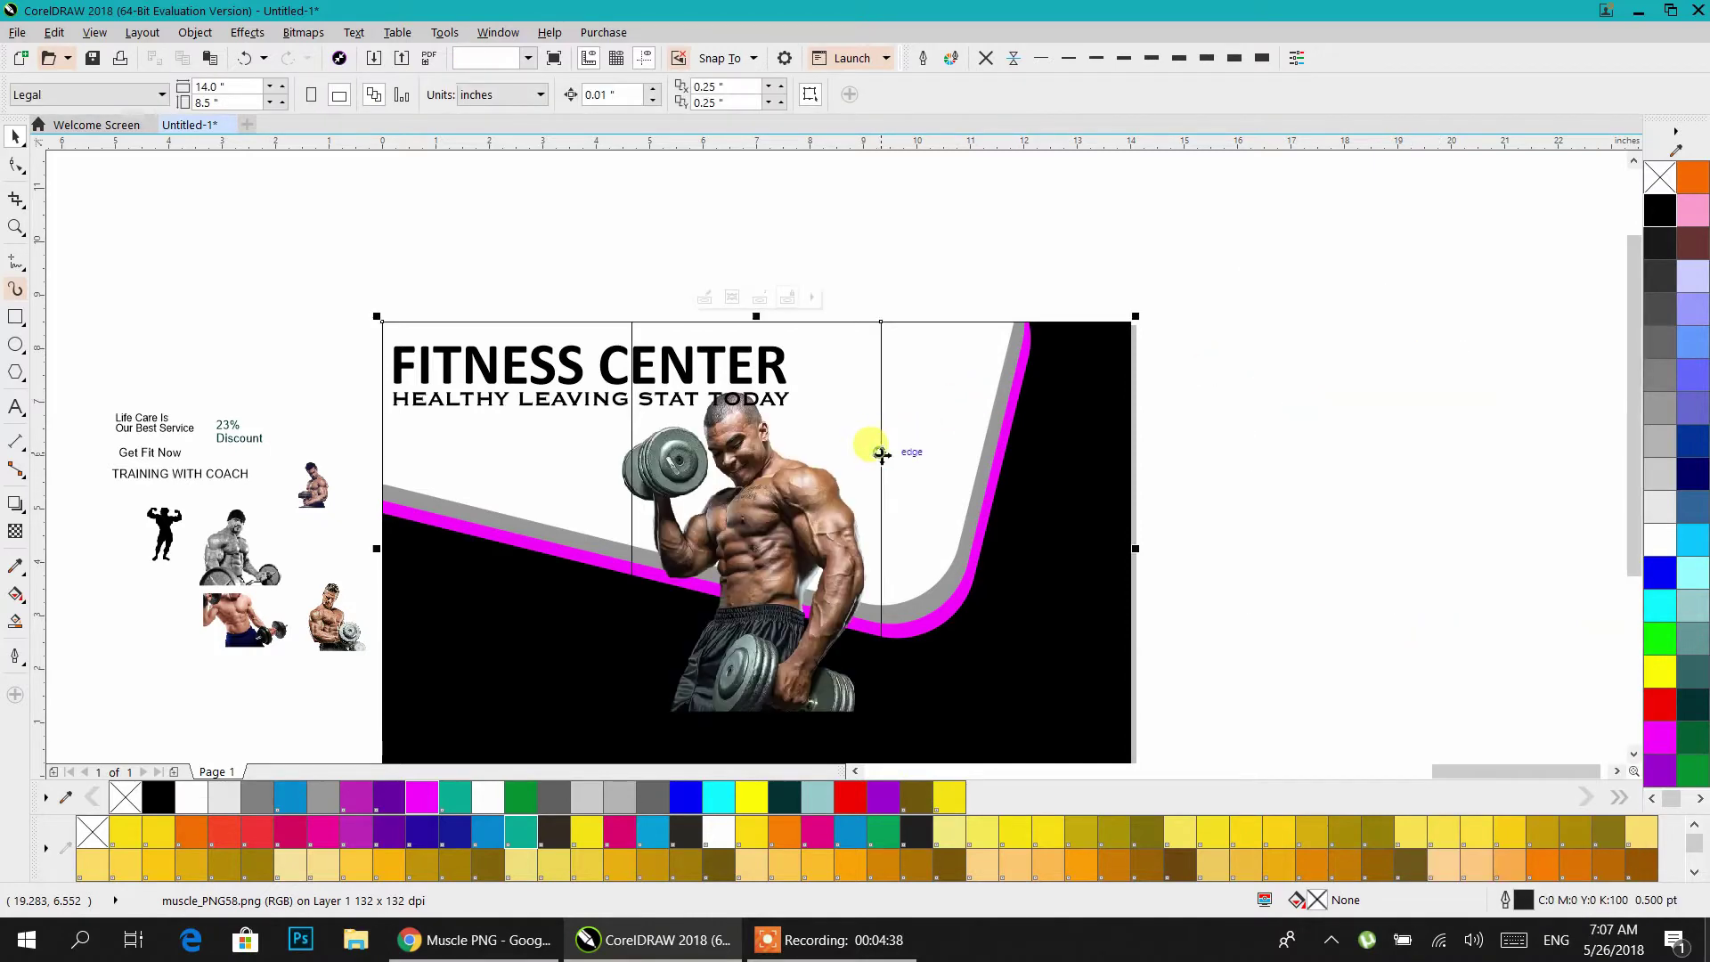
- Within the background's clip contents, PowerClip the photo inside the white rounded rectangle and position it near the rectangle's lower-right corner
double_click(848, 495)
left_click_drag(821, 534, 1340, 530)
right_click(1341, 530)
left_click(1383, 337)
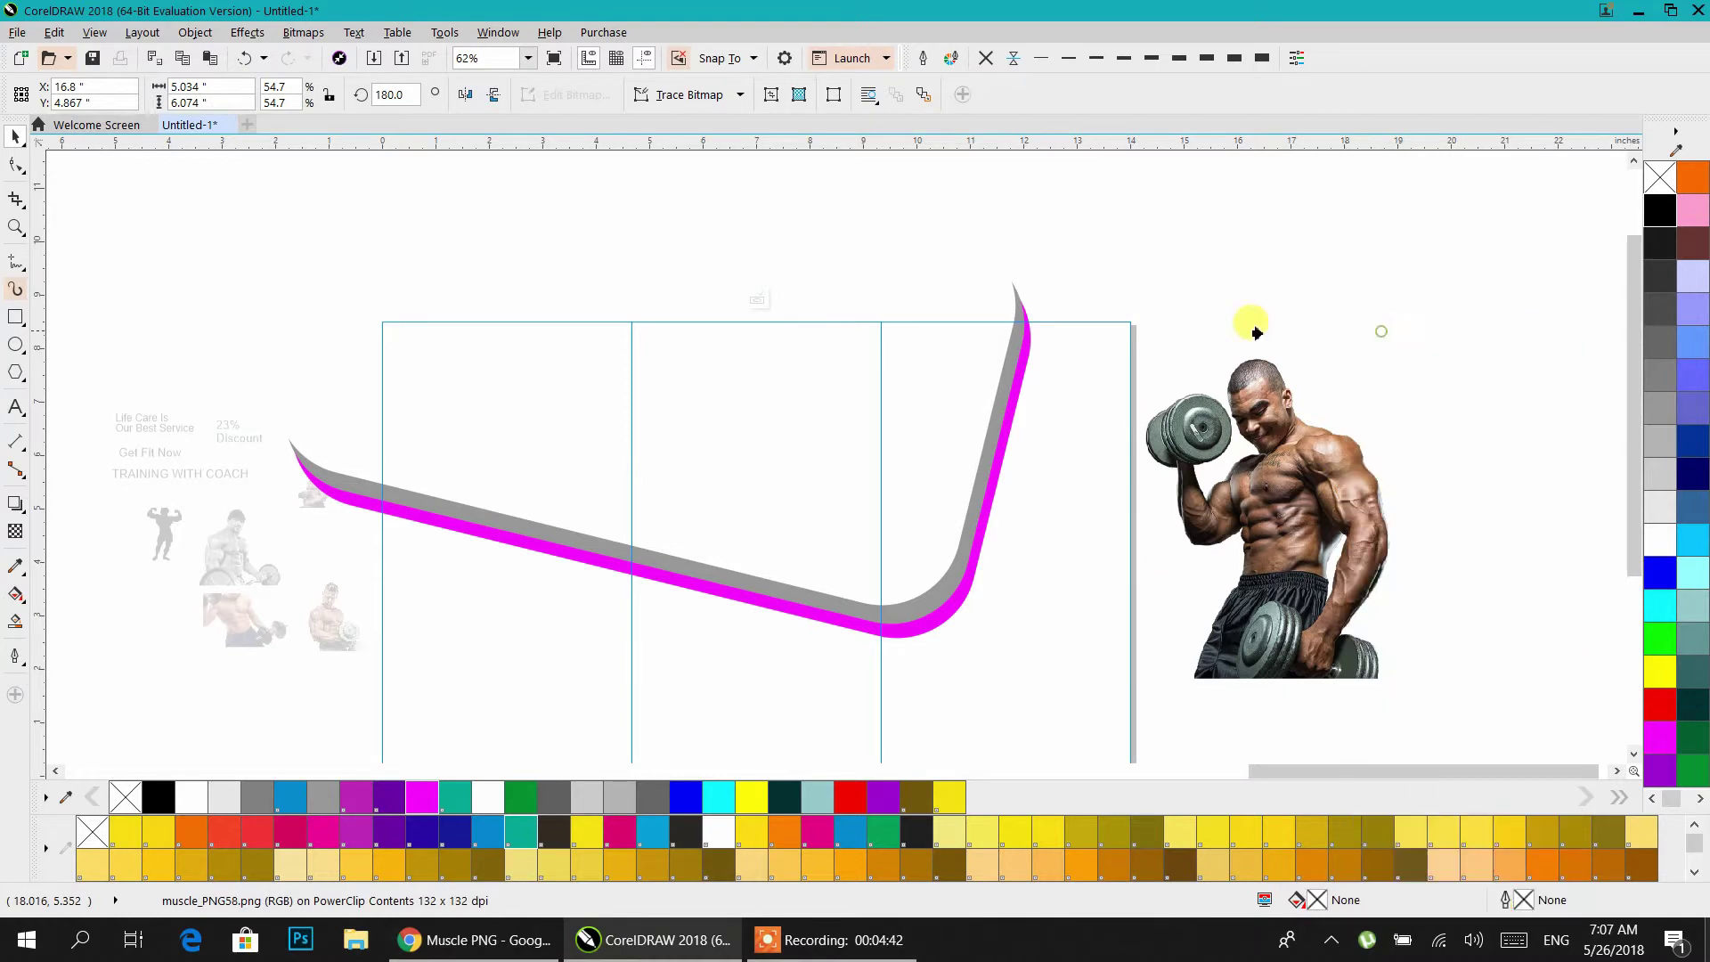
left_click(905, 349)
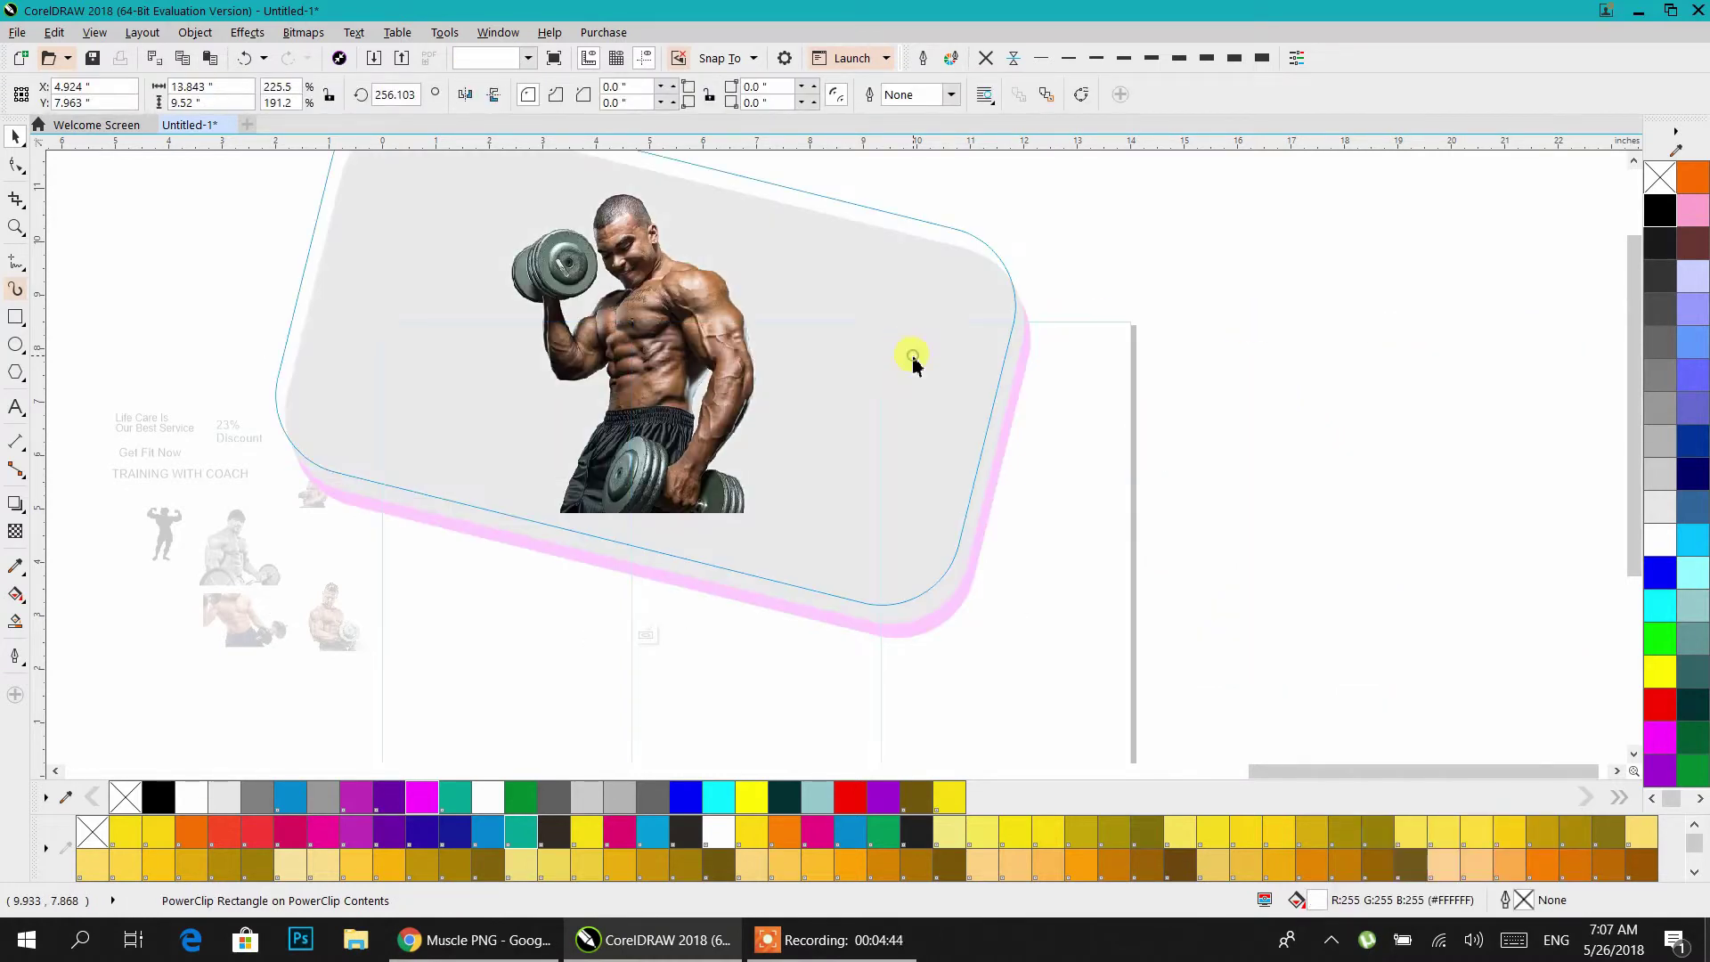
left_click_drag(733, 379, 939, 475)
left_click(1230, 402, "ctrl")
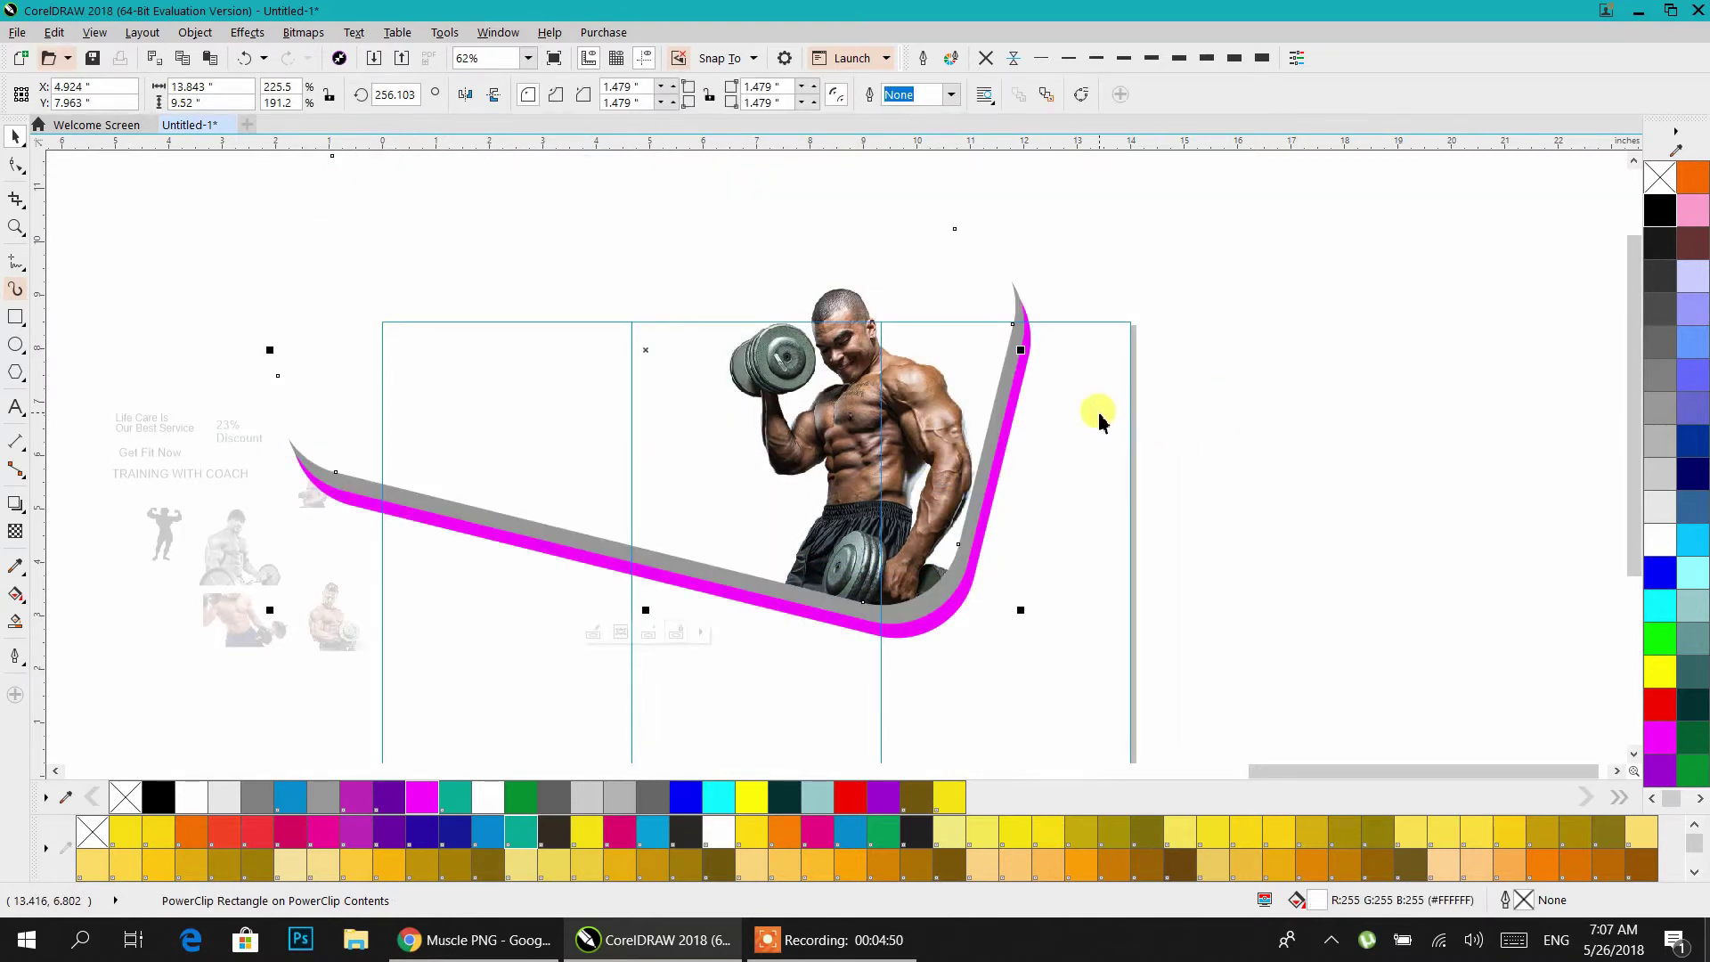
- Shrink the clipped photo to about 4.4 × 5.3 in and nudge it left and slightly up inside the rounded rectangle
left_click(897, 426, "ctrl")
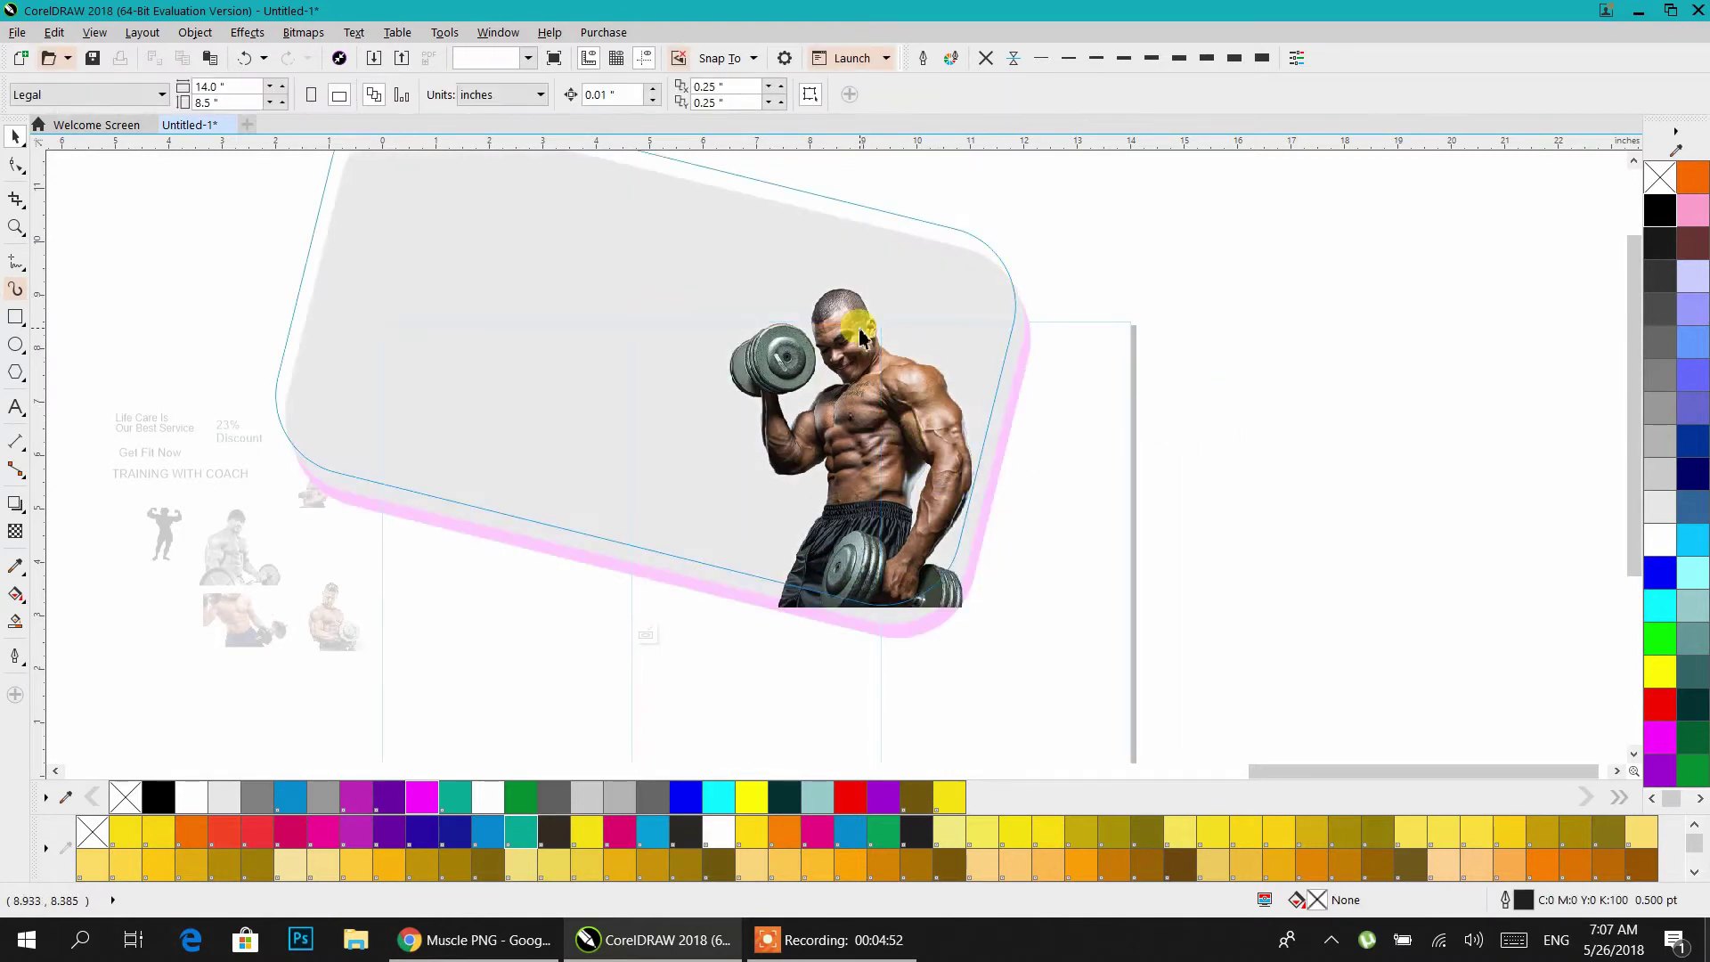
left_click_drag(726, 279, 753, 314)
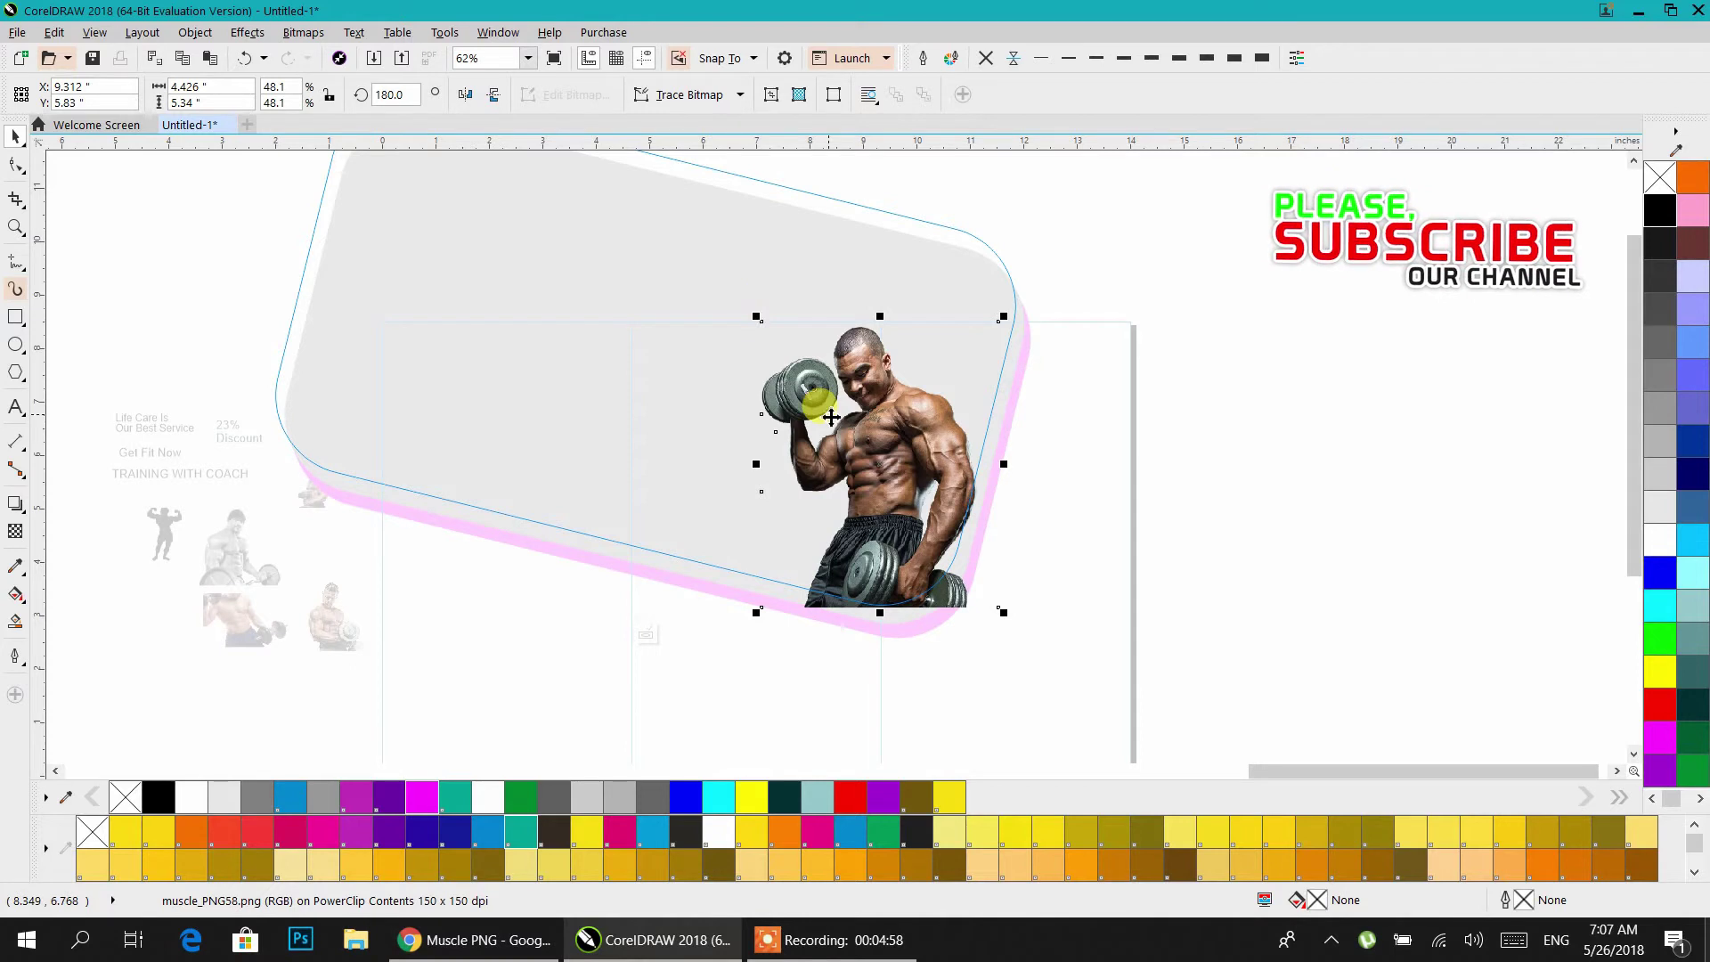
key("Left")
key("Left")
key("Left")
key("Left")
key("Left")
key("Left")
key("Left")
key("Left")
key("Left")
key("Left")
key("Left")
key("Left")
key("Left")
key("Left")
key("Left")
key("Left")
key("Left")
key("Up")
key("Up")
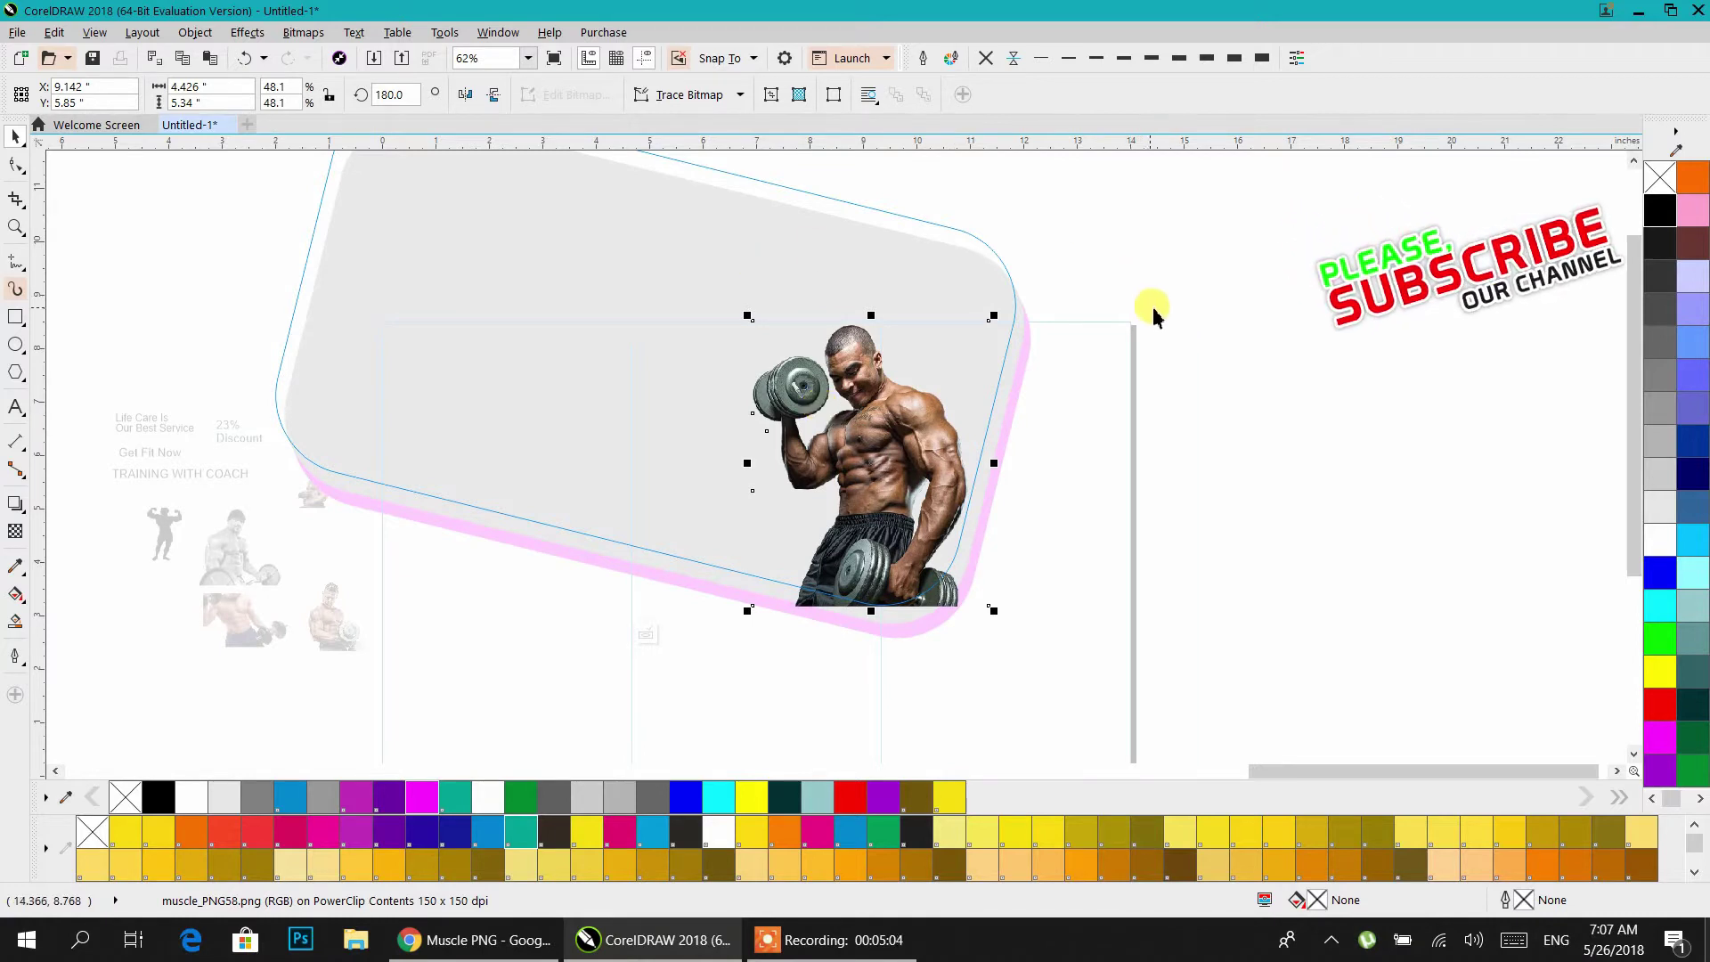
left_click(1194, 292, "ctrl")
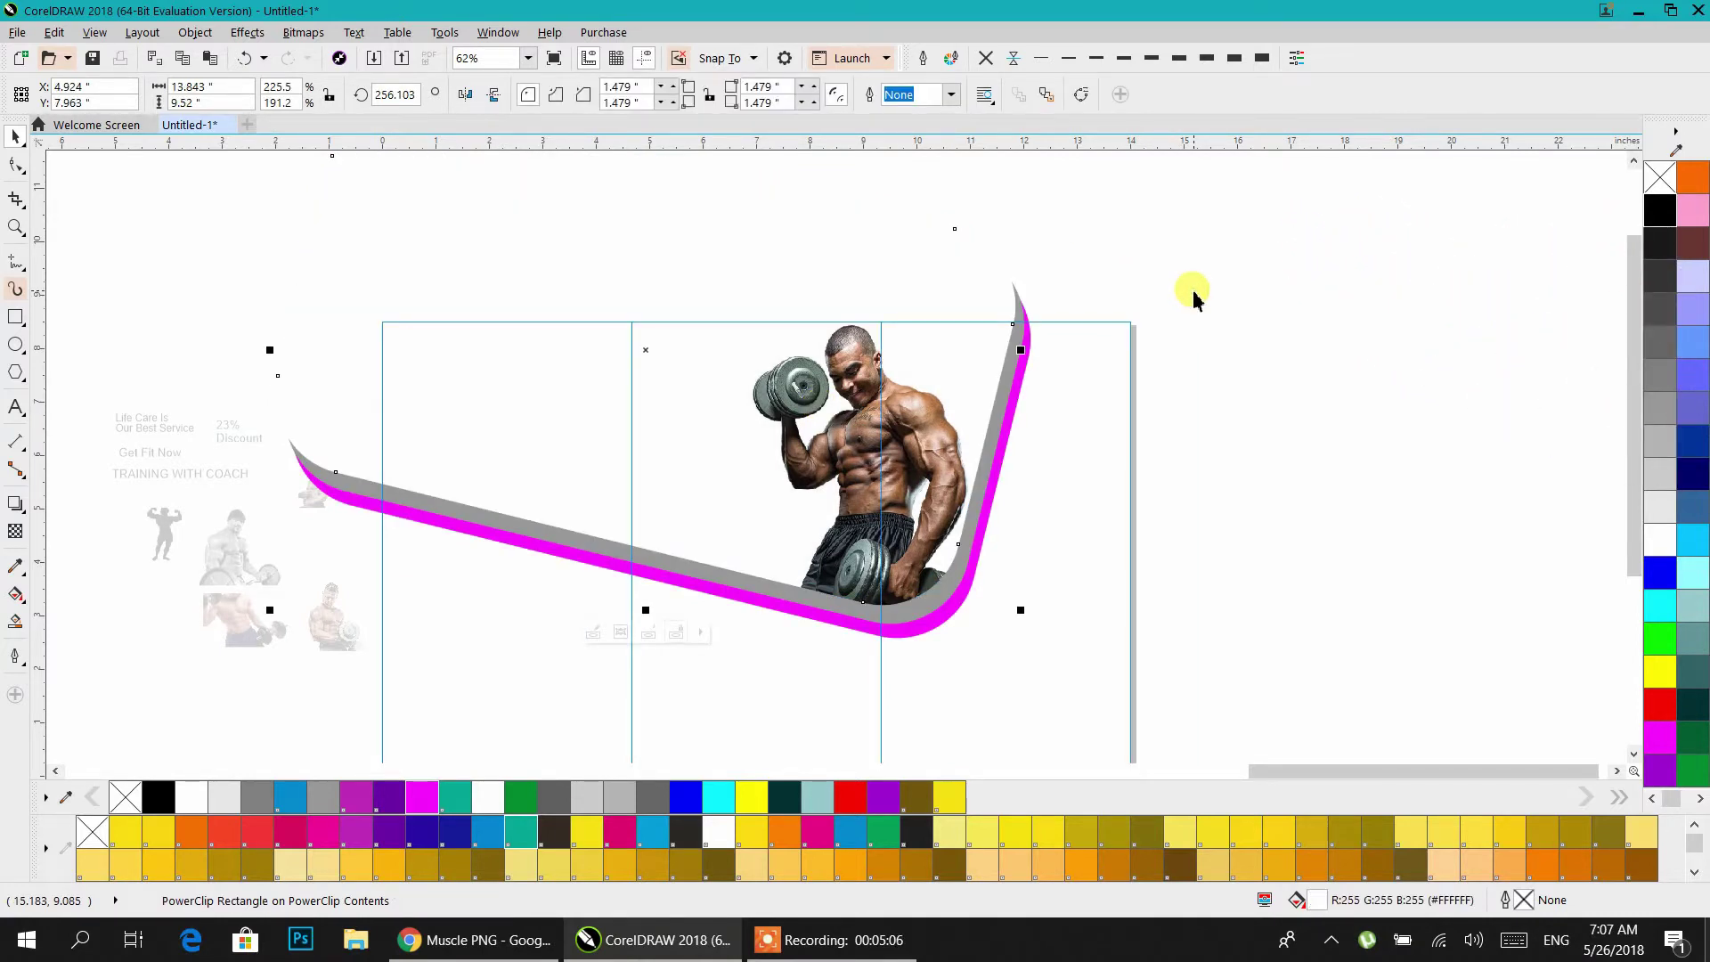
- Mirror the clipped bodybuilder photo horizontally and finish editing the clip contents
double_click(929, 406)
double_click(929, 405)
left_click(912, 419)
left_click(459, 103)
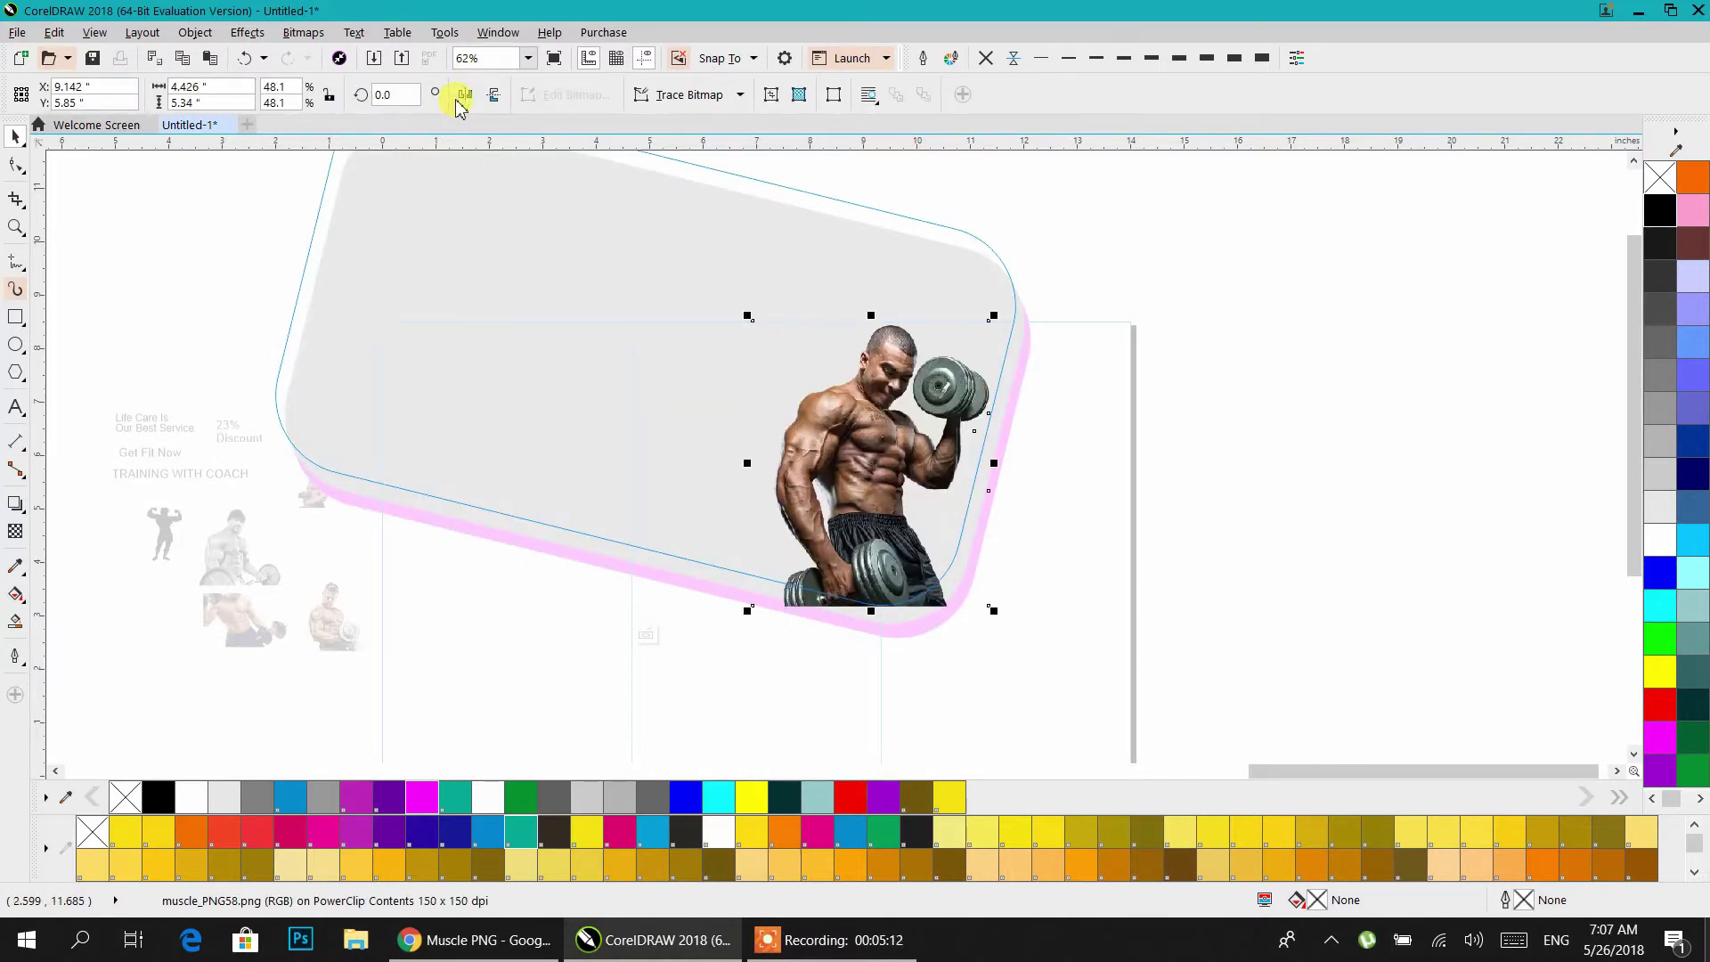
left_click(1185, 297)
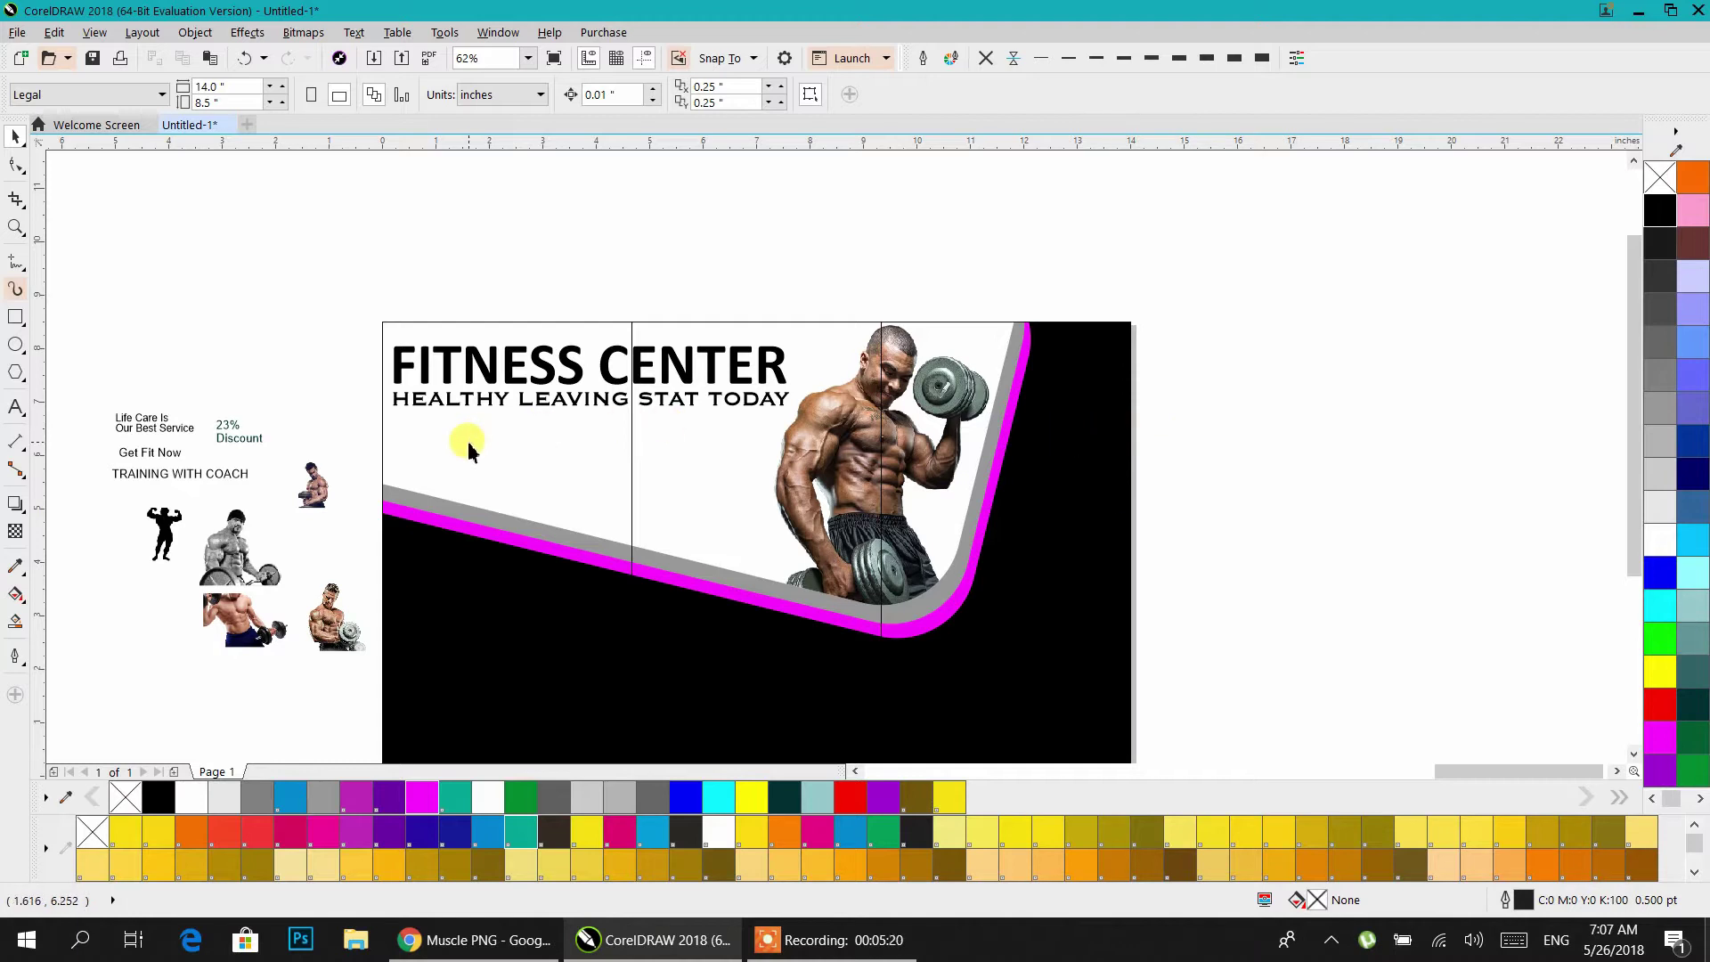
- Place the Life Care Is Our Best Service text under the tagline, enlarge it to about 5.1 in wide and set its font to Exotc350 Bd BT
scroll(462, 468, "down", 2)
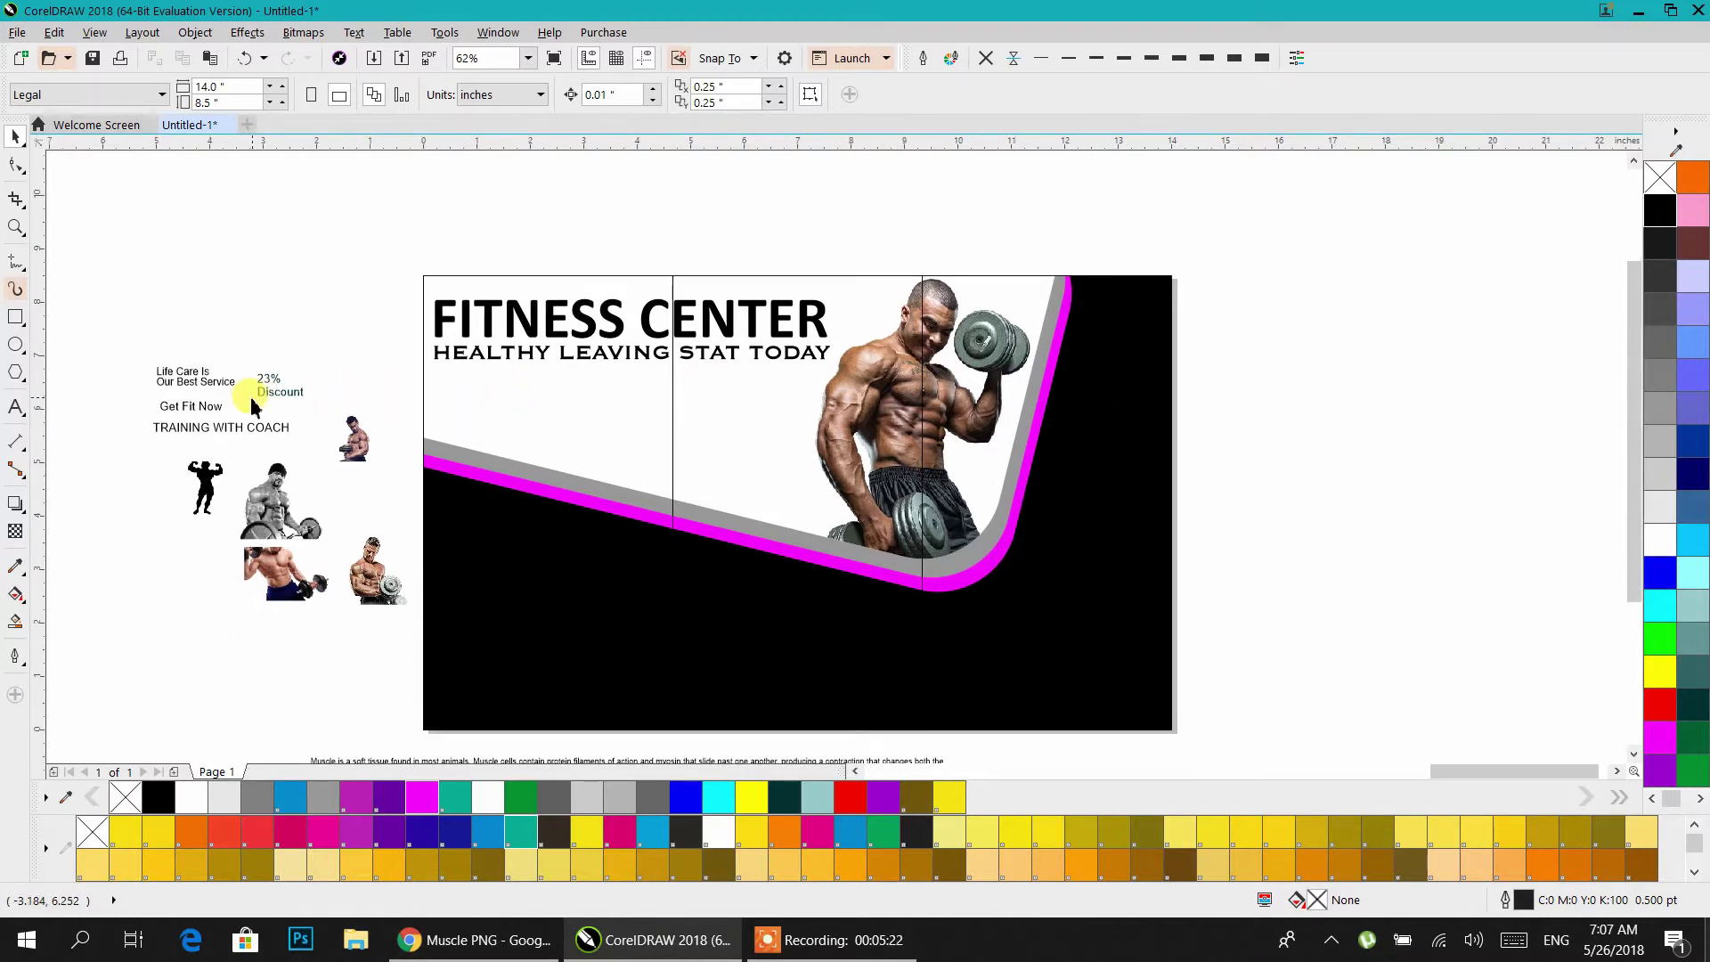
left_click_drag(199, 381, 716, 524)
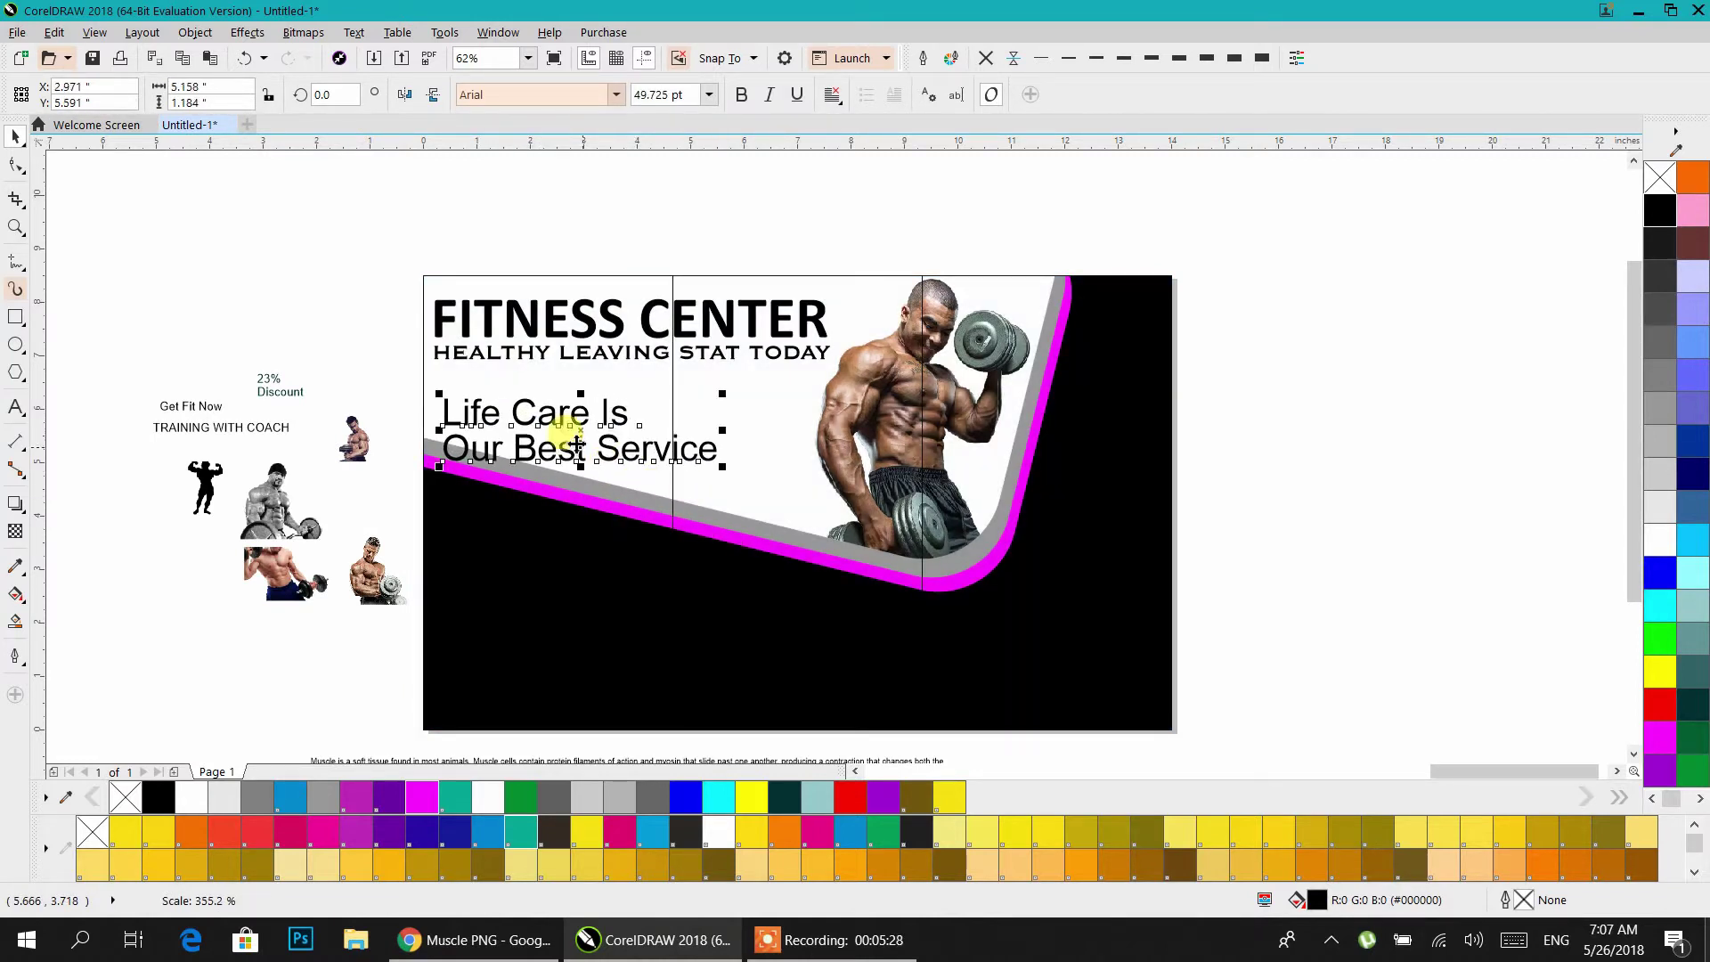
left_click(614, 98)
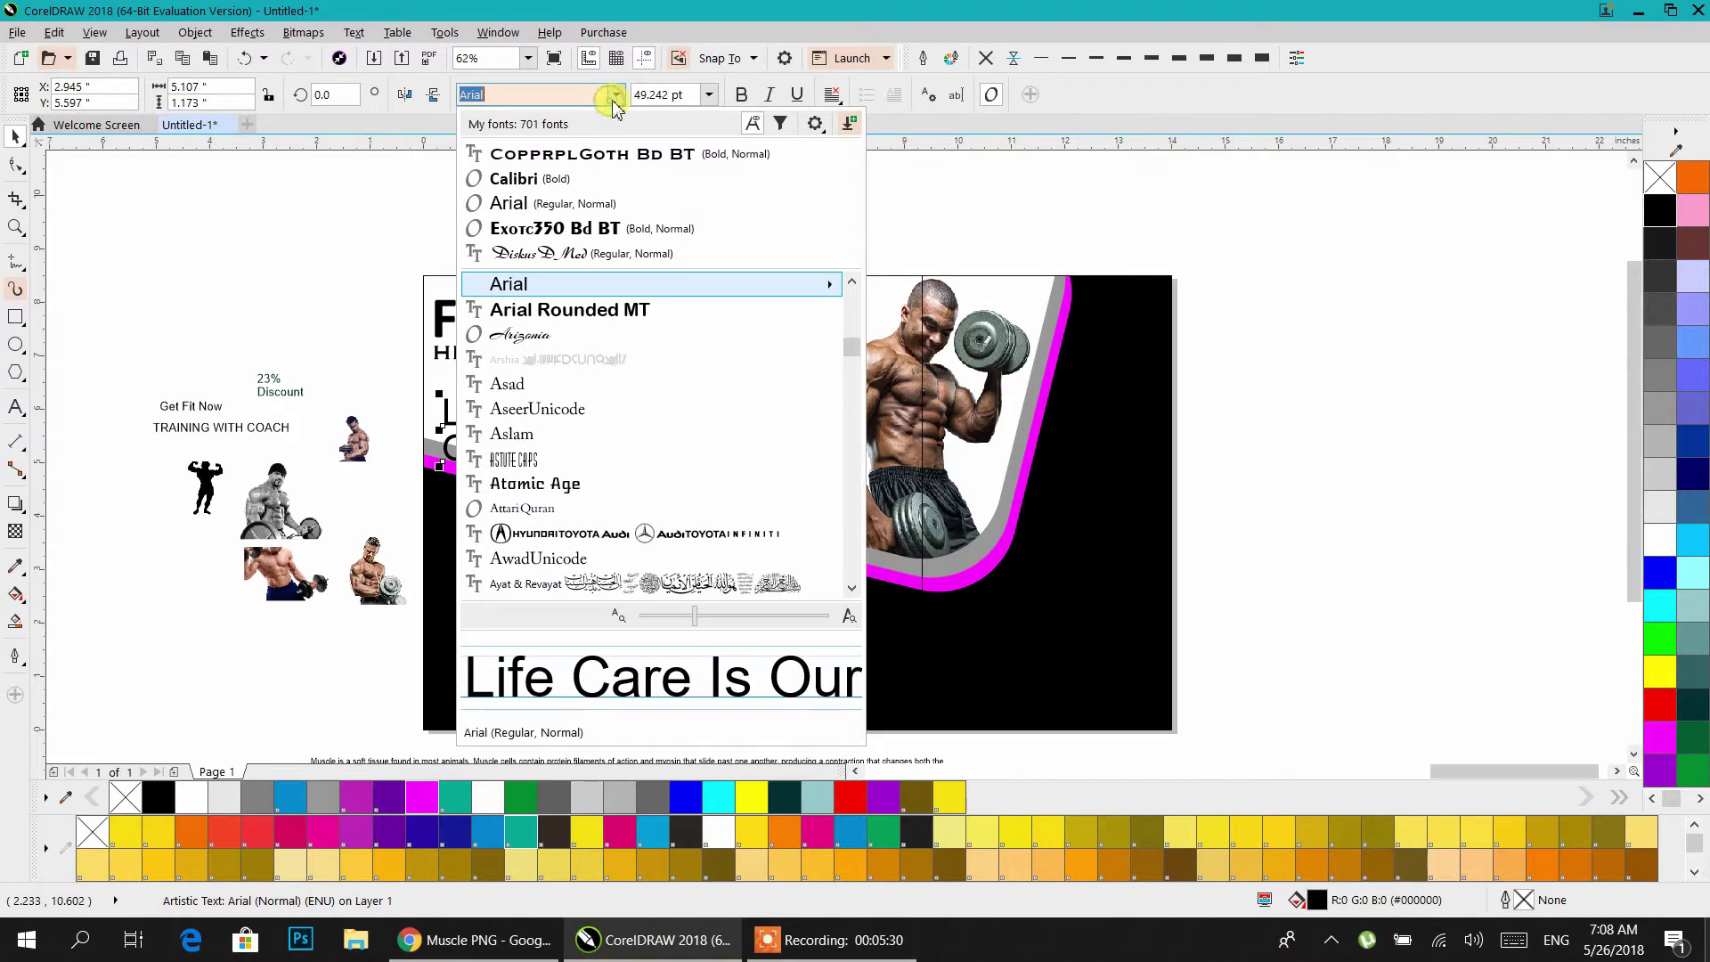
left_click(579, 239)
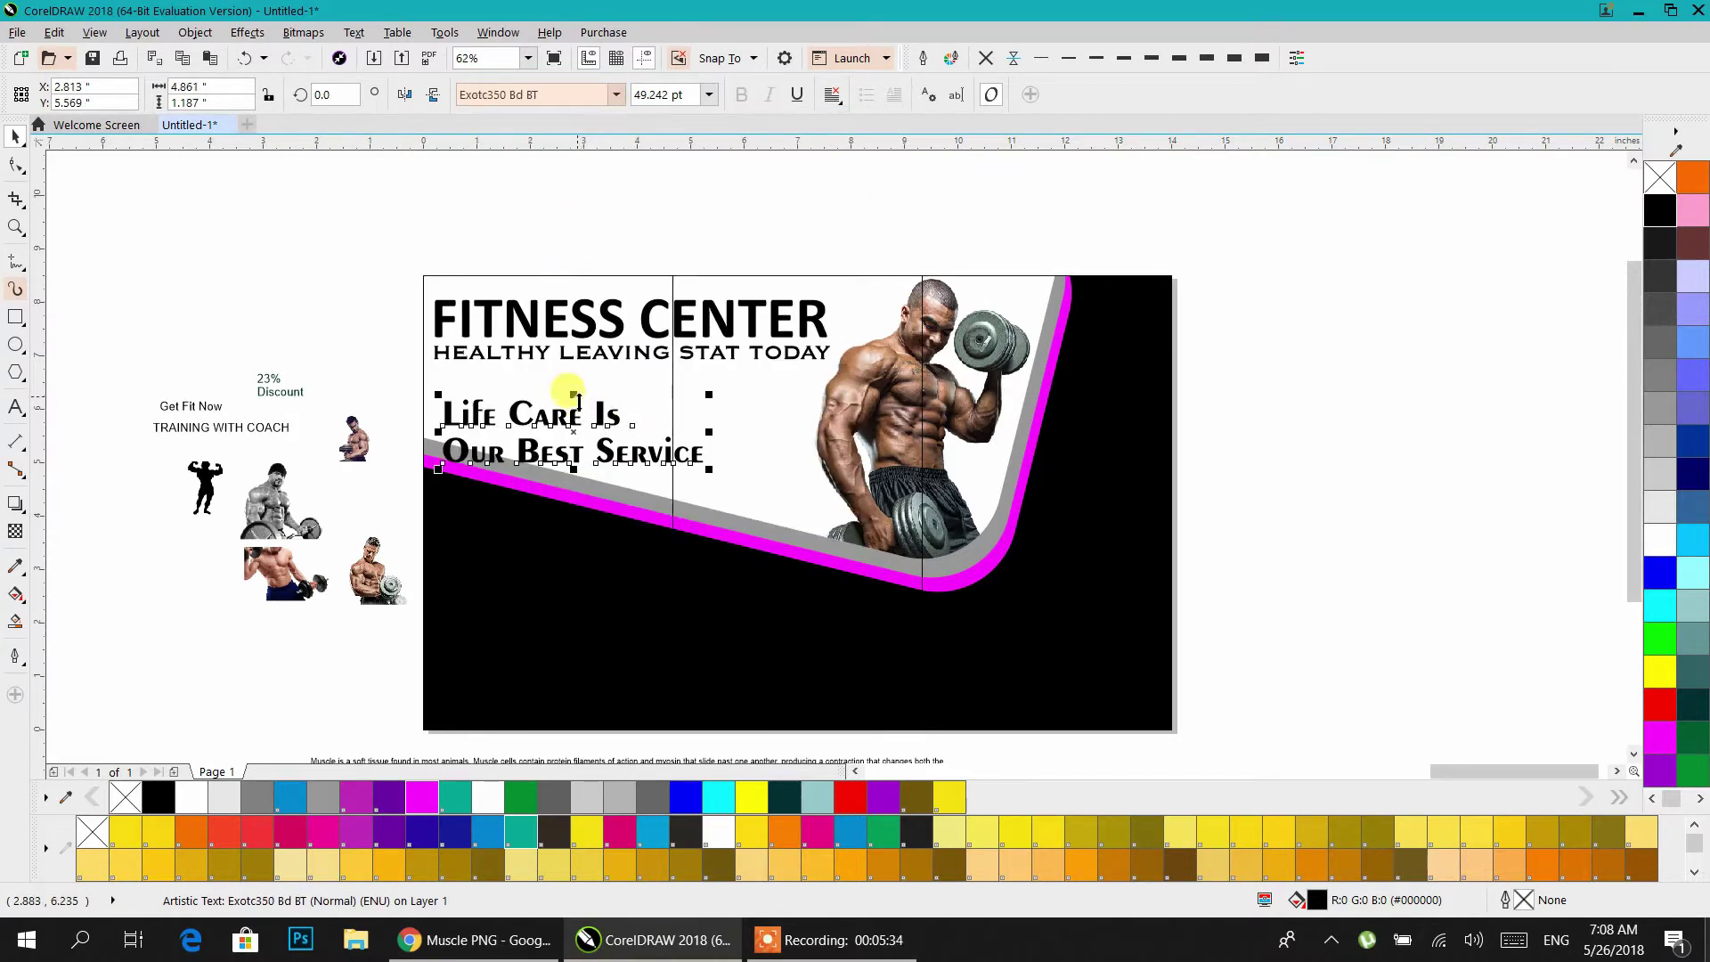
- Move the Life Care Is Our Best Service text right, shrink it slightly and centre it roughly beneath the tagline
left_click_drag(573, 414, 636, 417)
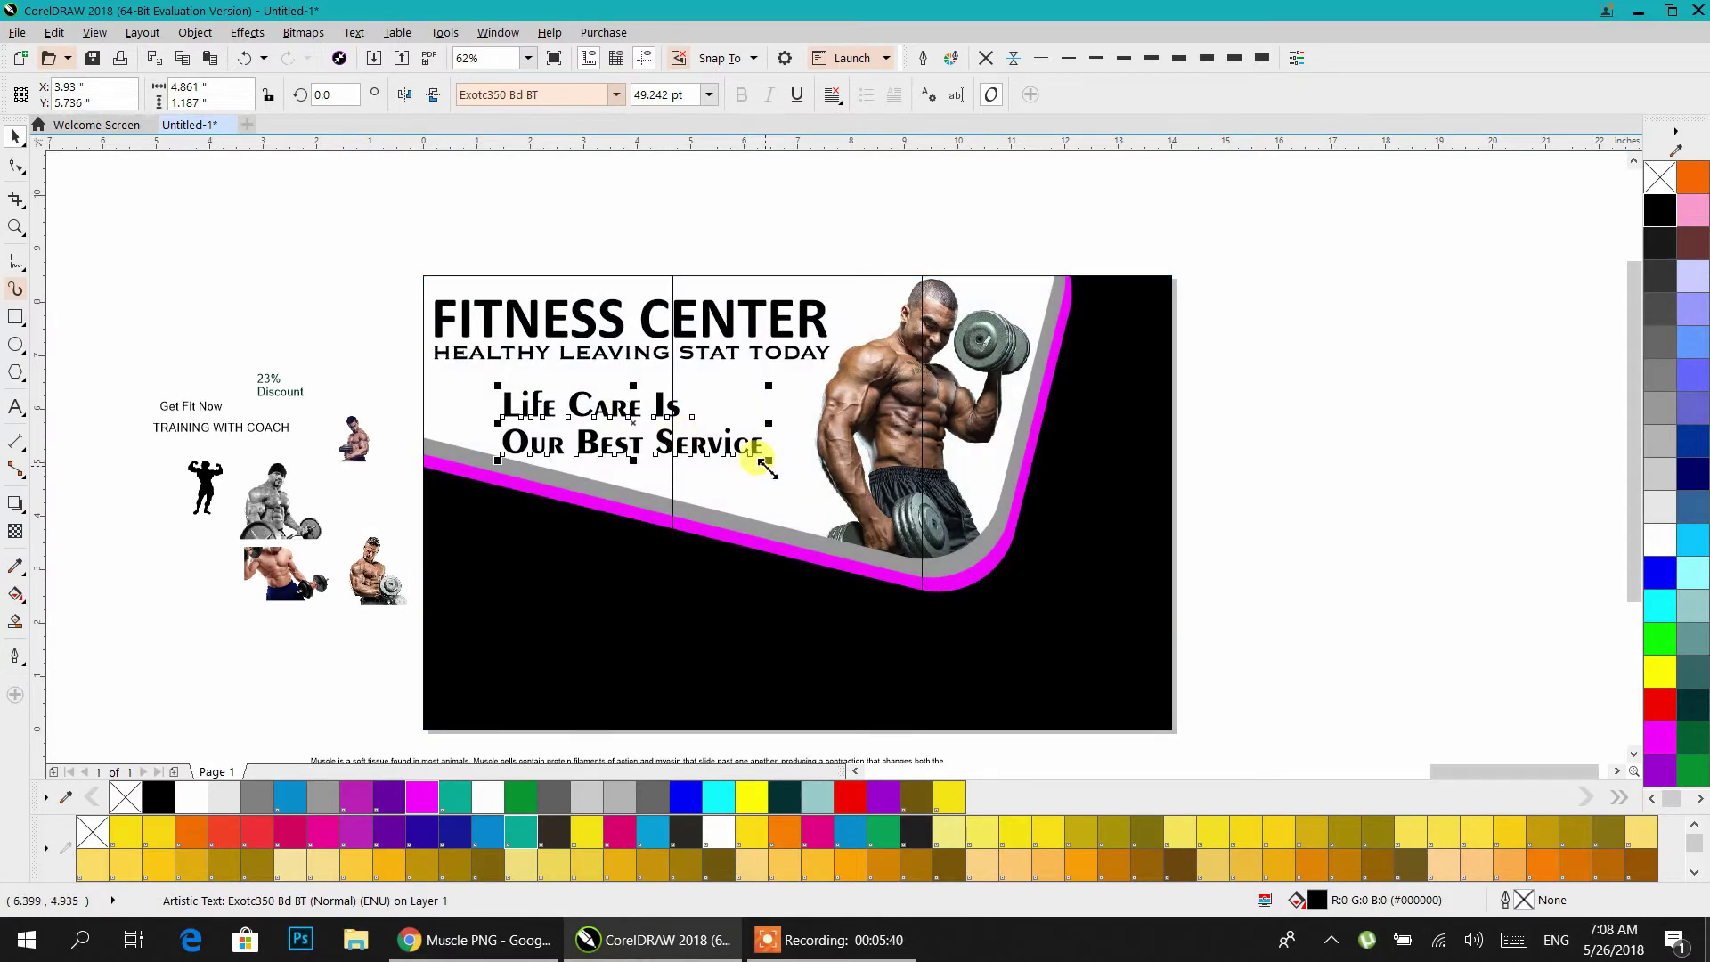
left_click_drag(766, 467, 755, 458)
left_click_drag(662, 409, 650, 406)
left_click(453, 250)
- Place the 23% Discount text in the page's black upper-right area in yellow and set 23% to 36 pt
left_click_drag(276, 384, 1074, 326)
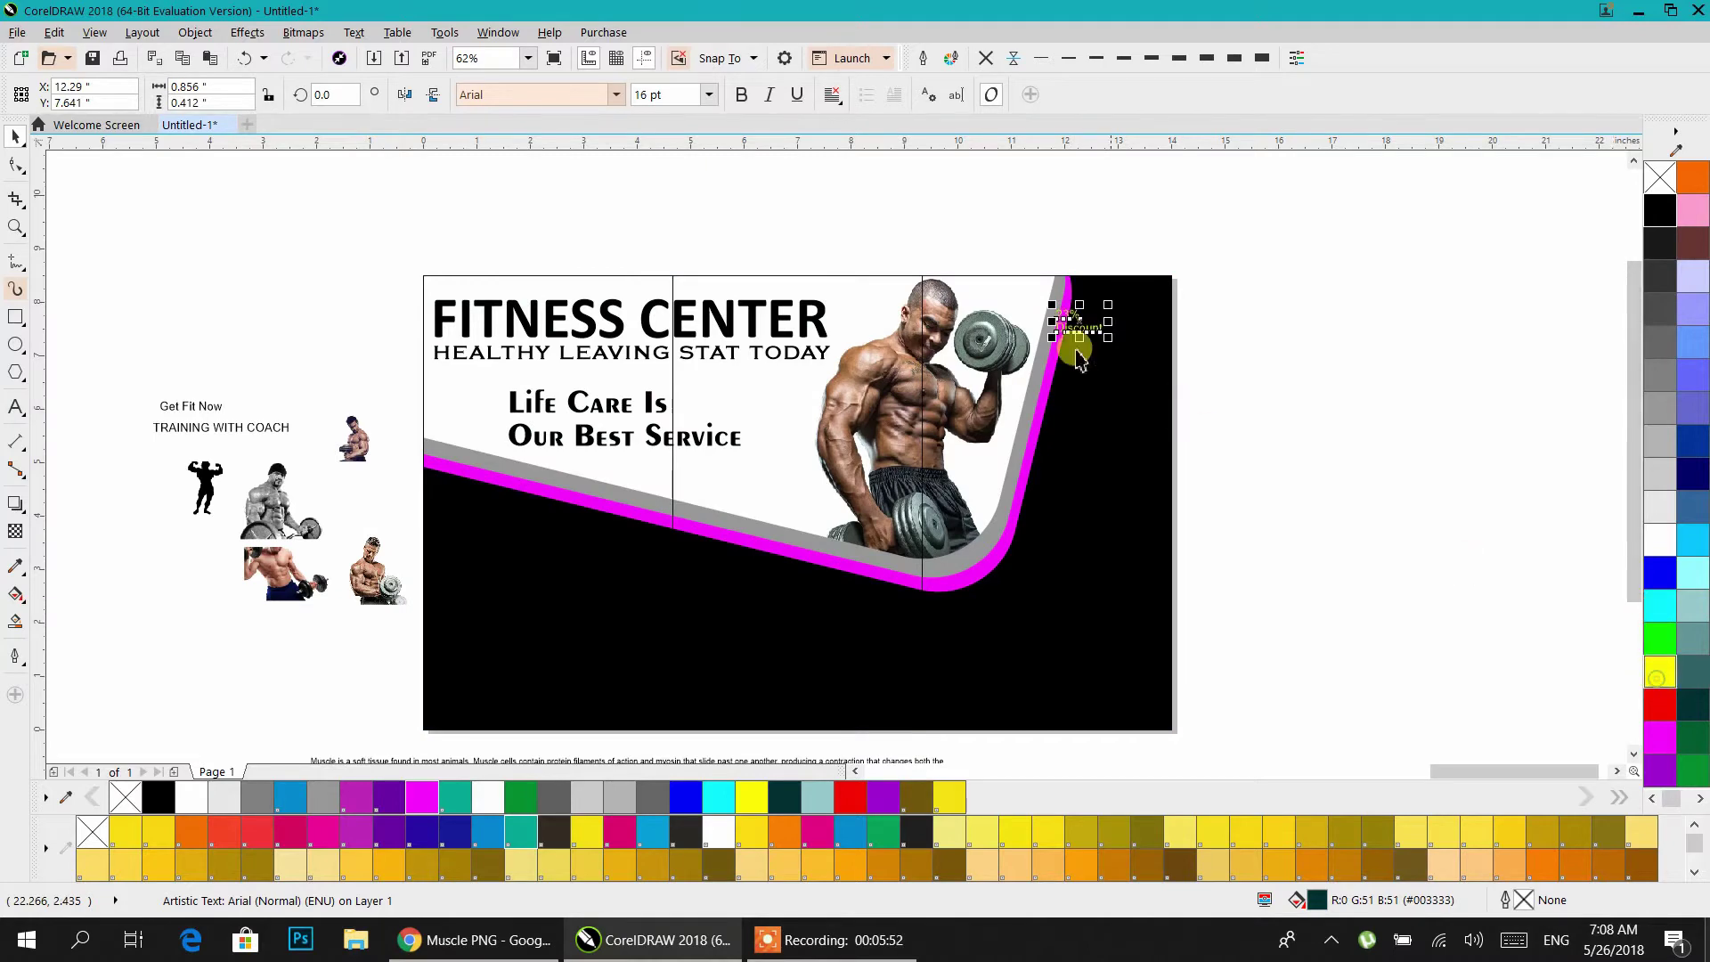
scroll(1079, 356, "up", 6)
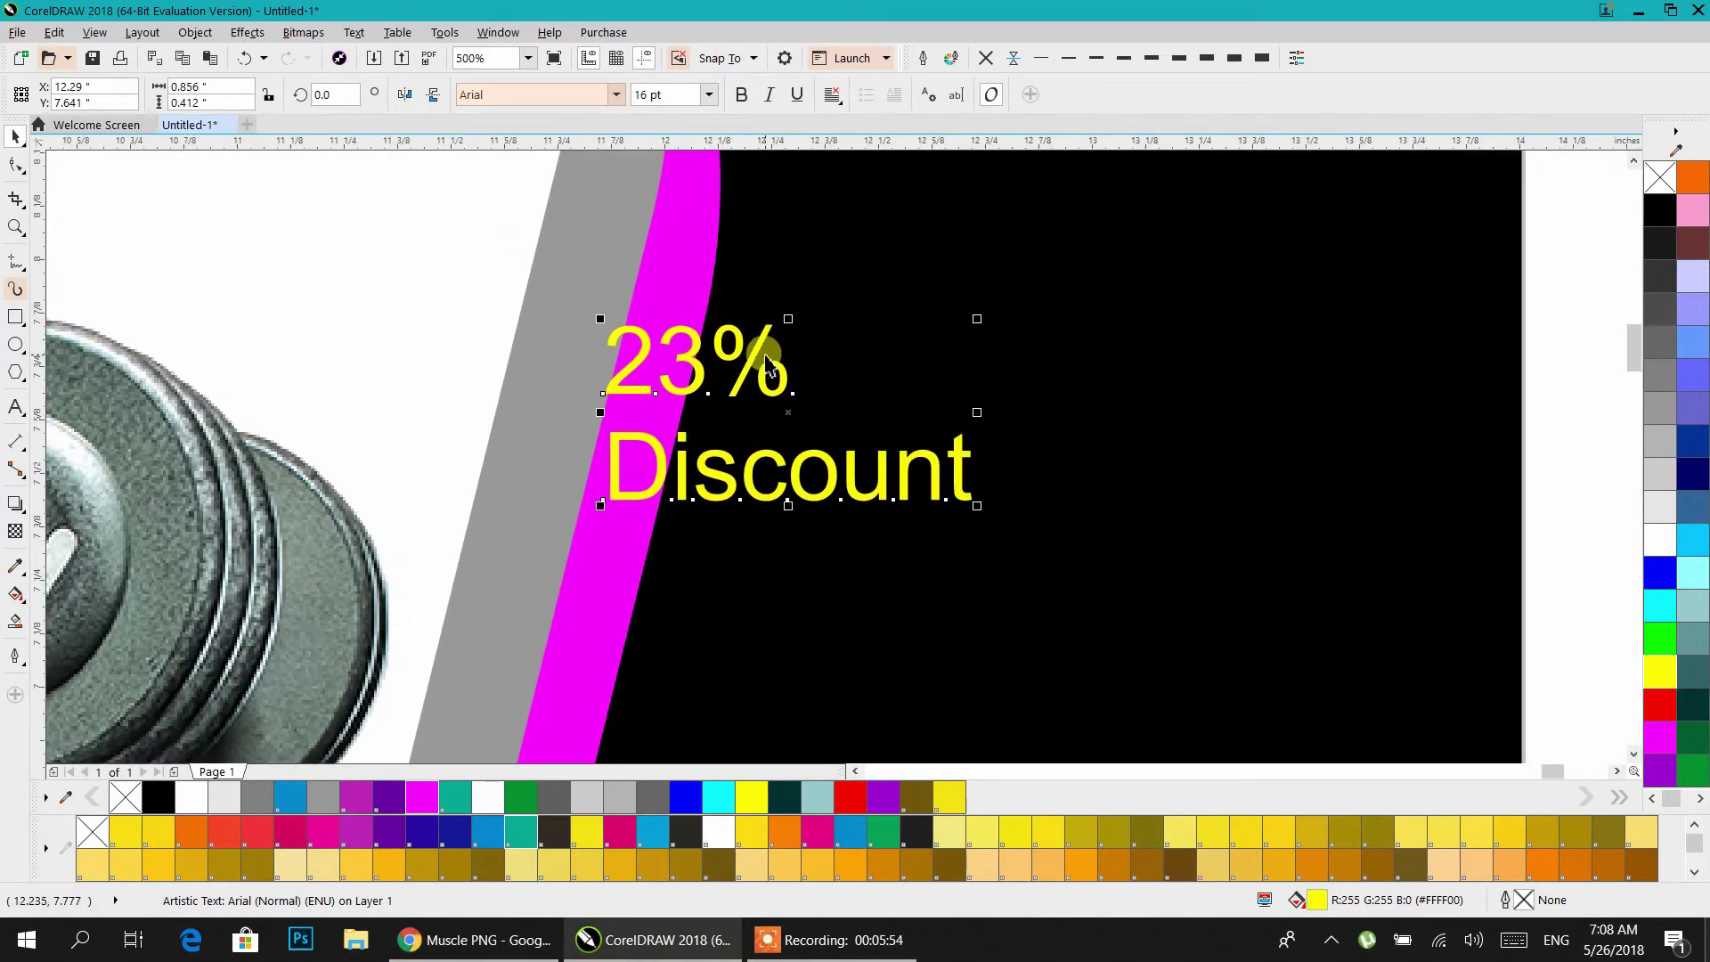
double_click(762, 359)
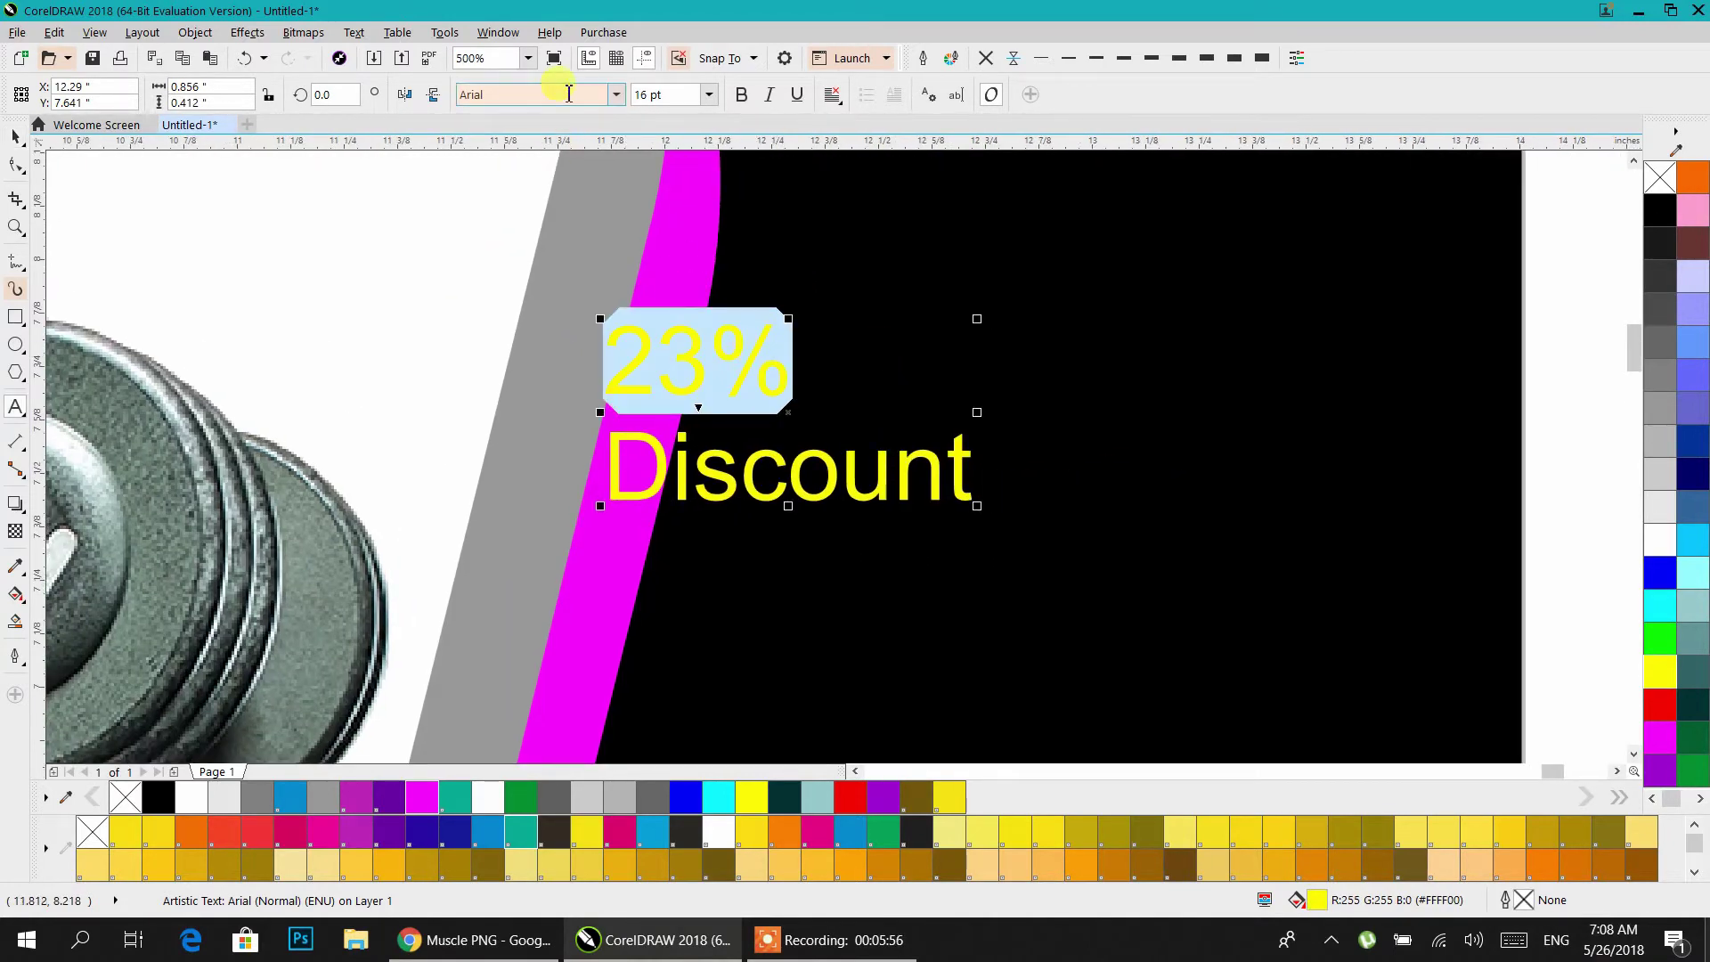
left_click(710, 96)
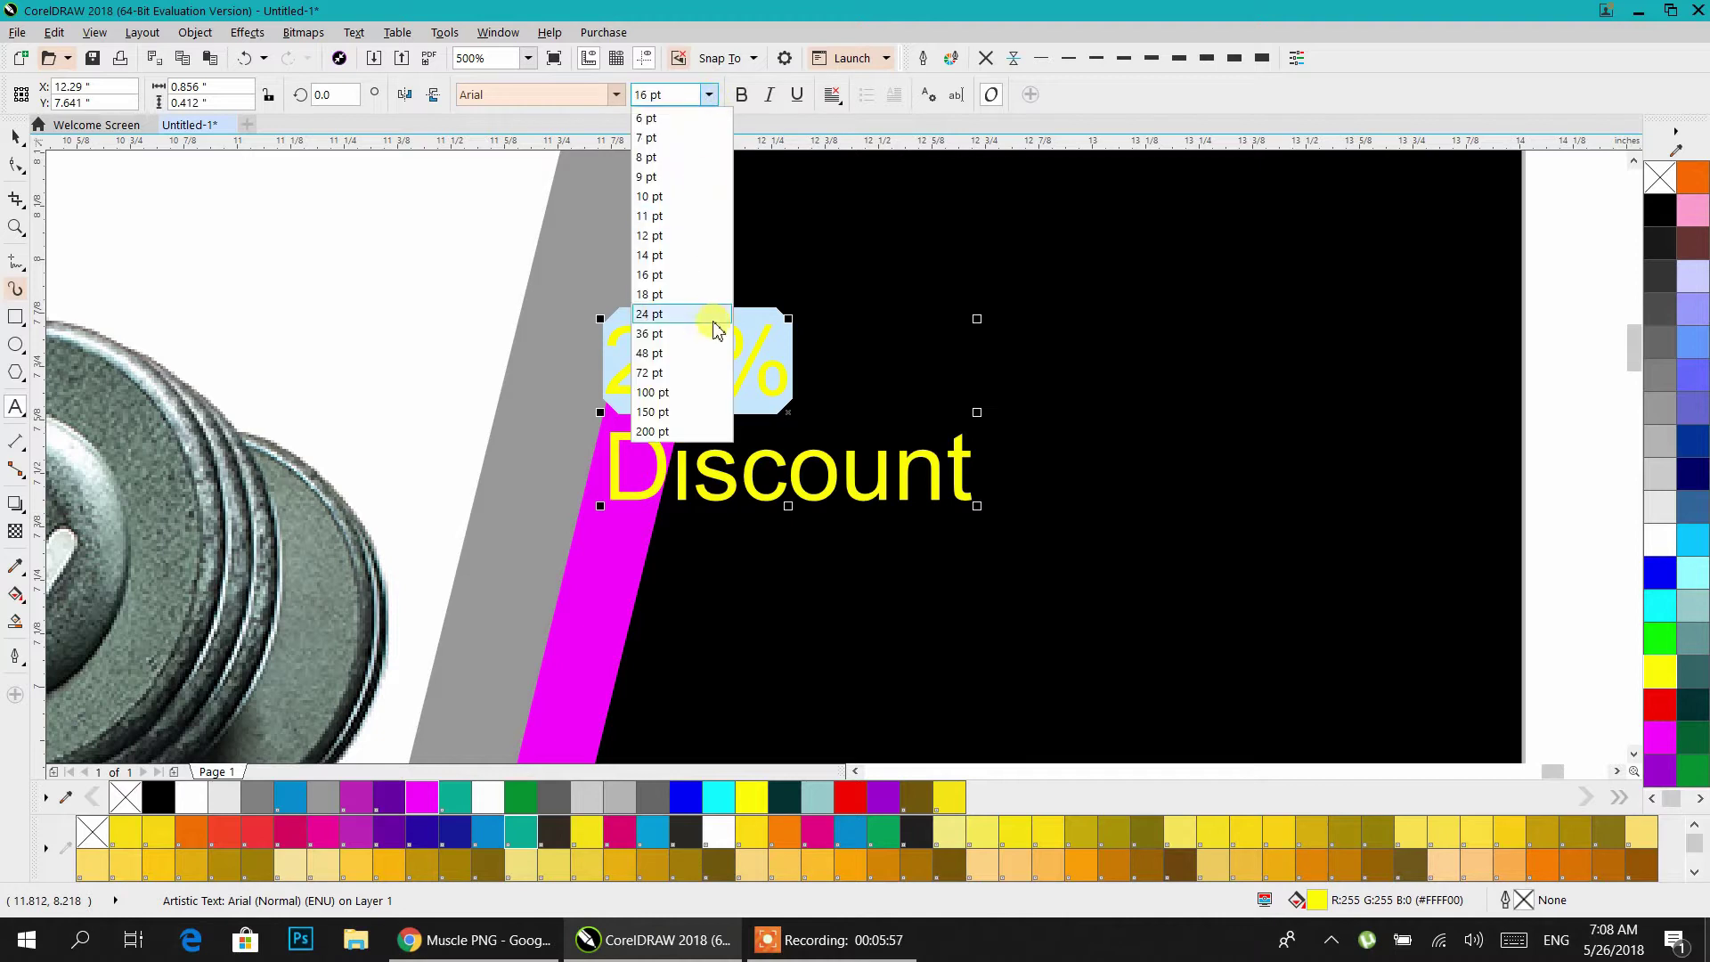
left_click(669, 334)
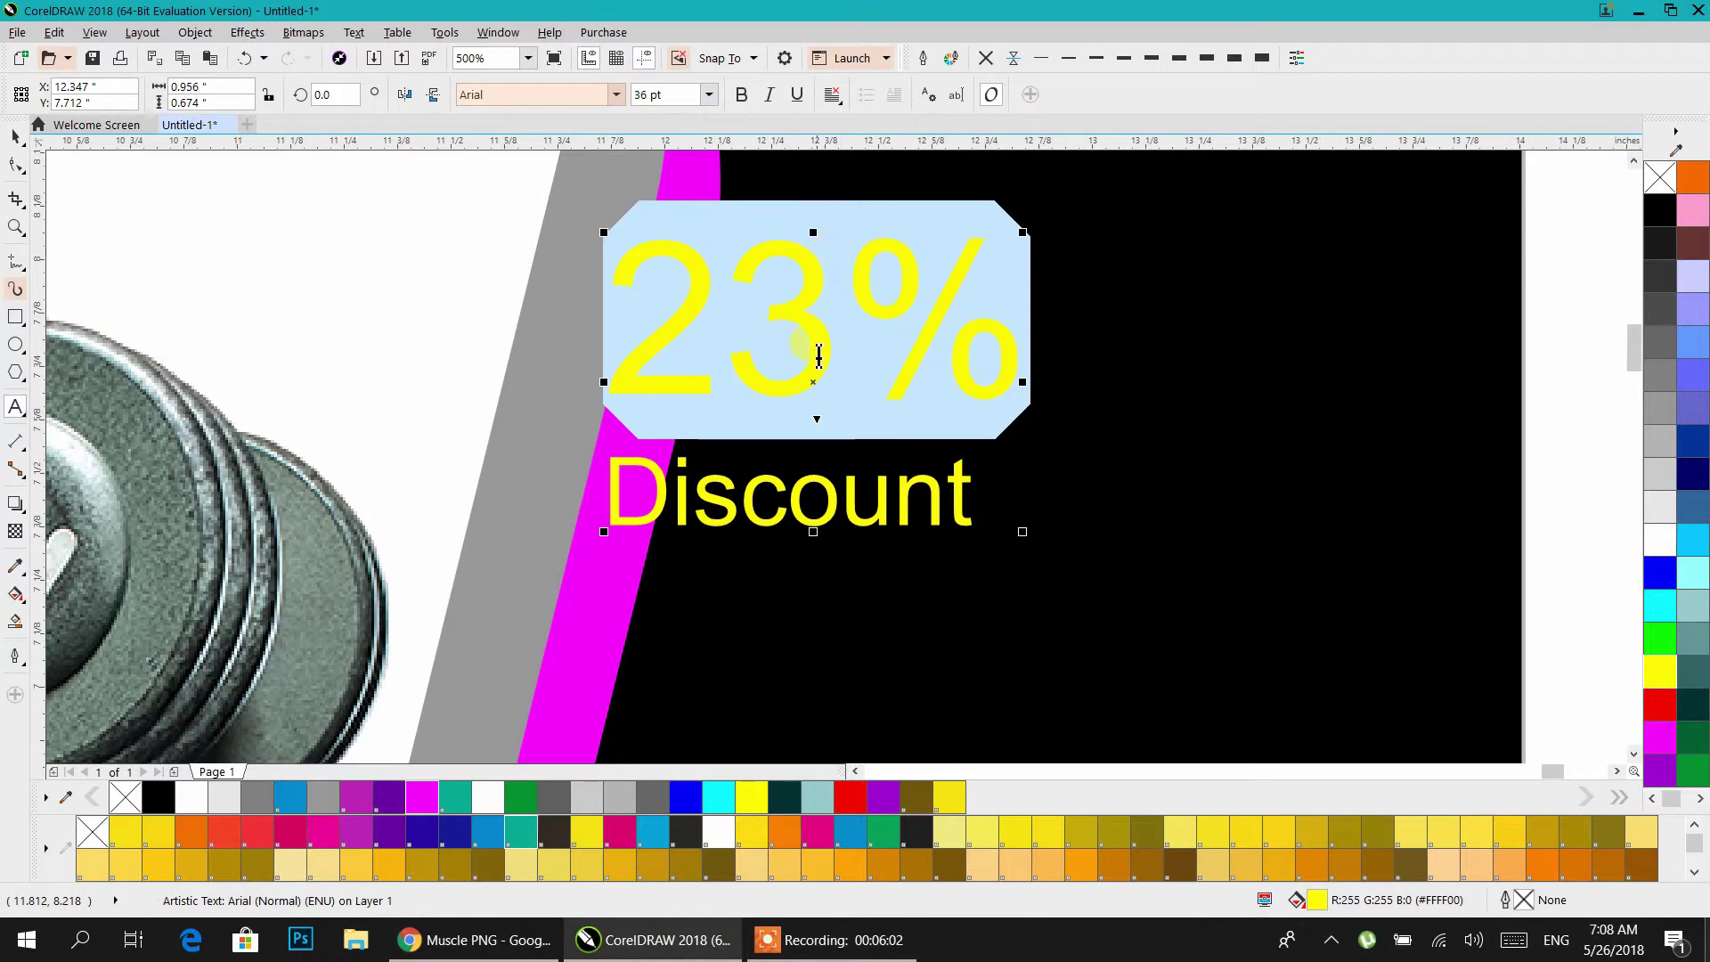
- Apply Force Justify to both lines of the discount text and make 23% bold
left_click(803, 458)
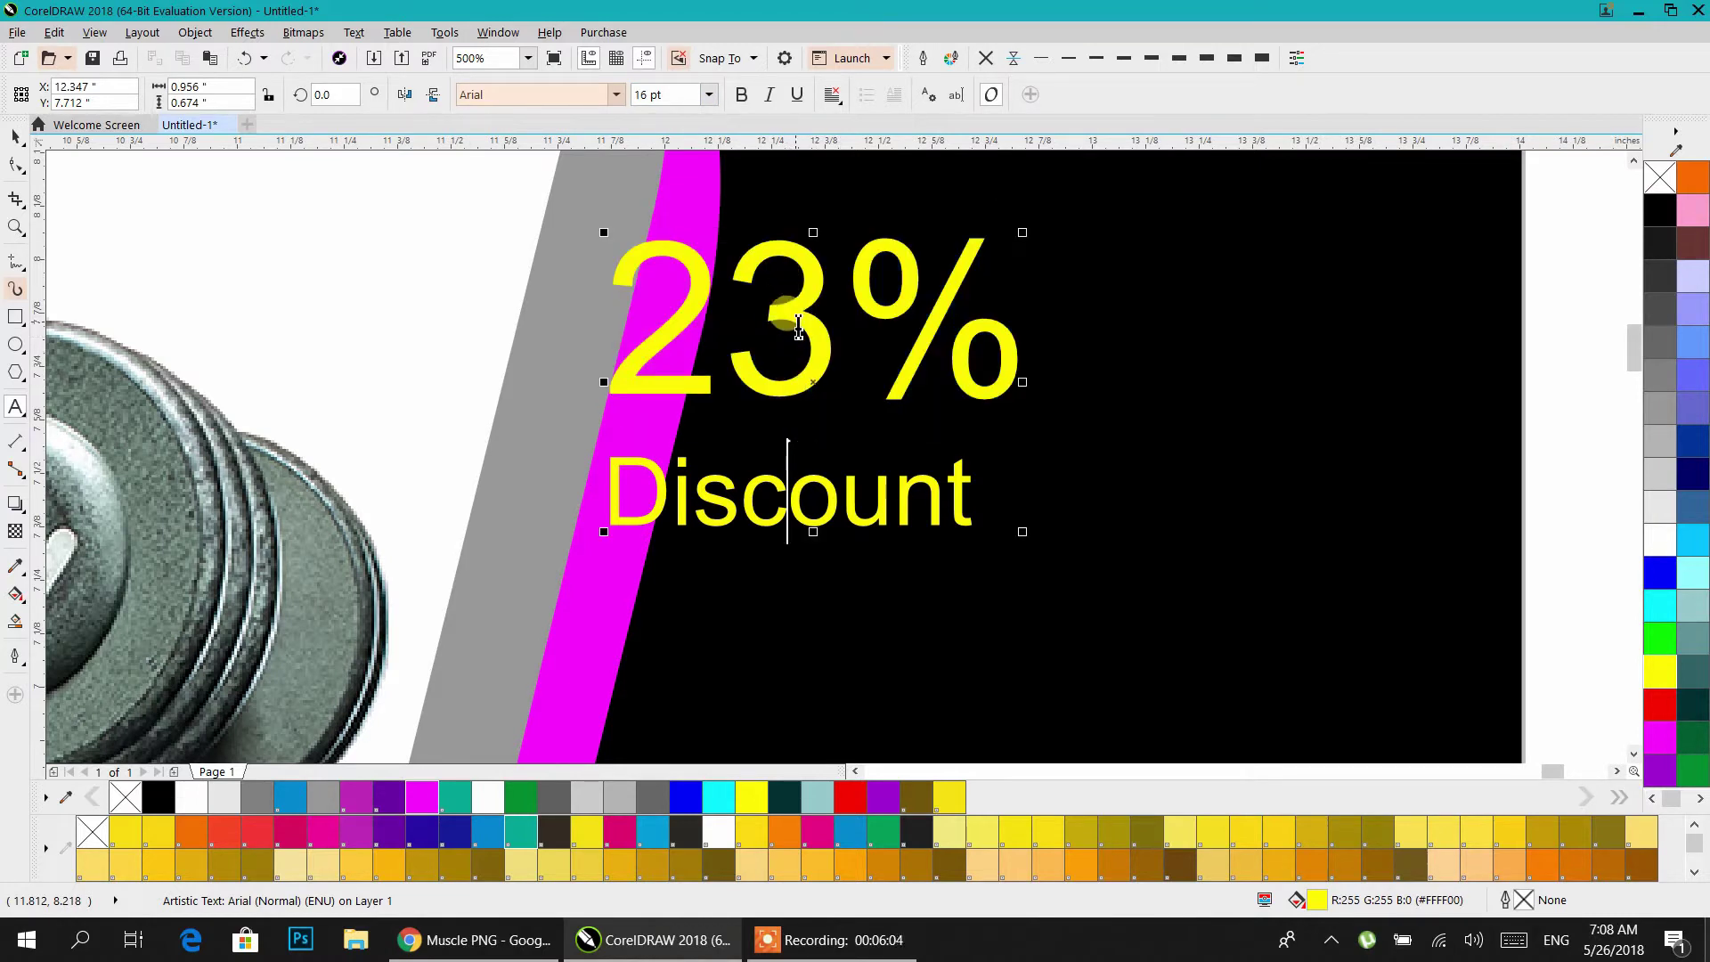
key("ctrl+a")
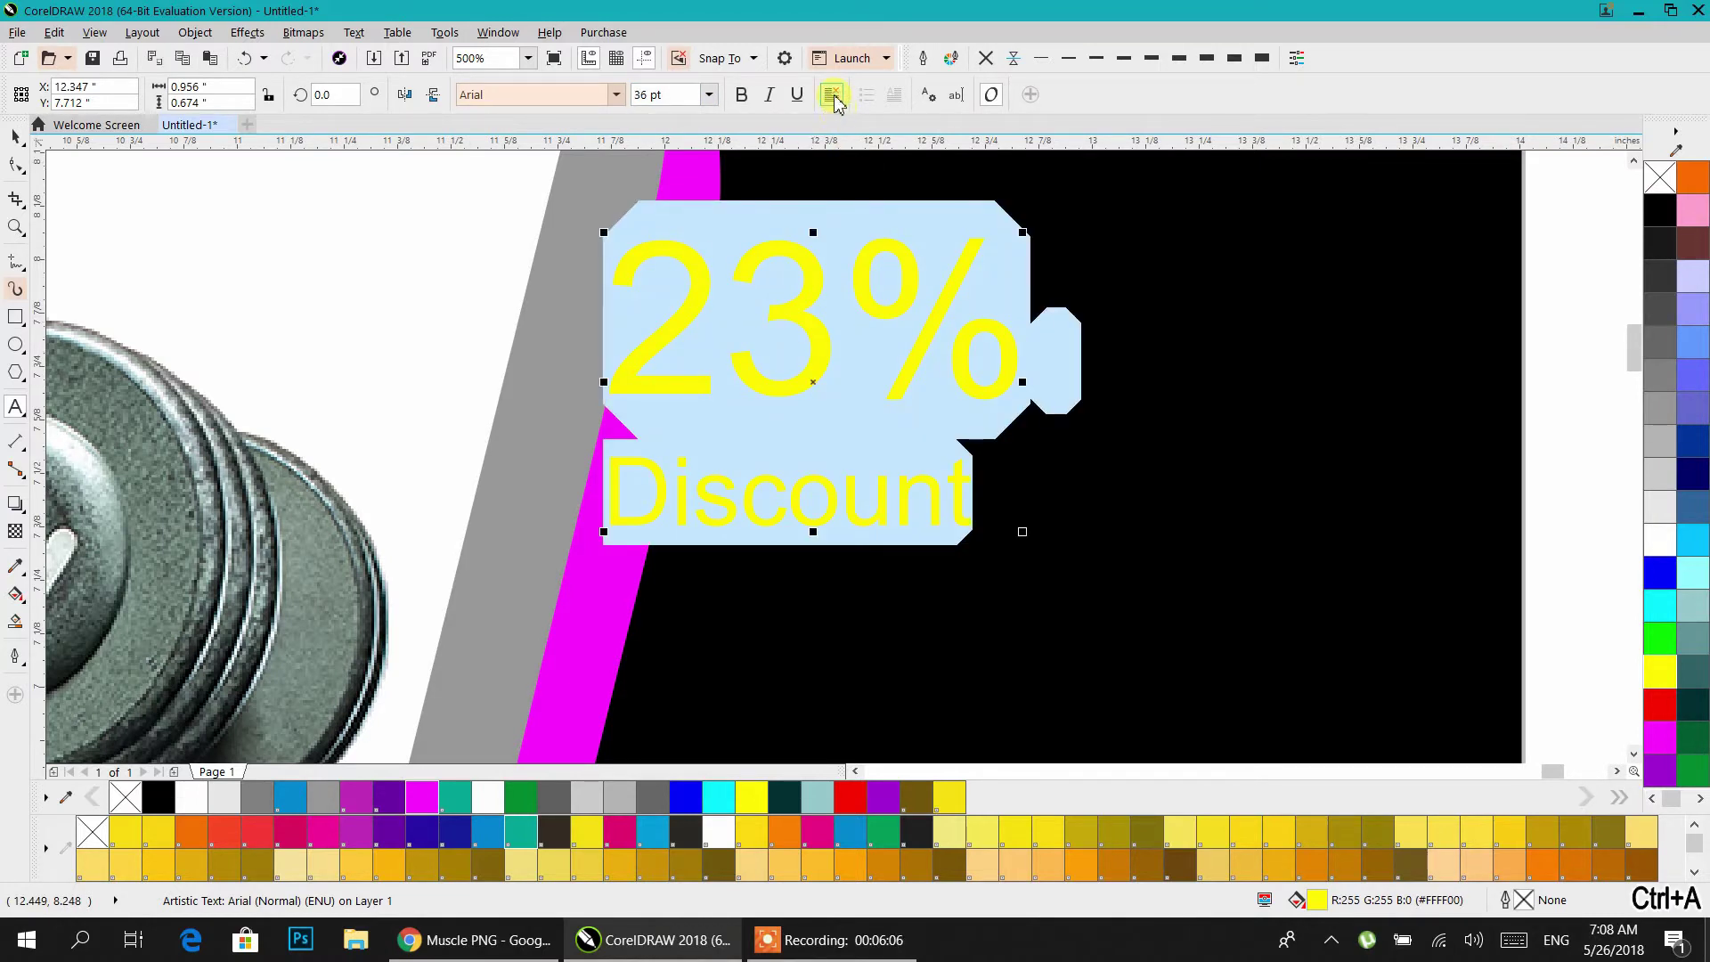
left_click(834, 98)
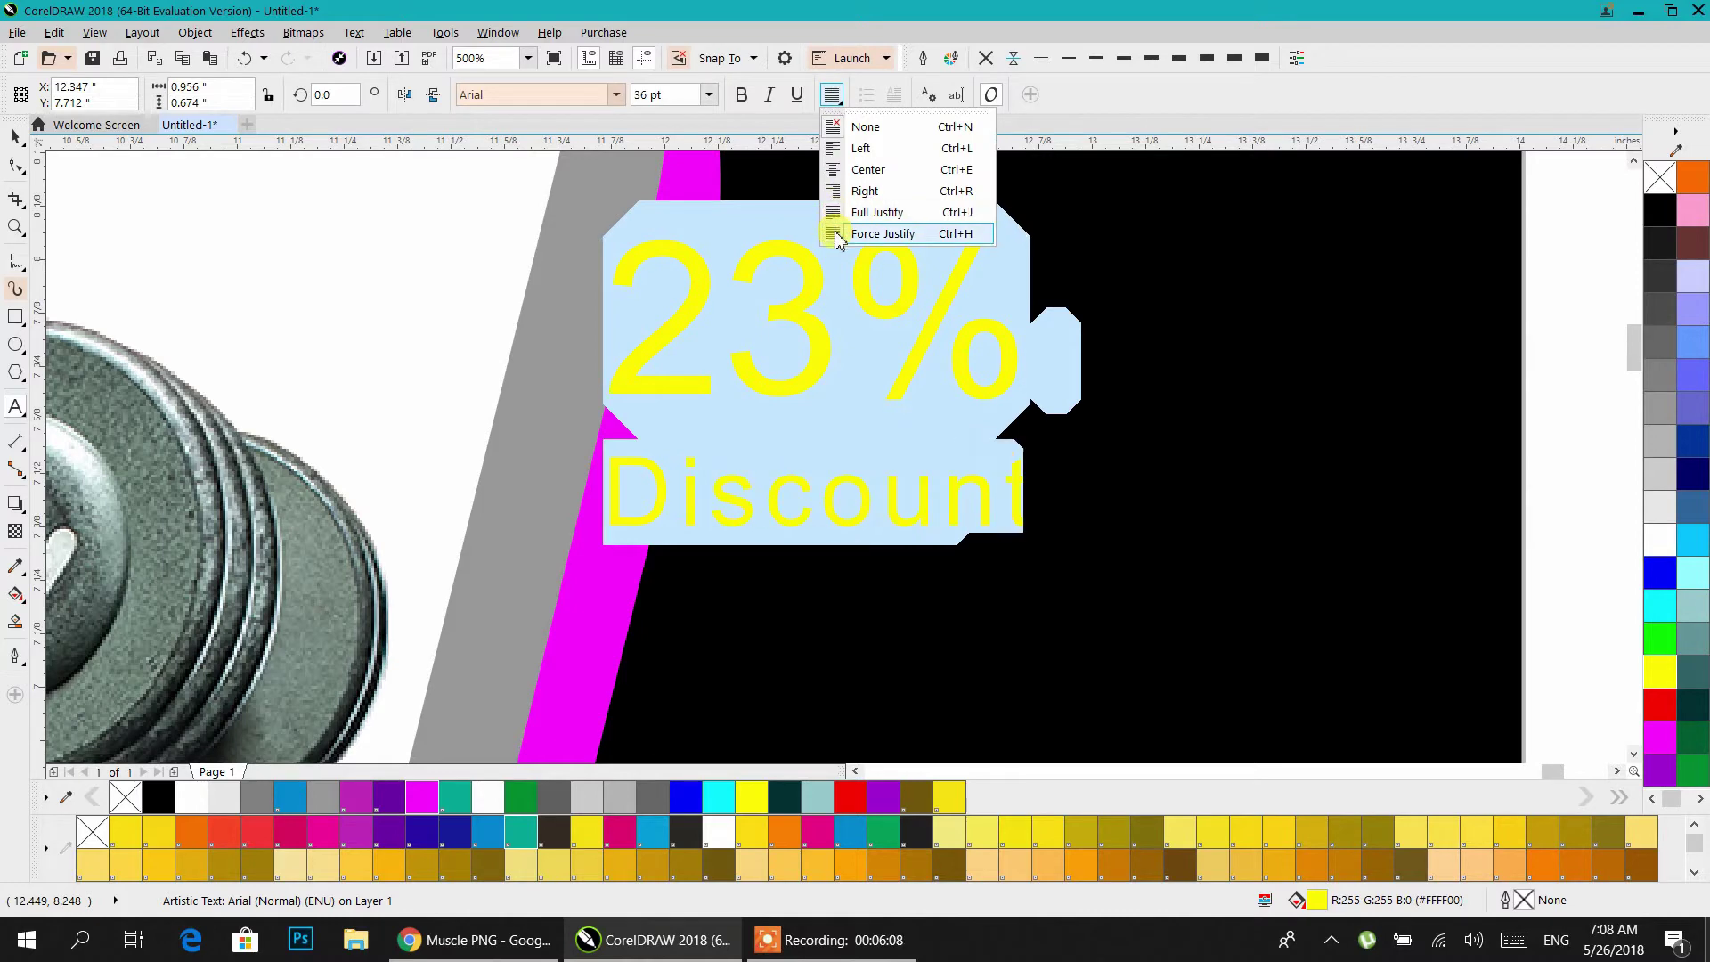
left_click(882, 233)
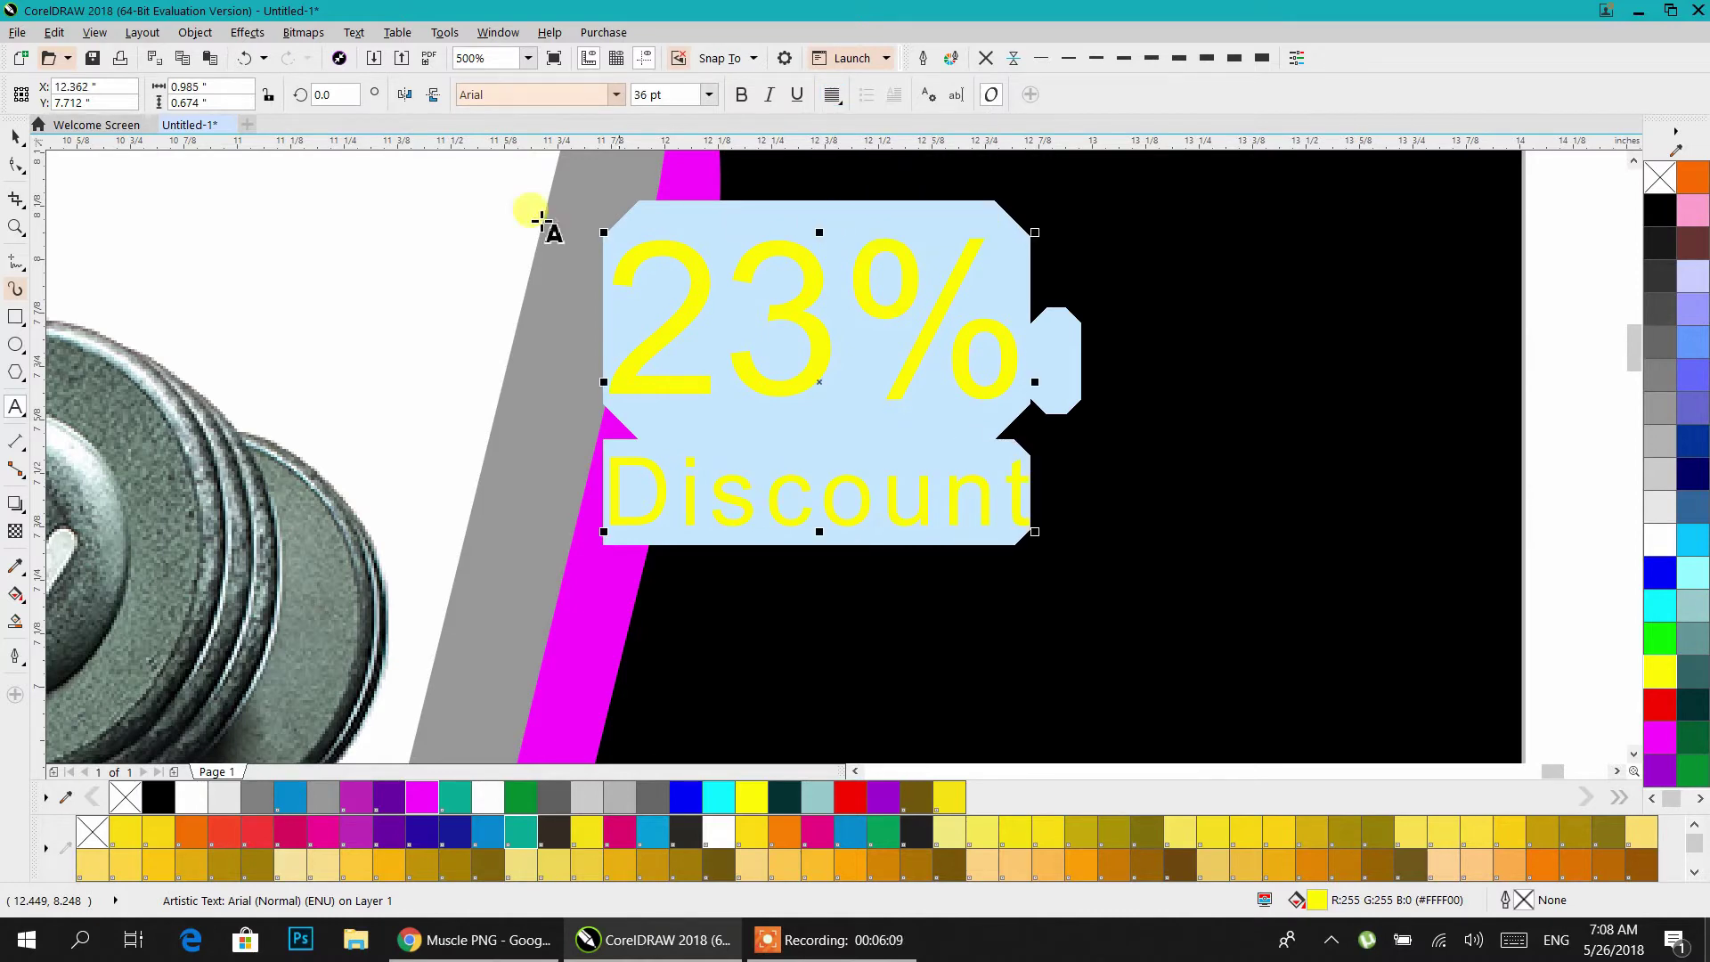
left_click(774, 306)
left_click(737, 99)
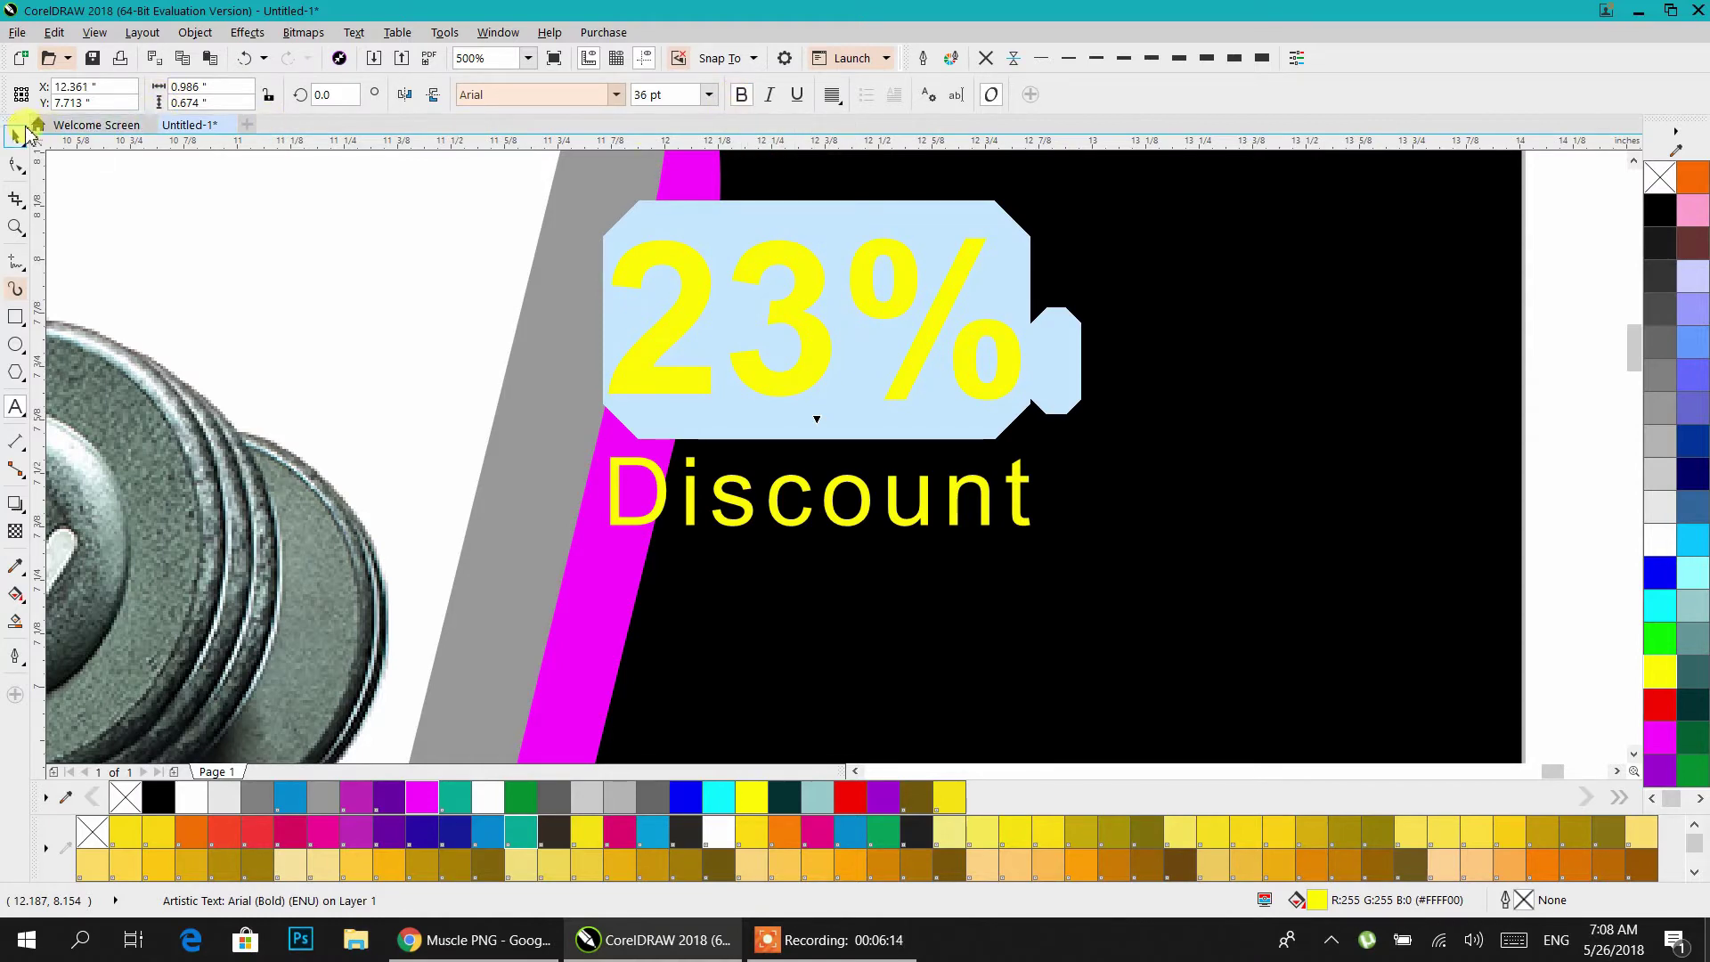
- Move the 23% Discount text right, clear of the magenta stripe, onto the black corner
left_click(16, 136)
scroll(843, 357, "down", 2)
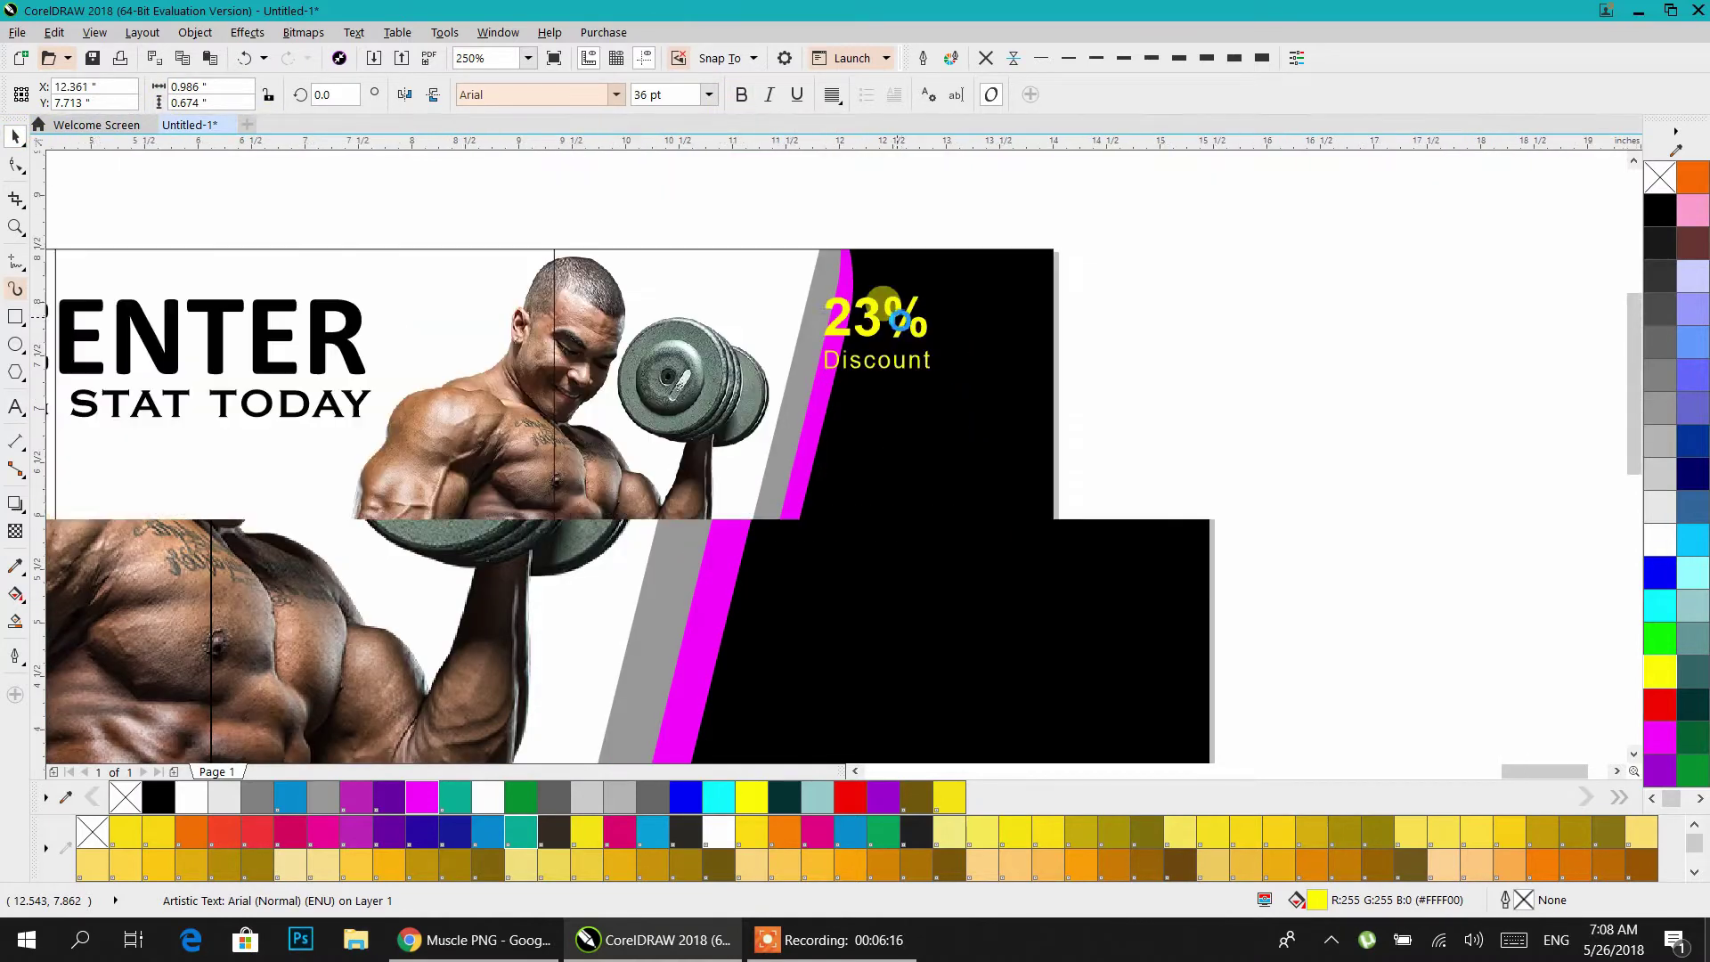
left_click_drag(906, 328, 969, 339)
left_click(1226, 354)
scroll(720, 521, "down", 3)
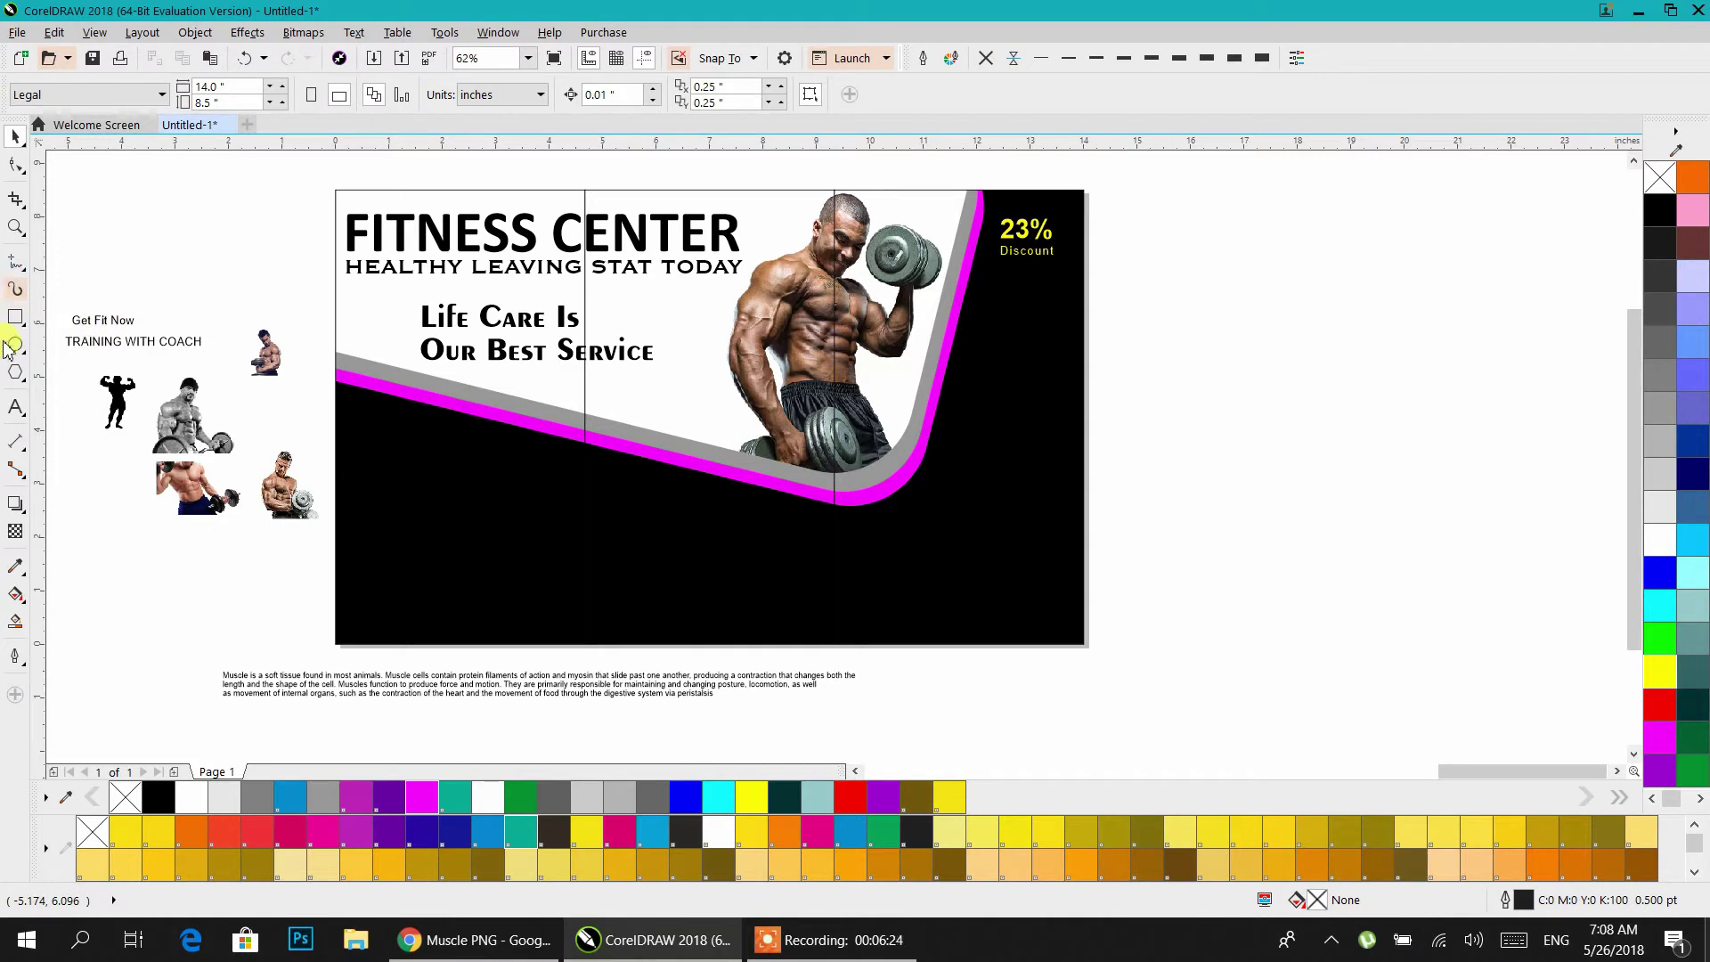
- Draw a circle about 4.05 in across, place it over the stripes' rounded lower-right corner and fill it light grey (#E6E6E6)
left_click(16, 345)
left_click_drag(1112, 361, 1332, 582)
left_click(16, 139)
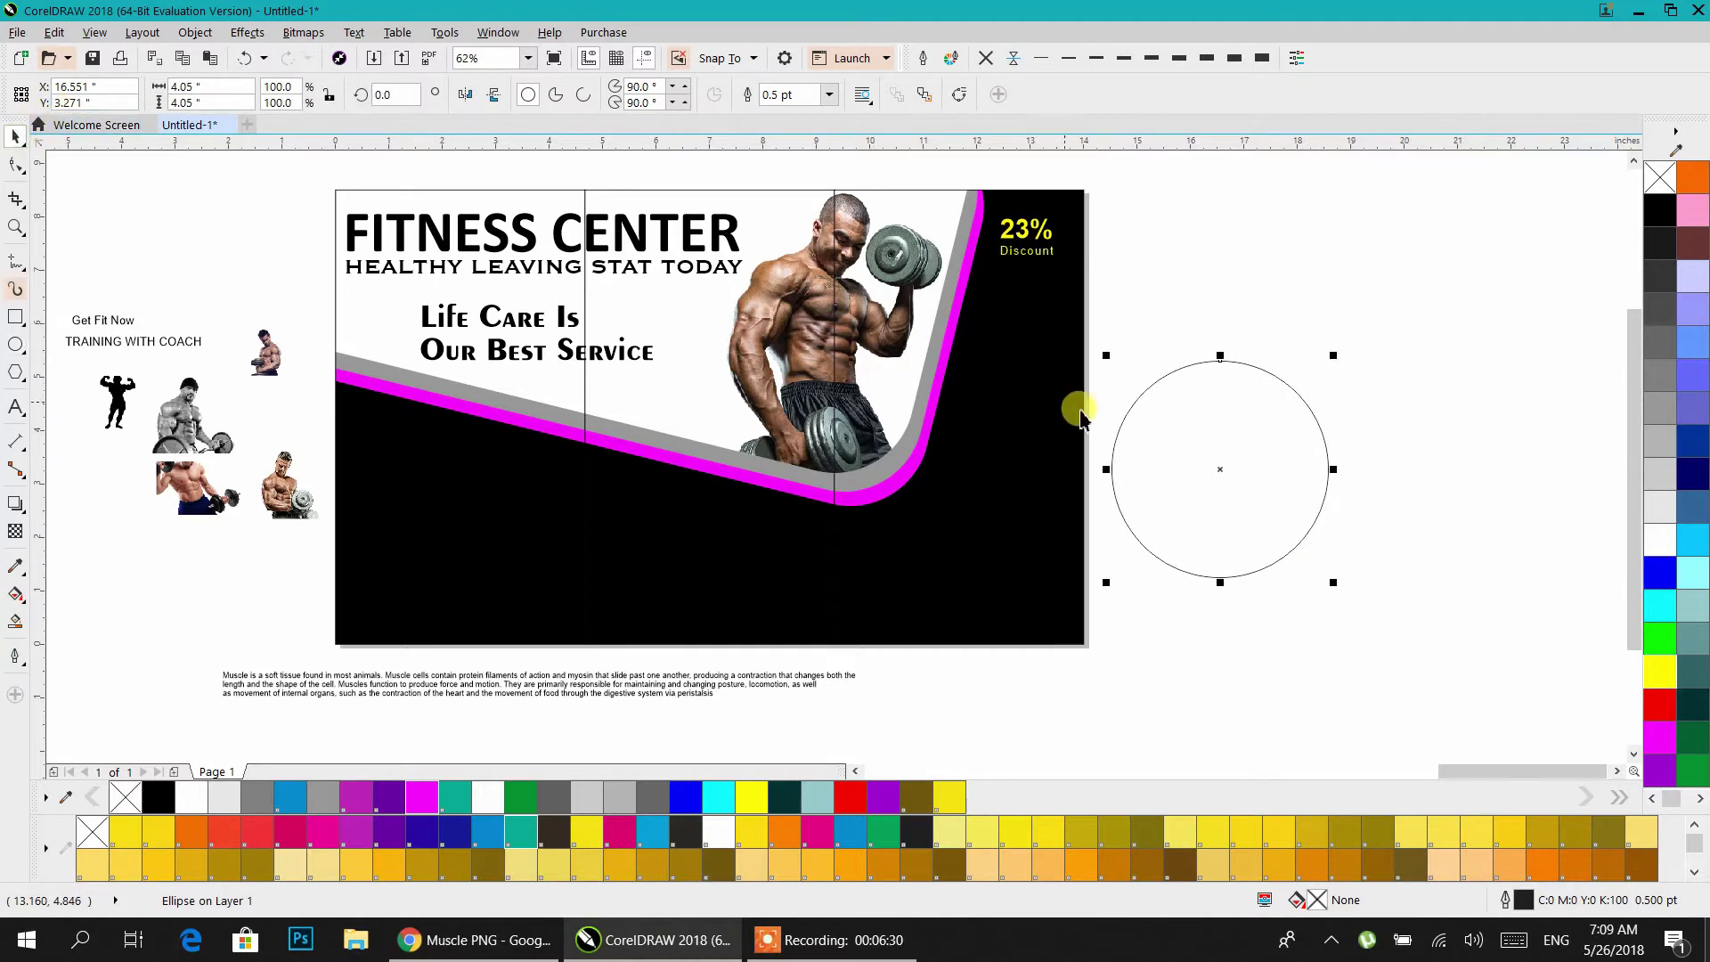
left_click_drag(1215, 469, 955, 457)
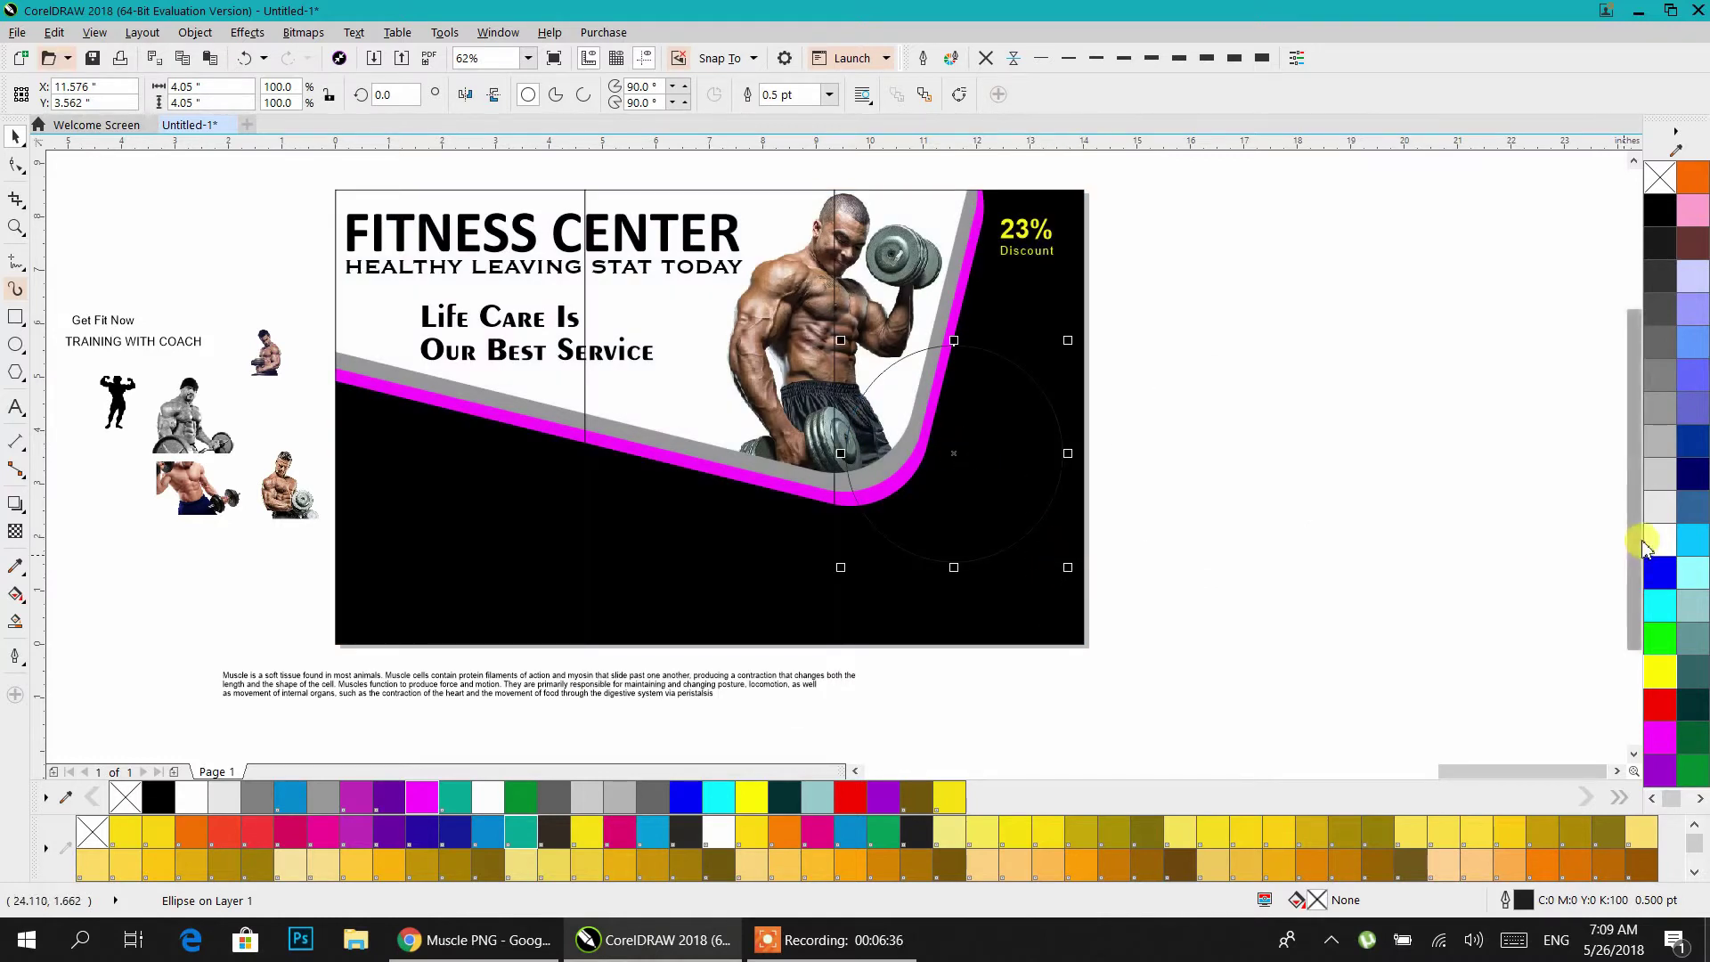
left_click(1656, 508)
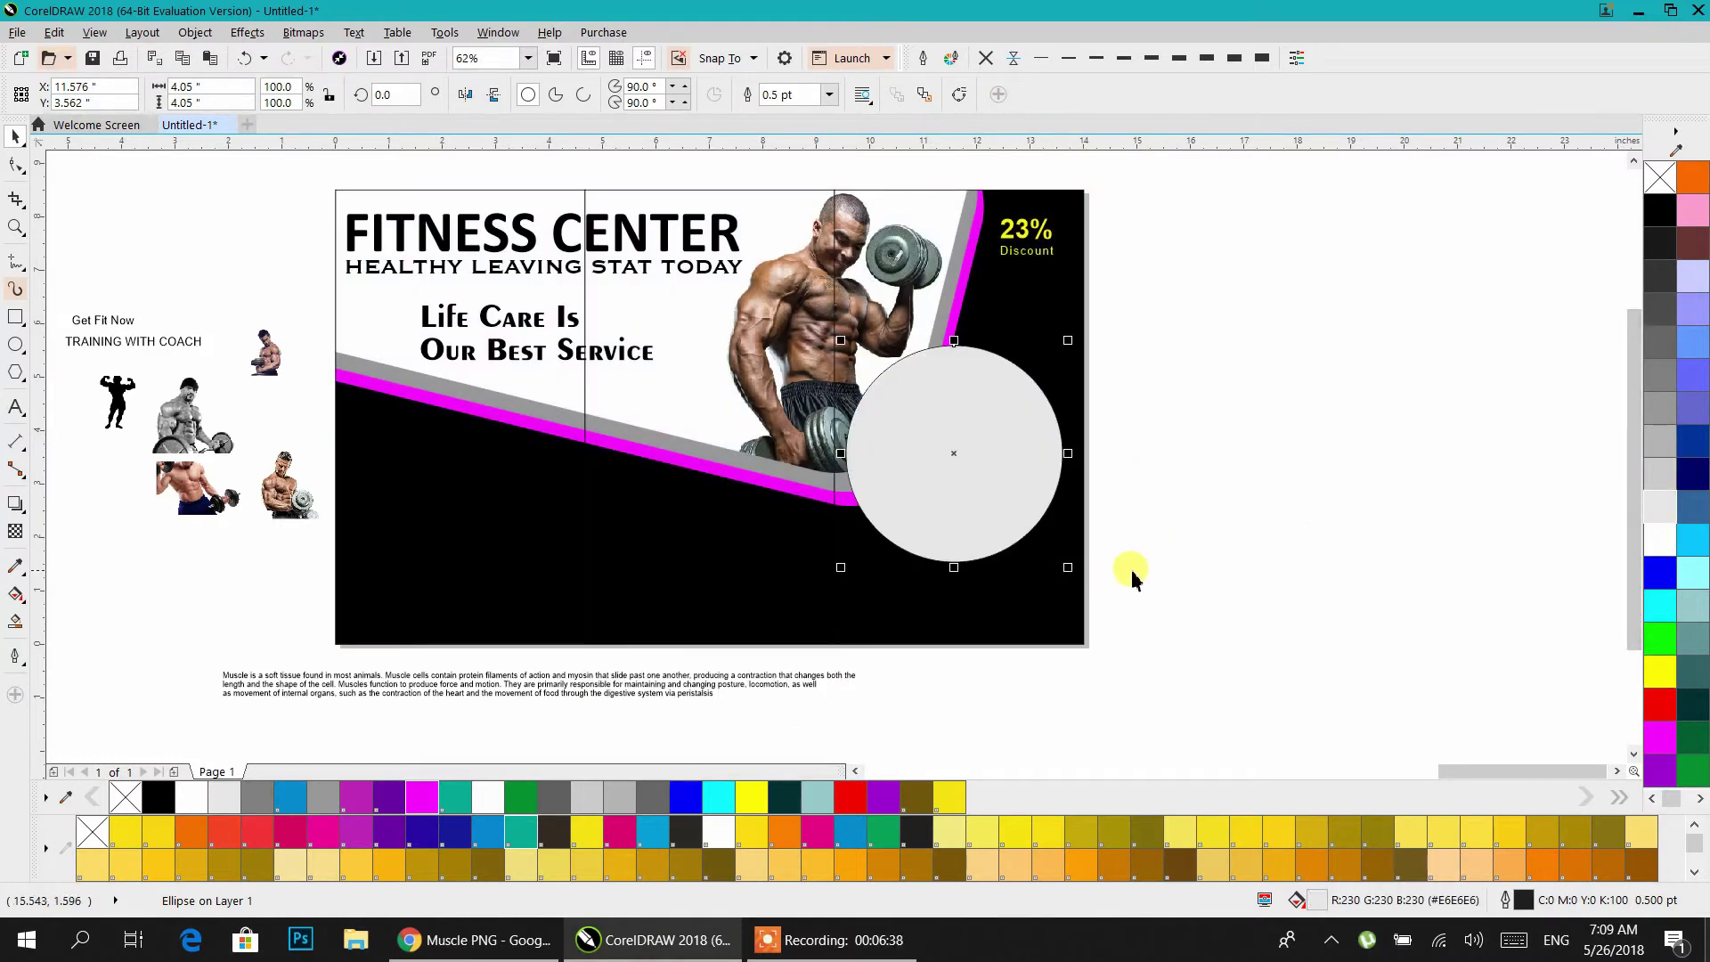
- Create a concentric copy of the circle about 3.7 in across and fill it medium grey (#999999)
left_click_drag(1070, 574, 1060, 568)
left_click(1665, 445)
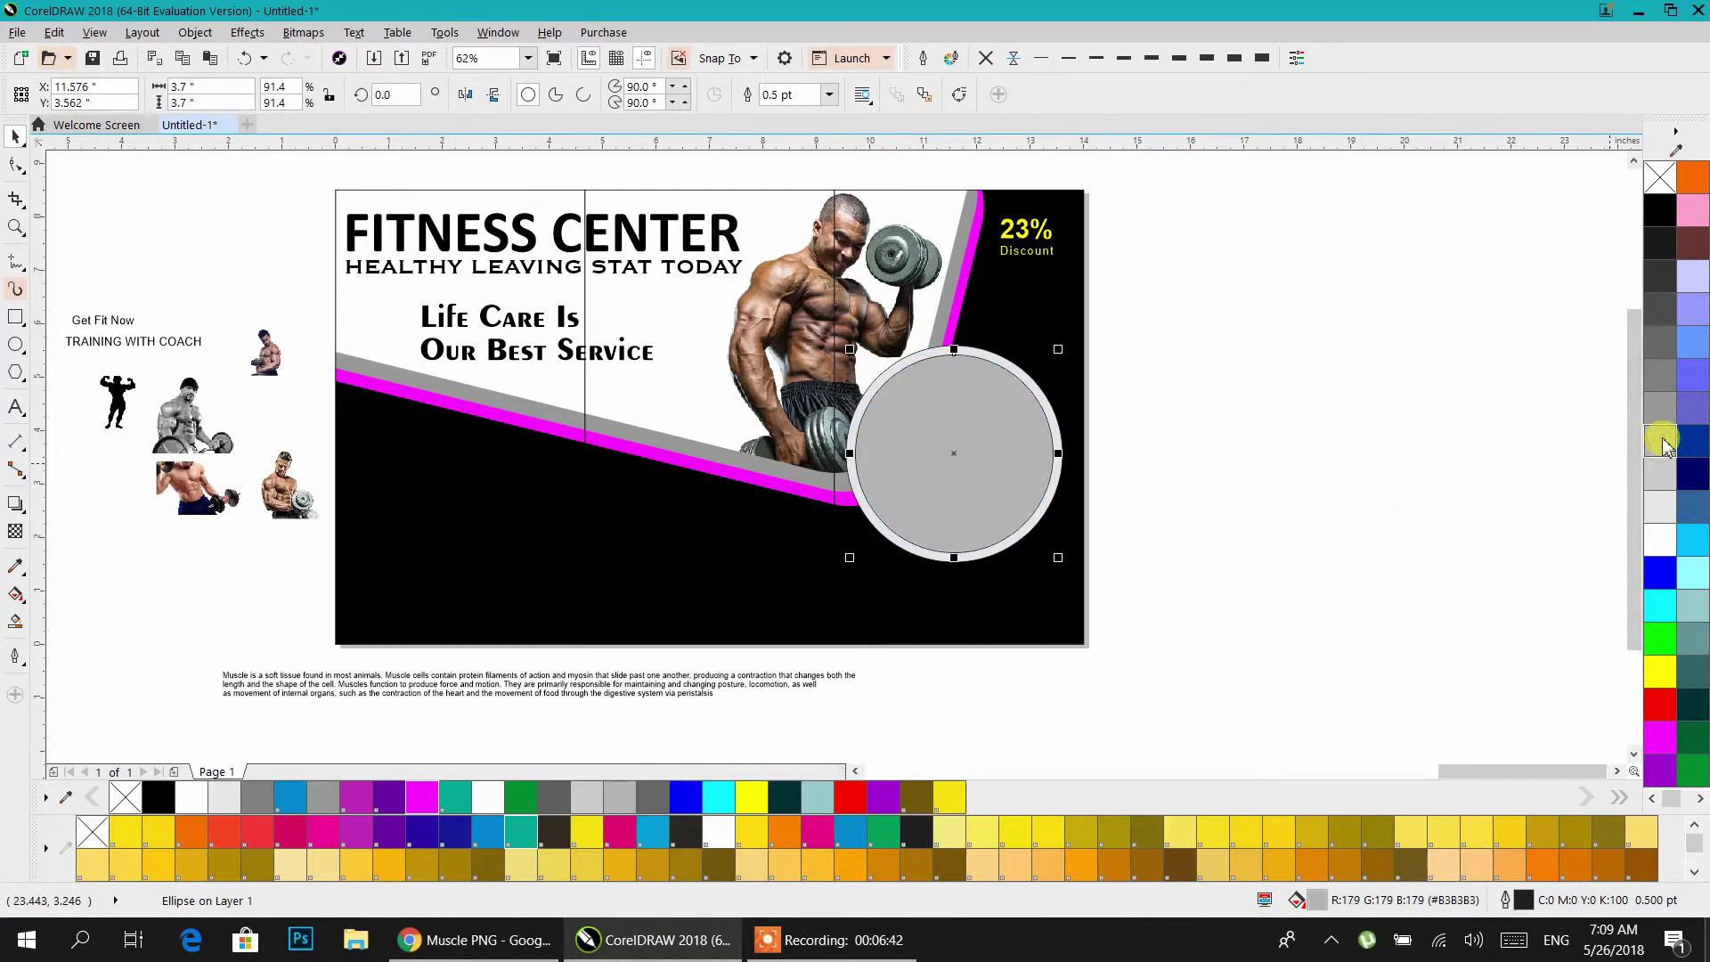
left_click(1667, 427)
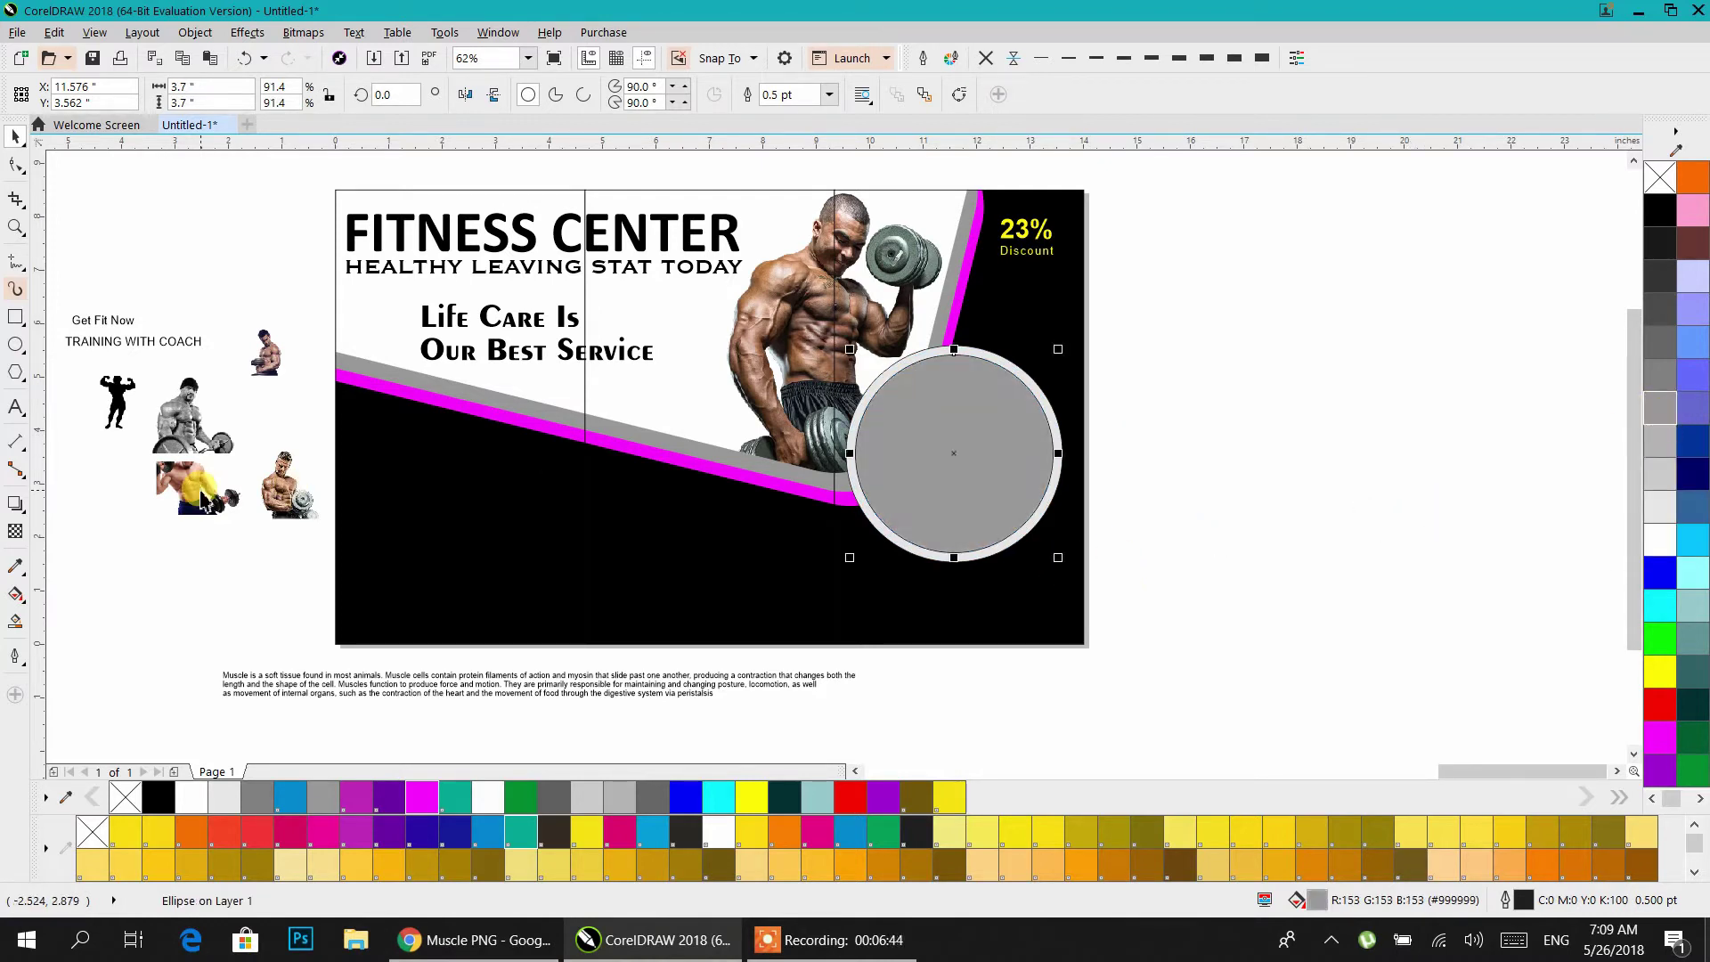
- Fill the inner circle with a diagonal grey-to-white linear gradient and remove the outlines of both circles
left_click(16, 593)
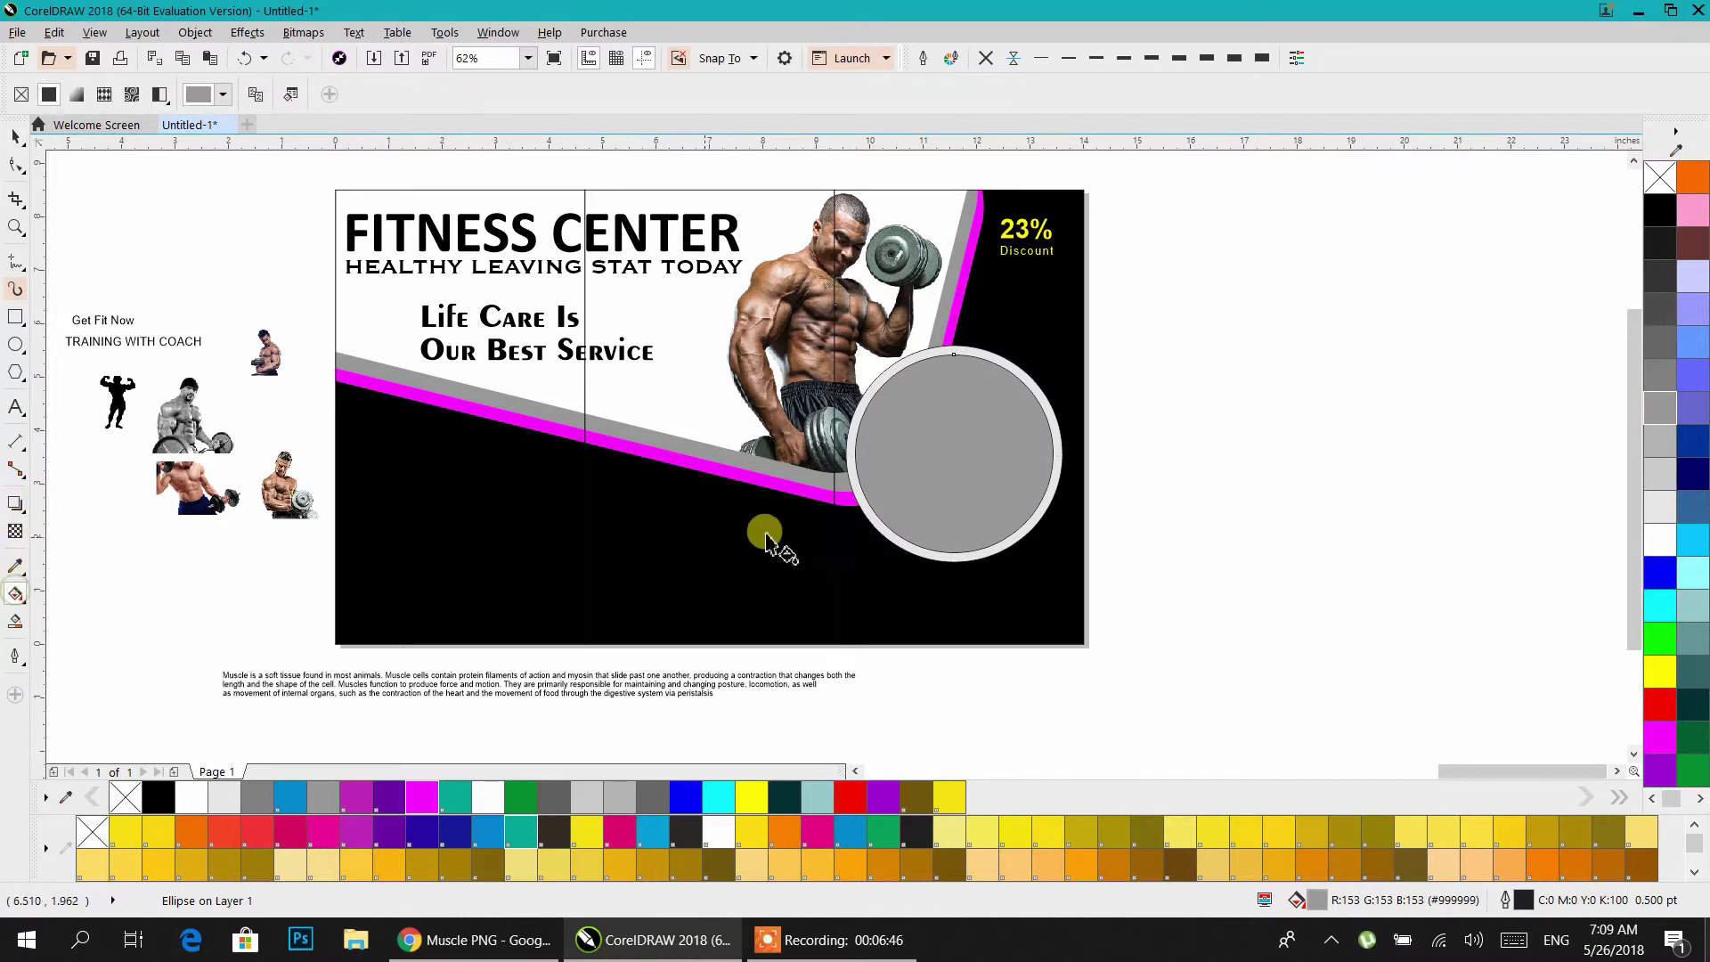
mouse_move(884, 522)
left_mouse_down()
mouse_move(996, 379)
mouse_move(982, 433)
mouse_move(893, 527)
left_mouse_up()
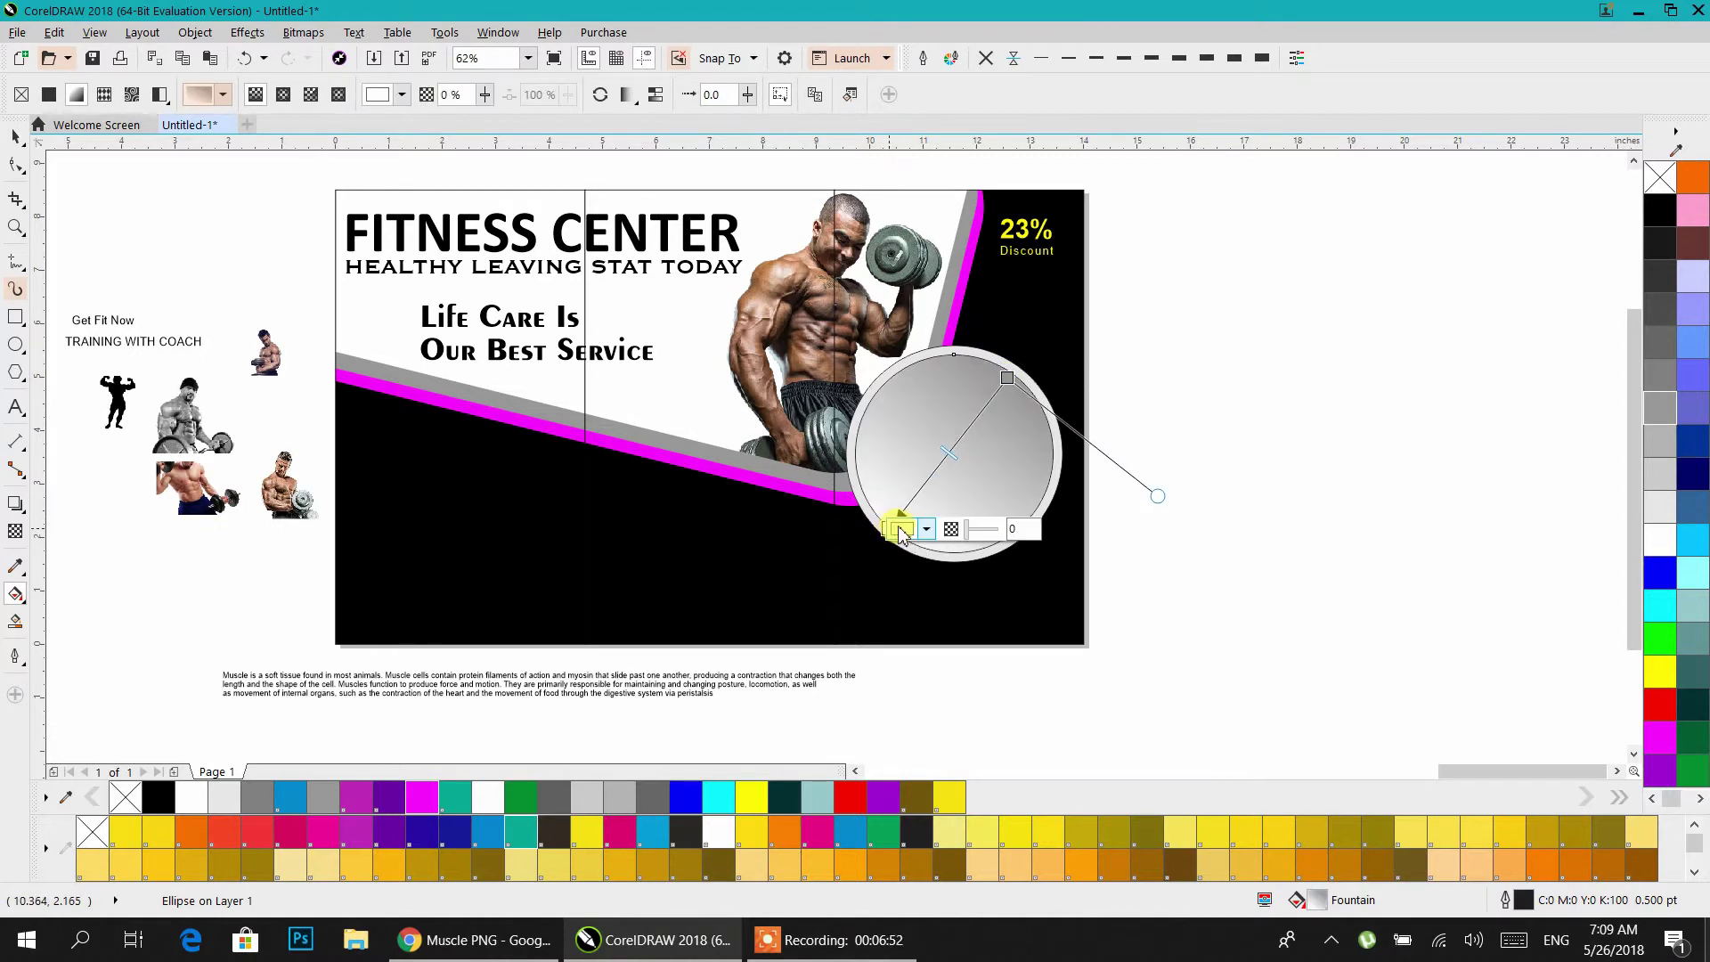
left_click(12, 138)
left_click(1242, 392)
left_click_drag(1147, 287, 820, 570)
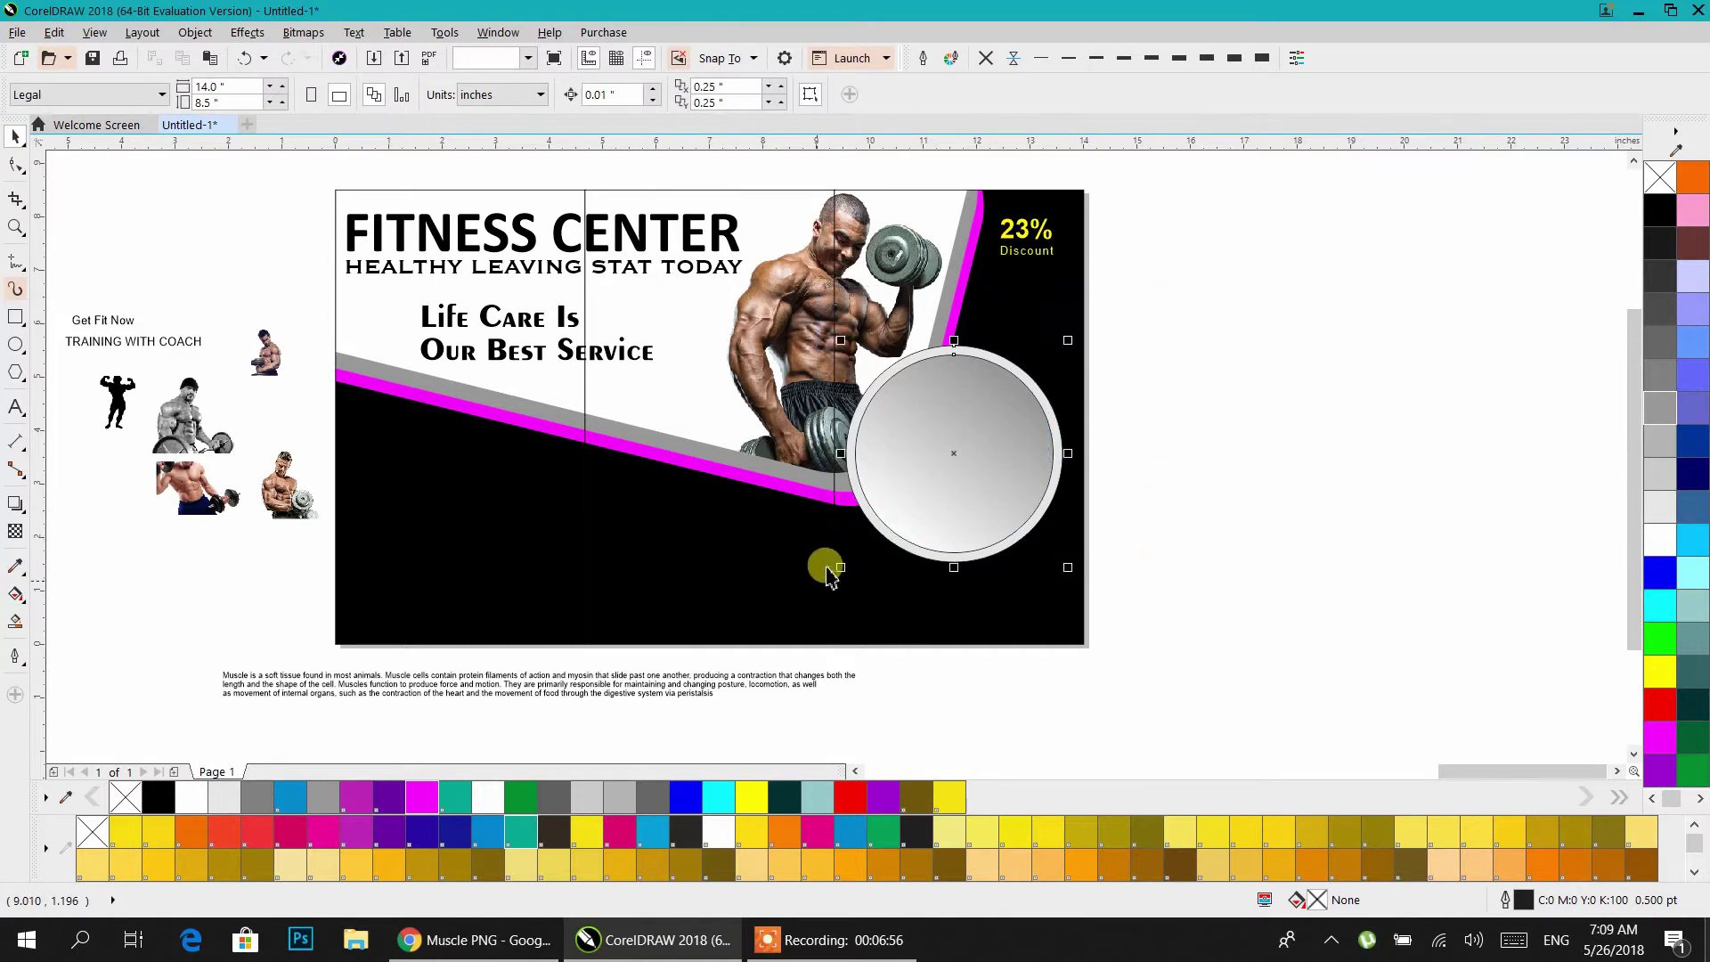
left_click(1240, 415)
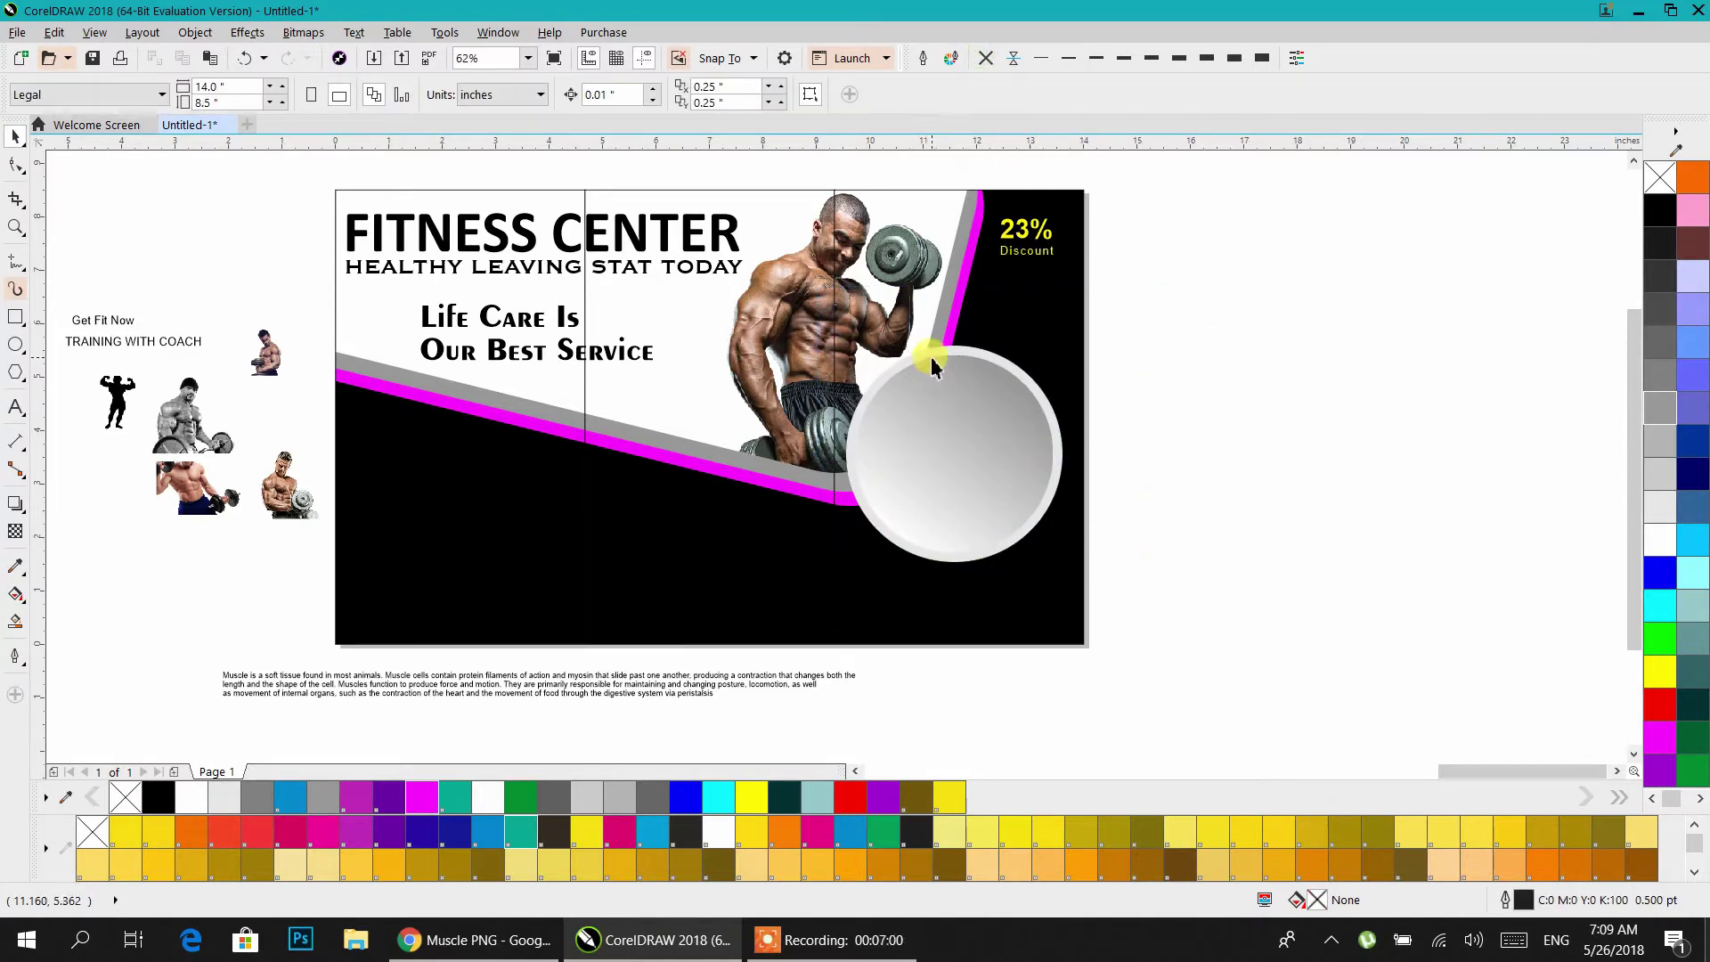
- Give the outer circle the same grey-to-white gradient and mirror the inner circle so the two gradients run in opposite directions
left_click(934, 389)
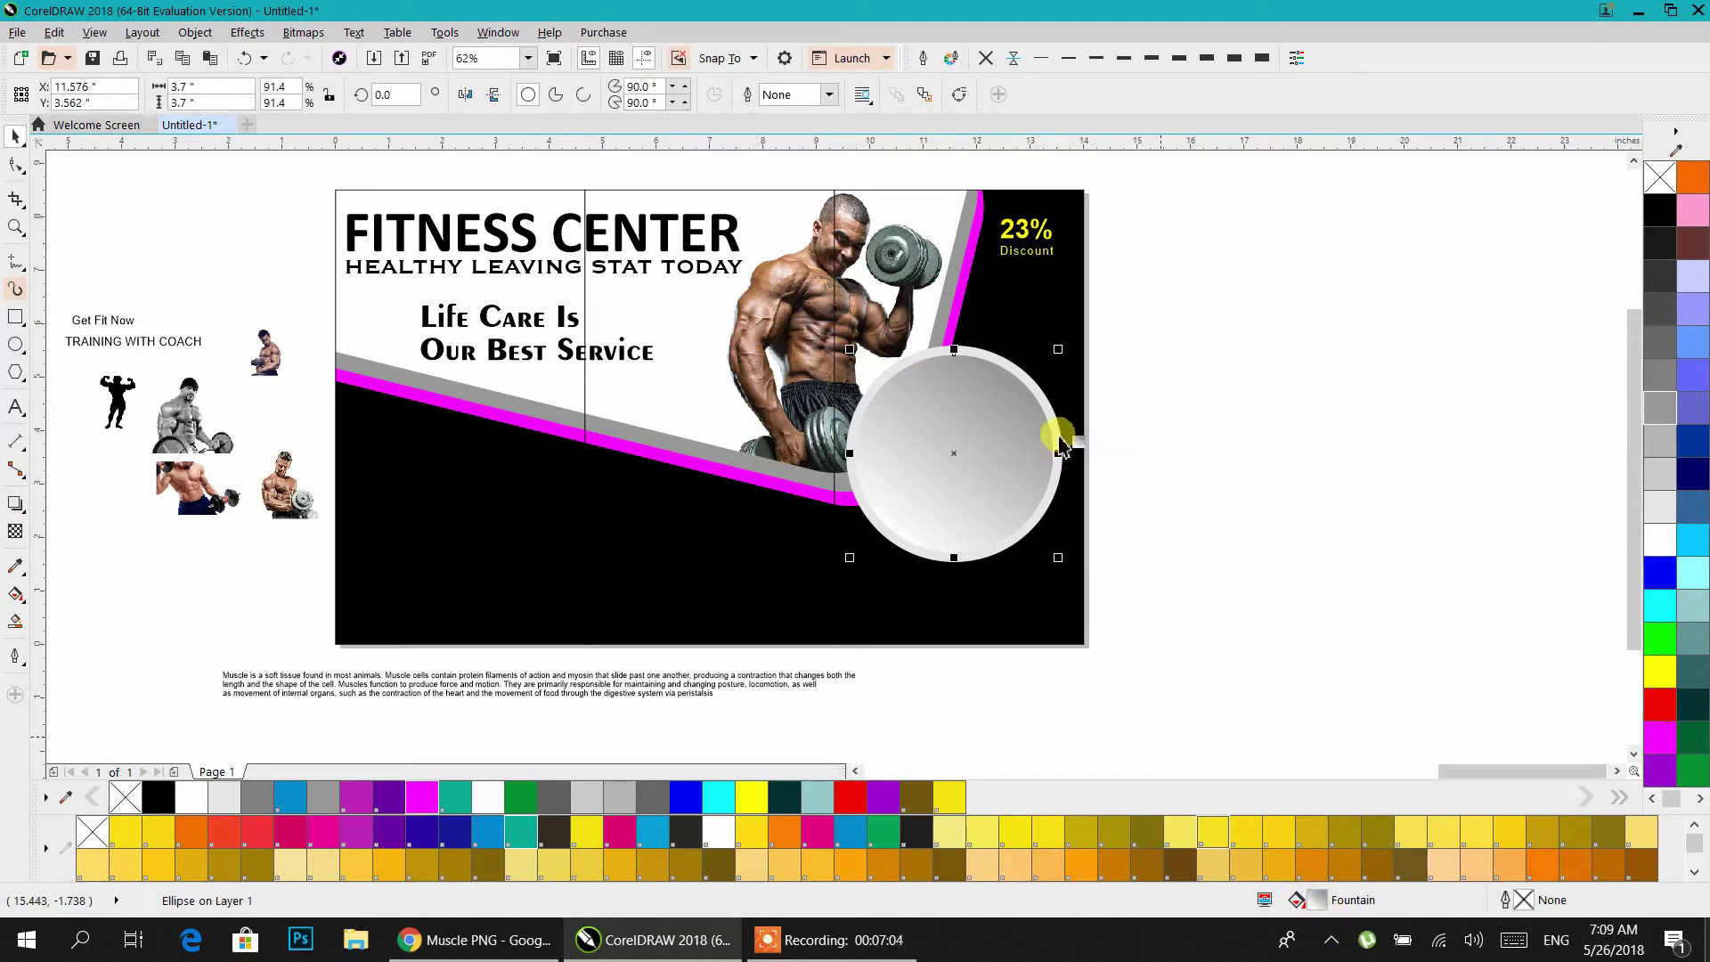
left_click(464, 95)
left_click(1328, 402)
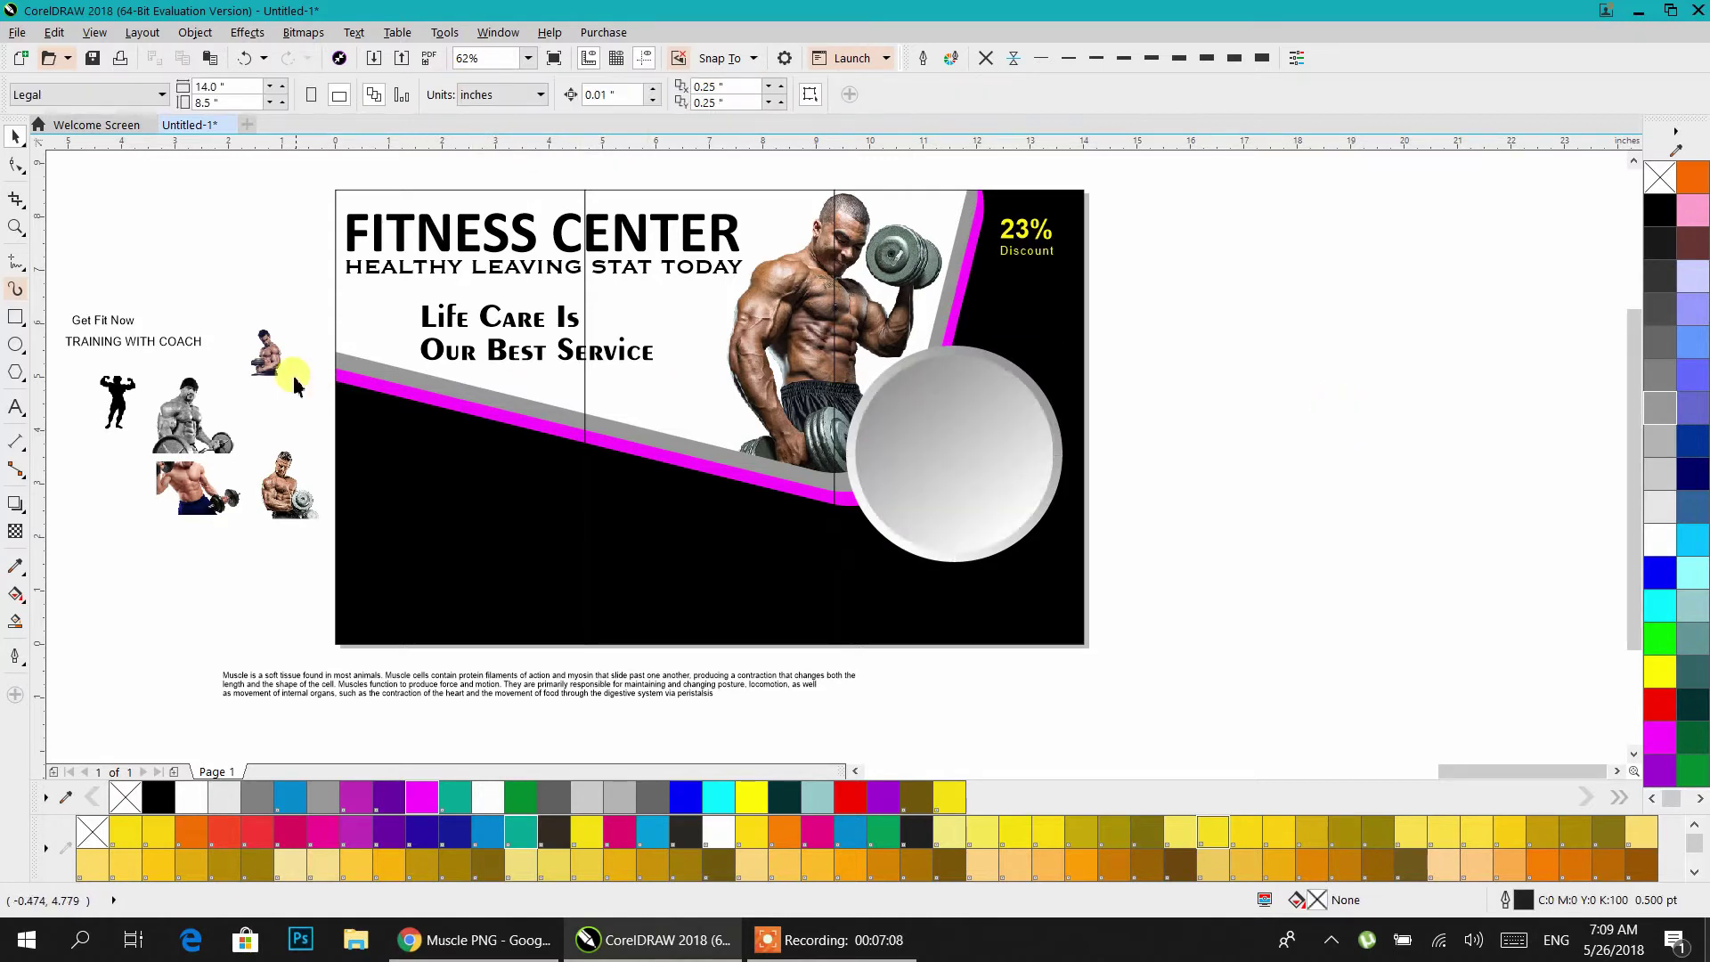
- Move the black-and-white barbell photo beside the page and PowerClip it inside the badge's inner circle
left_click_drag(189, 434, 1265, 501)
right_click(1249, 453)
left_click(1291, 374)
left_click(962, 414)
- Edit the clipped barbell photo, scale it to about 3.9 in wide, shift it slightly left and finish editing the frame
double_click(970, 423)
left_click(954, 434)
mouse_move(998, 496)
left_mouse_down()
mouse_move(1091, 581)
mouse_move(1074, 575)
left_mouse_up()
scroll(984, 520, "up", 2)
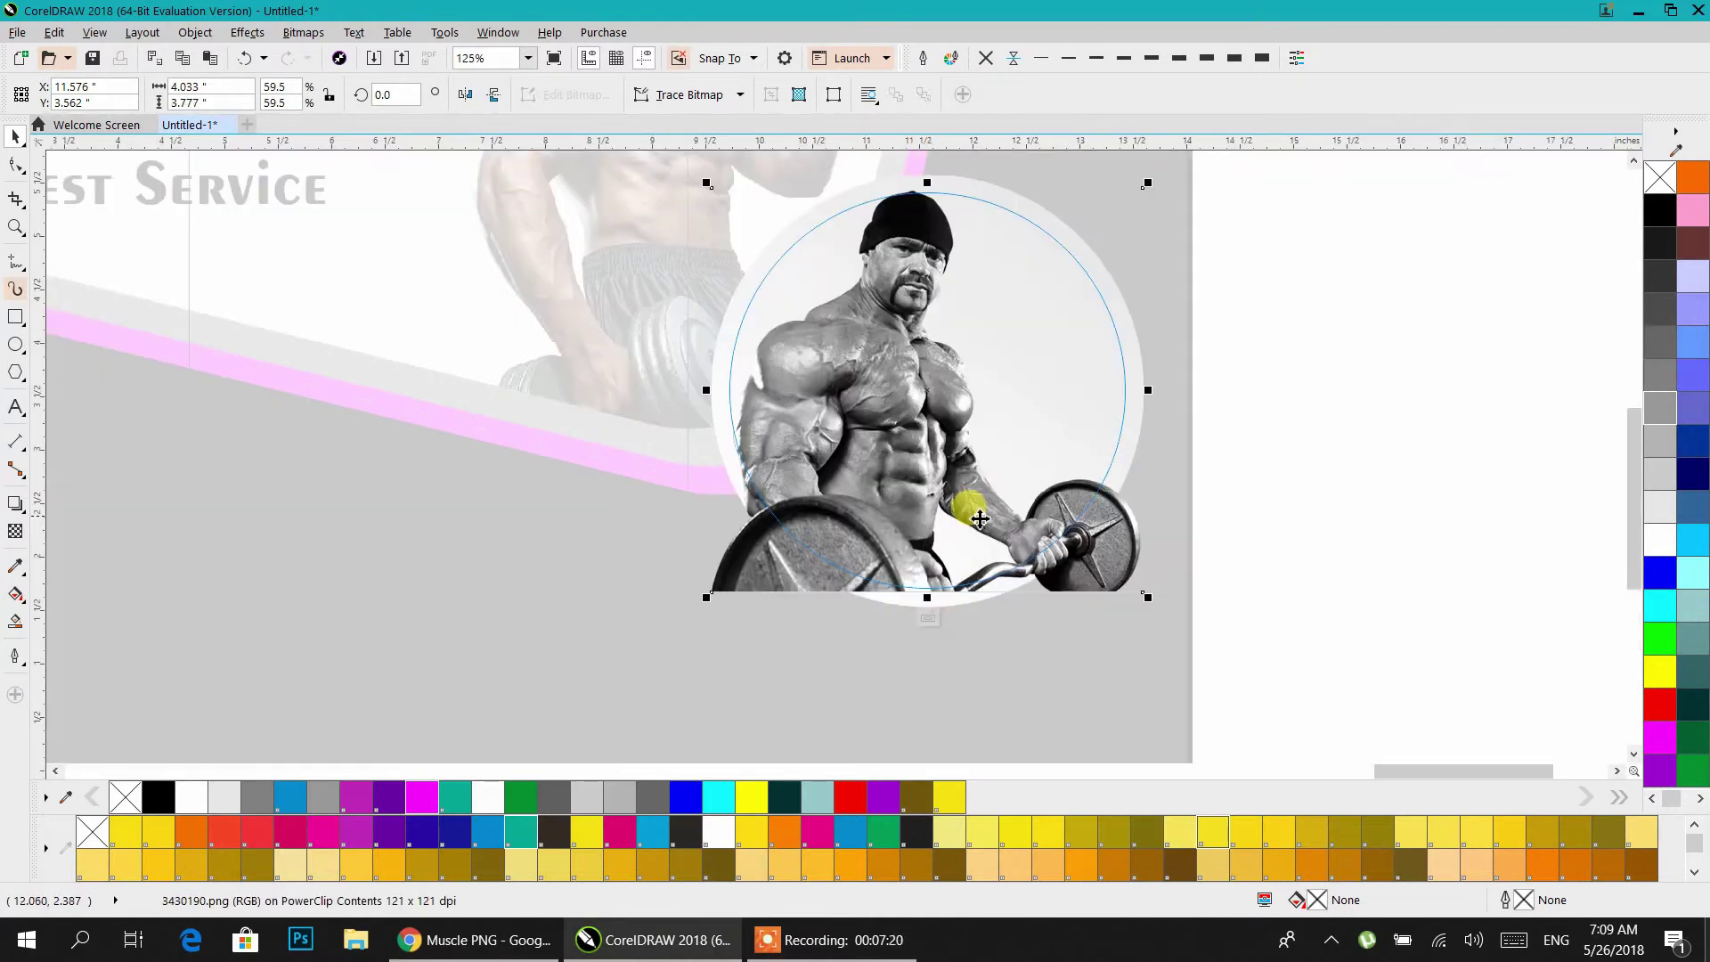
left_click_drag(1152, 604, 1134, 598)
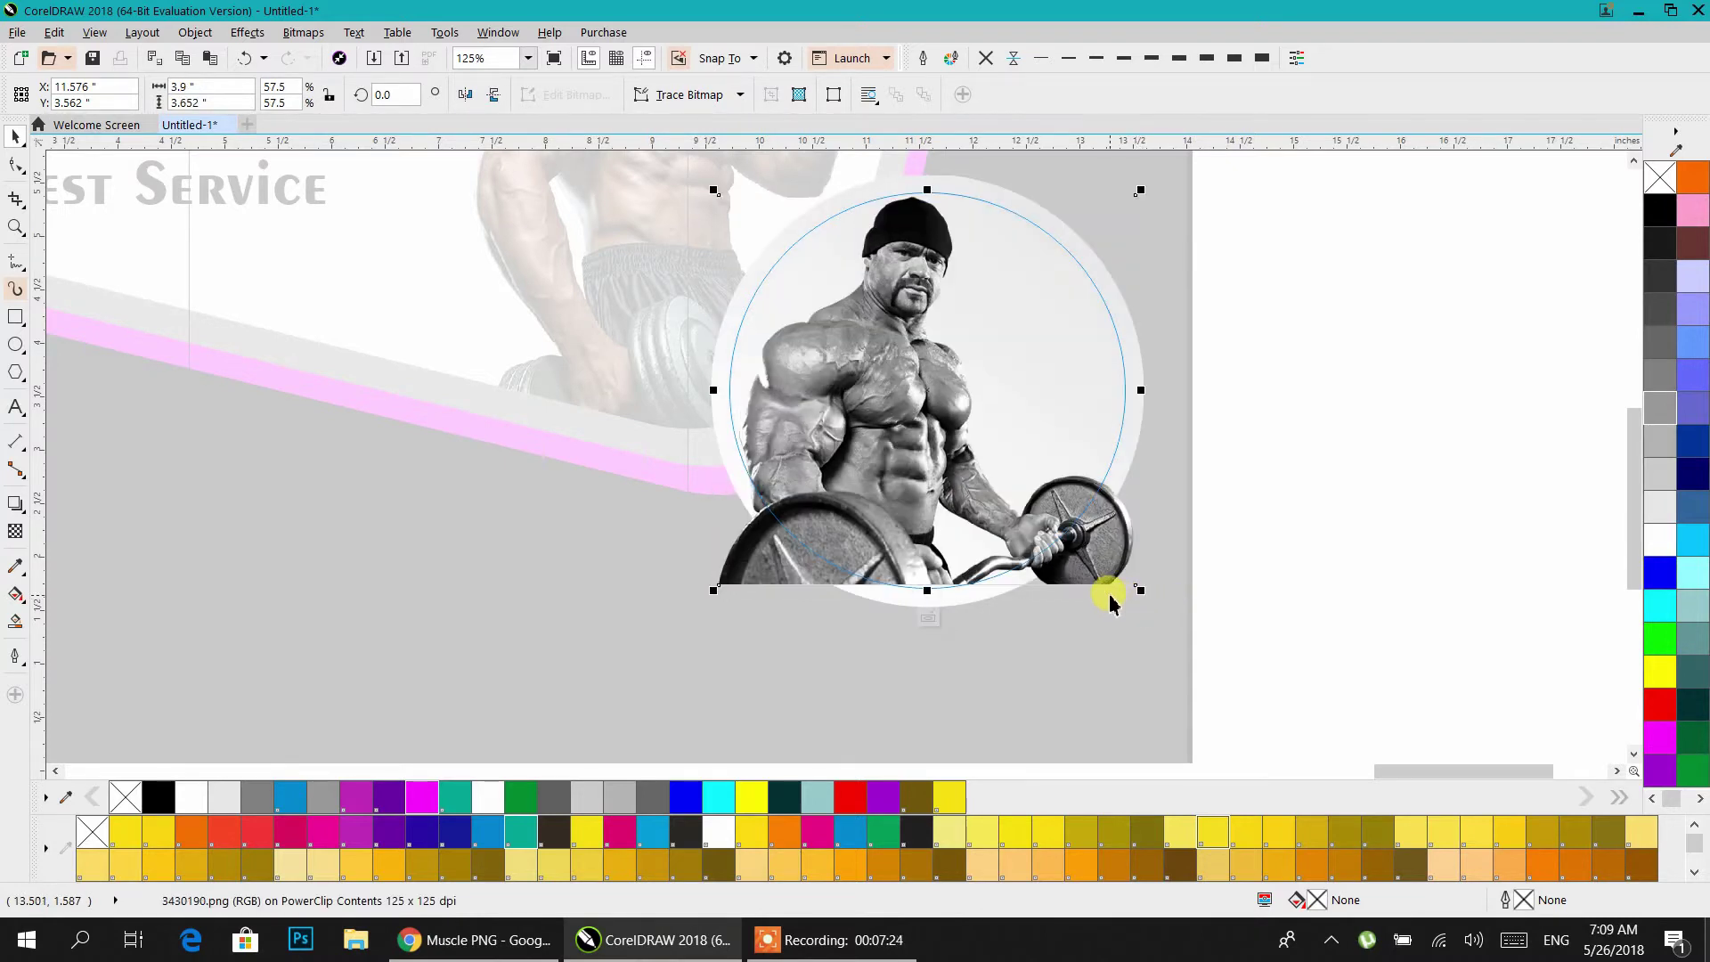
left_click_drag(954, 477, 935, 481)
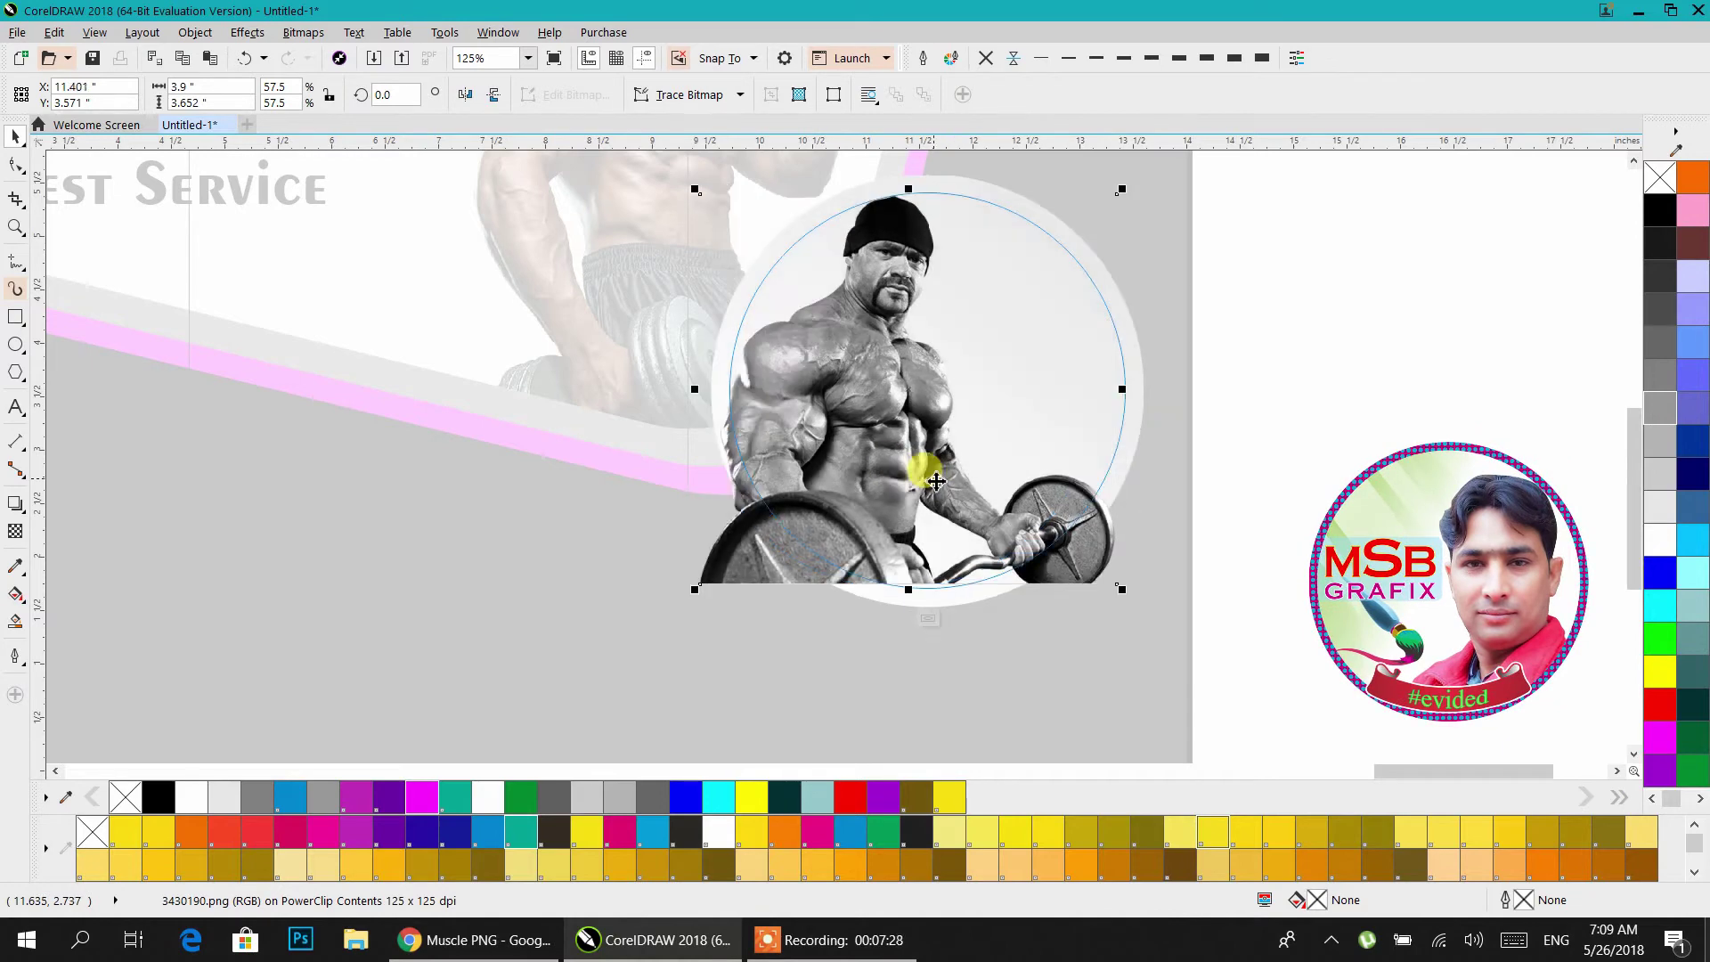
left_click(1300, 460, "ctrl")
left_click(1300, 459)
scroll(1301, 459, "down", 1)
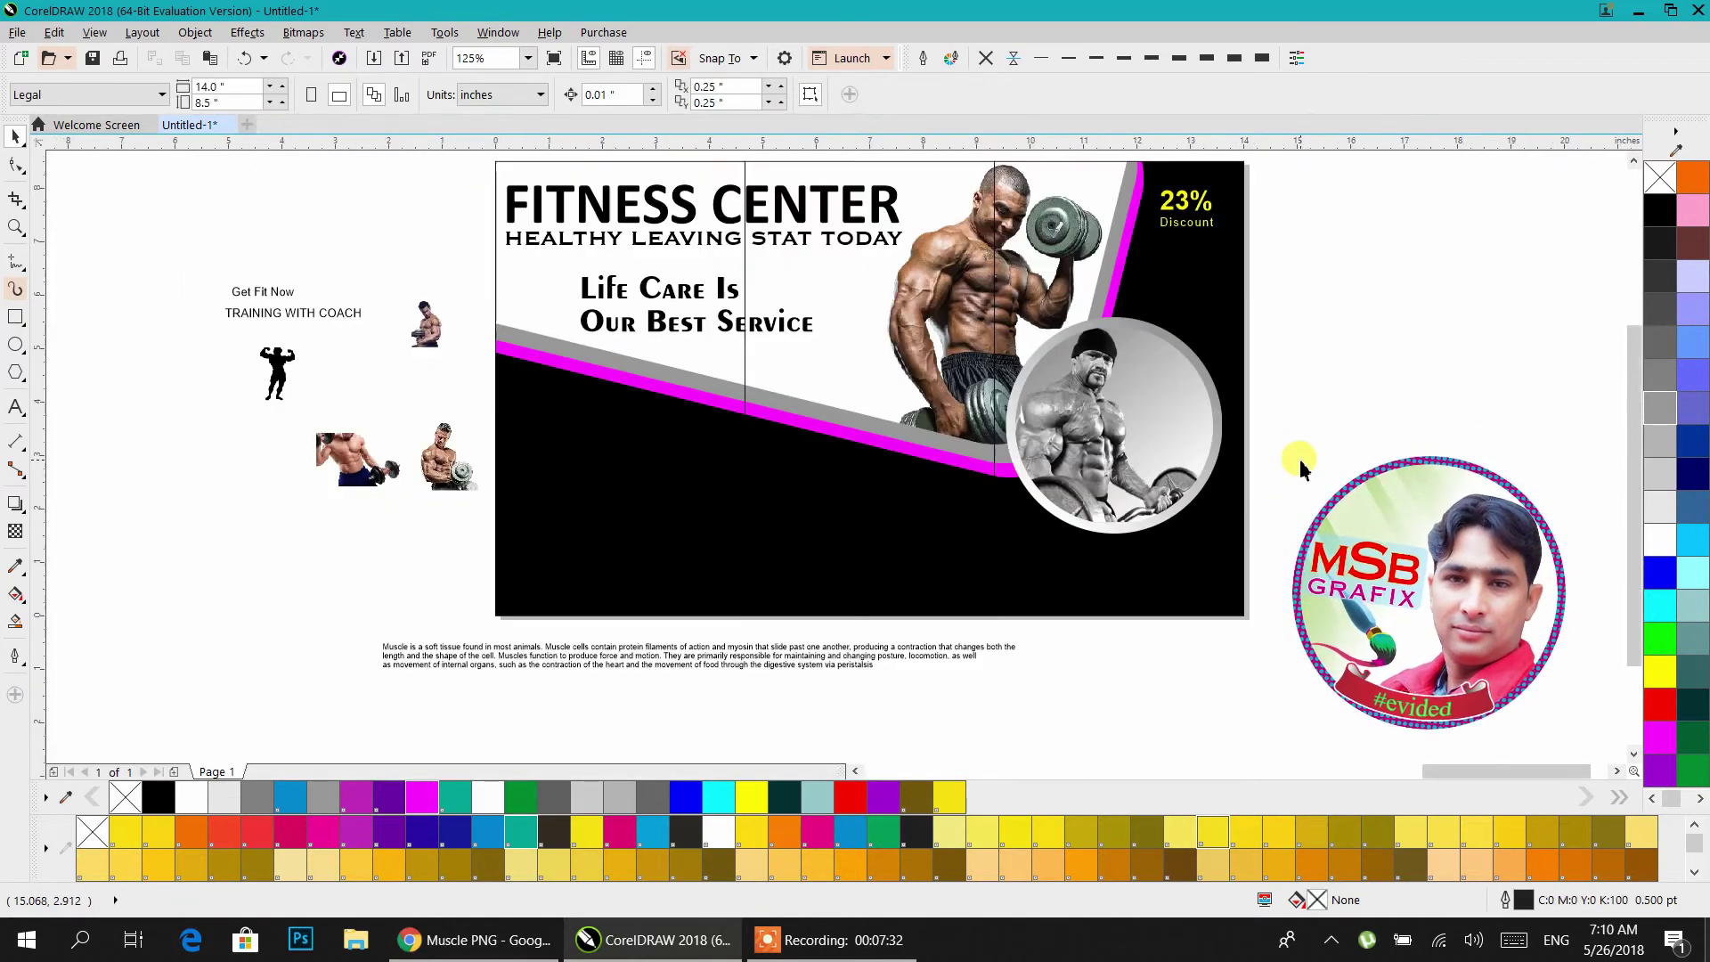
- Build a smaller empty badge on the left panel from a copied gradient circle, with a mirrored inner circle about 2.73 in across
left_click_drag(1300, 459, 1322, 480)
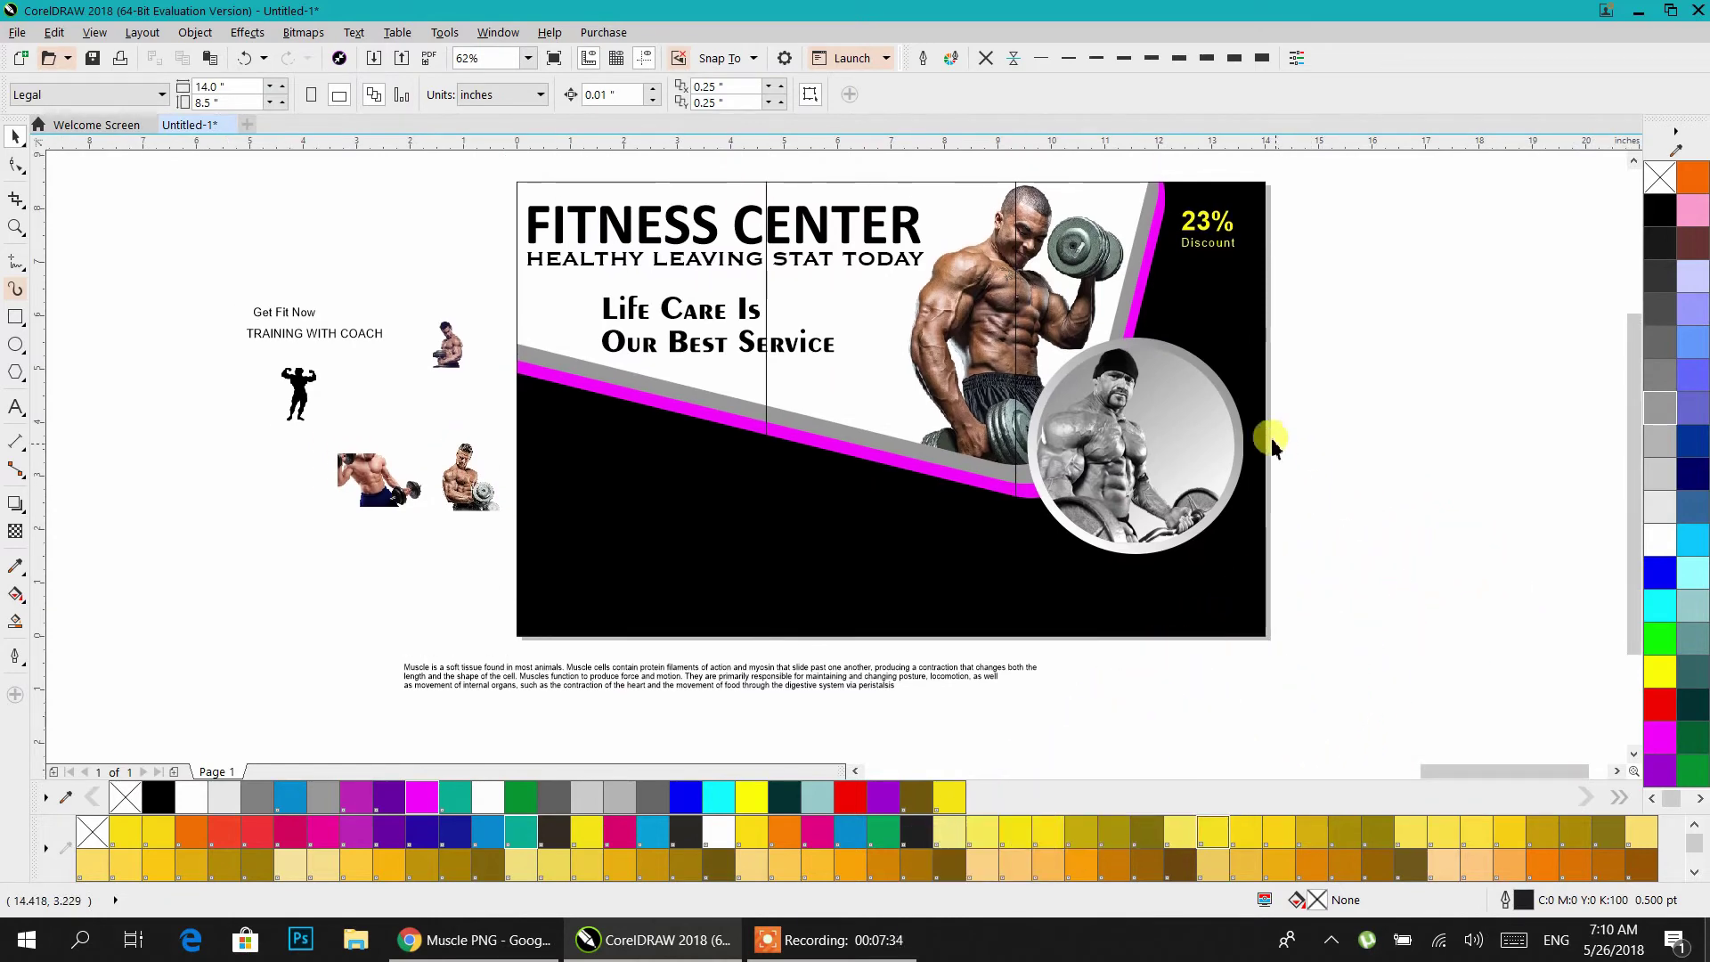
left_click_drag(1240, 418, 743, 440)
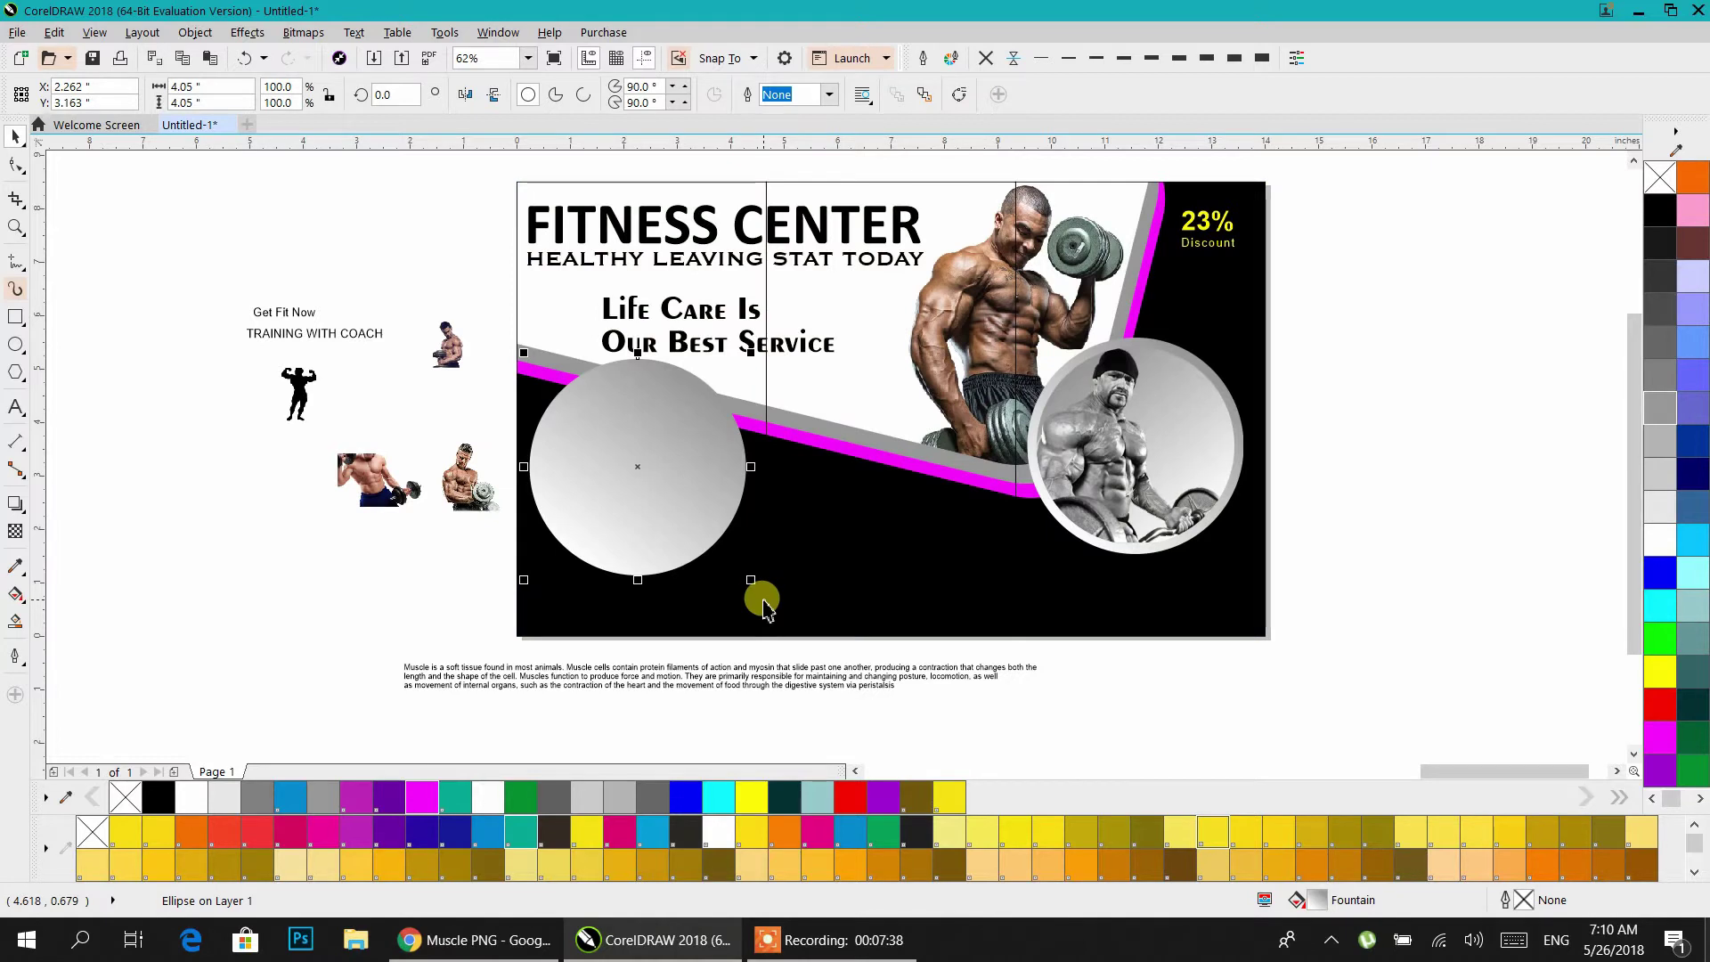
left_click_drag(751, 579, 691, 521)
left_click(473, 98)
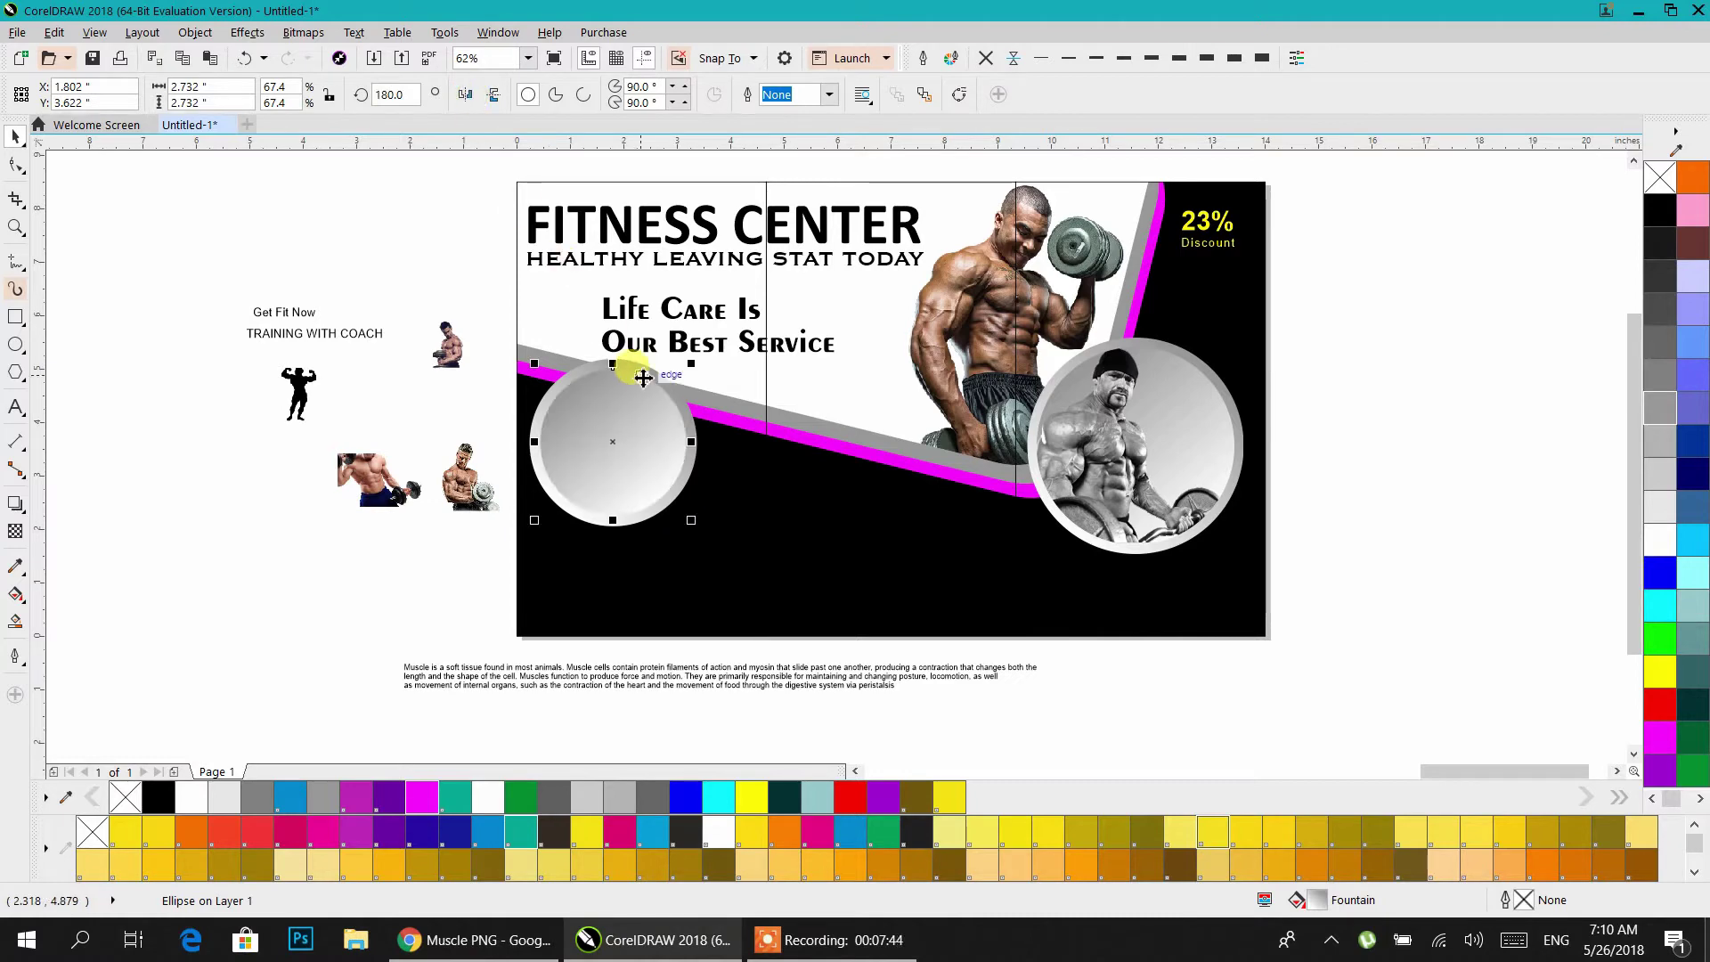
- Copy the left panel's empty badge onto the stripe in the middle panel and scale the copy to about 2.9 in across
left_click_drag(476, 322, 722, 552)
left_click_drag(678, 481, 896, 540)
left_click_drag(951, 604, 924, 573)
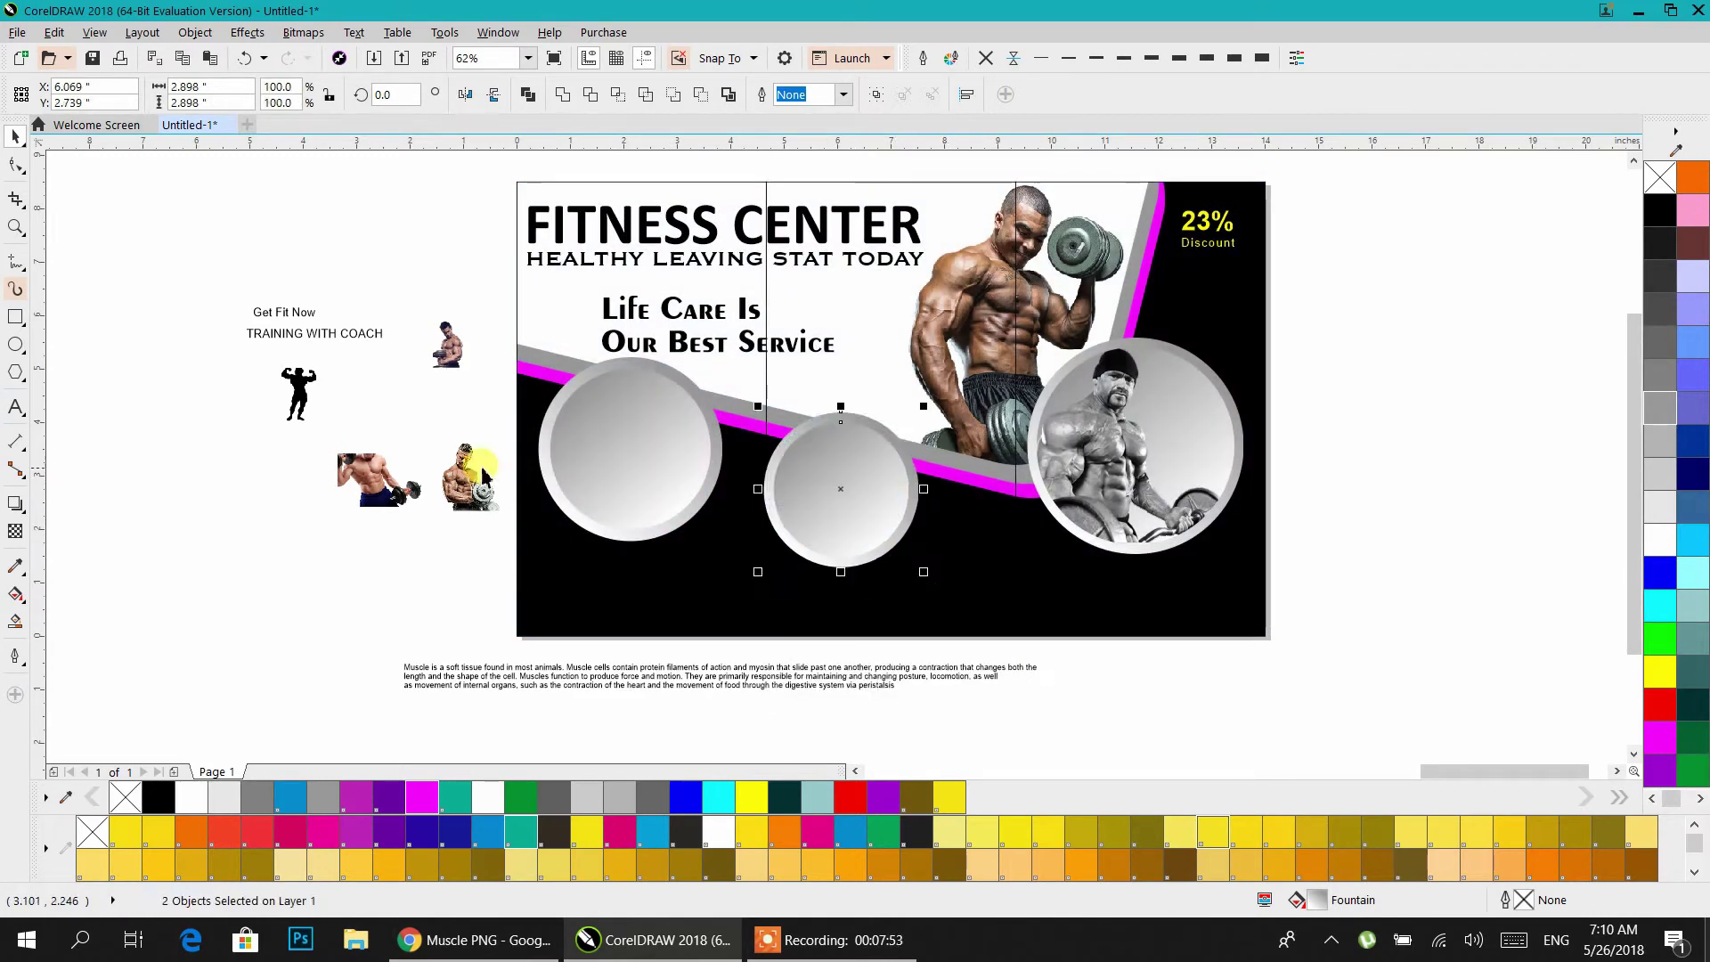
- PowerClip the small photo of the man looking down at his dumbbell inside the middle badge's inner circle
left_click(466, 563)
left_click(452, 365)
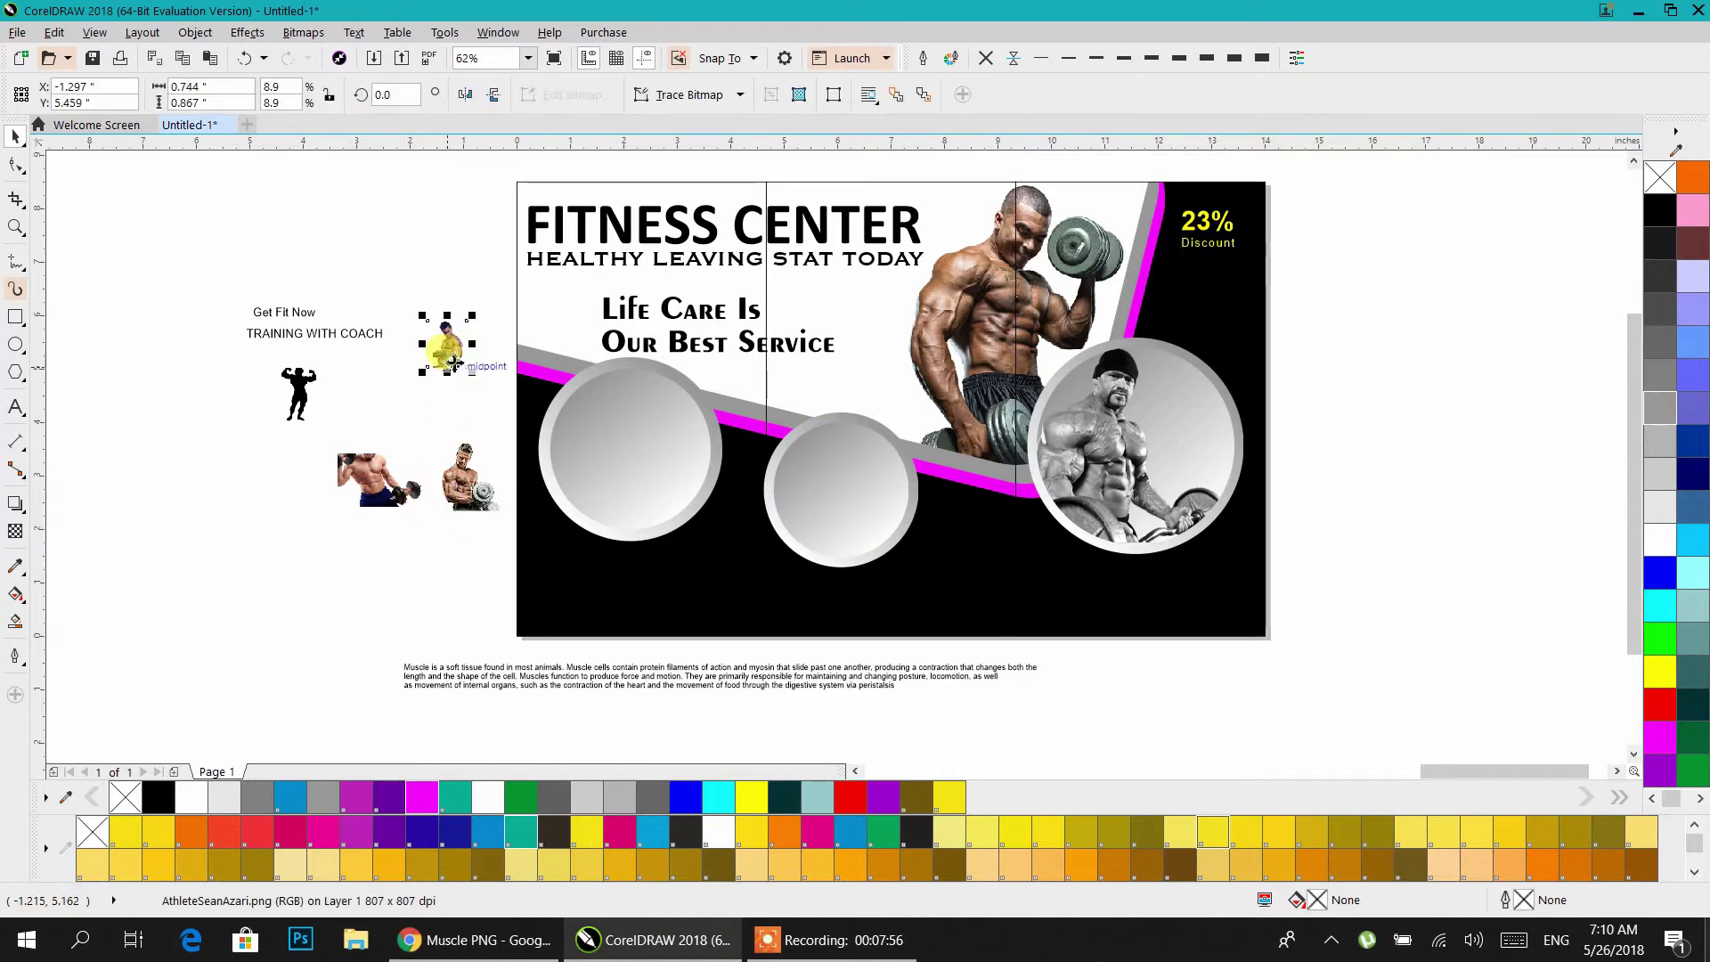
right_click(455, 358)
left_click(499, 368)
left_click(860, 485)
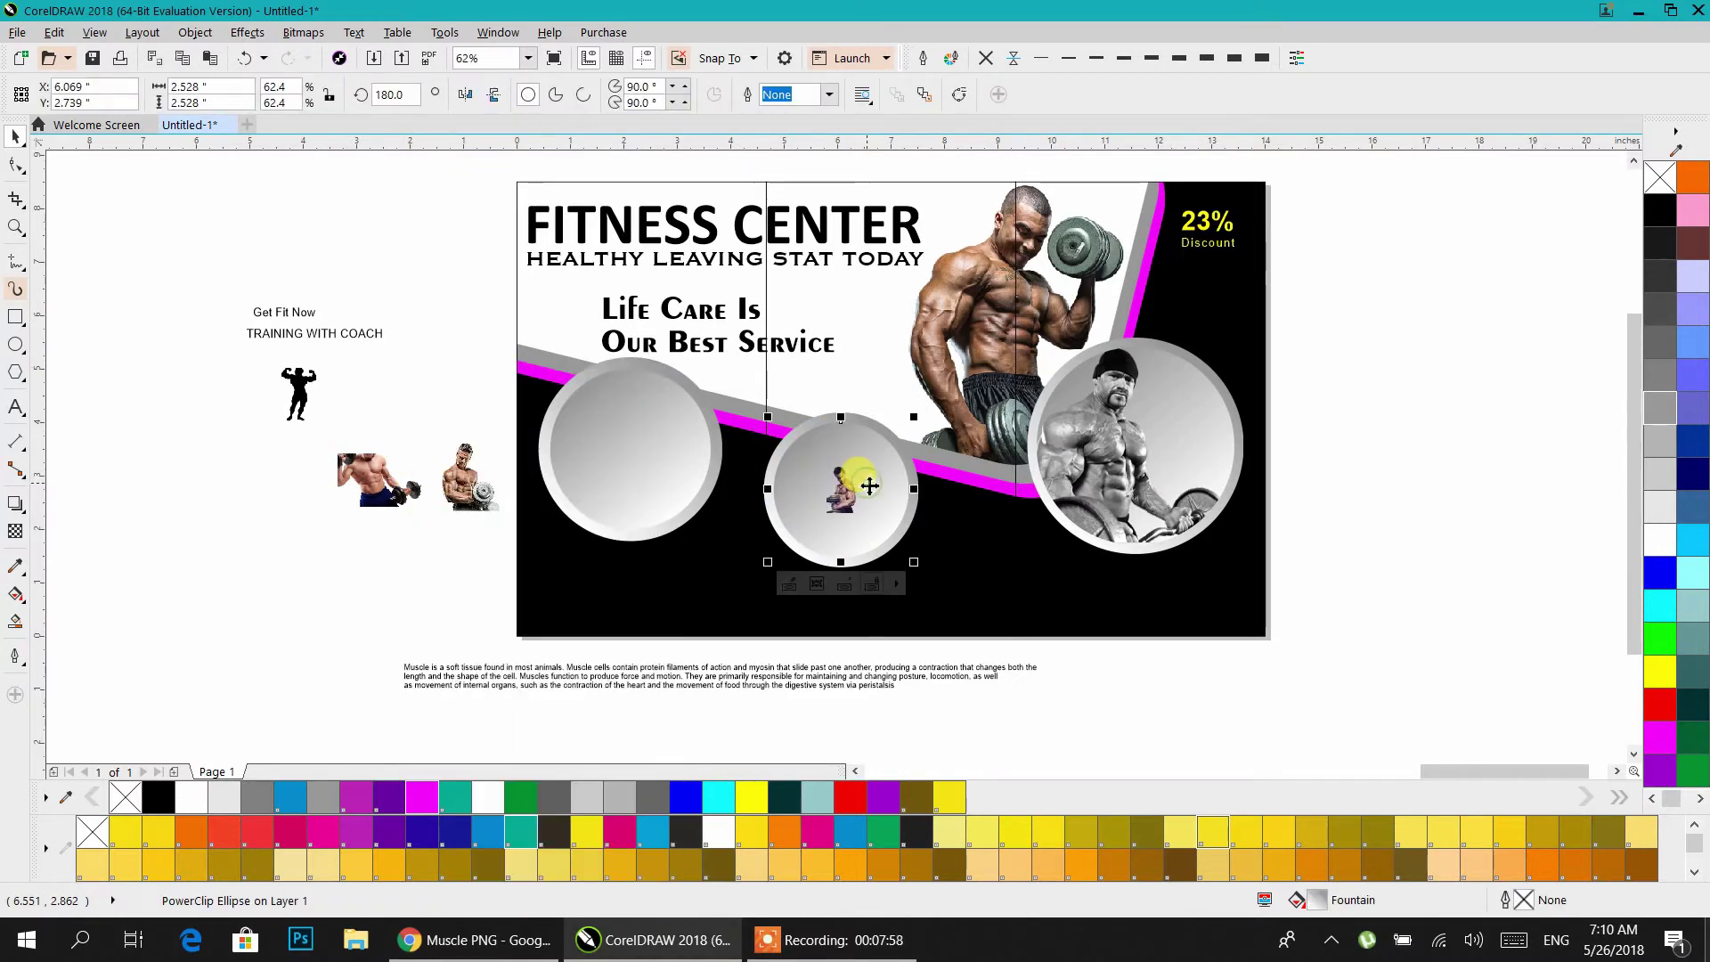
- Scale the middle badge's clipped photo to about 2.19 × 2.55 in, shift it slightly right and finish editing the frame
double_click(866, 483)
left_click(850, 502)
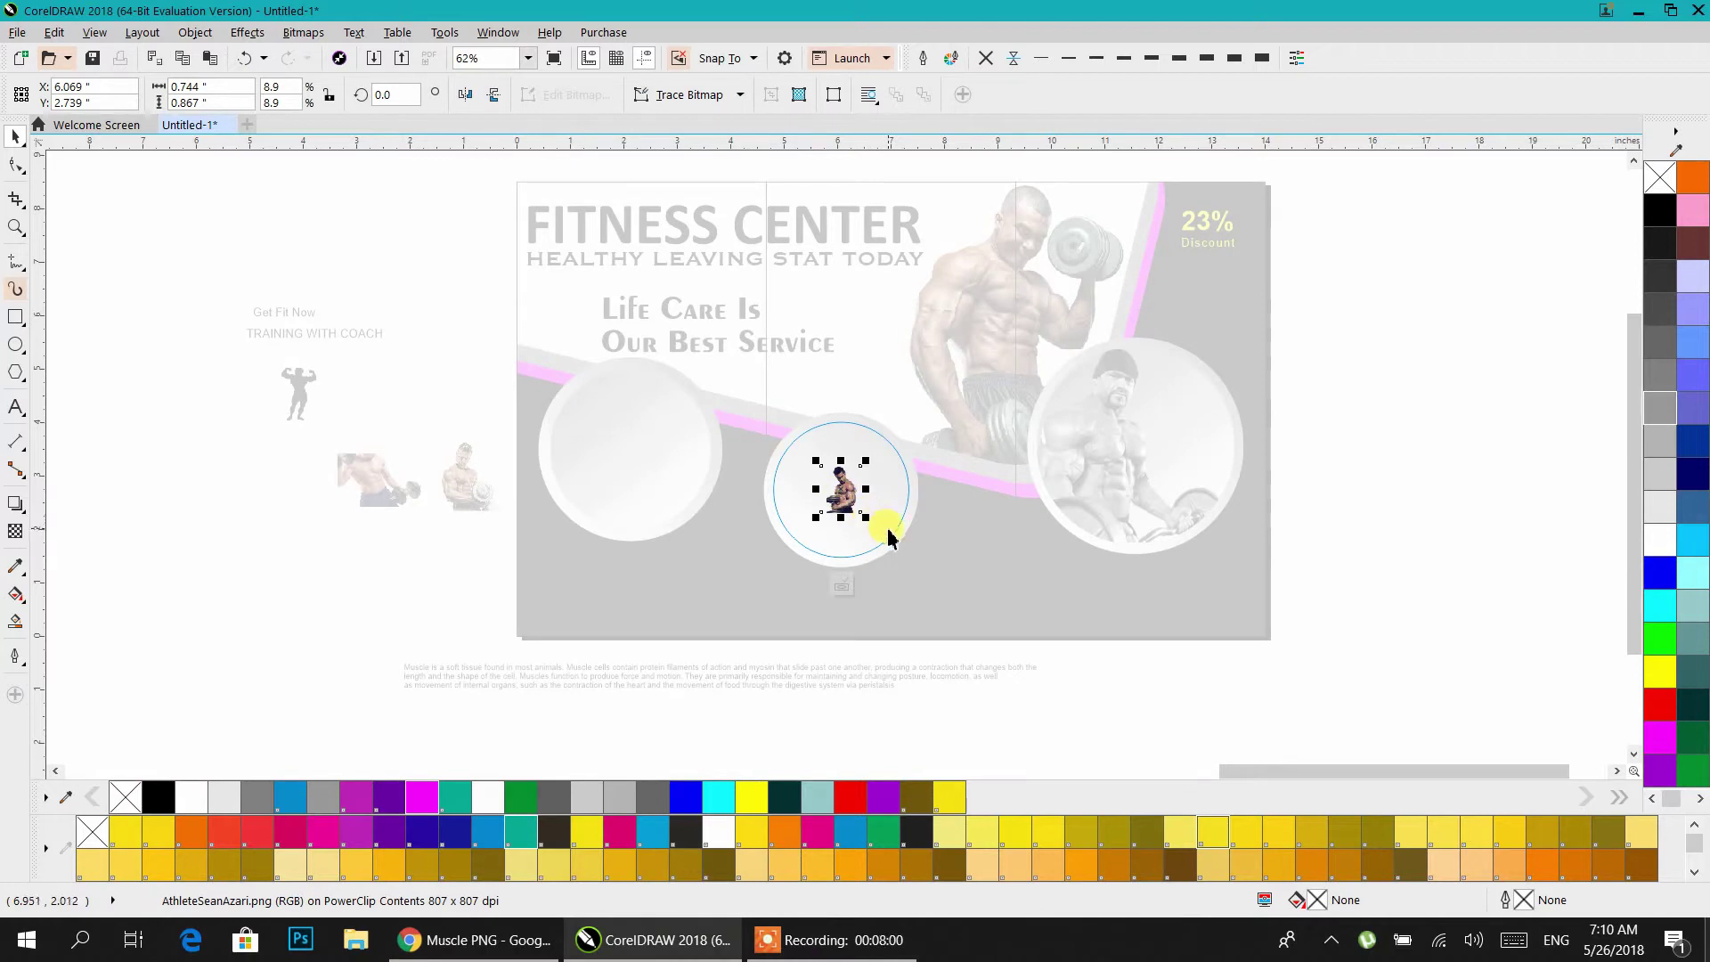
left_click_drag(866, 518, 910, 563)
scroll(877, 512, "up", 2)
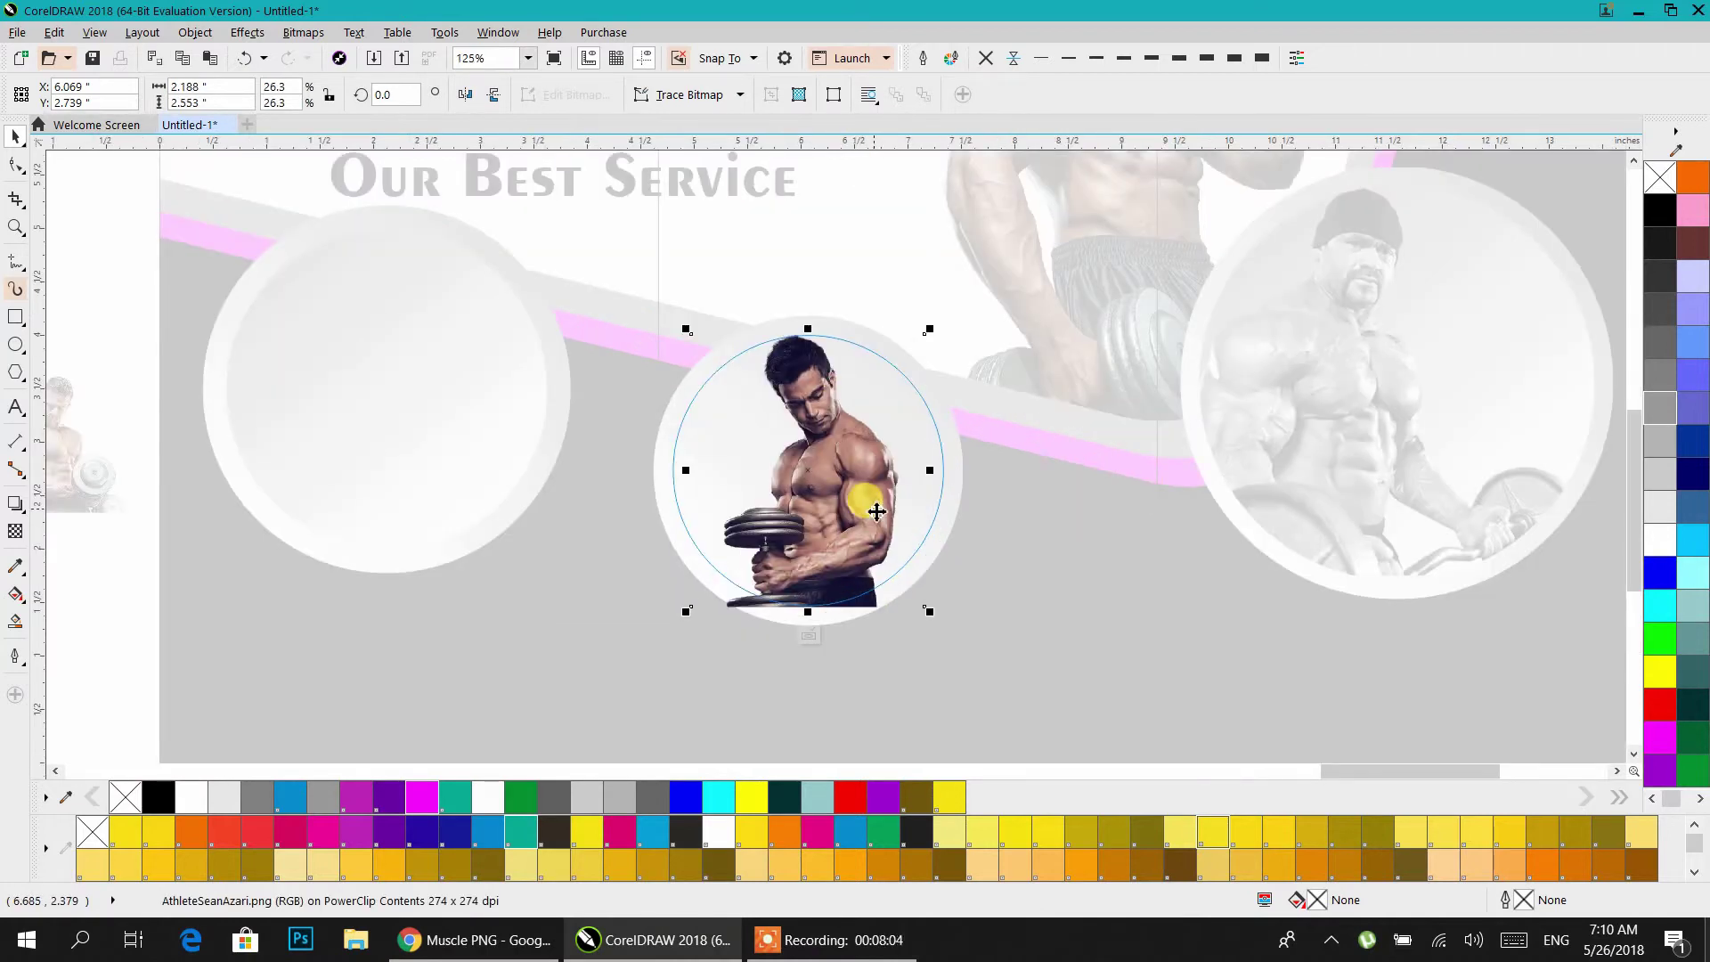
left_click_drag(877, 511, 894, 512)
left_click(1034, 470, "ctrl")
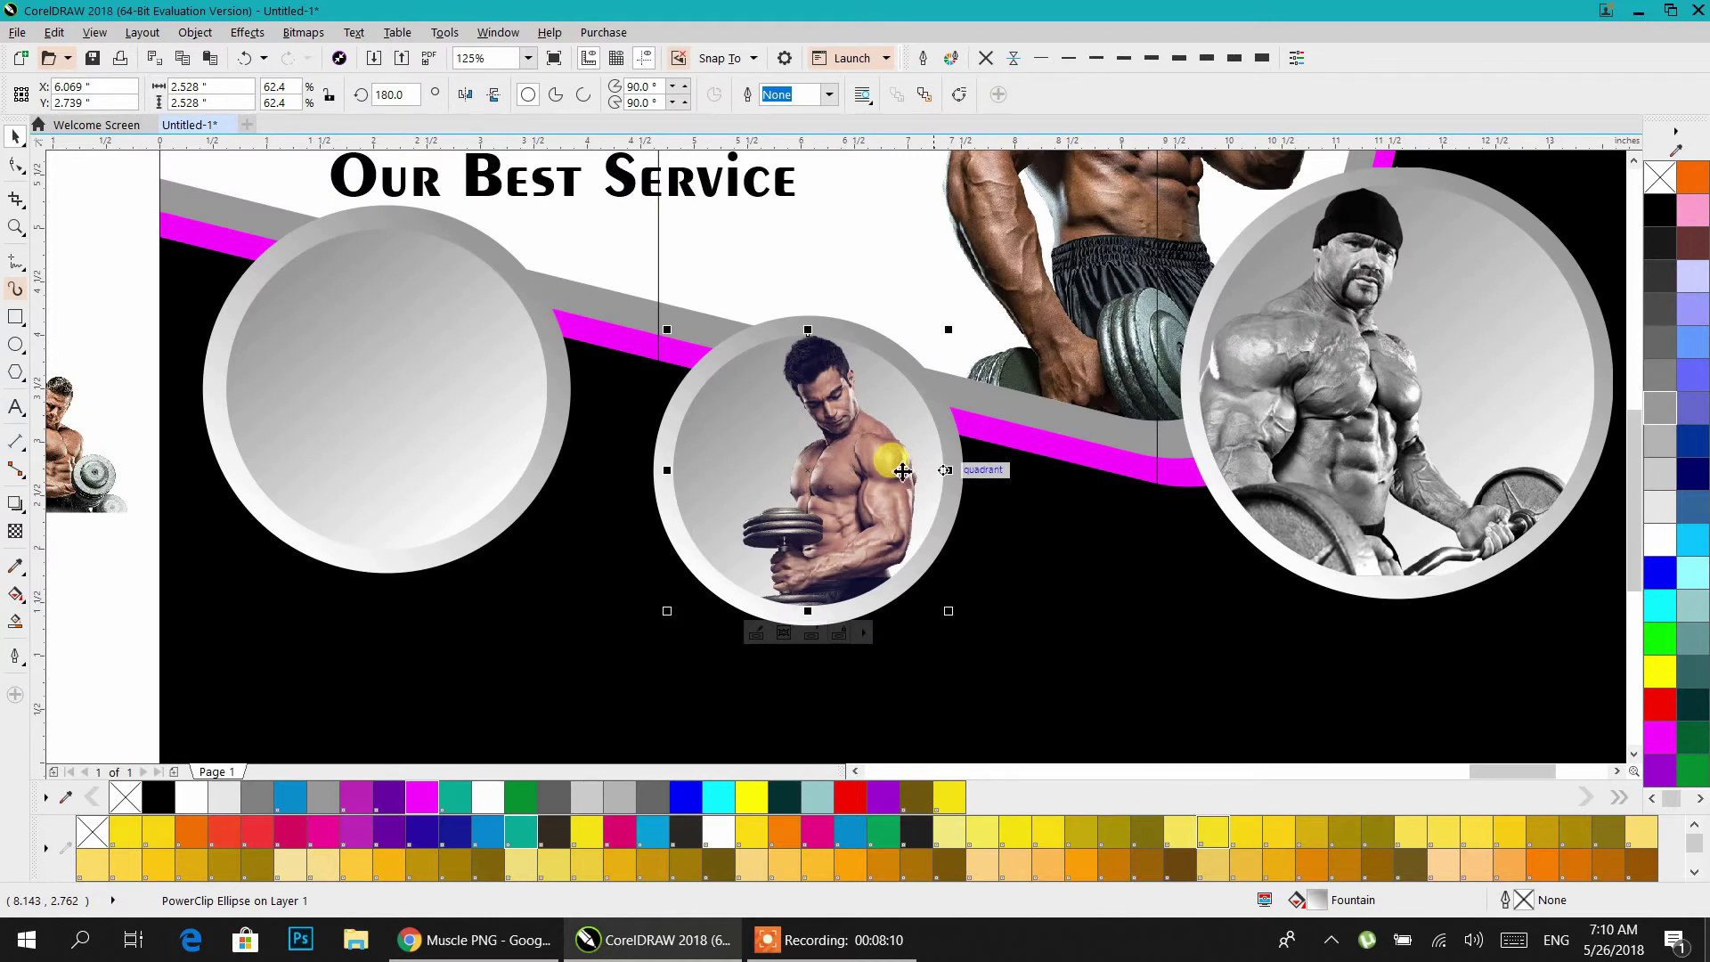
scroll(872, 471, "down", 2)
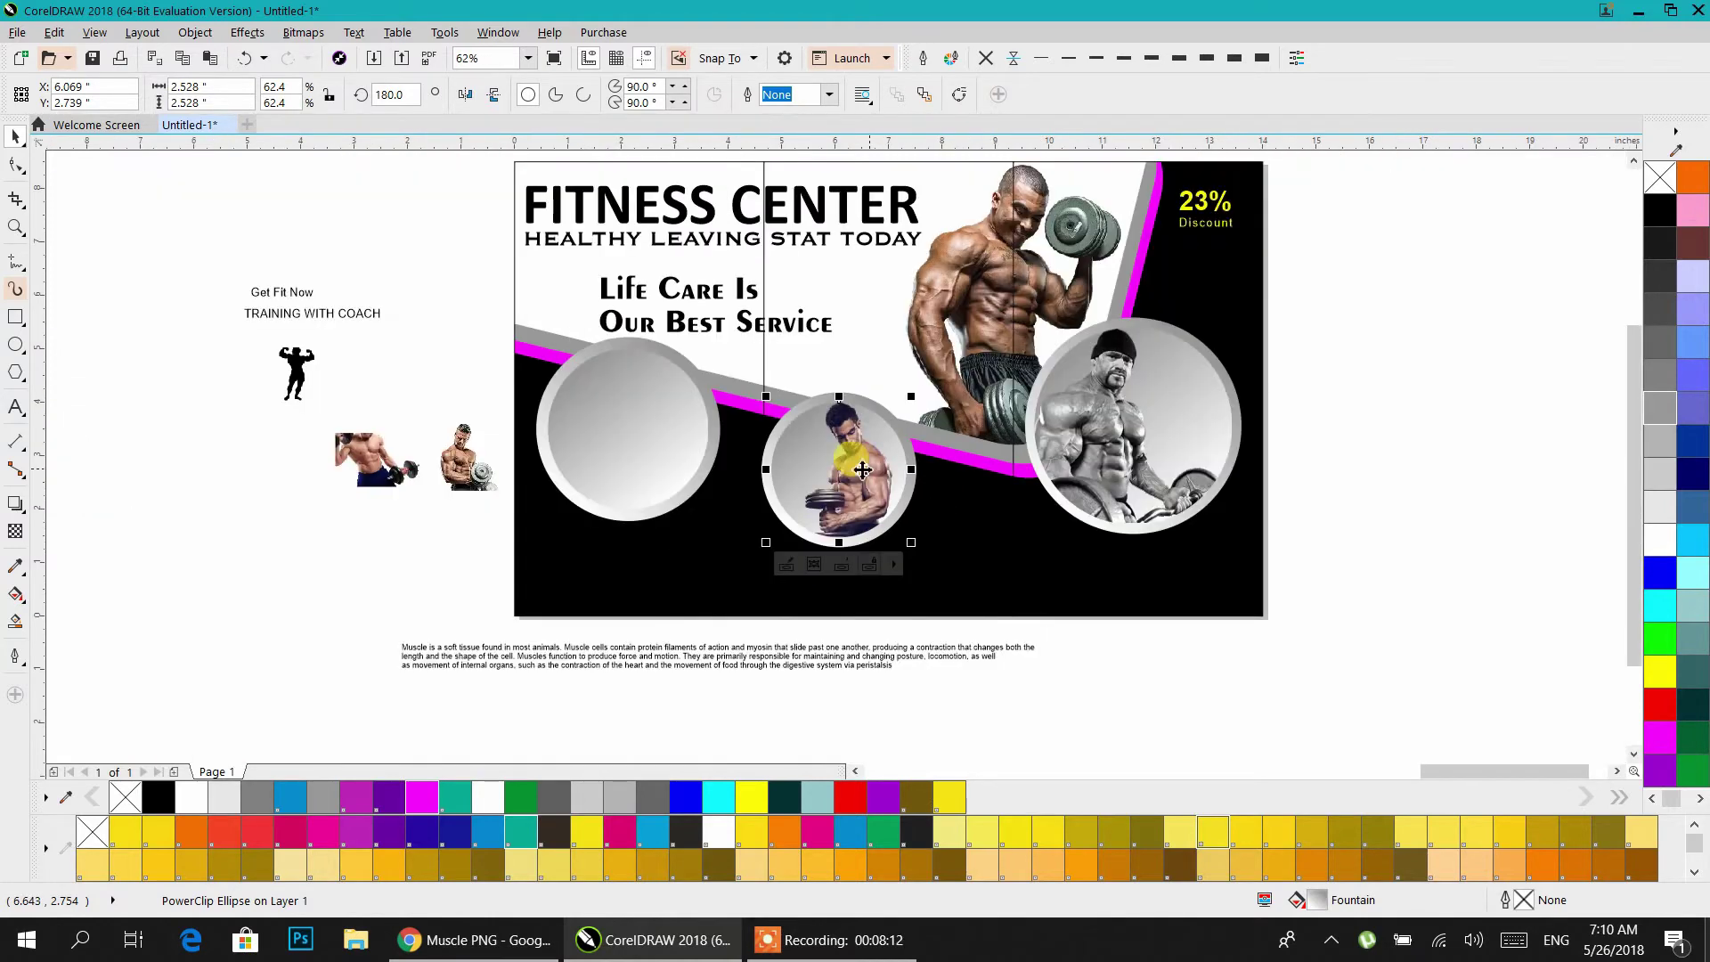
- PowerClip the photo of the bodybuilder curling a dumbbell inside the left badge's inner circle
left_click(415, 550)
left_click(478, 468)
right_click(479, 467)
left_click(519, 356)
left_click(664, 422)
- Scale the left badge's clipped photo to about 2.81 × 2.98 in and finish editing the frame
left_click(666, 423, "ctrl")
left_click(667, 479, "ctrl")
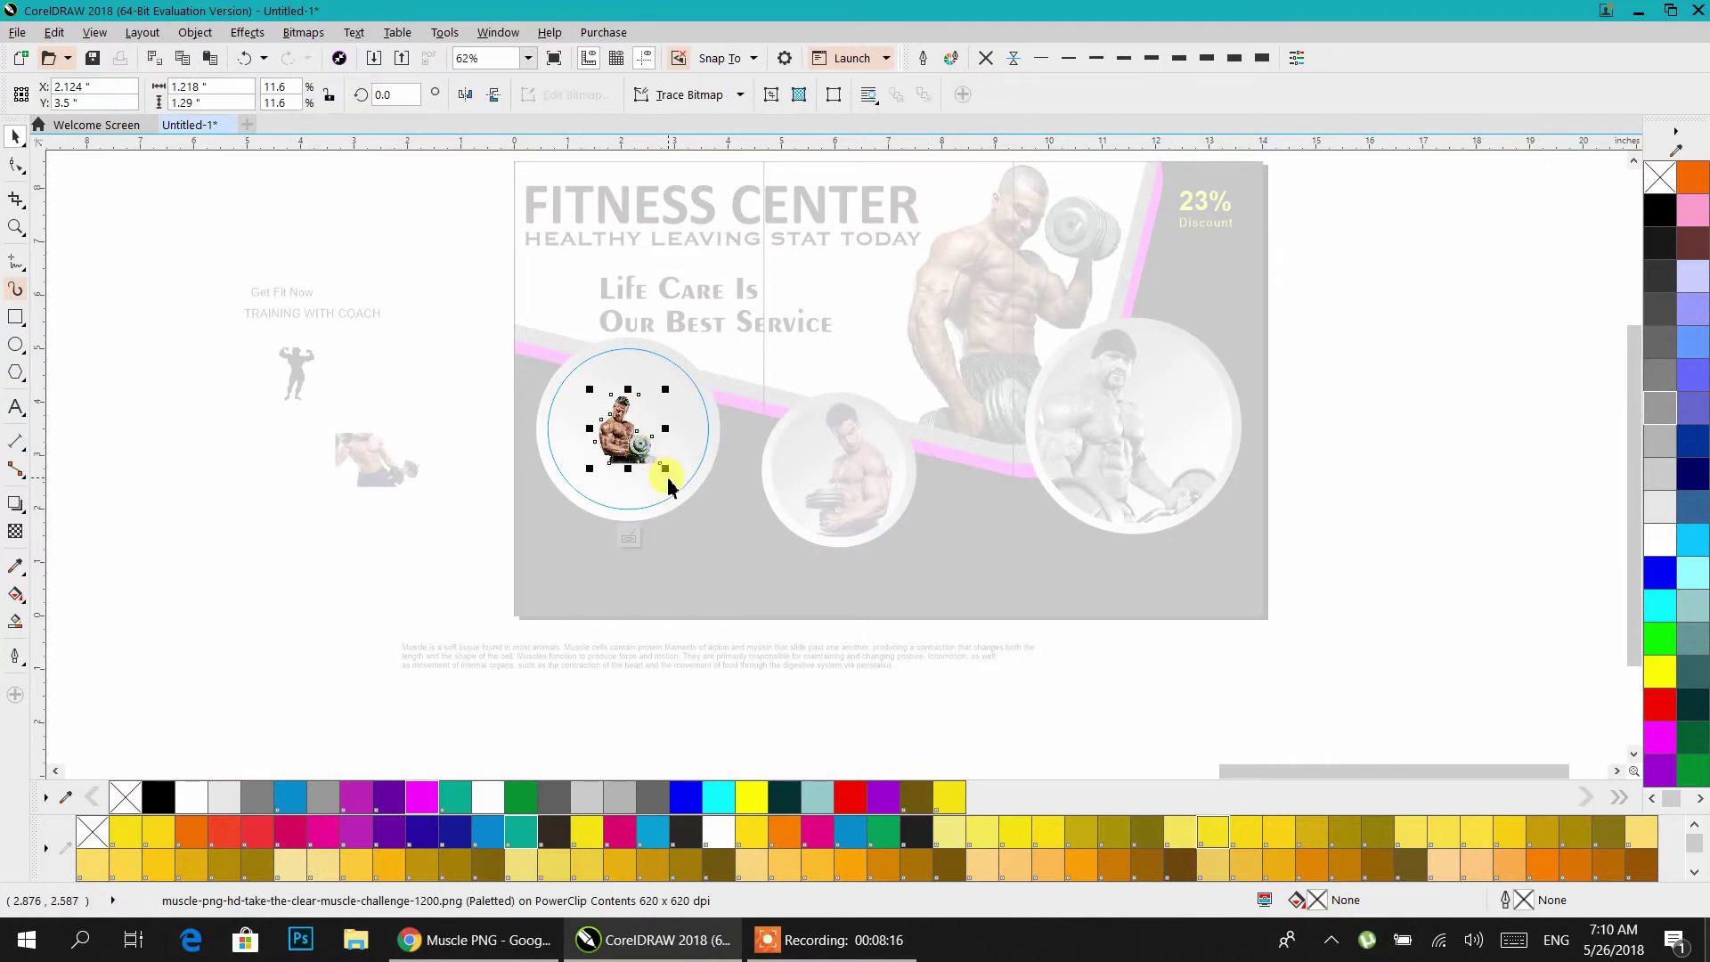
left_click_drag(668, 472, 713, 519)
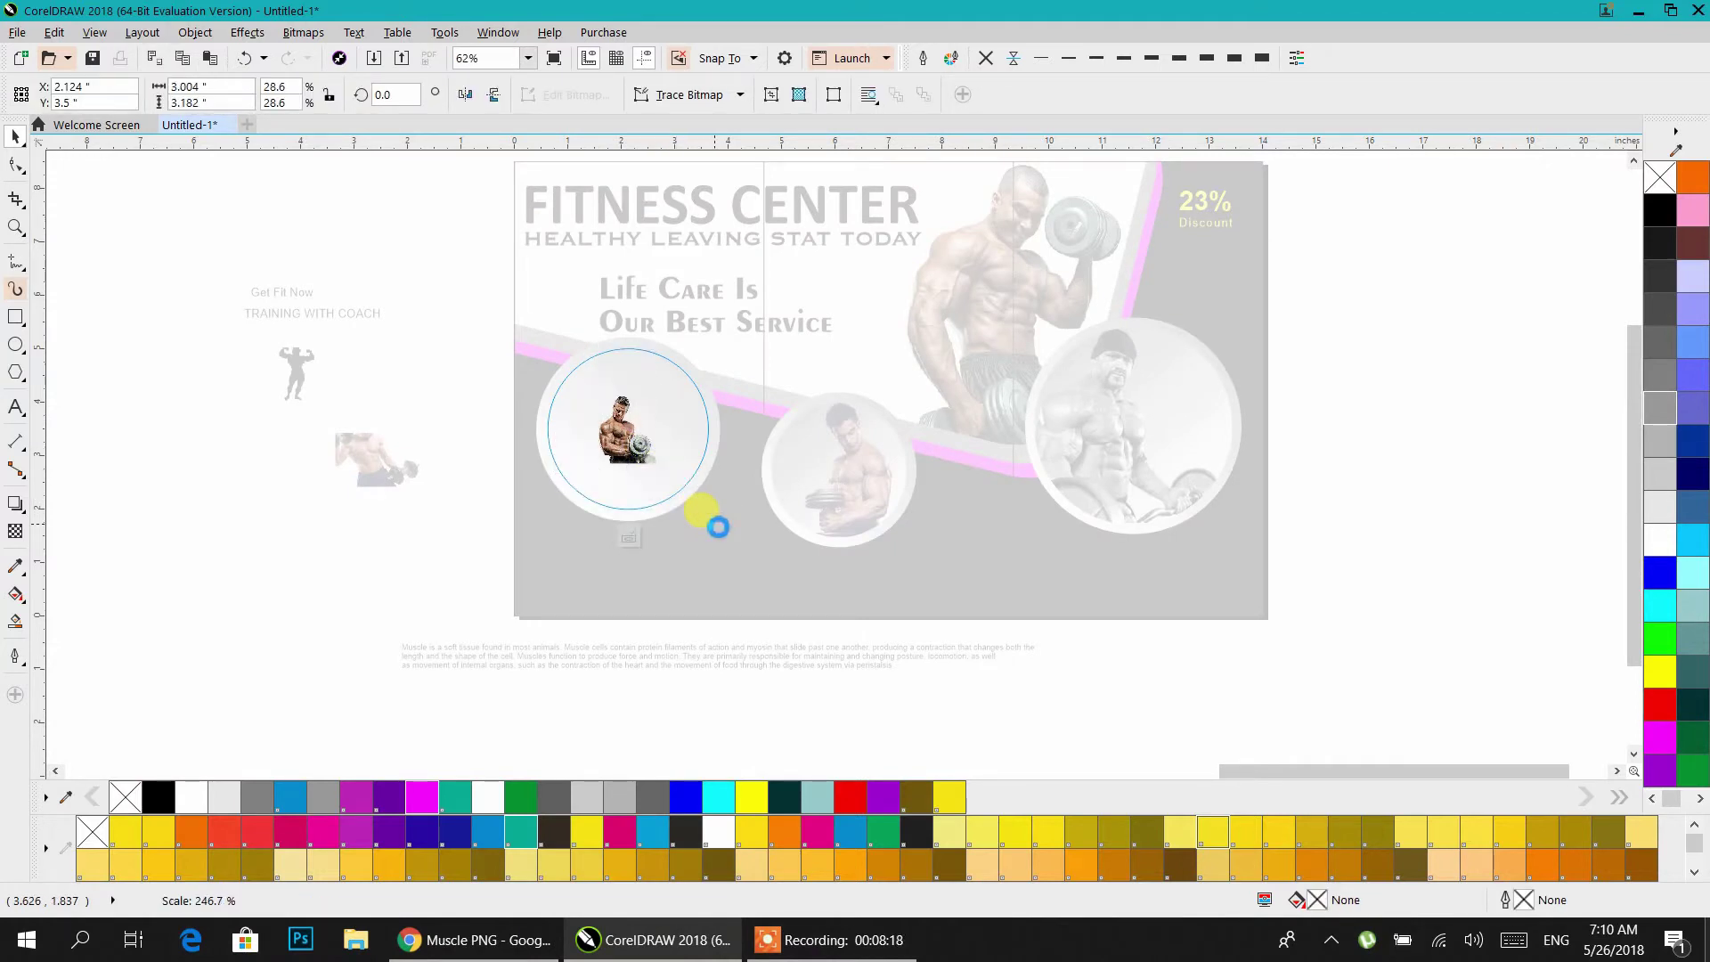
scroll(651, 451, "up", 2)
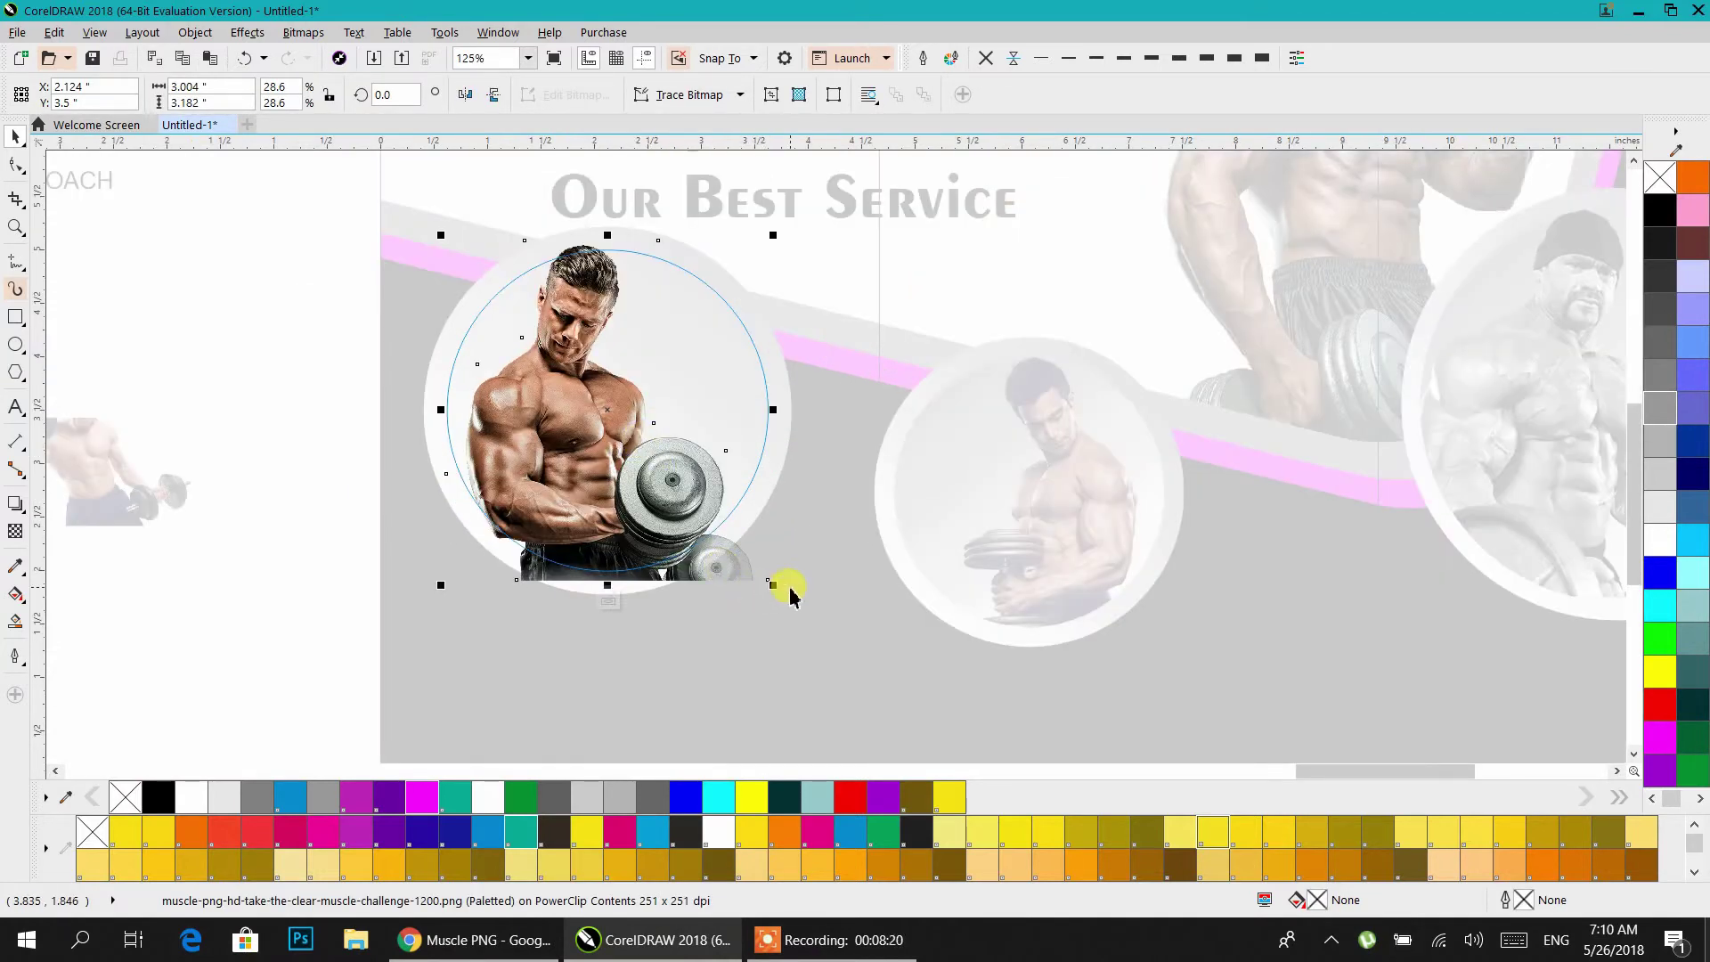
left_click_drag(773, 588, 766, 578)
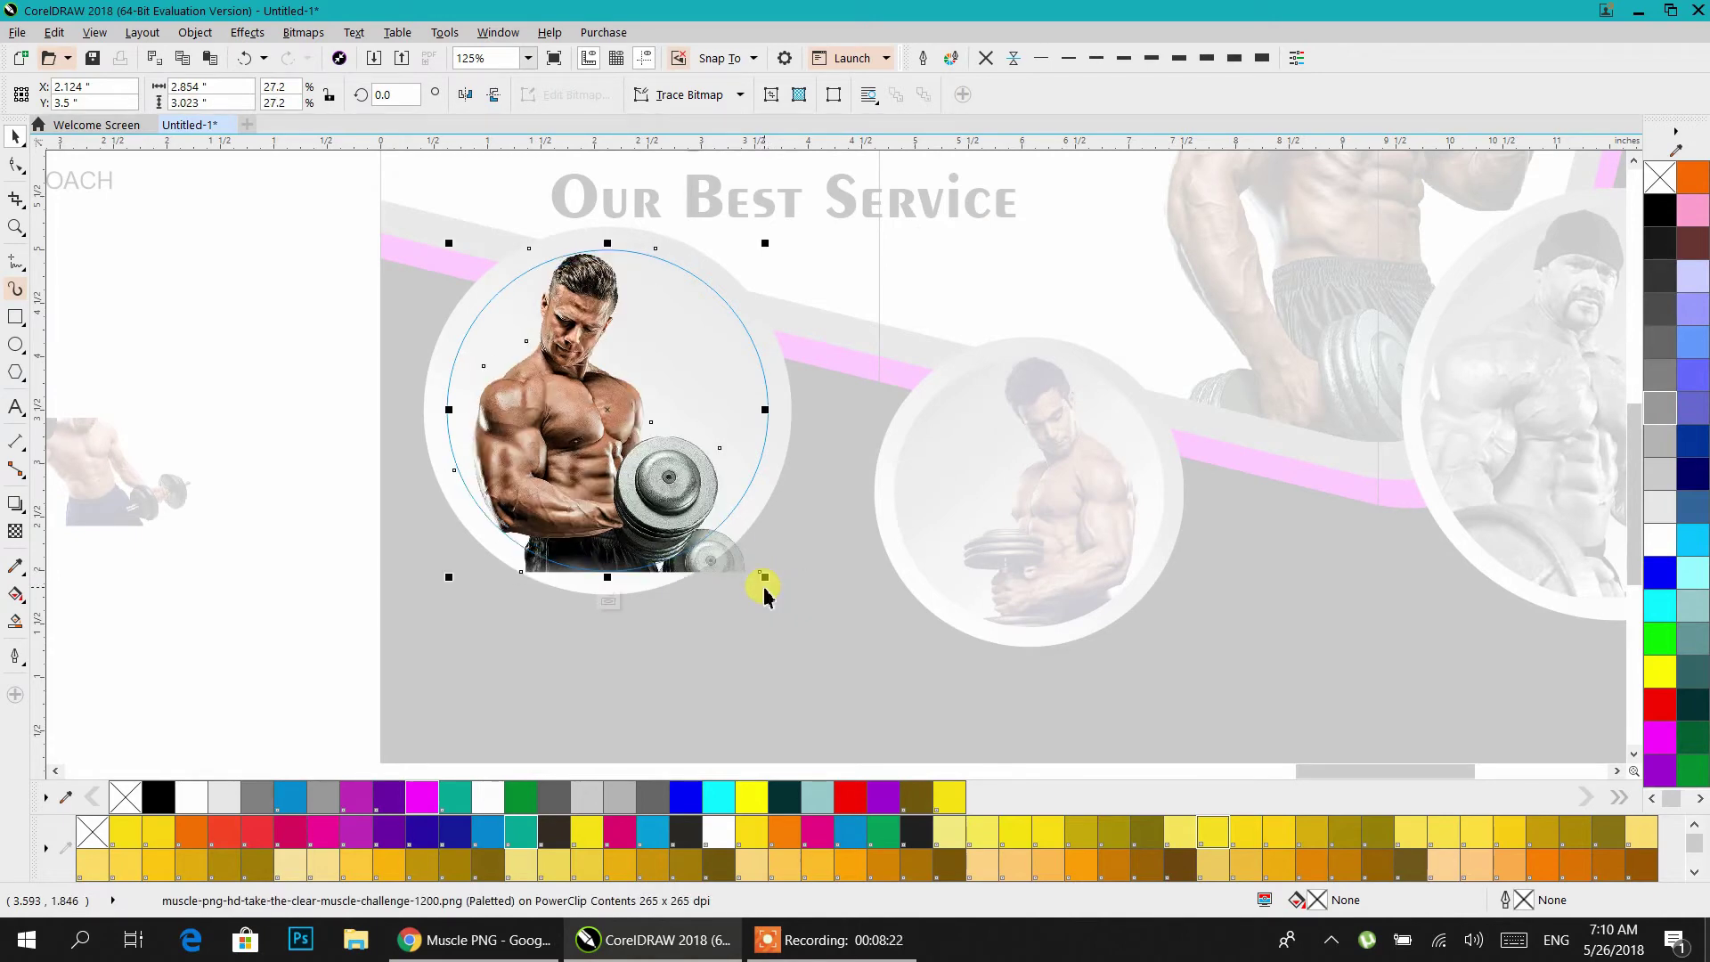
scroll(690, 548, "up", 2)
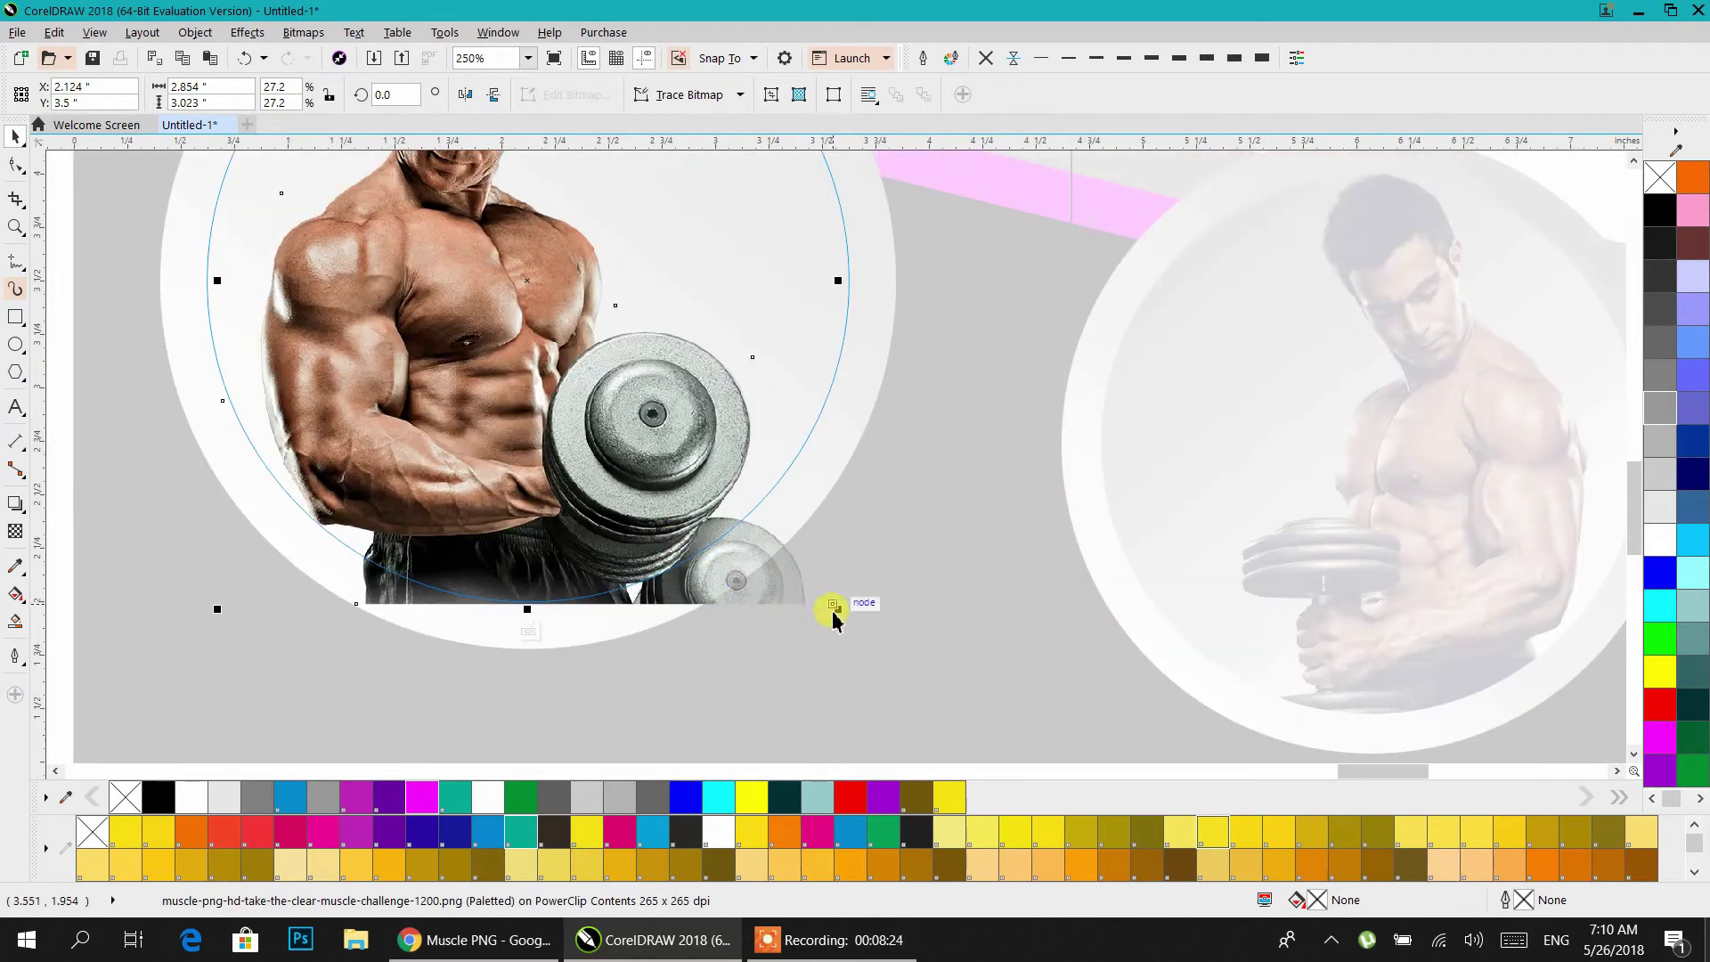
left_click_drag(842, 618, 831, 605)
scroll(667, 531, "down", 2)
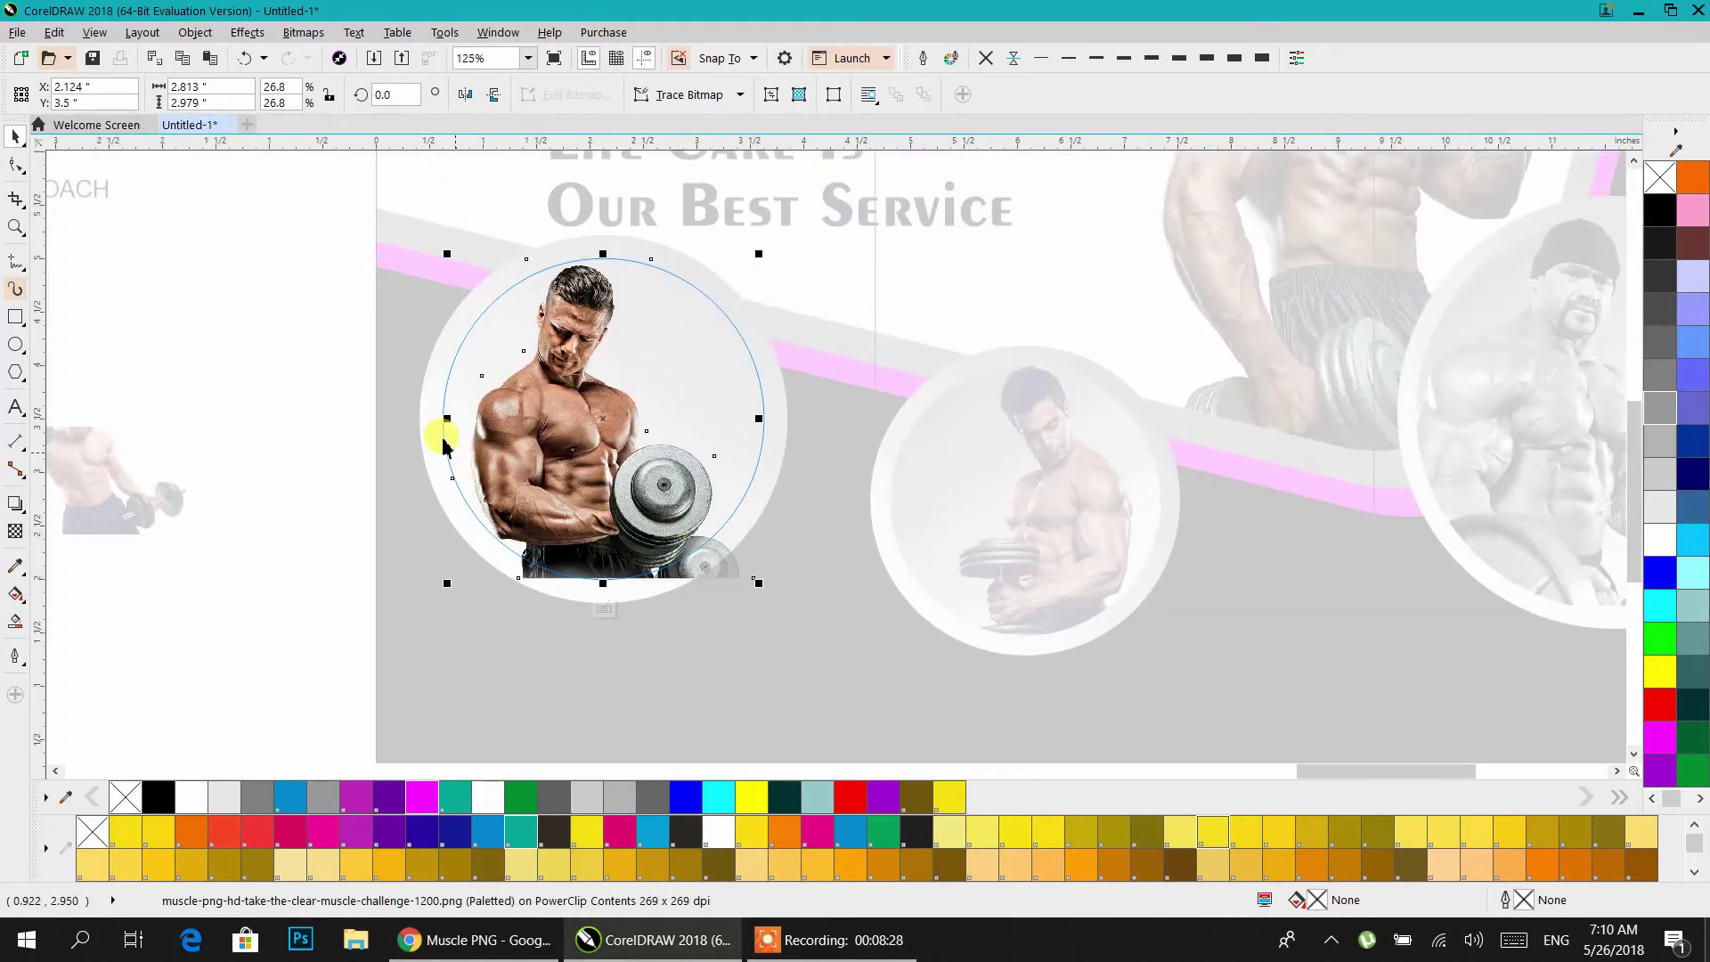
left_click(299, 356, "ctrl")
left_click(299, 357)
scroll(303, 357, "down", 1)
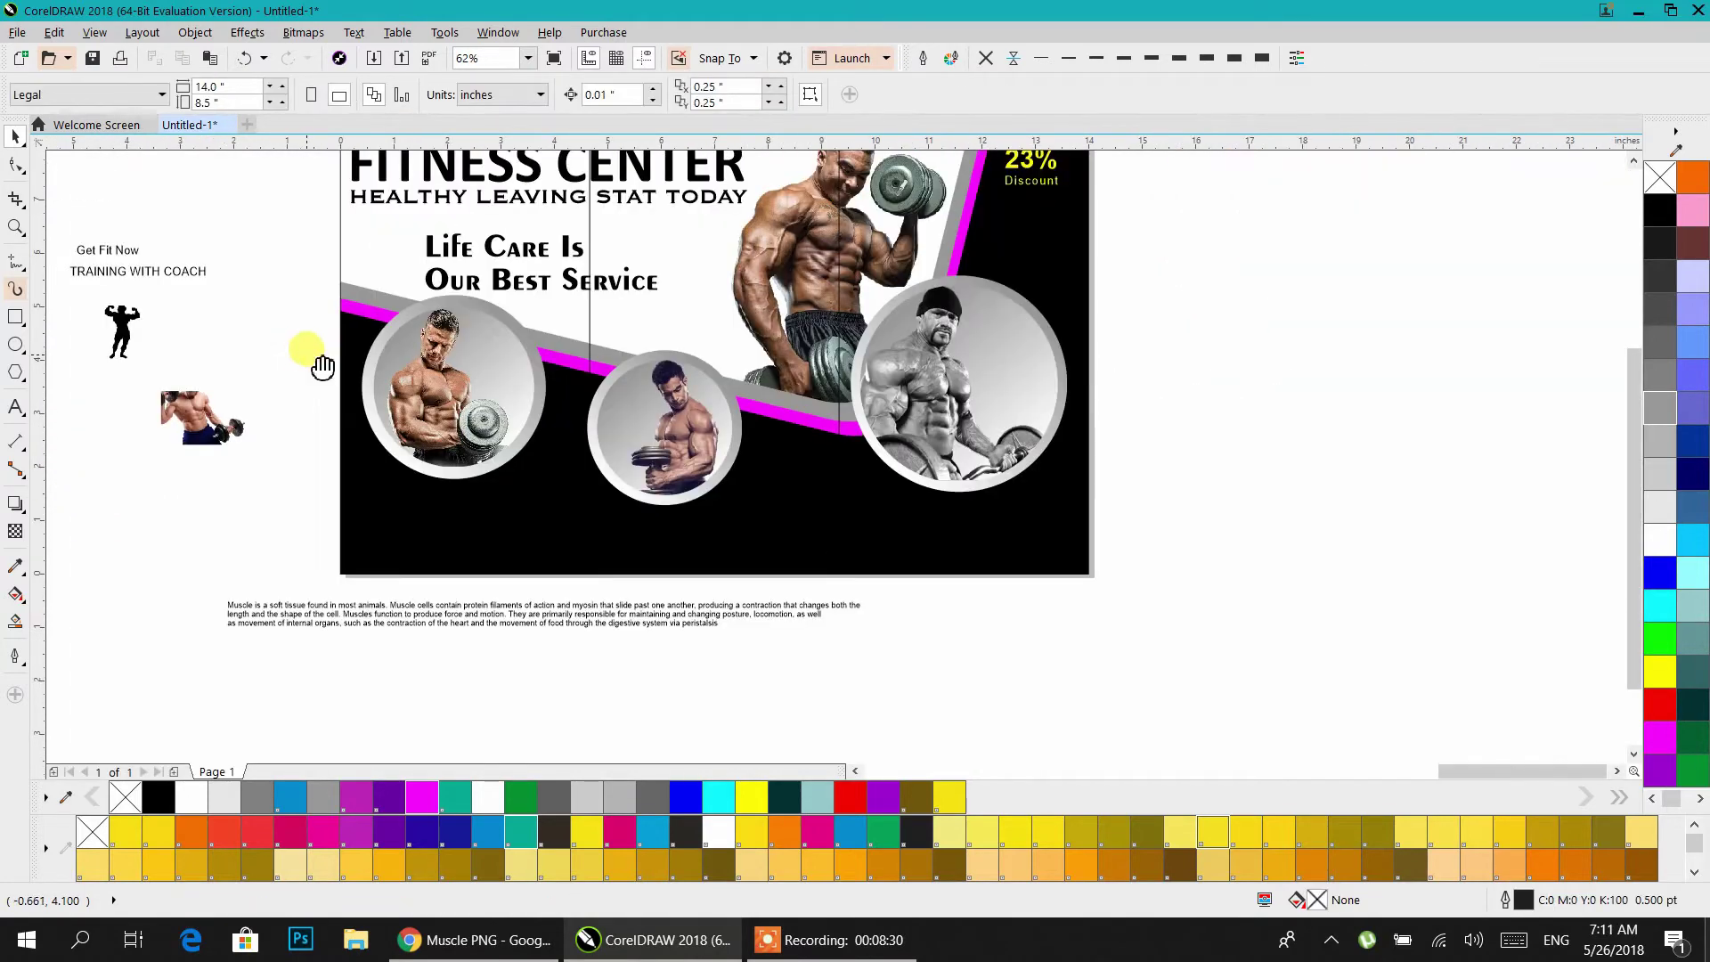
- Place the bodybuilder silhouette before the Life Care Is Our Best Service text and shift both slightly up and left
left_click_drag(315, 360, 399, 408)
left_click_drag(205, 385, 478, 320)
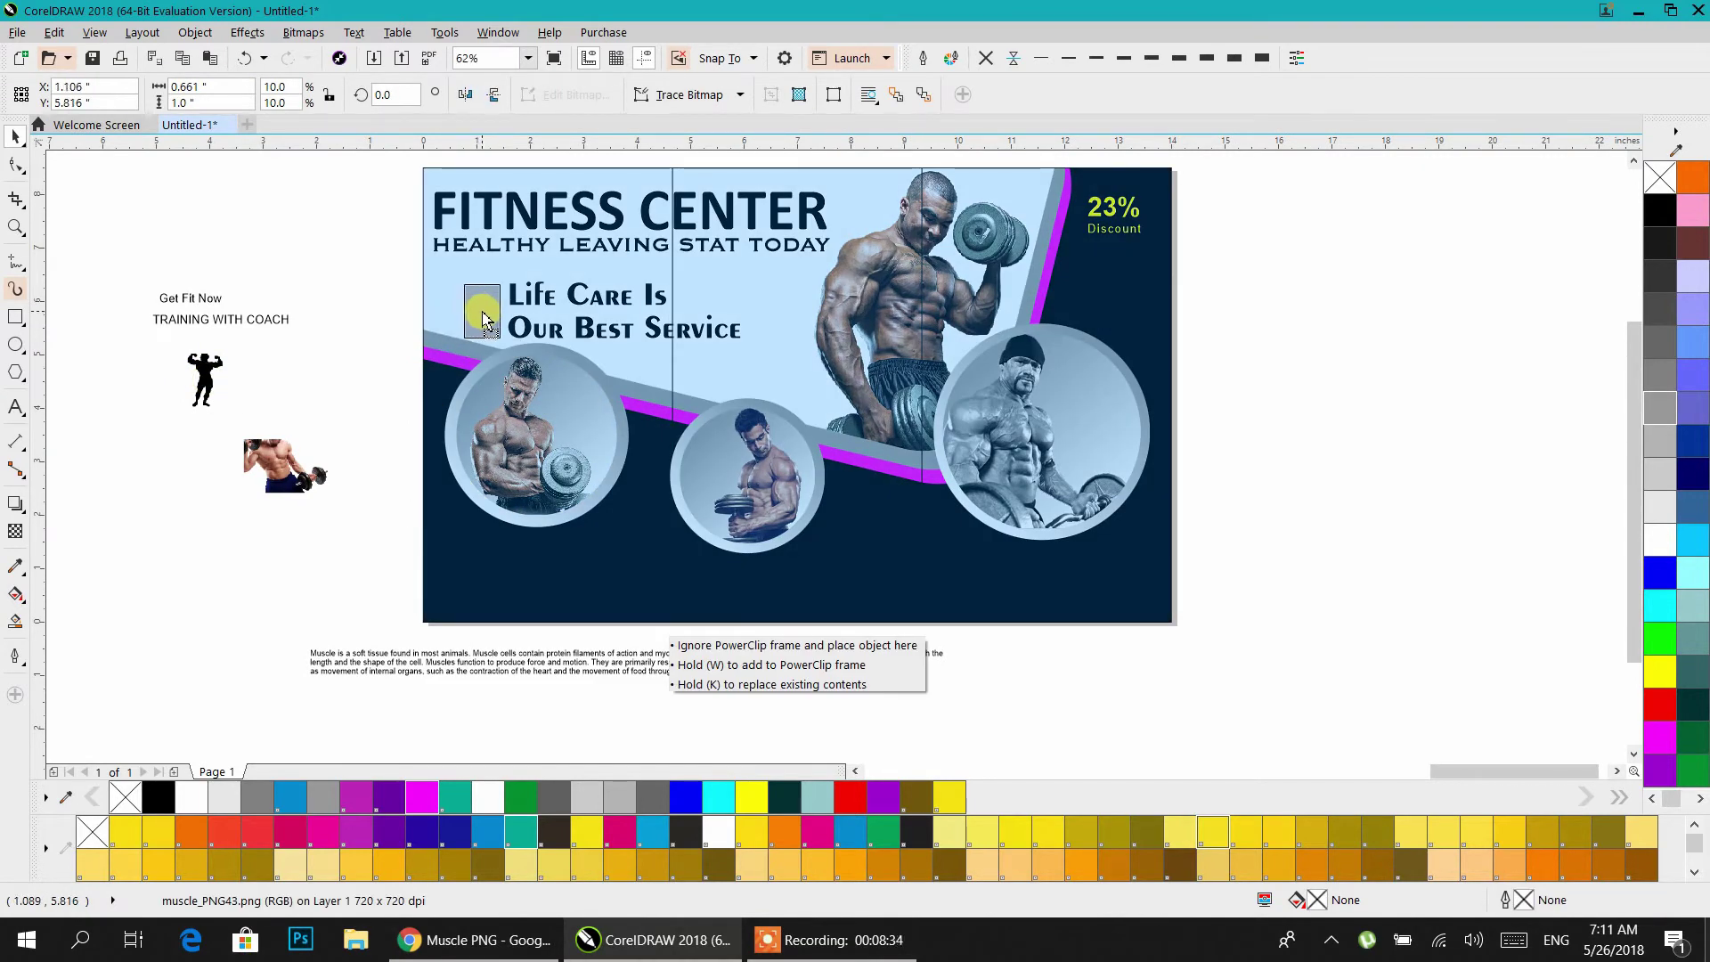
left_click_drag(486, 318, 486, 318)
left_click_drag(351, 248, 765, 371)
left_click_drag(610, 328, 581, 303)
left_click(356, 286)
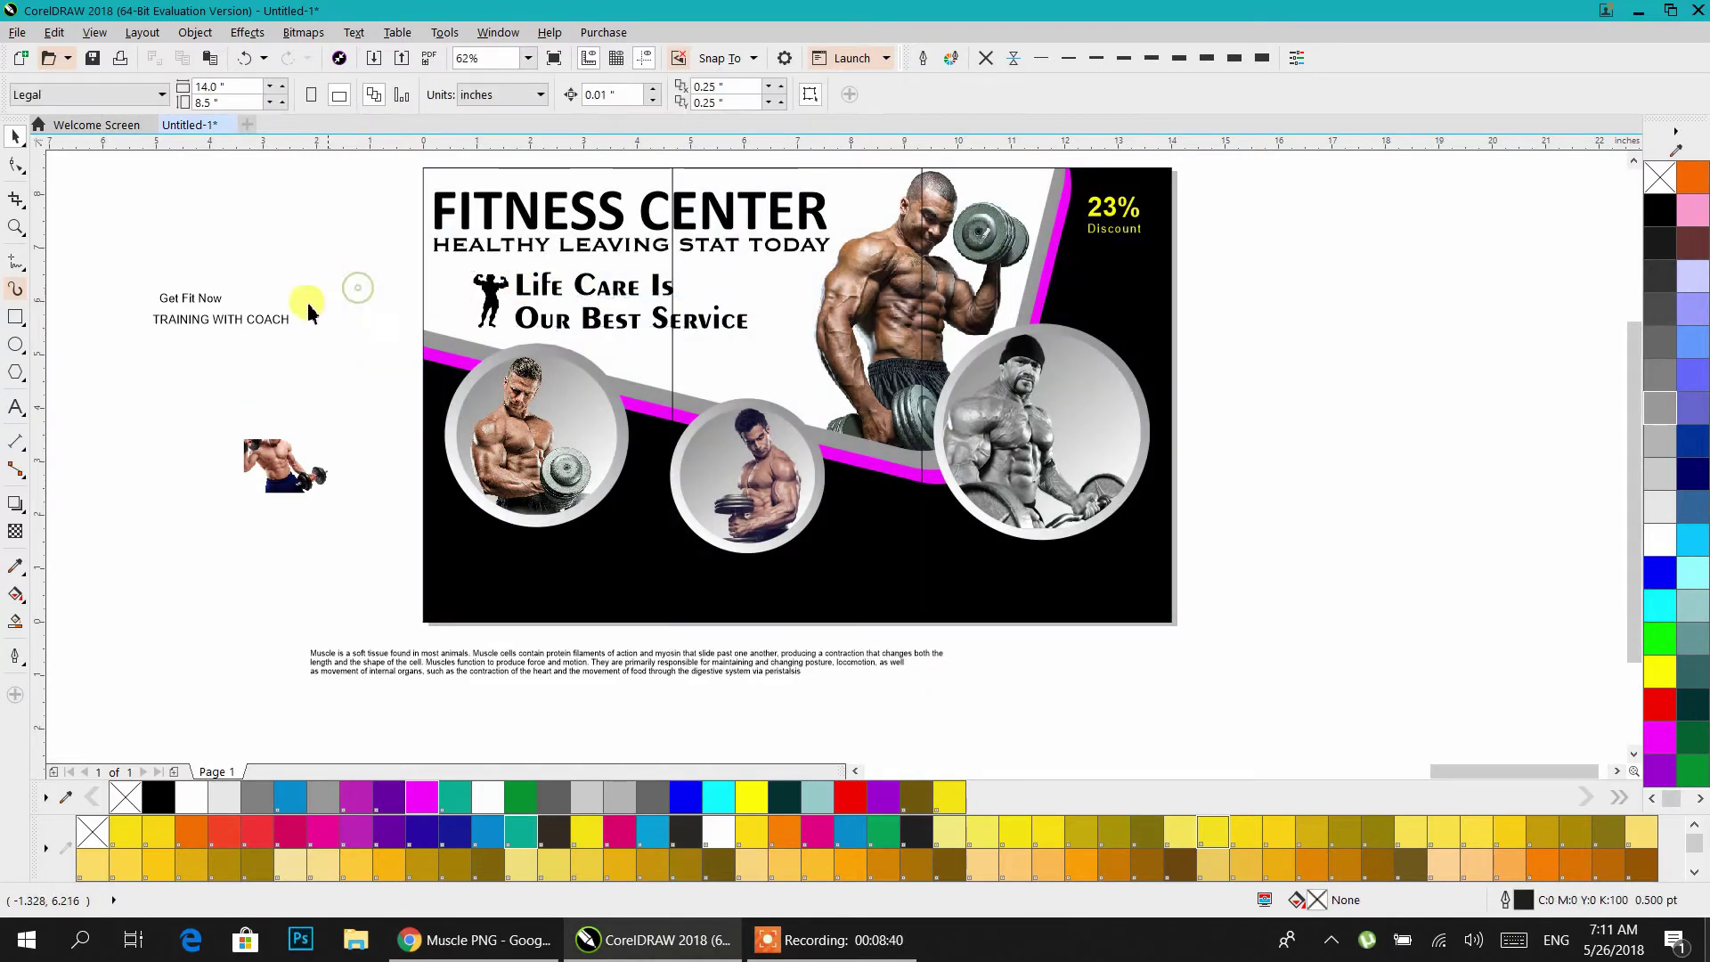
- Enlarge the remaining dumbbell torso photo to about 17.94 × 11.54 in on the blank area beside the page
left_click(270, 321)
left_click(307, 426)
left_click(307, 472)
left_click_drag(330, 495, 477, 591)
scroll(323, 502, "down", 2)
left_click_drag(881, 506, 1310, 695)
- PowerClip the enlarged torso photo inside the three-panel background
right_click(1061, 461)
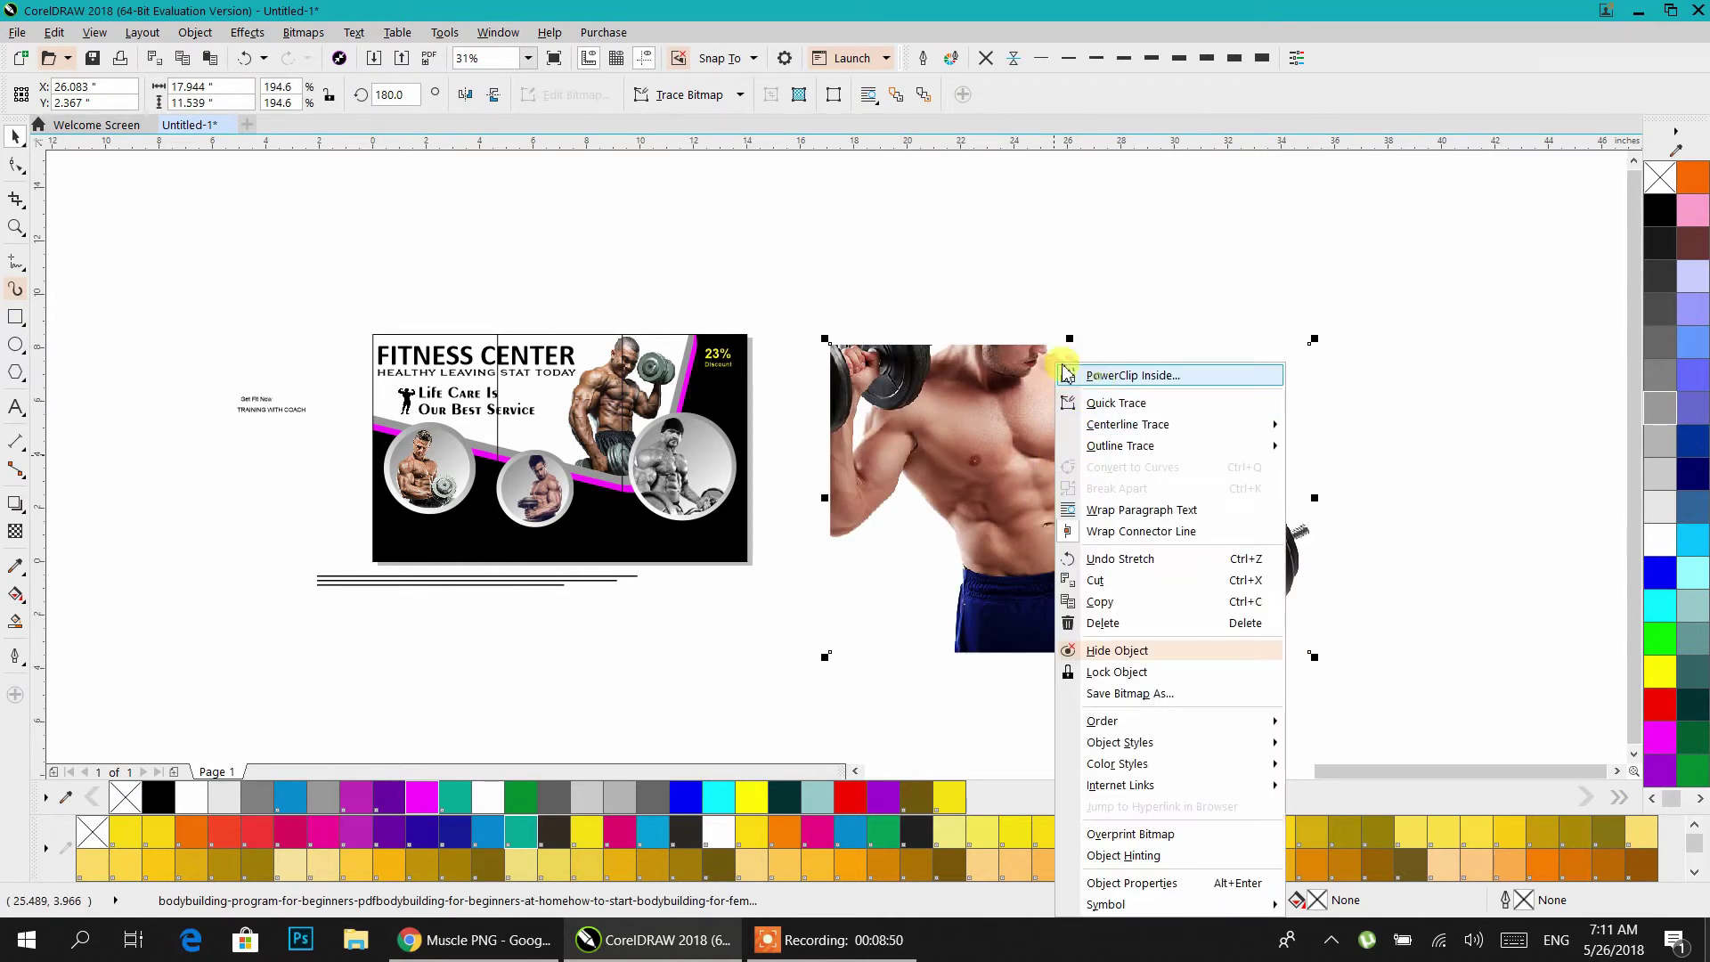
left_click(1103, 378)
left_click(726, 396)
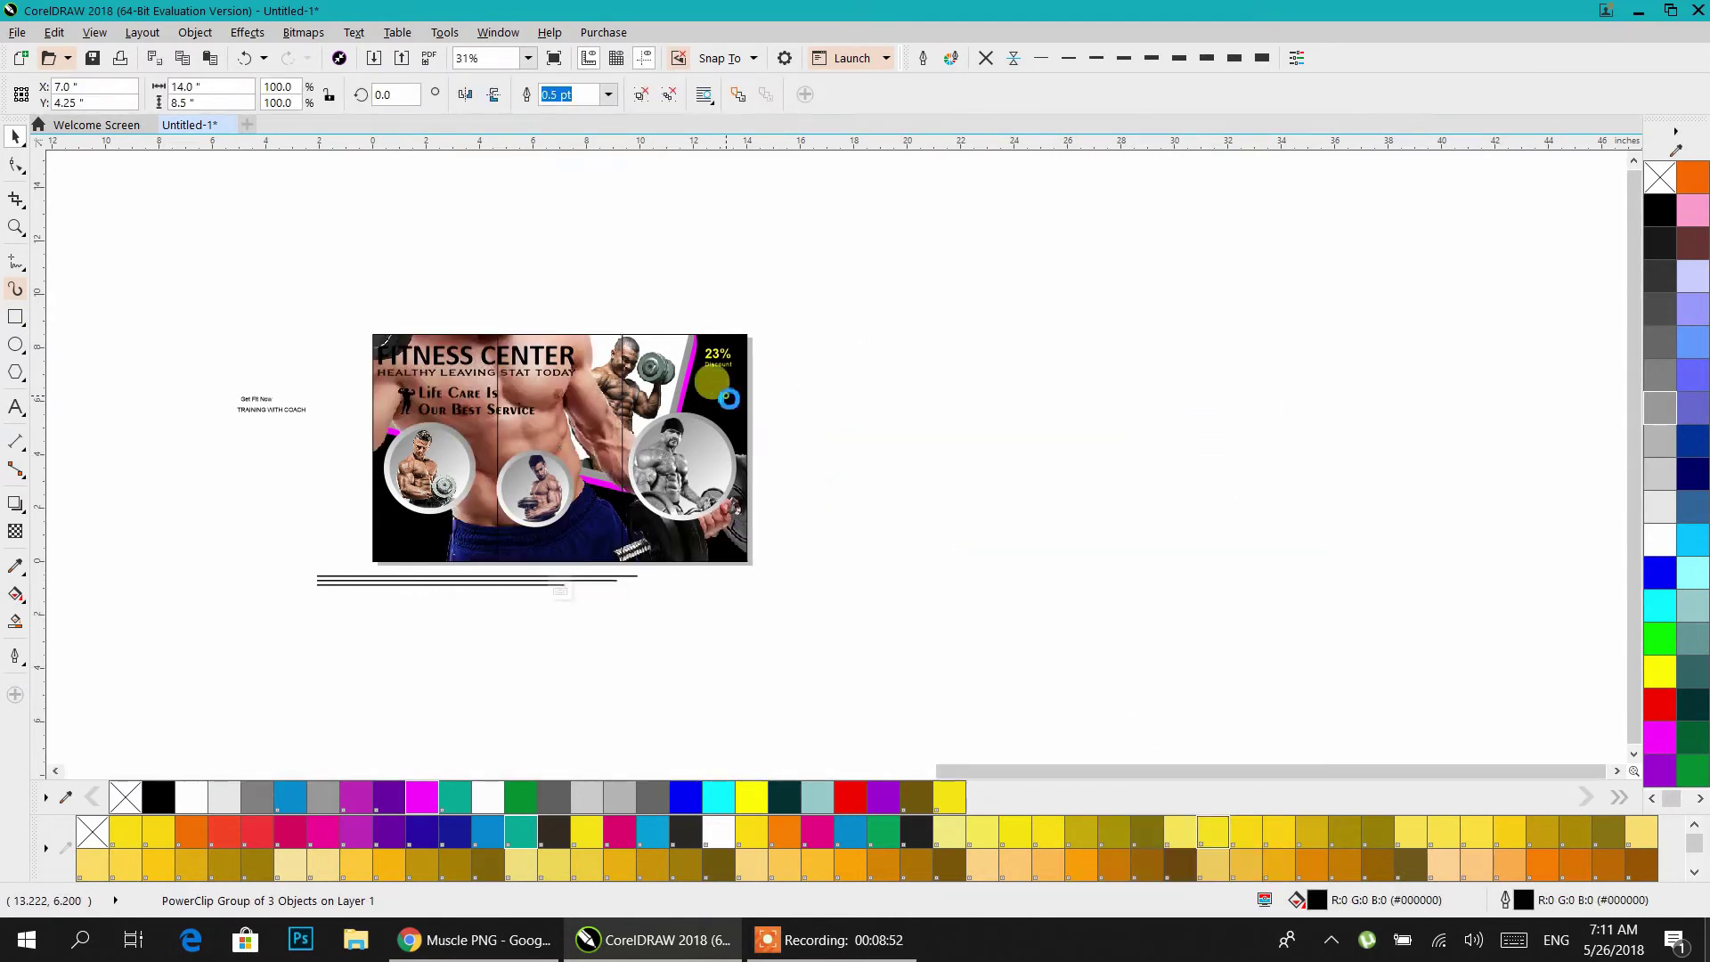
- Edit the background frame's contents and scale the torso photo to about 13.94 × 8.97 in to match the page width
double_click(568, 434)
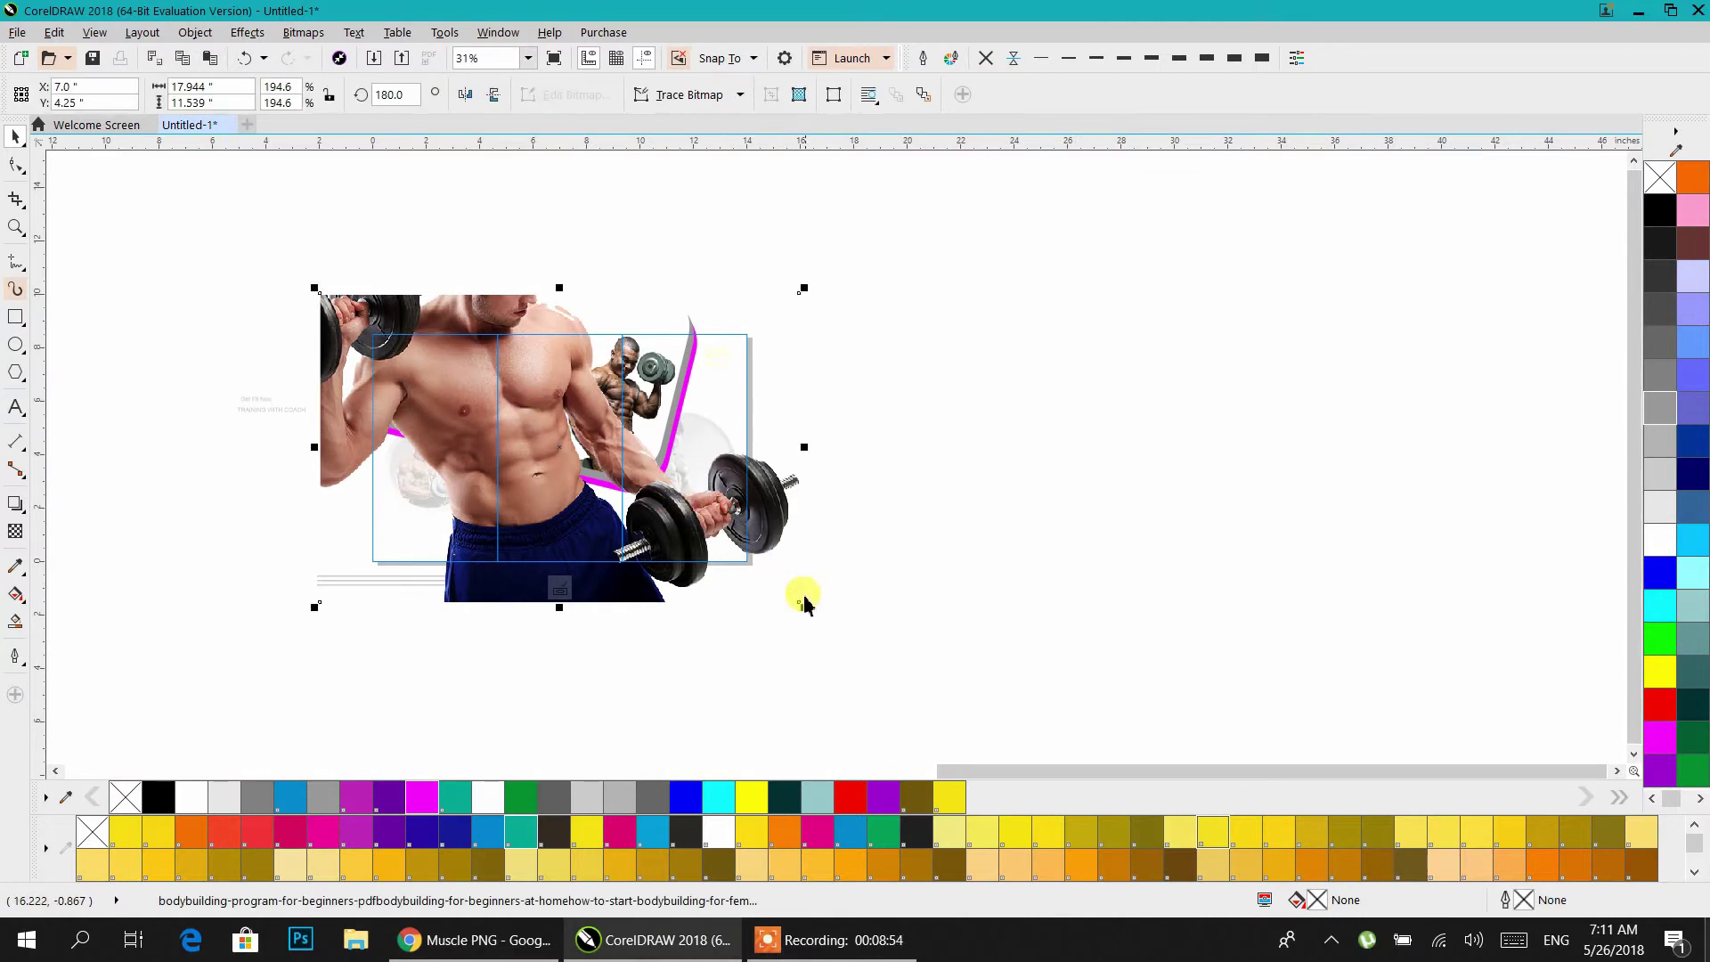
left_click_drag(799, 603, 755, 602)
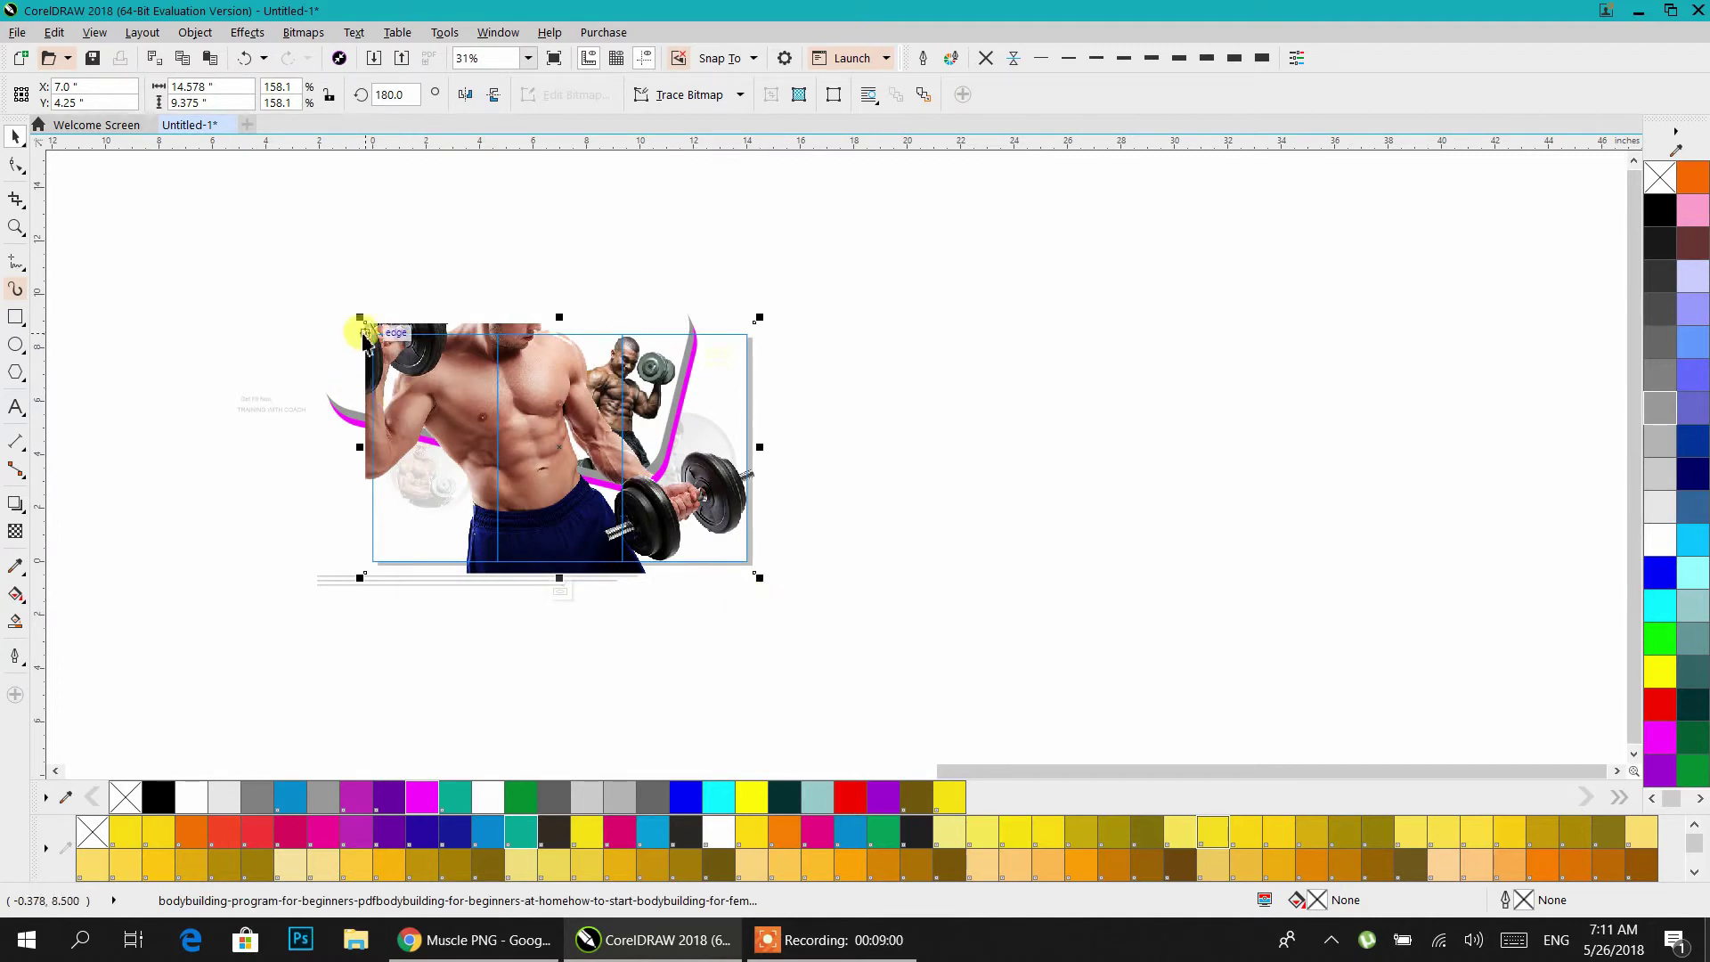
left_click_drag(361, 318, 355, 321)
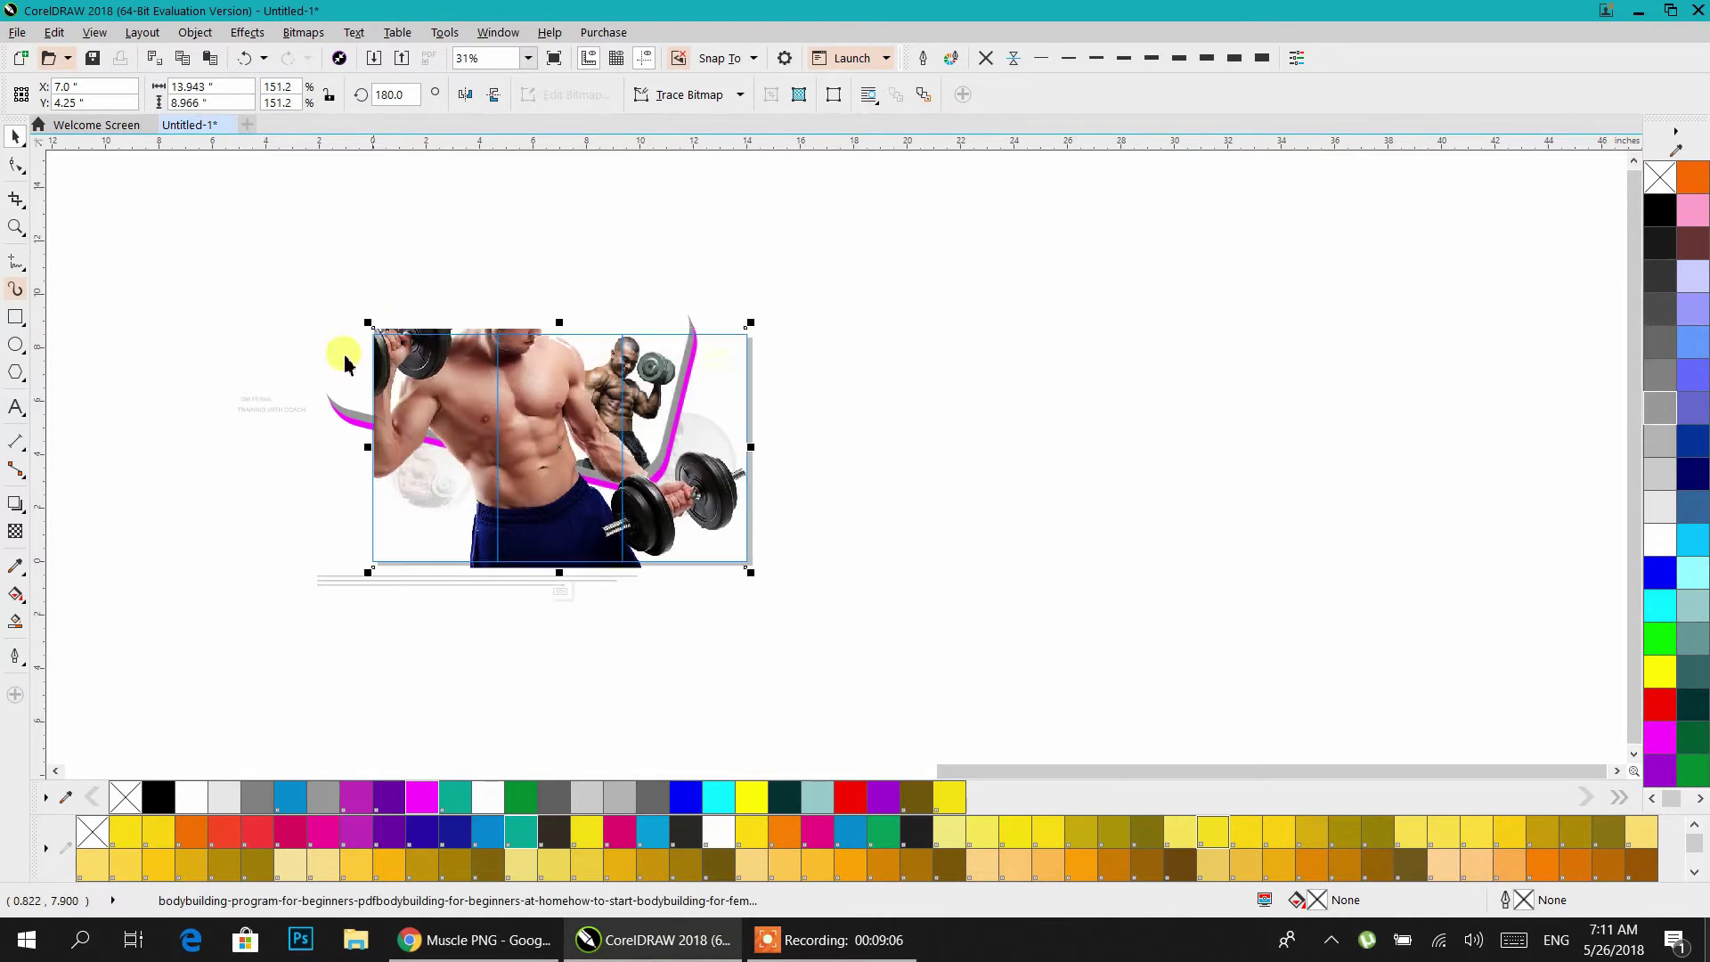
- Give the torso photo inside the frame a uniform transparency of 50 with the Lightness merge mode
left_click(17, 532)
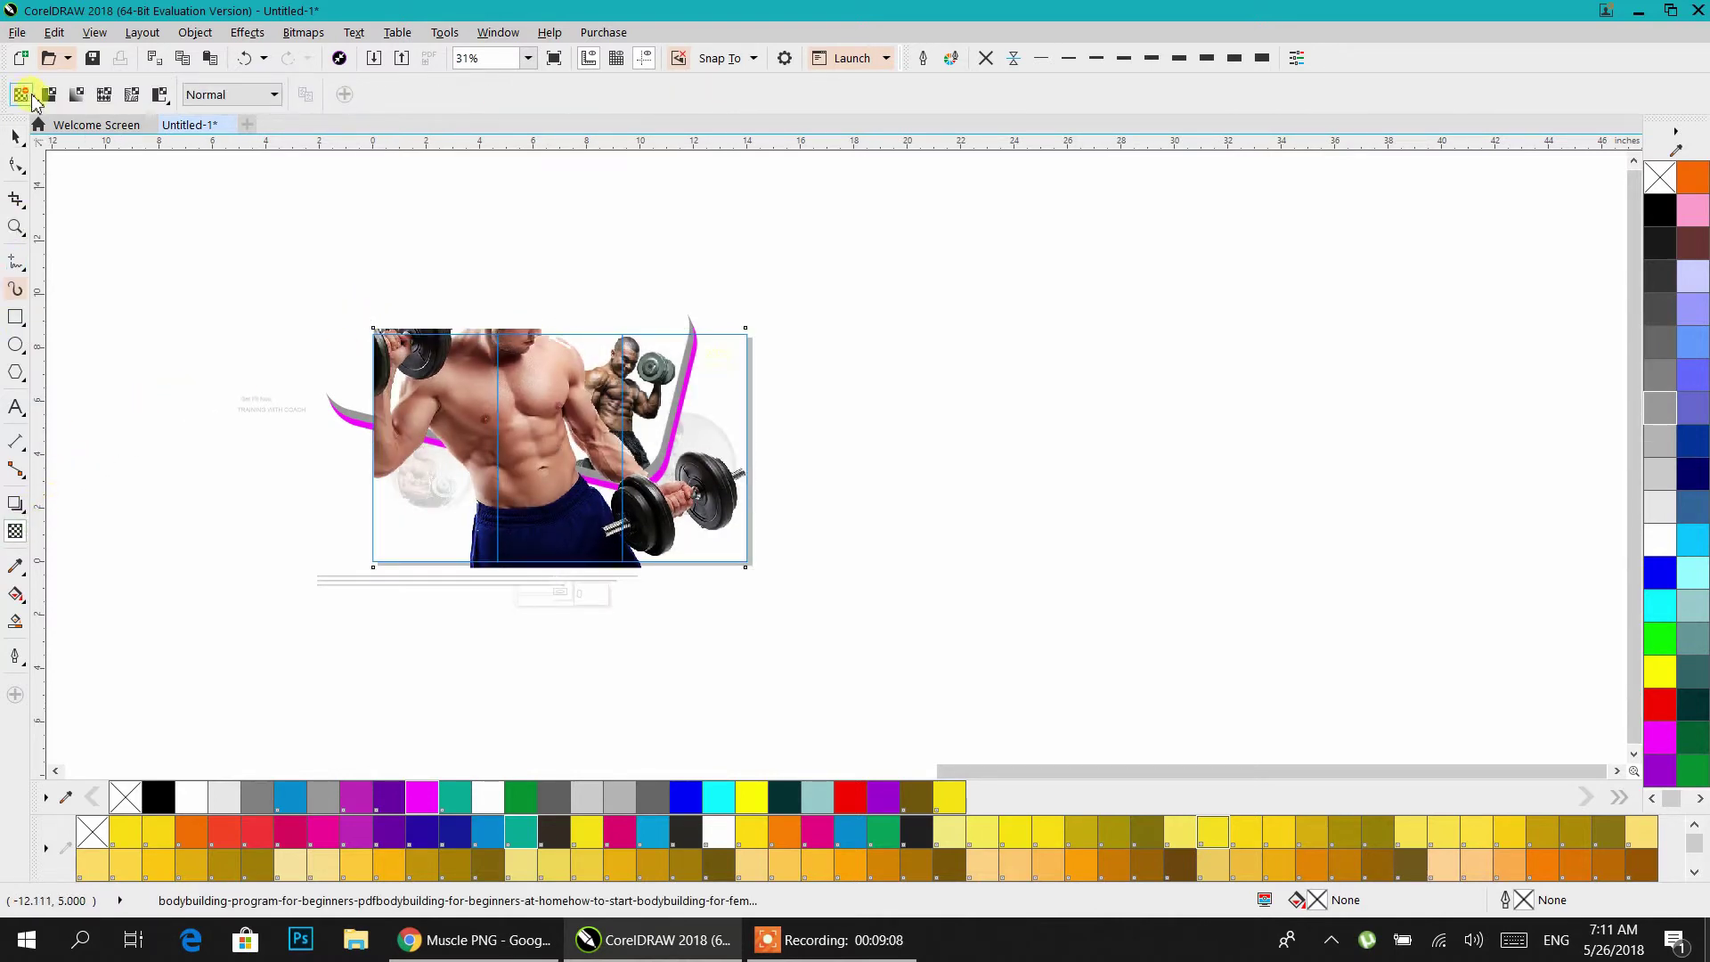
left_click(78, 95)
left_click(214, 95)
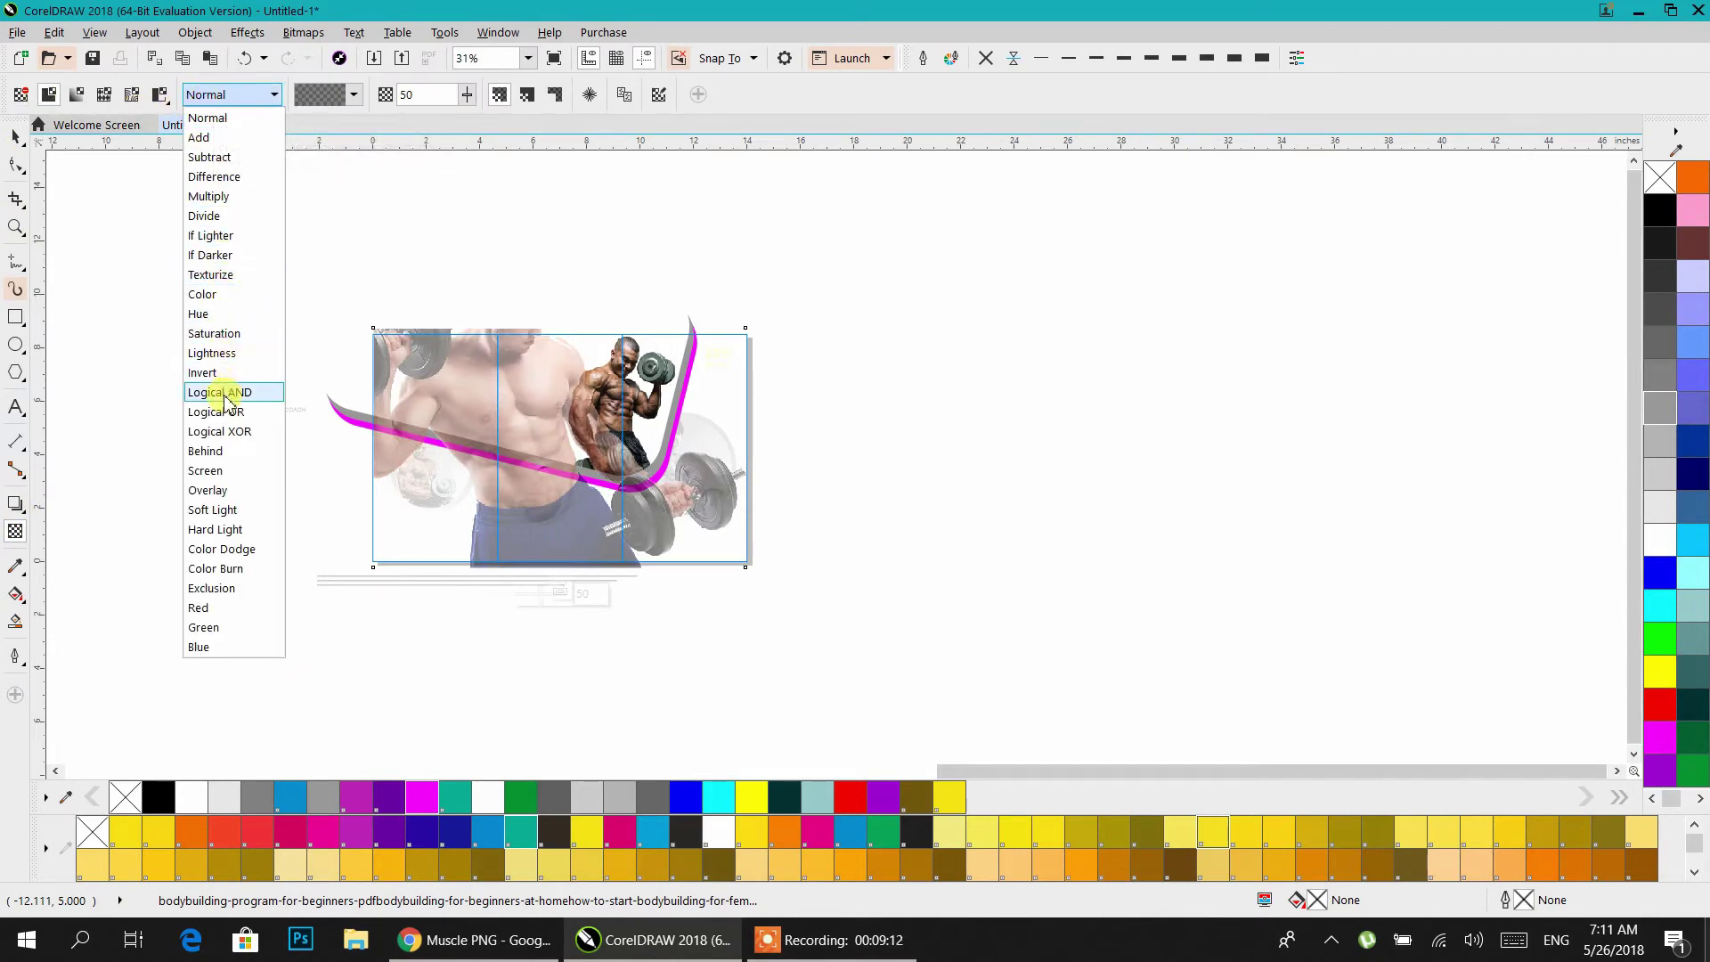
left_click(222, 451)
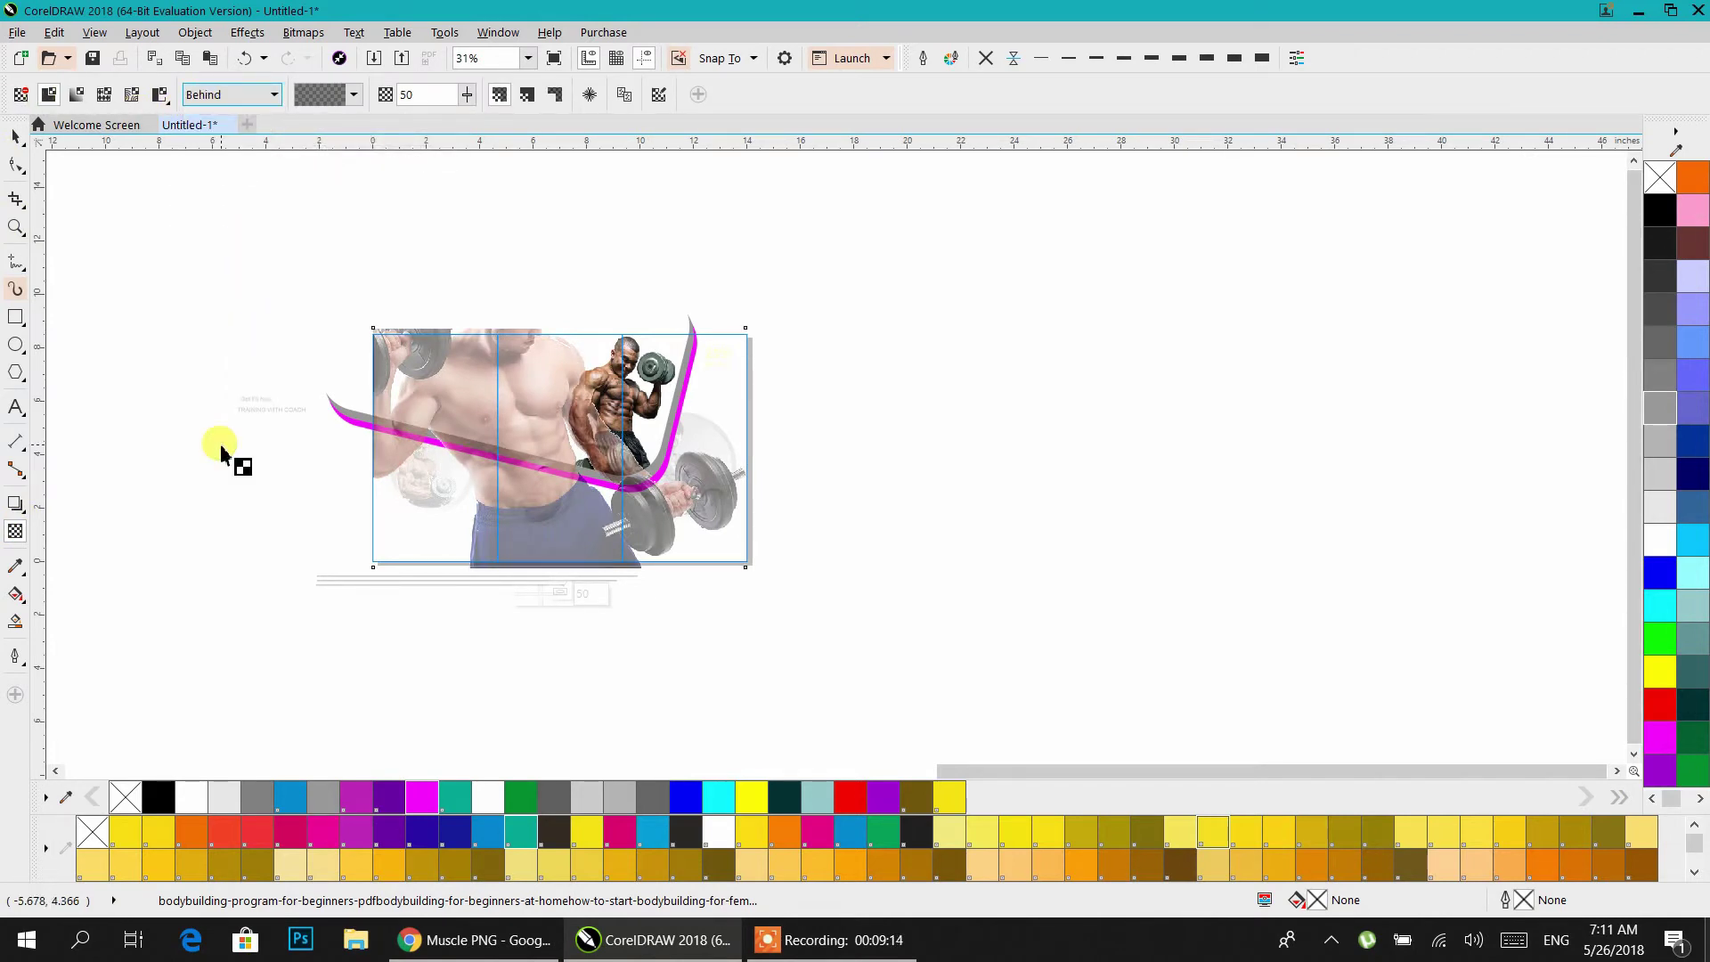
left_click(229, 94)
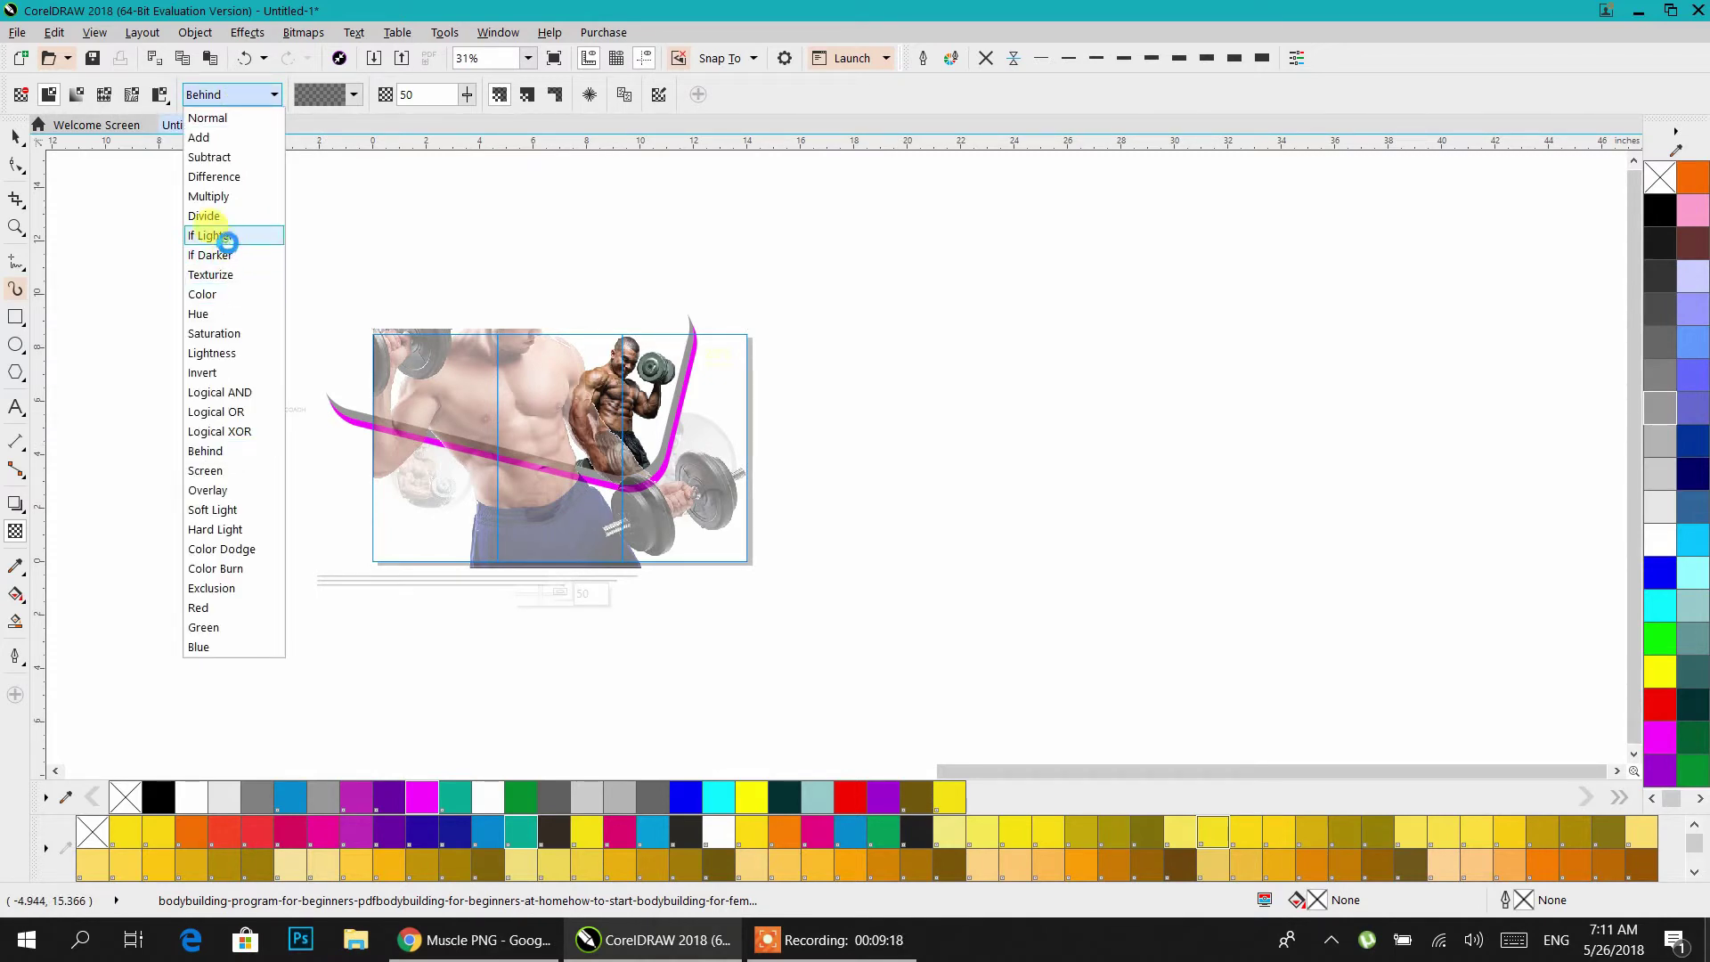
left_click(229, 237)
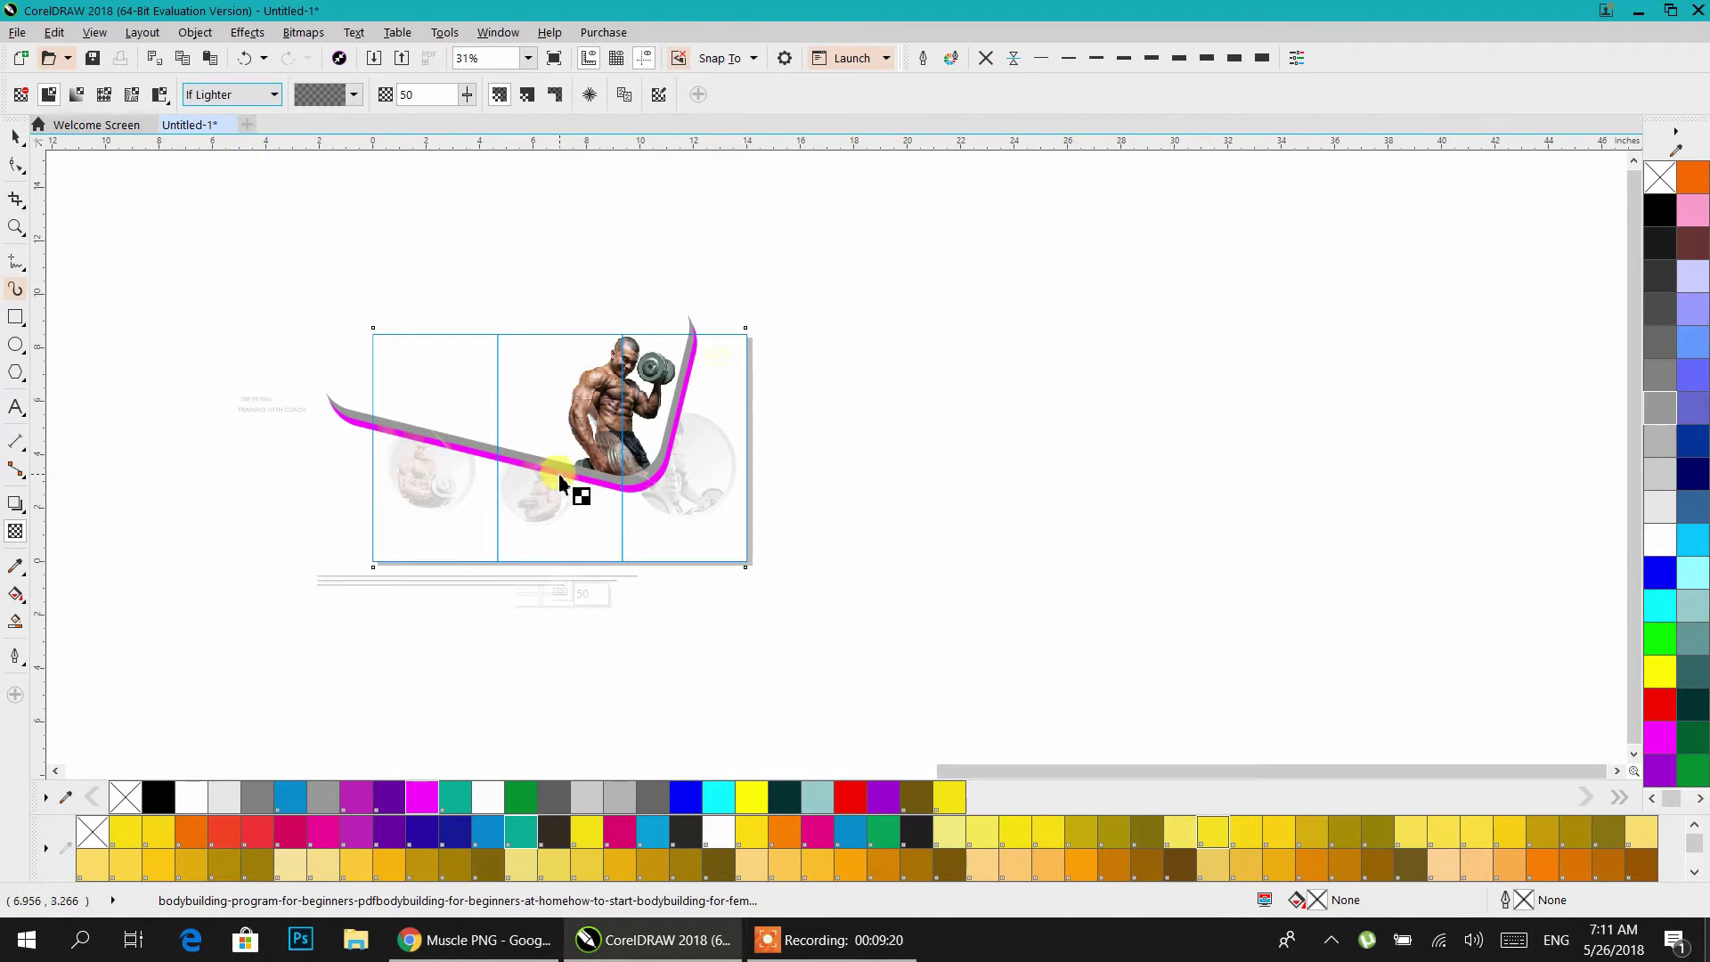
scroll(575, 488, "up", 1)
left_click(214, 95)
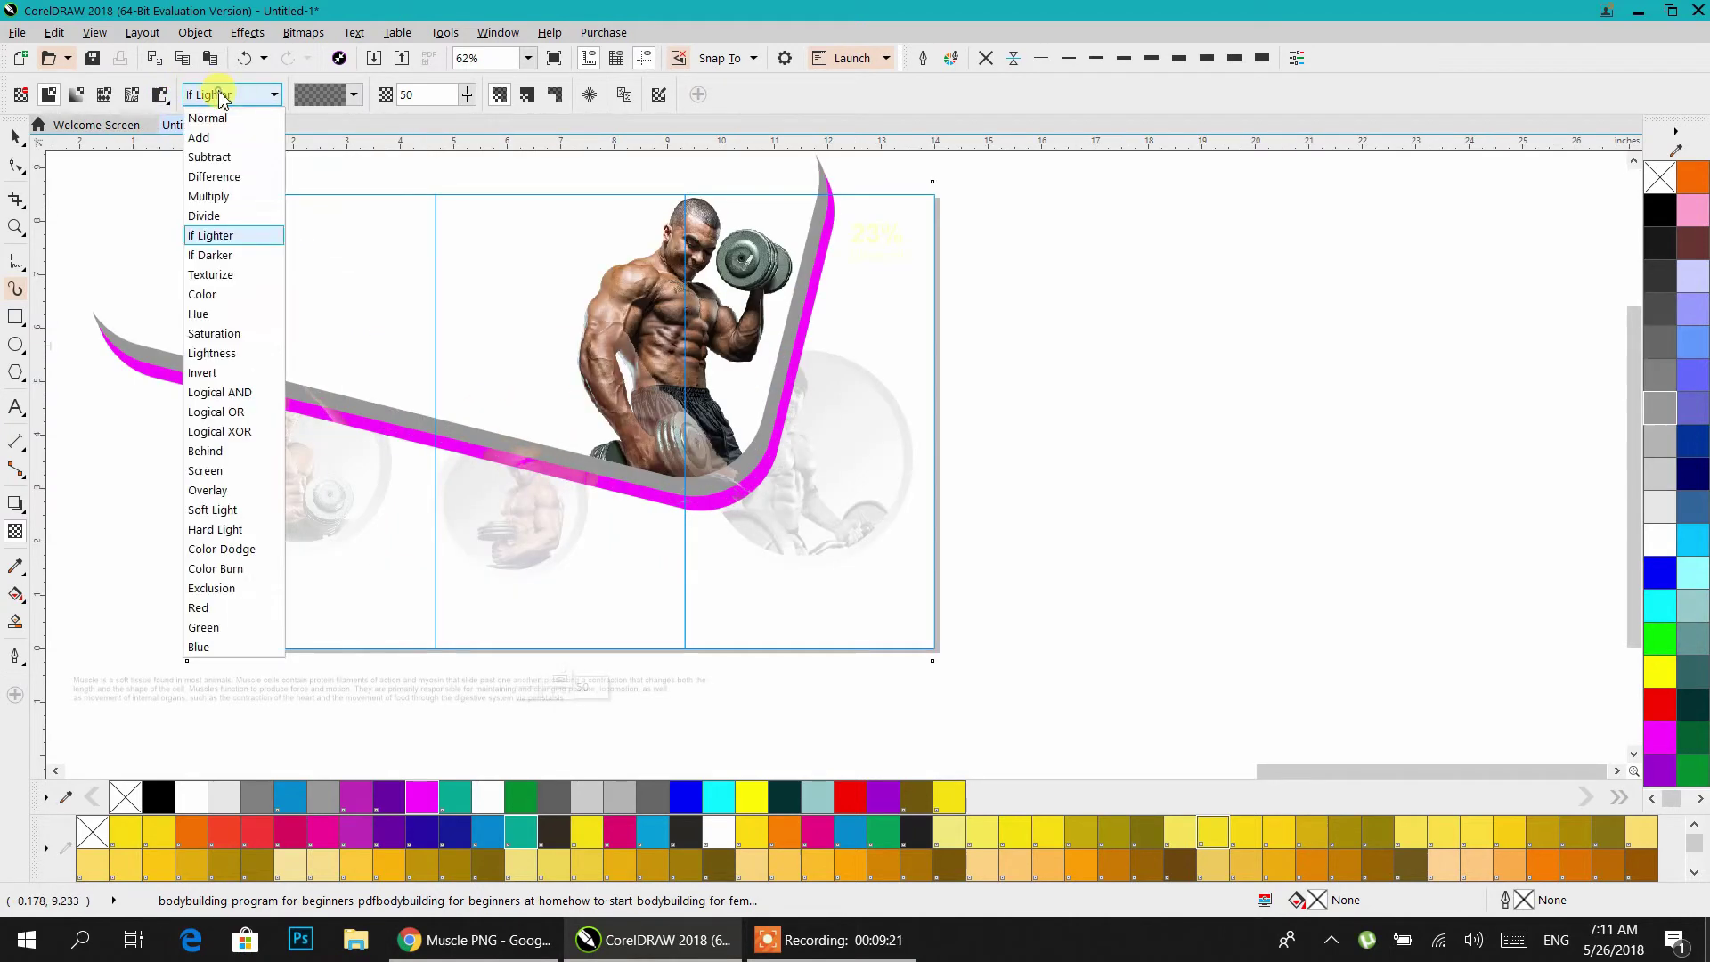
left_click(246, 355)
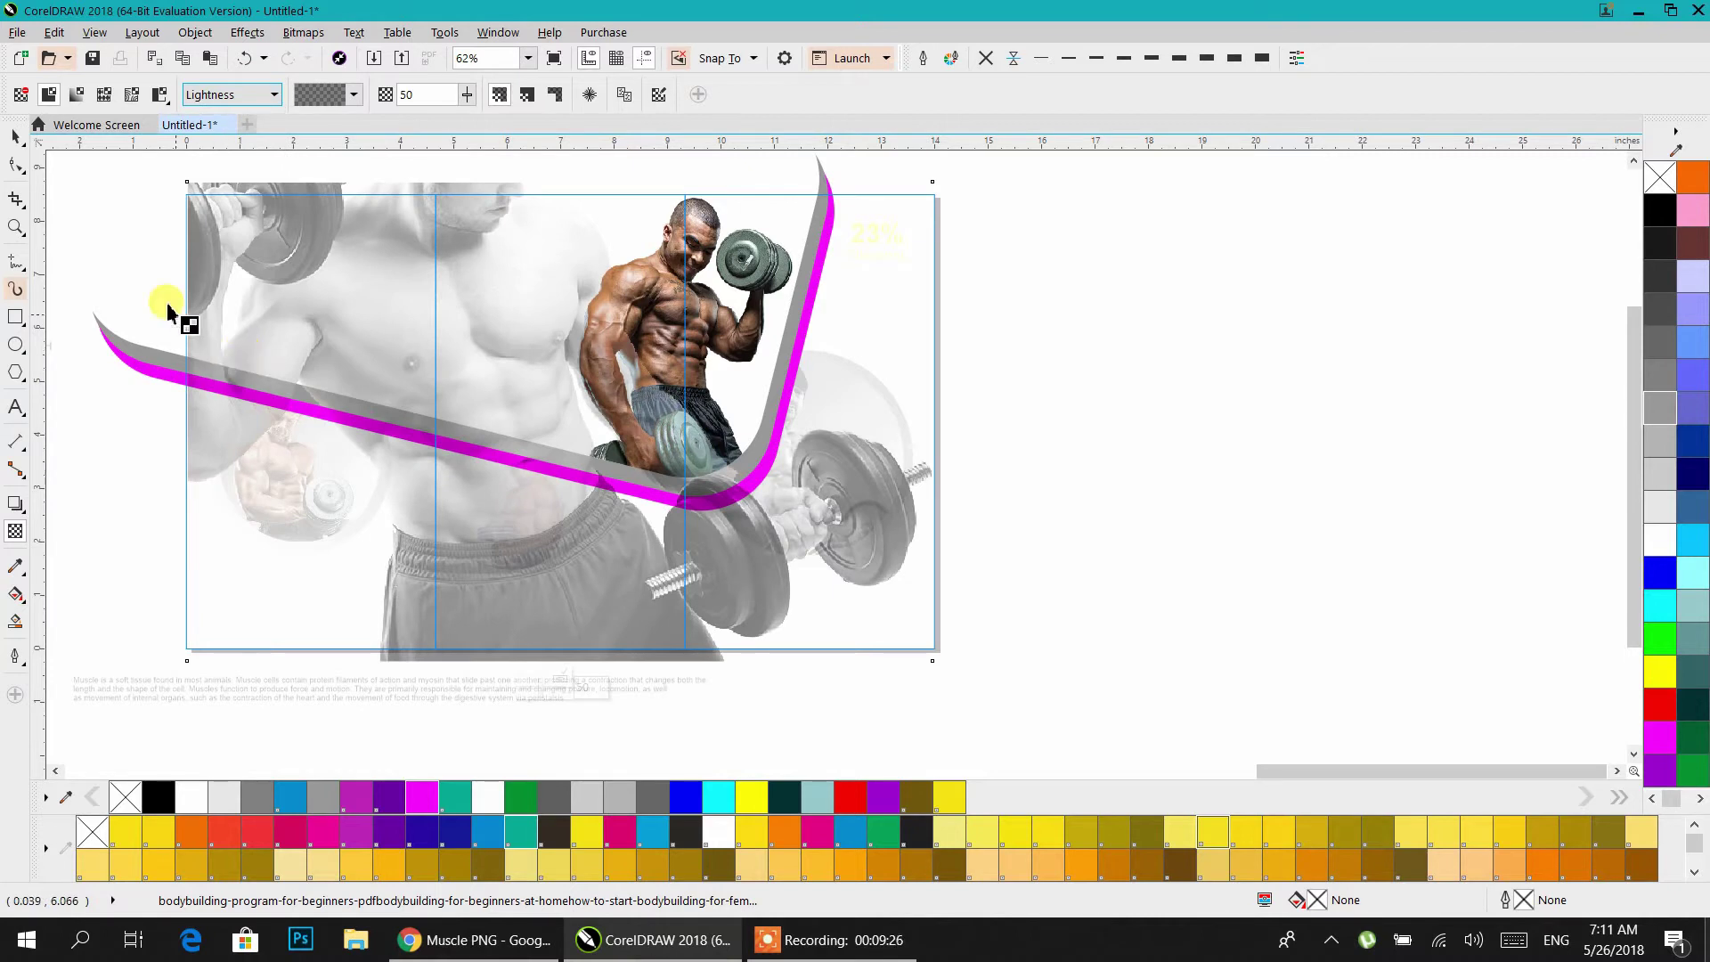
- Finish editing the background frame's contents and clear the selection
left_click(18, 145)
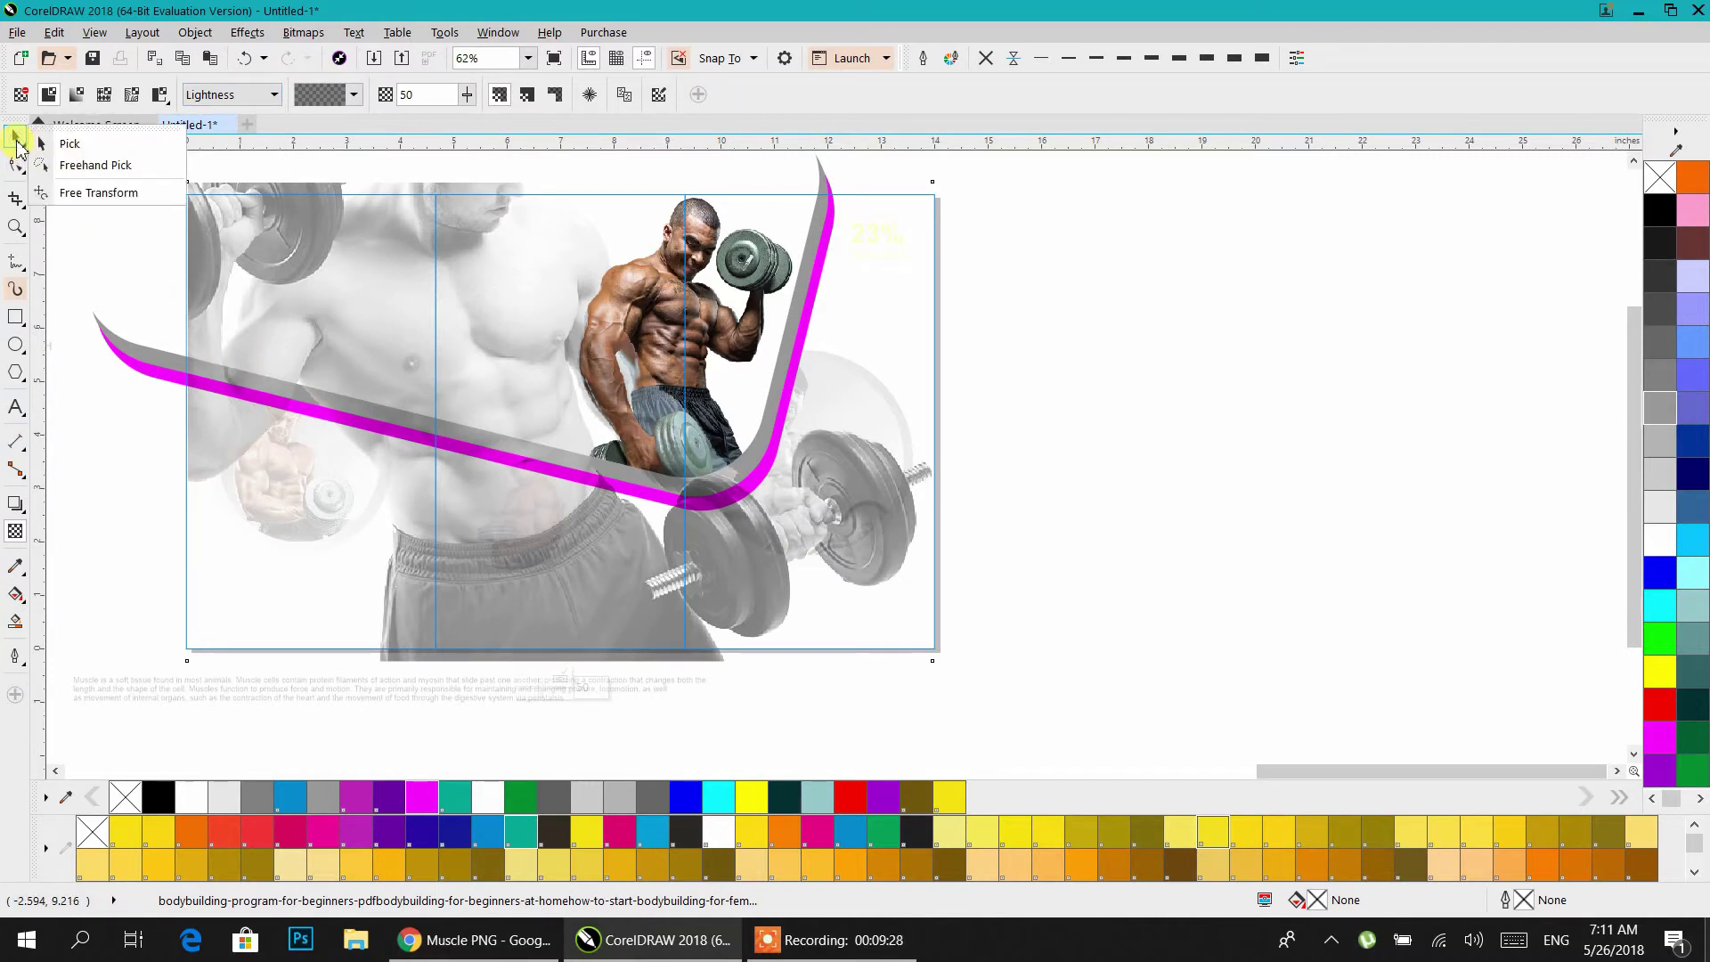
left_click(49, 143)
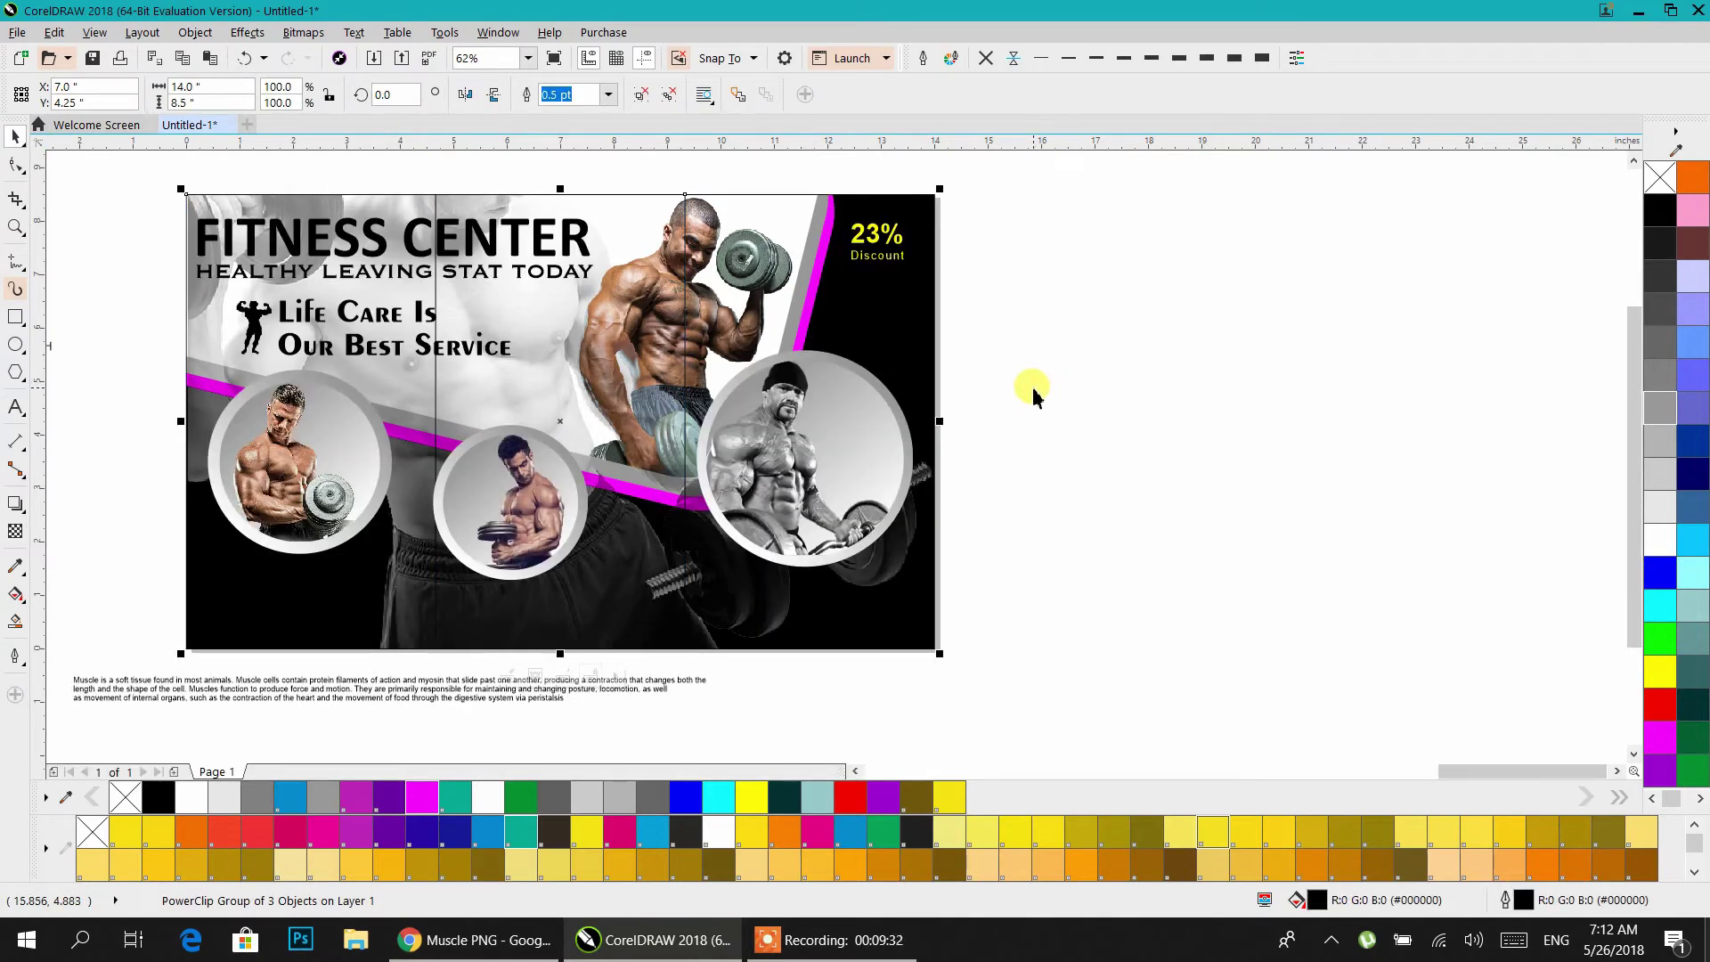
left_click_drag(1033, 396, 1153, 416)
key("Escape")
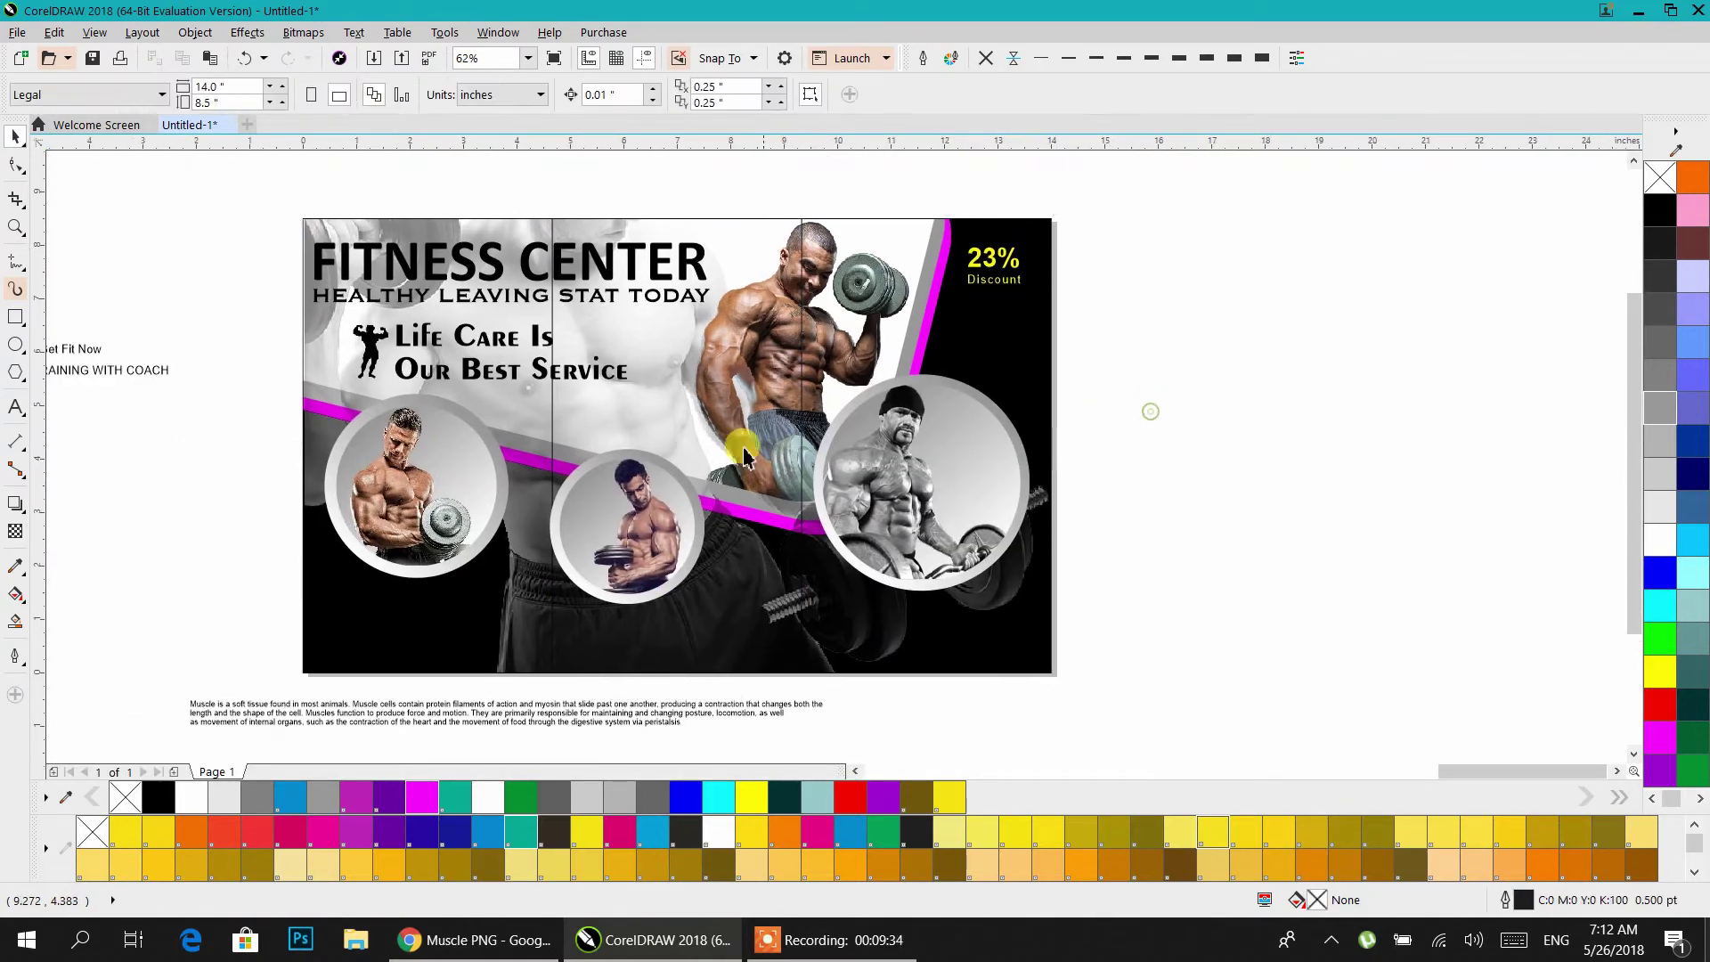
- Move the Get Fit Now text onto the black area below the left photo badge and colour it yellow
left_click_drag(97, 343, 412, 611)
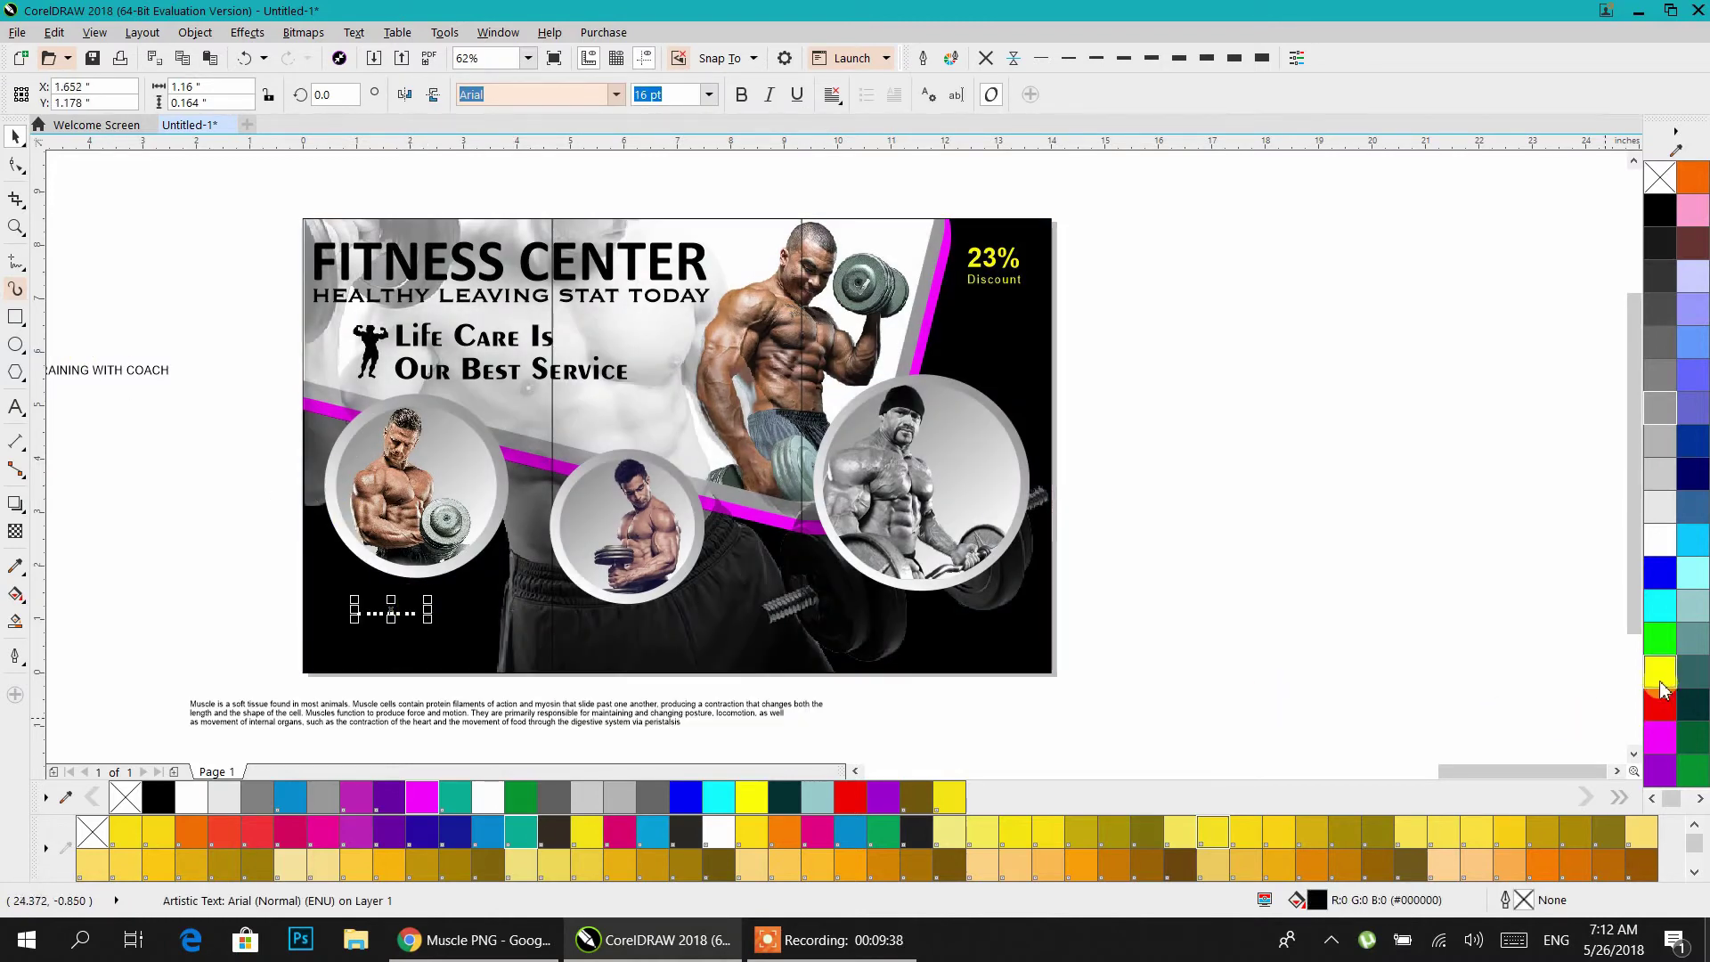
left_click(1334, 623)
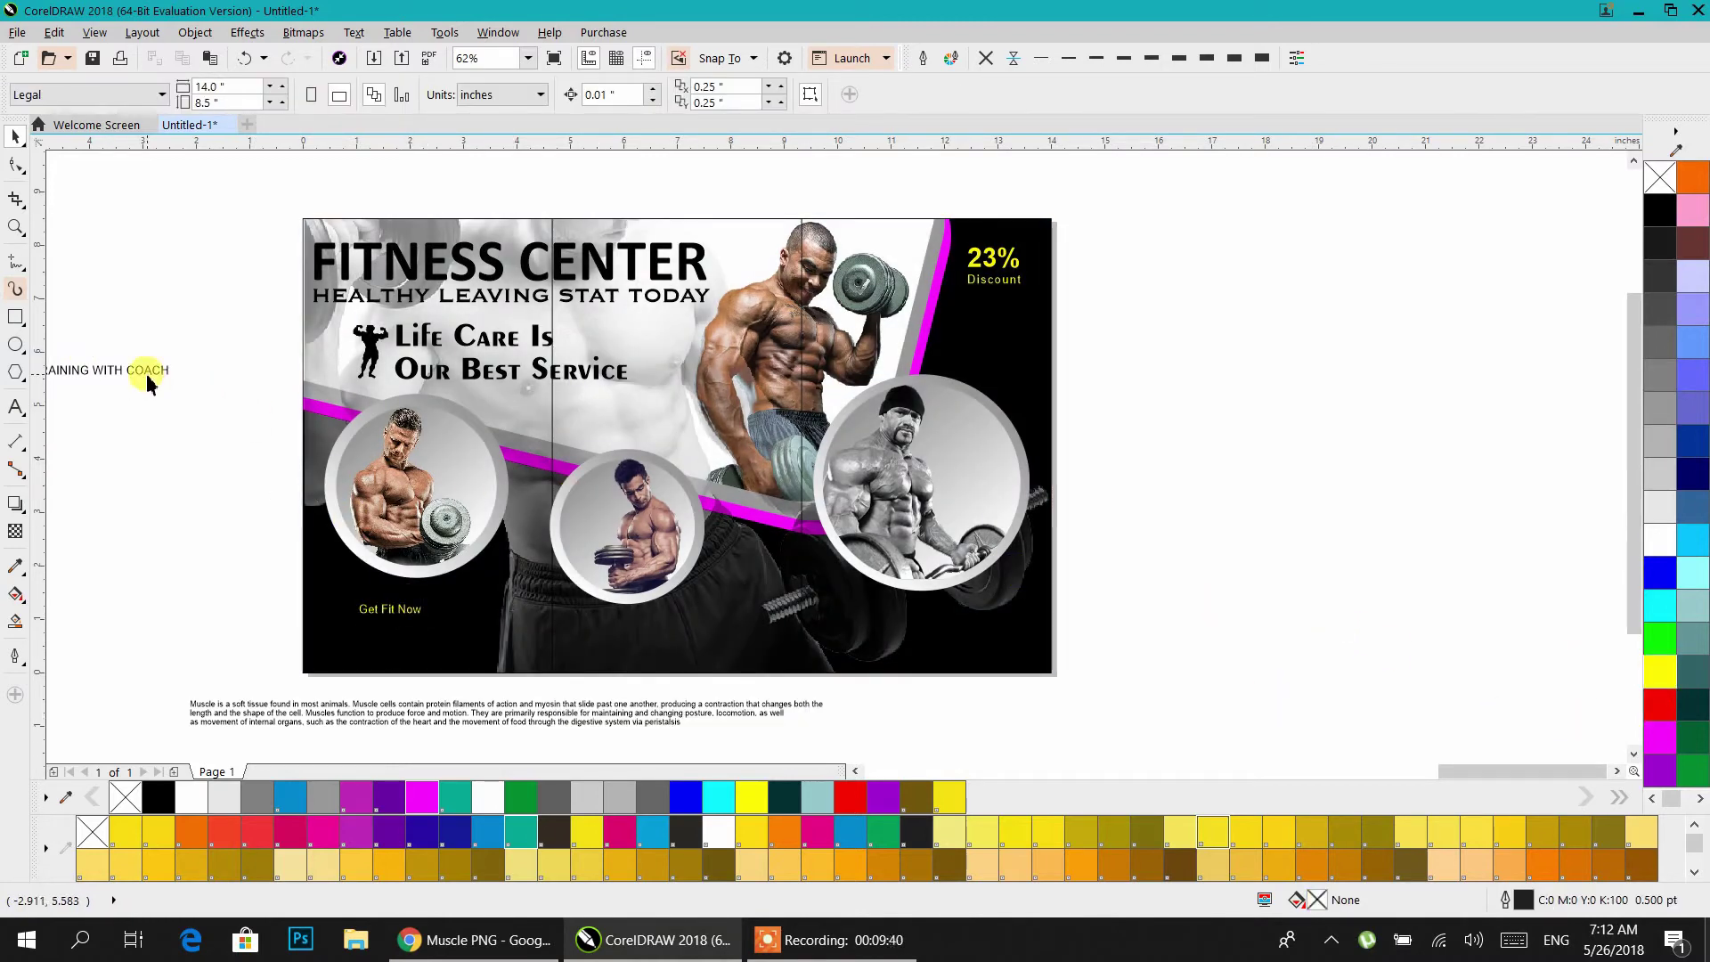
- Draw a rectangle about 3.19 × 0.68 in below the middle and right badges and round its corners to about 0.34 in
scroll(763, 611, "up", 3)
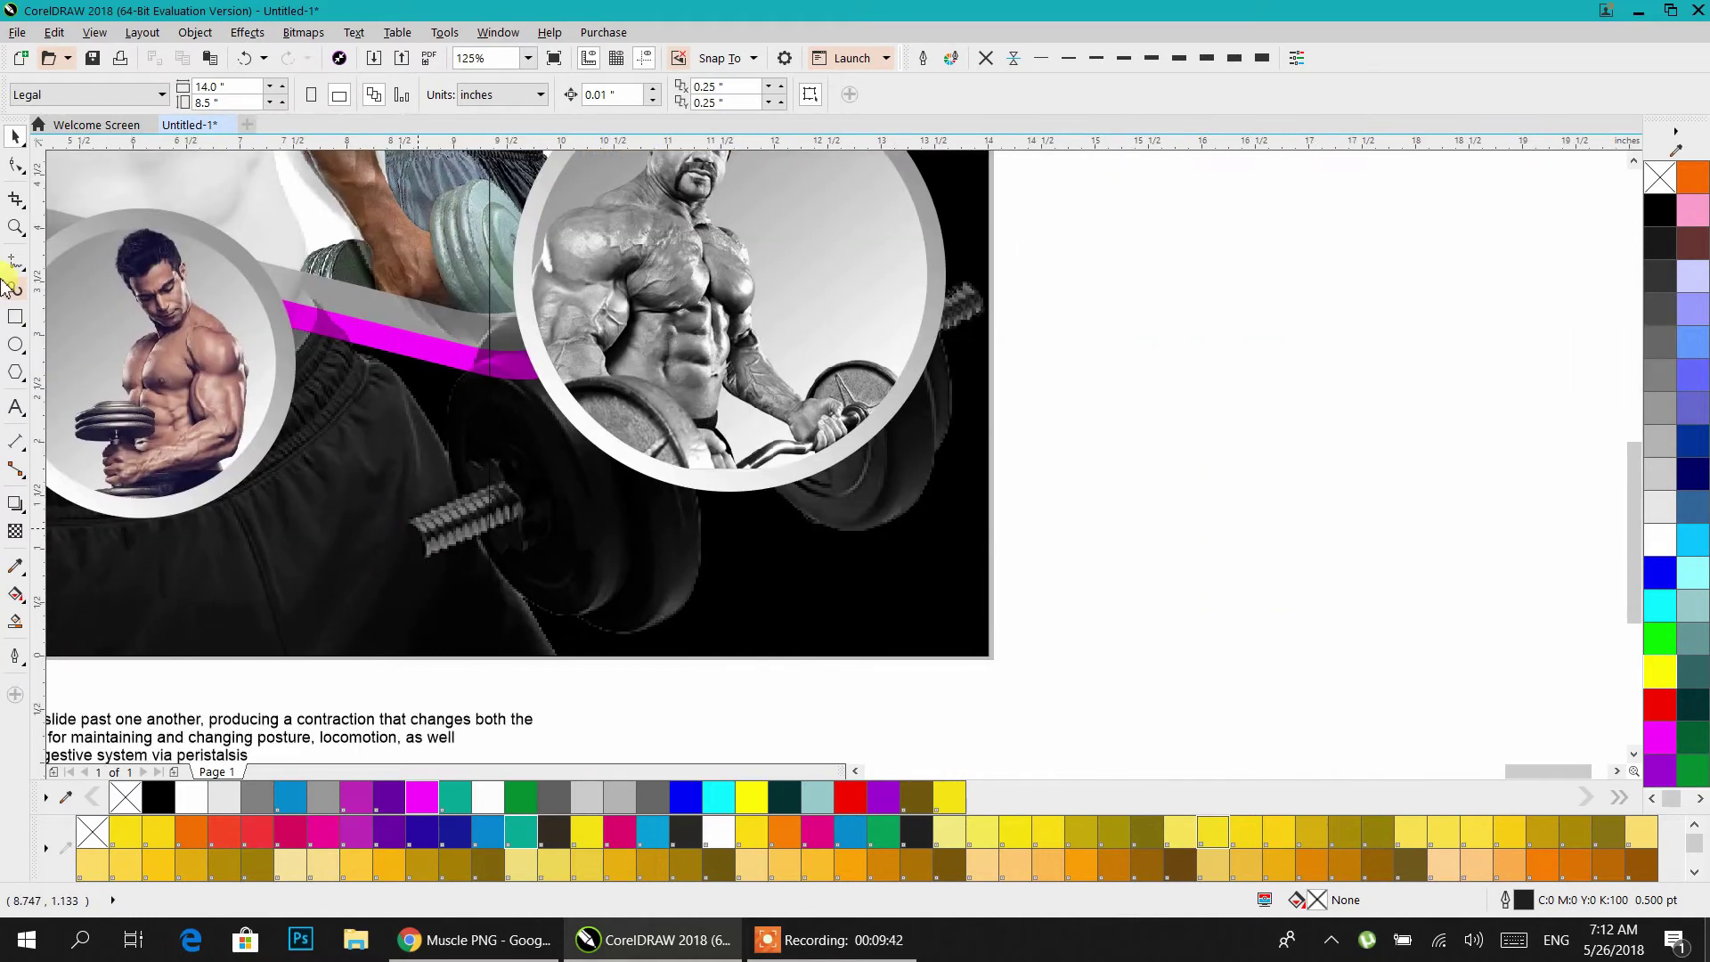
left_click(15, 317)
left_click_drag(278, 469, 624, 546)
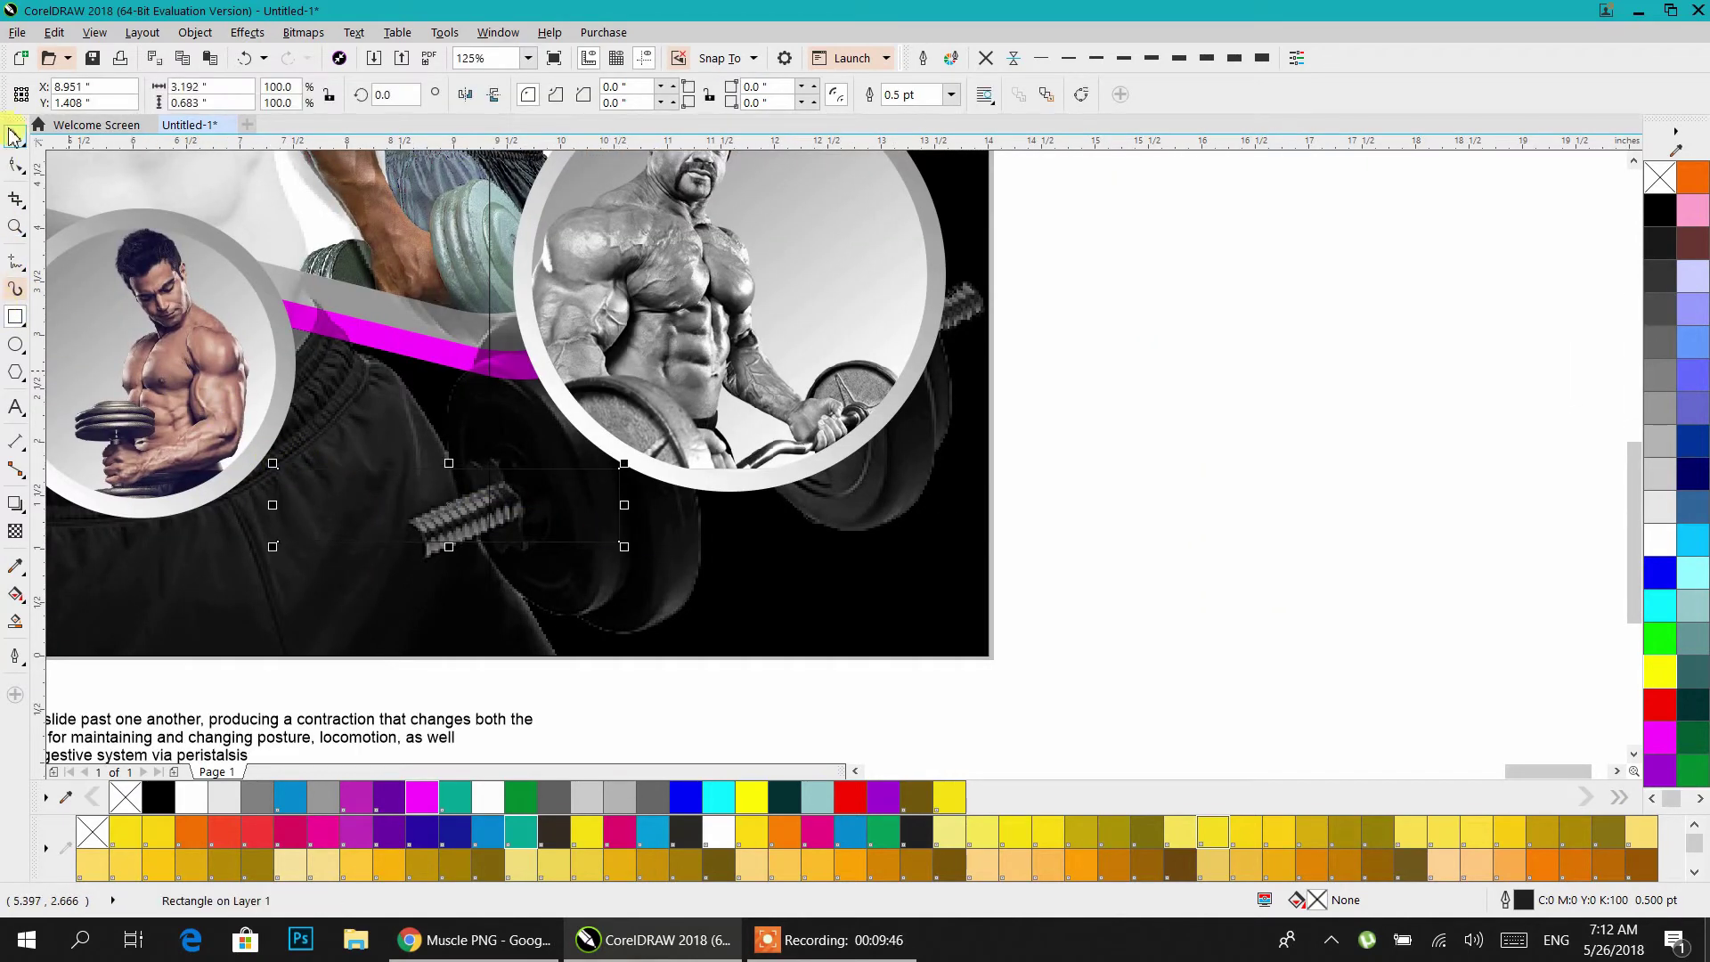
left_click(15, 167)
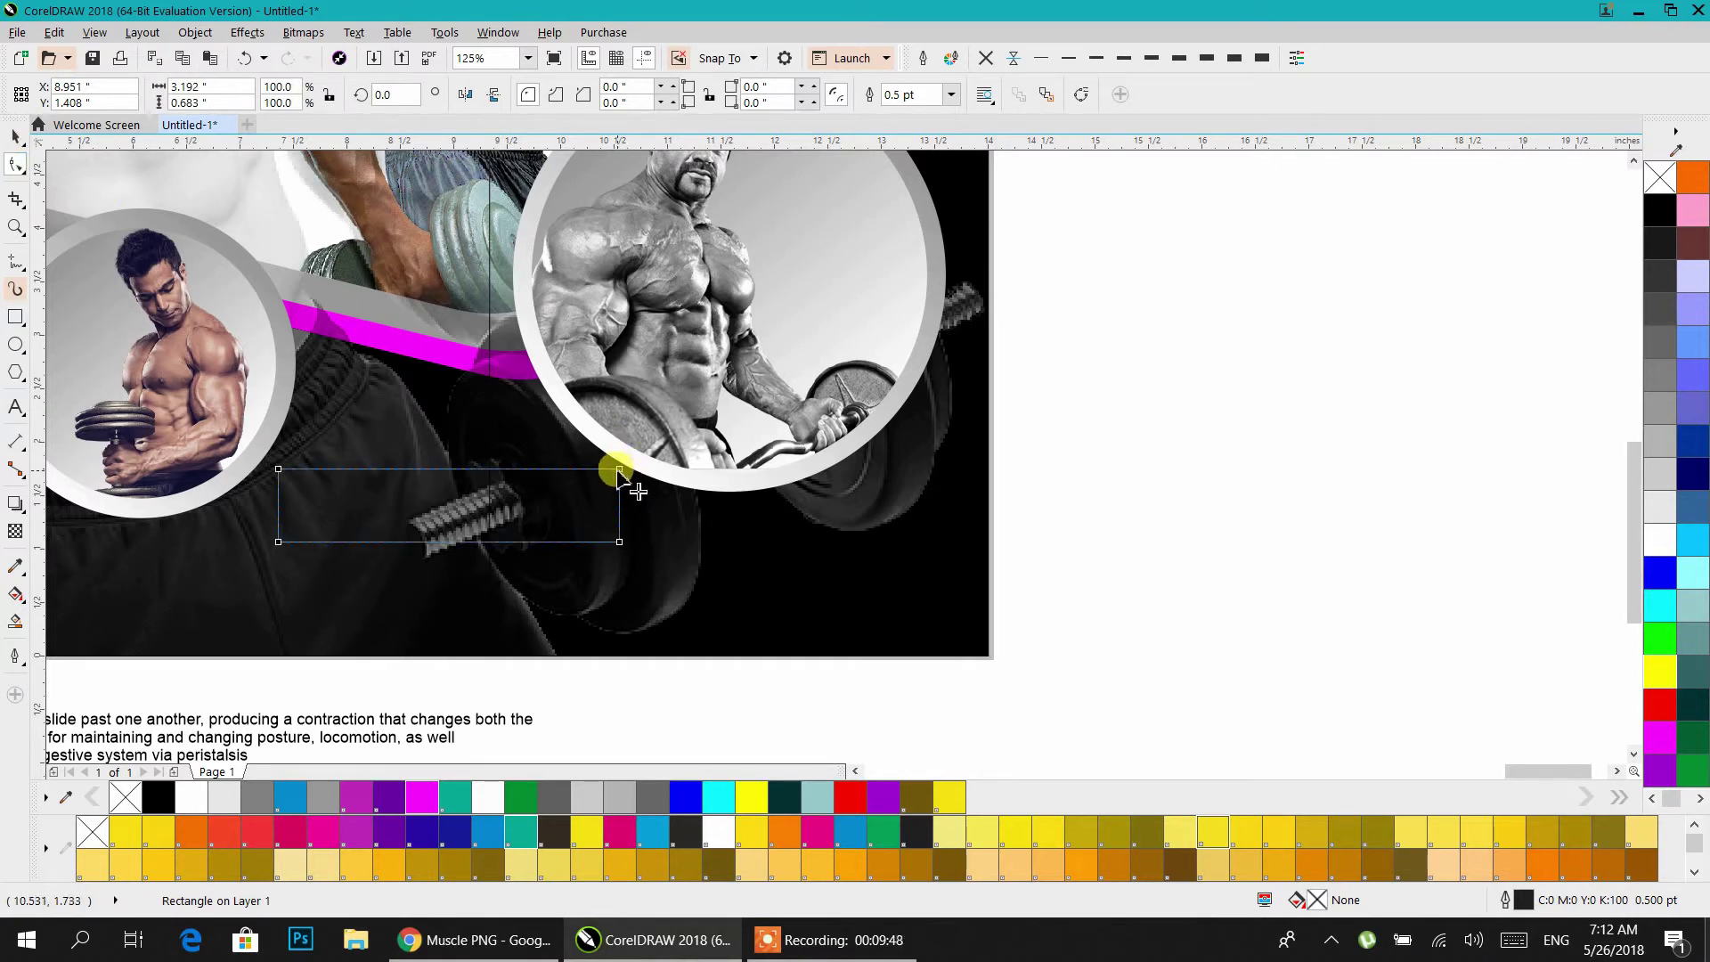
left_click_drag(621, 470, 427, 458)
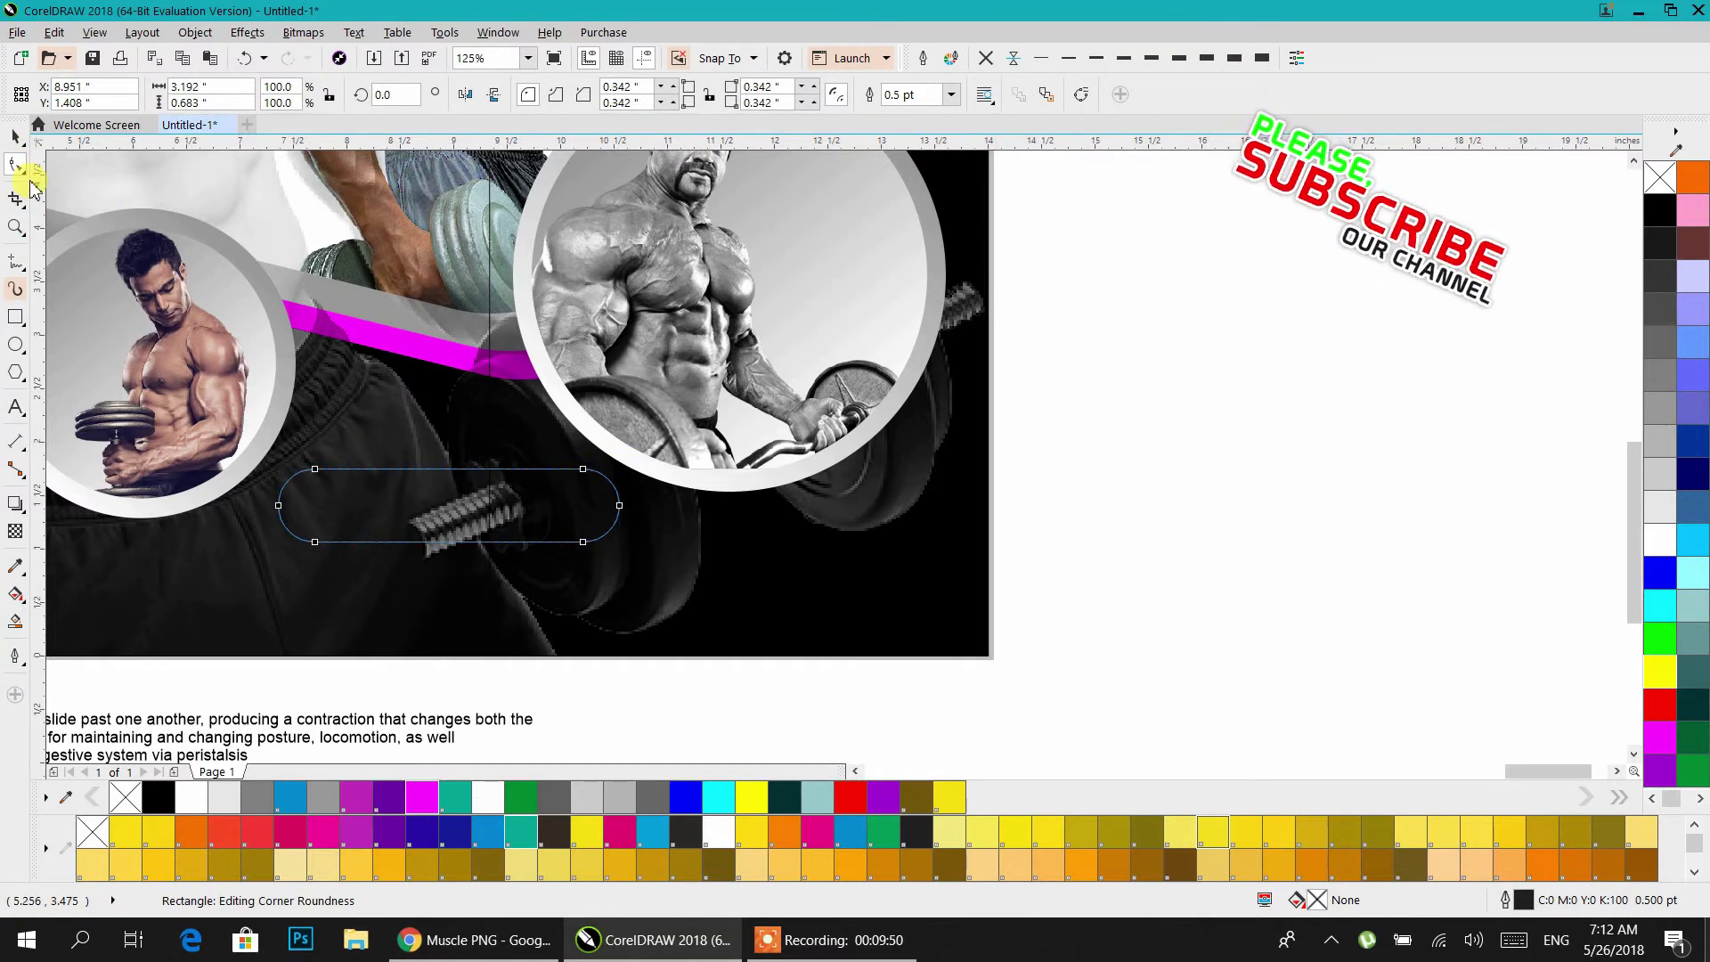
left_click(15, 138)
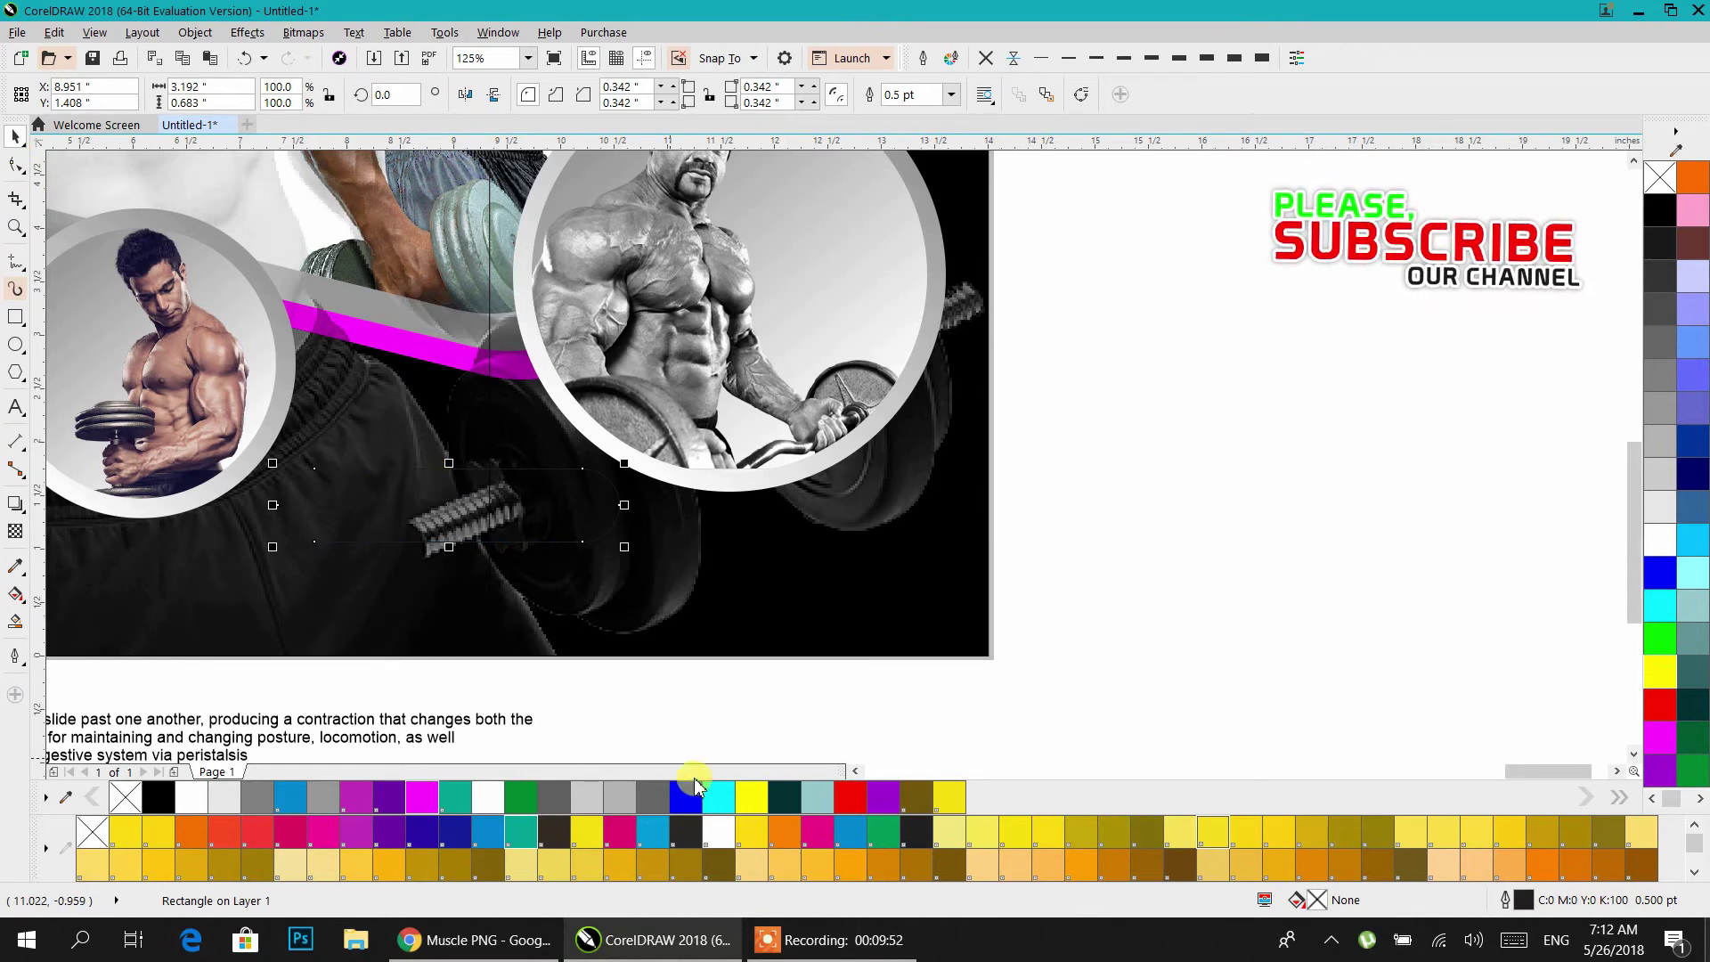
- Shift the rounded bar slightly left and up and fill it with light grey #E6E6E6
left_click(733, 796)
left_click_drag(450, 500, 478, 536)
scroll(400, 496, "up", 2)
left_click(1659, 498)
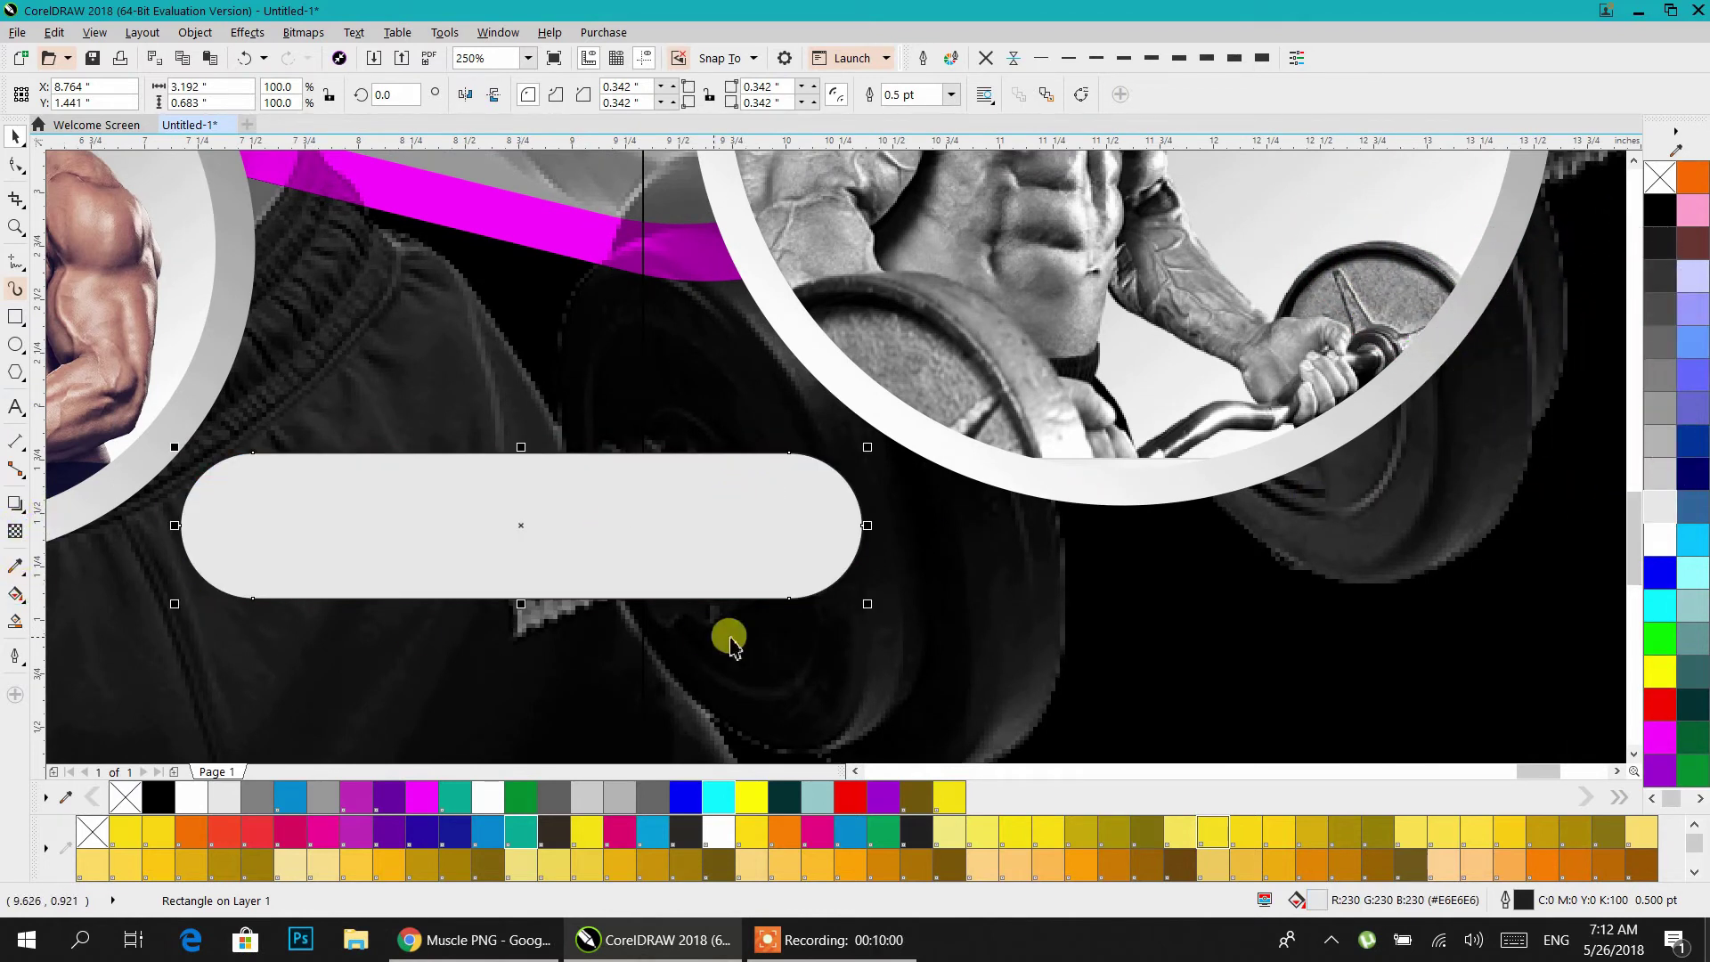
- Add a one-step inside contour with an offset of about 0.046 in to the rounded bar
left_click(26, 521)
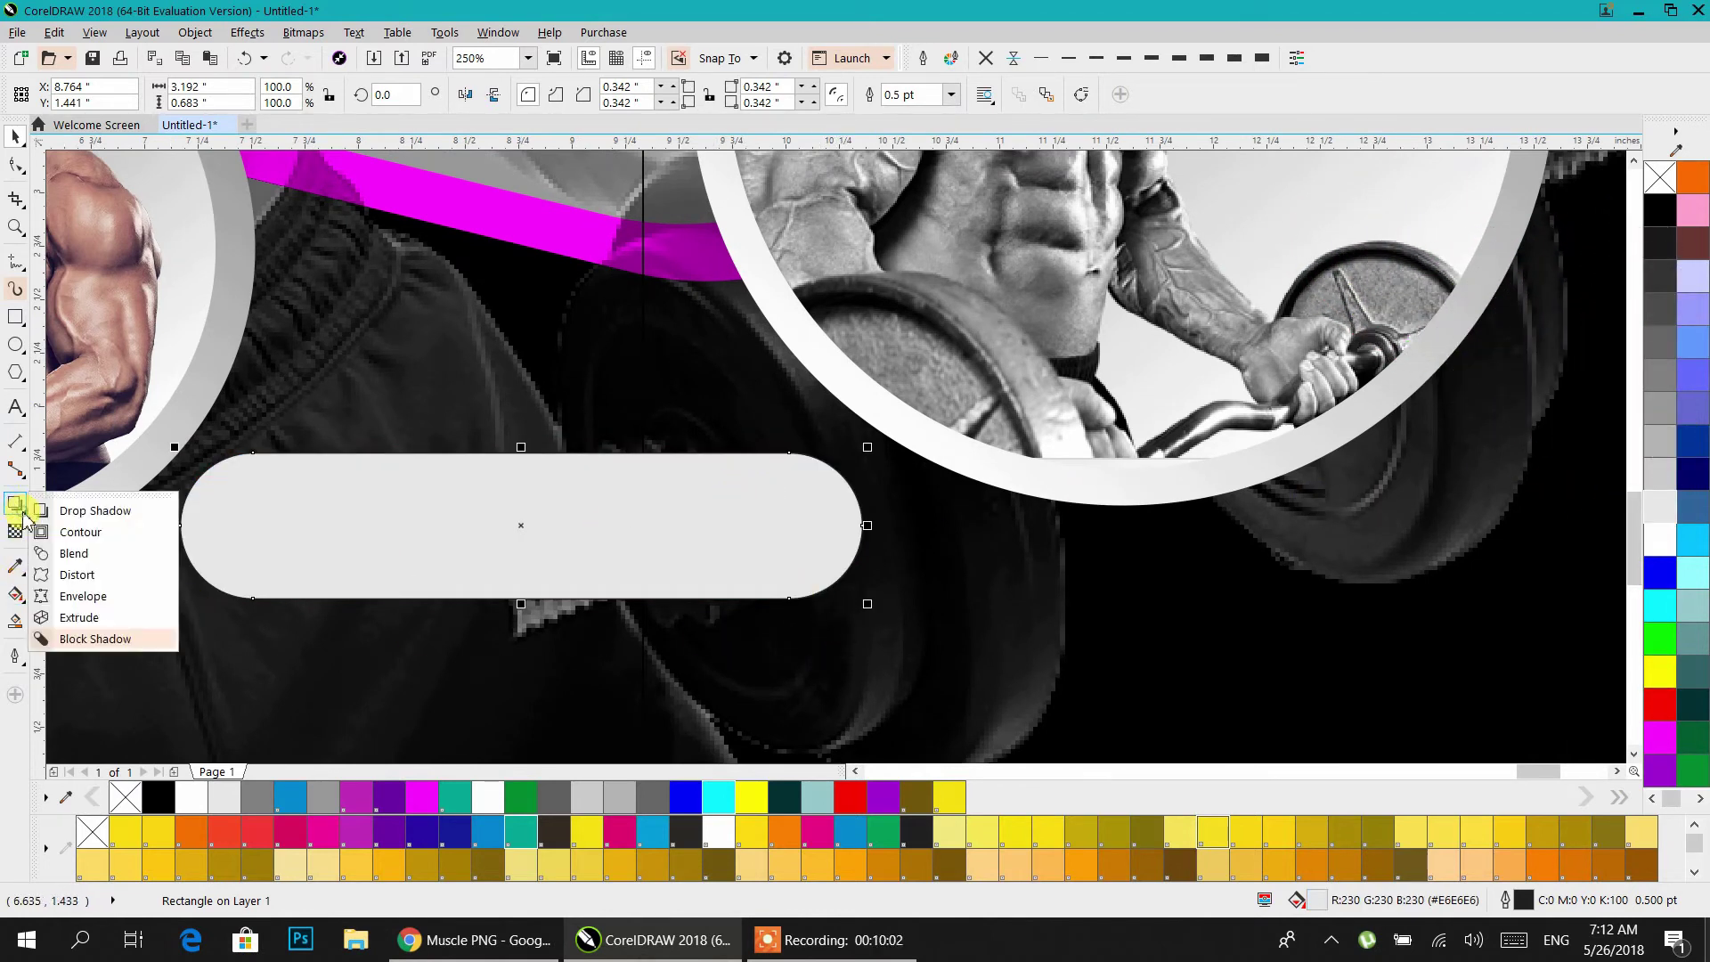
left_click(71, 531)
left_click_drag(259, 555, 232, 592)
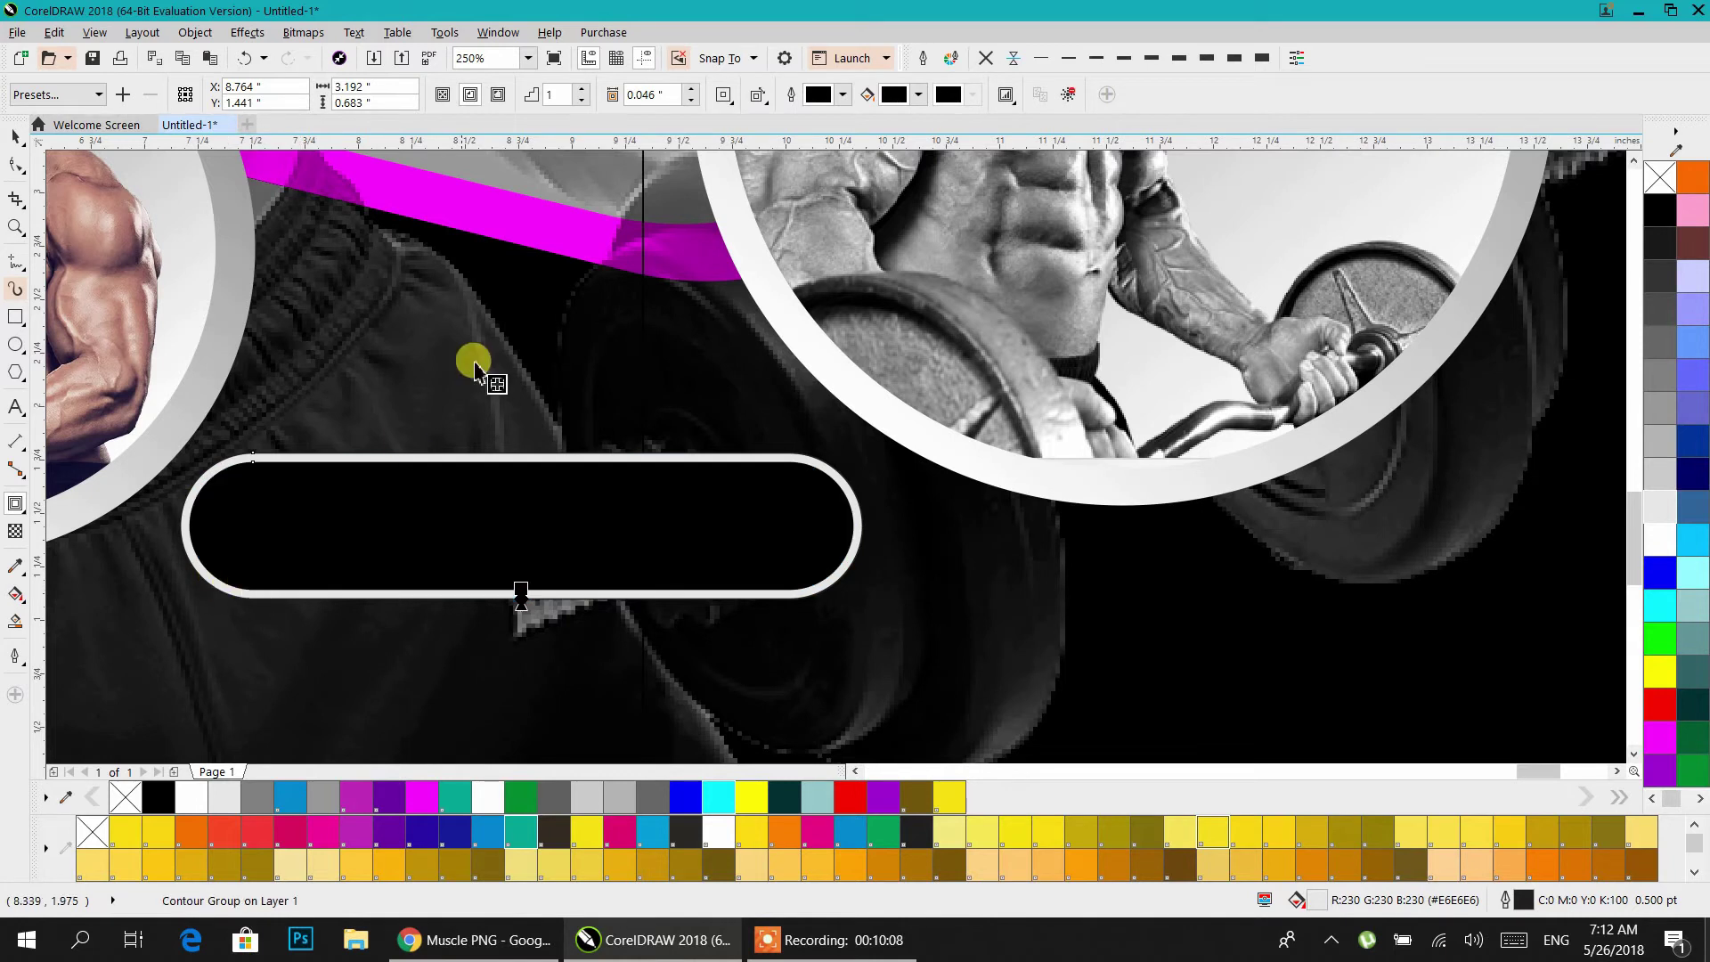
- Fill the bar's outer shape with grey #CCCCCC and its contour with #B9B9B9 sampled from the right badge's ring
left_click(1668, 475)
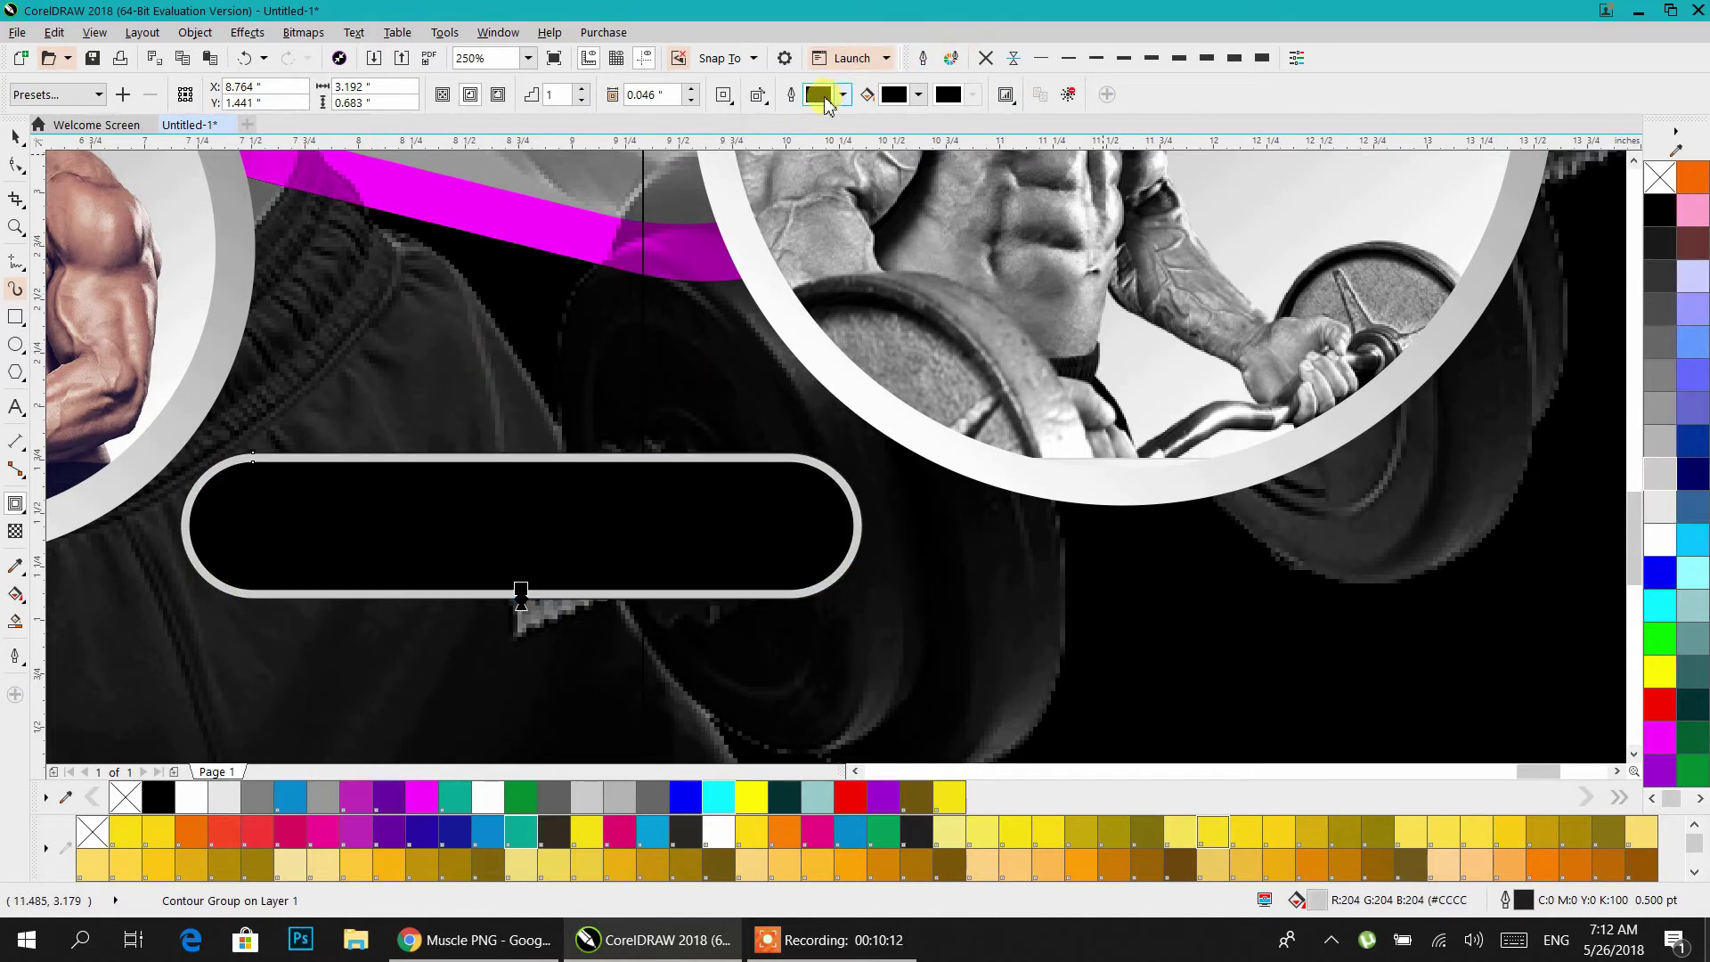
left_click(894, 98)
left_click(976, 146)
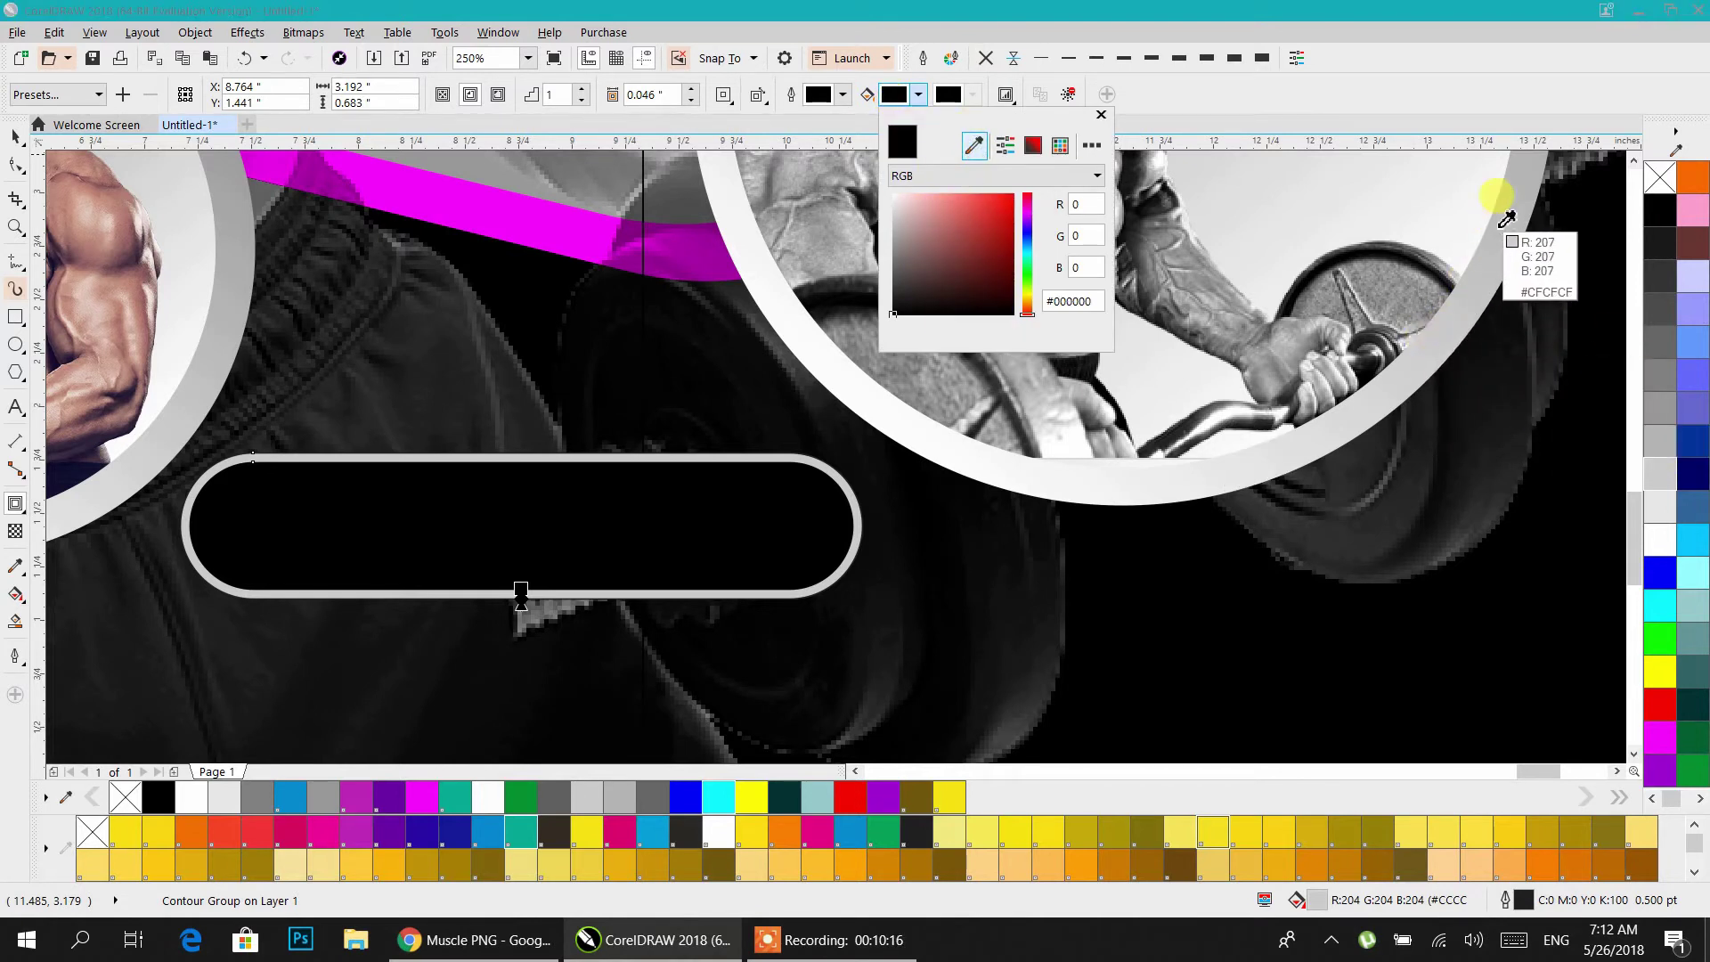
left_click(1504, 191)
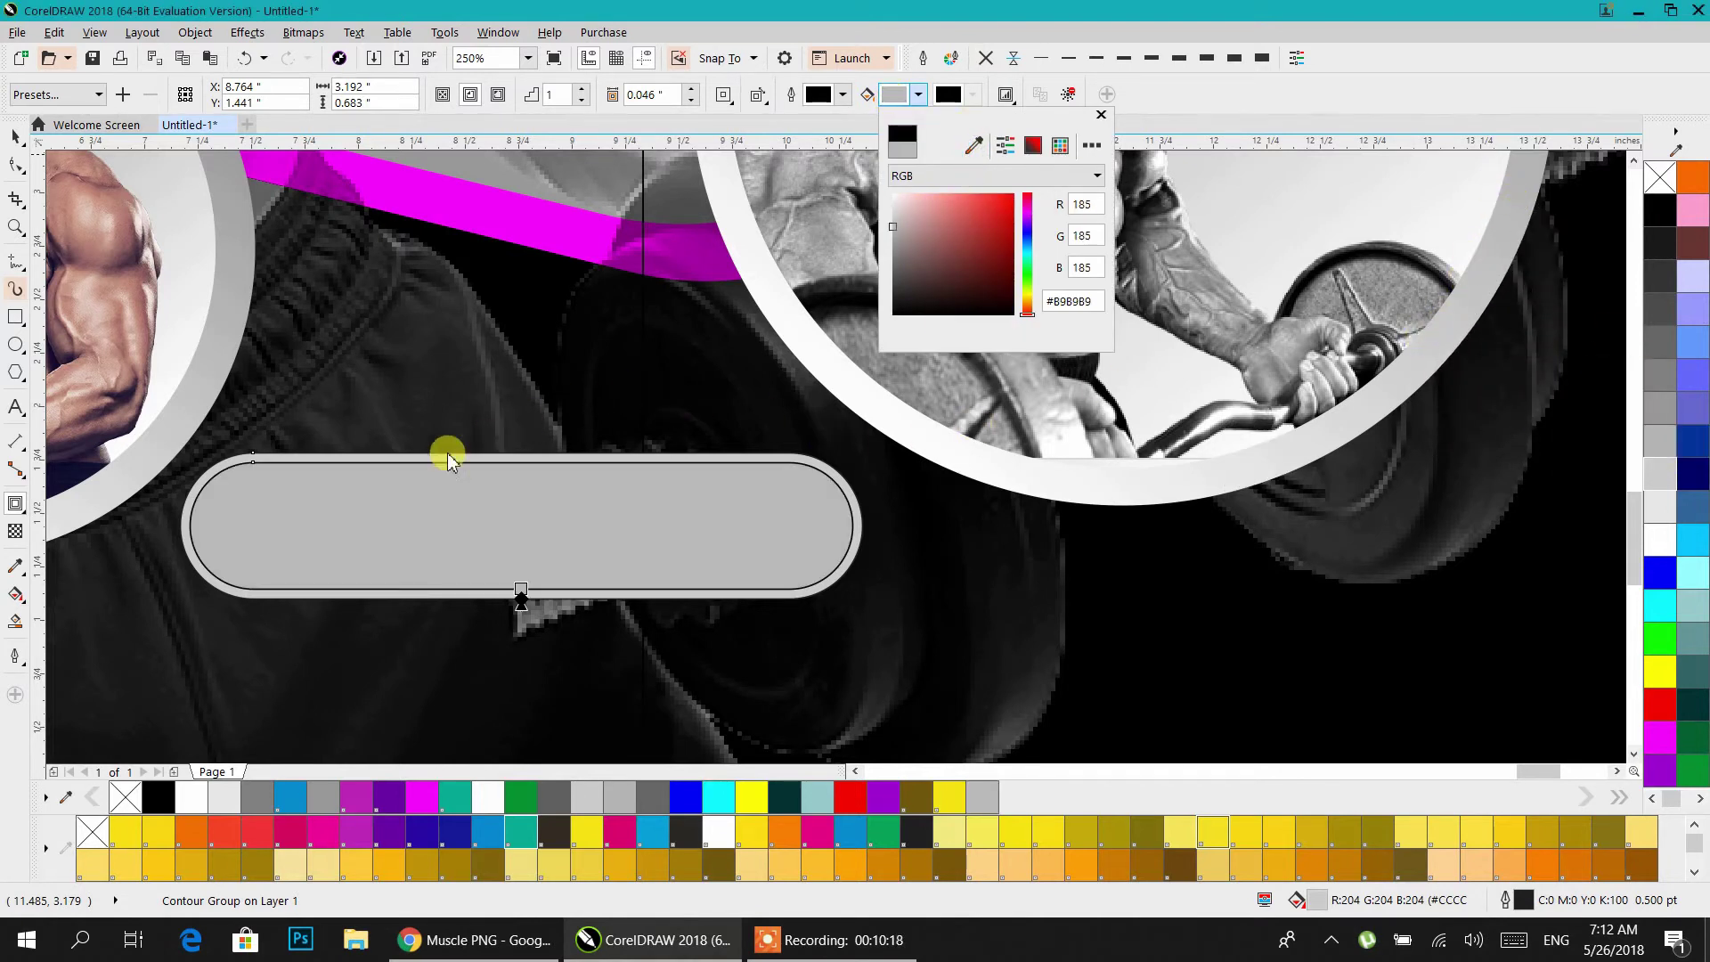
left_click(13, 139)
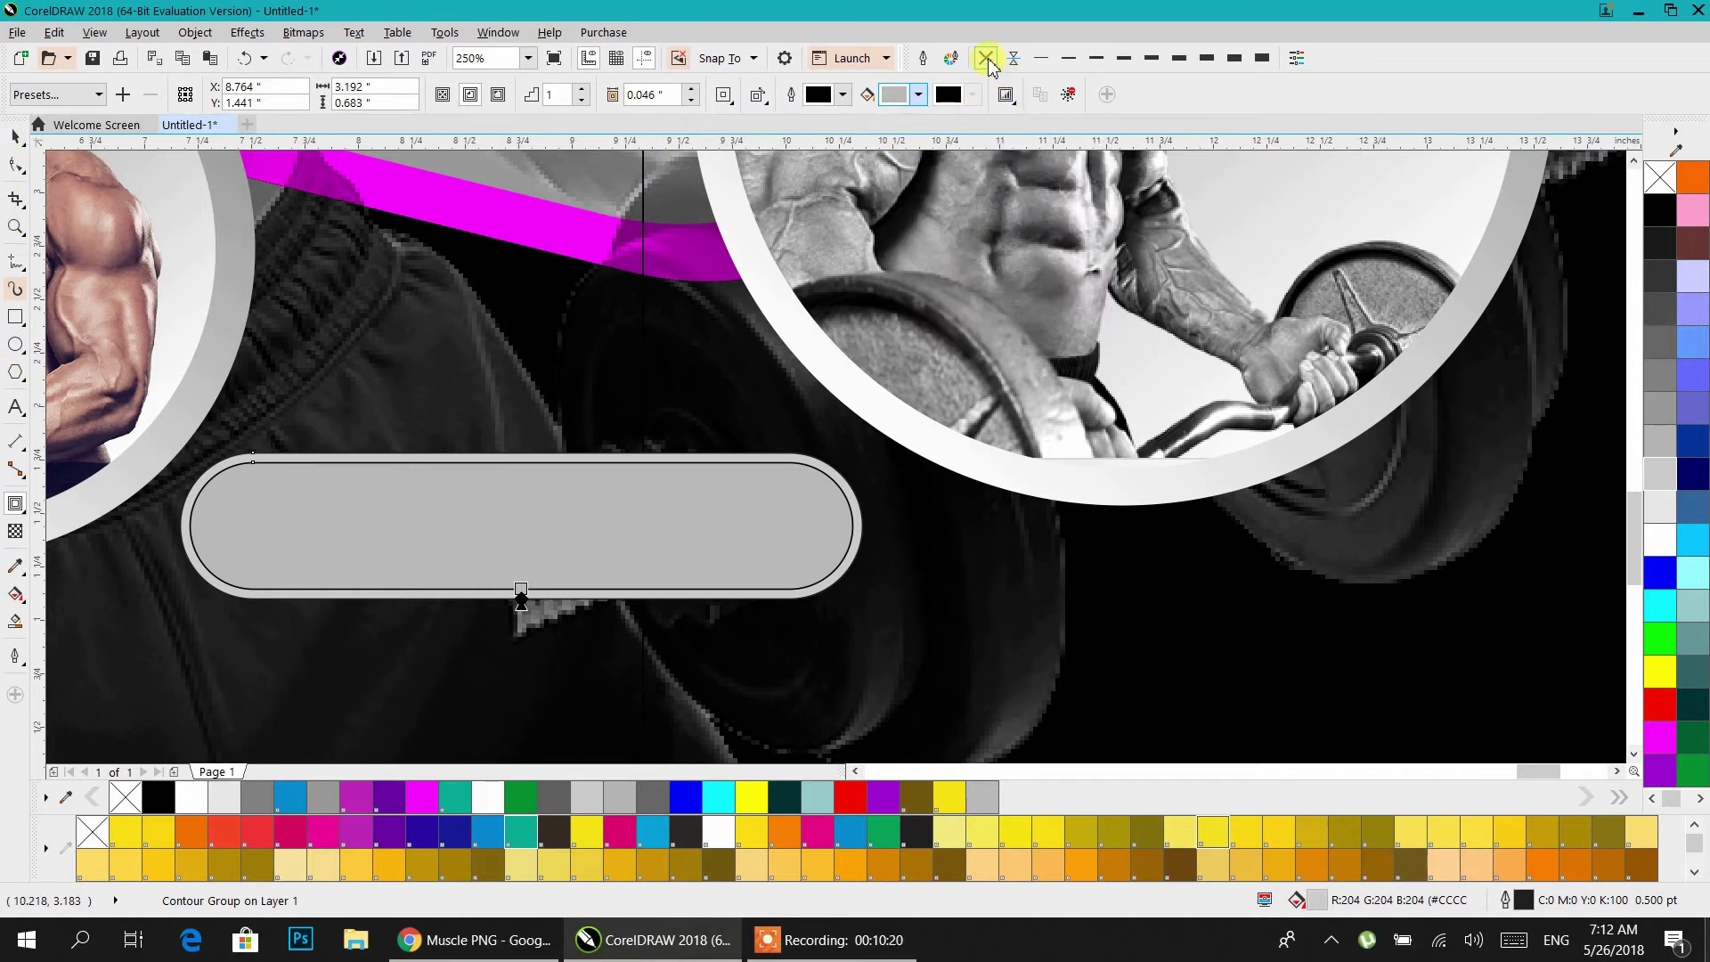
- Remove the outline from the contoured bar and fill its outer shape with light grey #E6E6E6
left_click(986, 59)
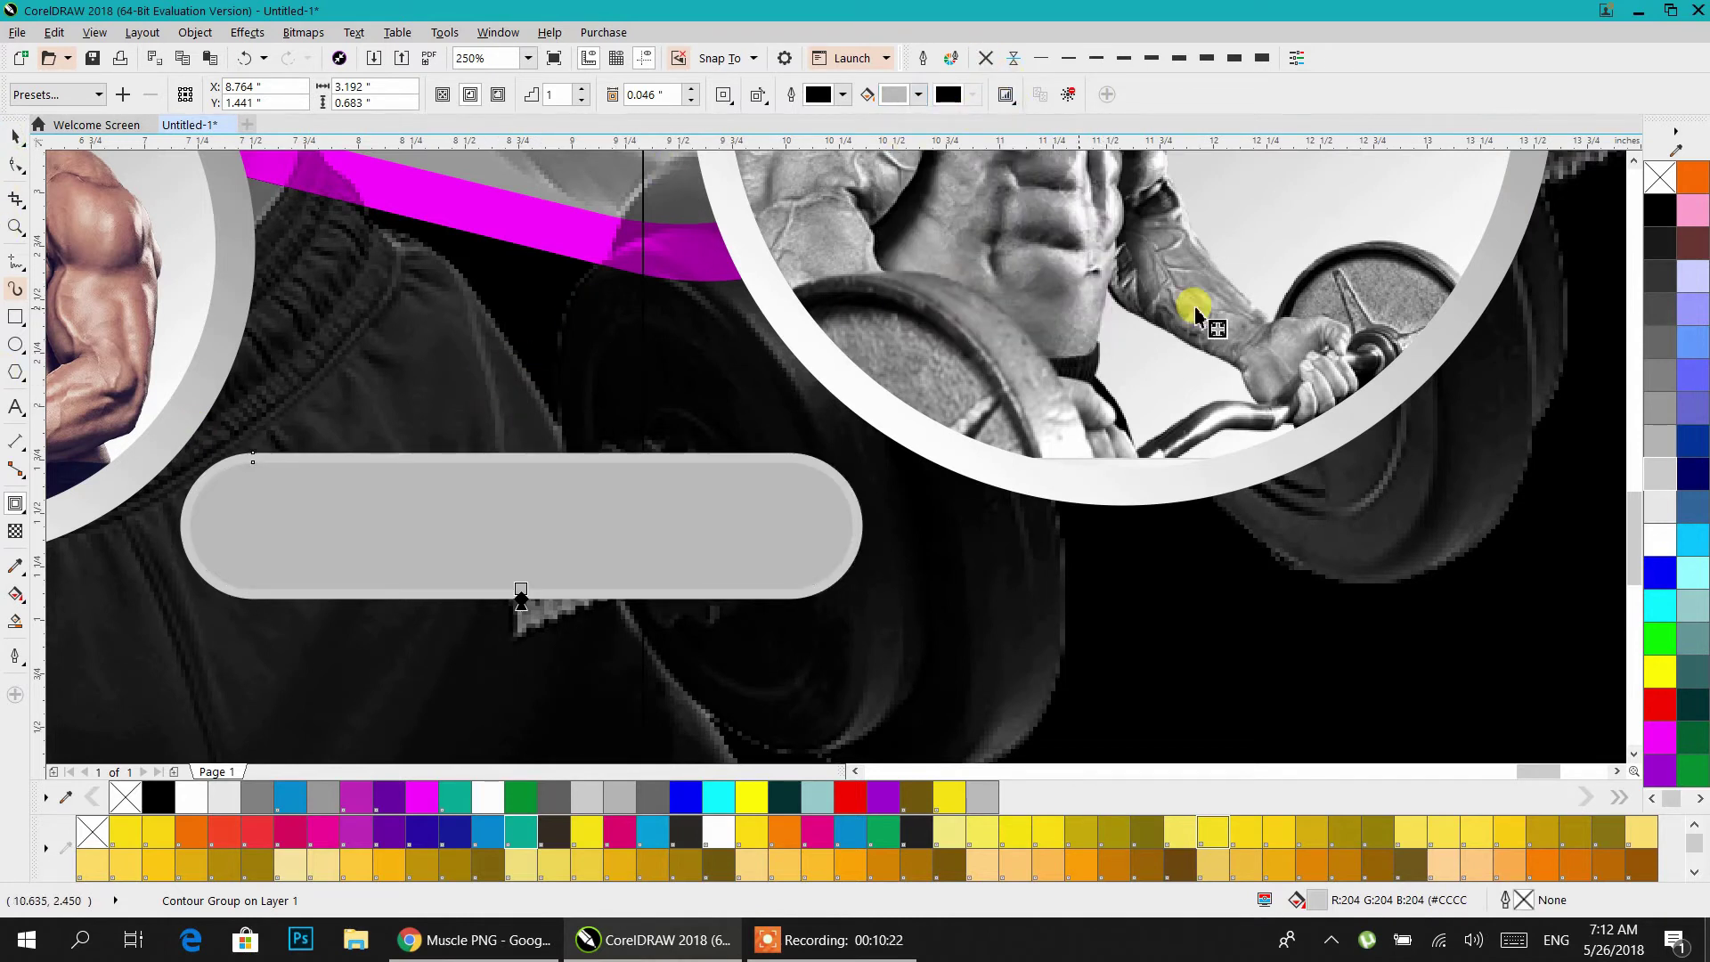
right_click(1662, 218)
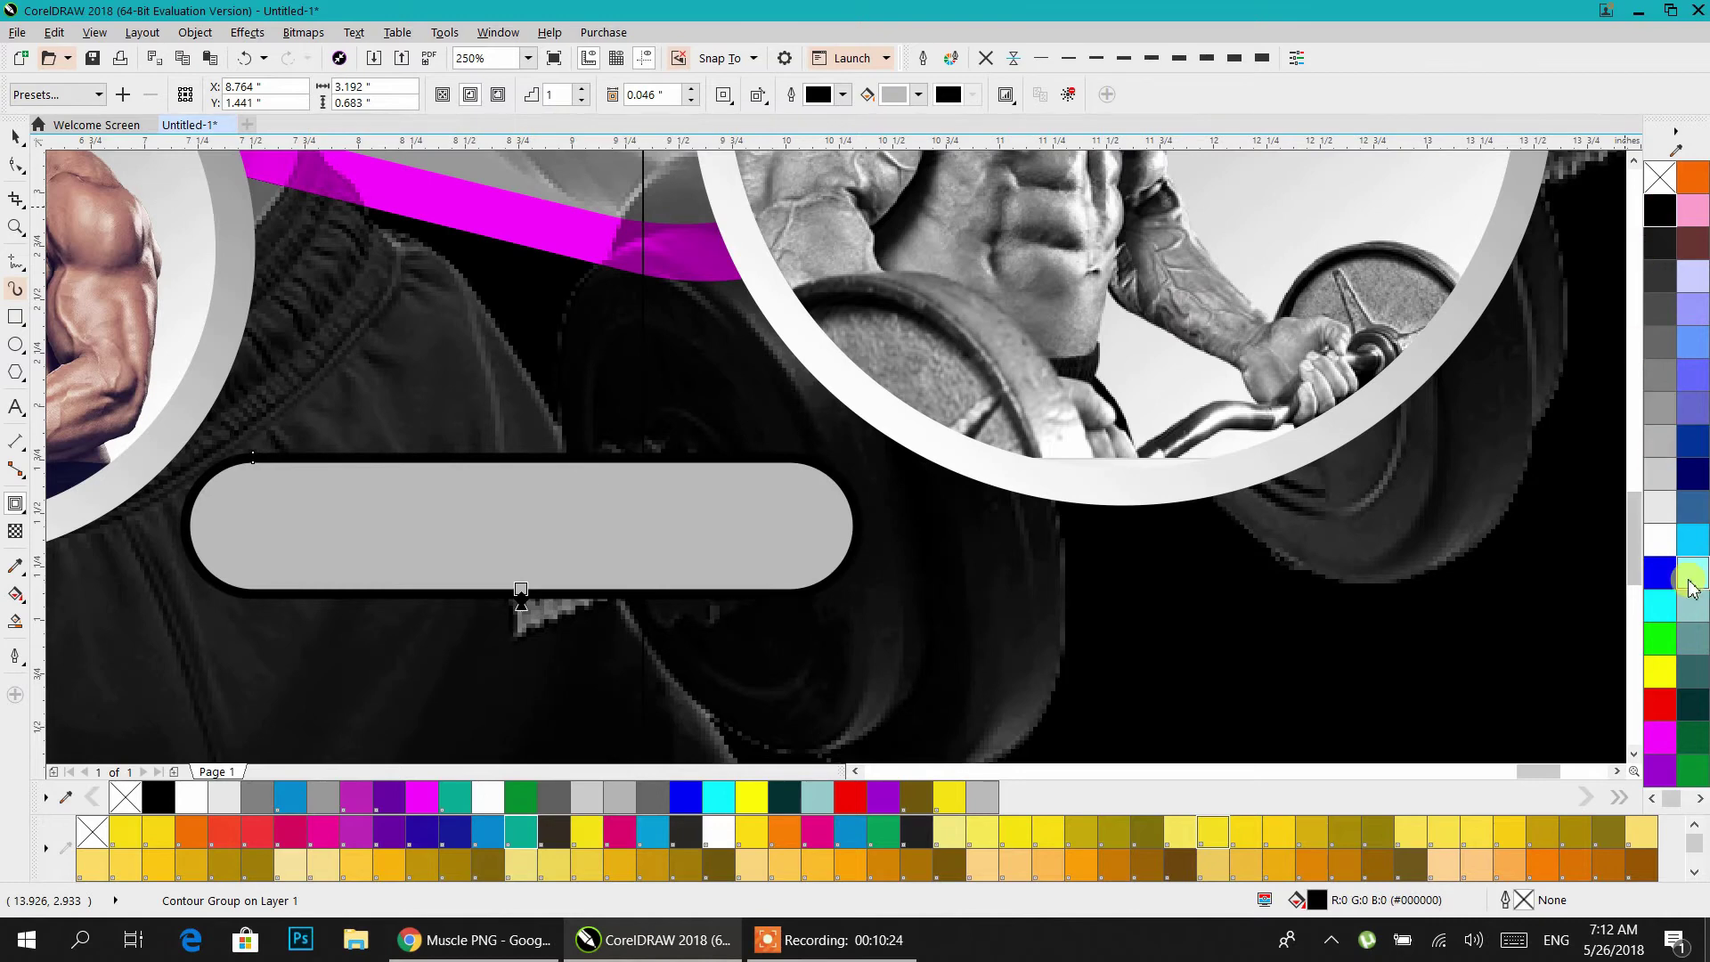
right_click(1671, 512)
left_click_drag(1673, 515, 100, 178)
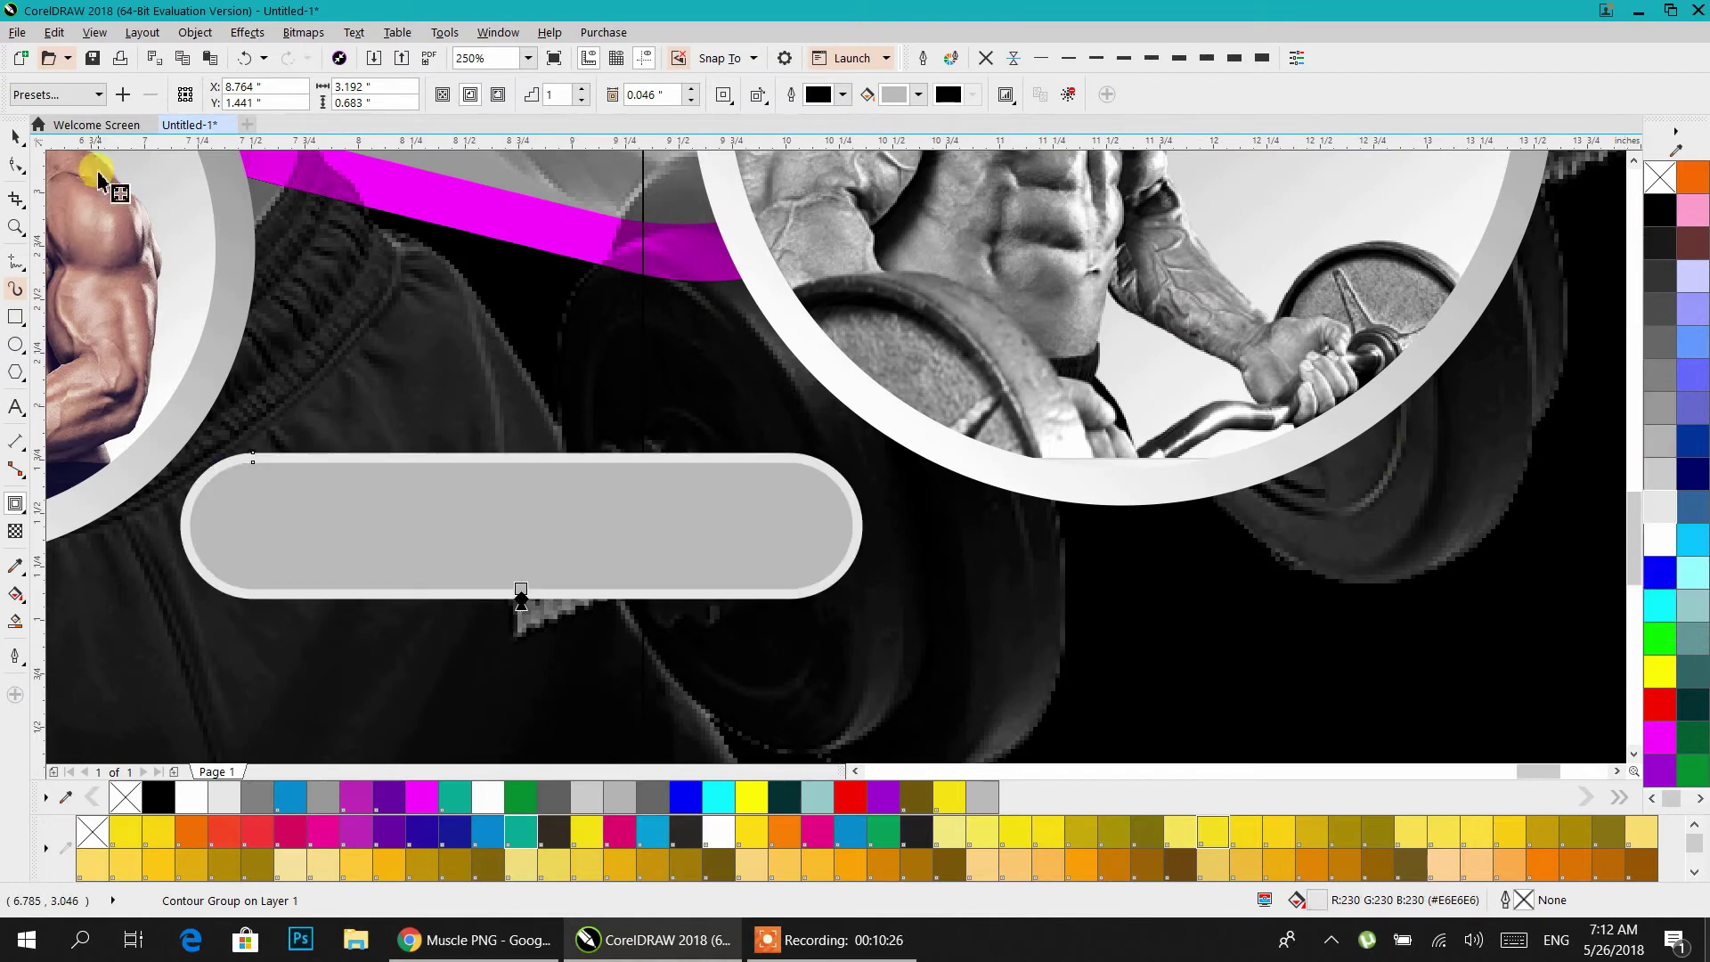
left_click(18, 143)
- Centre the TRAINING WITH COACH text horizontally and vertically on the grey rounded bar
scroll(573, 401, "down", 4)
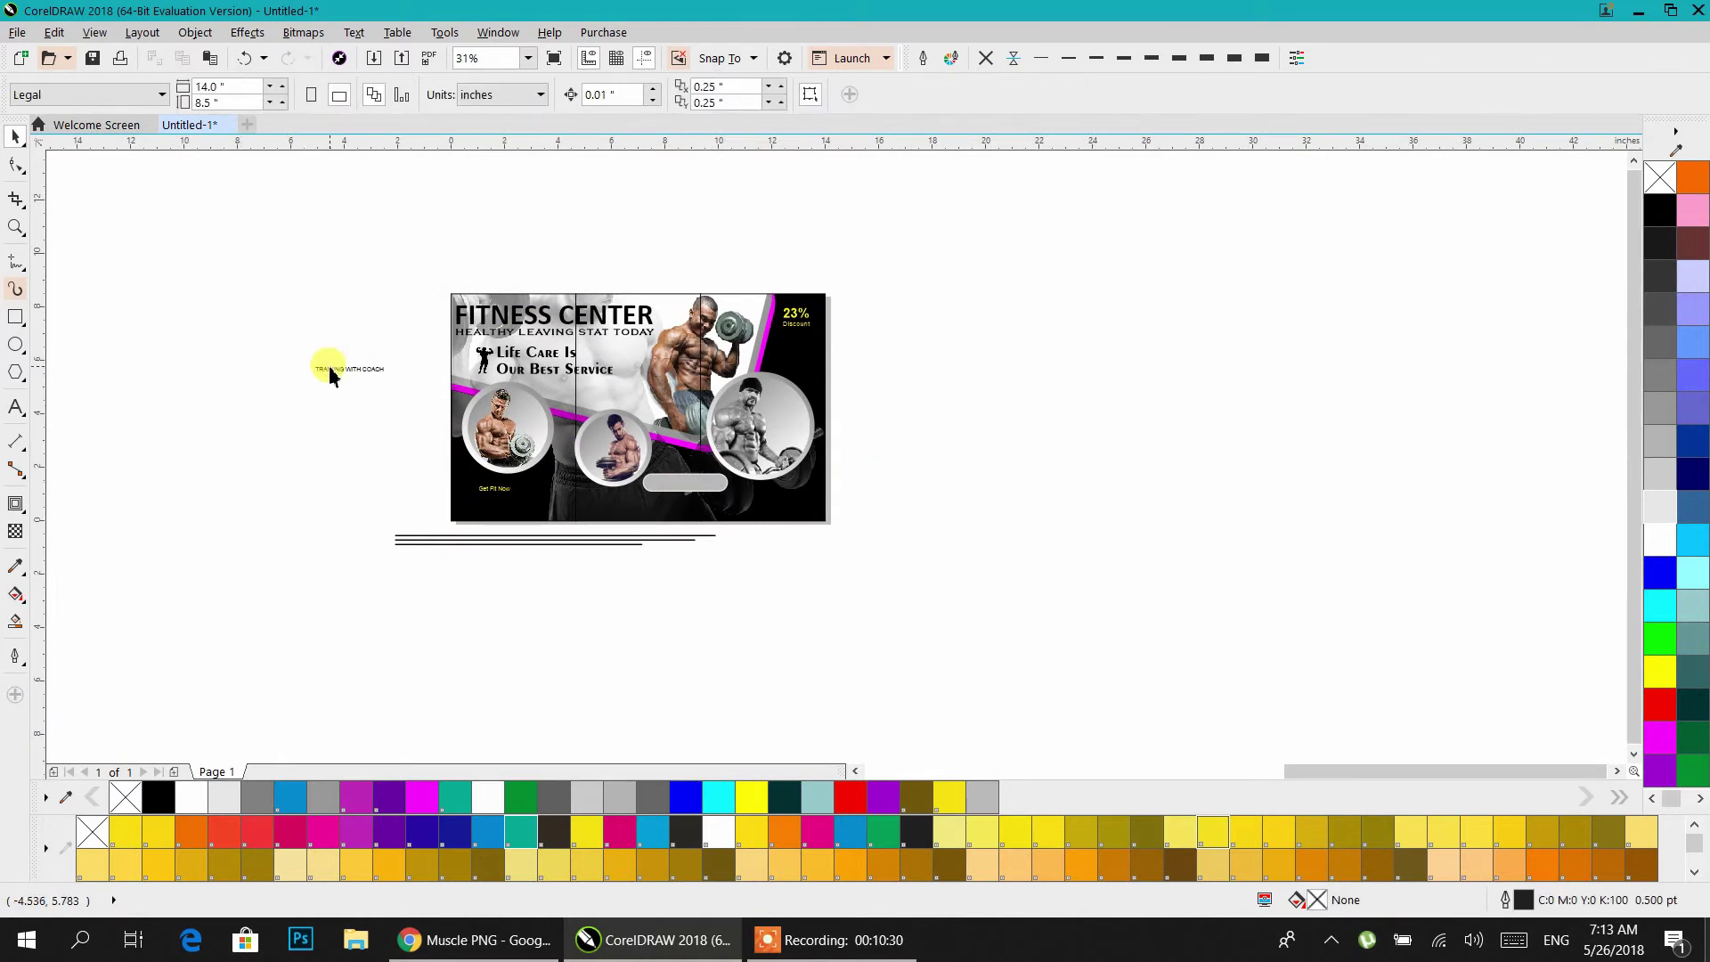
left_click(334, 371)
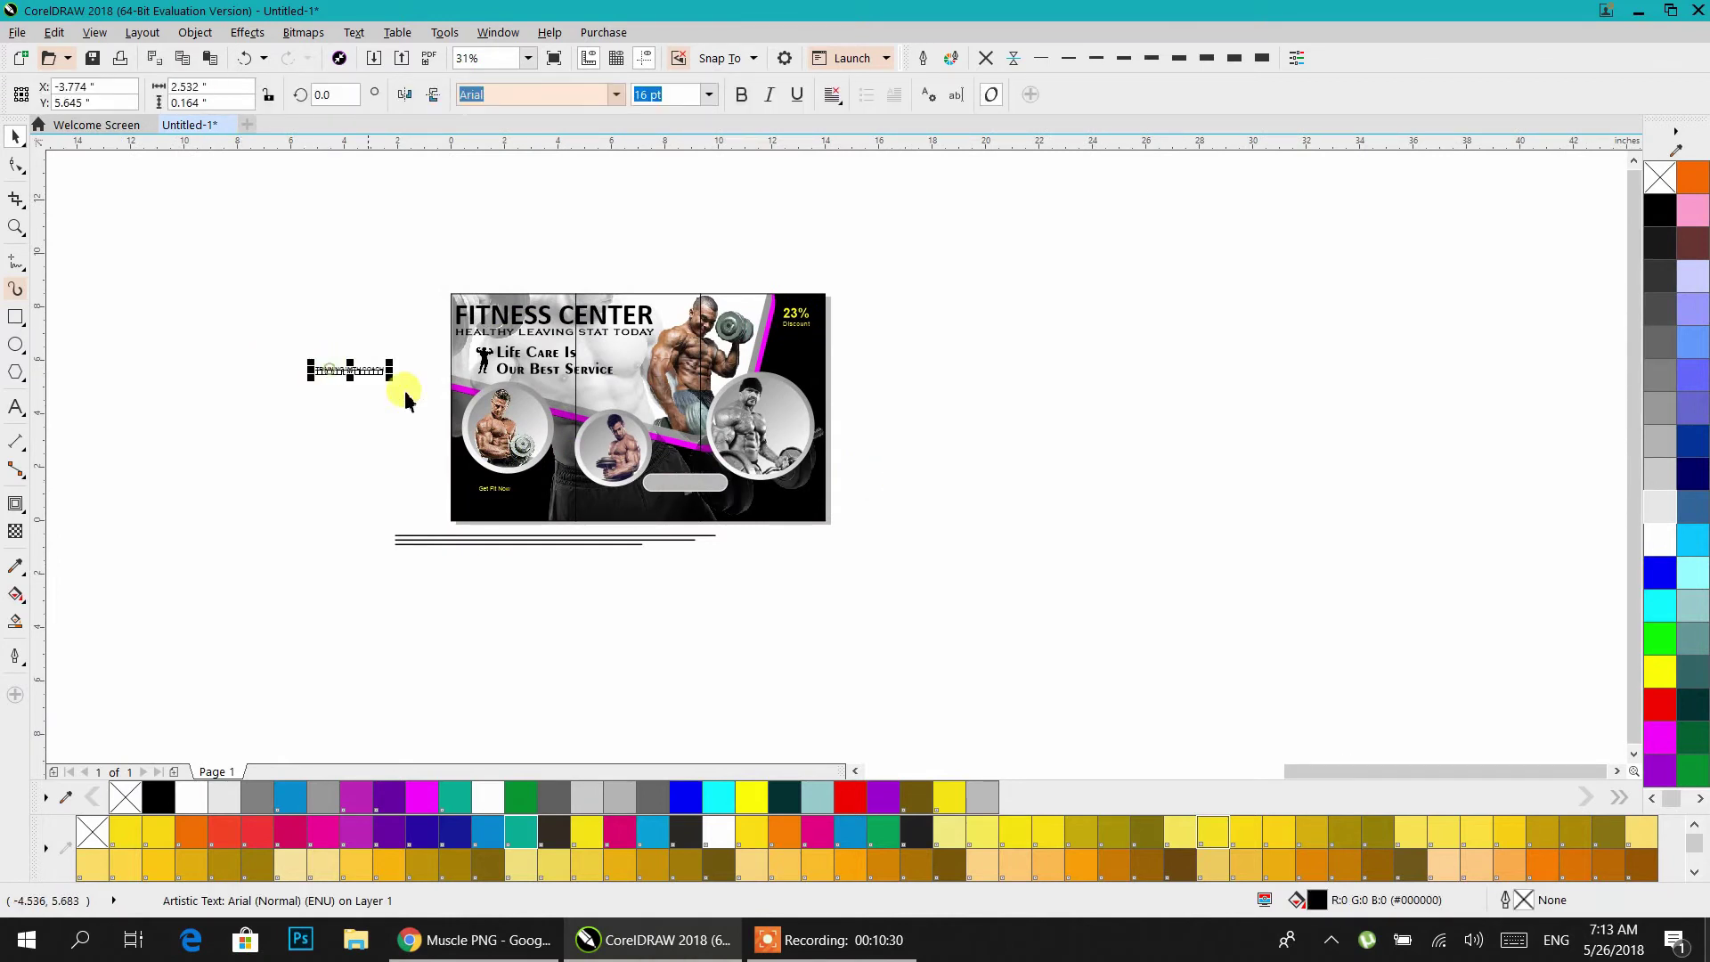
left_click(657, 486, "shift")
key("e")
key("c")
left_click(958, 520)
- Enlarge the TRAINING WITH COACH text from its centre to about 18.09 pt and make it bold
scroll(696, 485, "up", 1)
scroll(697, 485, "up", 3)
left_click_drag(834, 661, 489, 405)
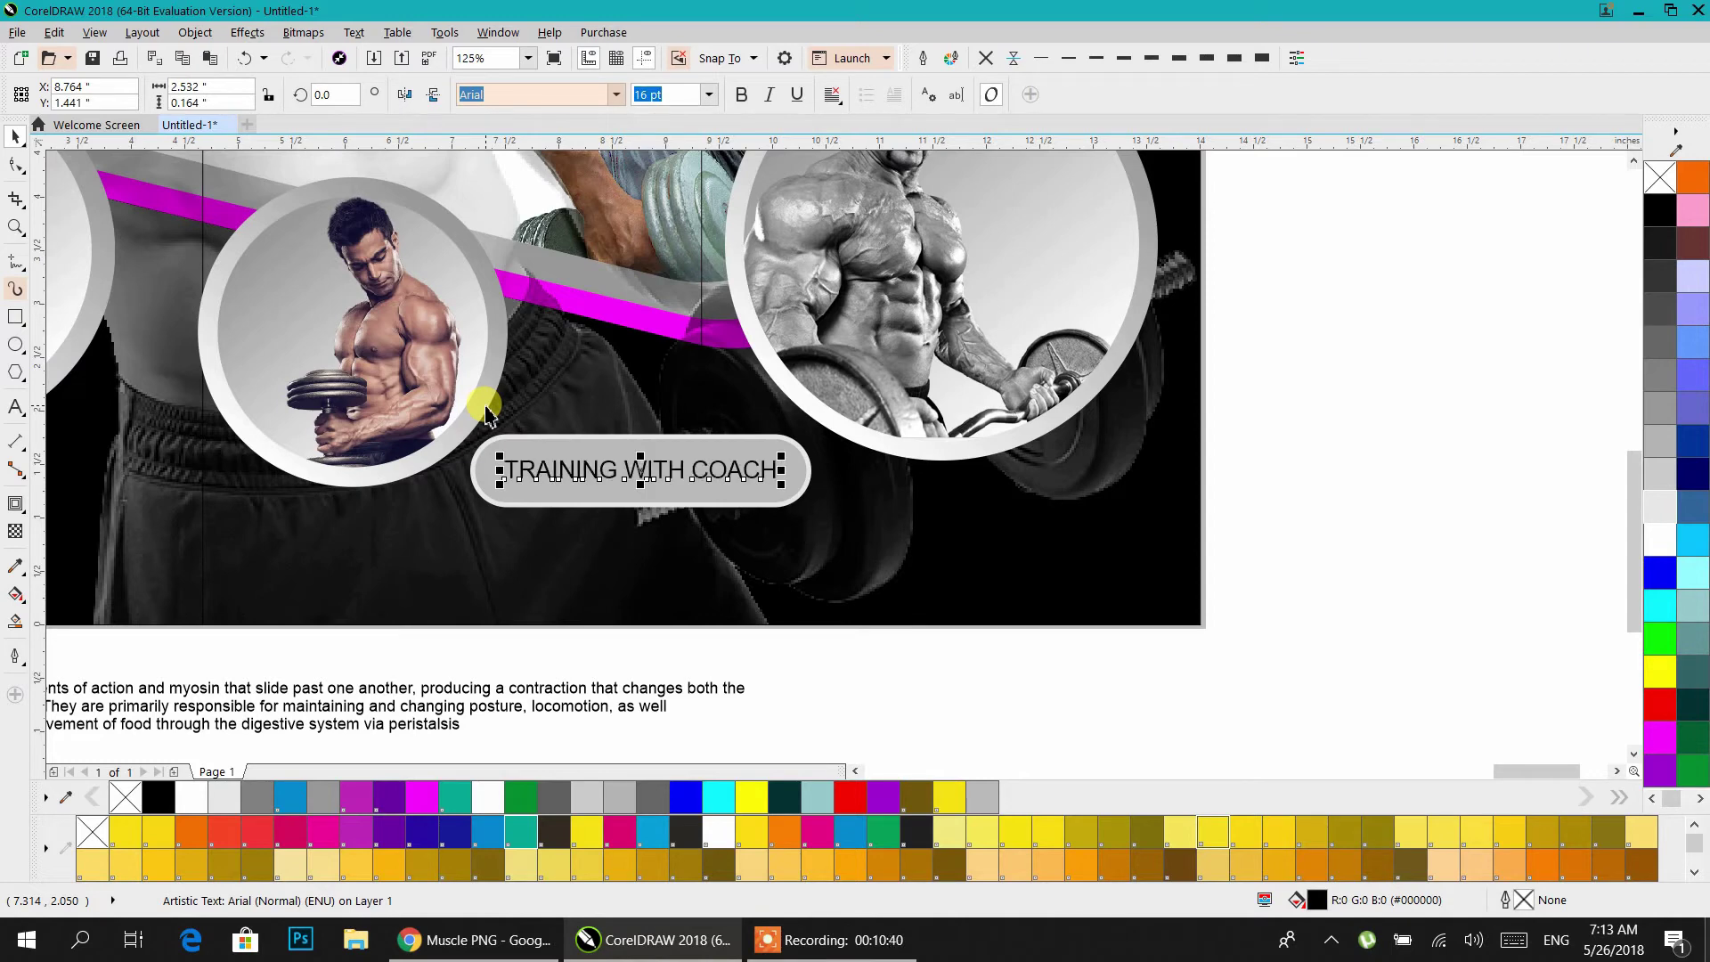
scroll(597, 481, "up", 2)
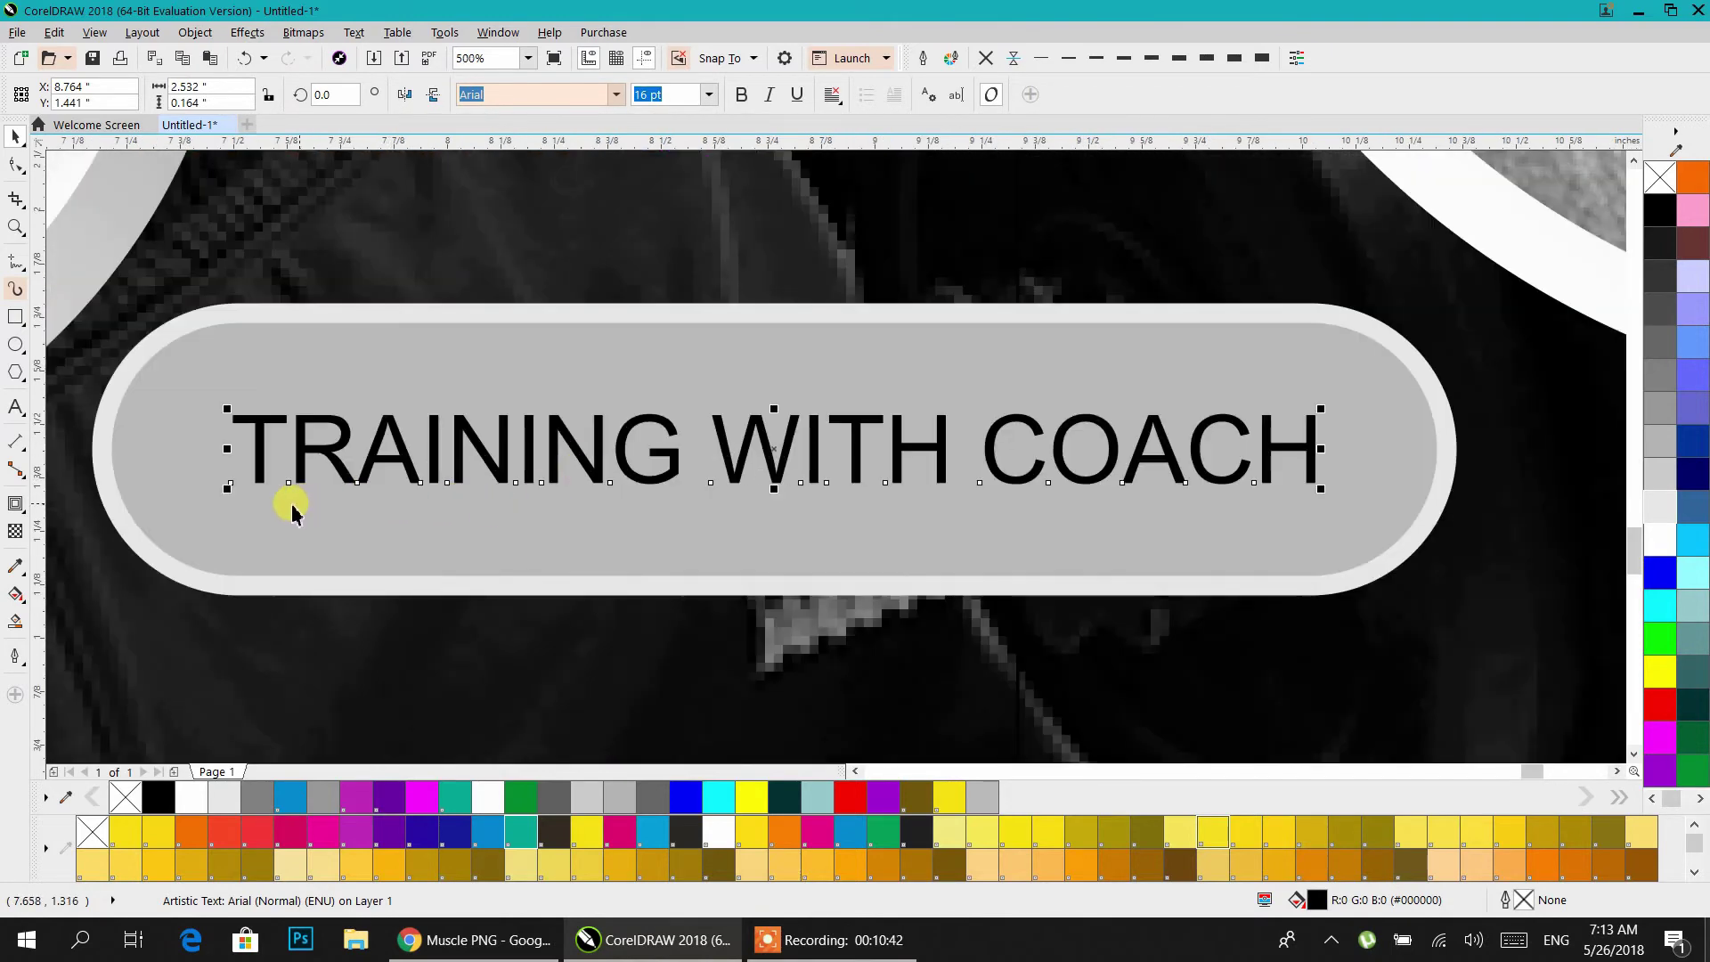
left_click_drag(227, 485, 153, 514)
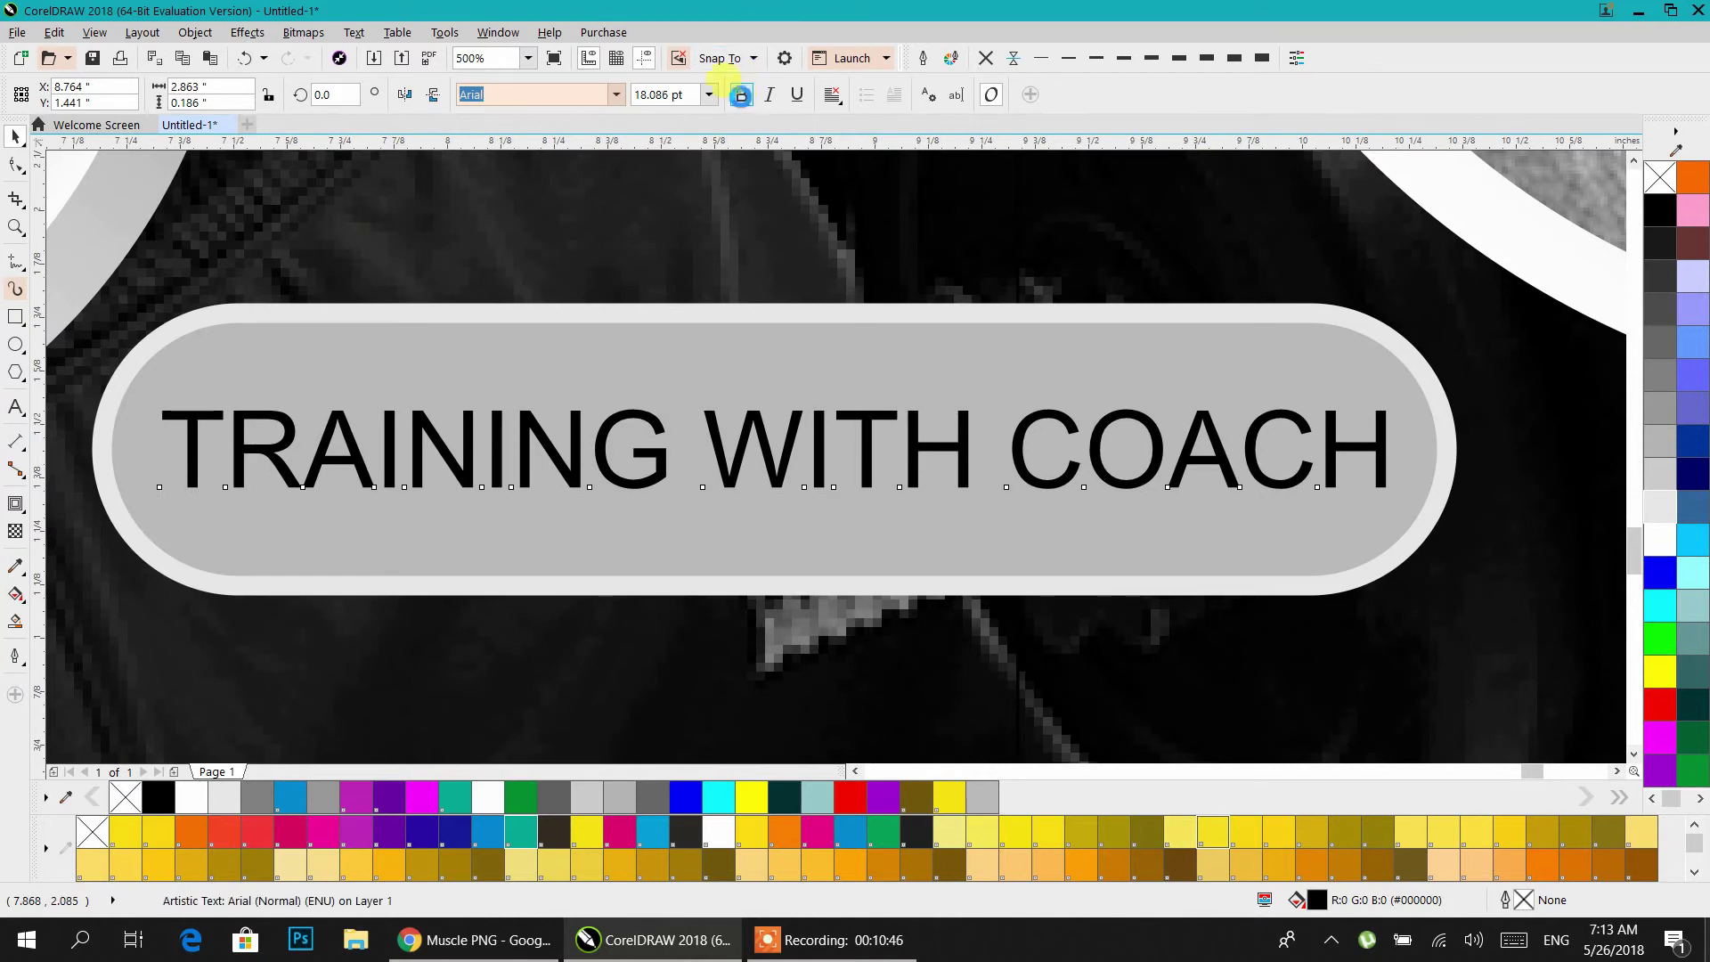
left_click(740, 94)
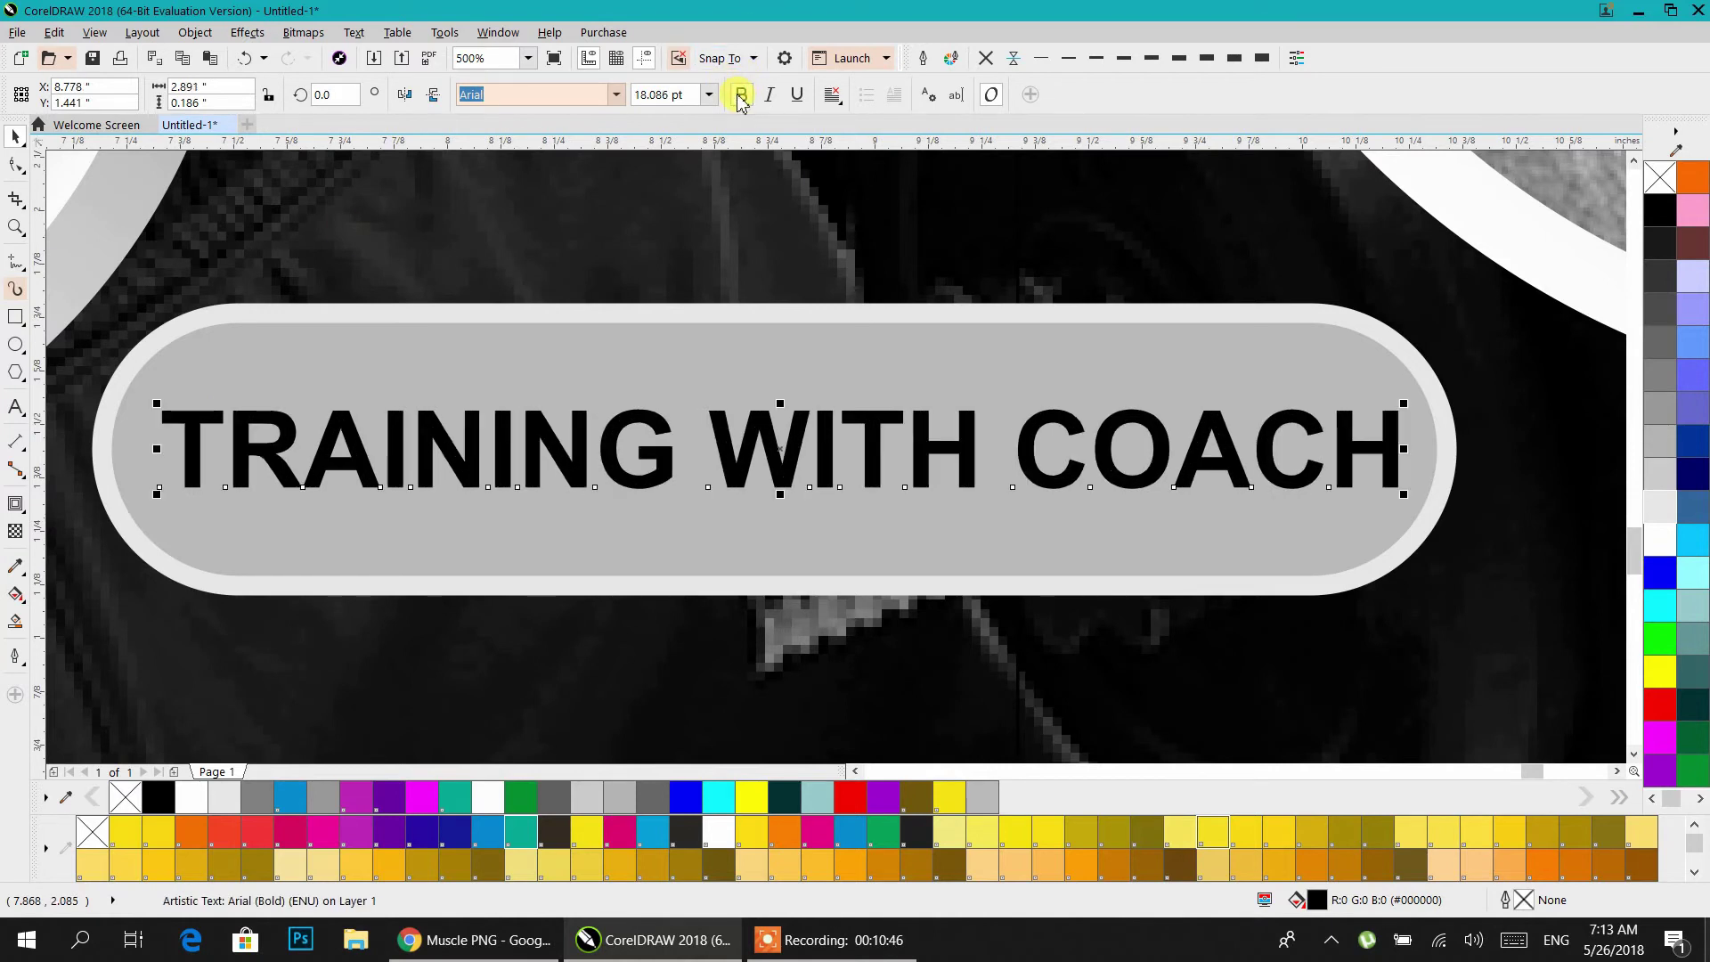
- Fill the outer shape of the TRAINING WITH COACH bar with red #FF0000 and select its contour group
left_click(1468, 392)
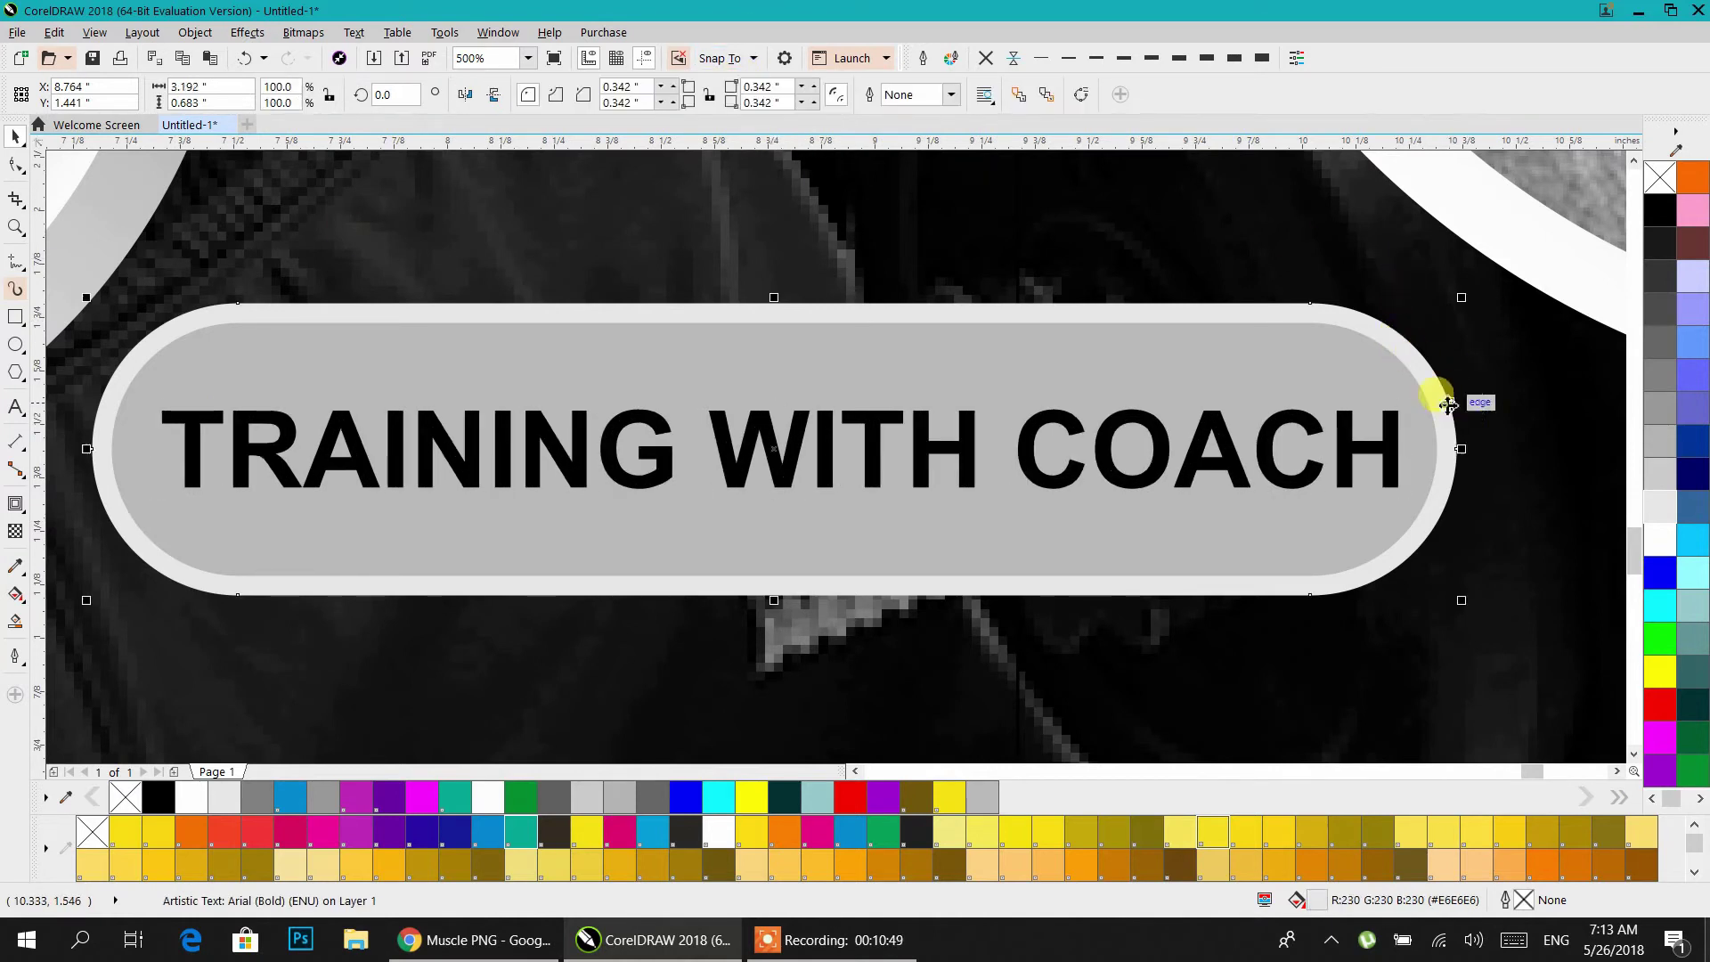
left_click(1658, 712)
left_click(995, 361)
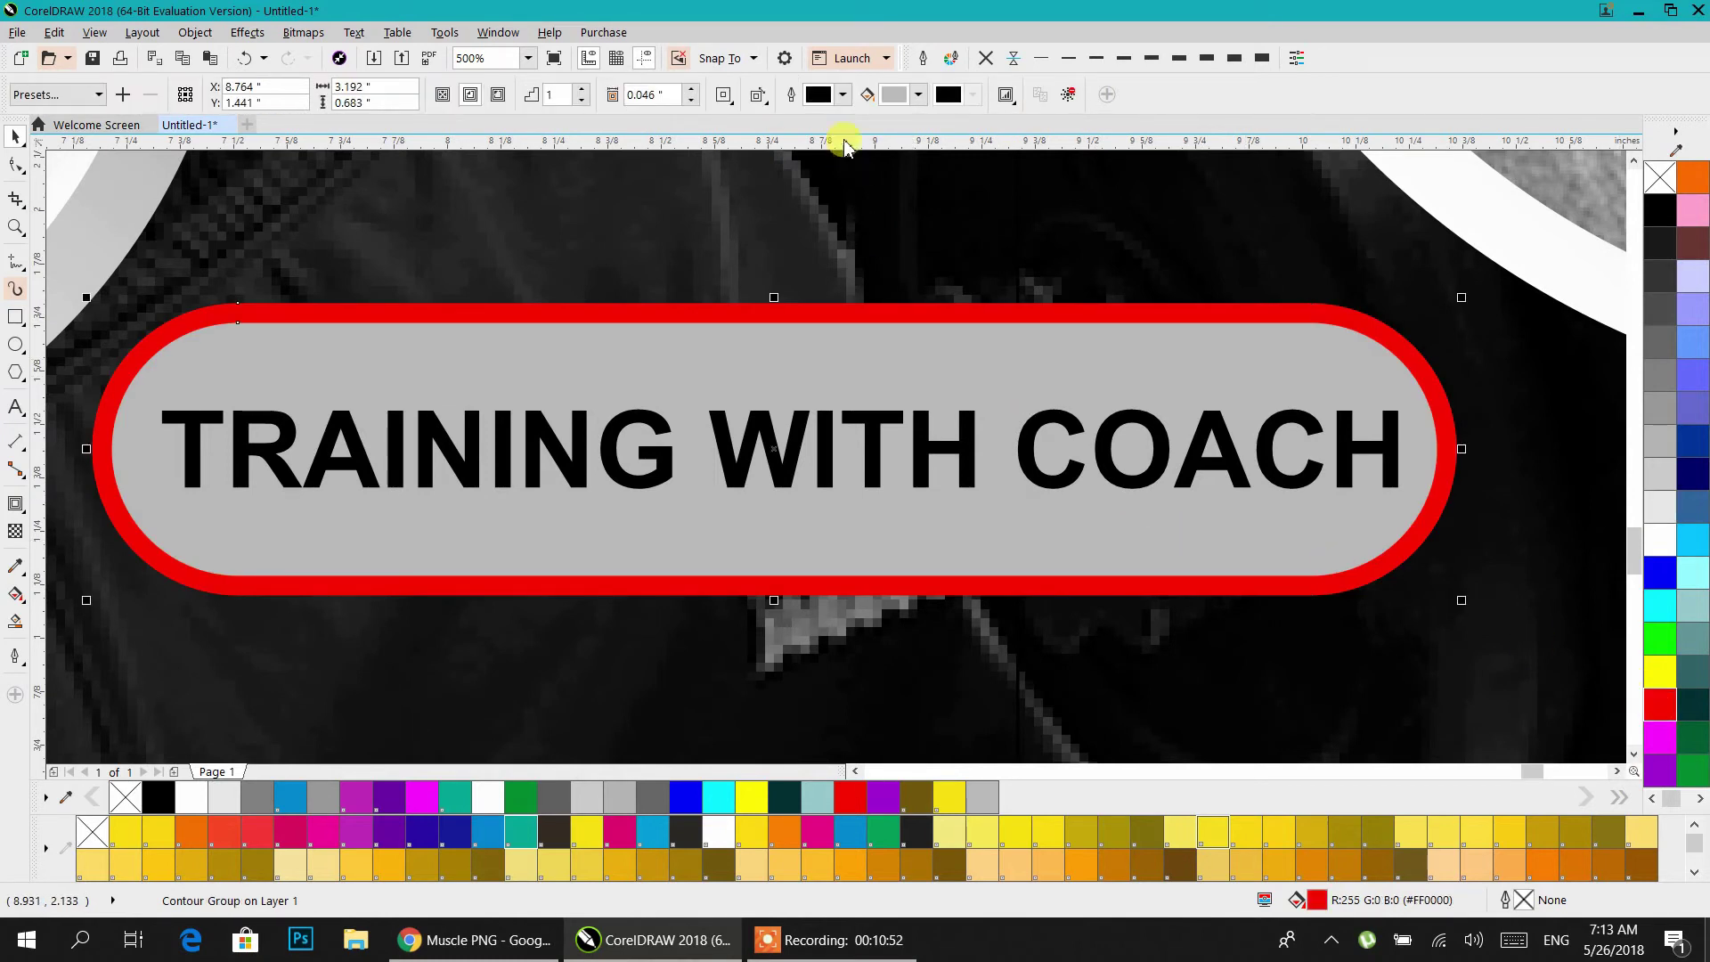
- Fill the inner shape of the TRAINING WITH COACH bar with dark red and colour its text white
left_click(905, 105)
left_click_drag(1004, 230, 1022, 279)
left_click(17, 138)
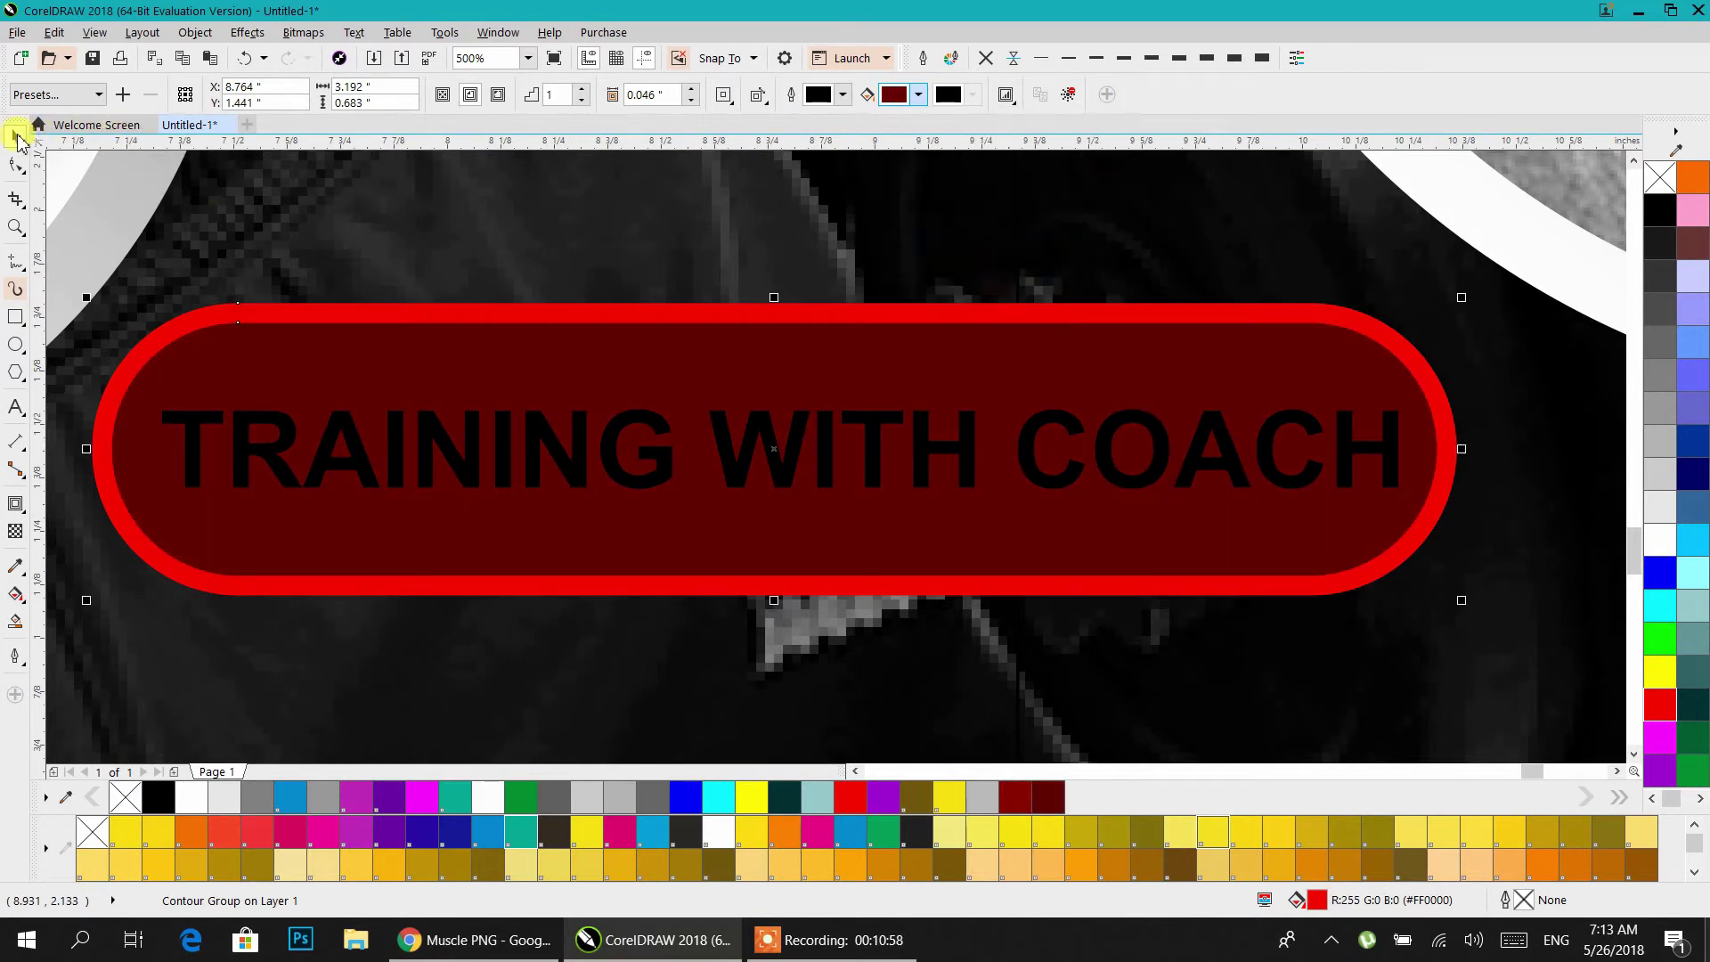
left_click(356, 438)
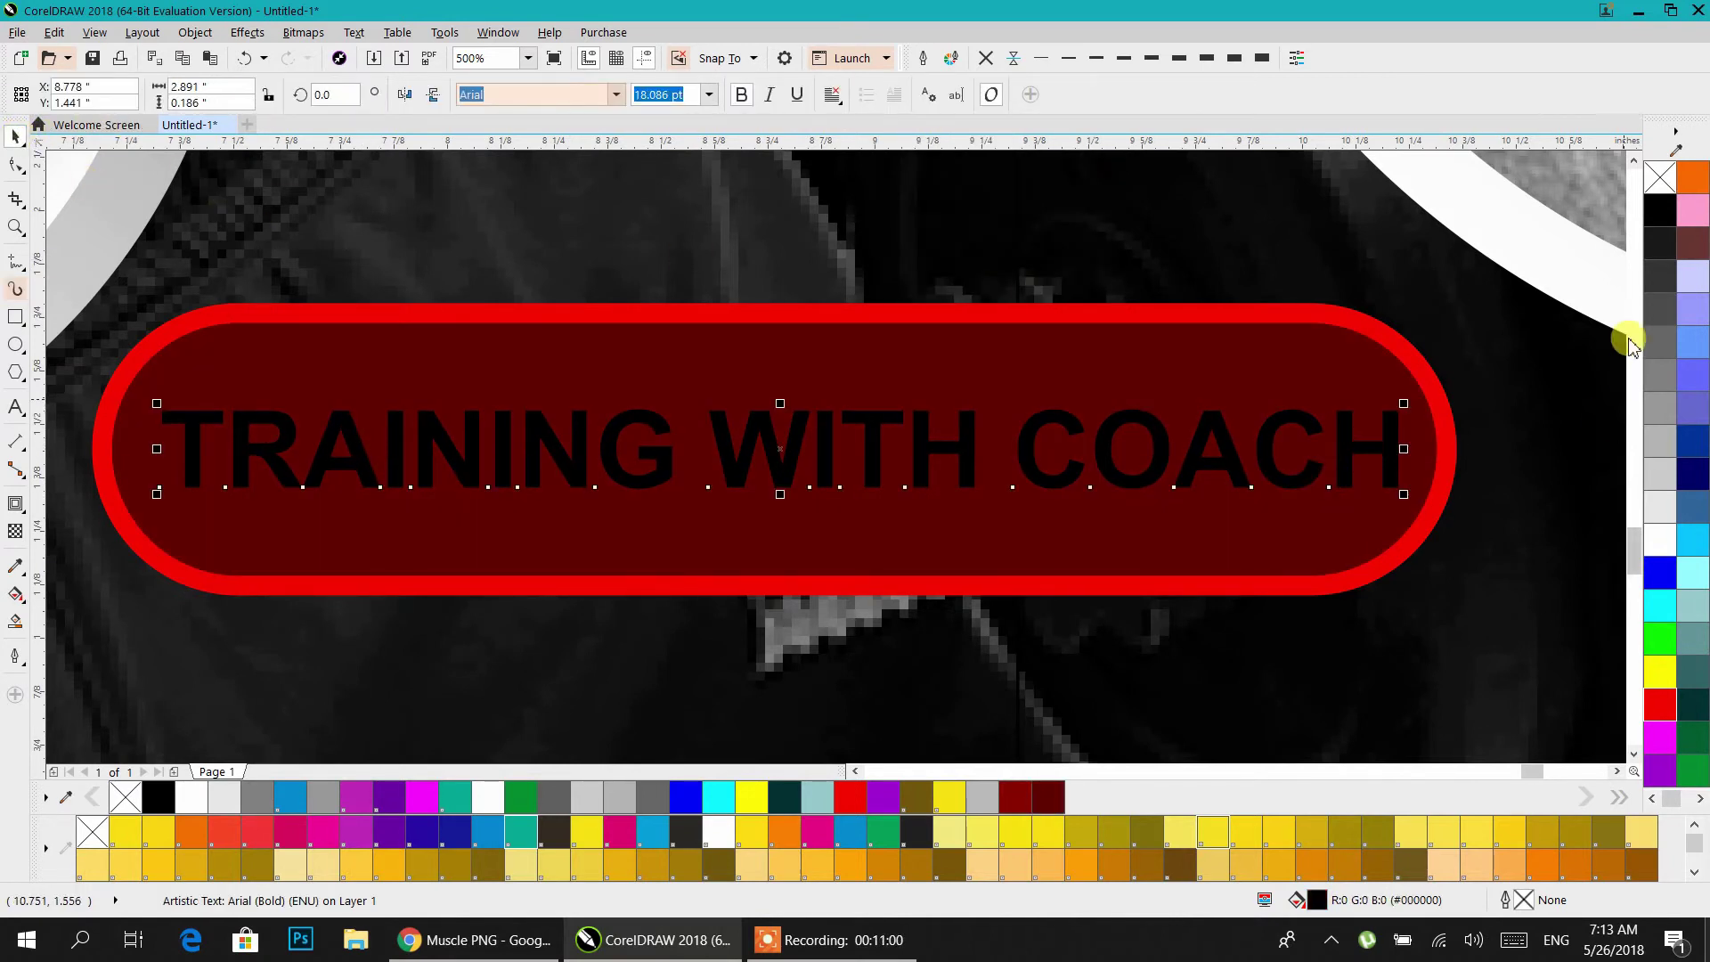
left_click(1661, 538)
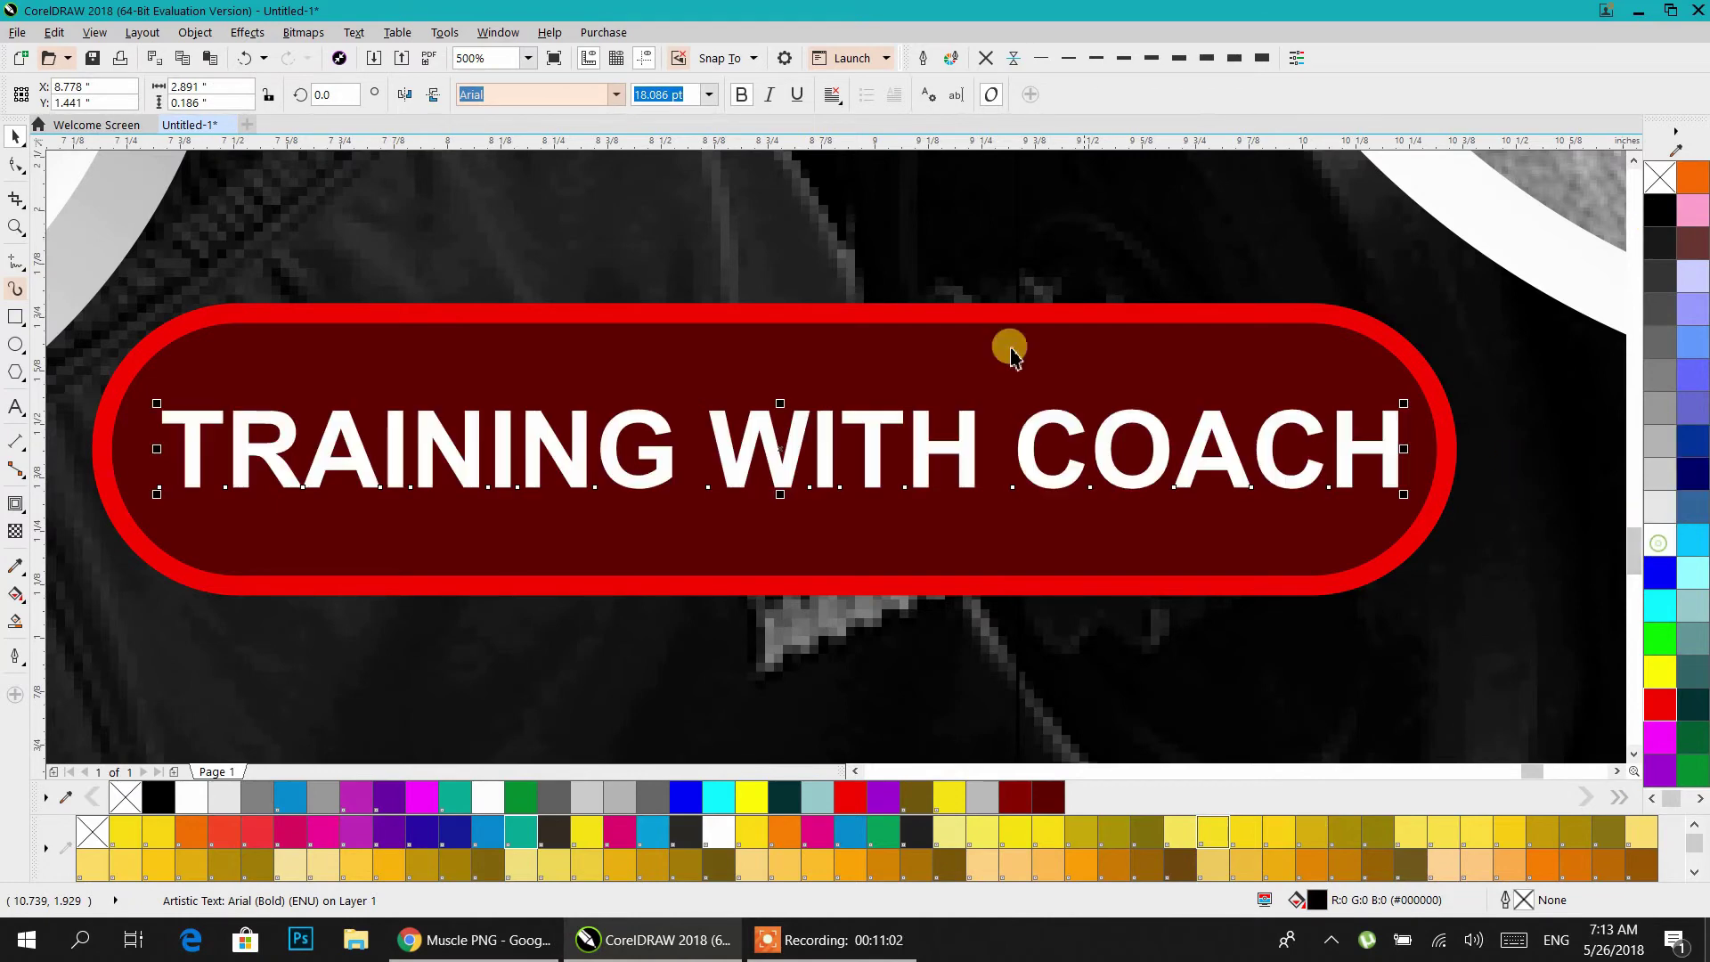
scroll(886, 329, "down", 5)
scroll(1158, 543, "up", 2)
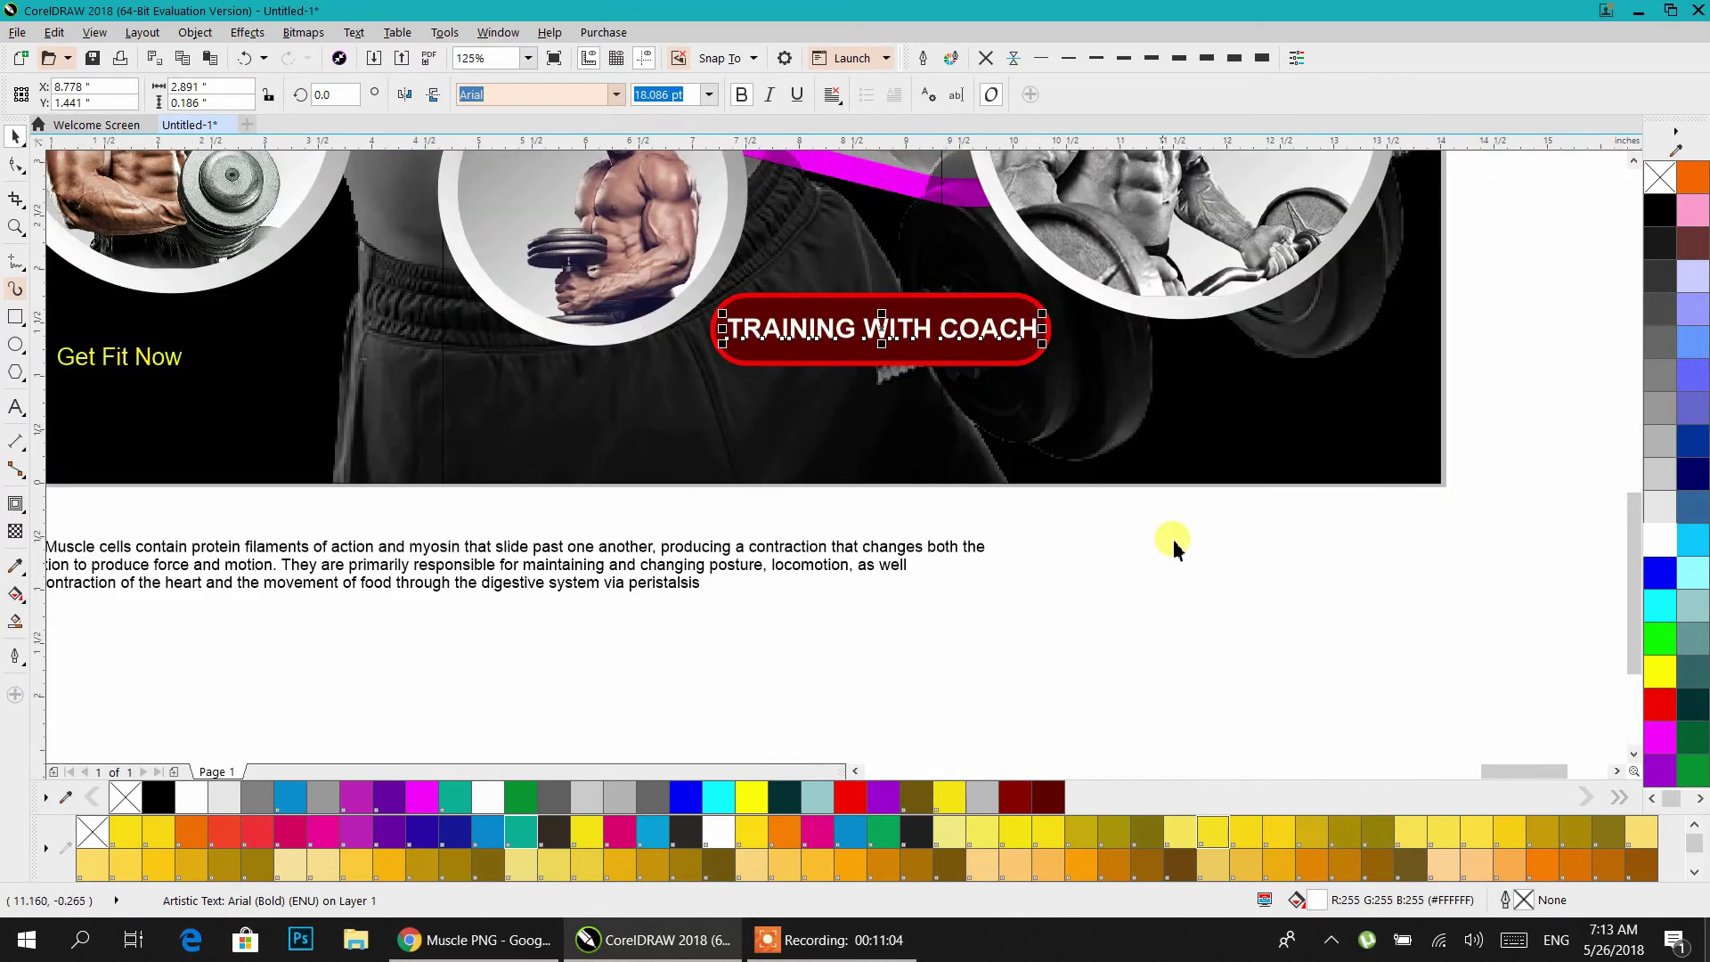
left_click(1126, 549)
- Move the muscle description paragraph onto the flyer's black bottom strip and colour it white
scroll(775, 428, "down", 2)
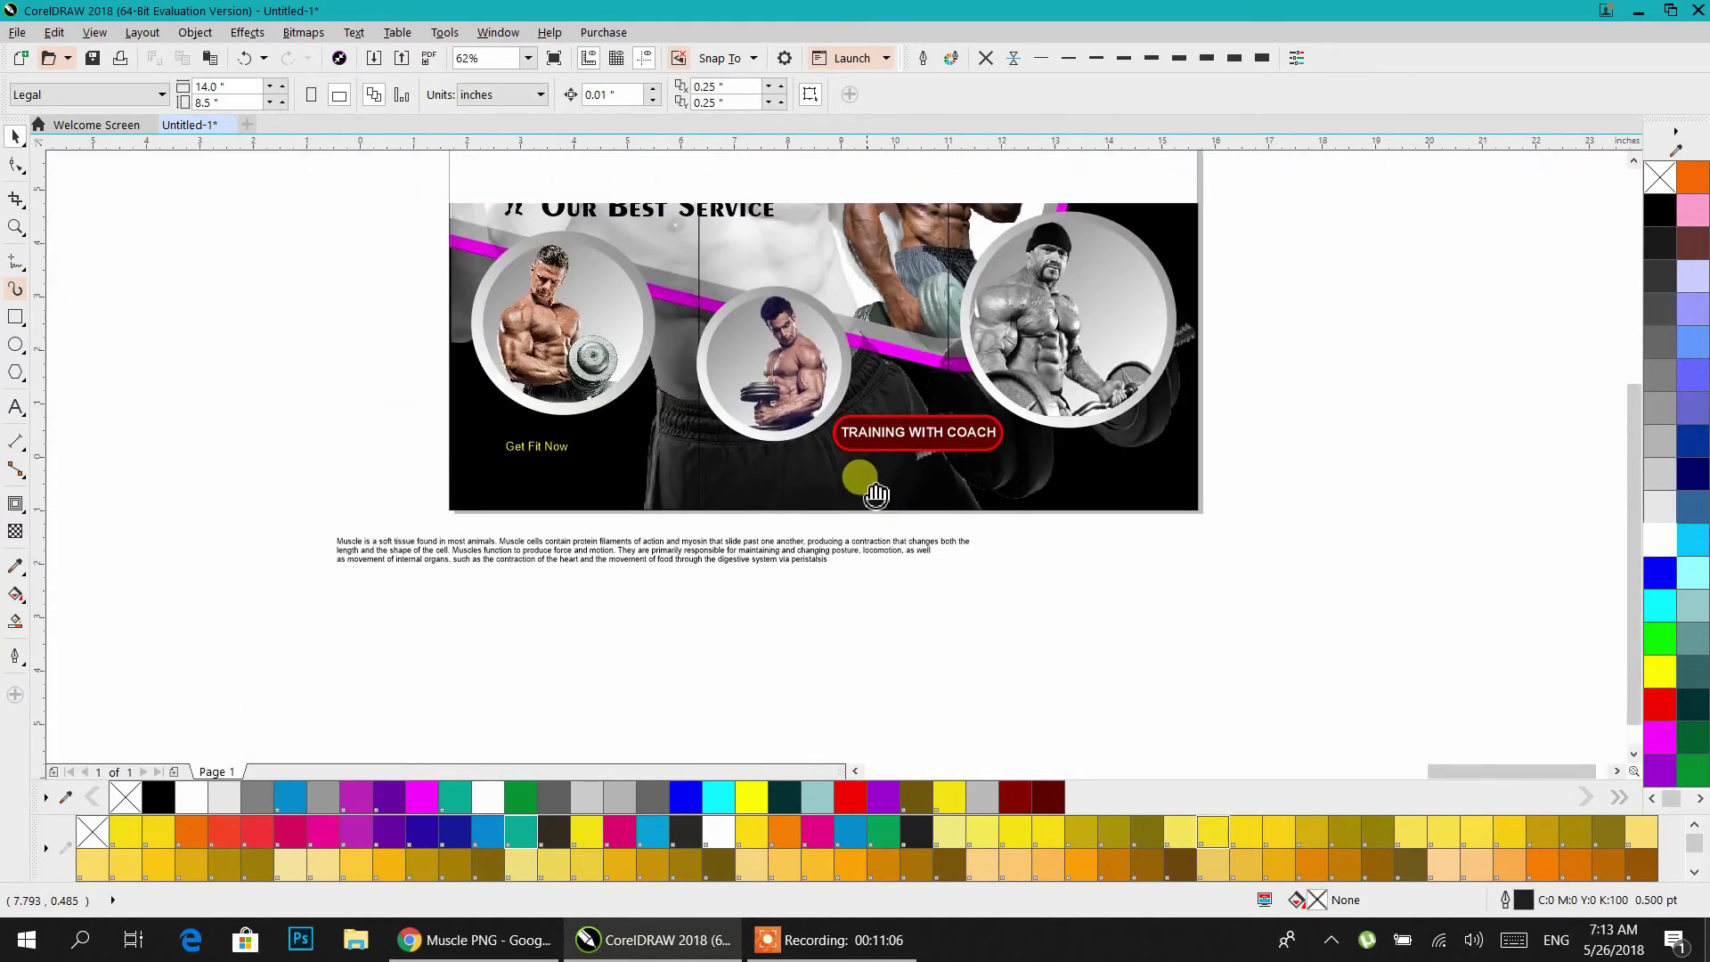
left_click_drag(750, 556, 882, 504)
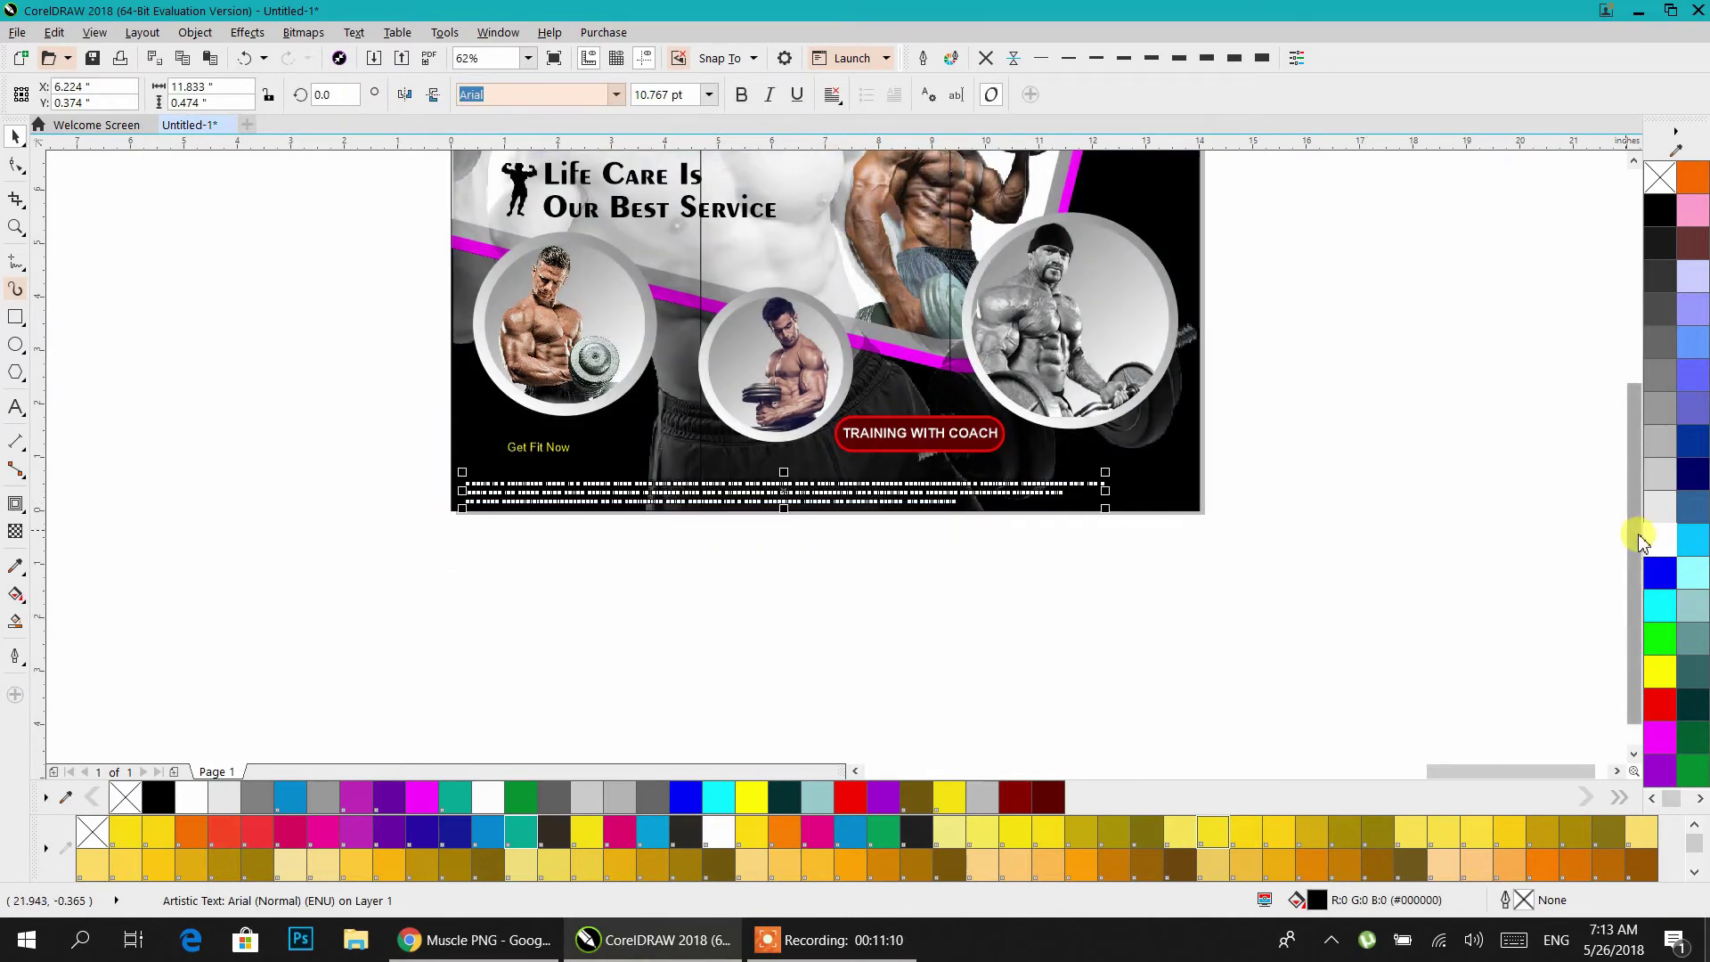
scroll(736, 481, "up", 2)
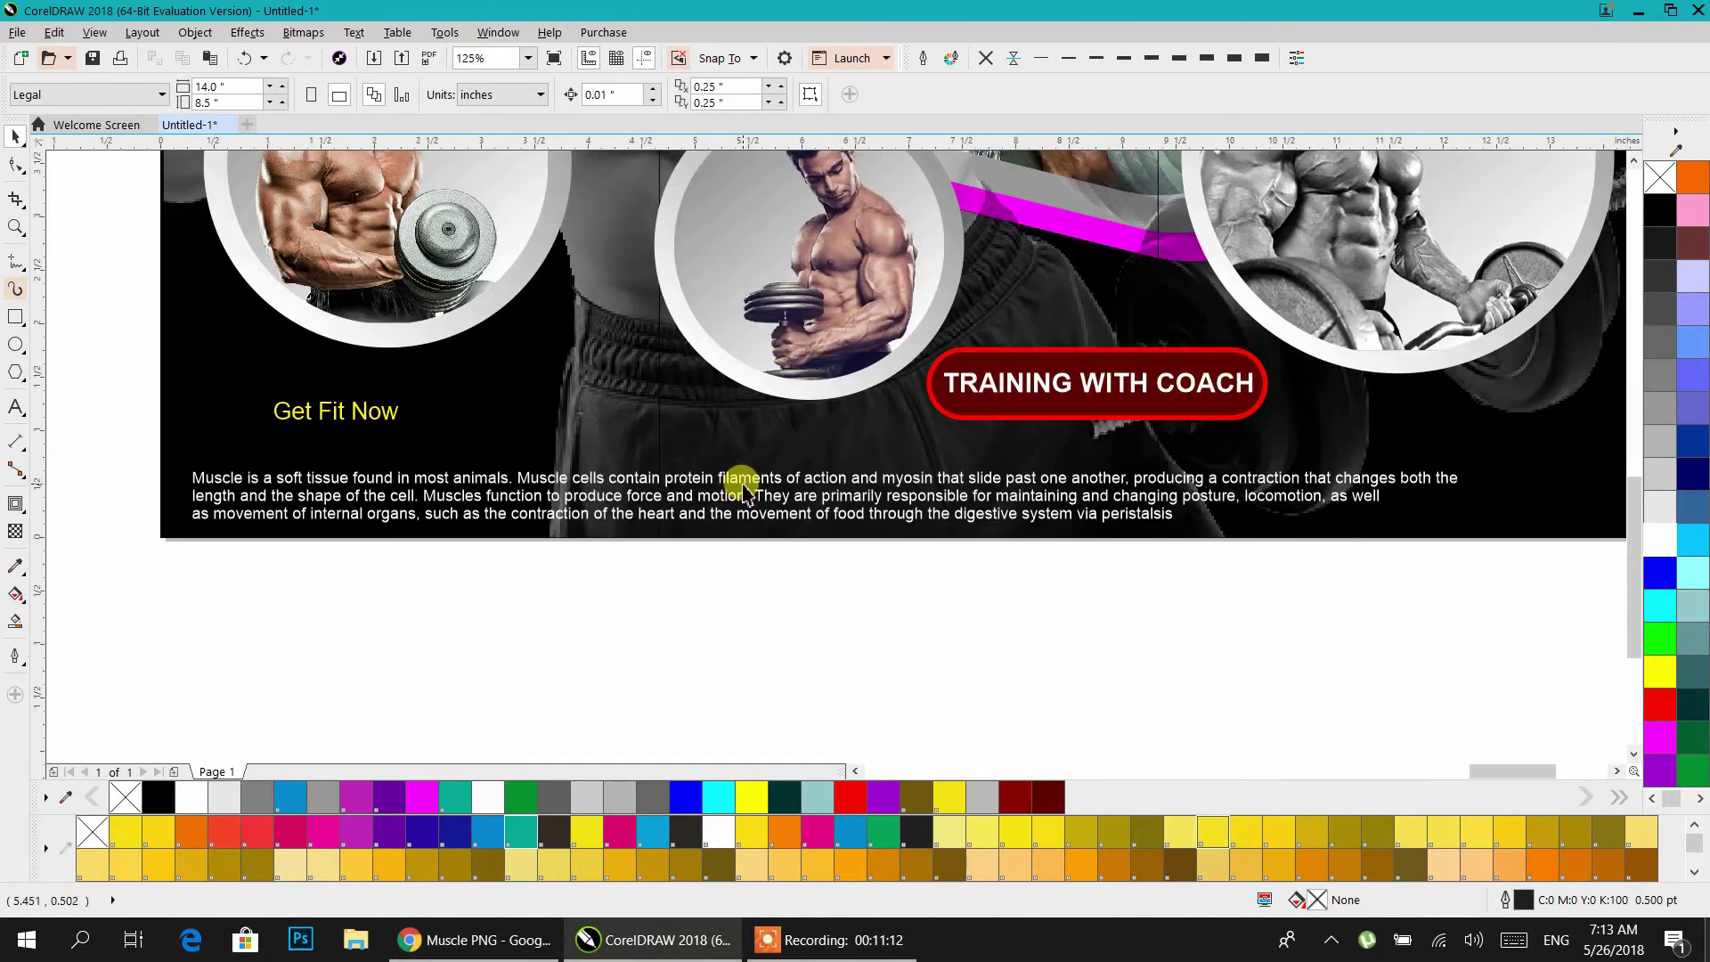
- Enlarge the white muscle paragraph to about 12.12 pt so it nearly spans the page width
left_click_drag(758, 639, 570, 603)
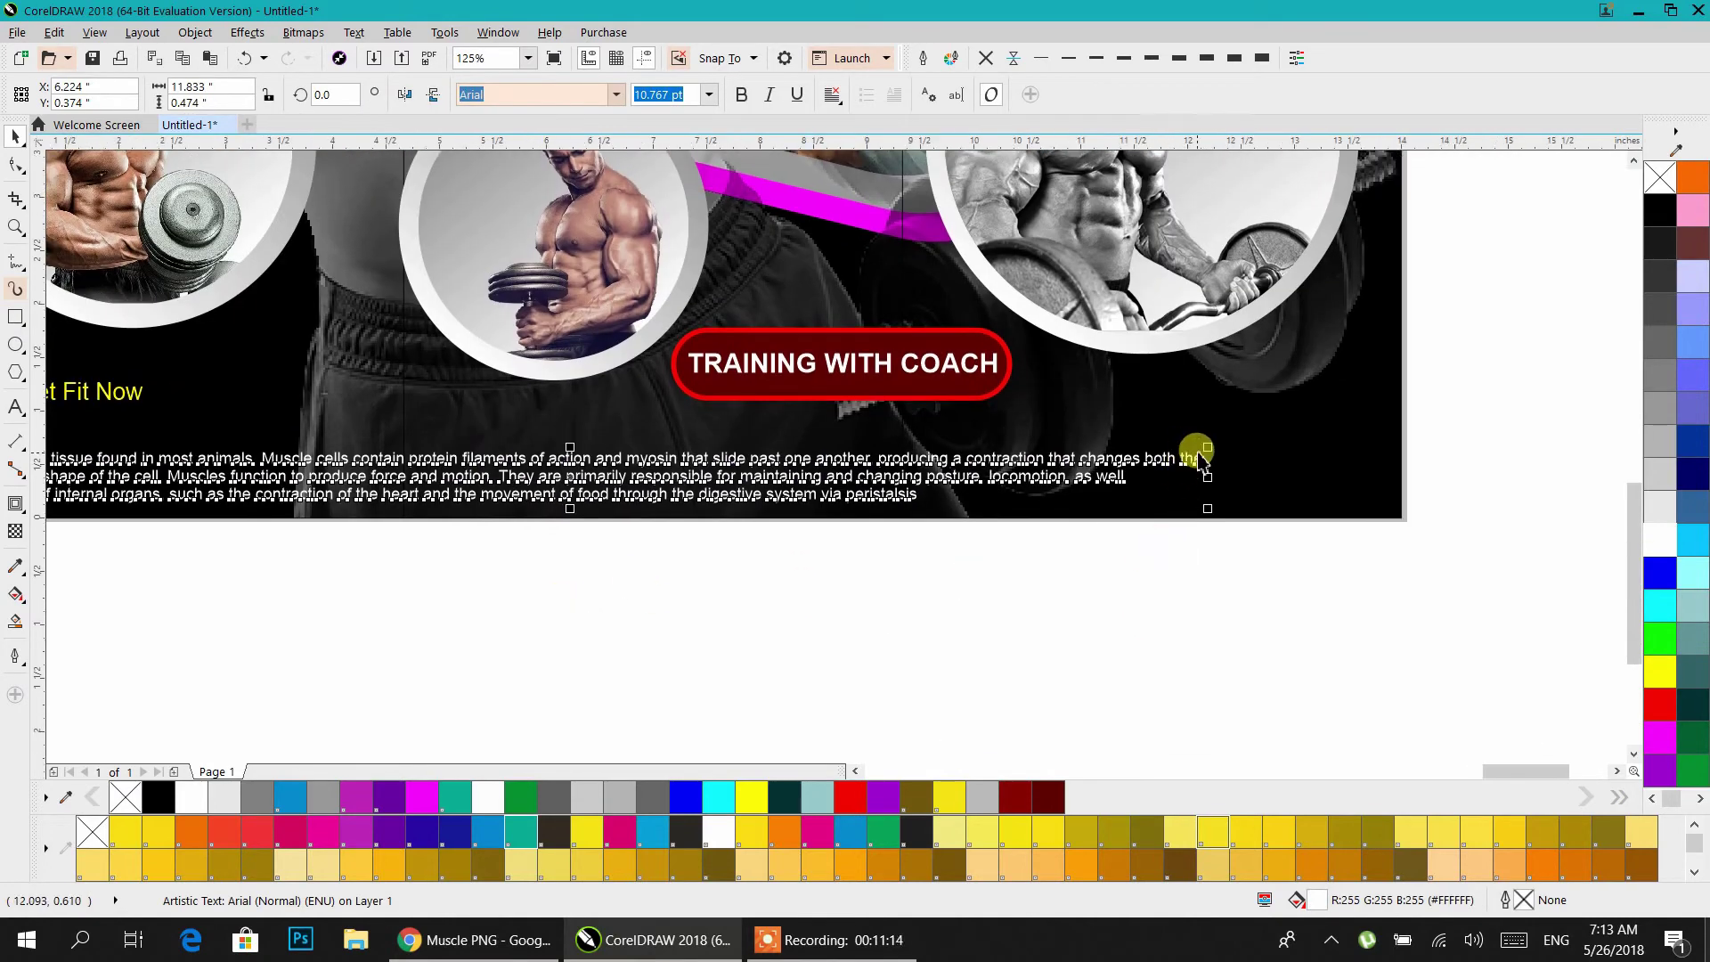
left_click_drag(1208, 447, 1367, 407)
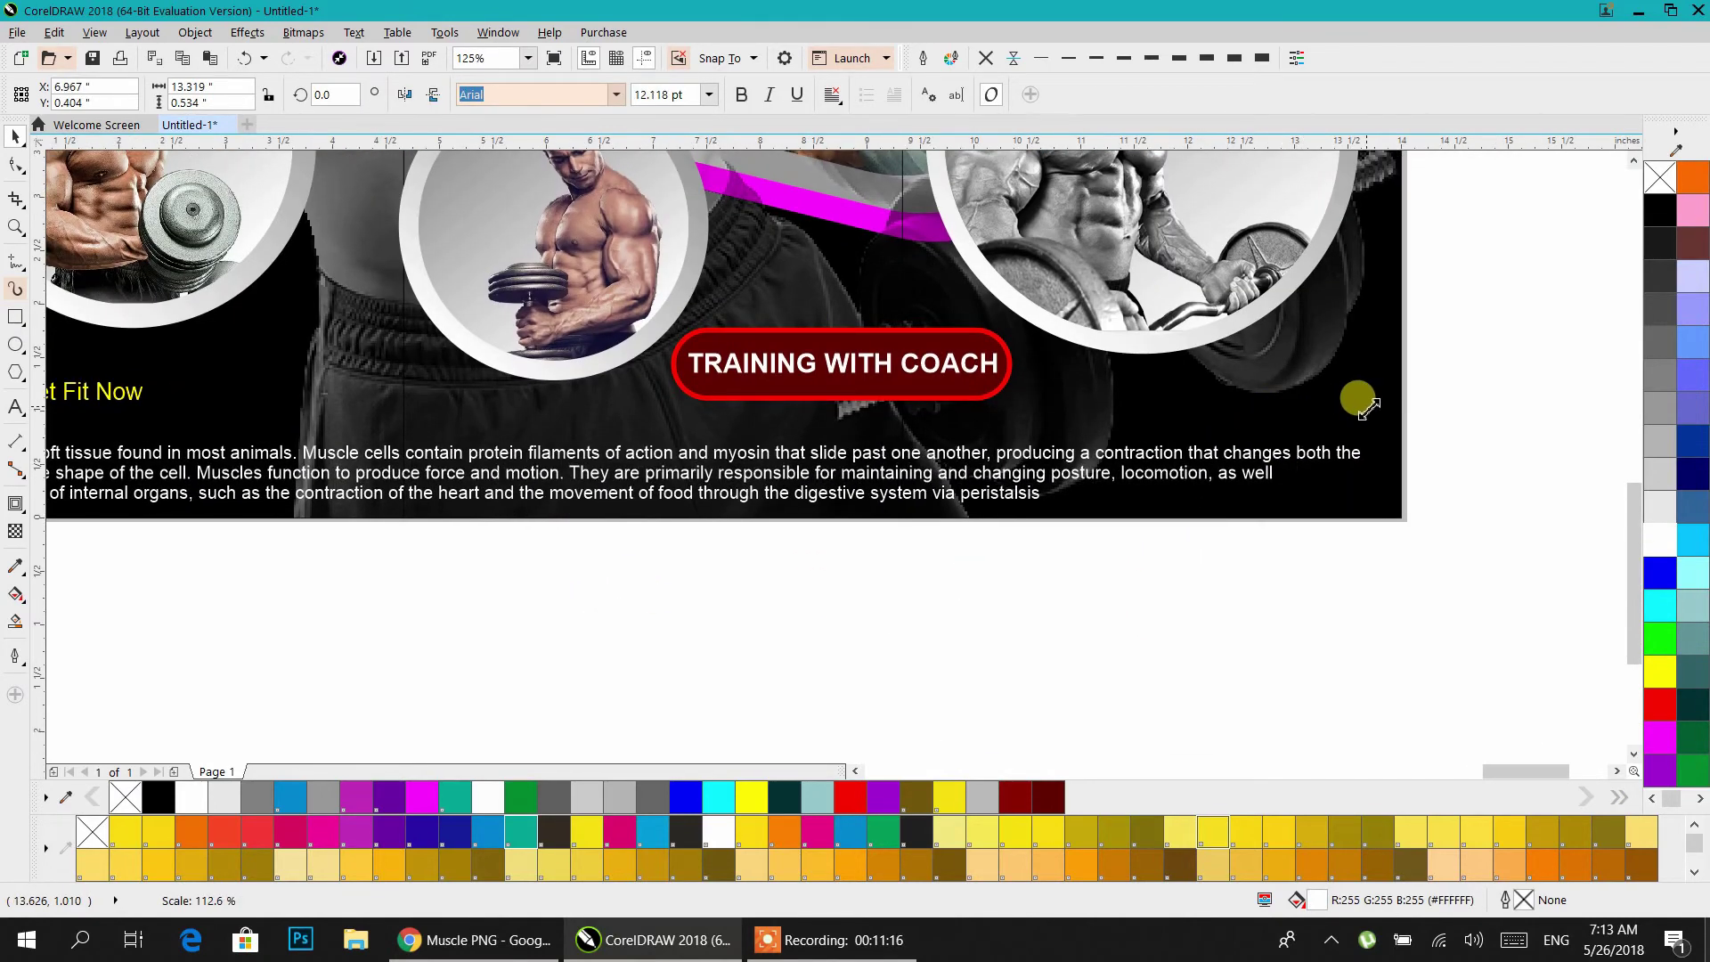
scroll(700, 583, "down", 2)
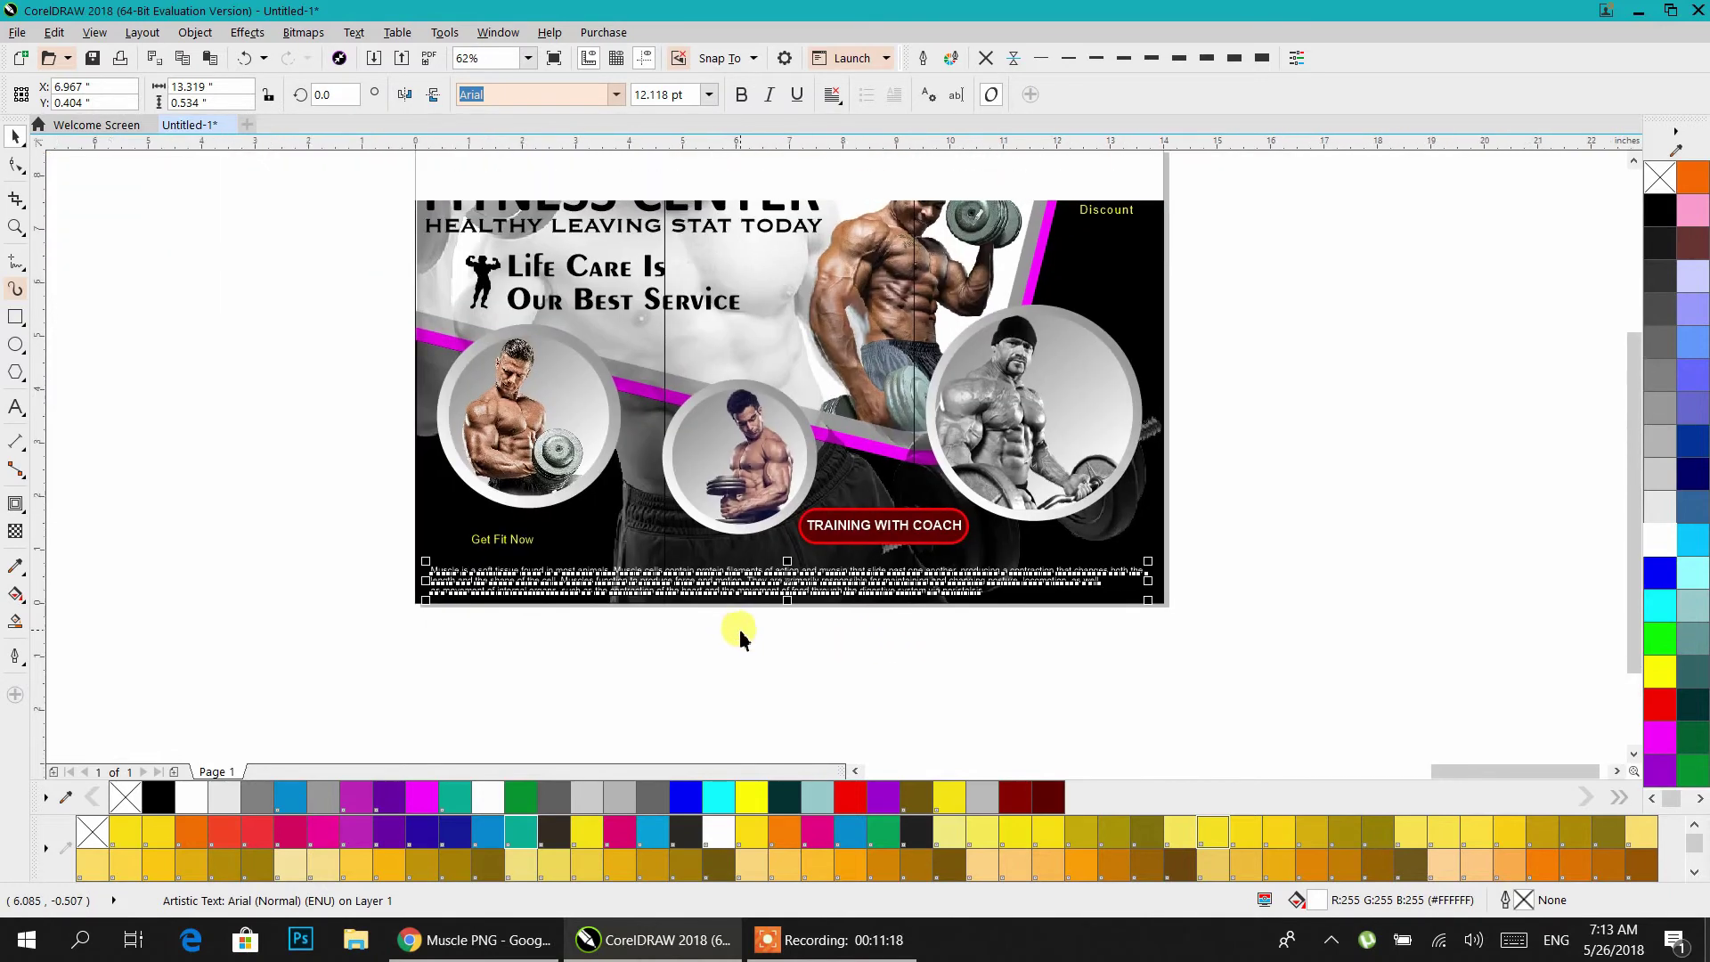
left_click(739, 628)
- Place the Get Fit Now text just above the paragraph, enlarging it to about 69.8 pt in bold
scroll(554, 595, "up", 2)
left_click_drag(541, 595, 553, 589)
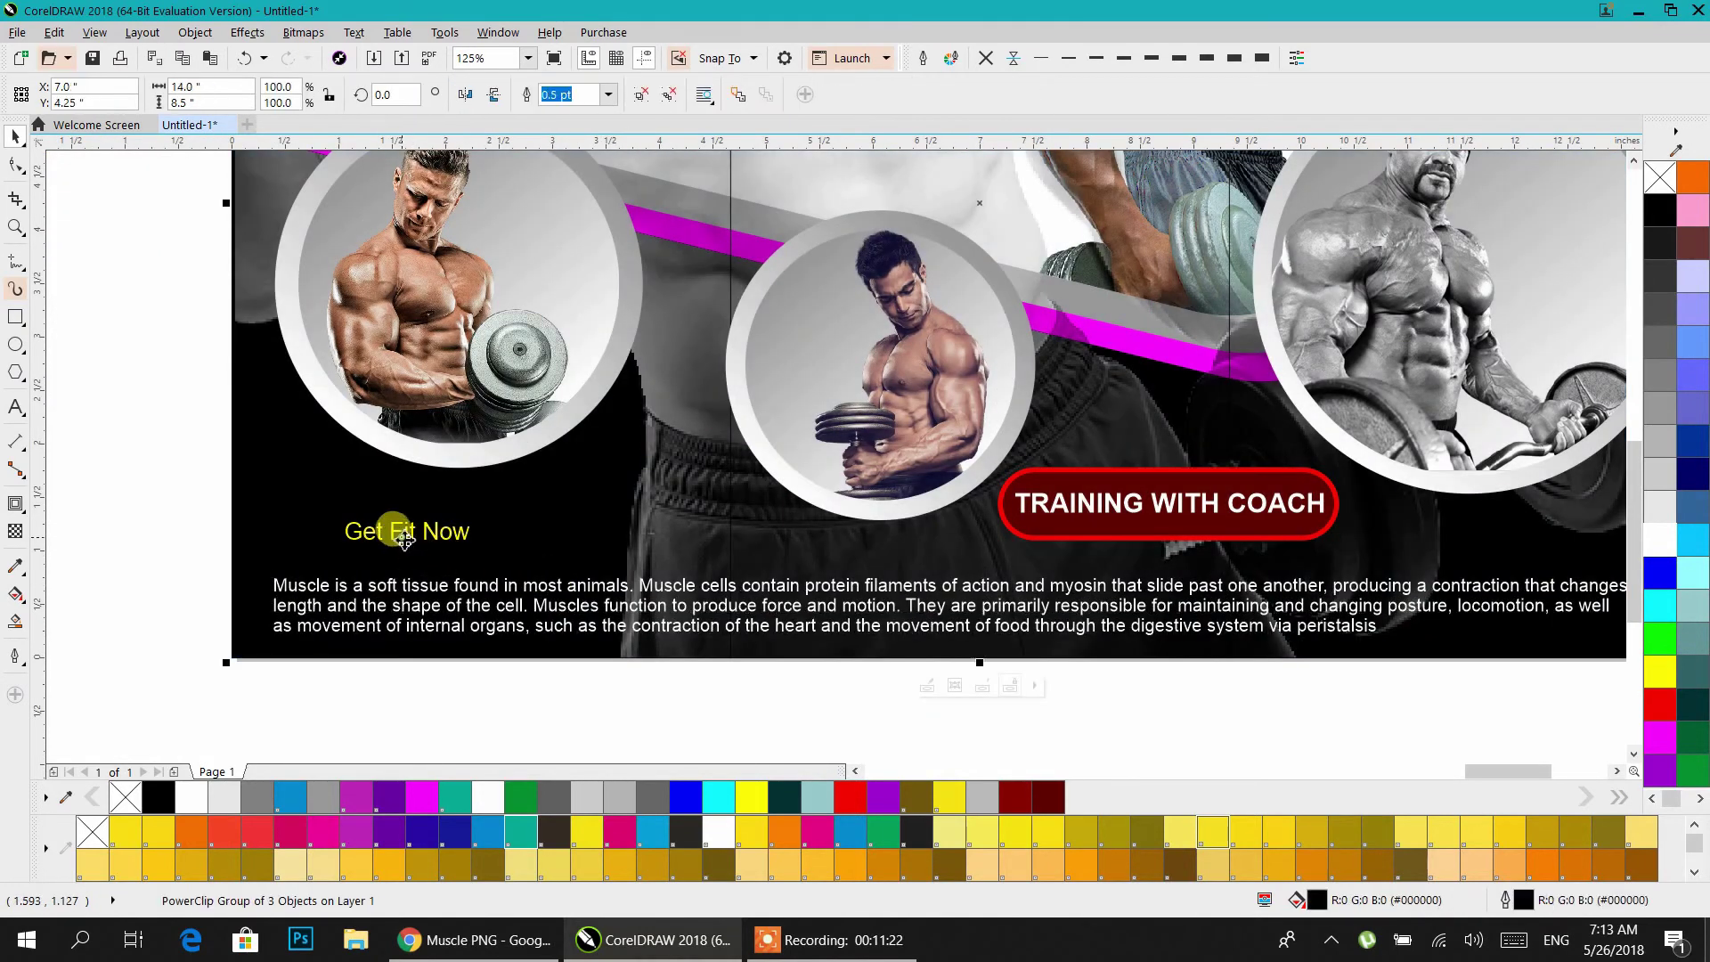
left_click(379, 534)
left_click_drag(343, 550, 272, 588)
left_click_drag(465, 515, 758, 472)
left_click_drag(753, 556, 829, 590)
left_click_drag(662, 550, 667, 554)
left_click(740, 98)
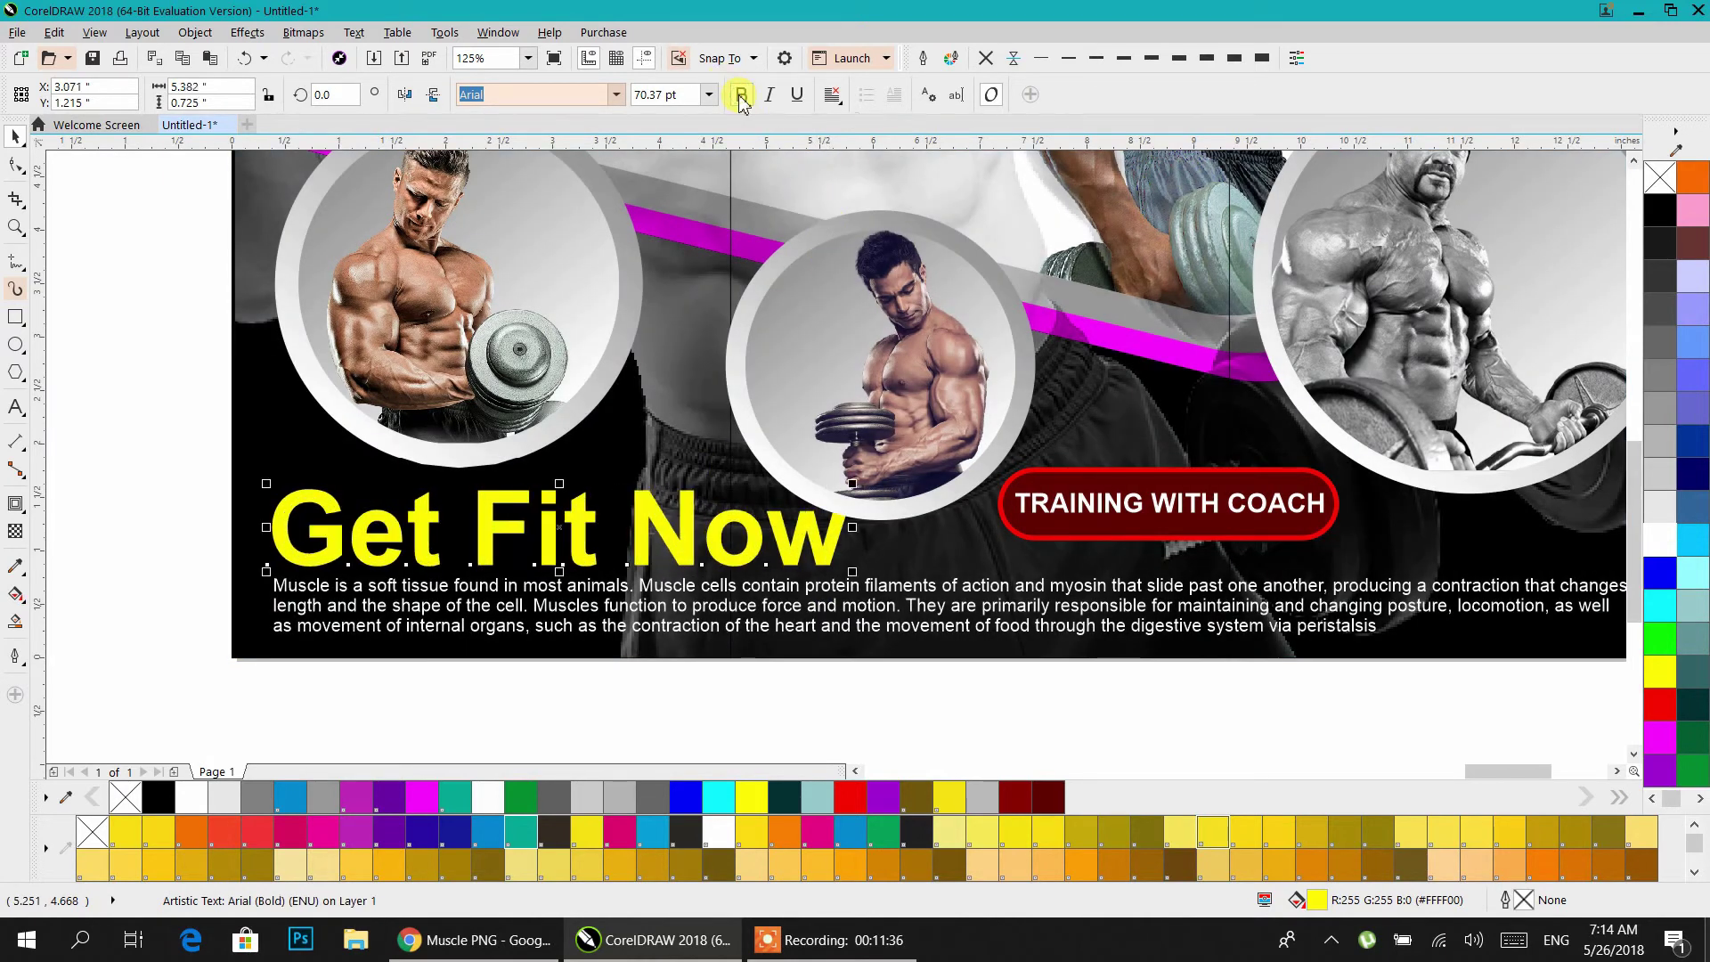
left_click_drag(851, 485, 847, 486)
- Change the font of the Get Fit Now text to Exotc350 Bd BT
left_click(616, 95)
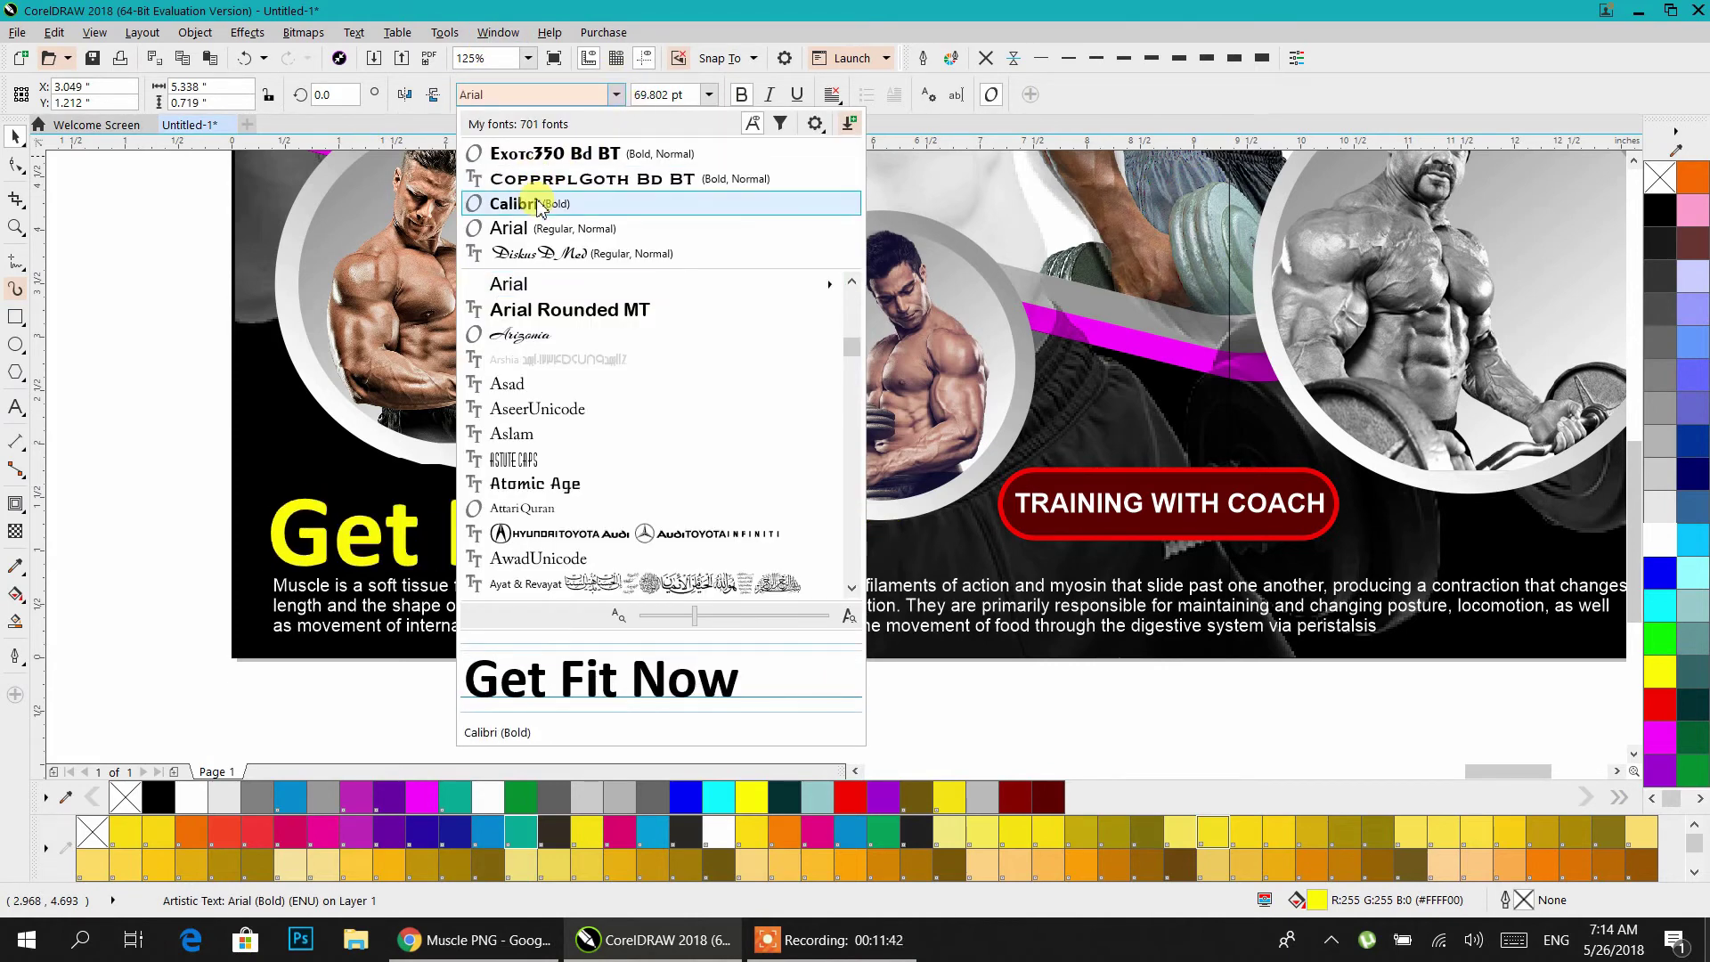
left_click(536, 156)
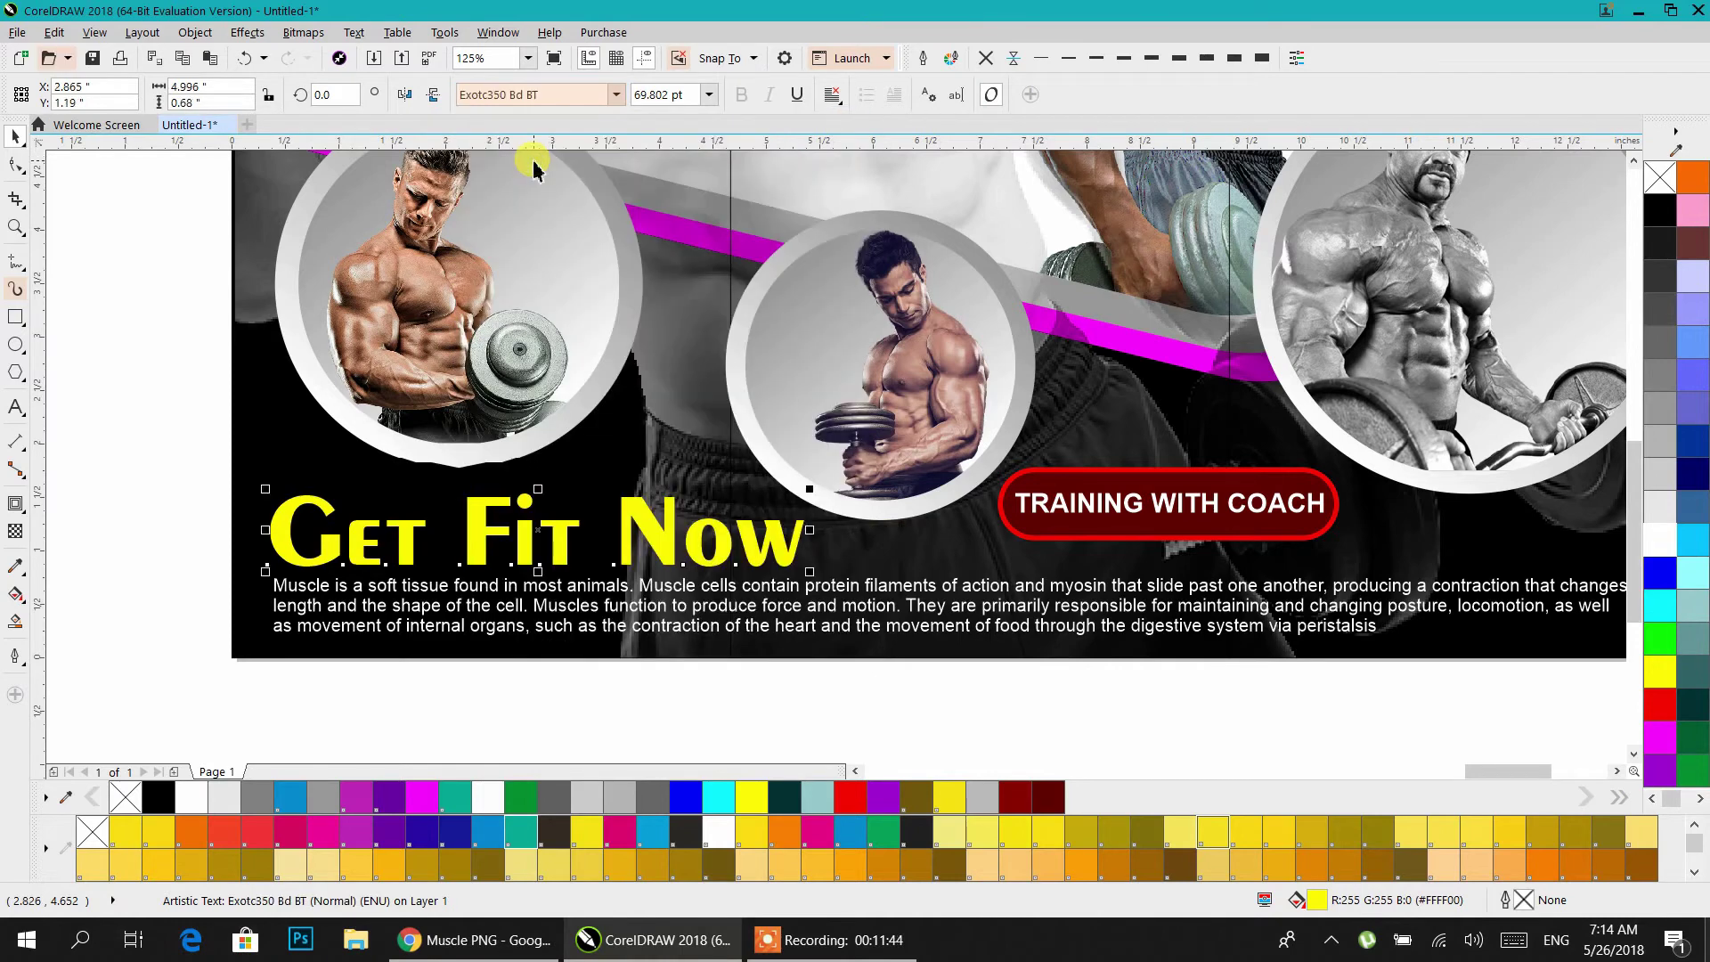
left_click(181, 305)
left_click_drag(578, 545, 535, 593)
scroll(504, 530, "down", 2)
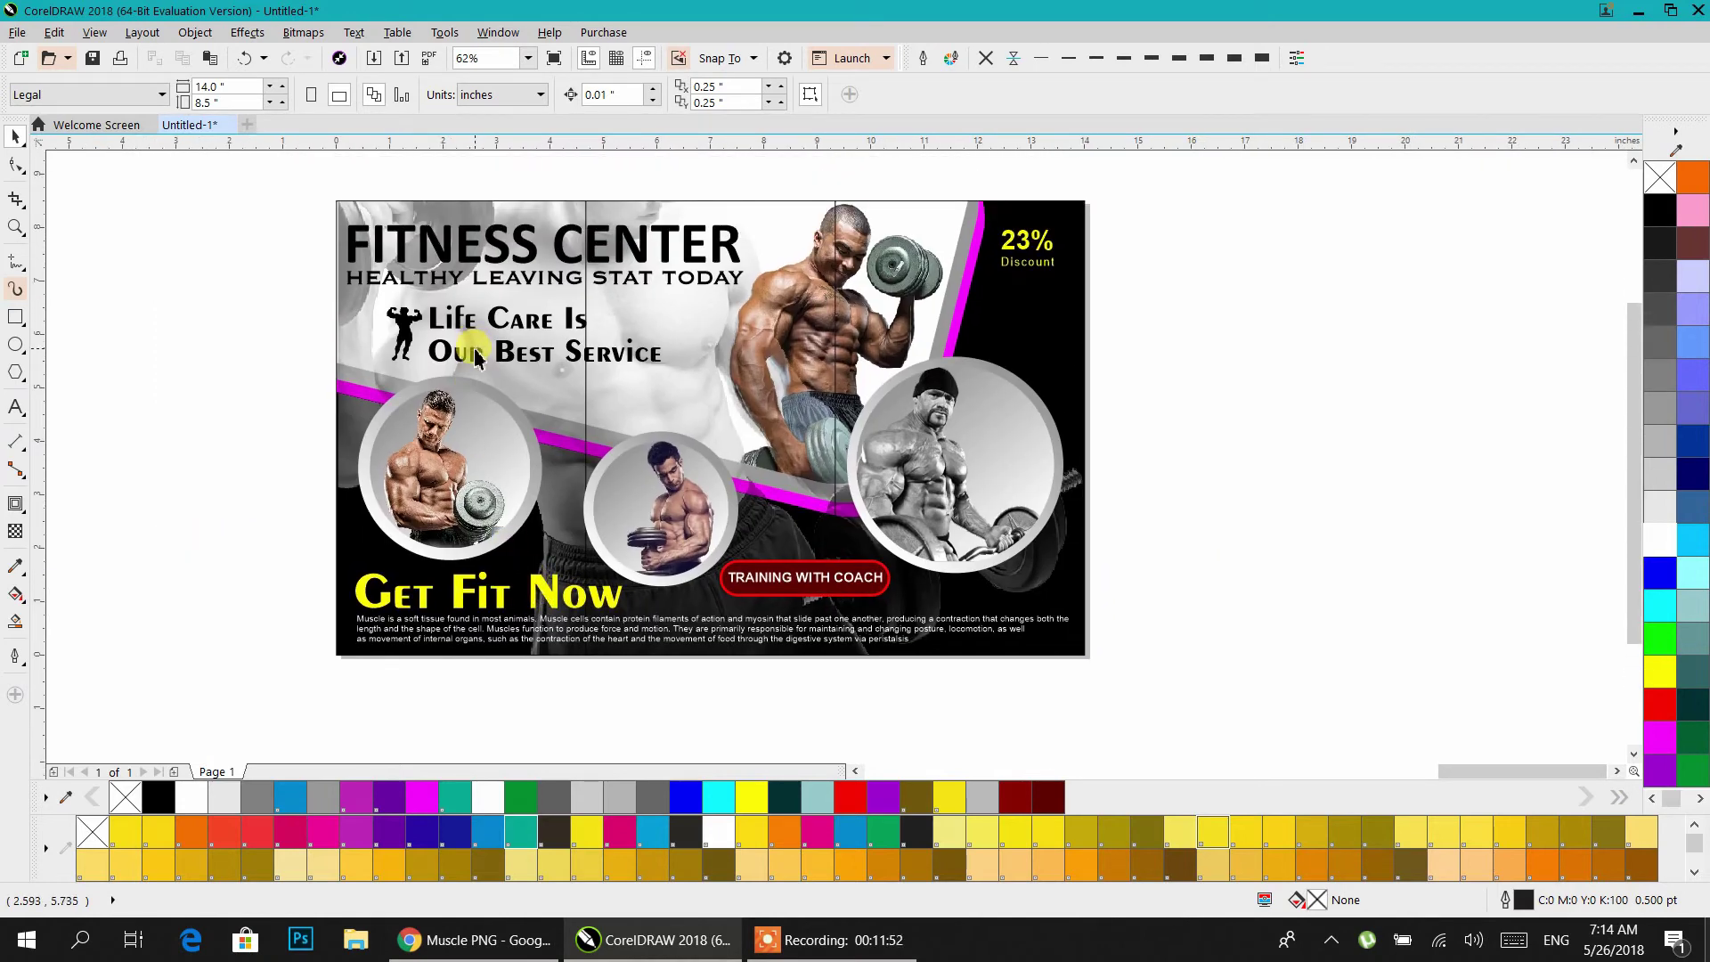
- Apply a vertical fountain fill to the Get Fit Now text, running from the baseline up to the letter tops
left_click(473, 588)
scroll(473, 588, "up", 5)
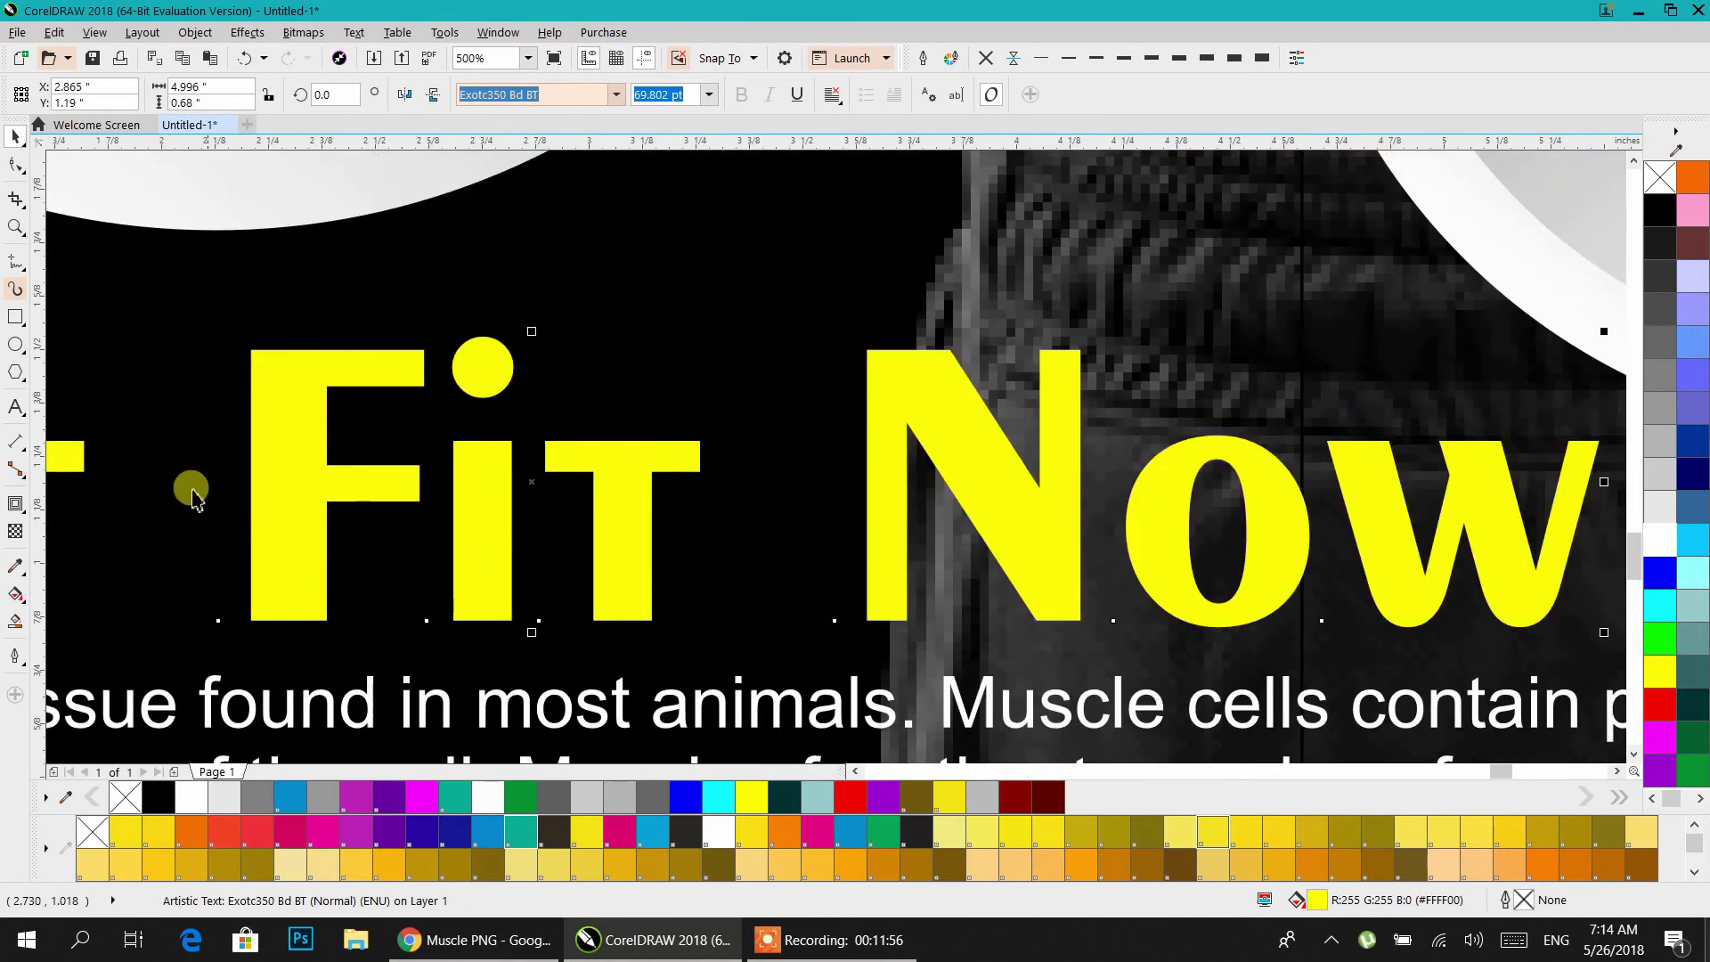
left_click(17, 593)
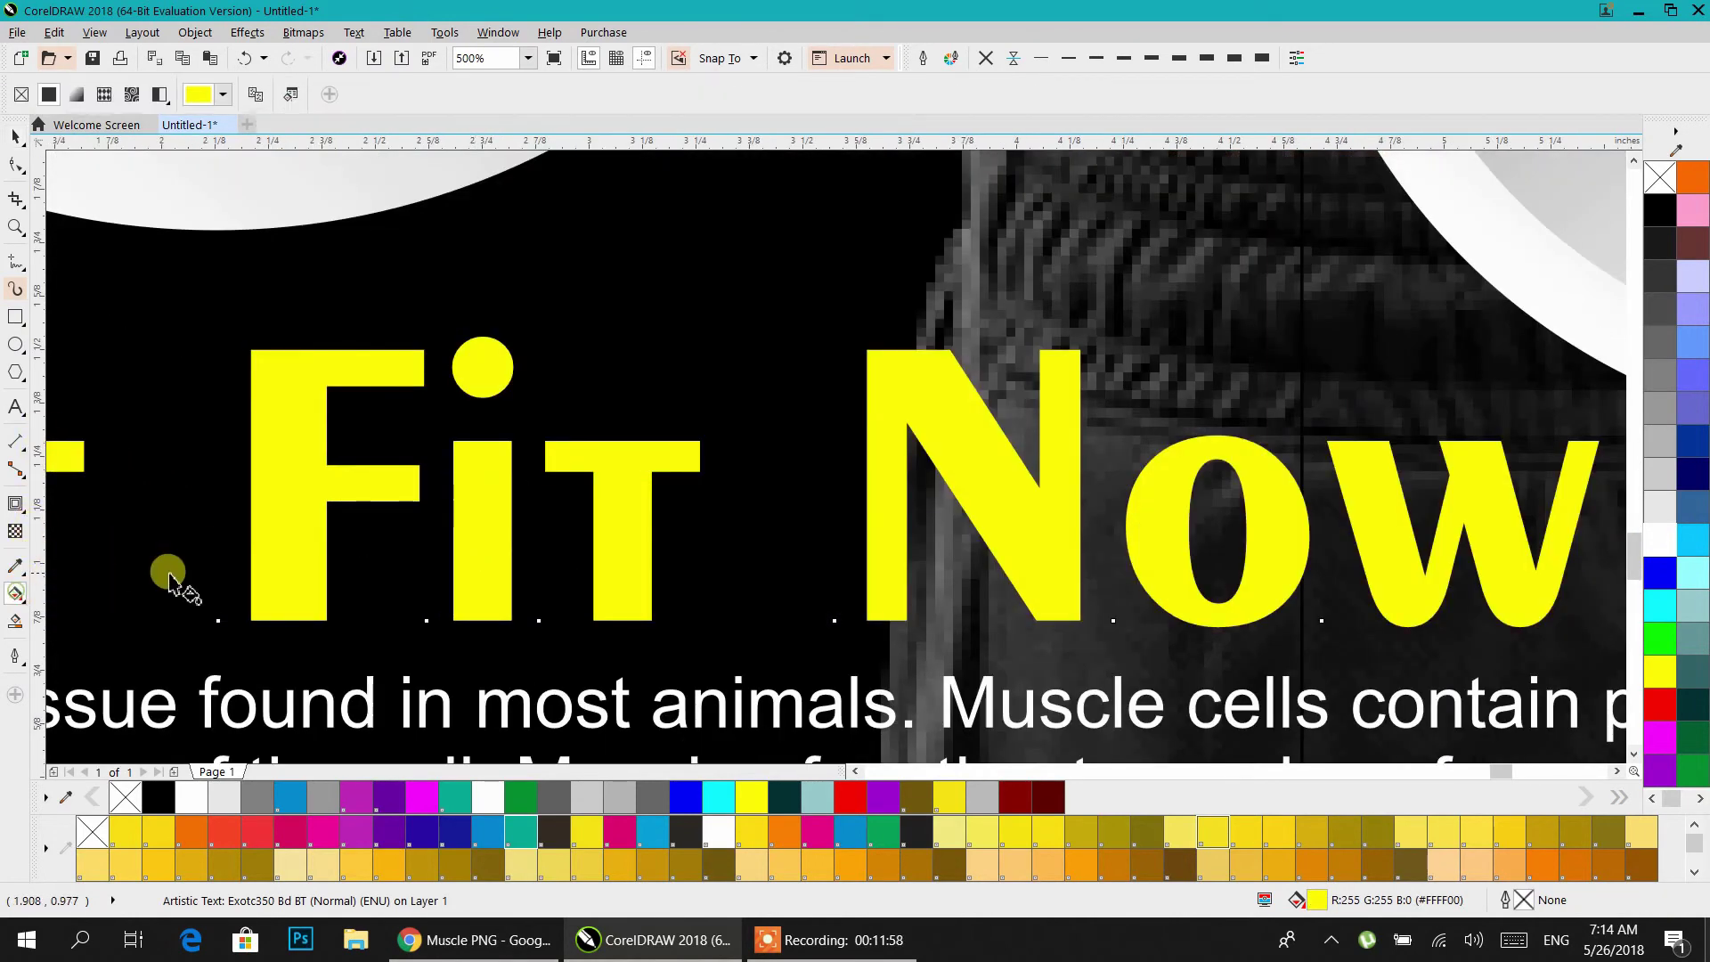
left_click_drag(286, 623, 283, 350)
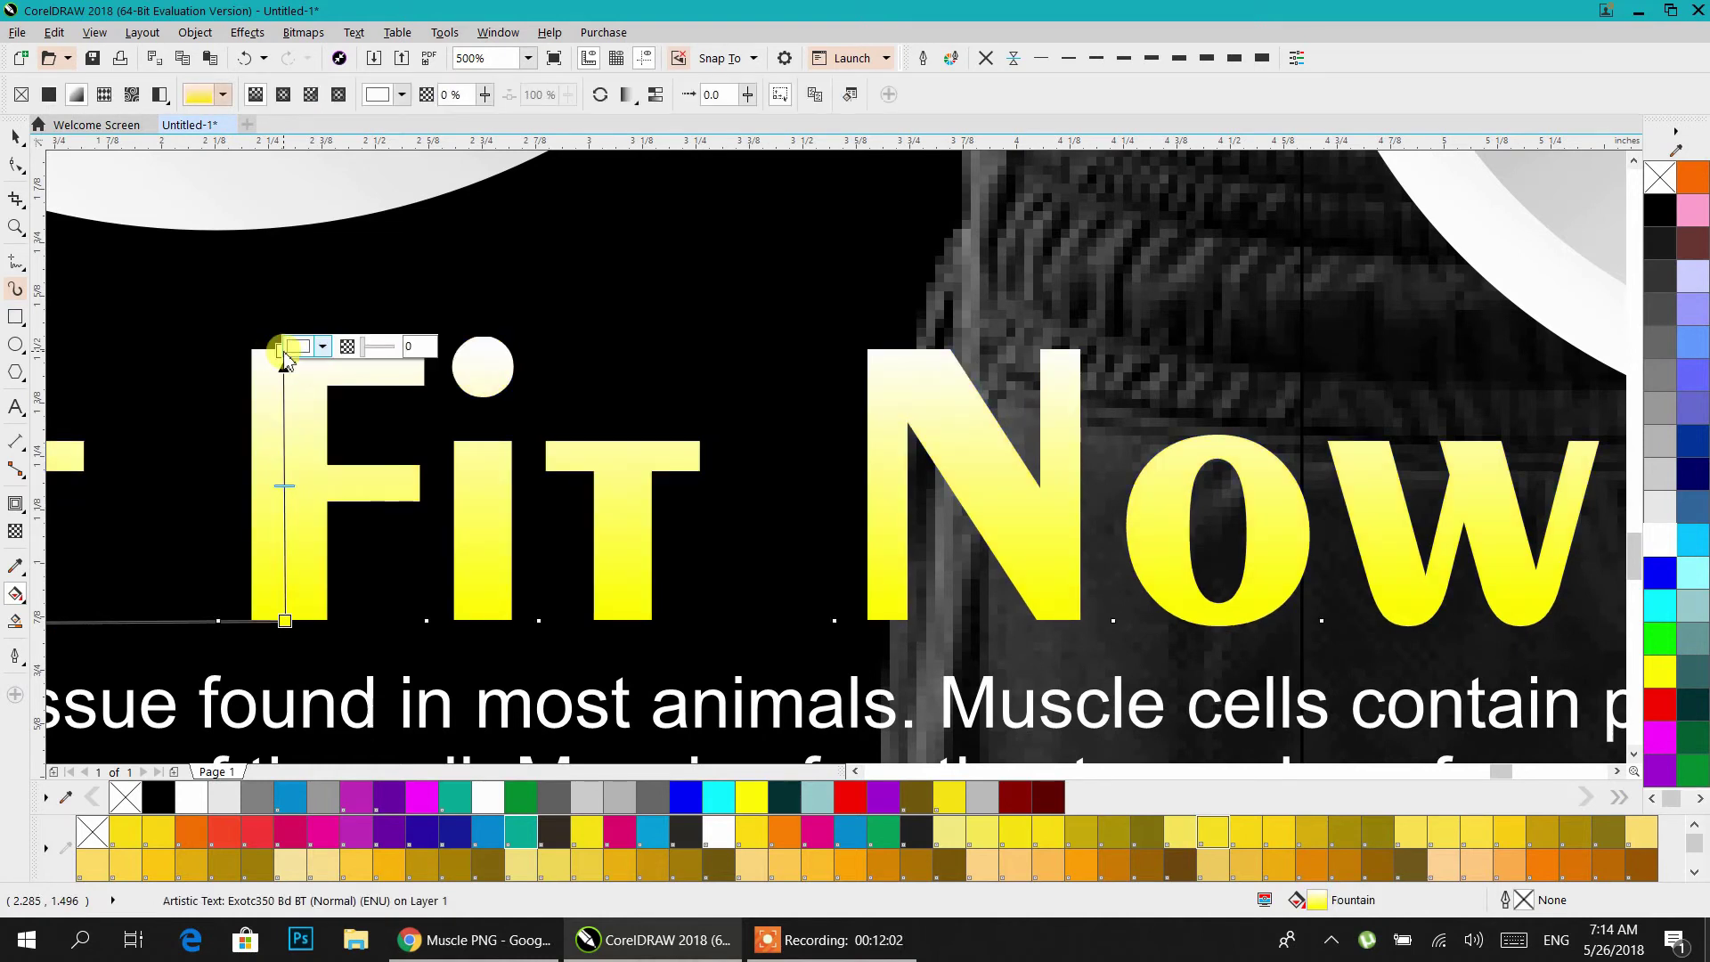
- Colour both ends of the Get Fit Now gradient dark gold and add a bright yellow node near its upper end
left_click(705, 868)
left_click_drag(709, 869, 286, 624)
left_click_drag(732, 863, 280, 362)
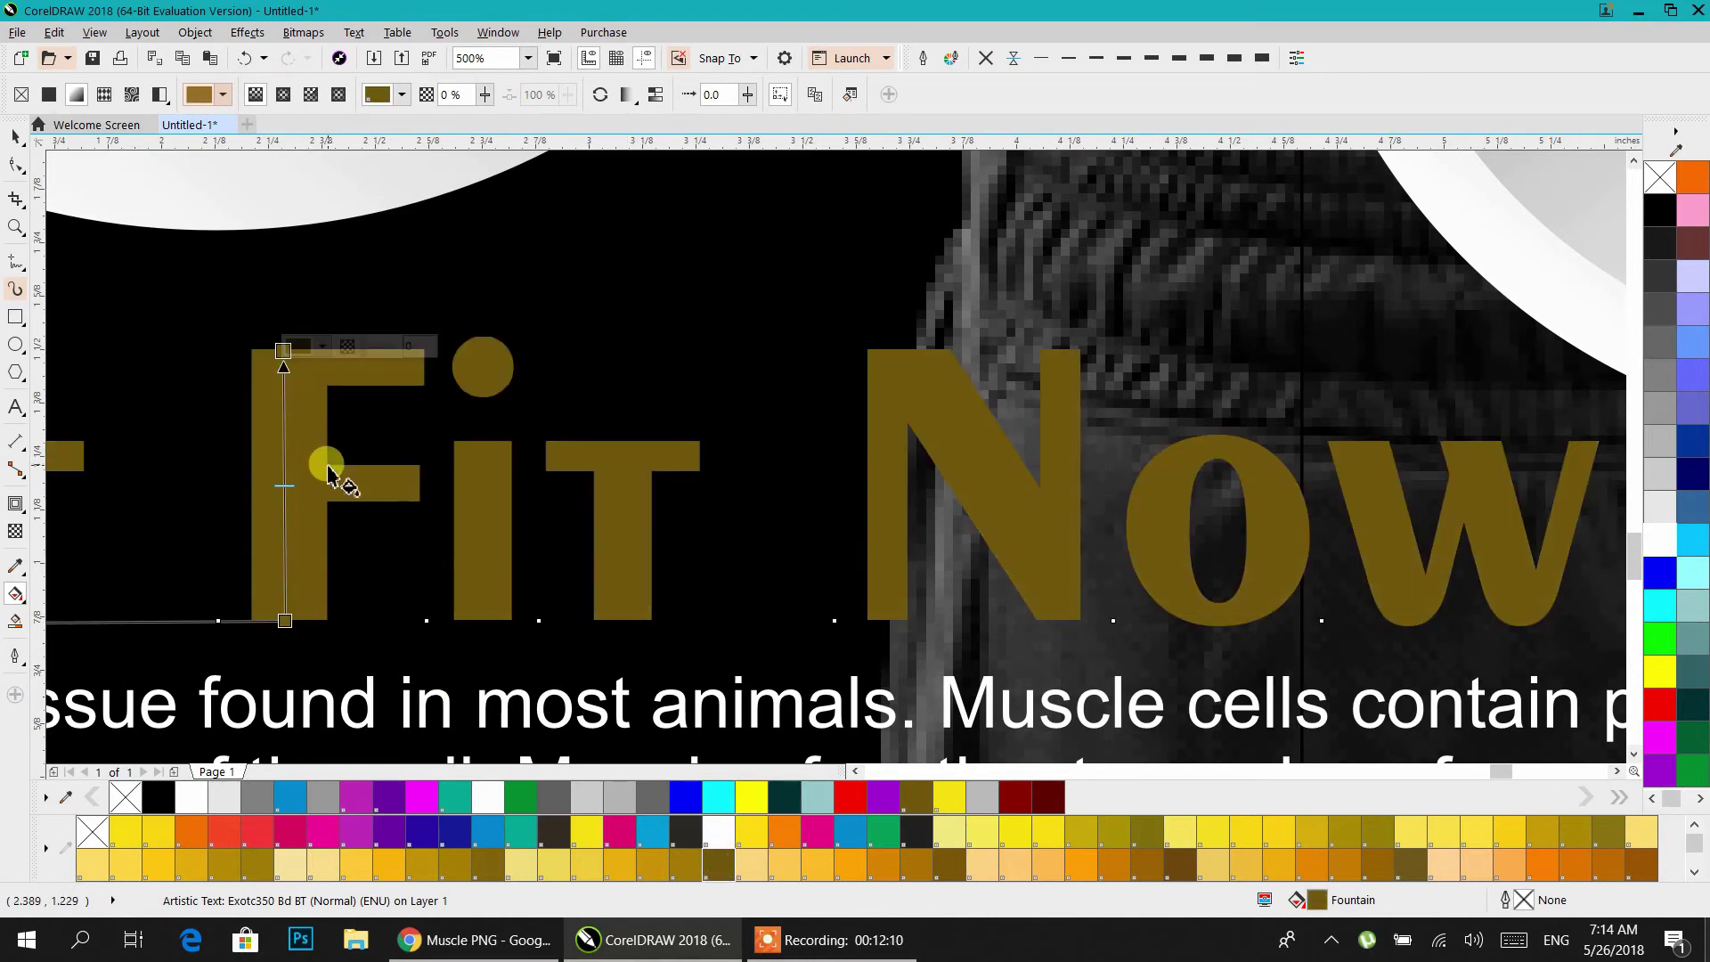
left_click_drag(753, 839, 286, 403)
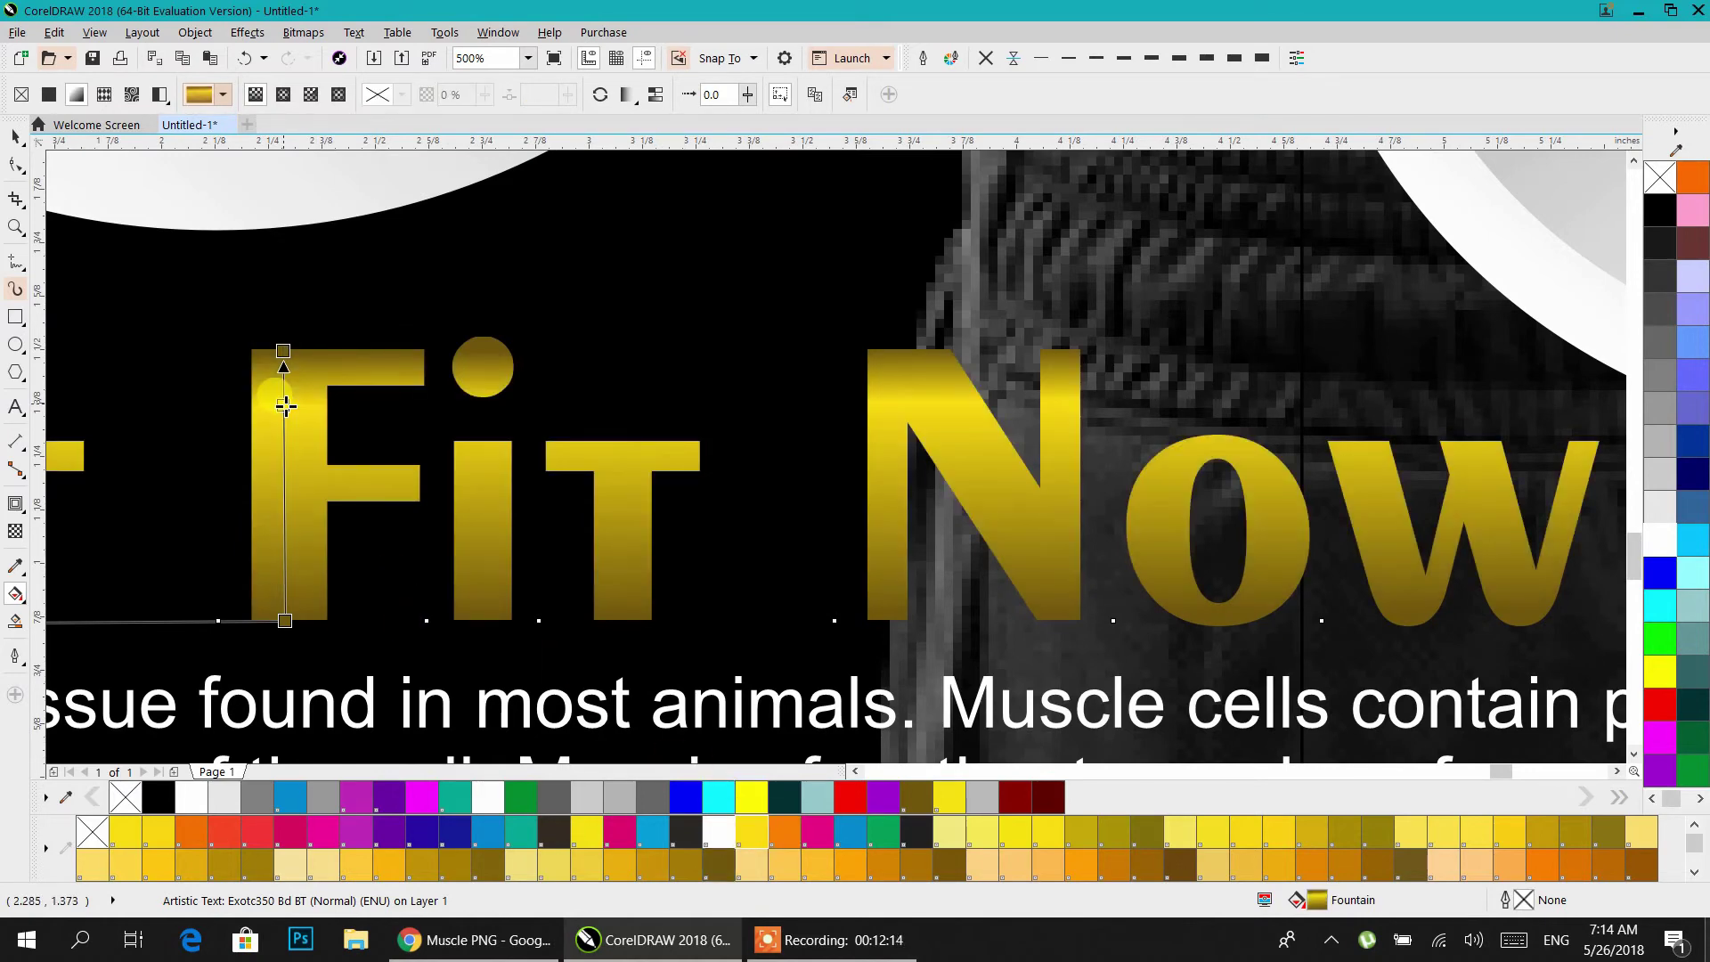
scroll(473, 457, "down", 2)
left_click_drag(475, 456, 520, 550)
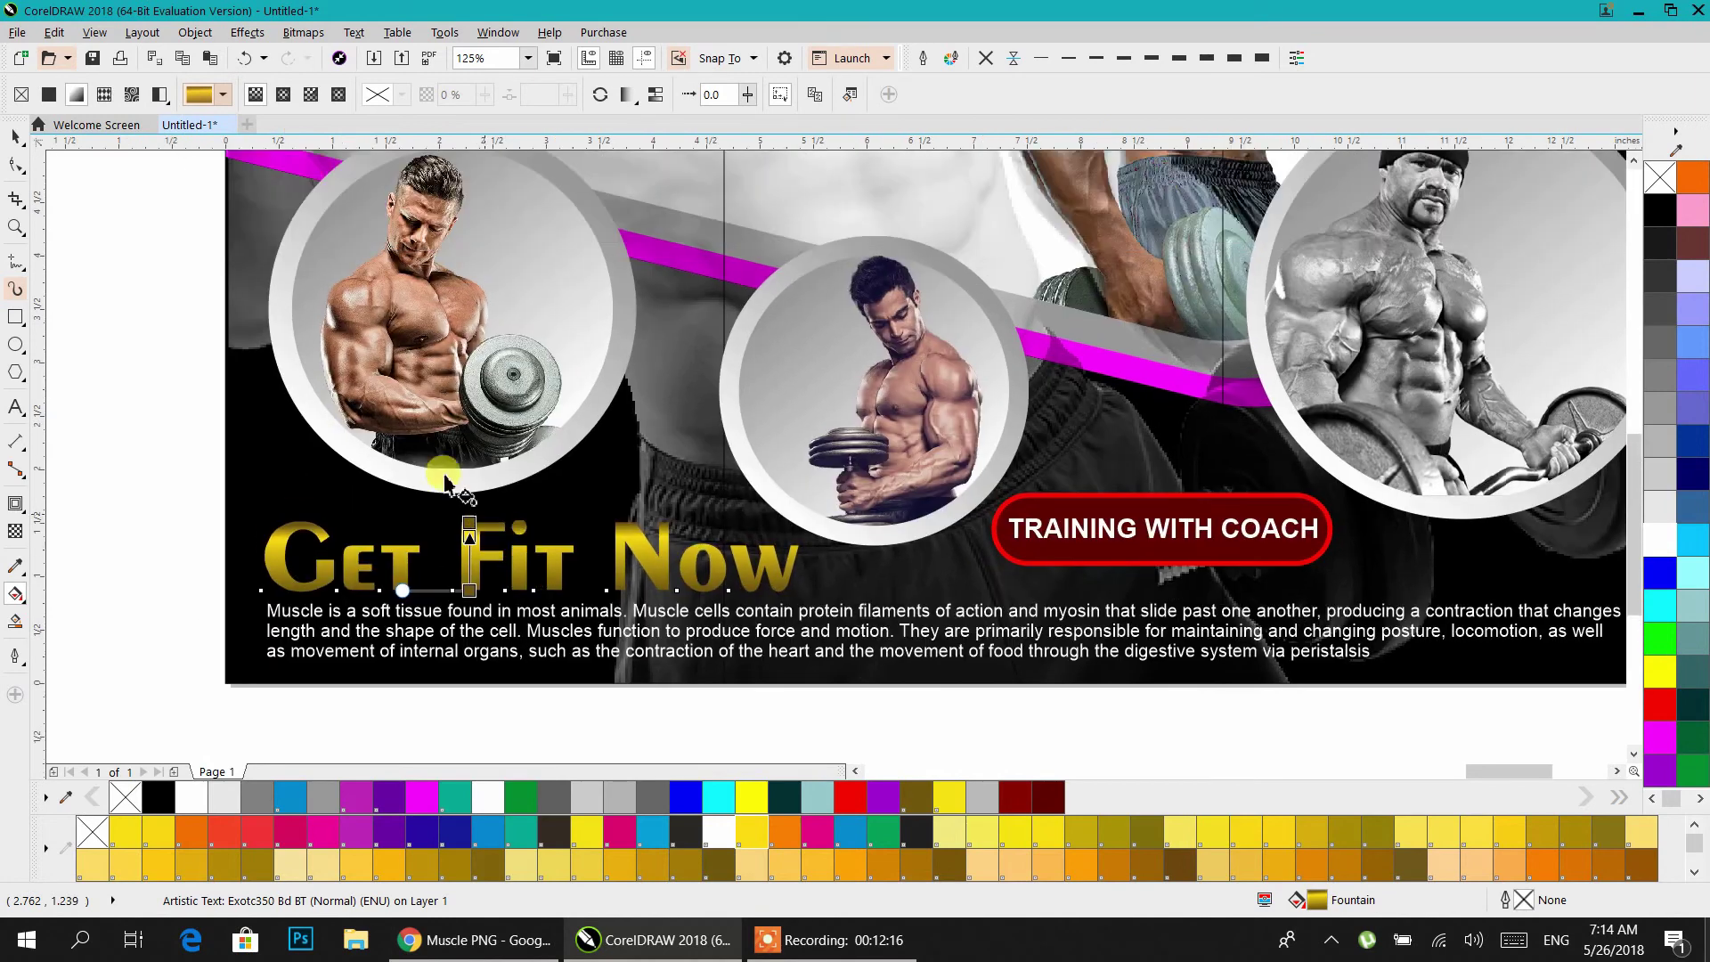
left_click(13, 141)
- Copy the gold fountain fill from Get Fit Now to the Life Care Is Our Best Service text
scroll(172, 457, "down", 1)
mouse_move(171, 458)
left_mouse_down()
mouse_move(199, 557)
mouse_move(347, 628)
left_mouse_up()
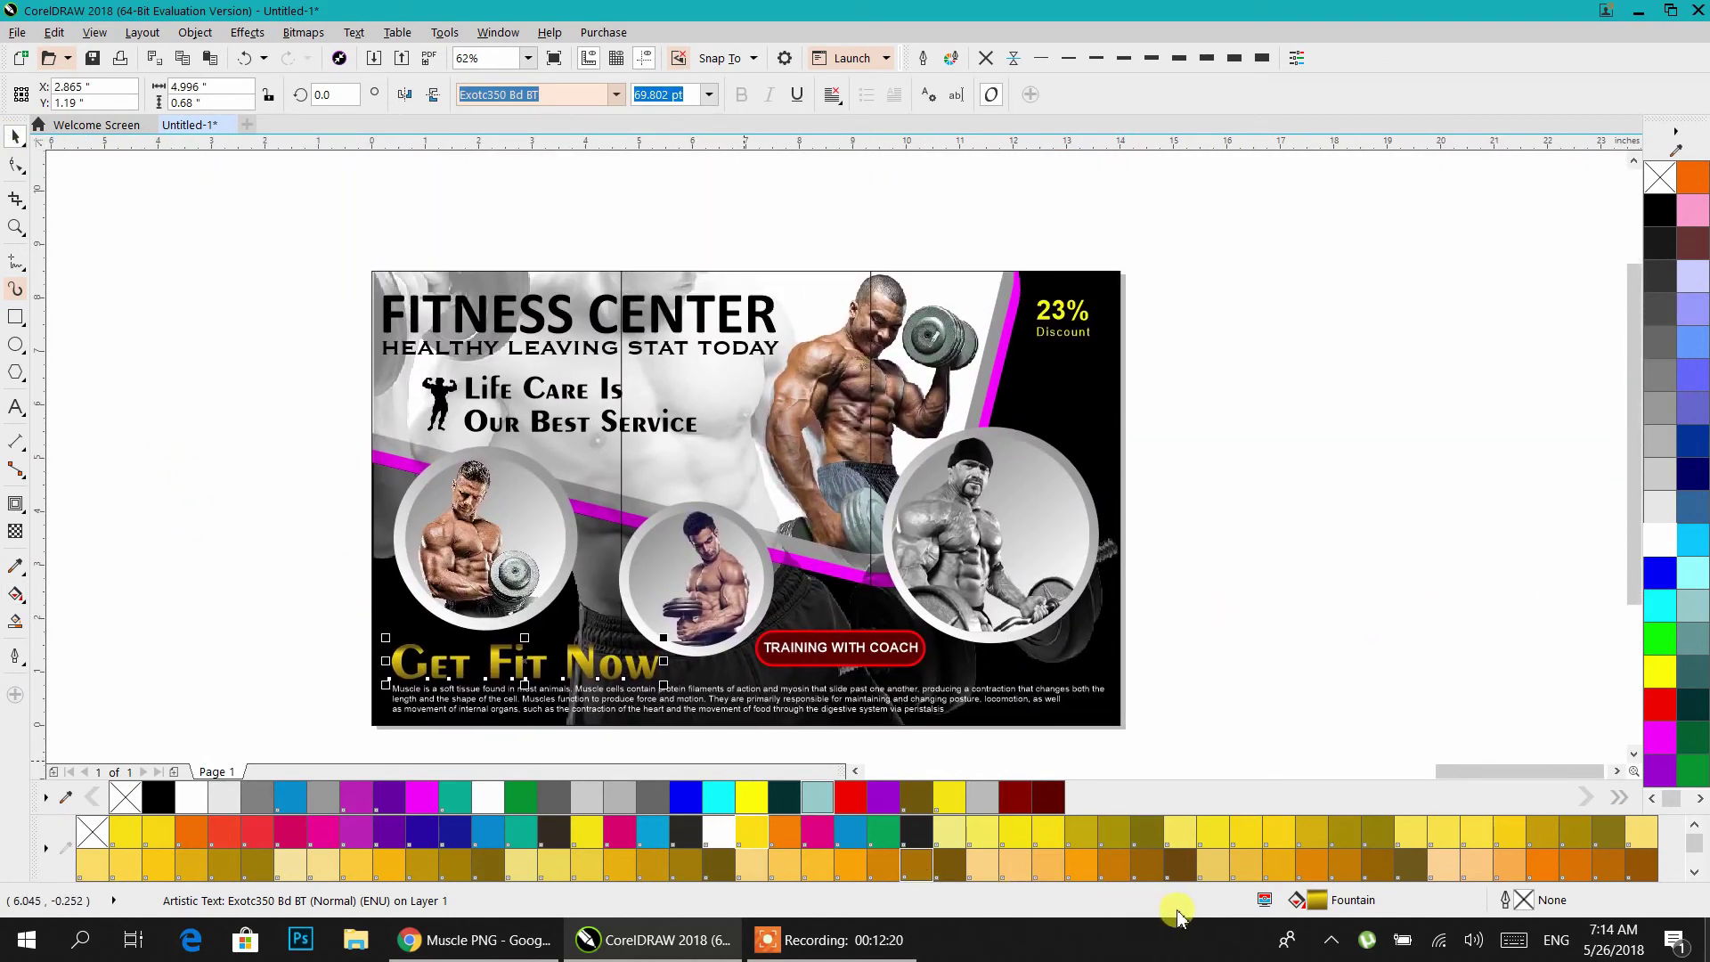
left_click(585, 436)
scroll(585, 437, "up", 3)
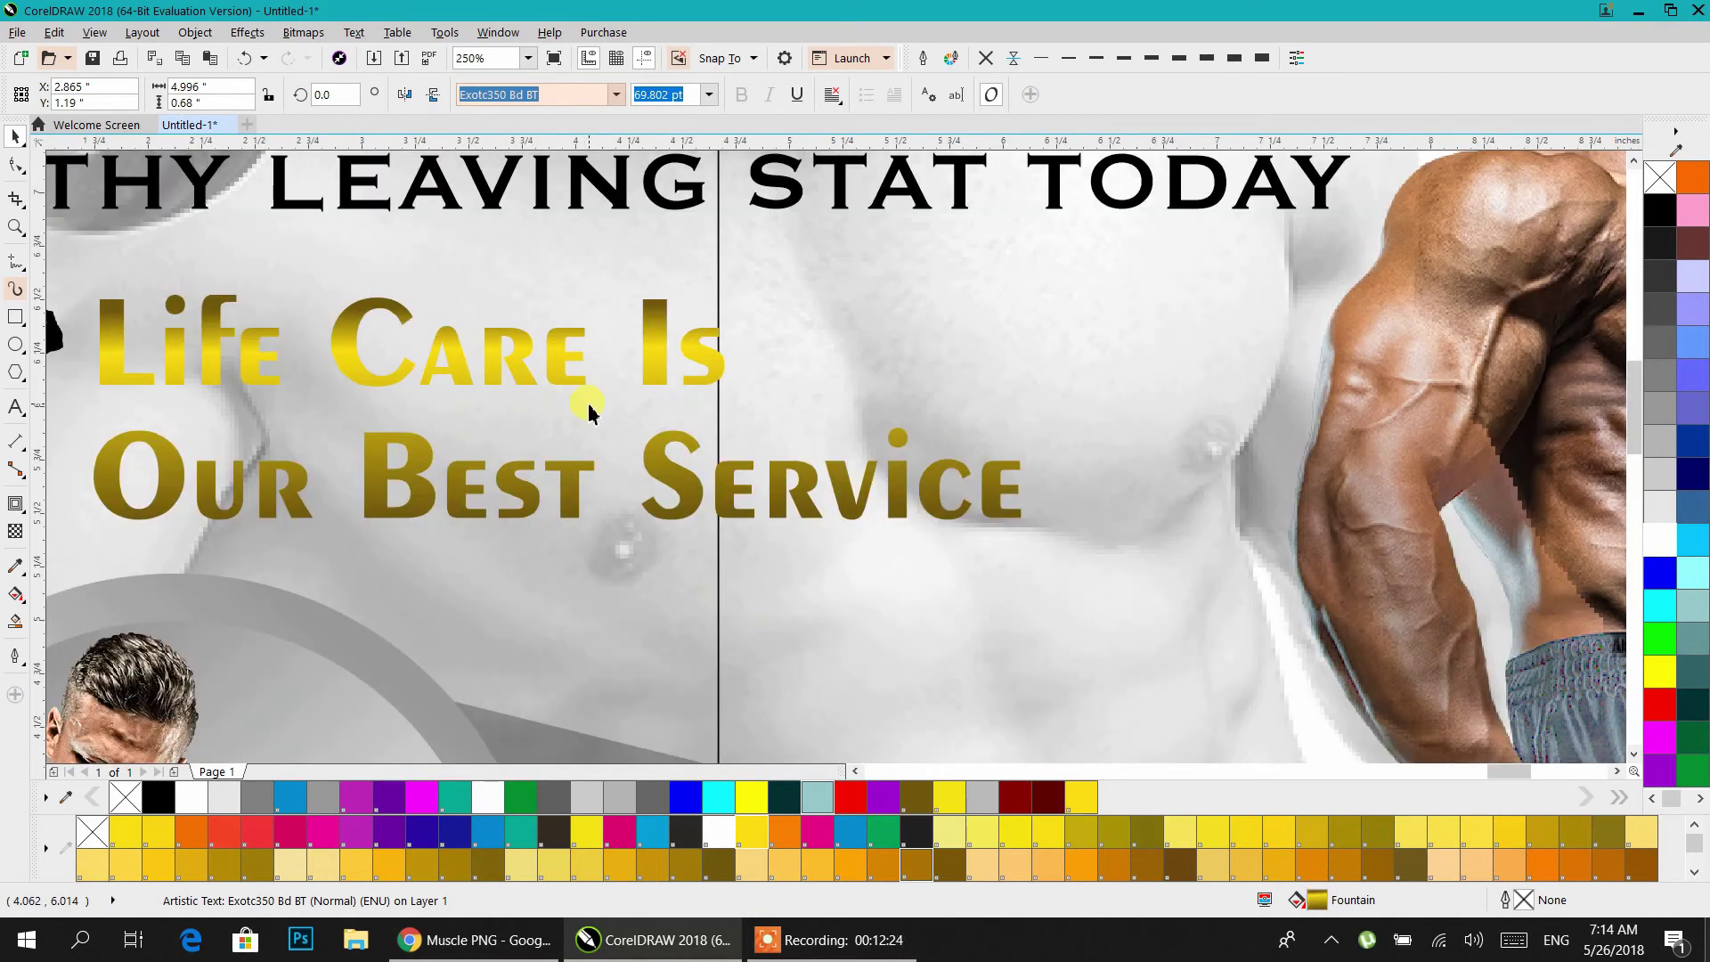
- Set the Life Care Is Our Best Service gradient to Repeat and Mirror and redraw it as a short vertical run around the gap between the lines
left_click(179, 495)
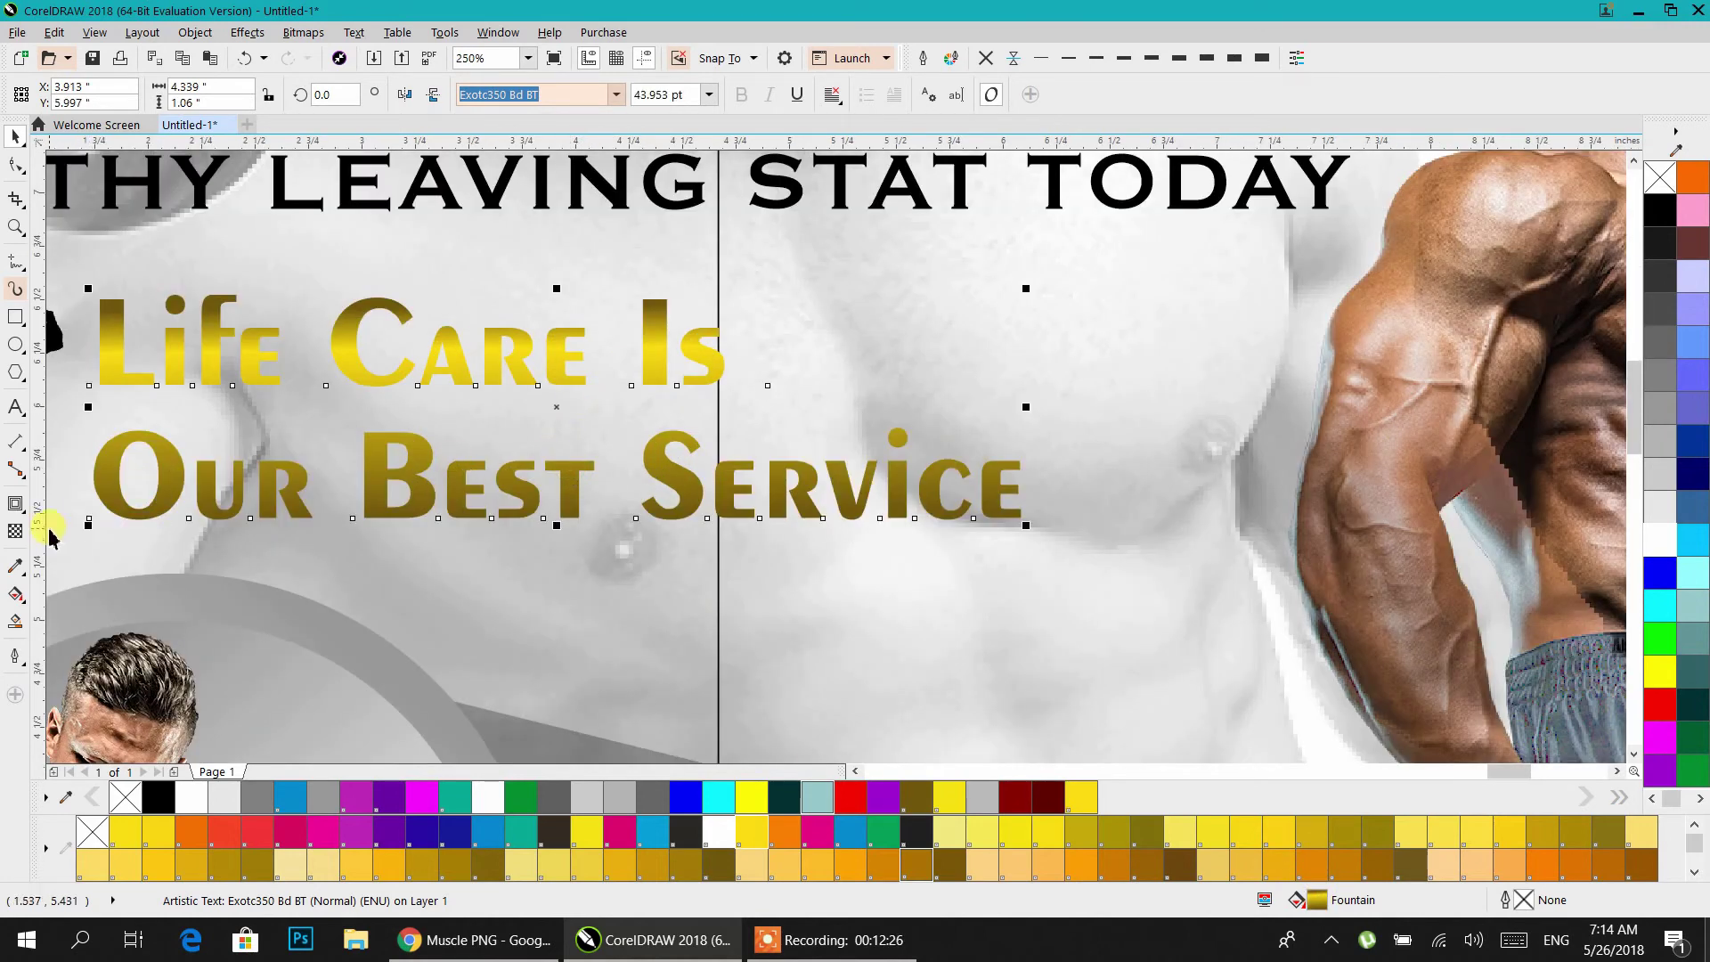
left_click(17, 595)
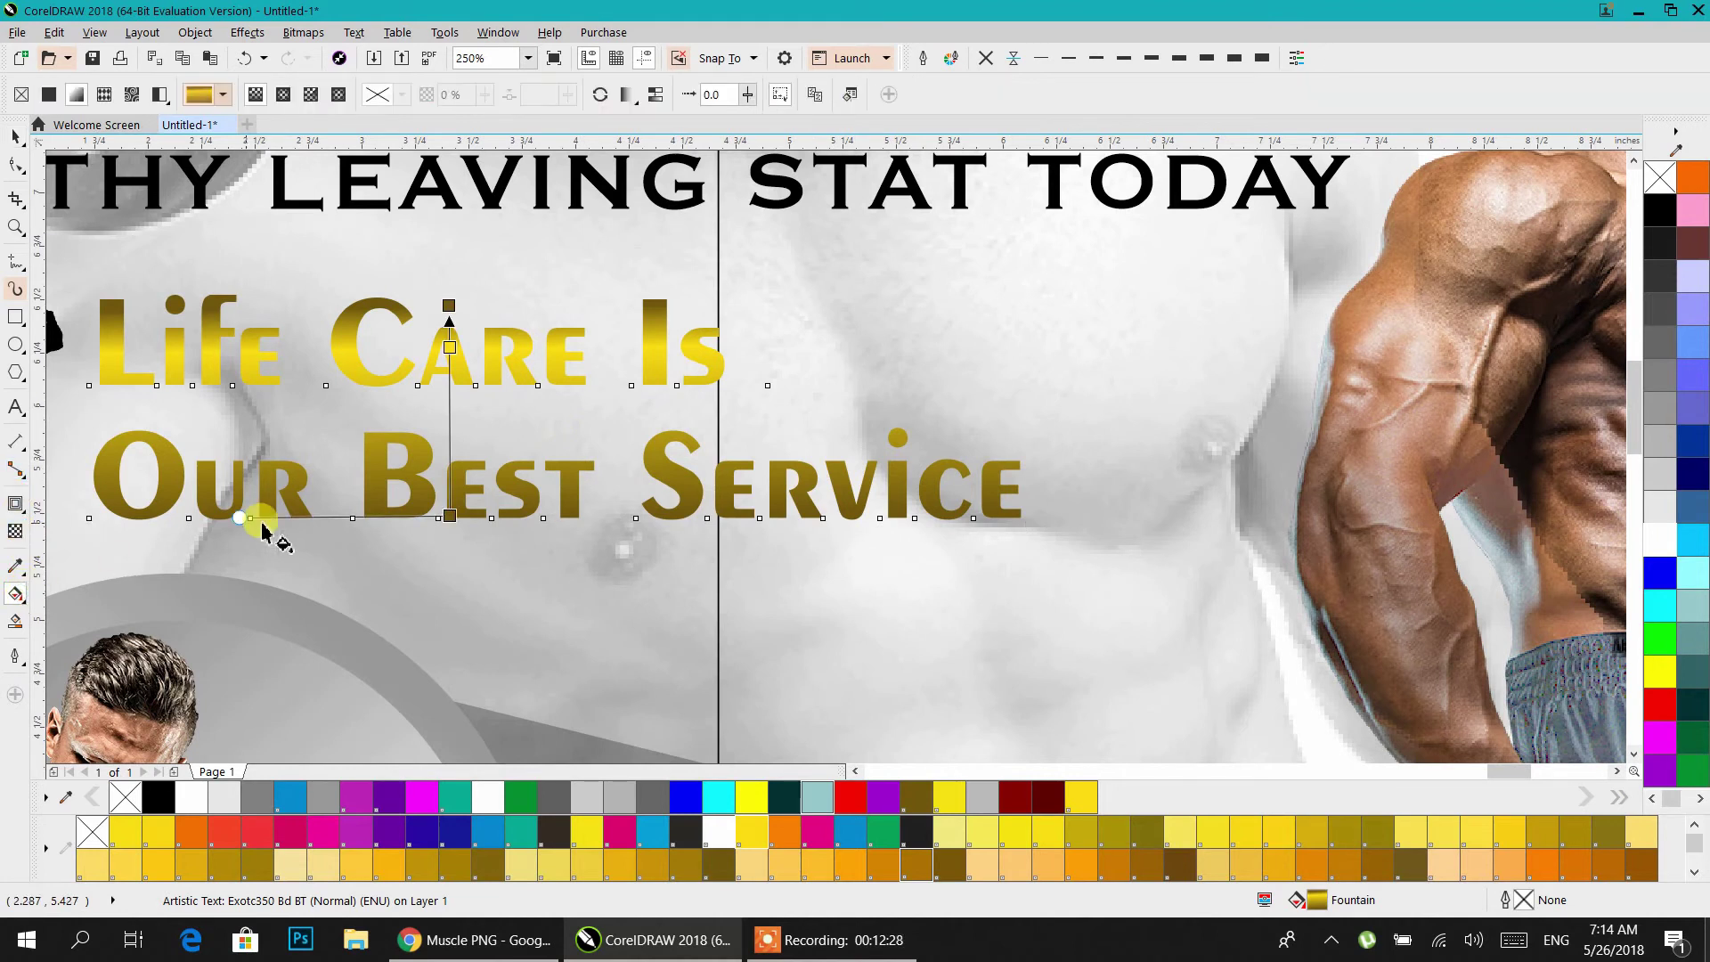
left_click(628, 96)
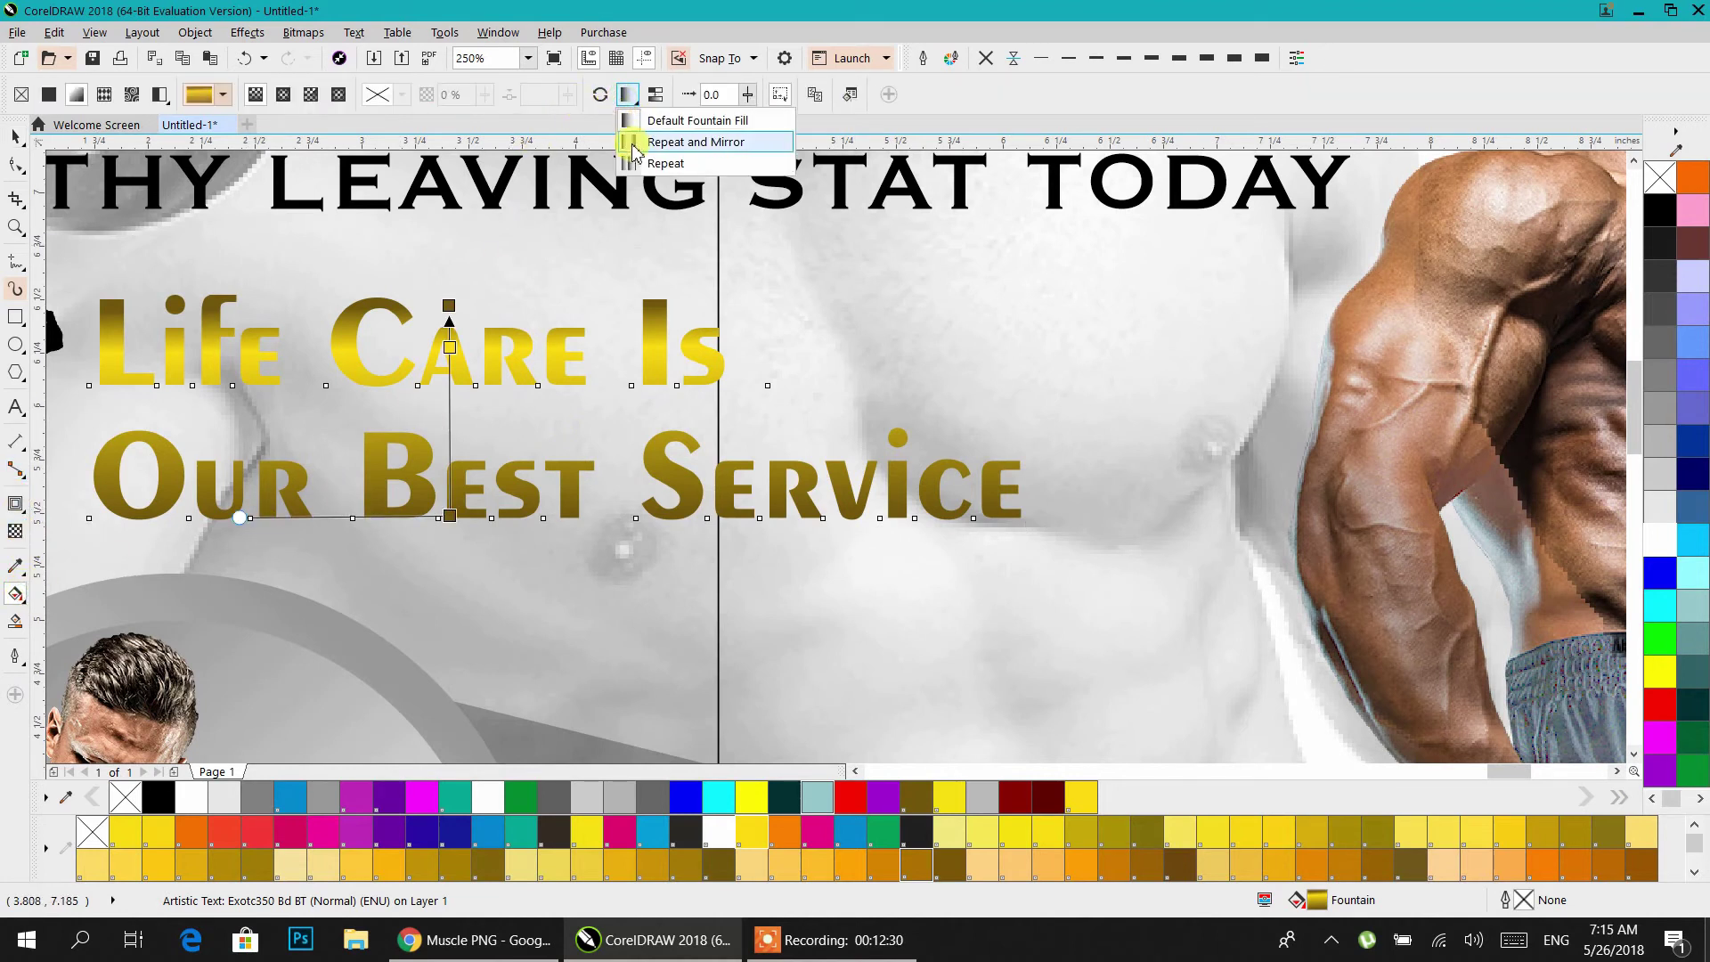
left_click(554, 359)
left_click_drag(554, 356, 555, 417)
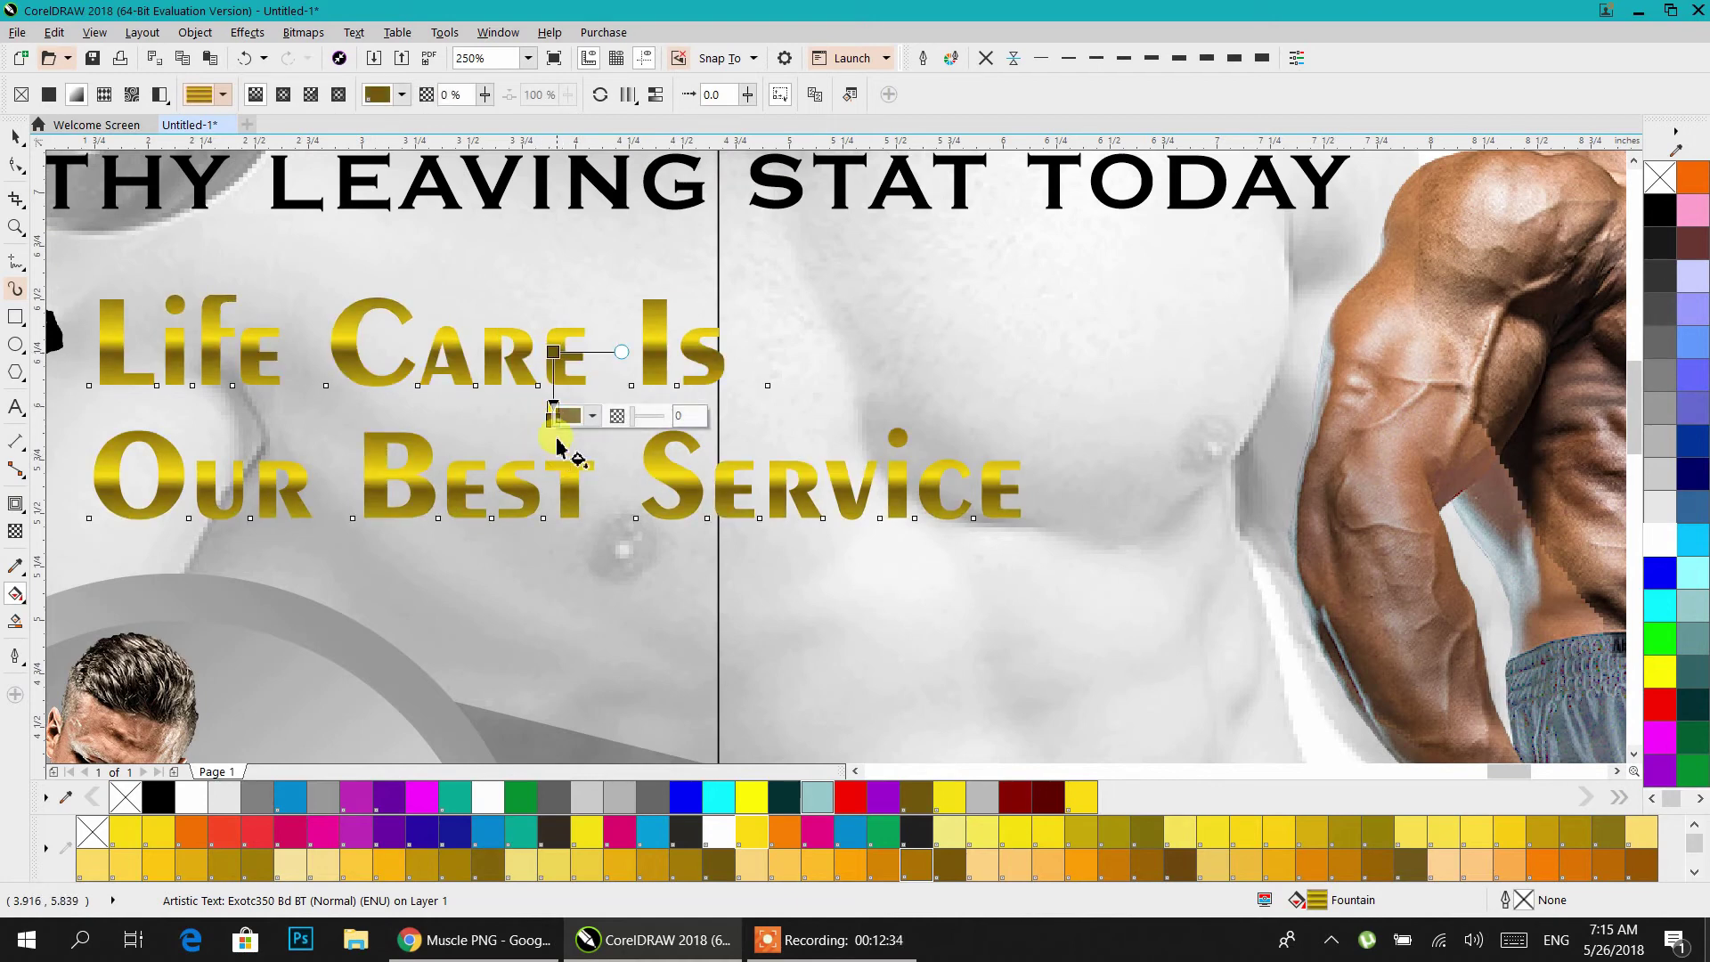
left_click_drag(484, 465, 485, 438)
mouse_move(482, 364)
left_mouse_down()
mouse_move(447, 415)
mouse_move(464, 479)
mouse_move(437, 502)
left_mouse_up()
left_click_drag(442, 414, 476, 391)
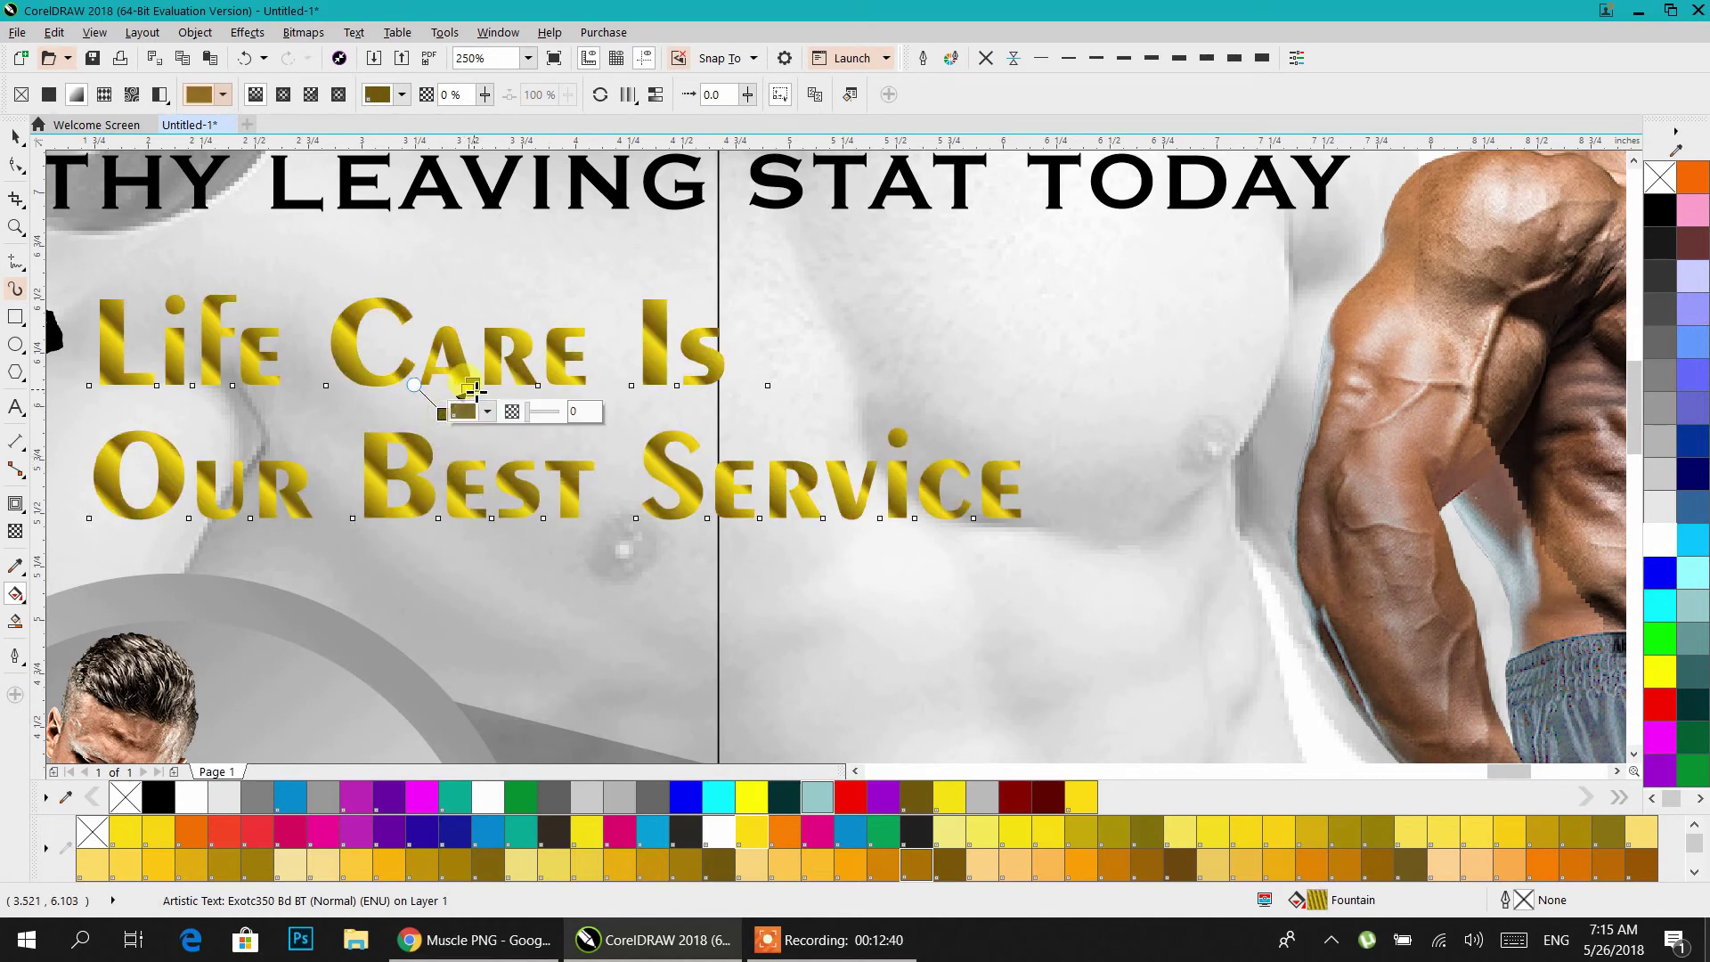
left_click_drag(465, 460, 485, 405)
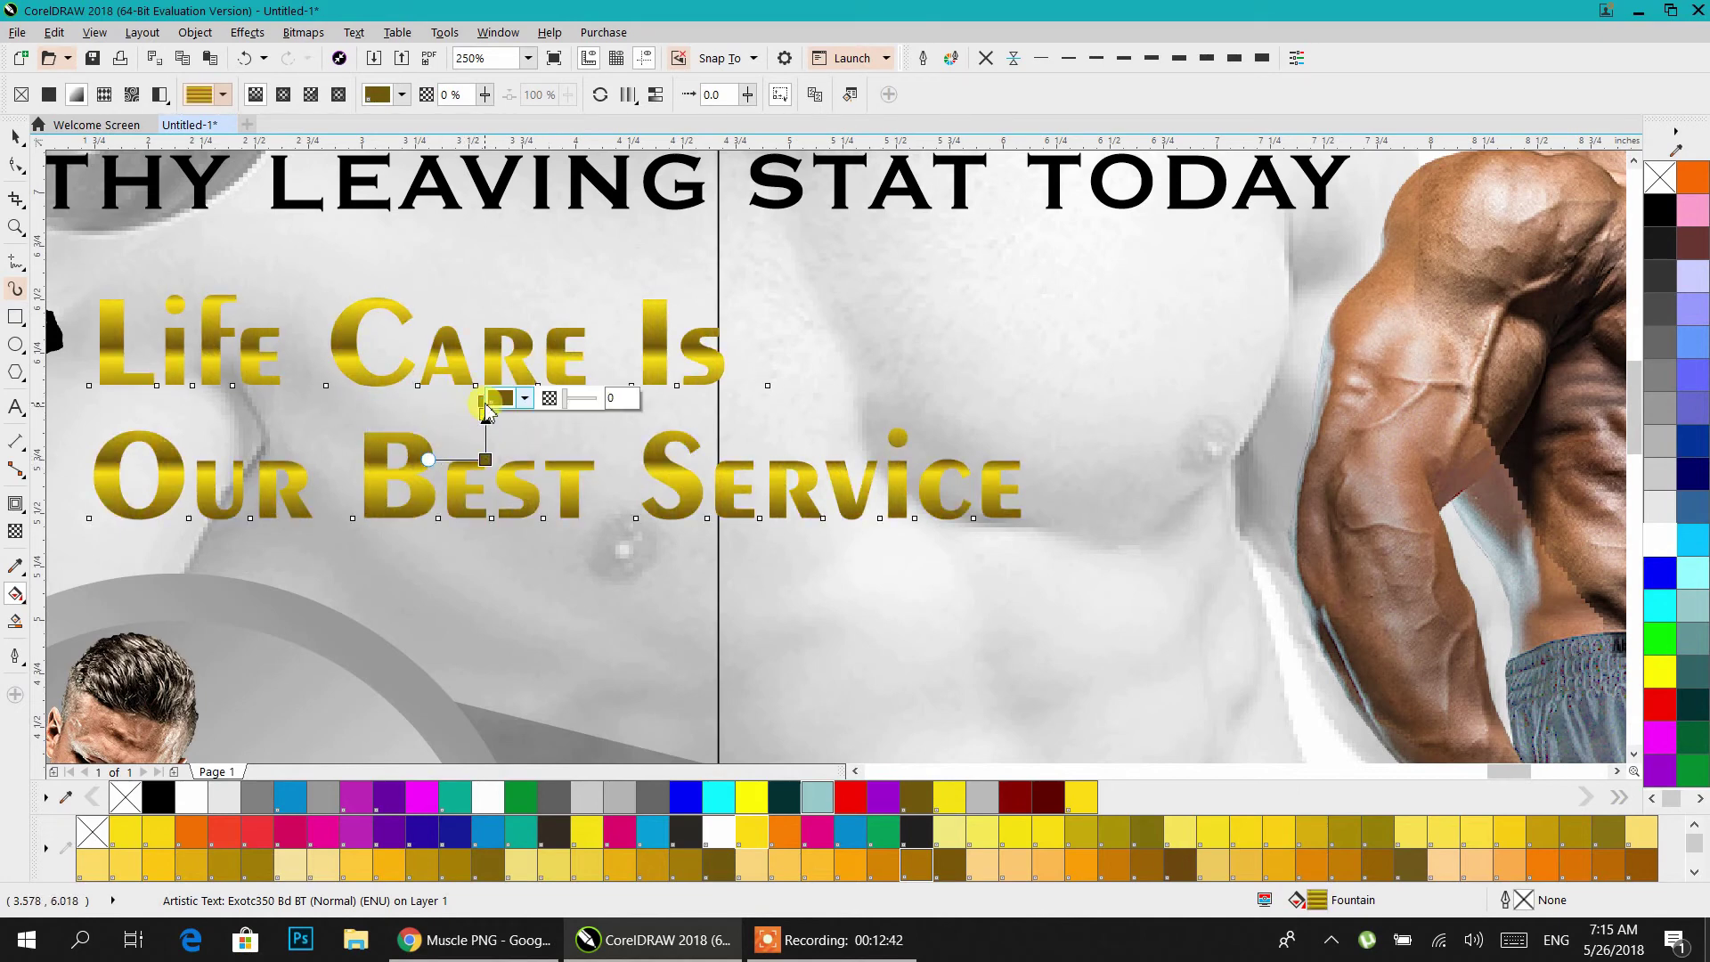
- Give the Life Care Is Our Best Service text a 3 pt yellow #FFFF00 outline
left_click(18, 157)
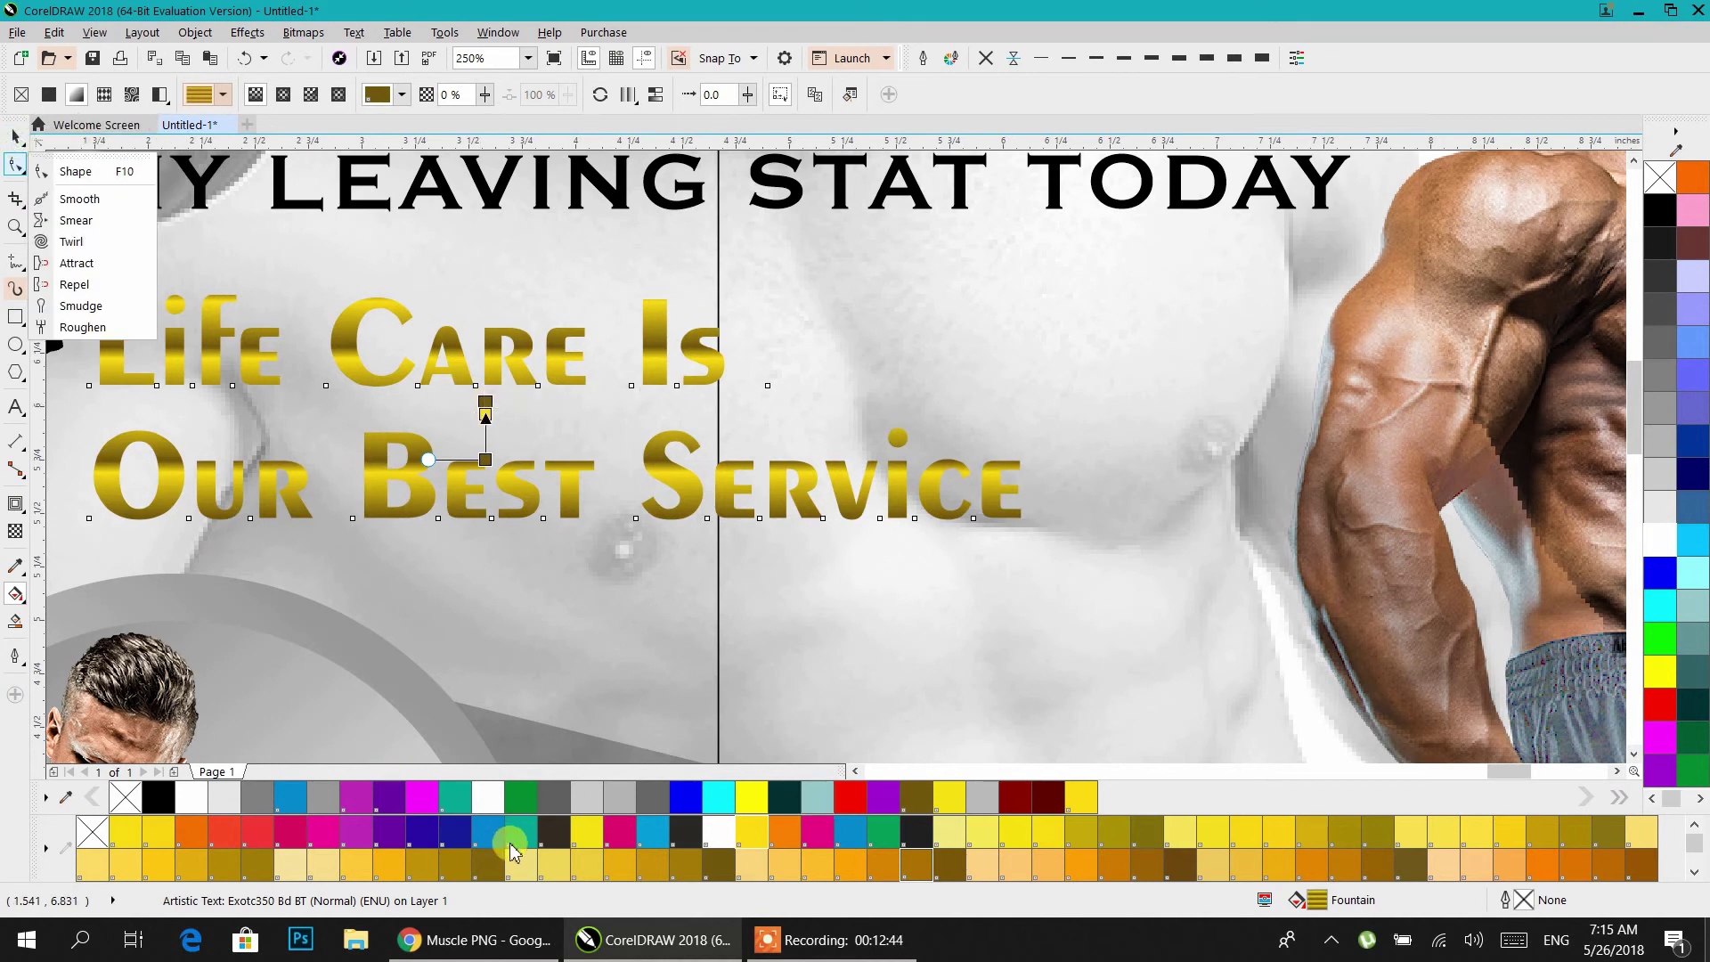
left_click(15, 155)
left_click(15, 136)
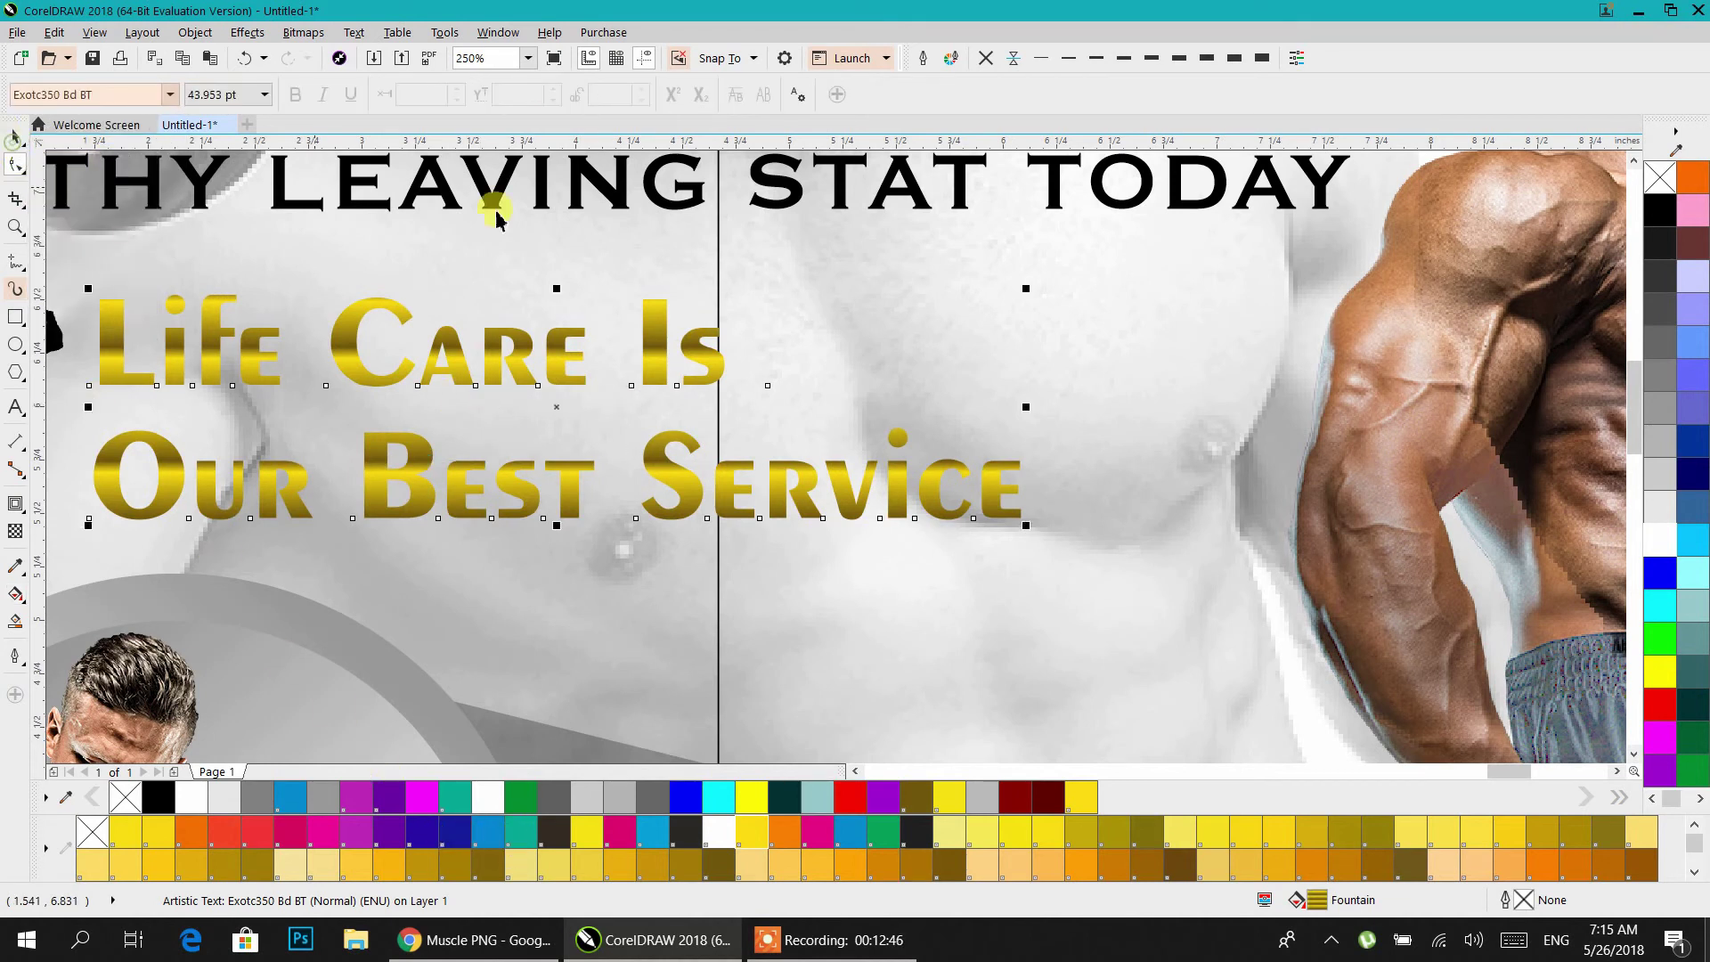
right_click(1075, 802)
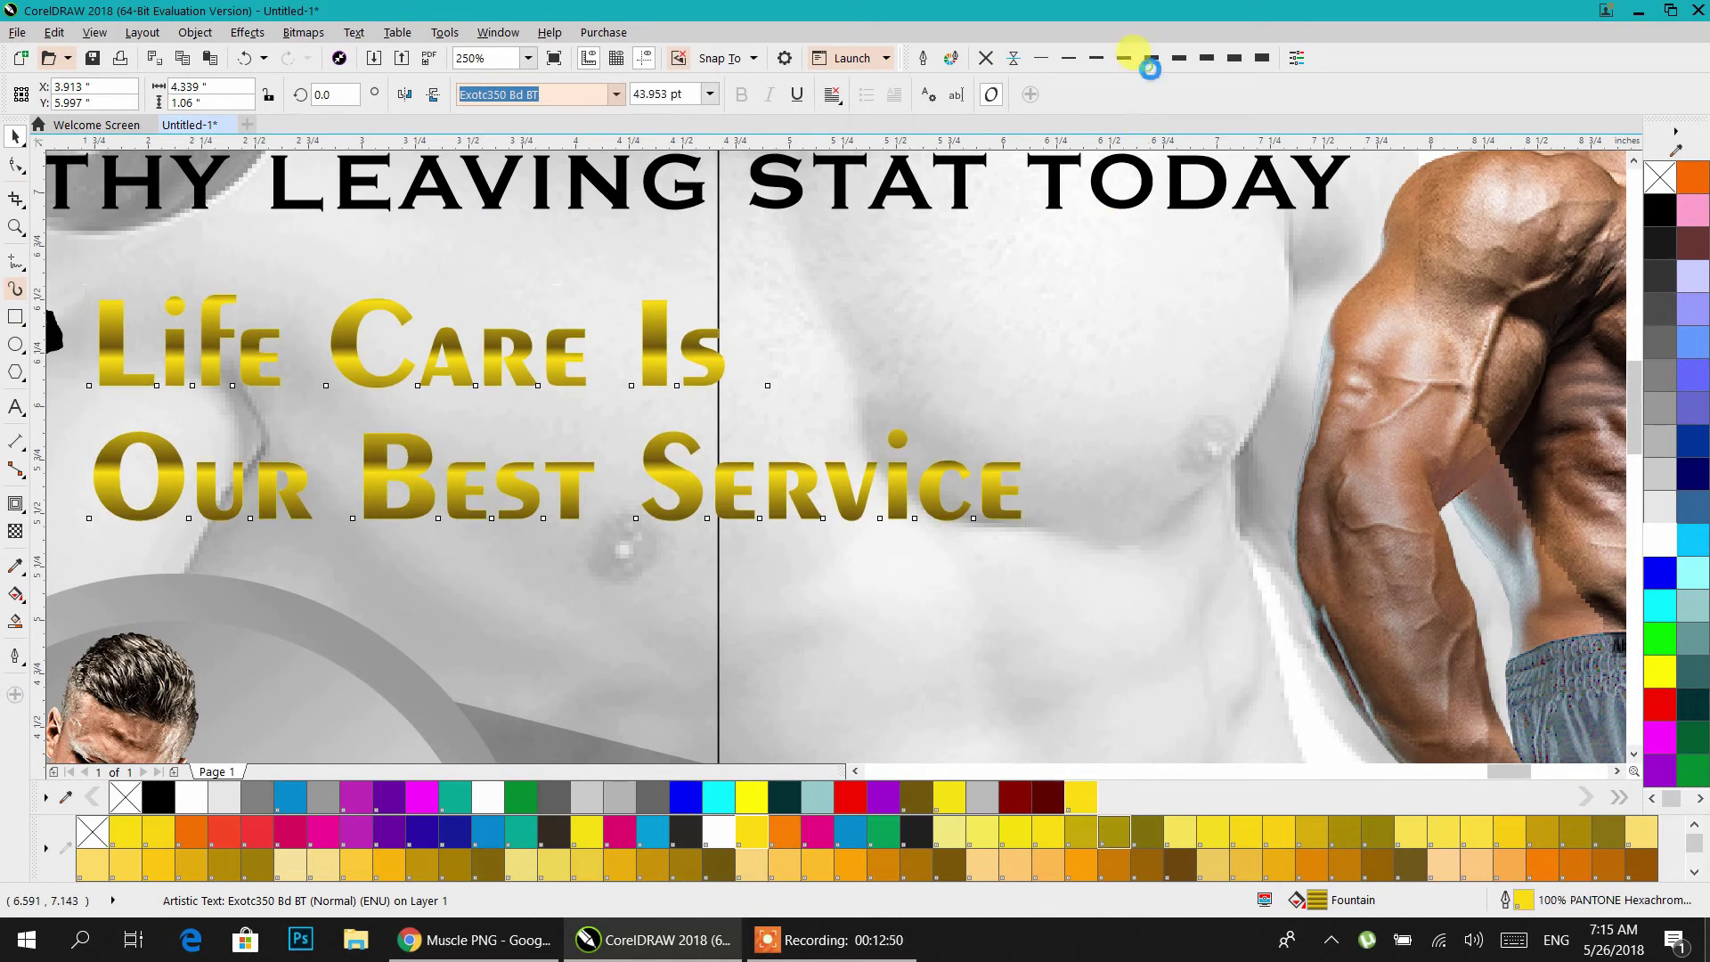
left_click(1177, 65)
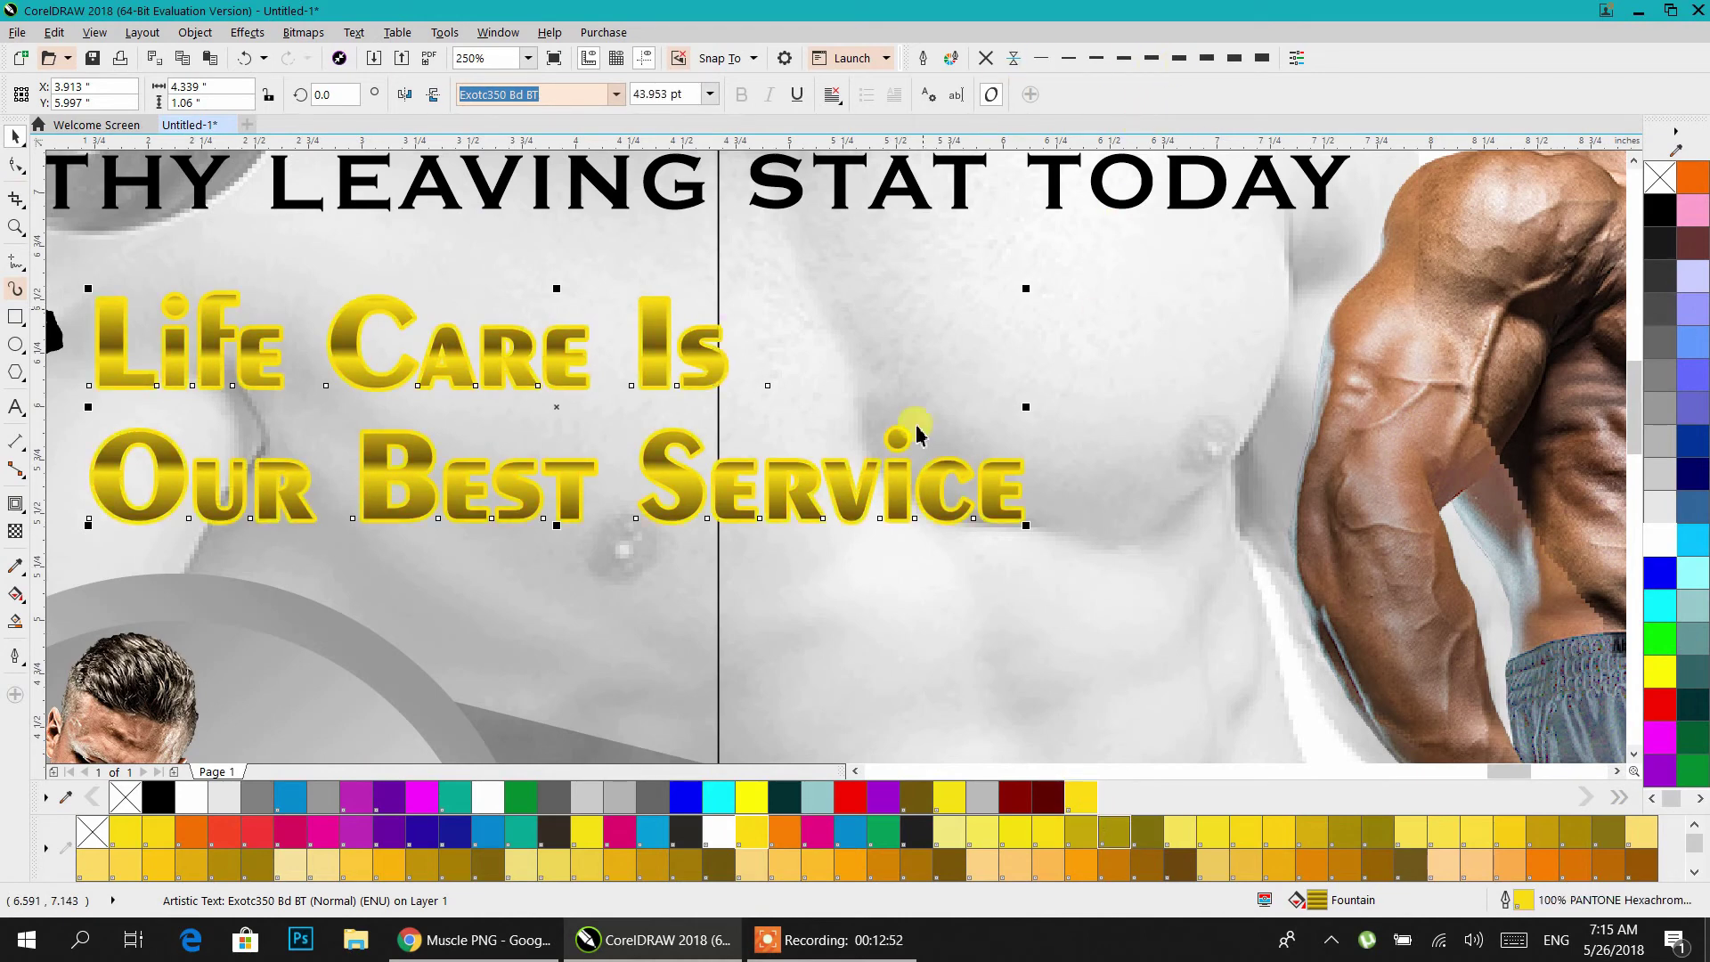
right_click(760, 792)
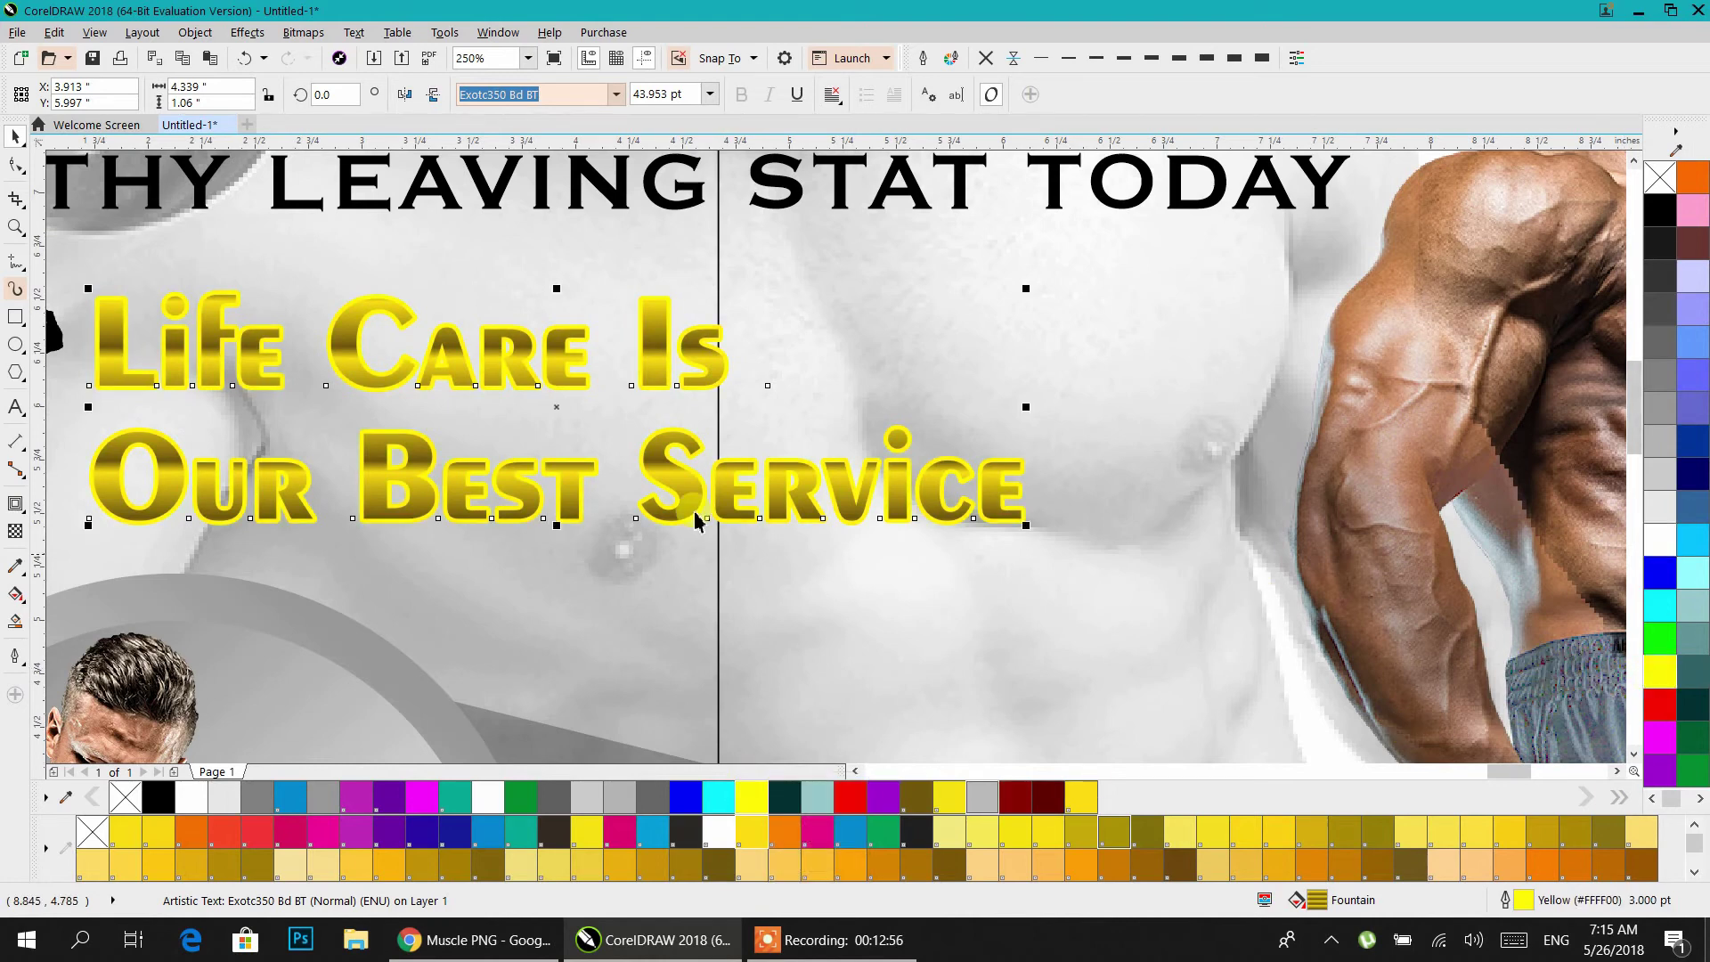
- Add a drop shadow to the Life Care Is Our Best Service text, cast towards the lower right
left_click(31, 521)
left_click(72, 500)
left_click_drag(470, 392, 627, 532)
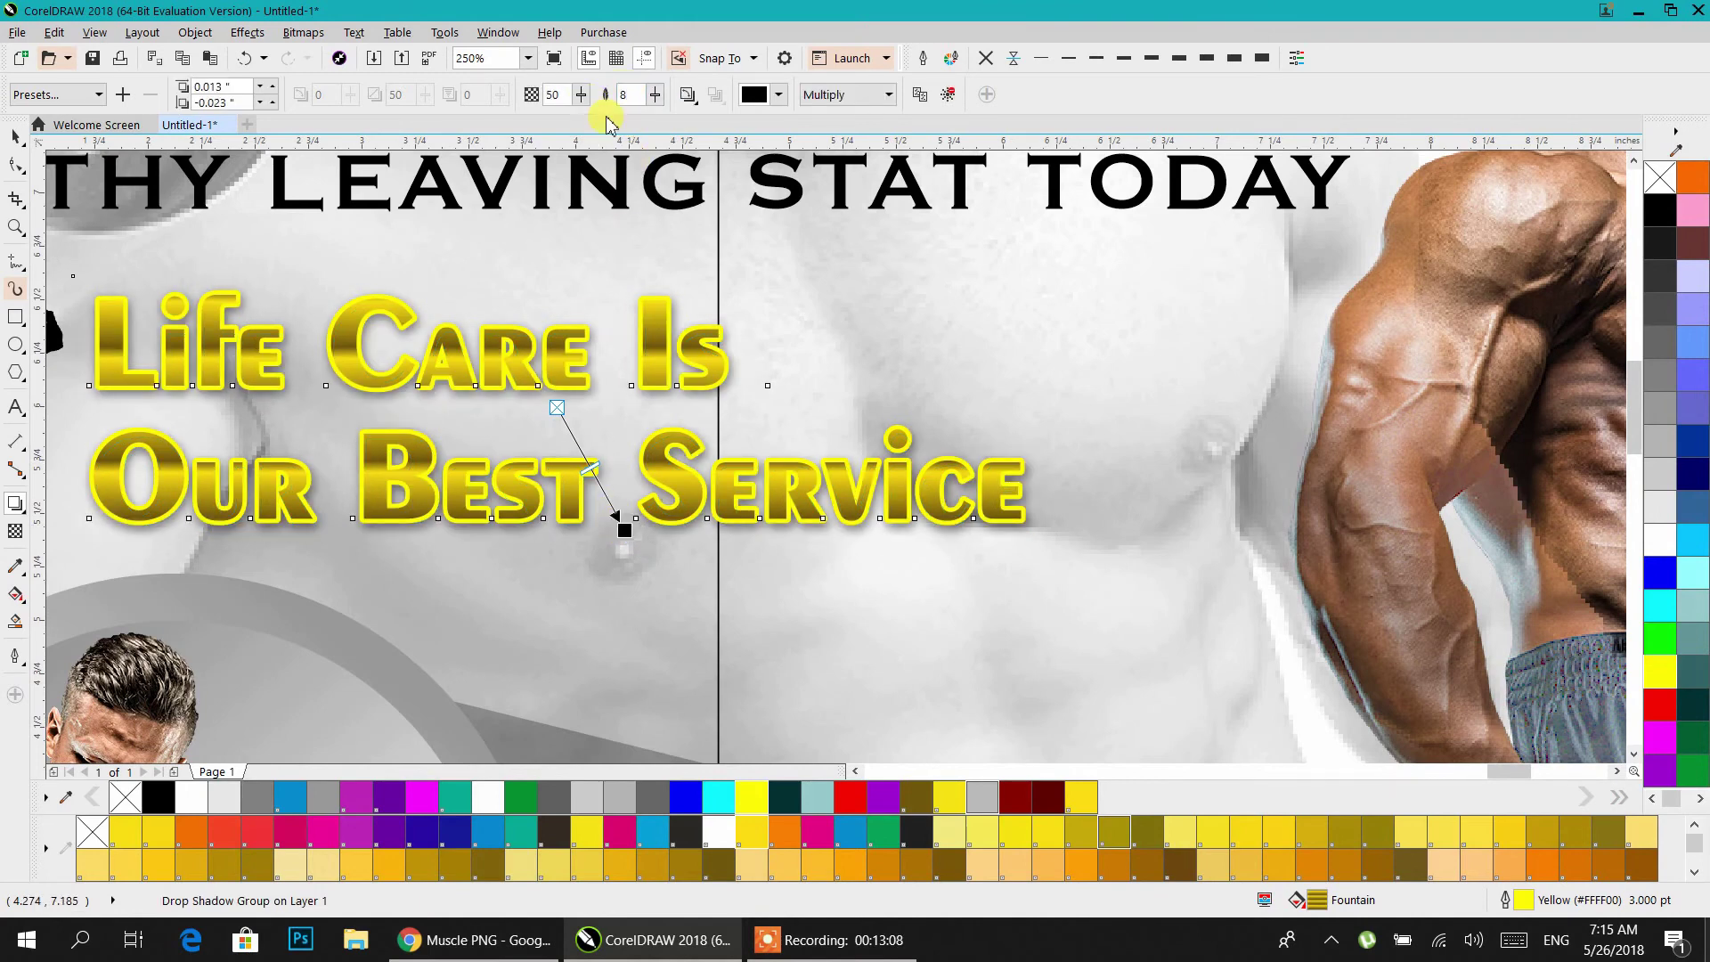
- Extend the drop shadow of the Life Care Is Our Best Service text to an offset of 0.021 by -0.036 in
left_click_drag(624, 530, 627, 534)
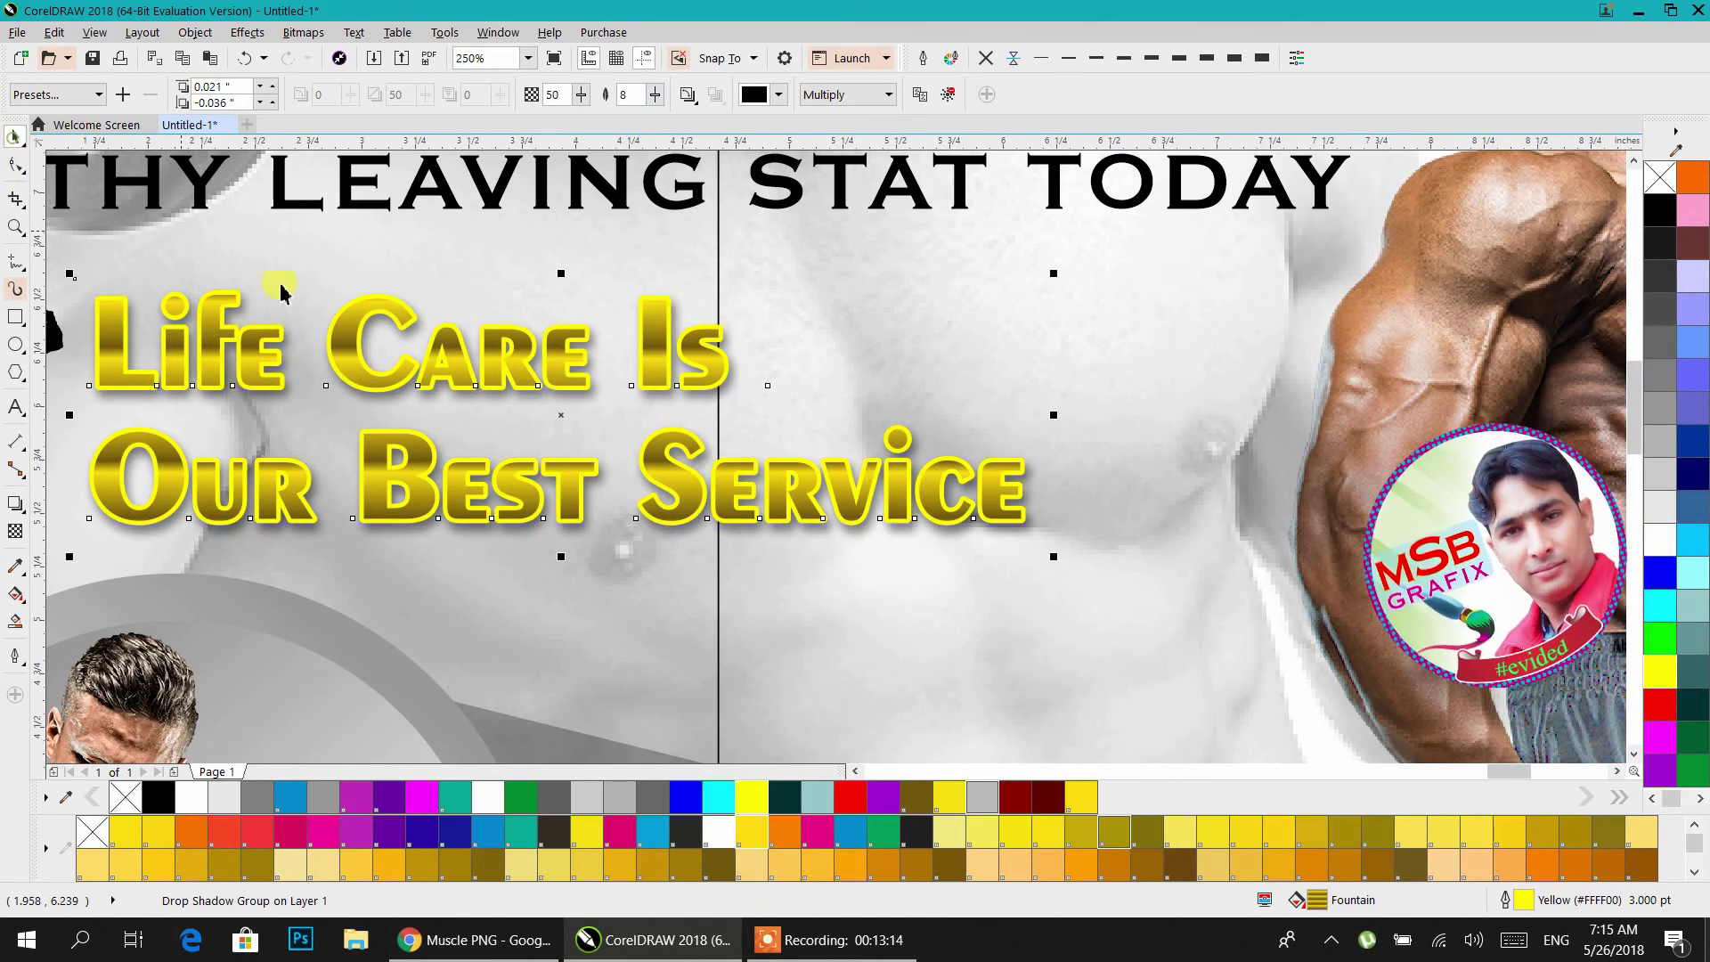
scroll(526, 392, "down", 3)
left_click_drag(482, 438, 492, 510)
left_click(199, 475)
scroll(534, 311, "up", 2)
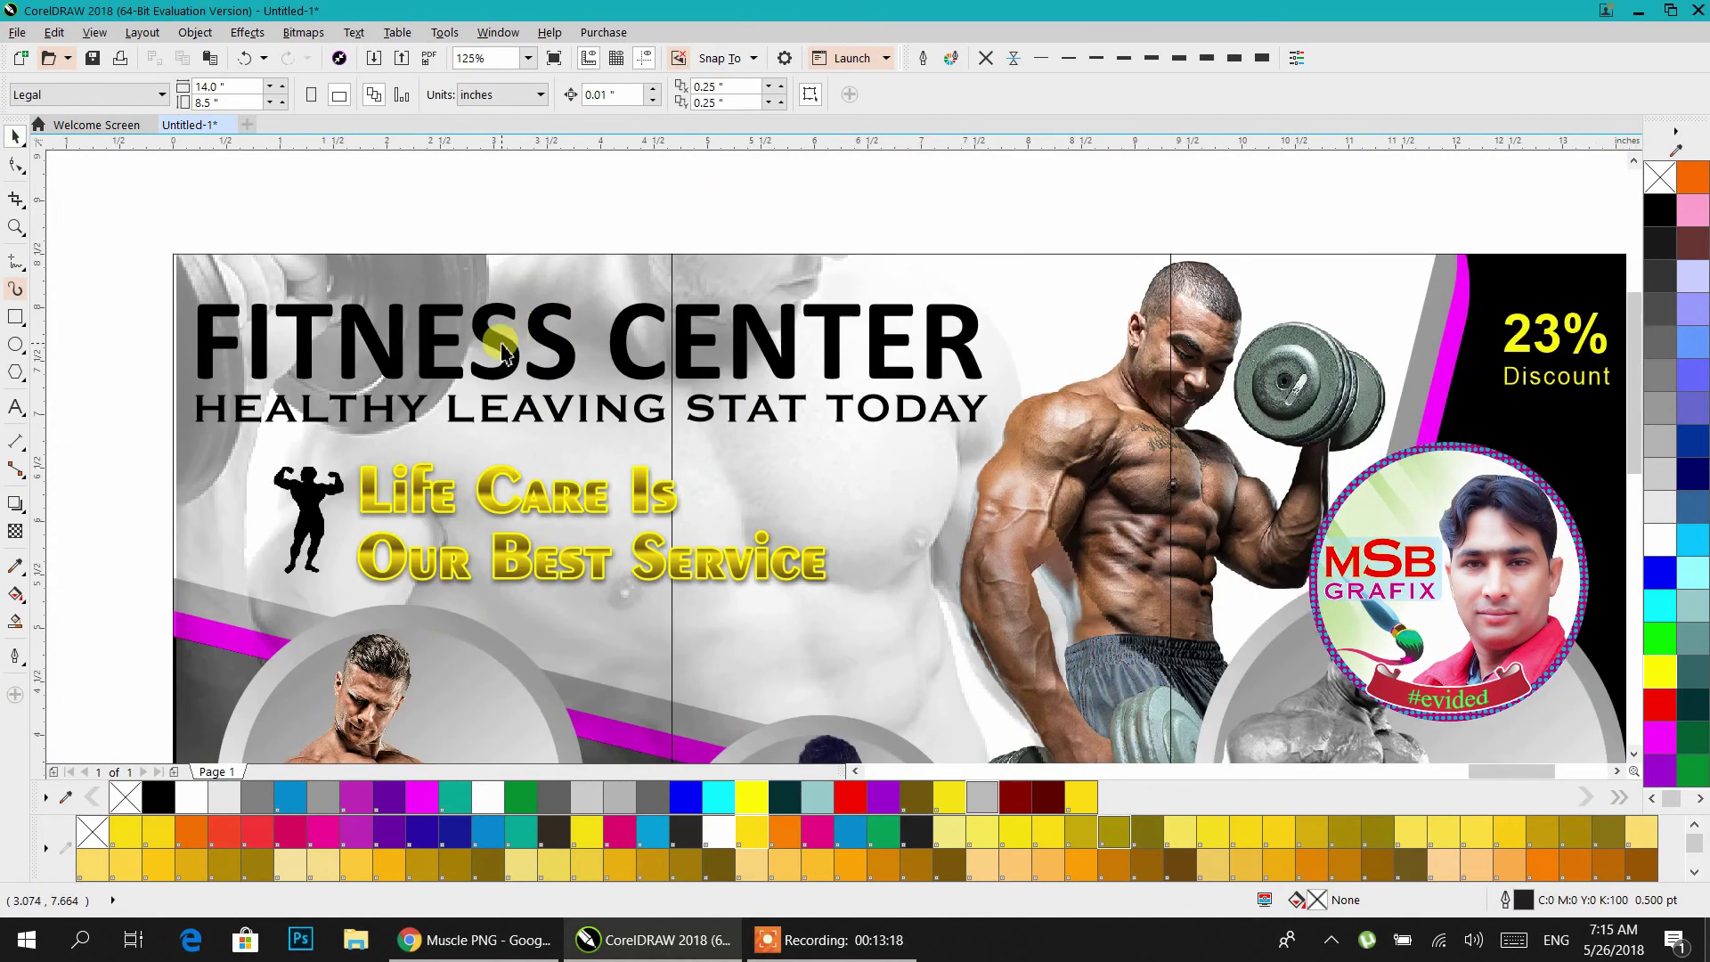
- Fill the FITNESS CENTER heading with blue #0000FF
left_click(504, 346)
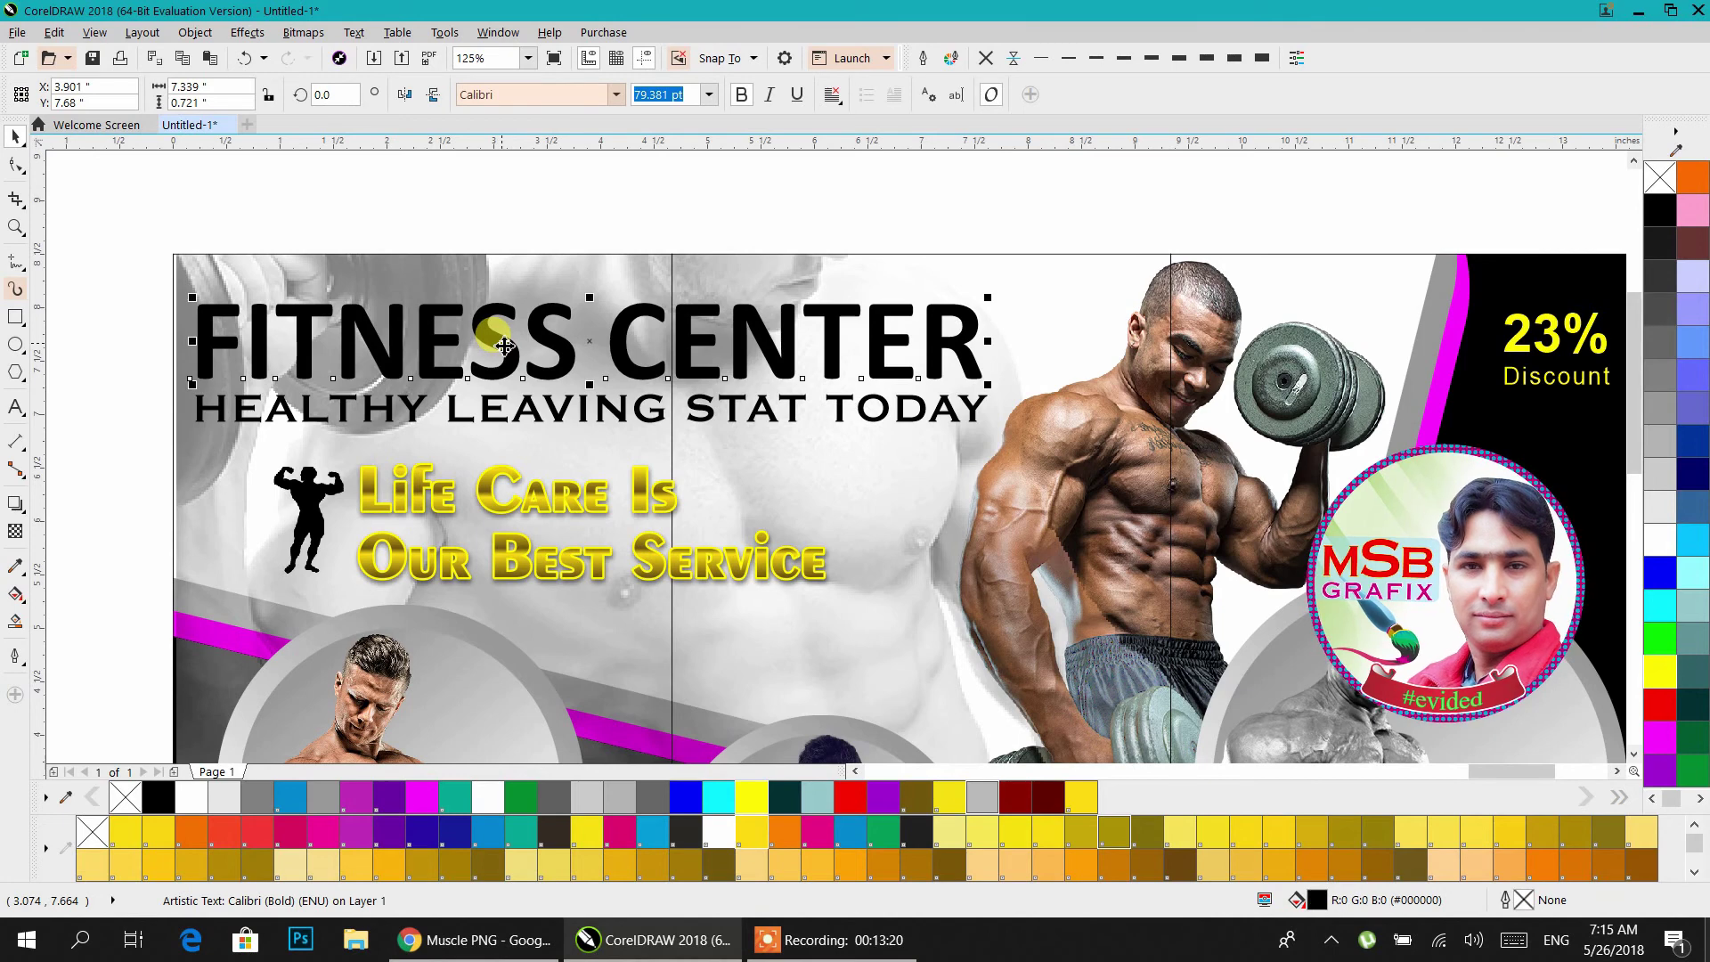
left_click(1649, 712)
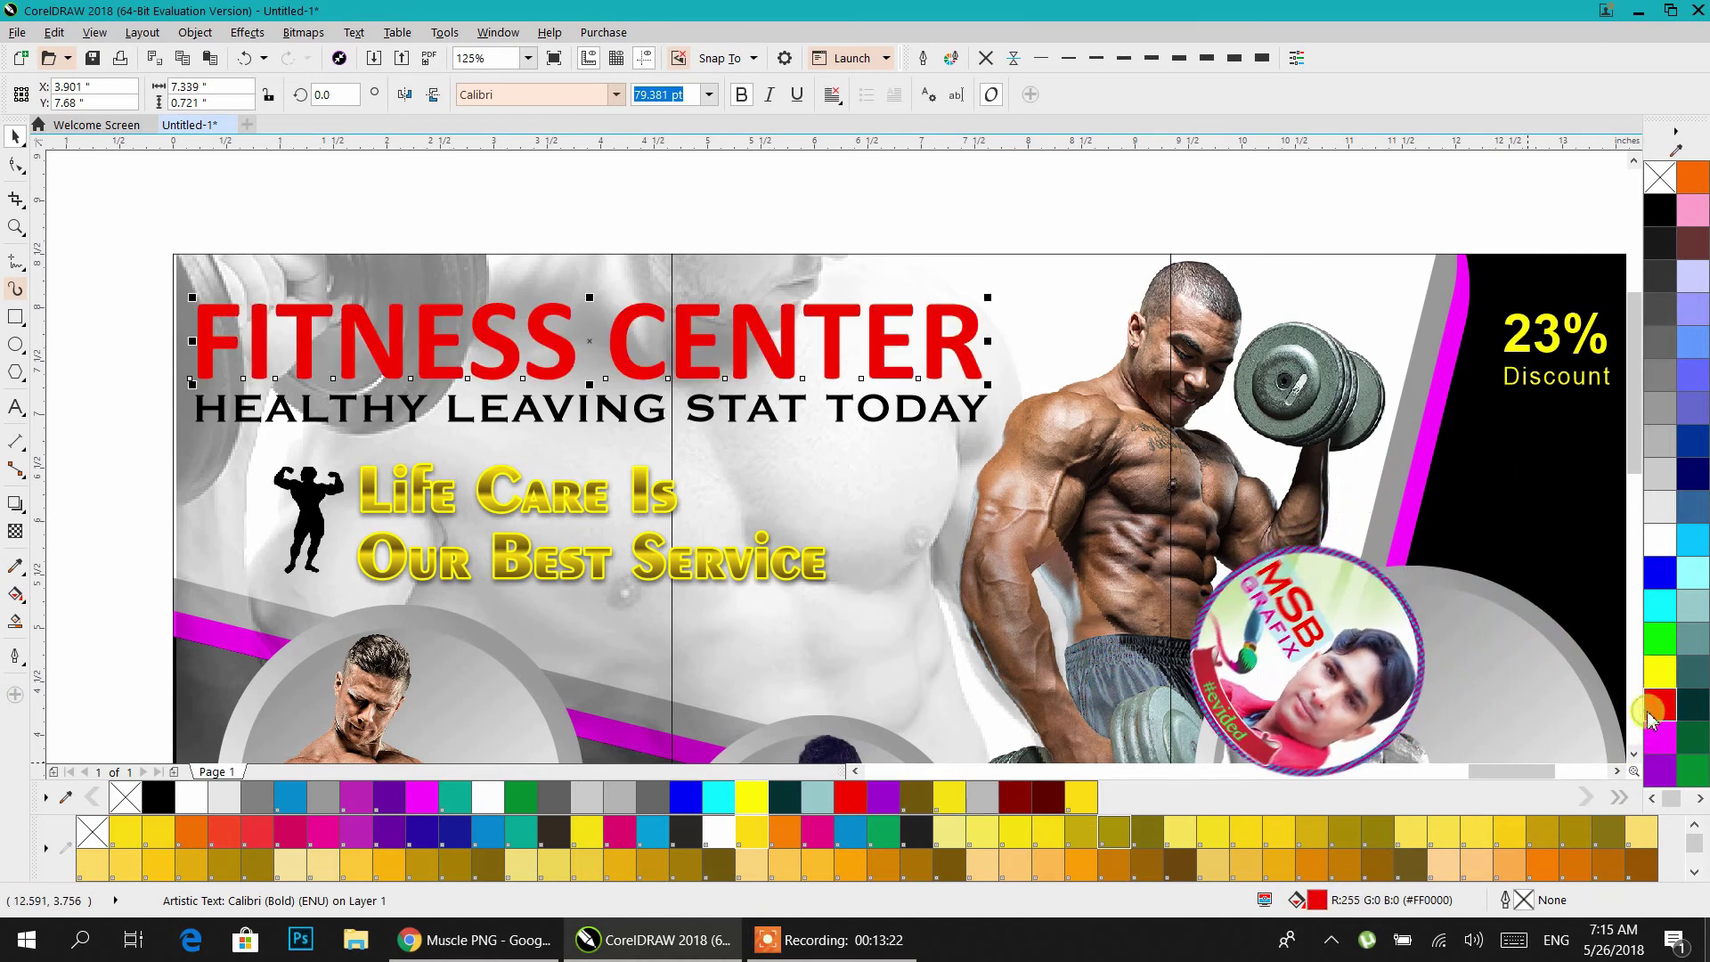
left_click(1659, 571)
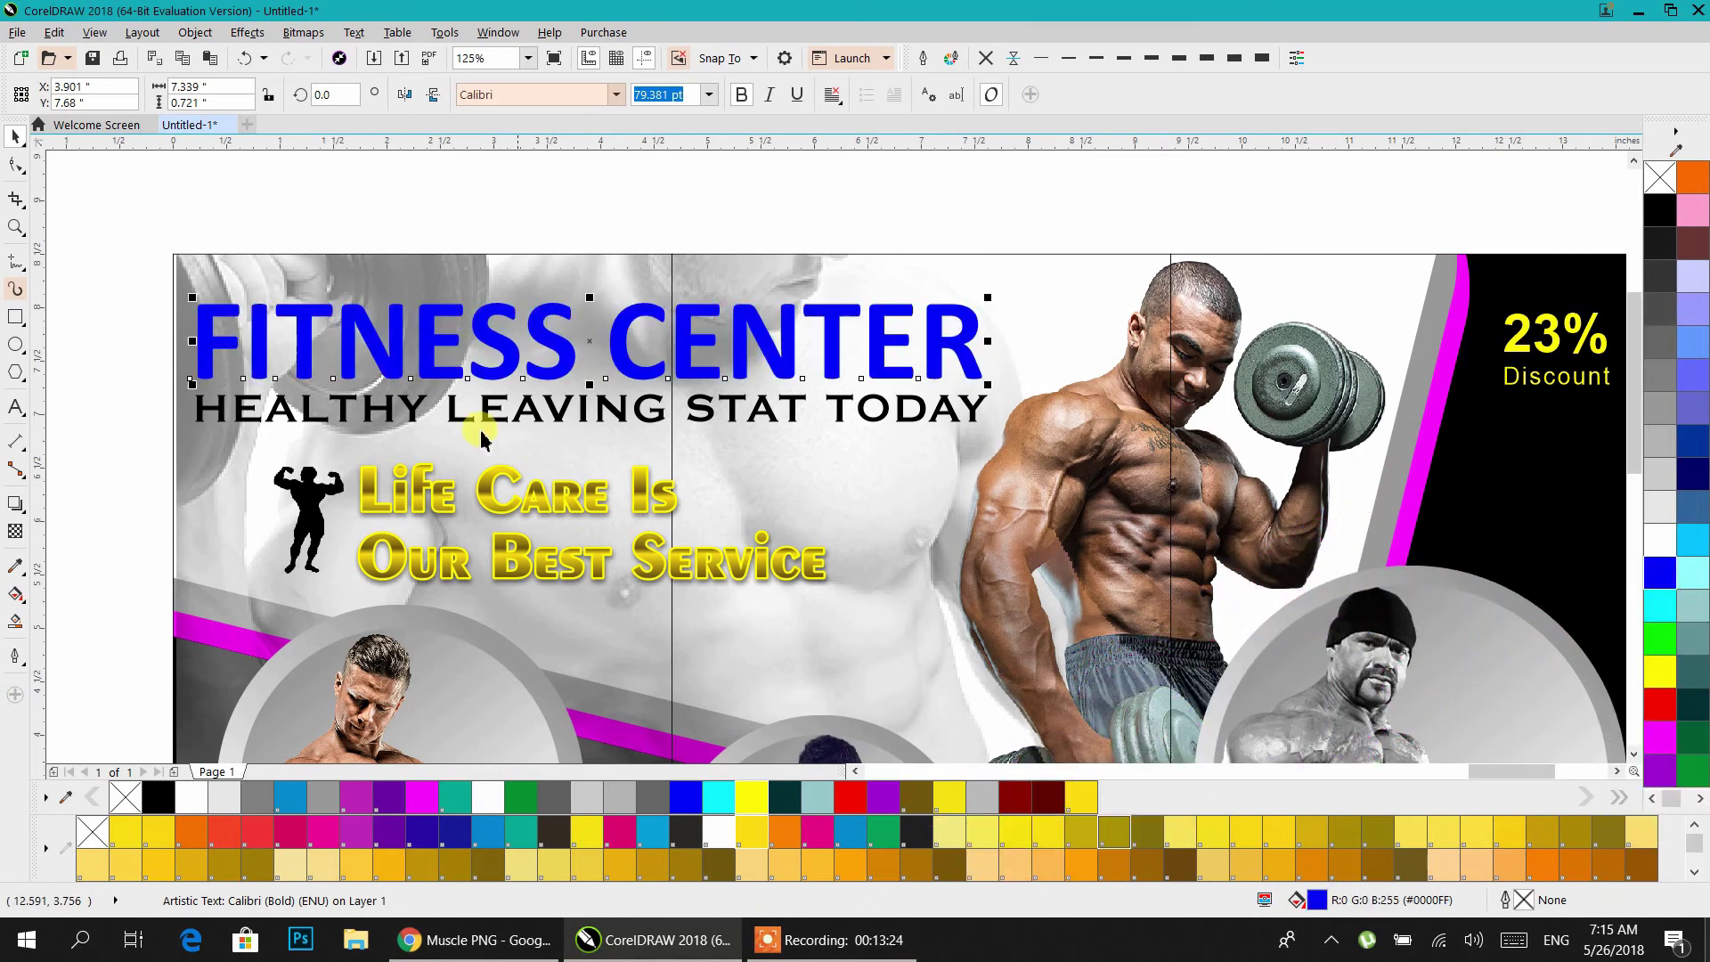
left_click(129, 411)
scroll(381, 424, "down", 2)
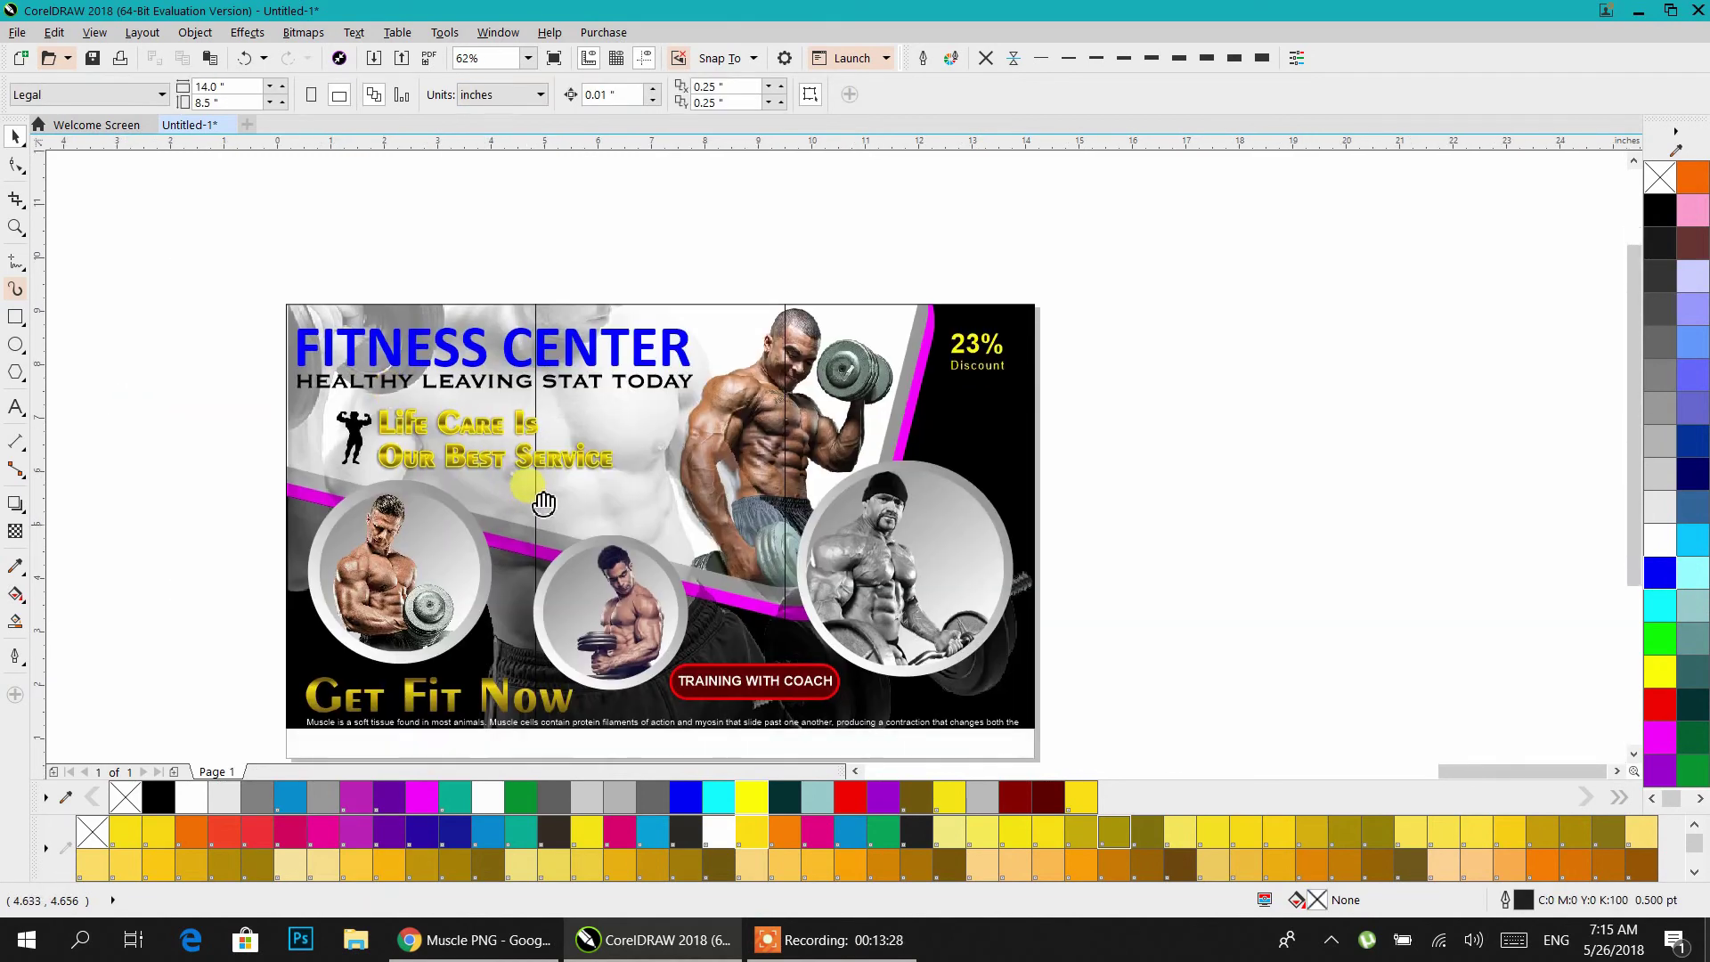
left_click_drag(543, 503, 548, 460)
left_click_drag(216, 217, 753, 720)
right_click(649, 306)
left_click(682, 319)
left_click(713, 278)
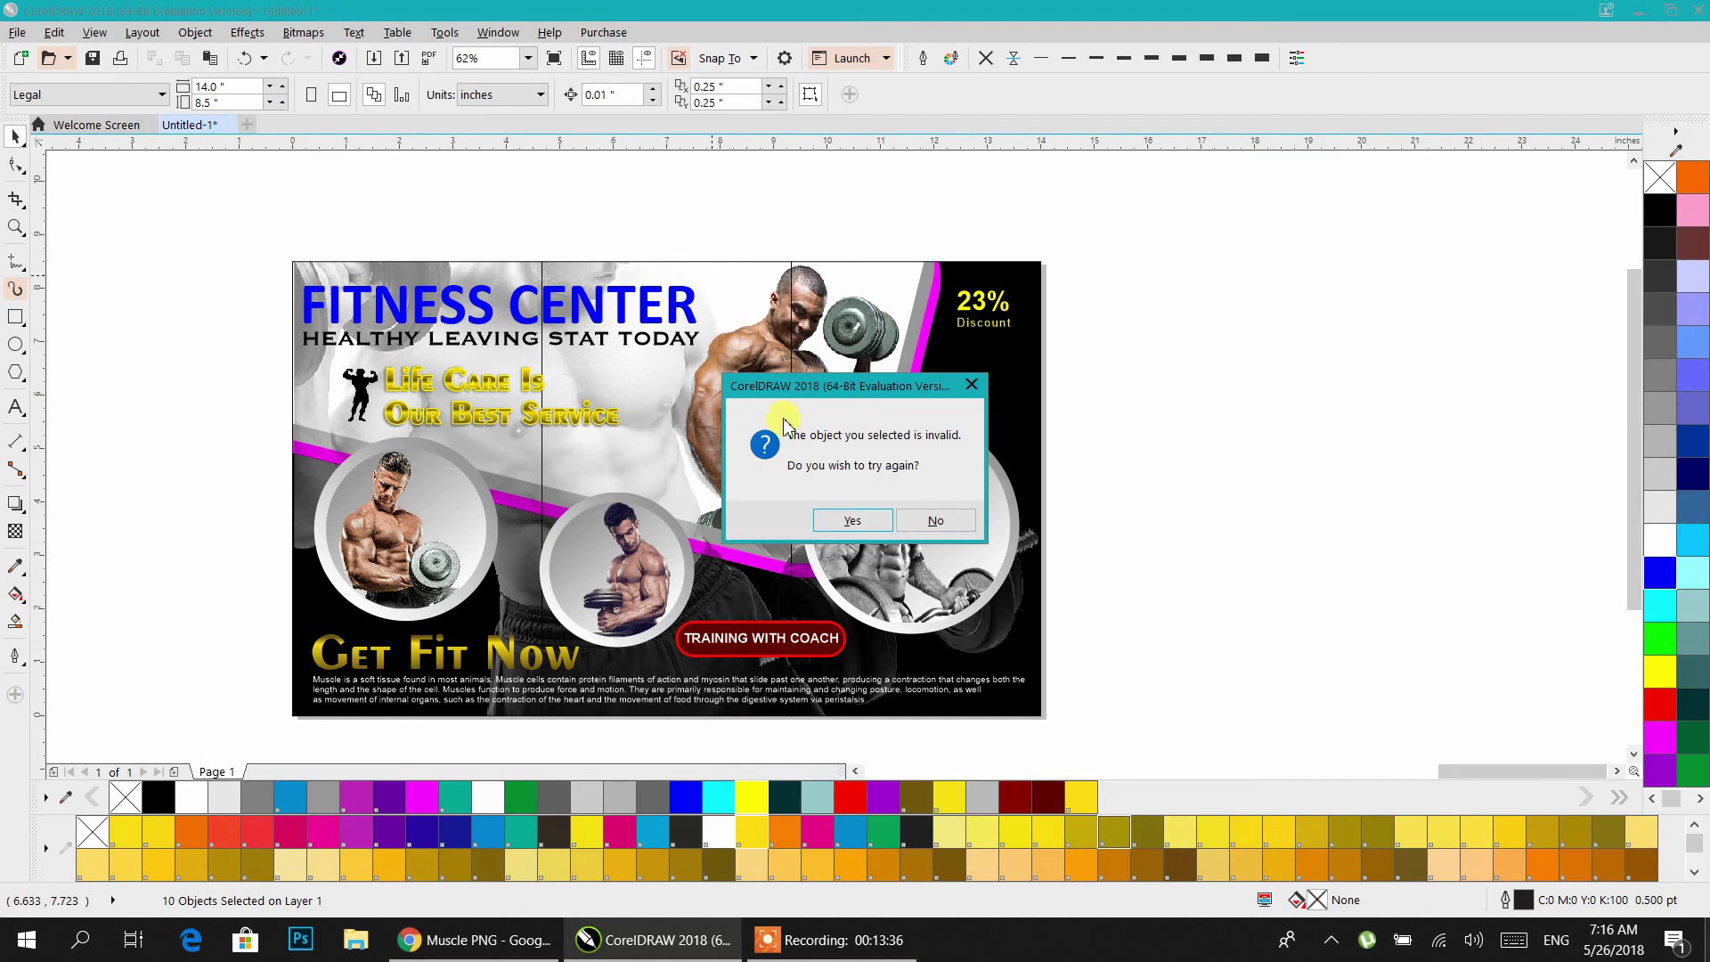
left_click(935, 524)
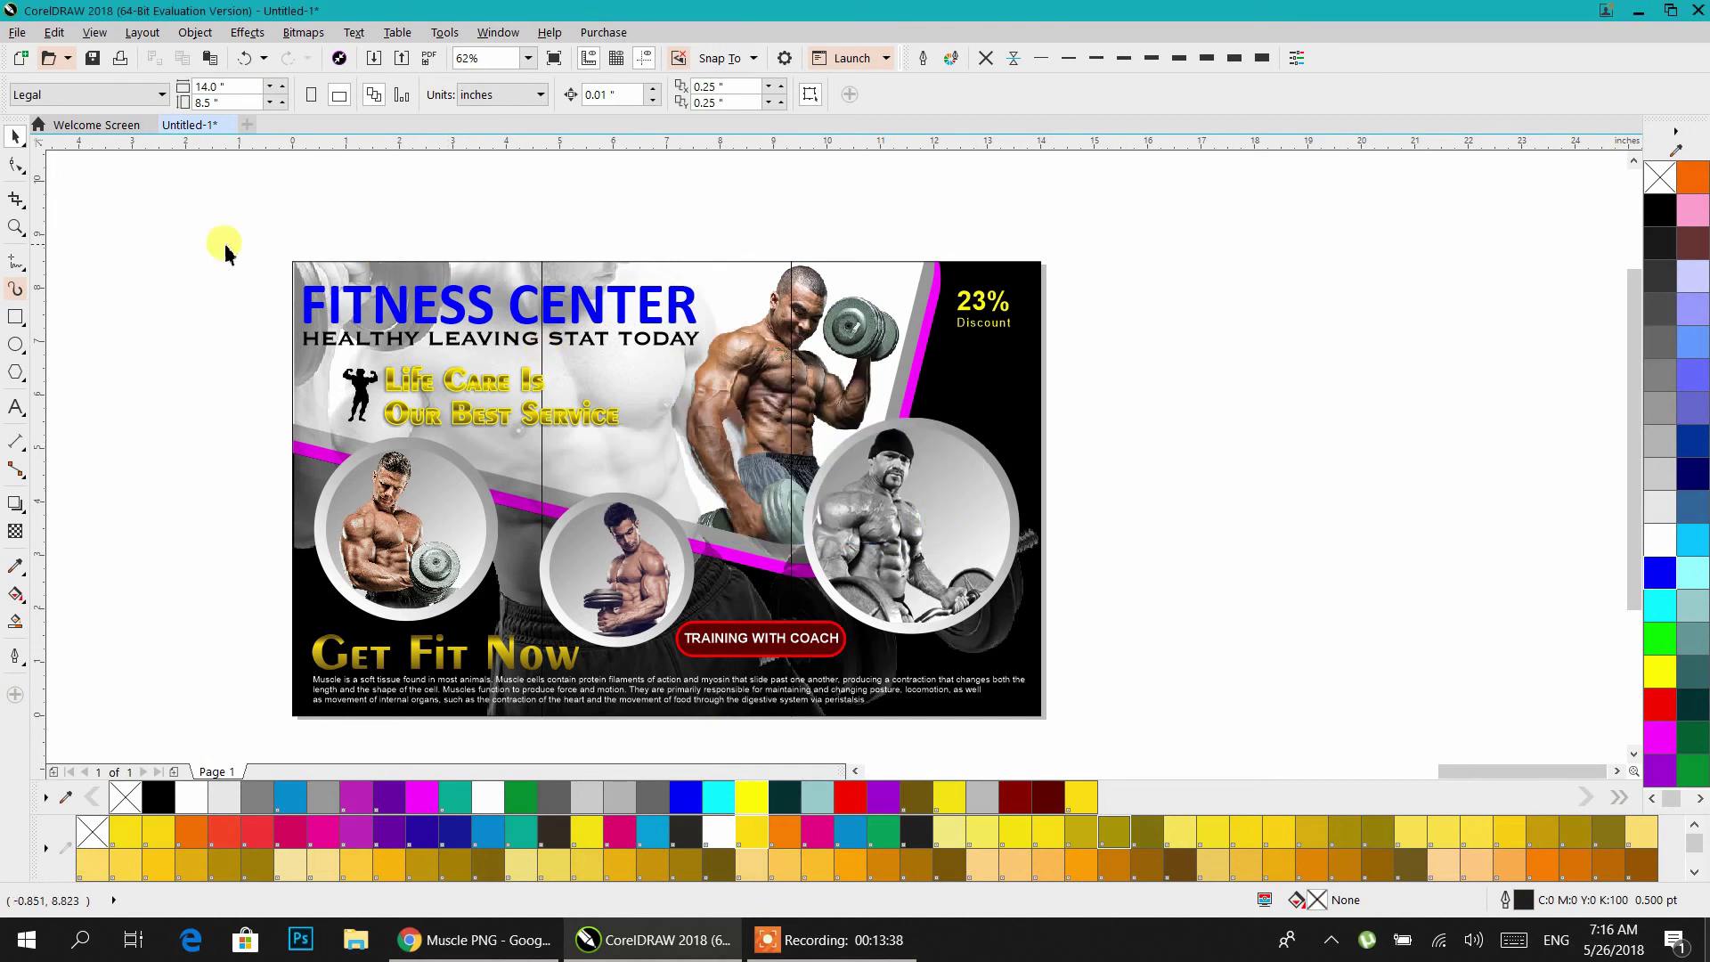
- Give FITNESS CENTER and the line below it a 2 pt white outline with round corners and caps, behind the fill and scaling with the object
left_click_drag(271, 285, 695, 383)
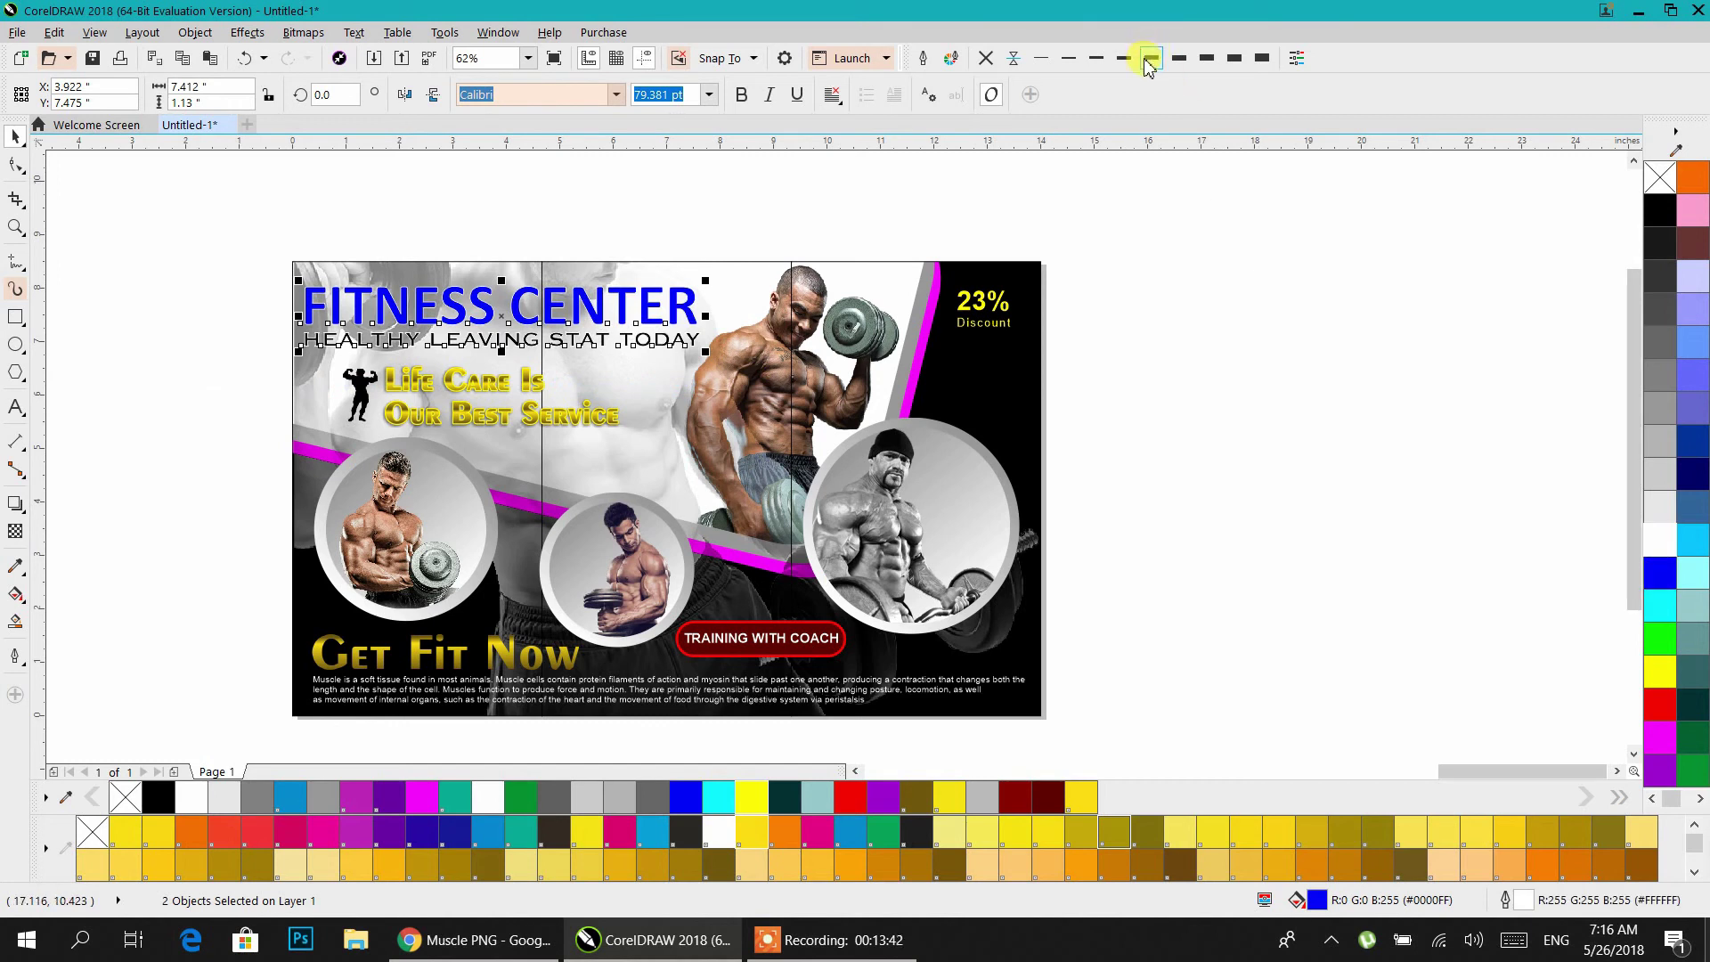
left_click(923, 61)
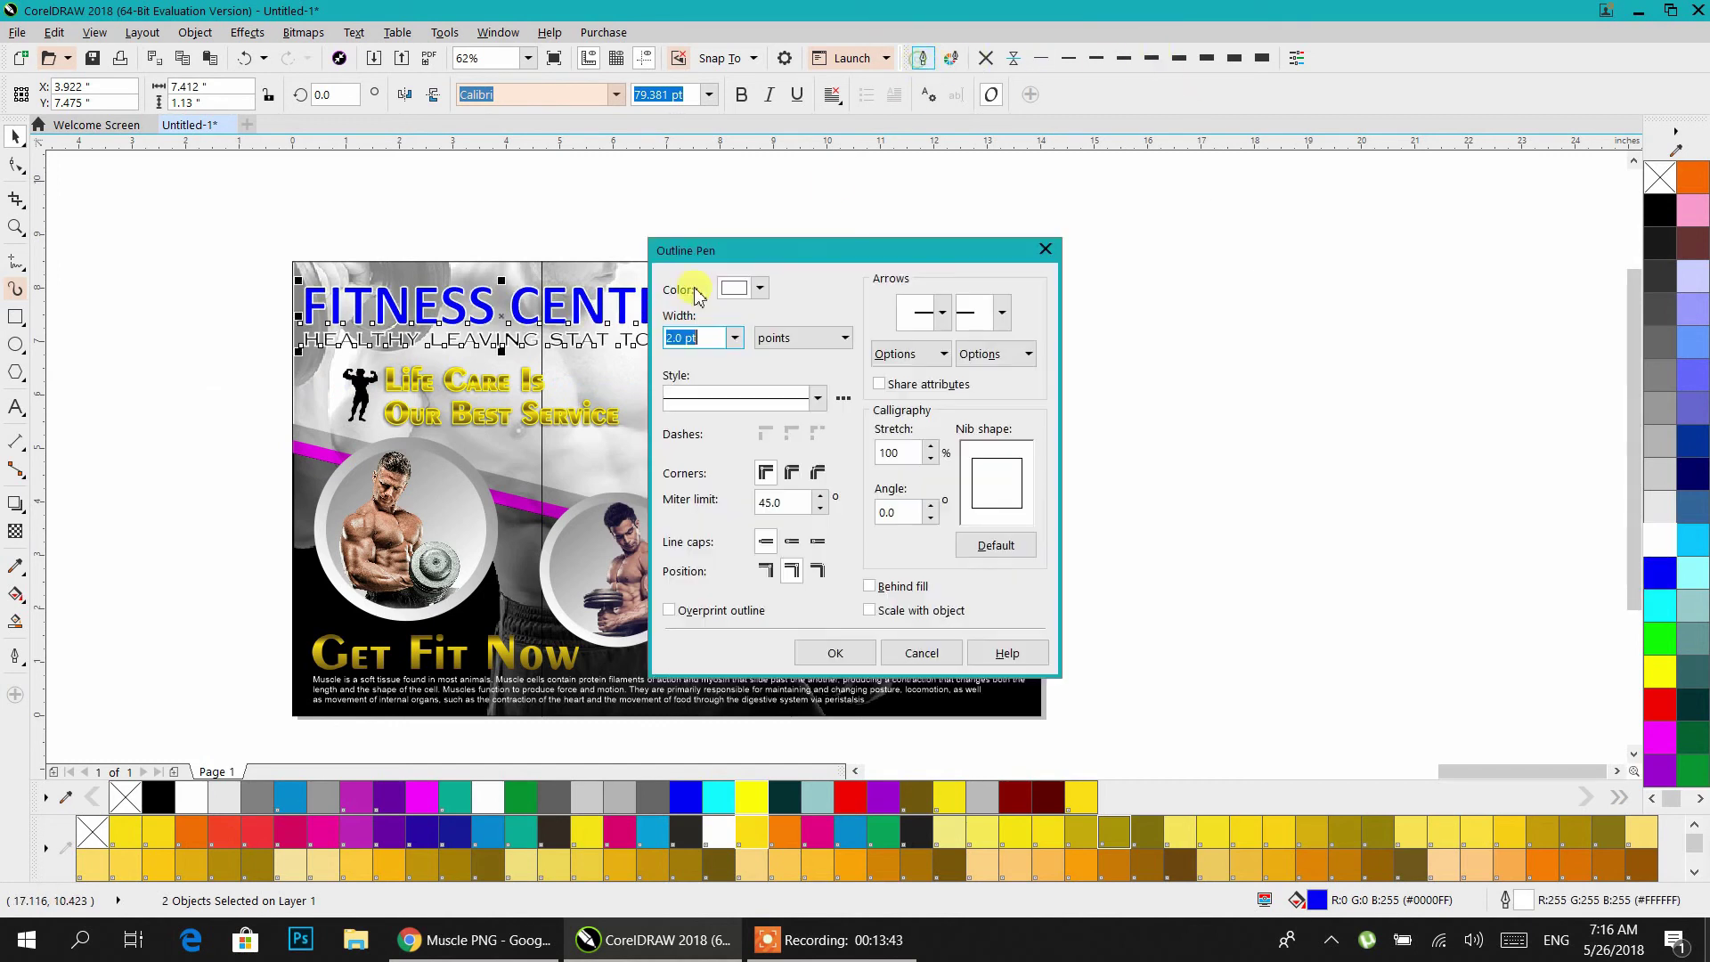
left_click(792, 473)
left_click(793, 542)
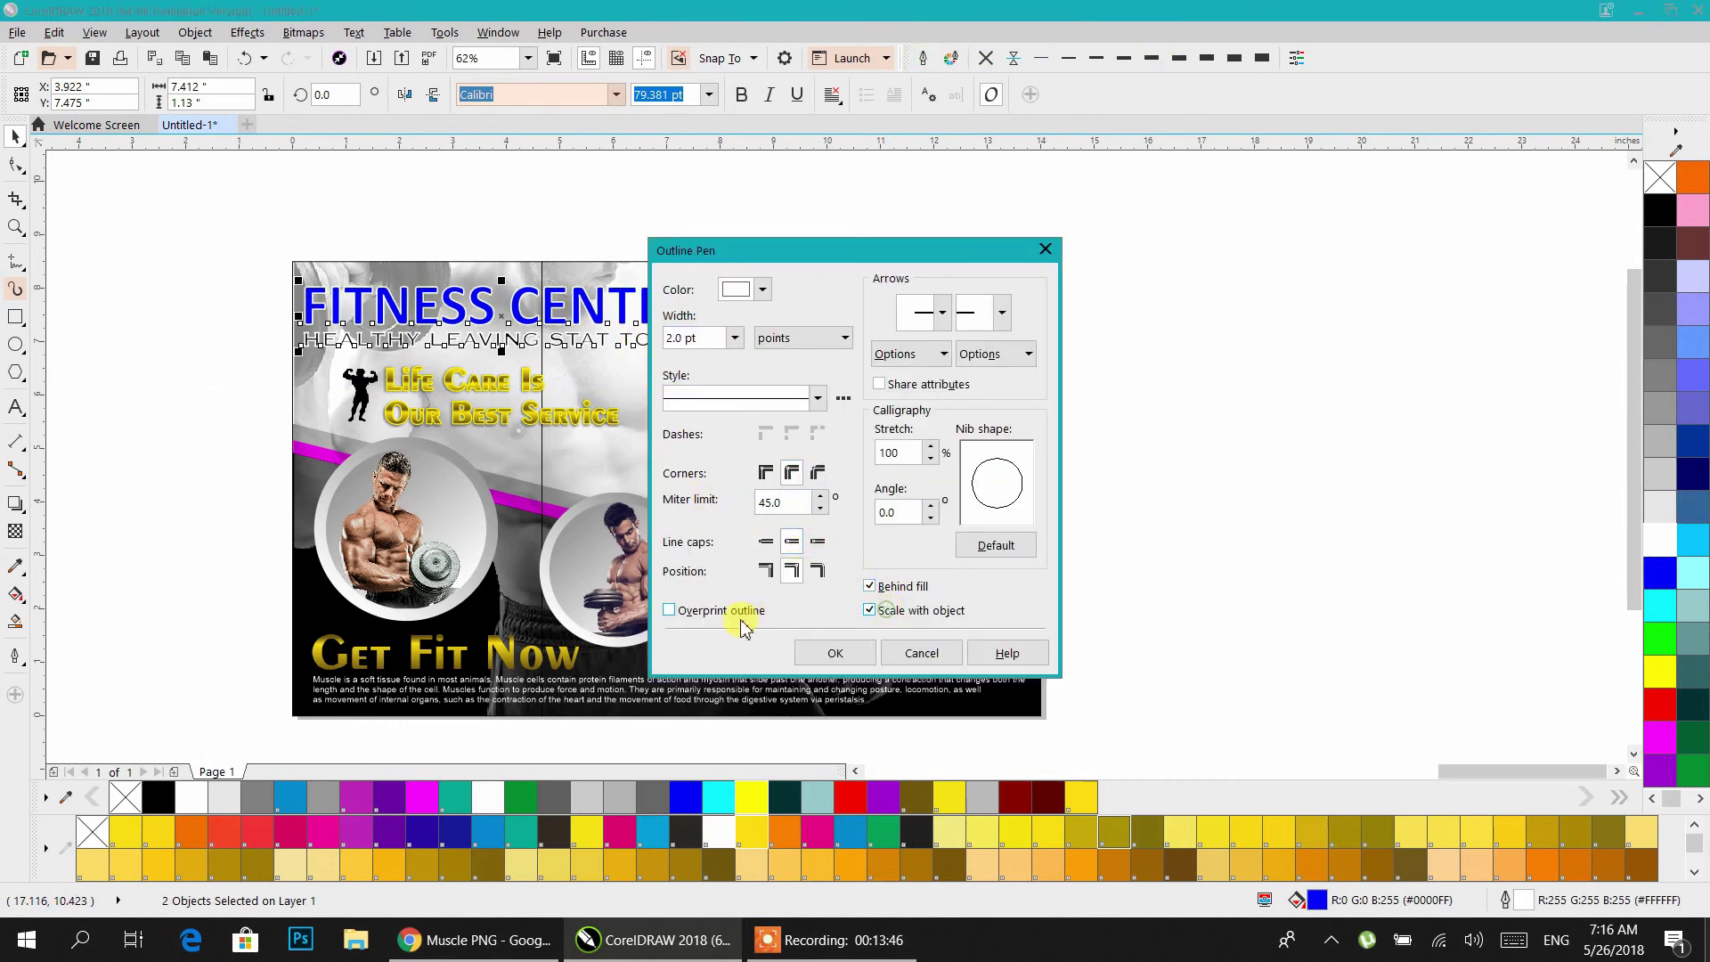
left_click(836, 653)
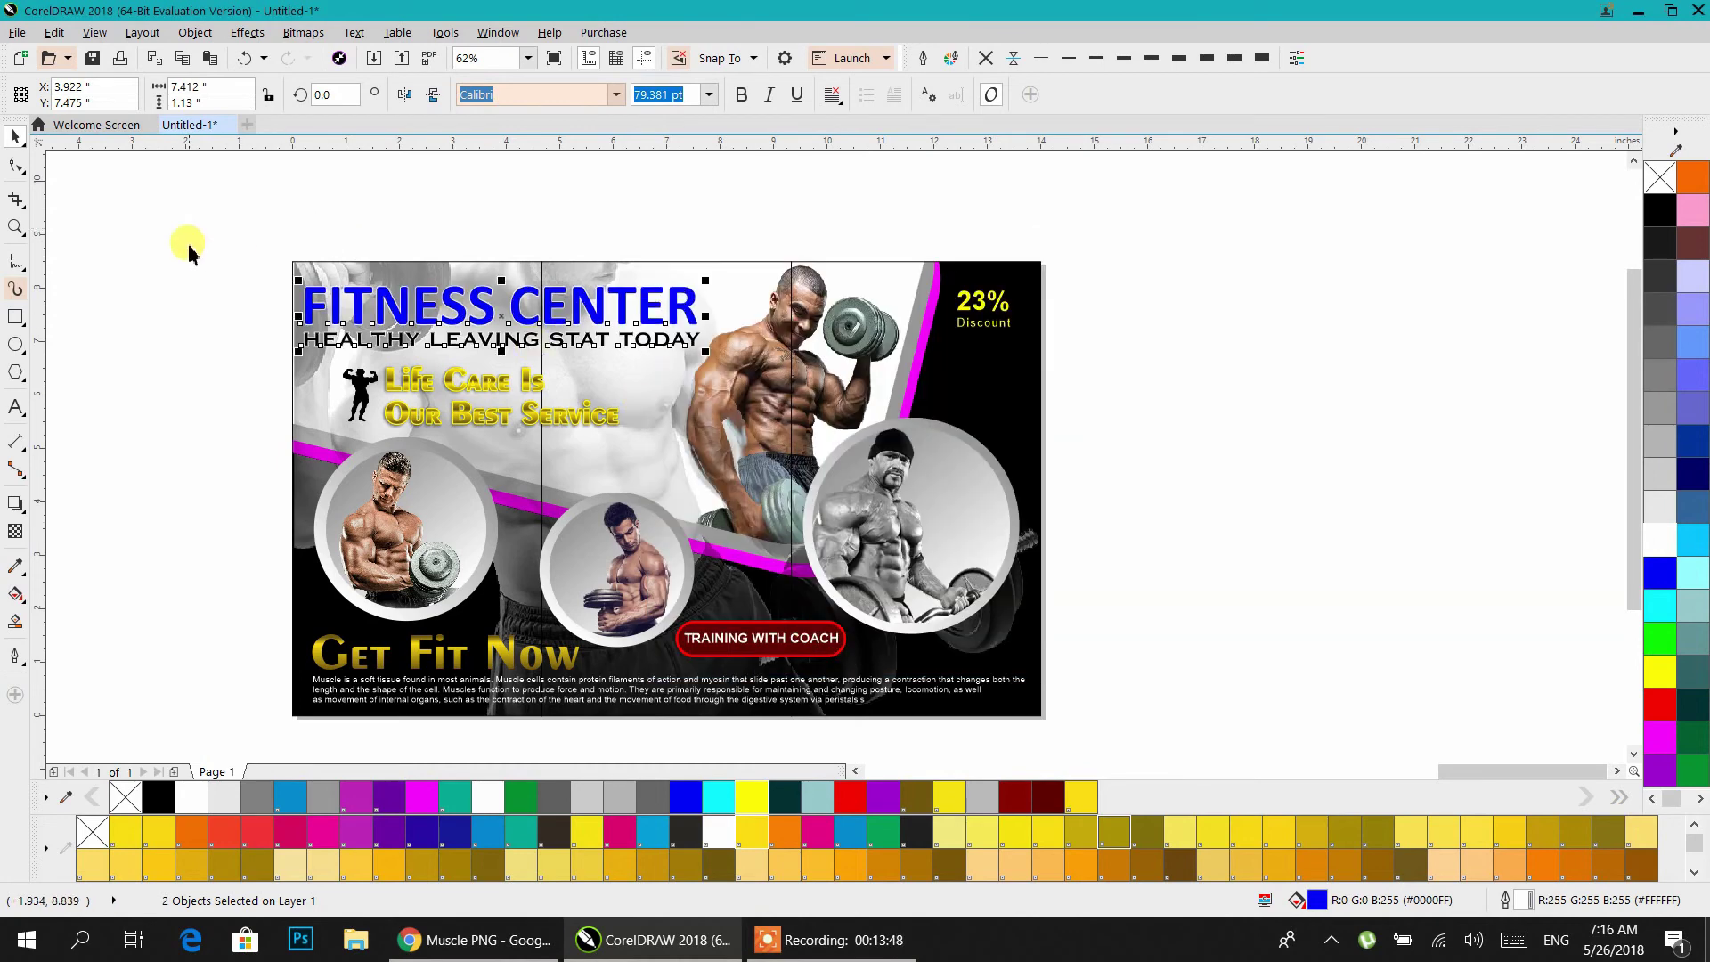
left_click(217, 254)
scroll(508, 346, "up", 3)
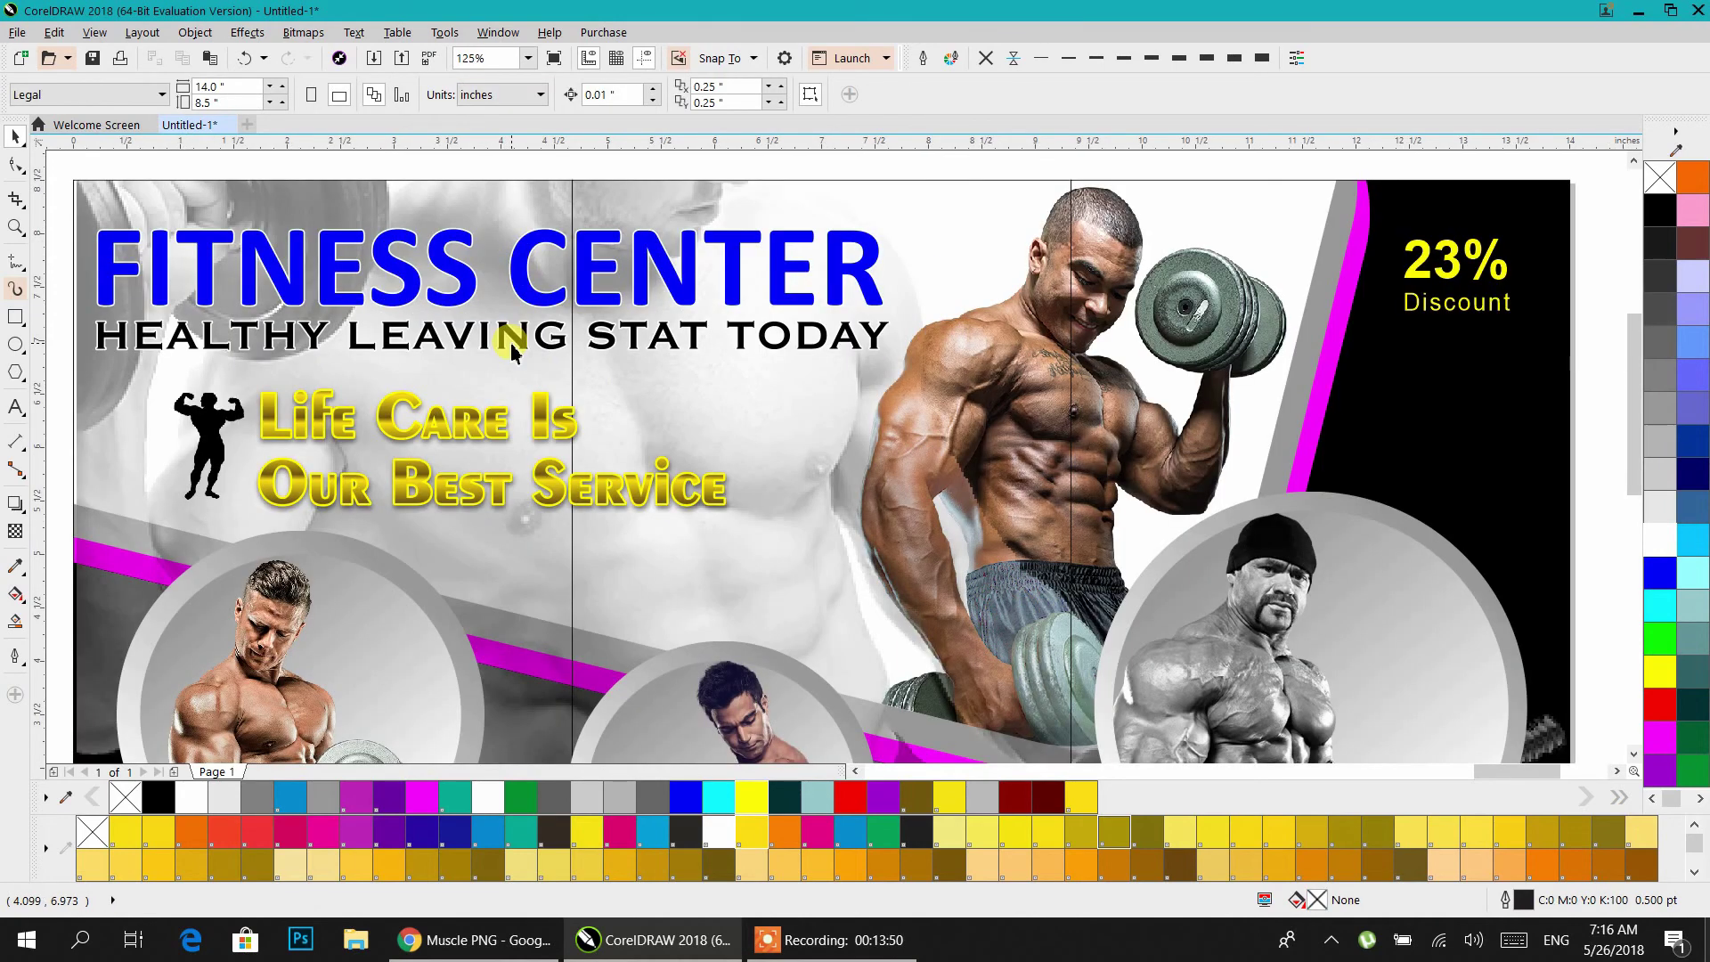
- Move the whole reference flyer from far away to just beside the page, level with the new flyer
scroll(513, 352, "down", 3)
left_click_drag(520, 355, 485, 328)
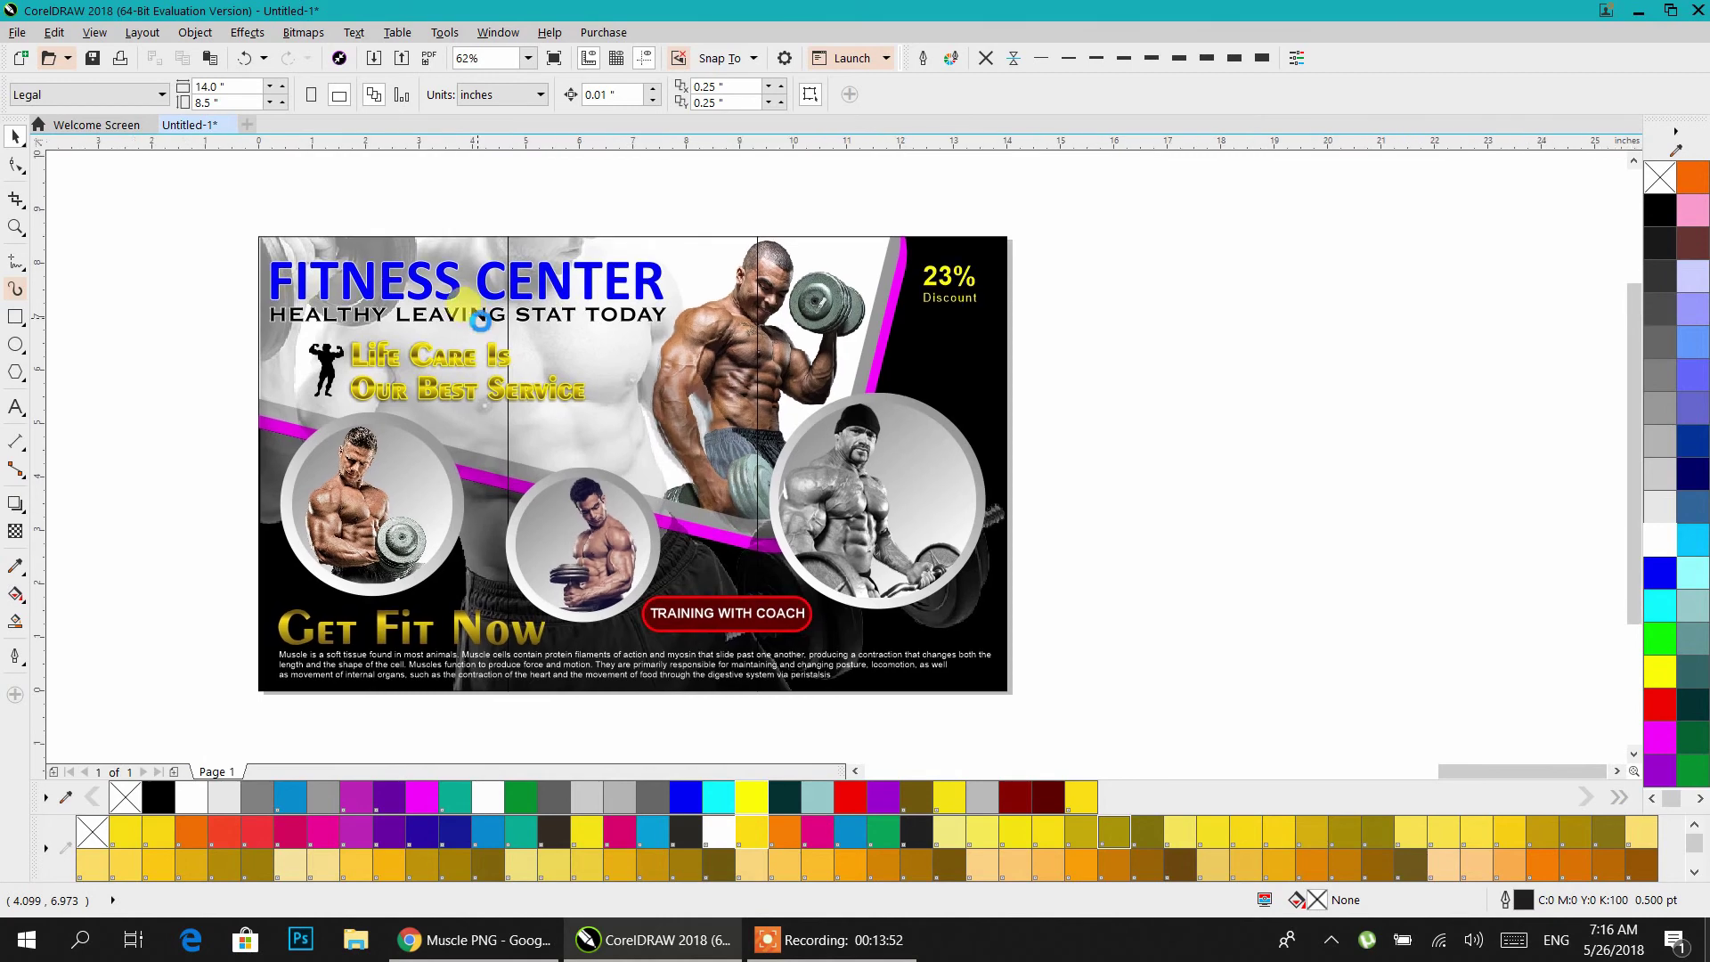
scroll(947, 283, "up", 3)
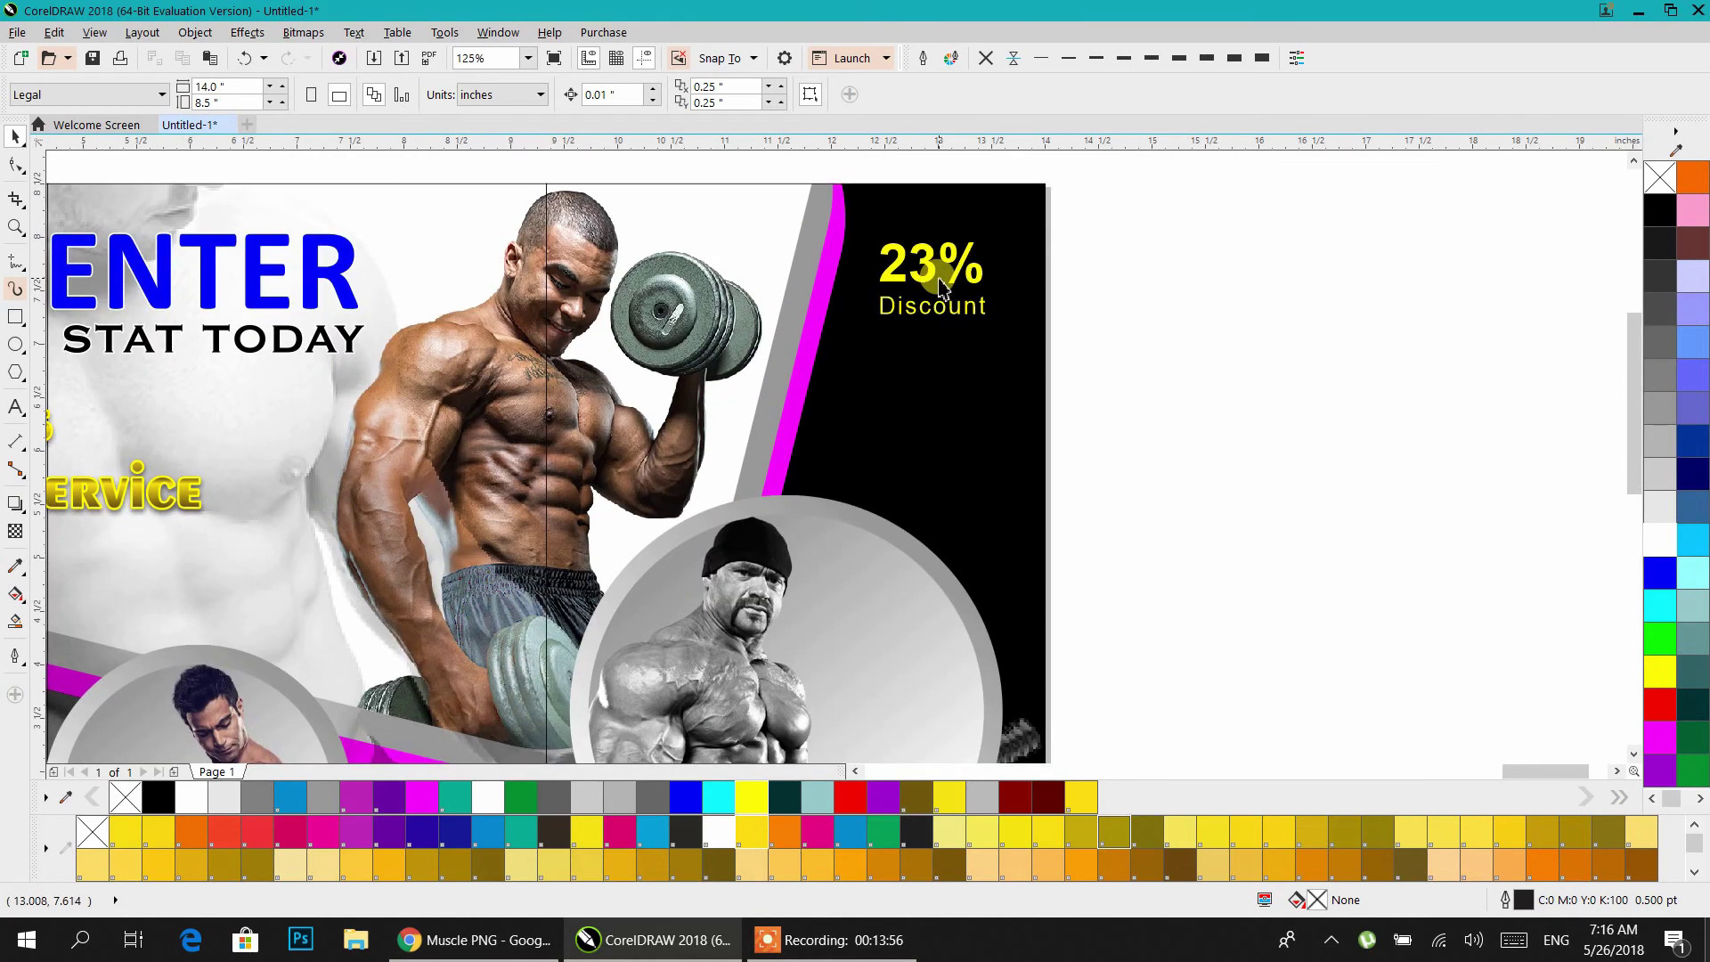
scroll(935, 356, "down", 3)
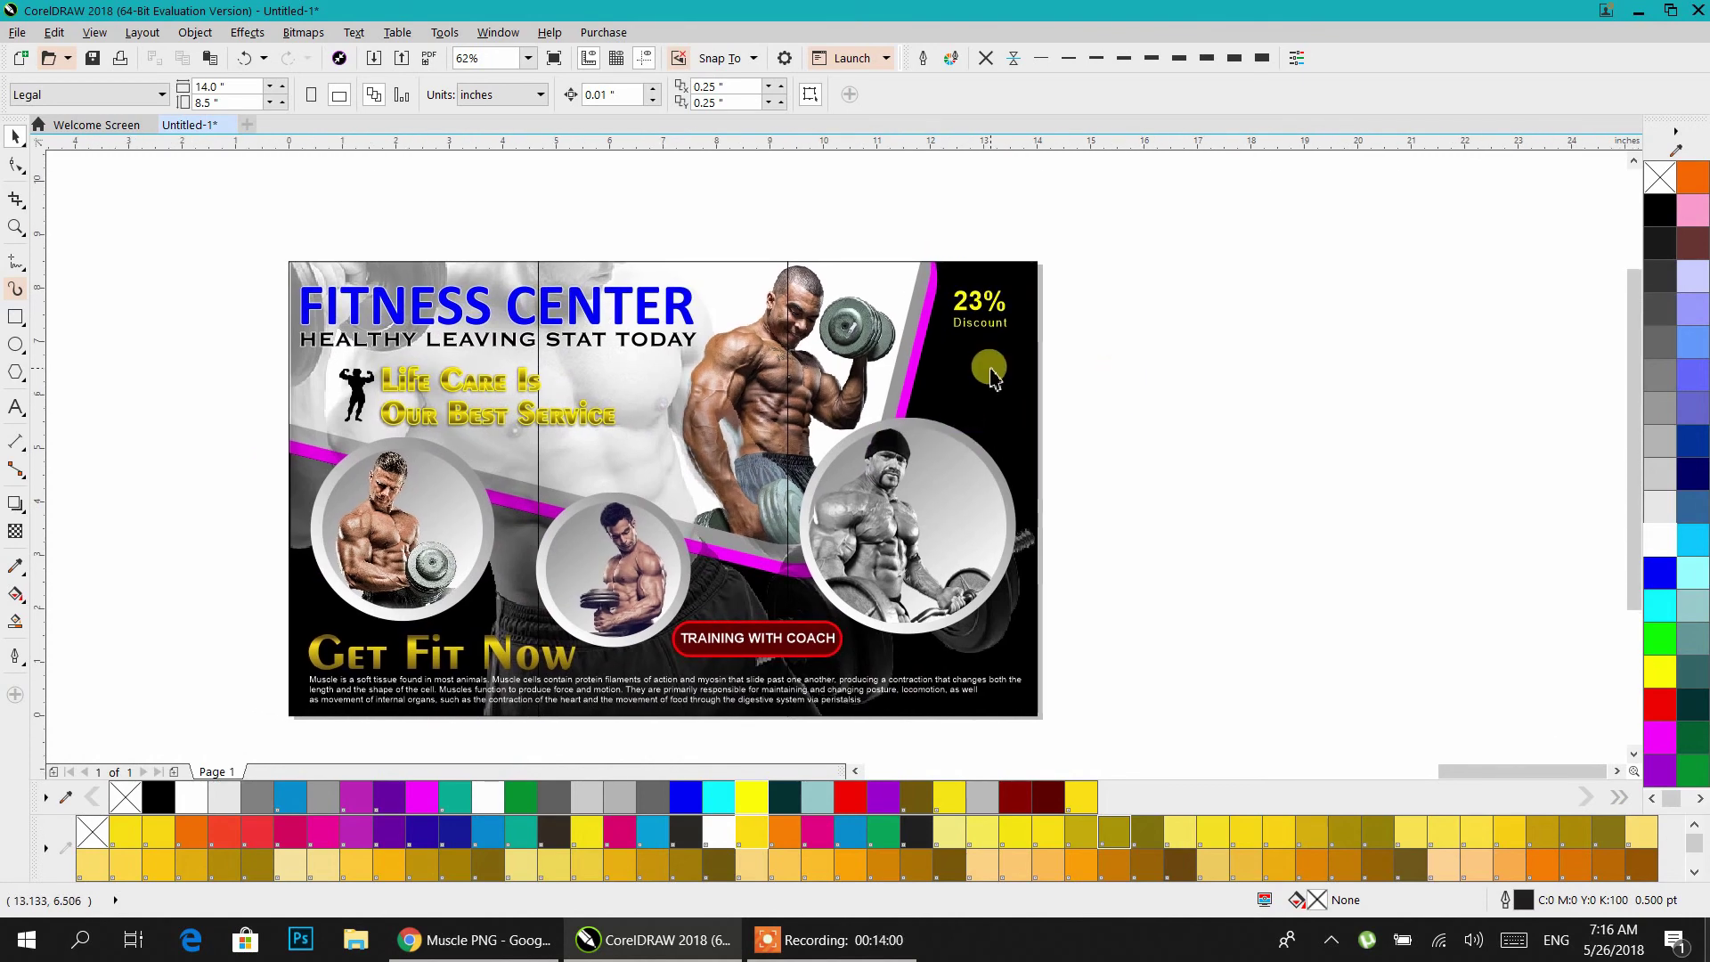
scroll(968, 375, "down", 5)
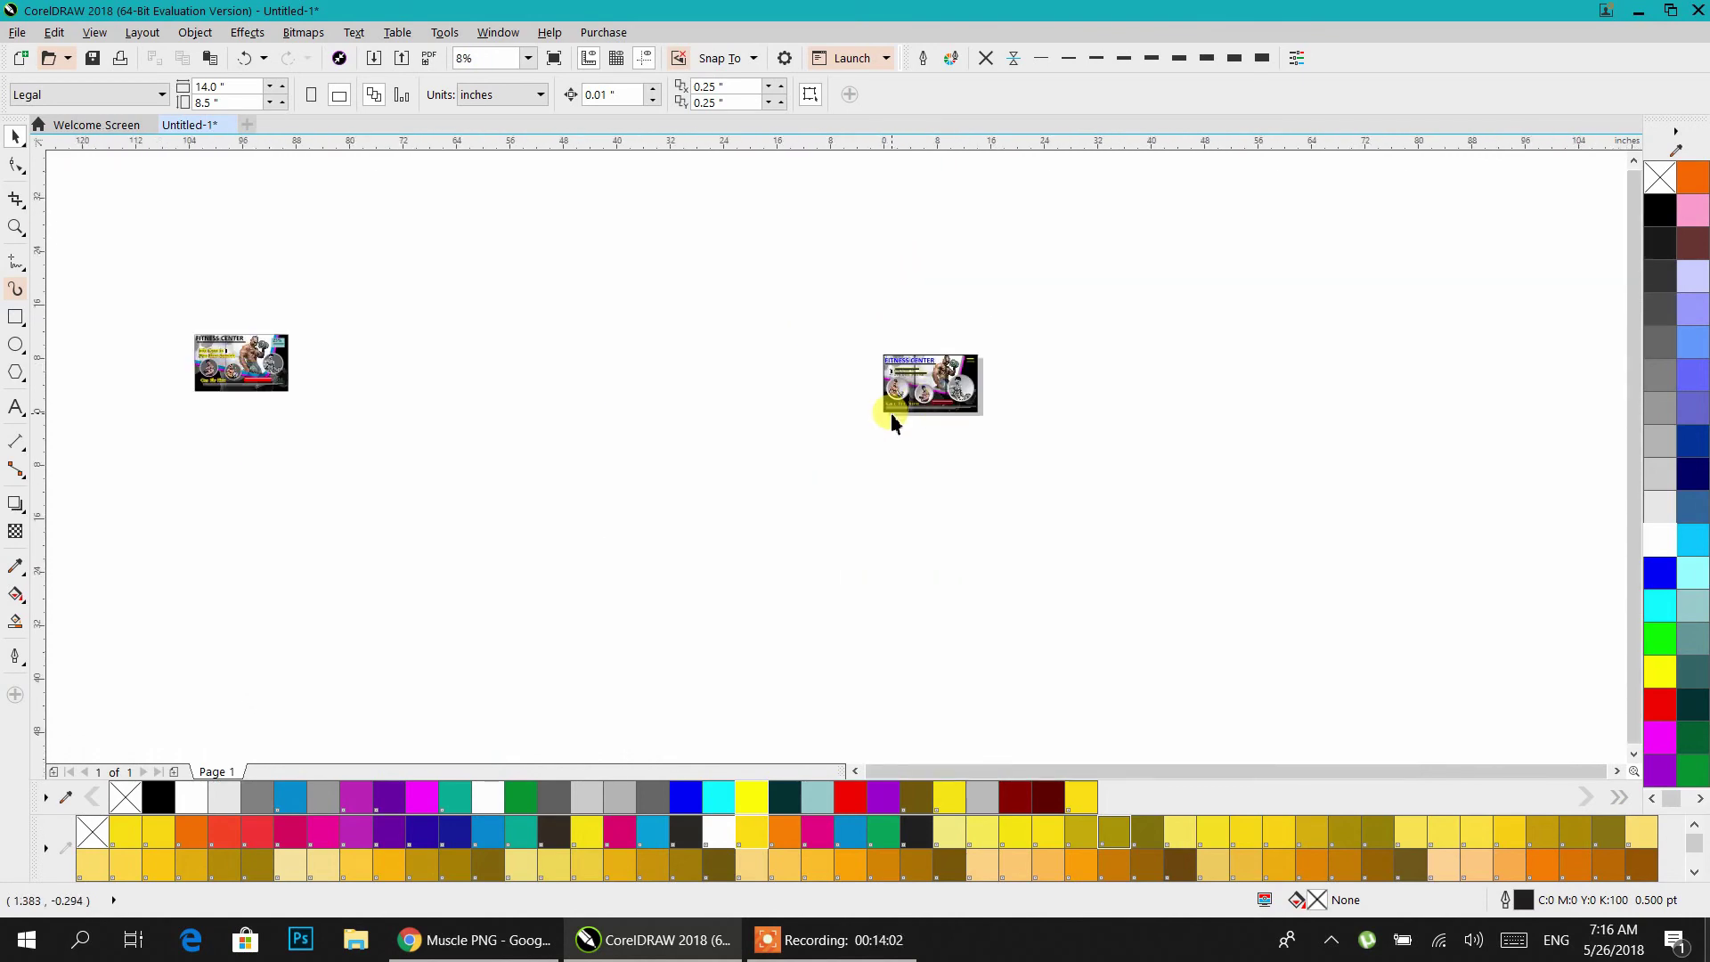
left_click_drag(175, 336, 360, 432)
left_click_drag(262, 376, 829, 378)
left_click_drag(905, 465, 640, 446)
scroll(717, 450, "up", 4)
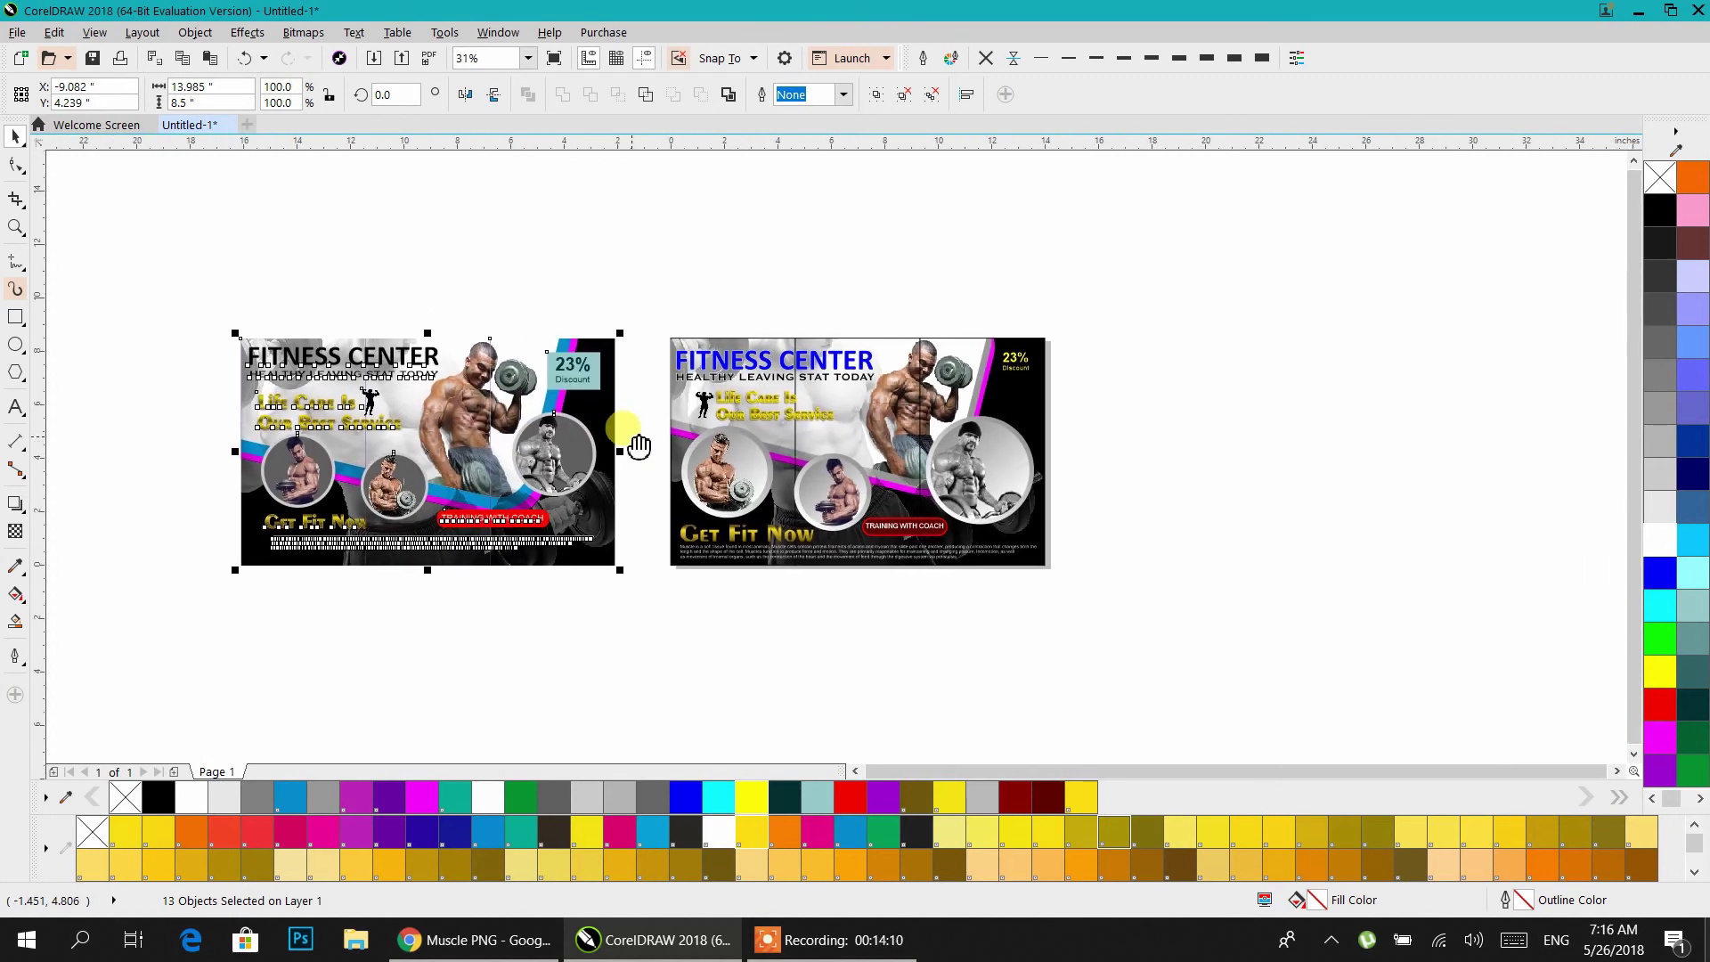
left_click(1115, 456)
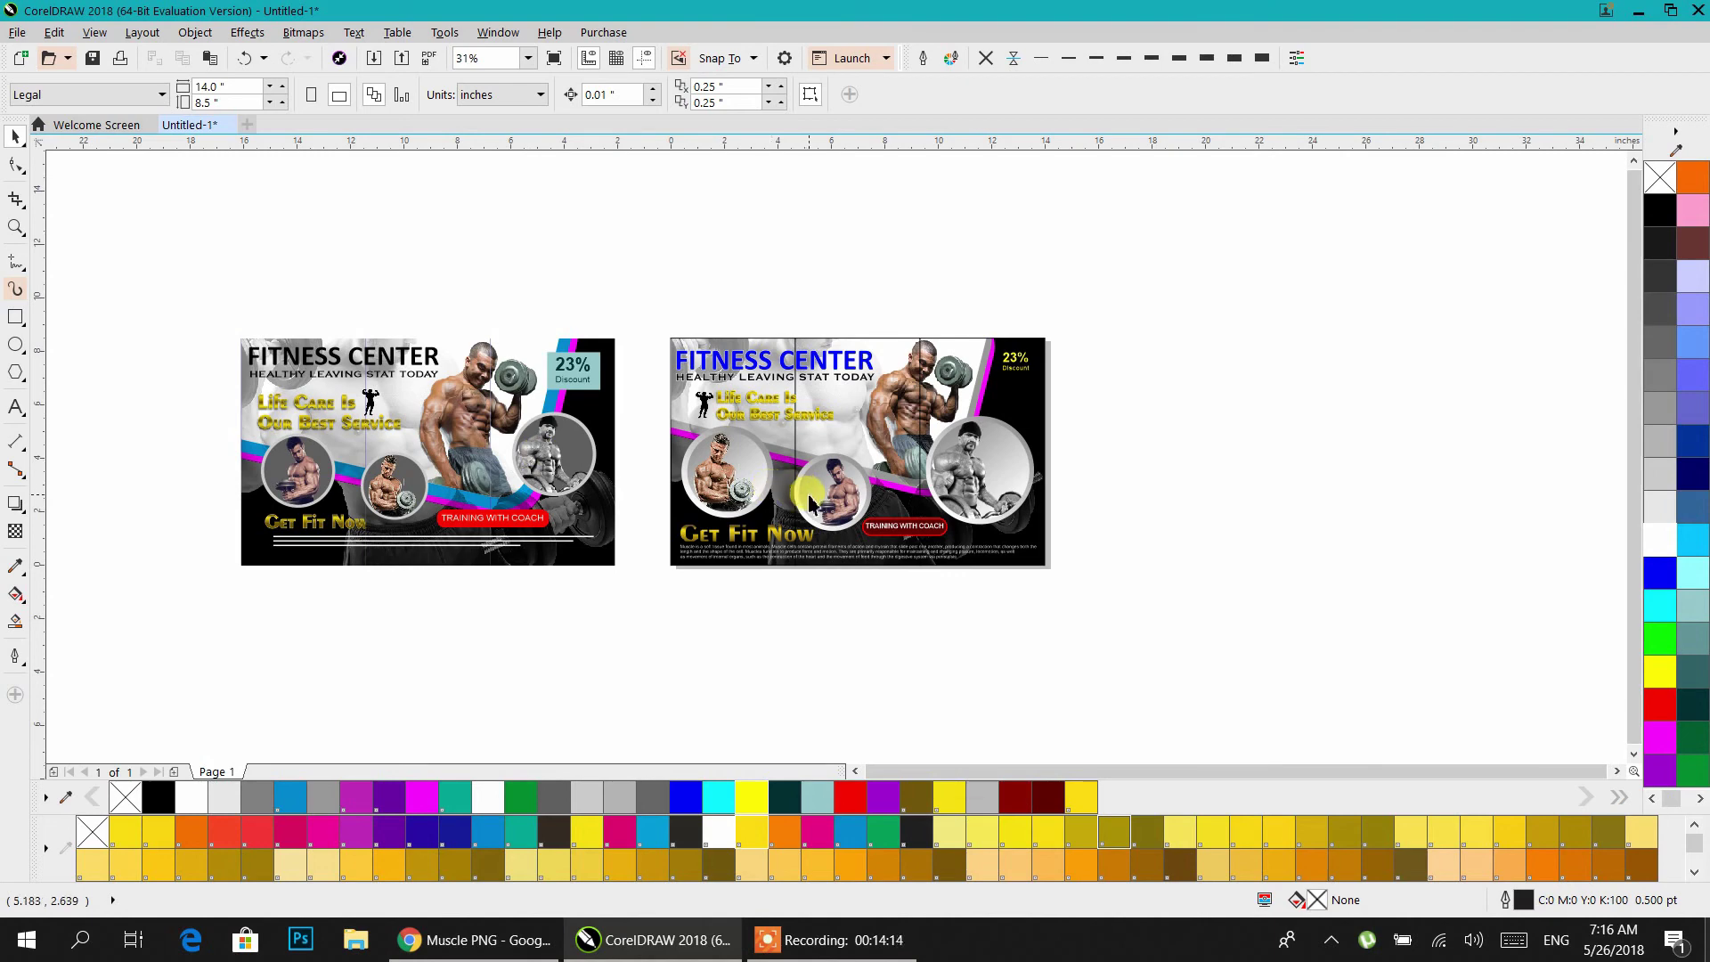
- Draw a rectangle about 1.65 × 1.25 in beside the page, filled light grey #E6E6E6 without an outline
scroll(851, 468, "up", 2)
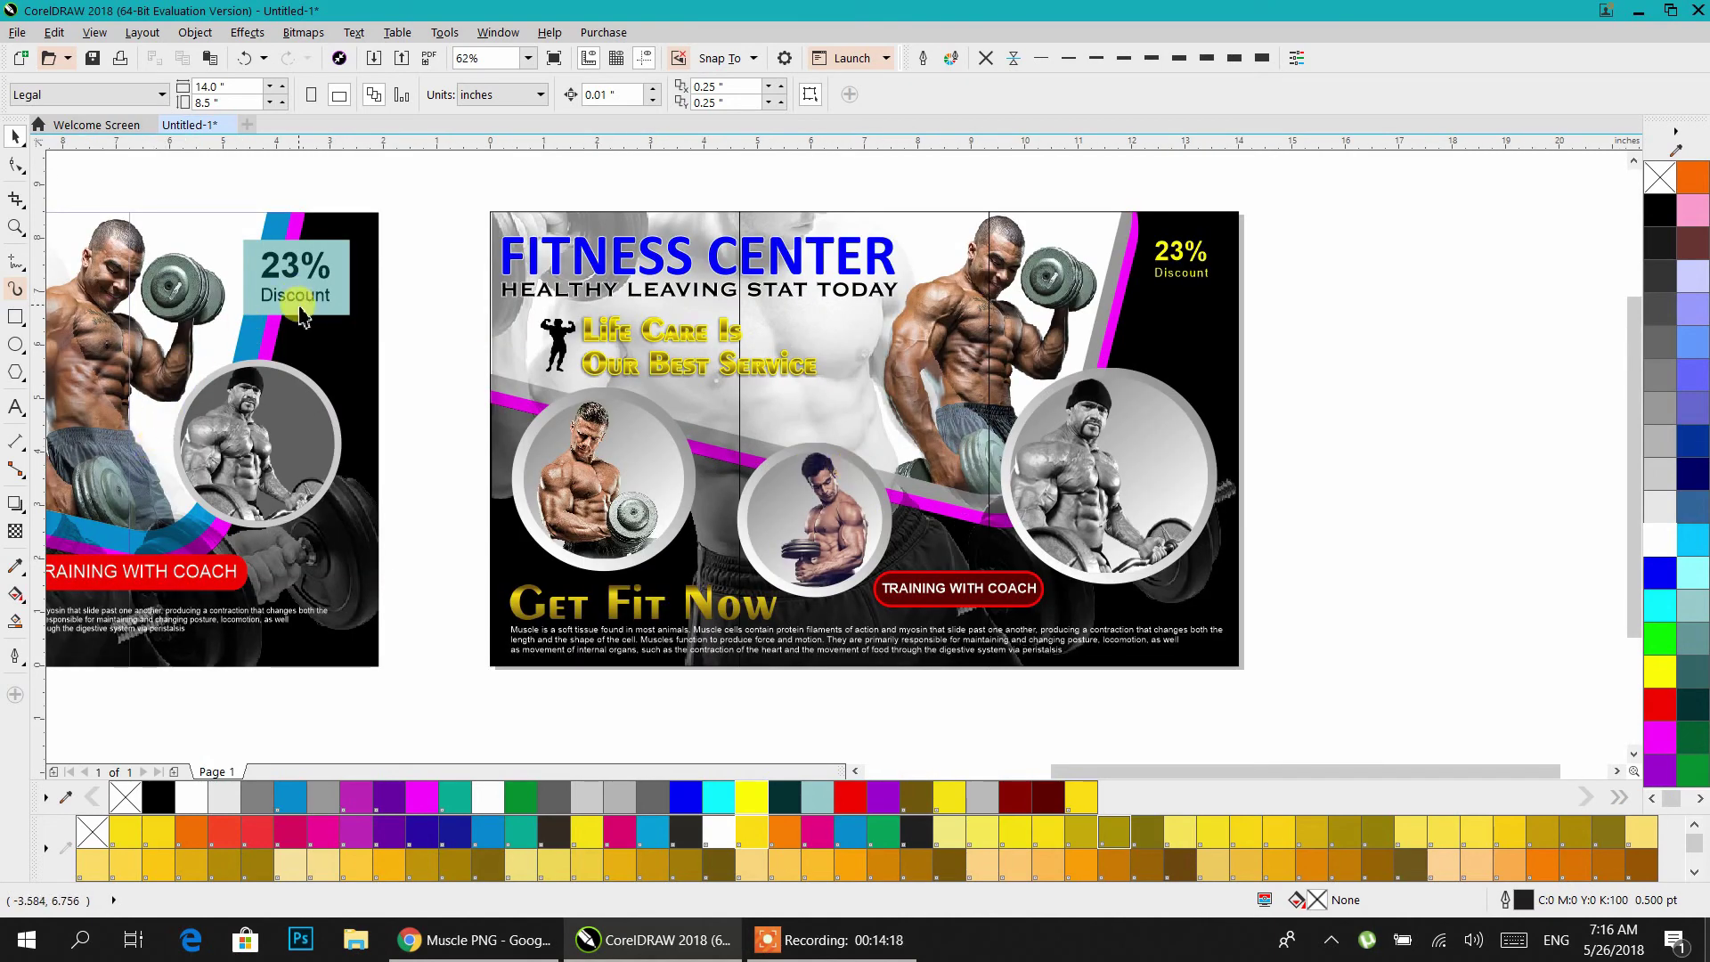
mouse_move(1304, 274)
left_mouse_down()
mouse_move(1394, 323)
mouse_move(1391, 340)
left_mouse_up()
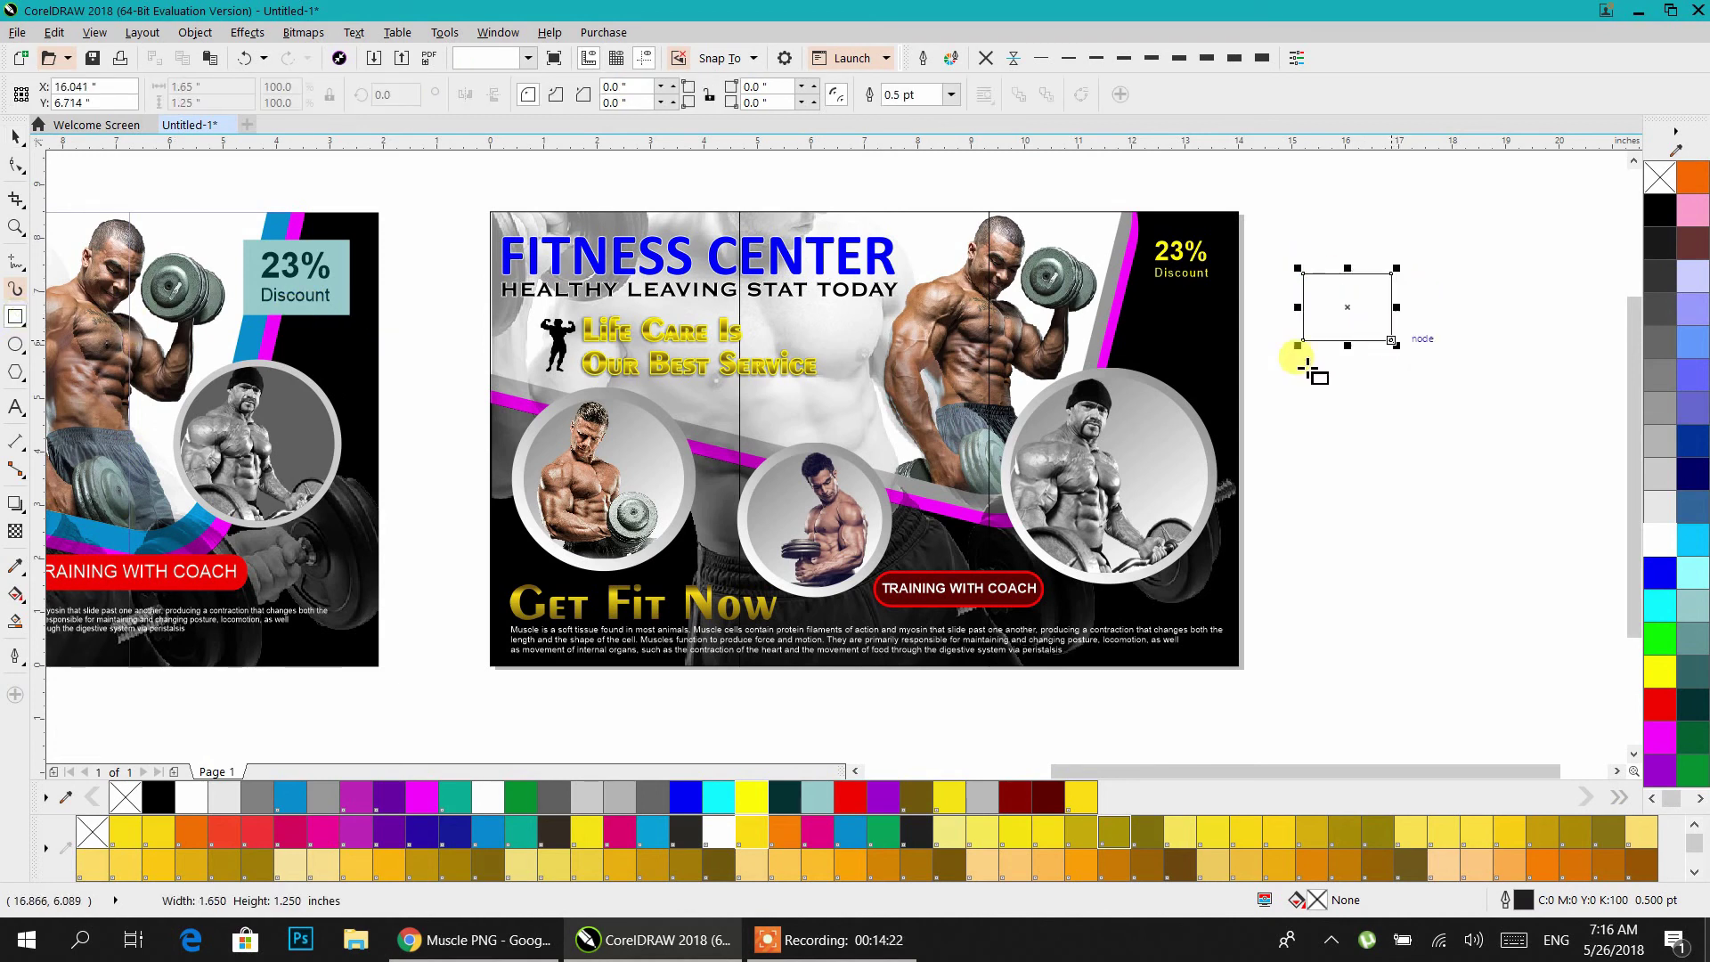
left_click(16, 134)
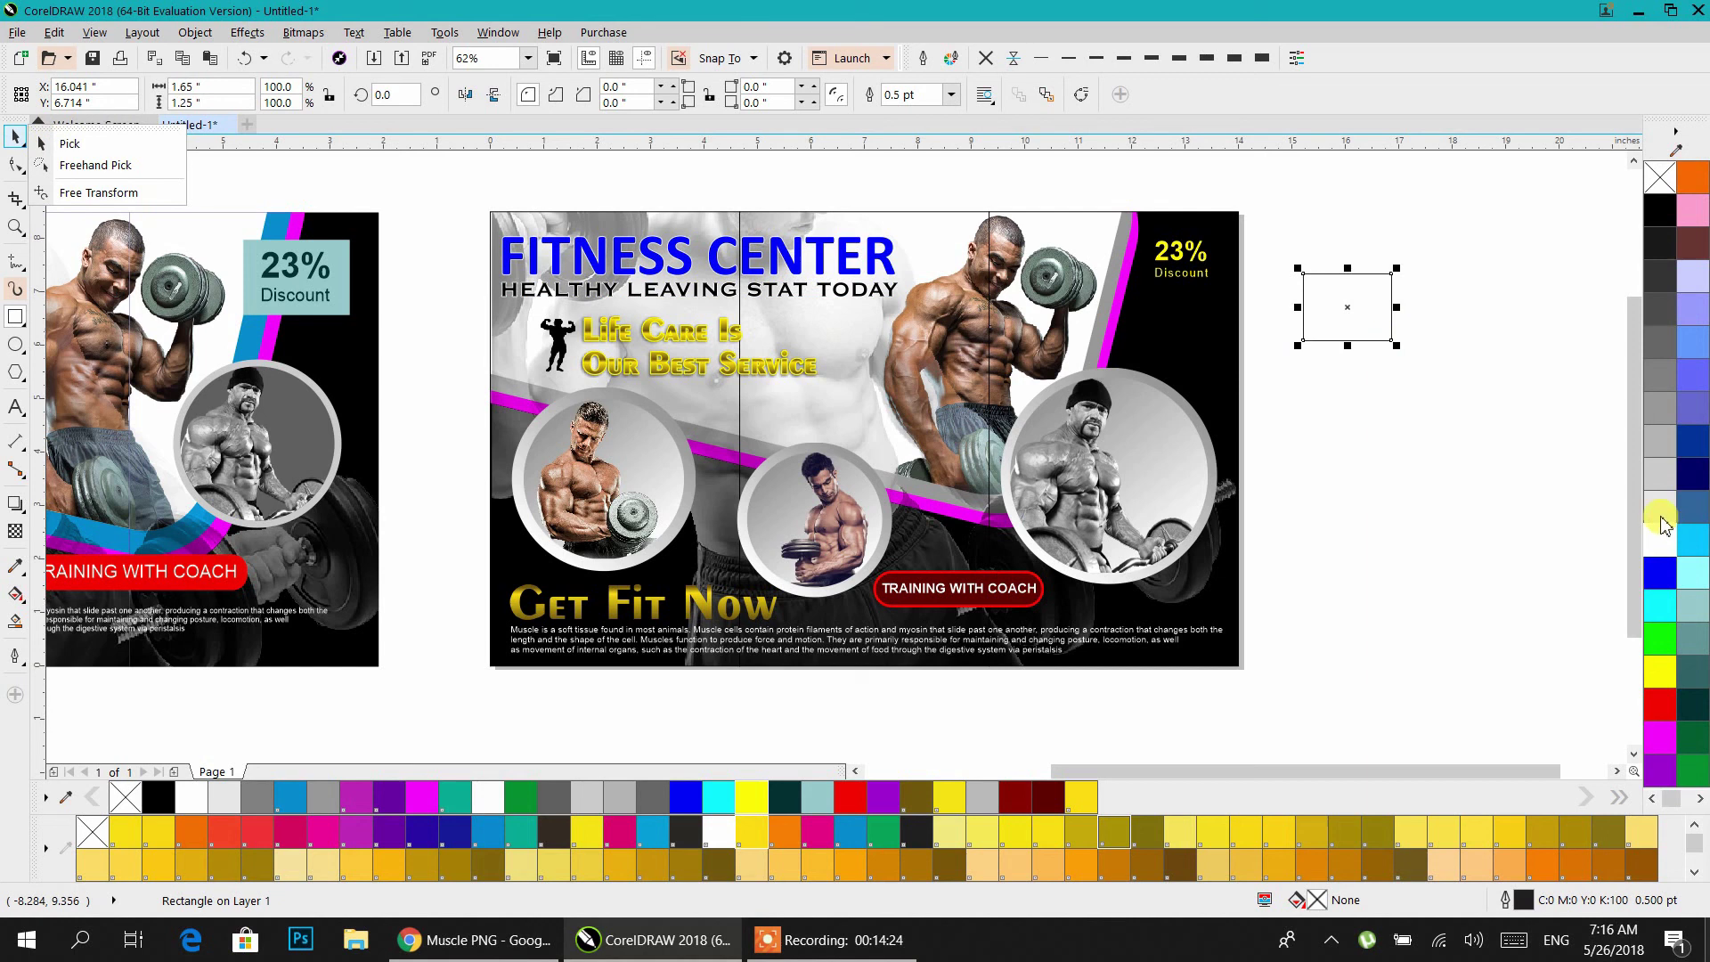
left_click(1661, 517)
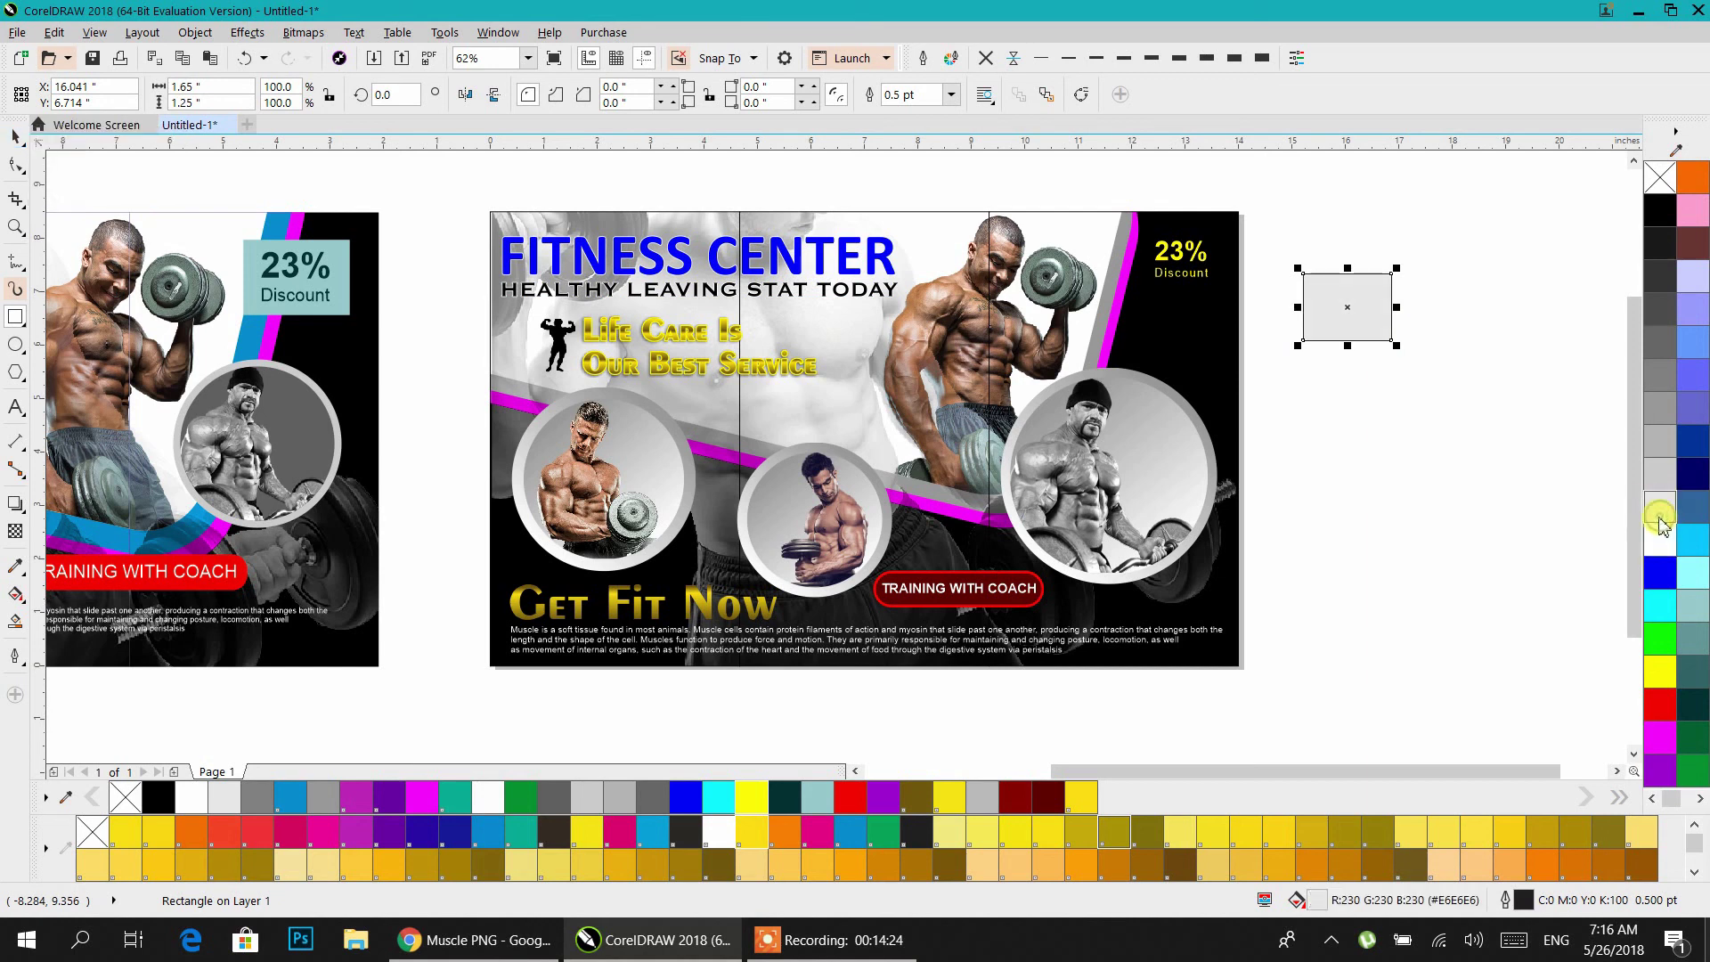
left_click(986, 58)
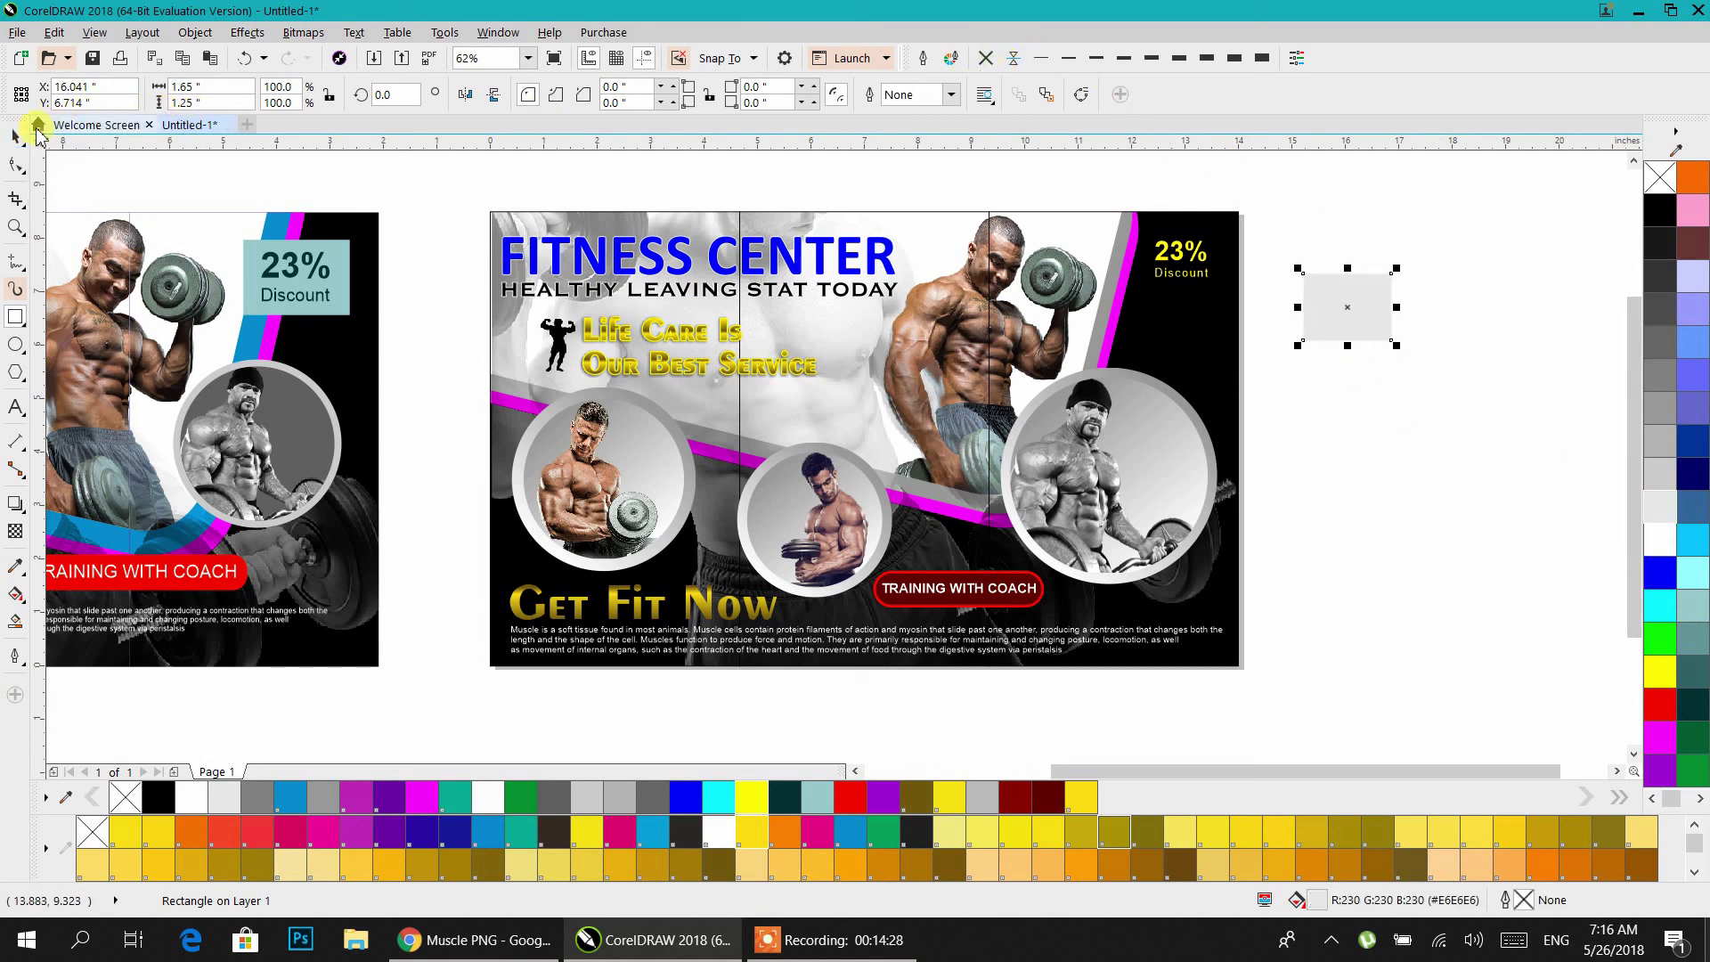
- Centre the grey rectangle on the 23% Discount text, behind it, and fill the text black
left_click(1190, 284, "shift")
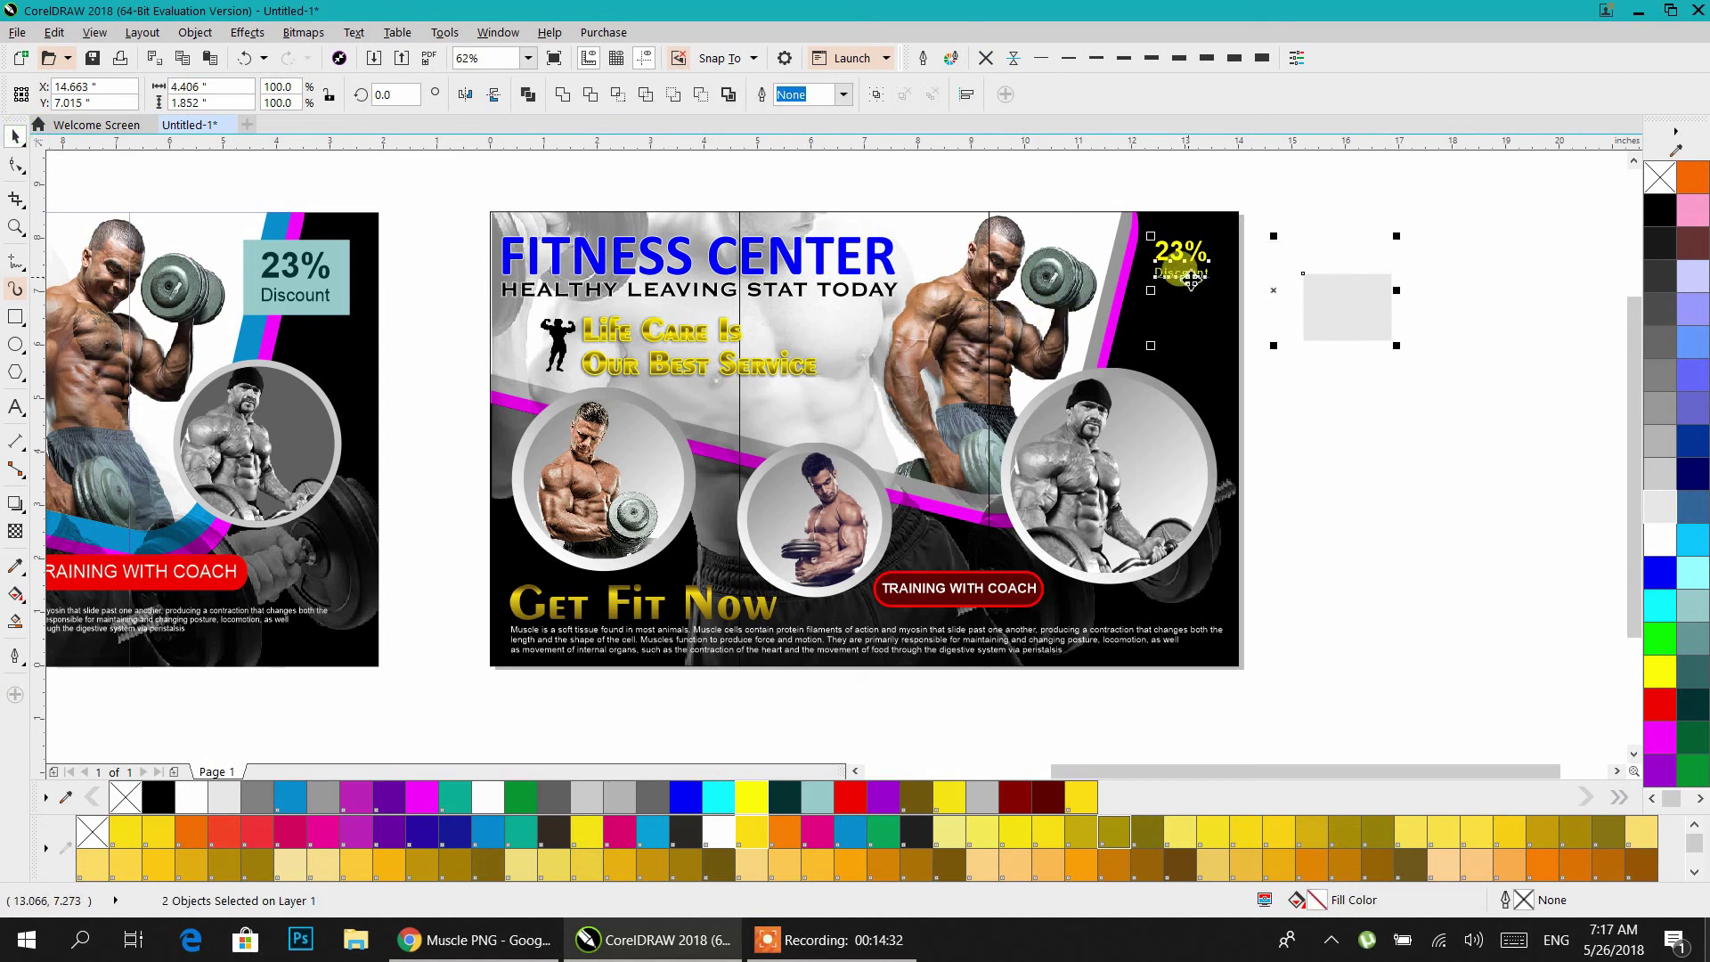
key("c")
key("e")
left_click_drag(1291, 199, 1145, 325)
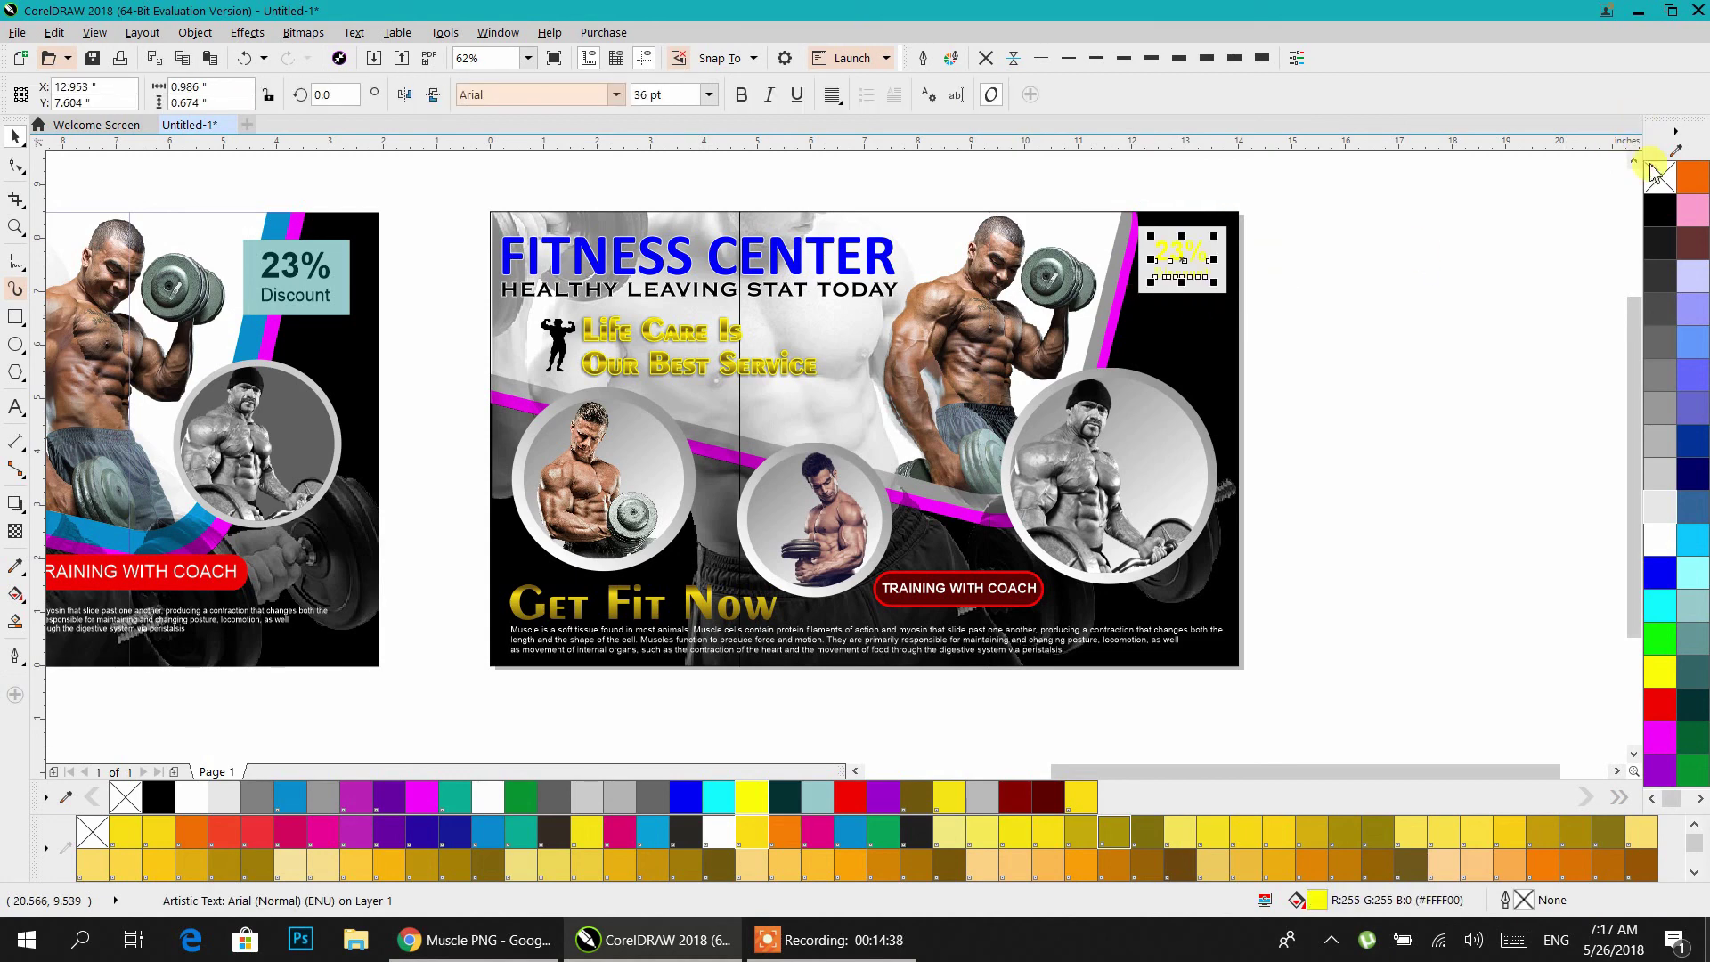
left_click(1660, 210)
- Nudge the 23% Discount text and its rectangle together left and down to about X 12.683, Y 7.384 in
left_click_drag(1322, 164, 1109, 325)
key("Left")
key("Left")
key("Left")
key("Left")
key("Left")
key("Left")
key("Left")
key("Left")
key("Left")
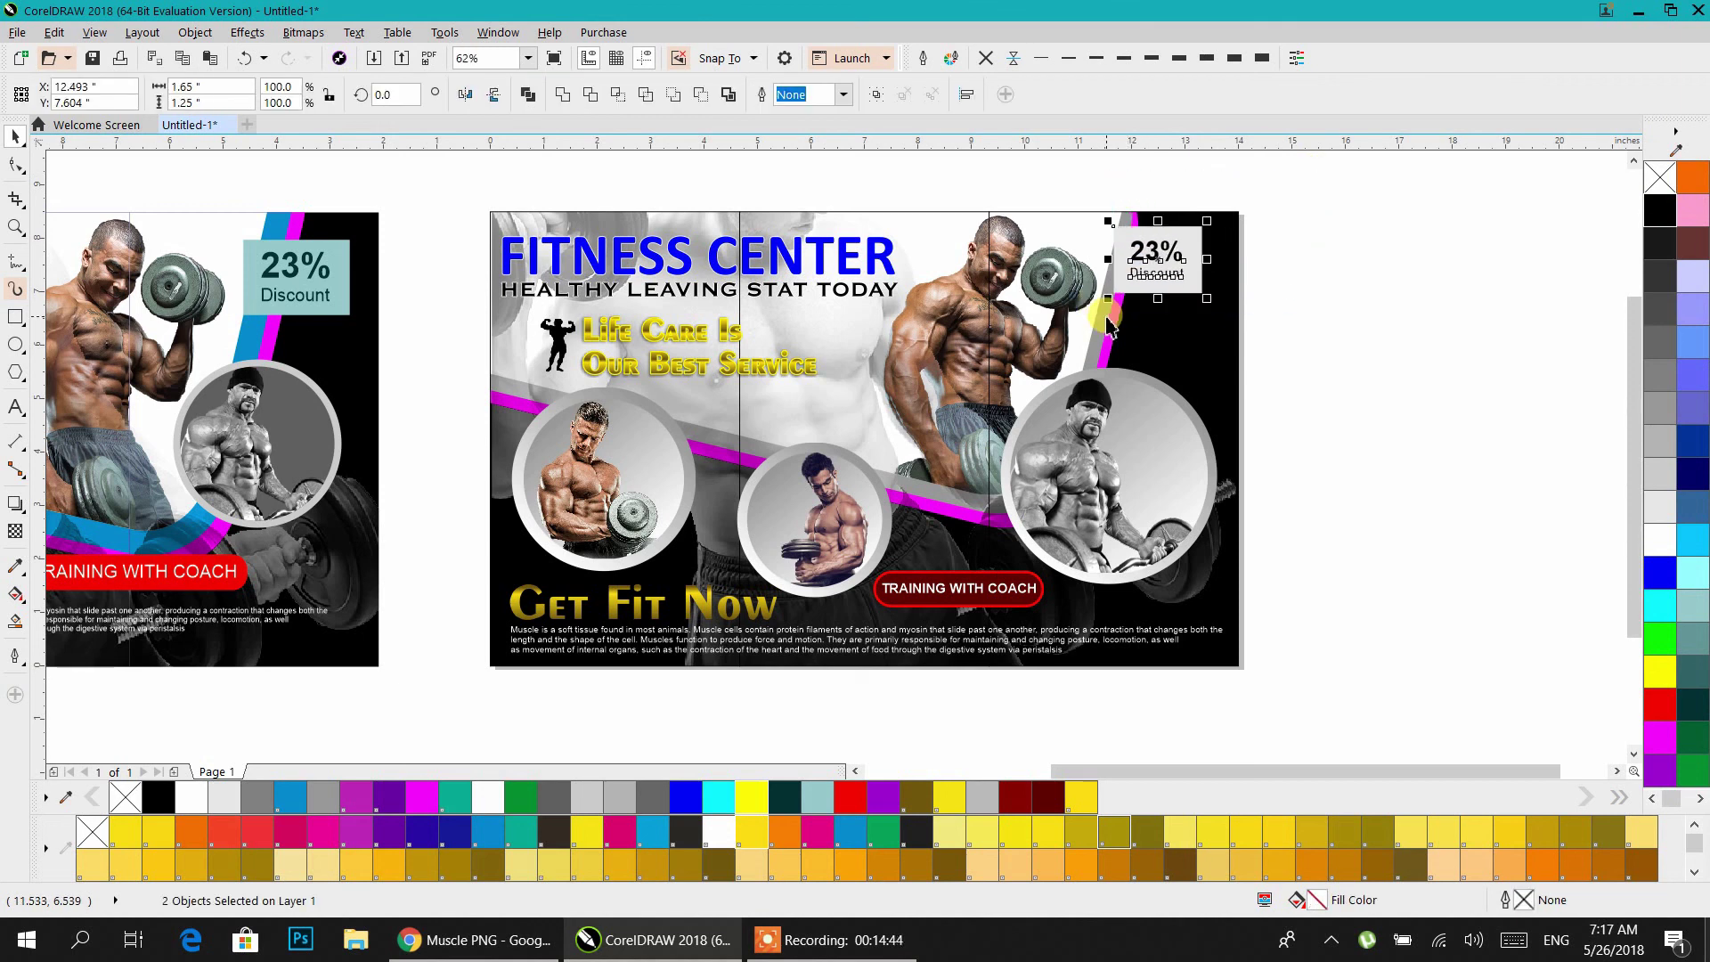
key("Down")
key("Down")
key("Down")
key("Down")
key("Down")
key("Down")
key("Down")
key("Down")
key("Down")
key("Right")
key("Right")
key("Right")
key("Right")
key("Right")
key("Right")
key("Right")
key("Right")
key("Right")
key("Right")
key("Right")
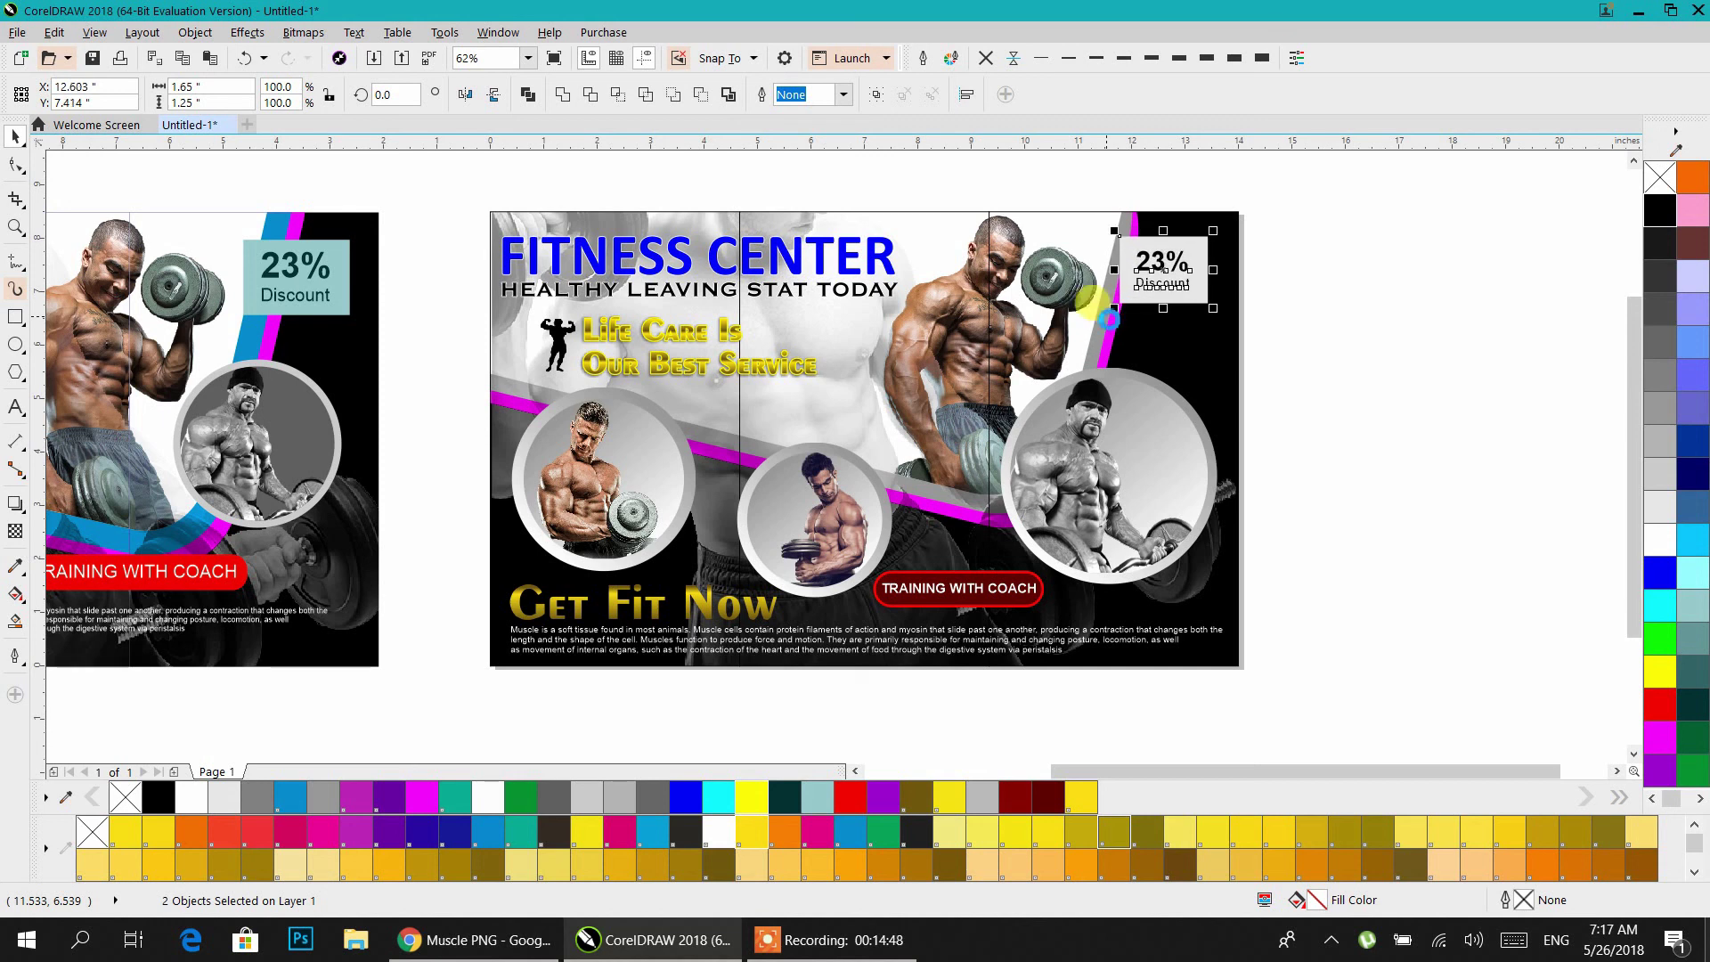
key("Down")
key("Right")
key("Right")
key("Right")
key("Right")
key("Down")
key("Down")
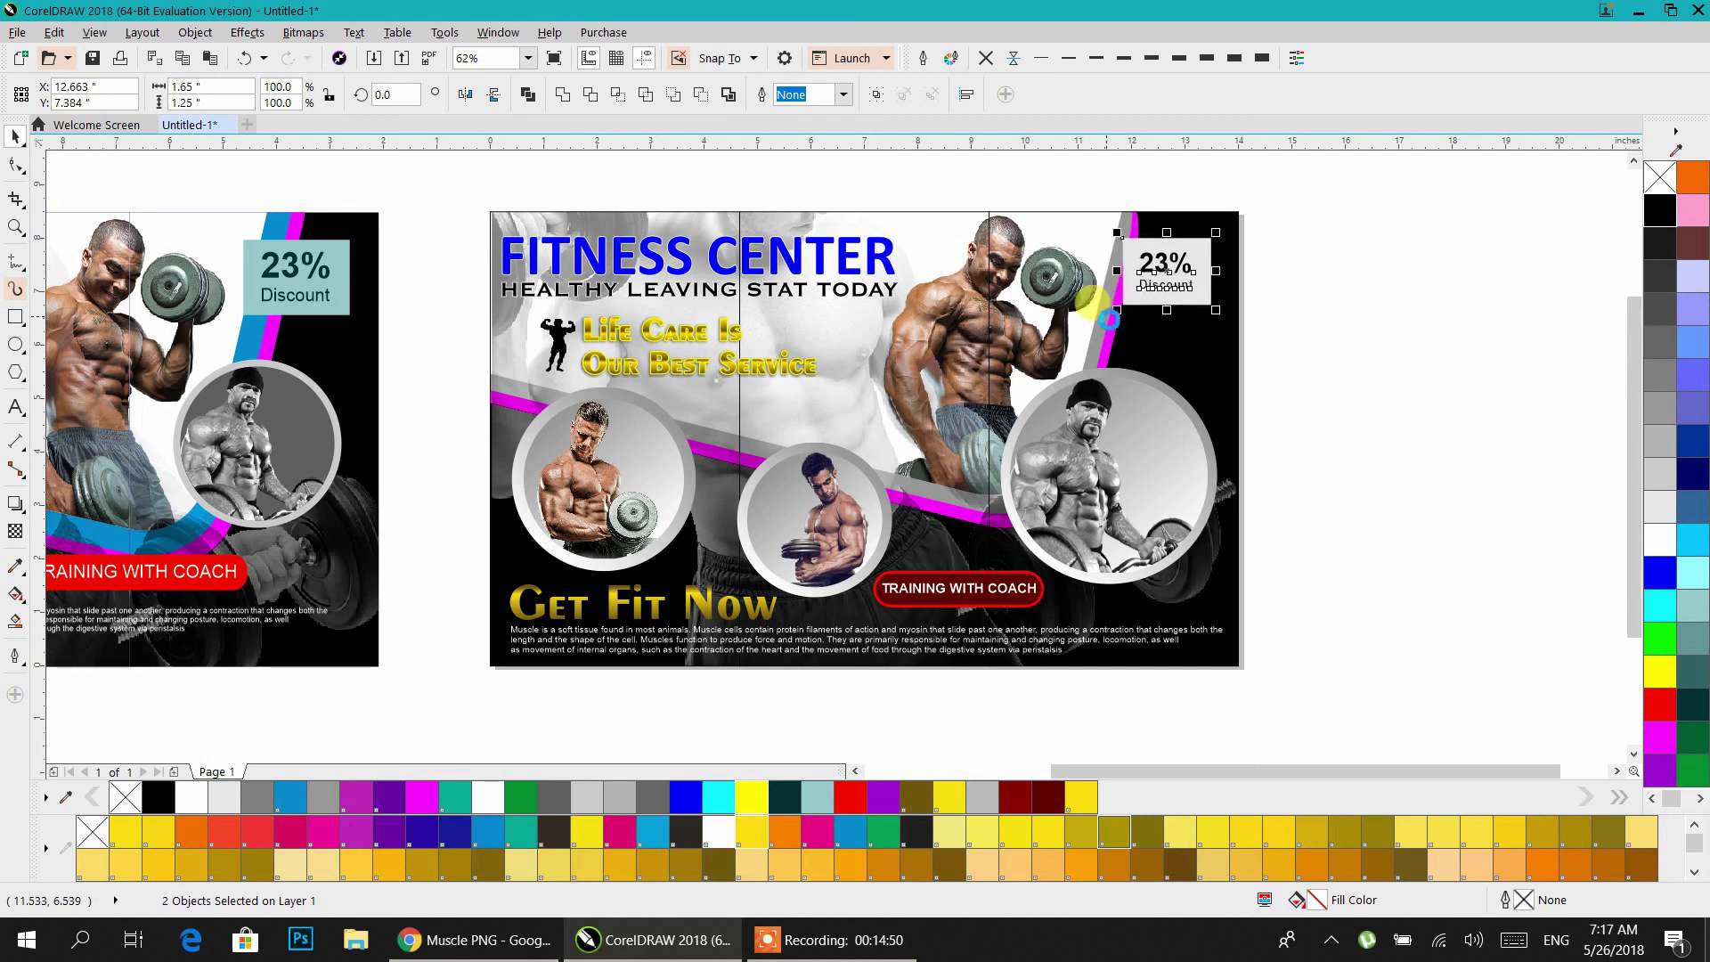
left_click(1369, 380)
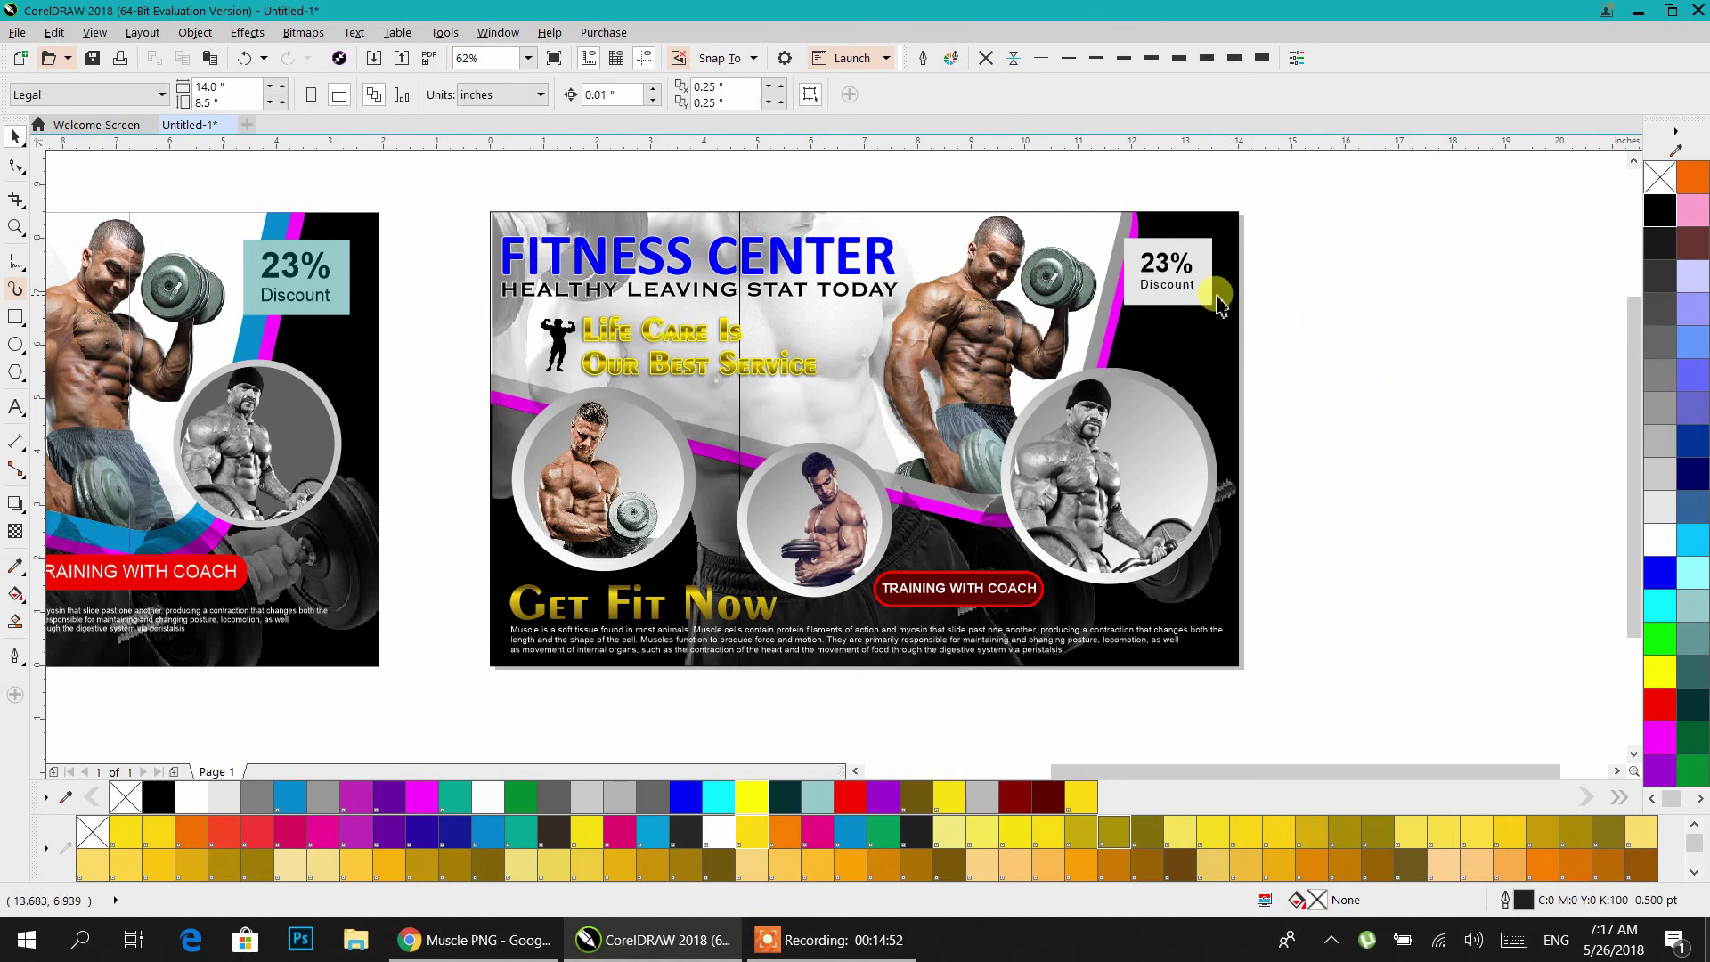
- Recolour the rectangle behind 23% Discount from the palette, settling on a light violet-blue fill
left_click(1210, 285)
left_click(1692, 575)
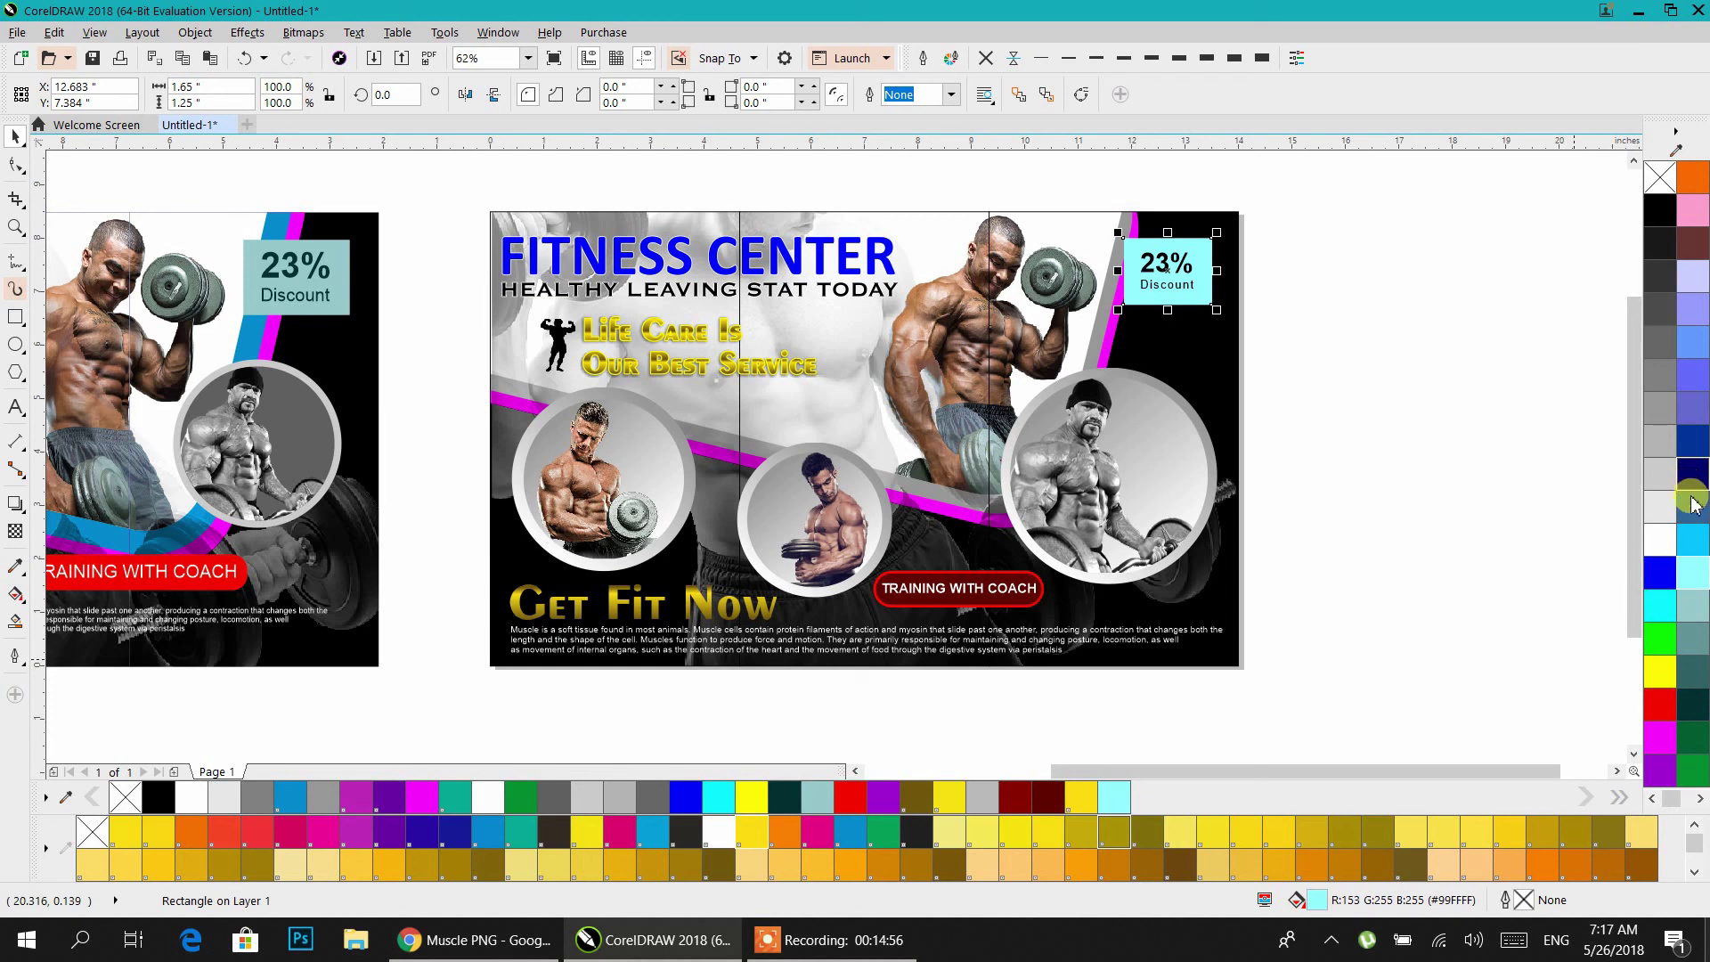
left_click(1695, 411)
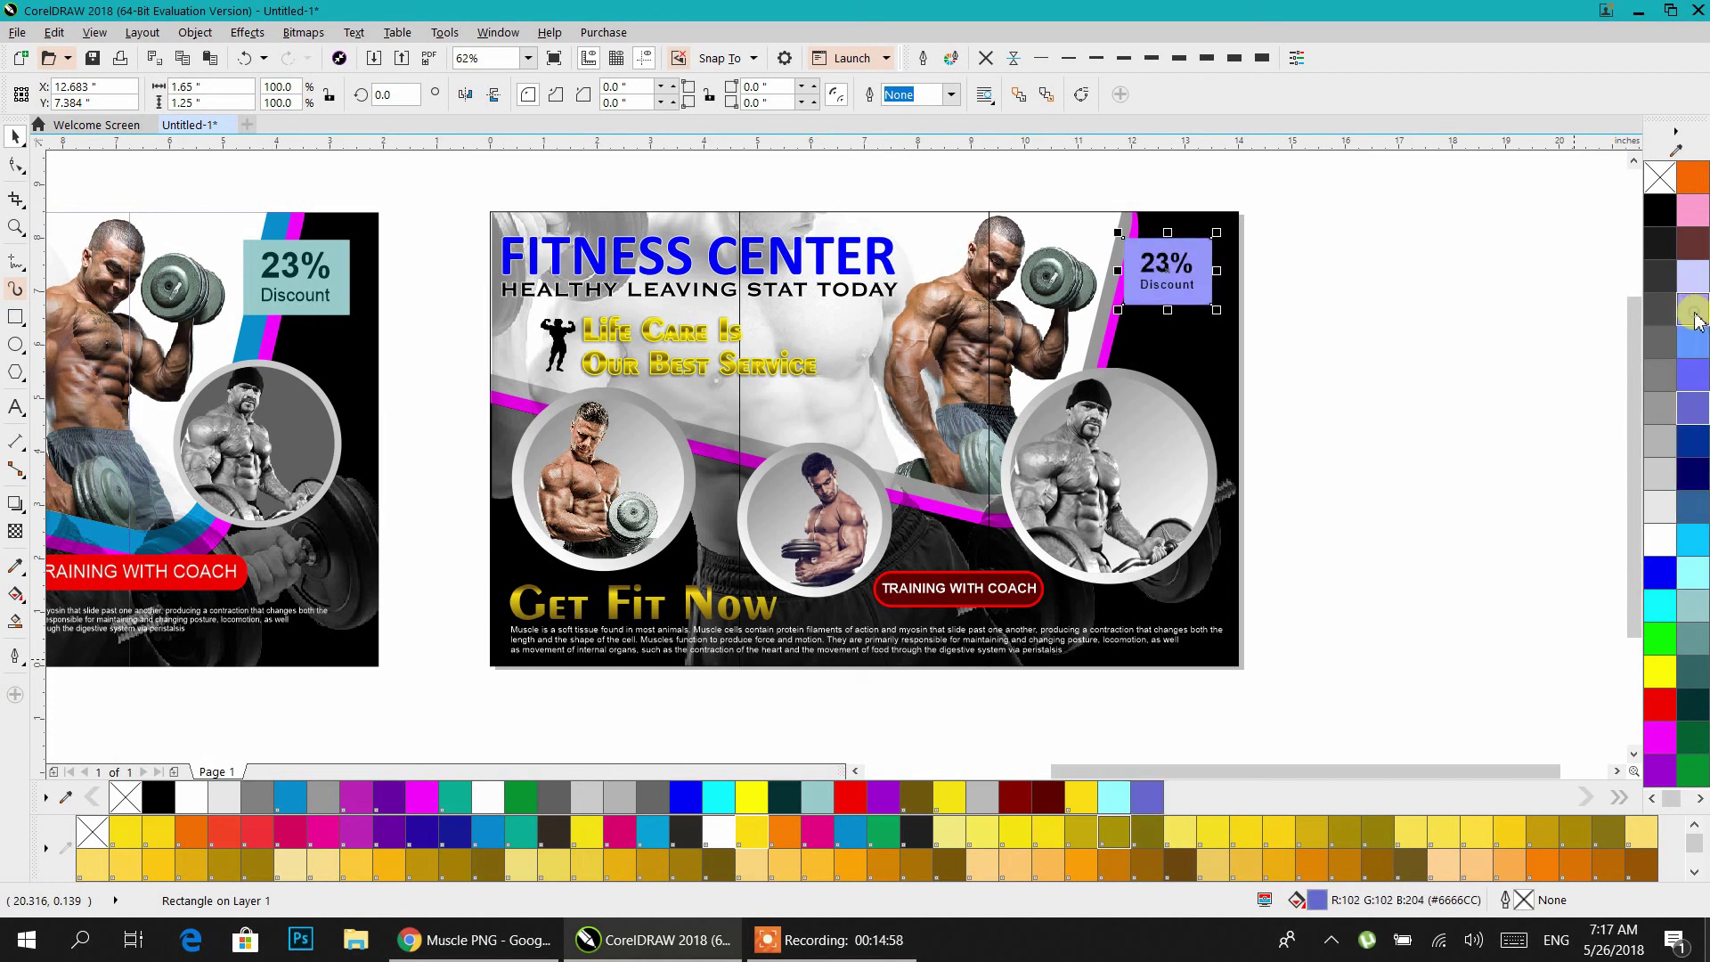
left_click(1695, 314)
left_click(1410, 274)
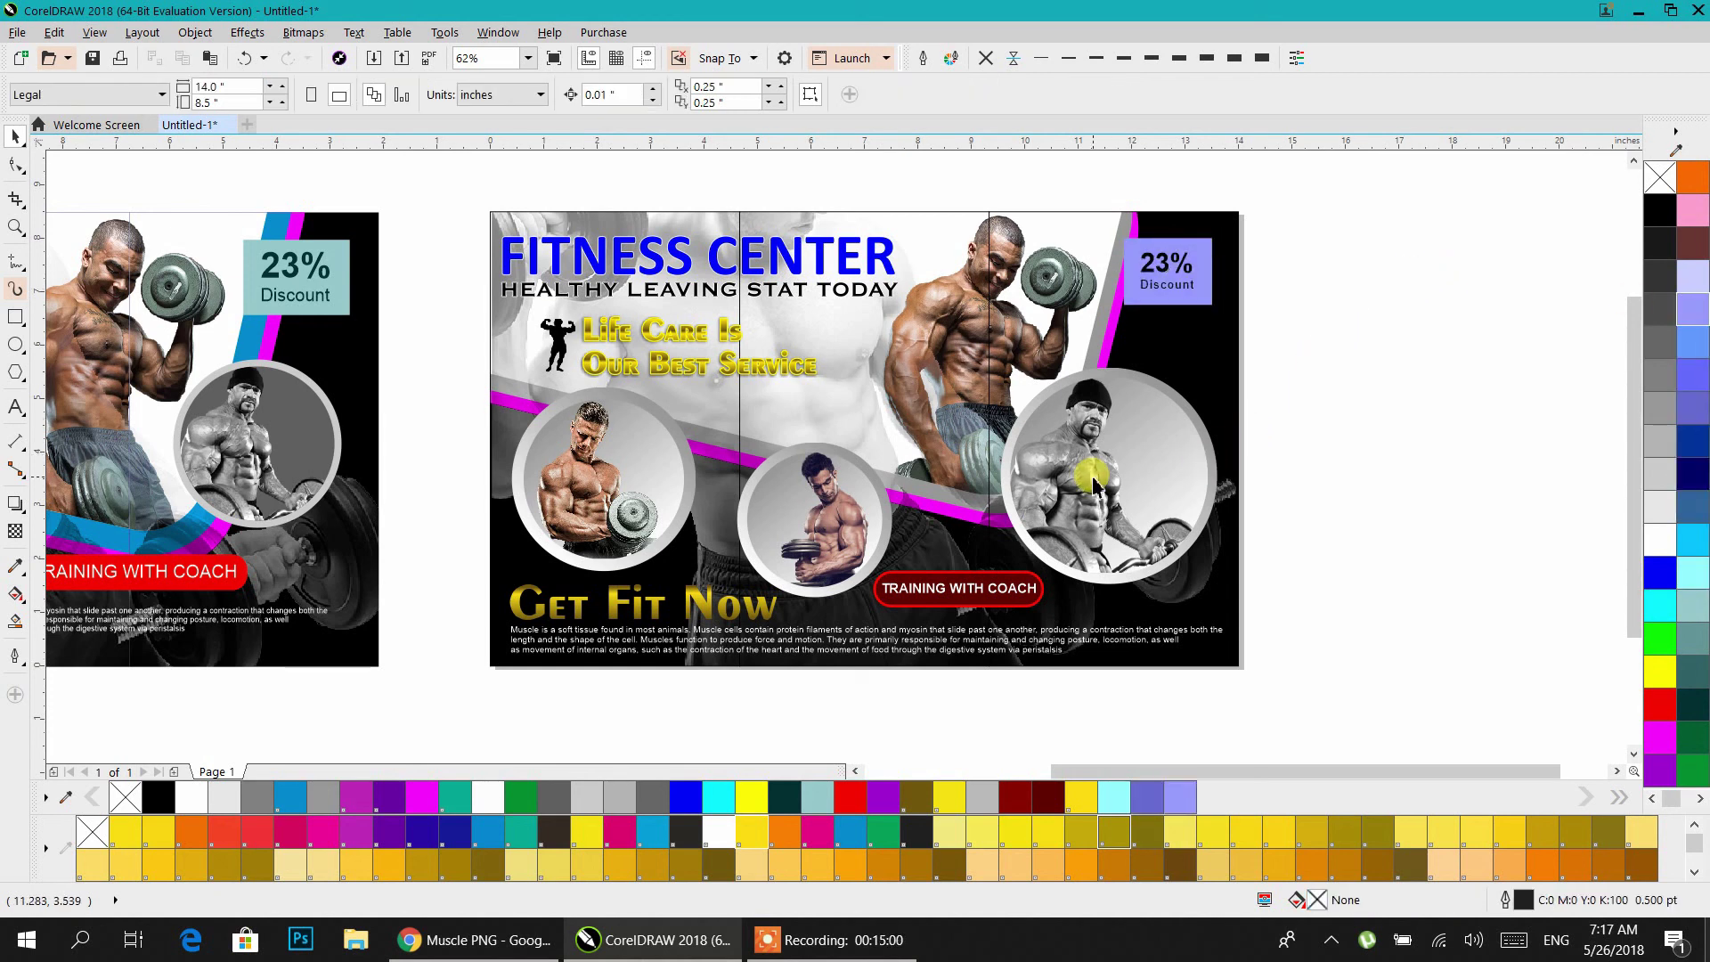
left_click_drag(1022, 599, 1016, 602)
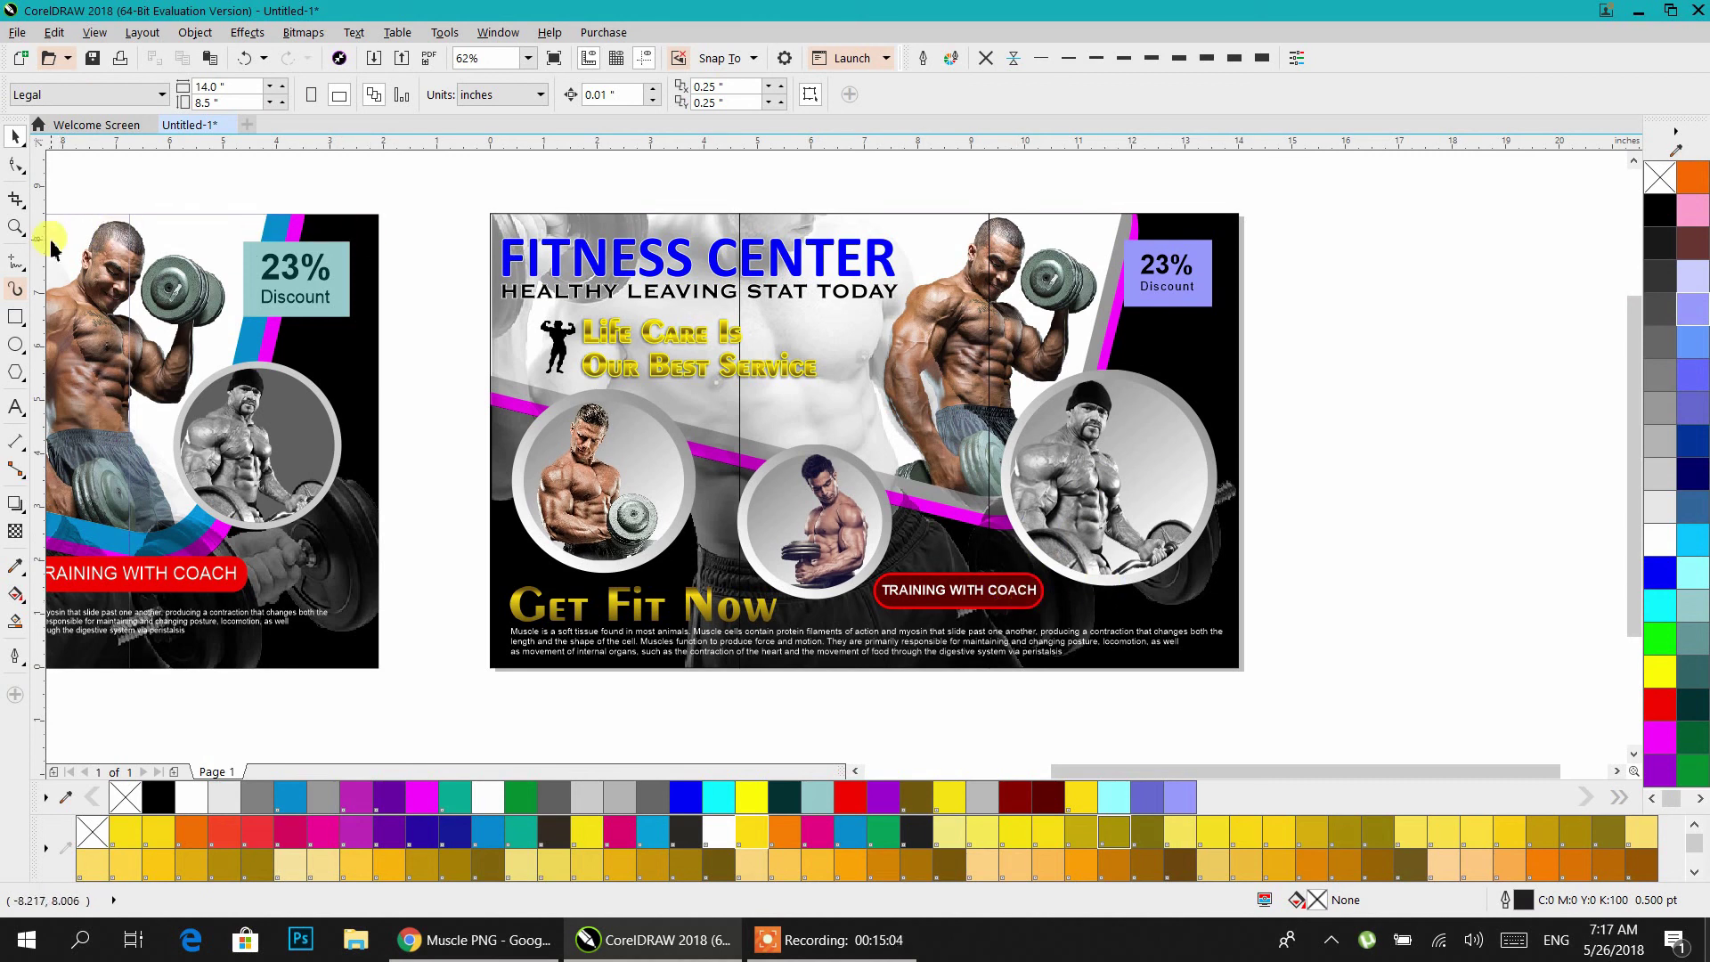
left_click(17, 227)
left_click_drag(479, 207, 1255, 691)
left_click(16, 140)
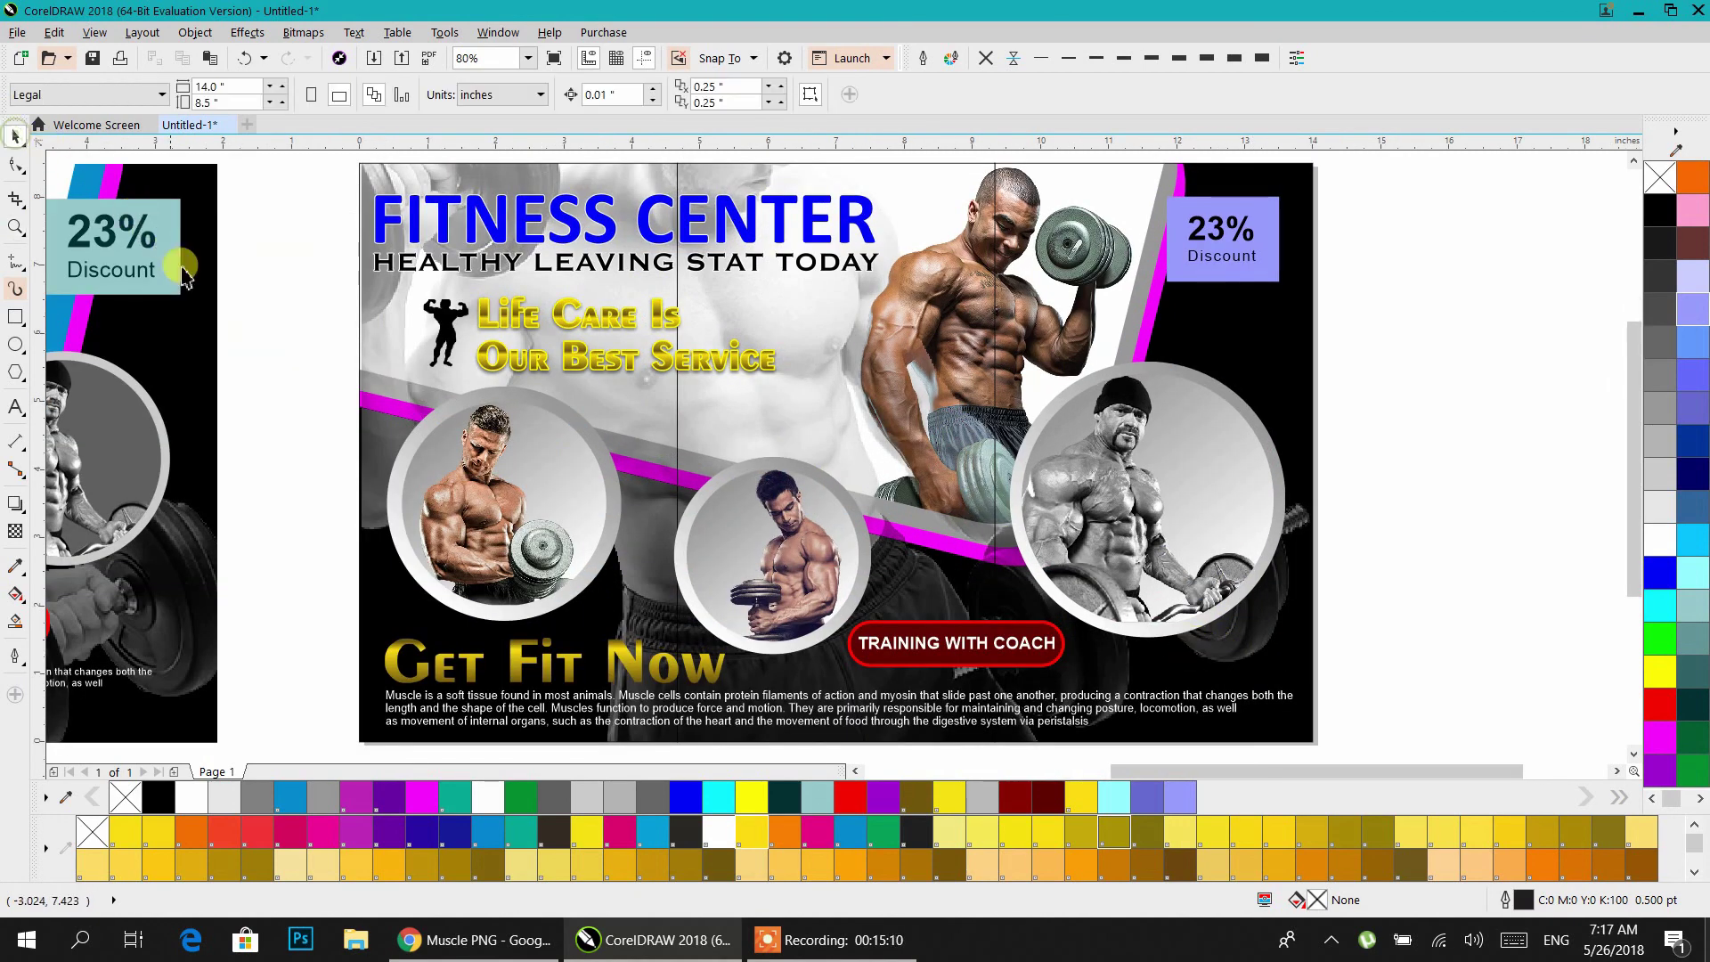